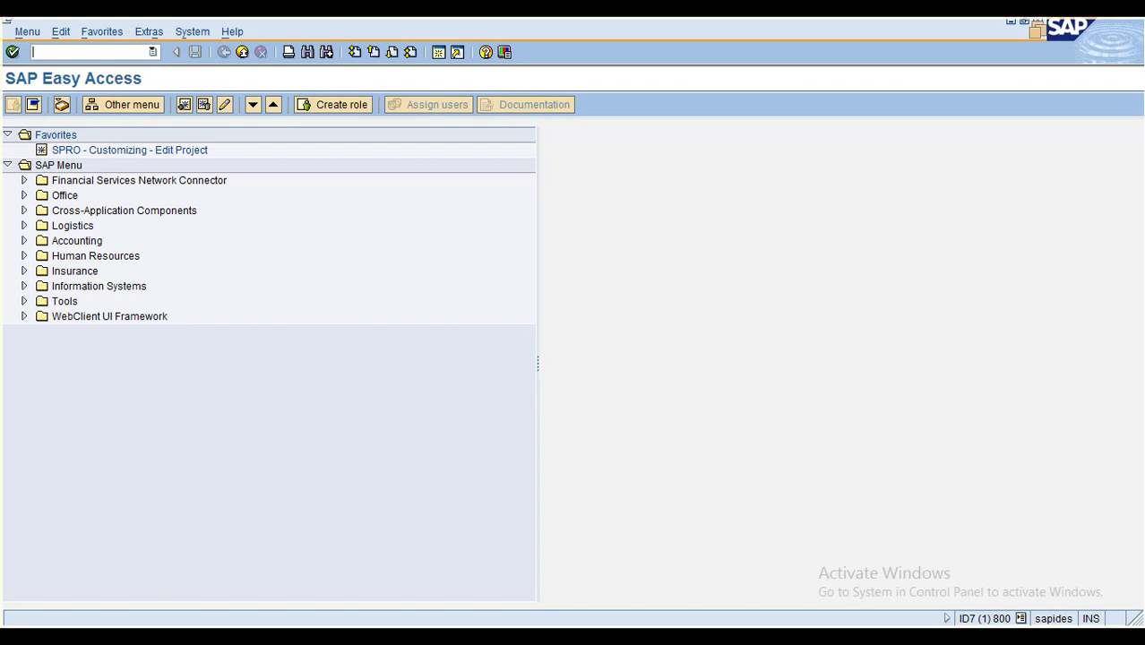
Start transaction FDI0 and open the selection screen of balance report ZFIARBL001.
{"action": "type", "text": "fdi0"}
{"action": "key", "text": "Return"}
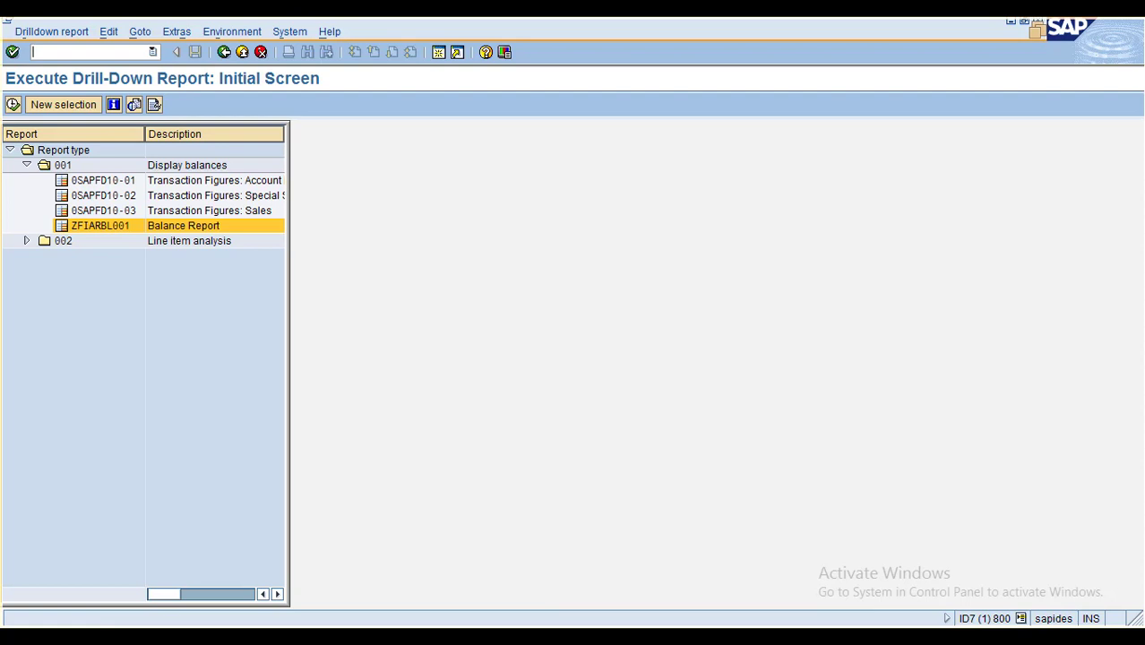
{"action": "left_click", "coordinate": [100, 226]}
{"action": "left_click", "coordinate": [13, 104]}
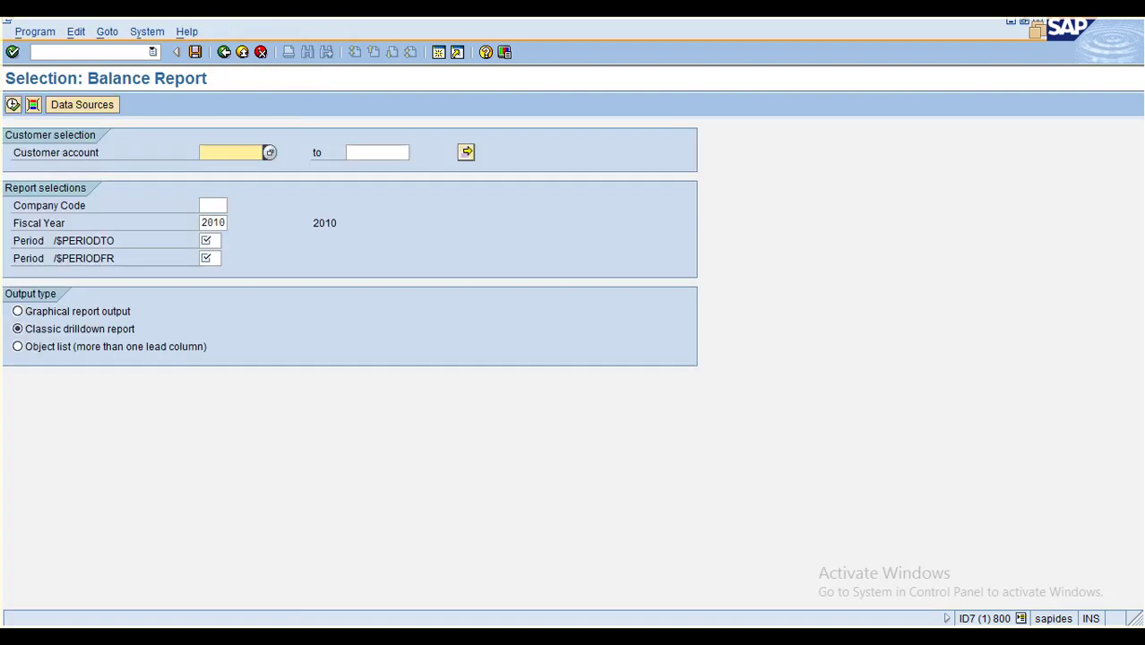
Execute the report for company code 3000 with period-to 12 and period-from 1.
{"action": "left_click", "coordinate": [208, 205]}
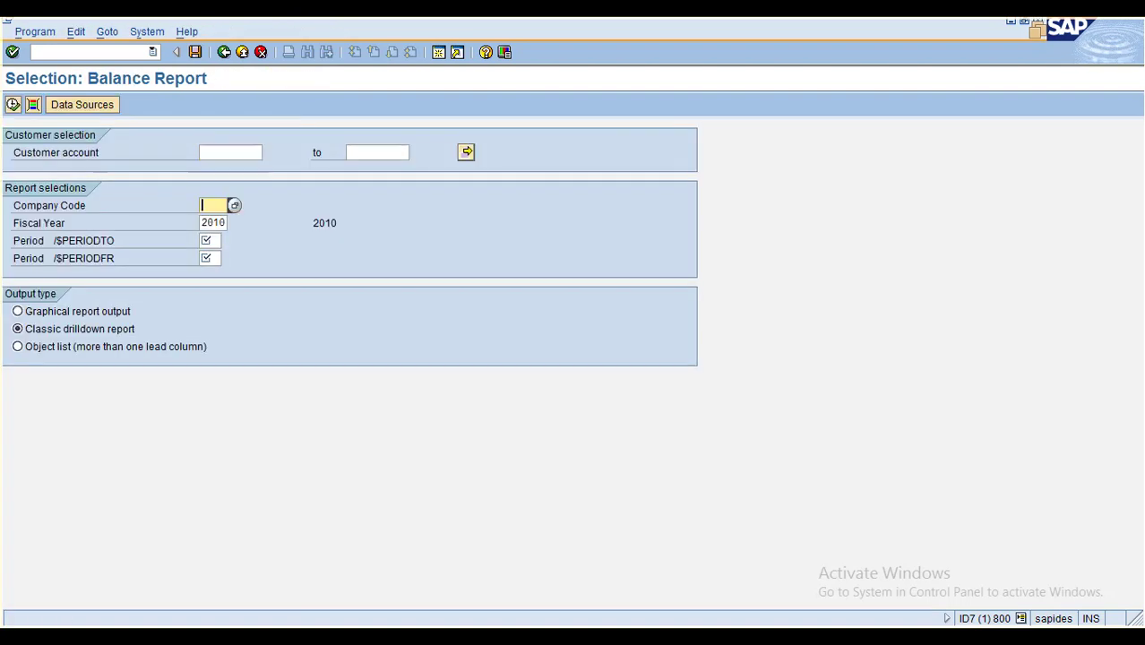
{"action": "key", "text": "Down"}
{"action": "key", "text": "Return"}
{"action": "left_click", "coordinate": [208, 241]}
{"action": "type", "text": "12"}
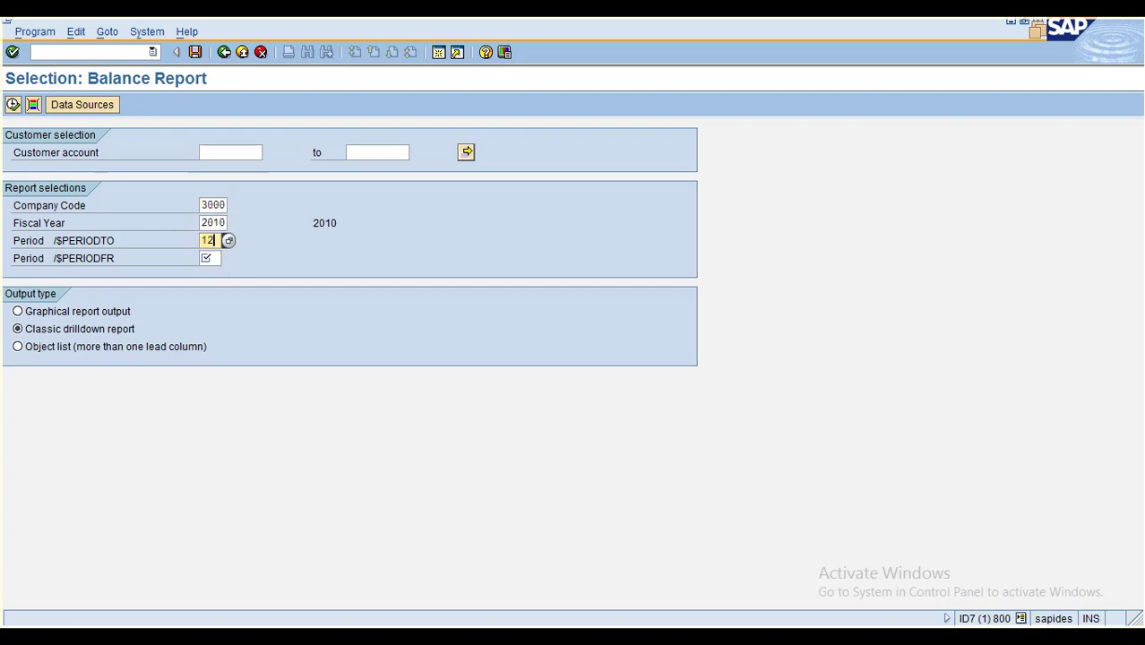
{"action": "key", "text": "Tab"}
{"action": "key", "text": "Up"}
{"action": "key", "text": "Return"}
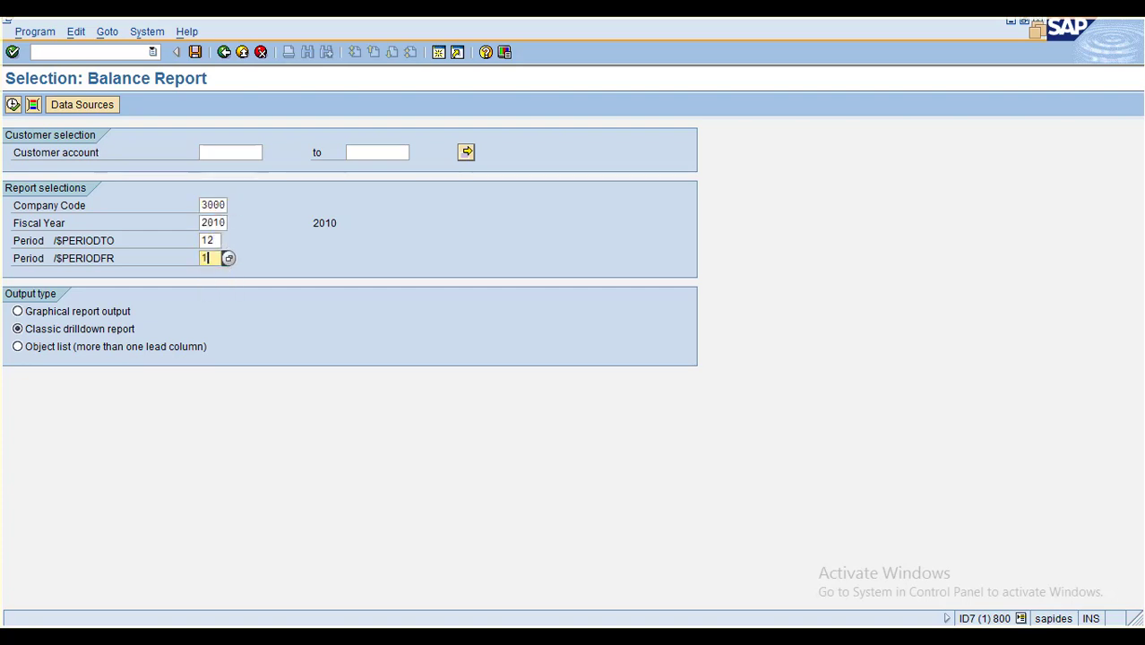
{"action": "left_click", "coordinate": [13, 104]}
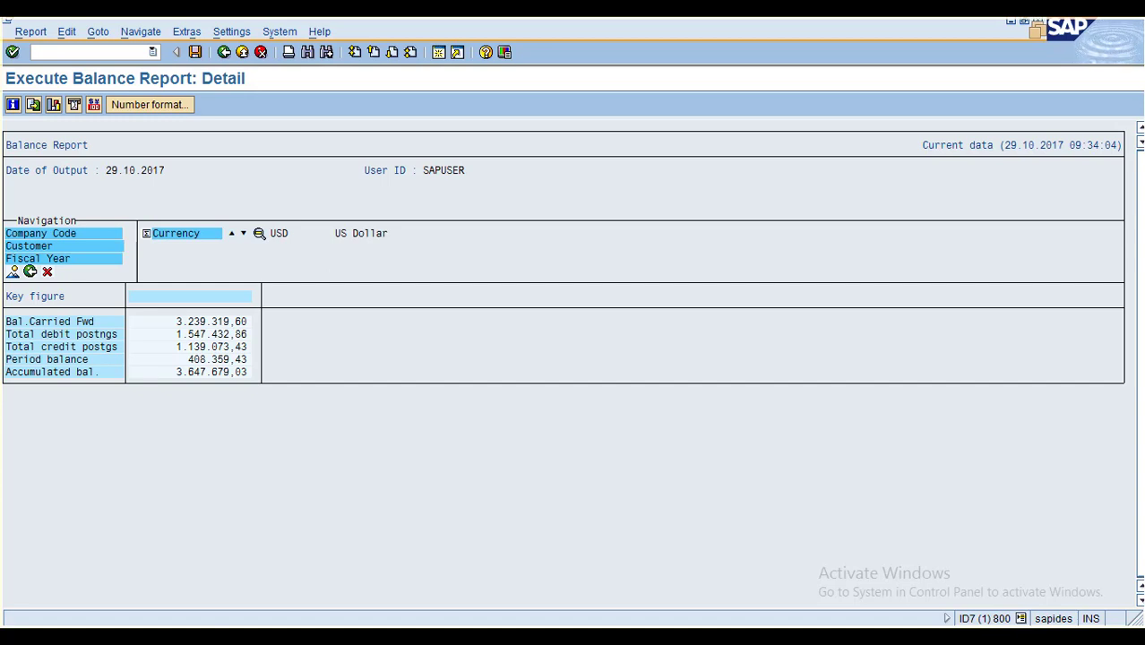
Break the balance report down into a list of all customers and step back out of the currency level.
{"action": "left_click", "coordinate": [30, 247]}
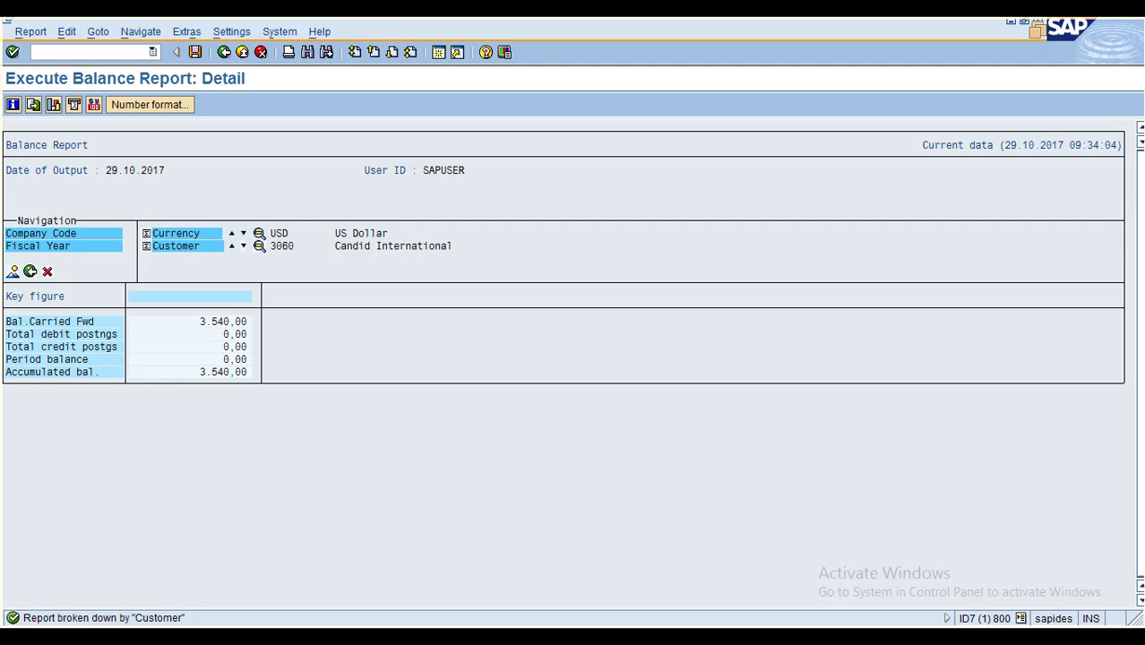
{"action": "double_click", "coordinate": [167, 246]}
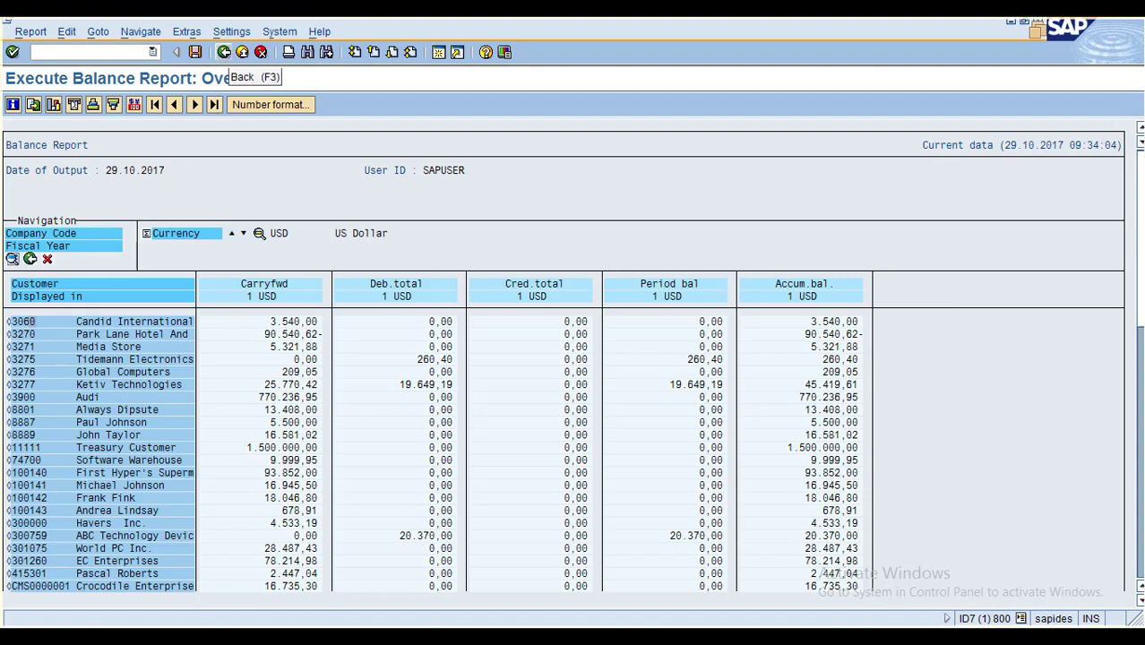
{"action": "left_click", "coordinate": [224, 52]}
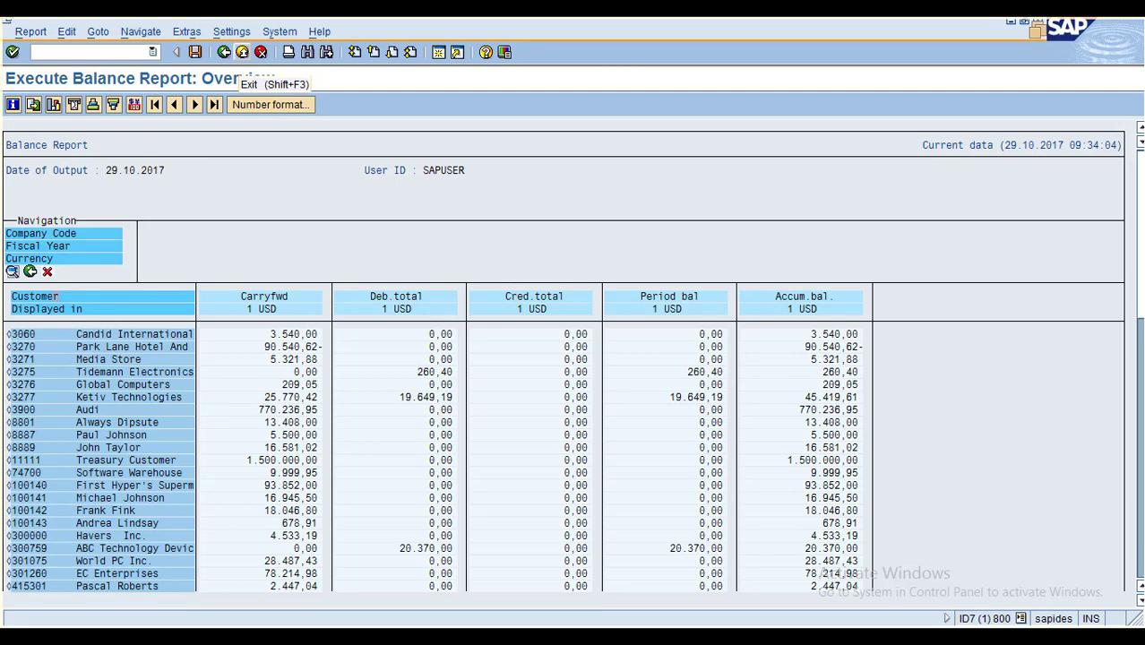
Exit the customer balance overview and save the report data.
{"action": "left_click", "coordinate": [242, 52]}
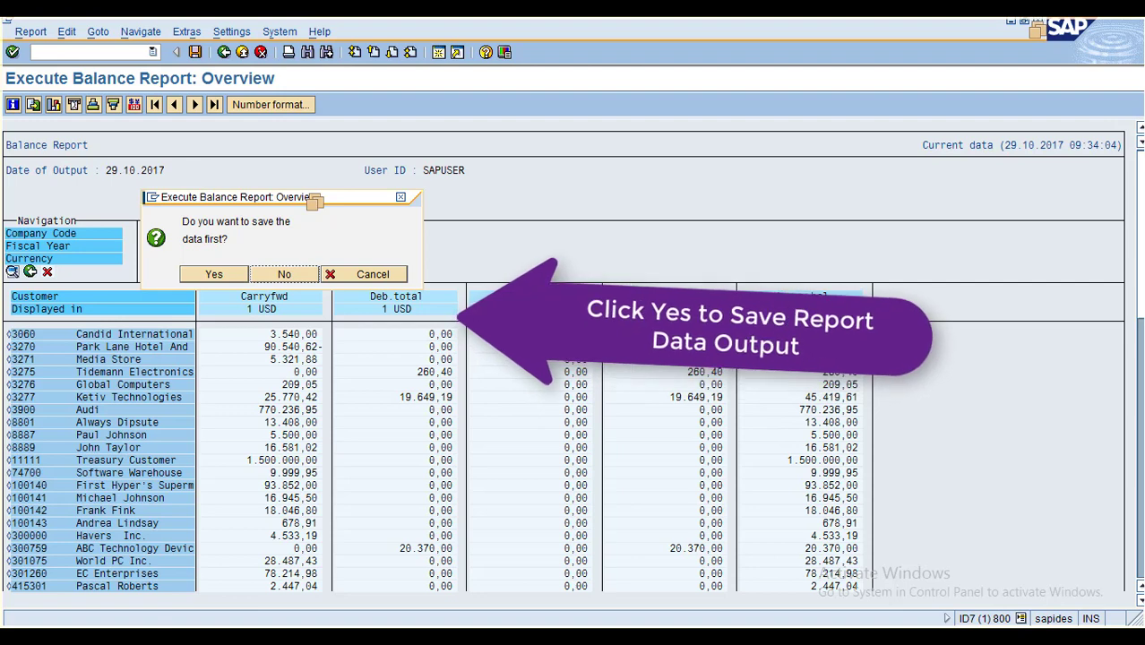
{"action": "left_click_drag", "start_coordinate": [314, 202], "coordinate": [369, 235]}
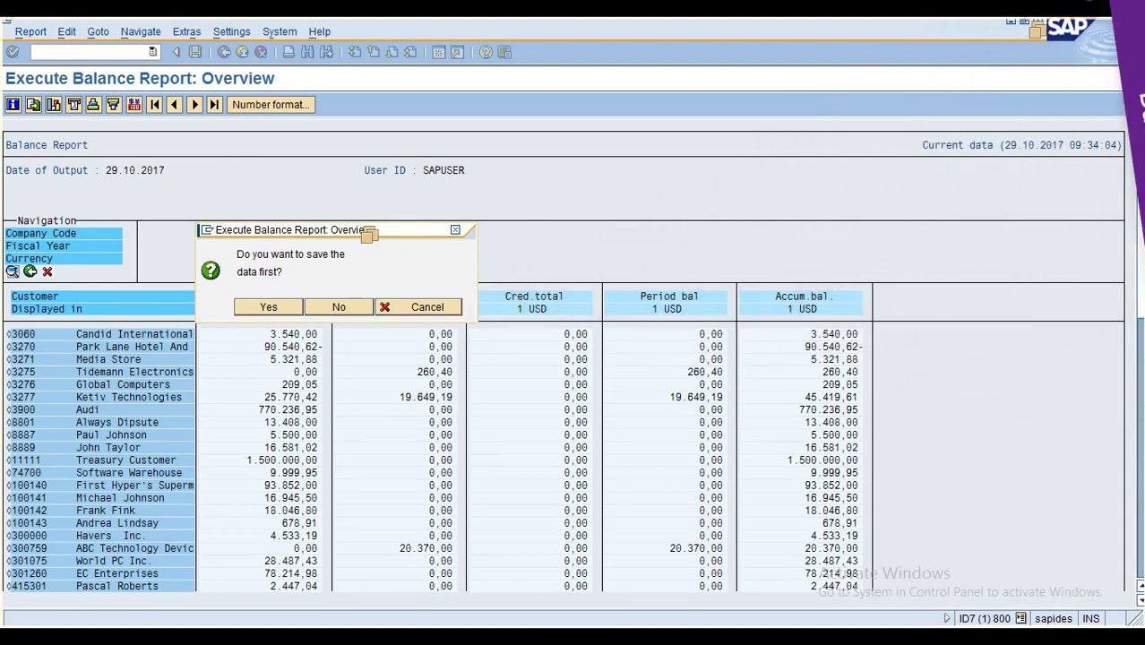
{"action": "key", "text": "Return"}
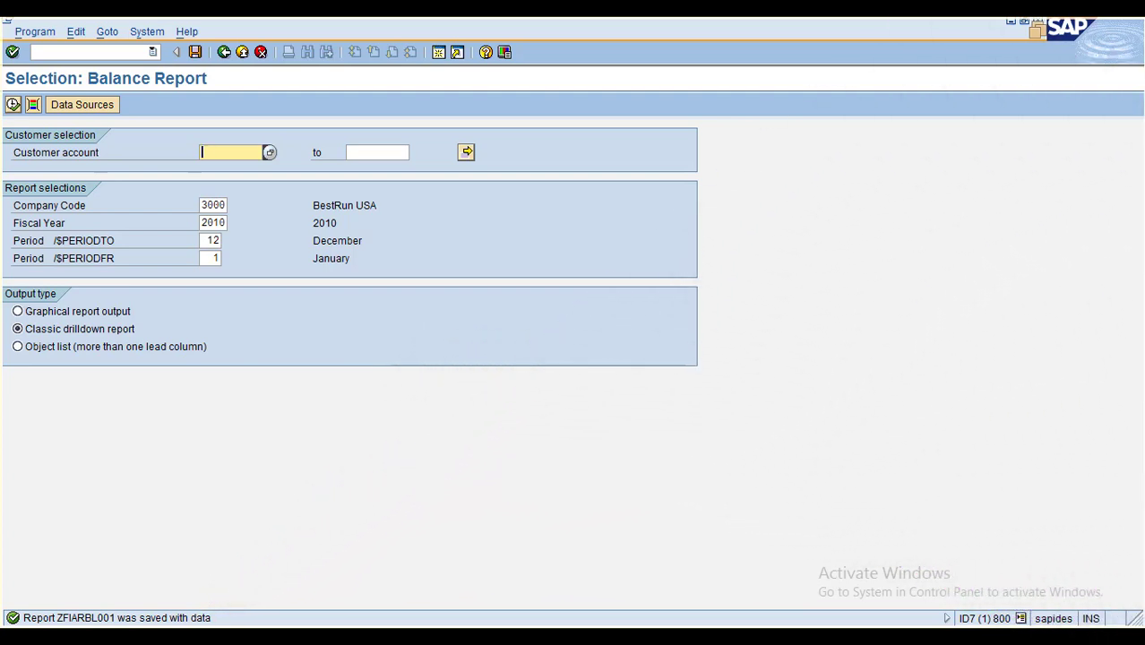
Execute the report again with a new selection instead of the saved data, and list the balances for all customers.
{"action": "key", "text": "F8"}
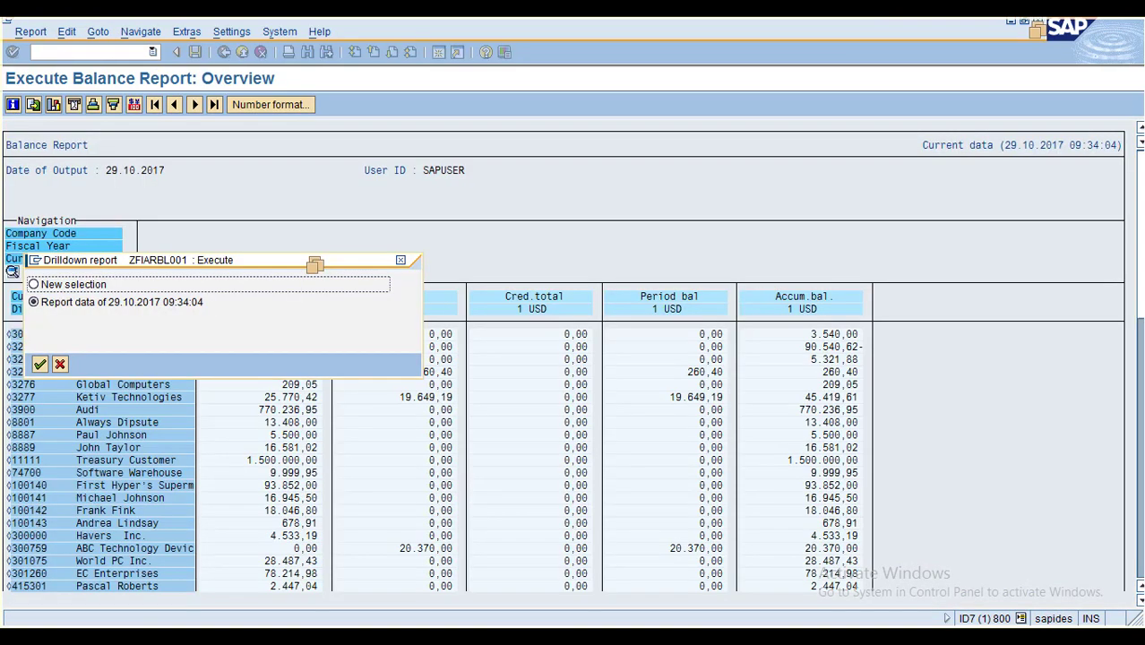
{"action": "left_click_drag", "start_coordinate": [224, 260], "coordinate": [377, 231]}
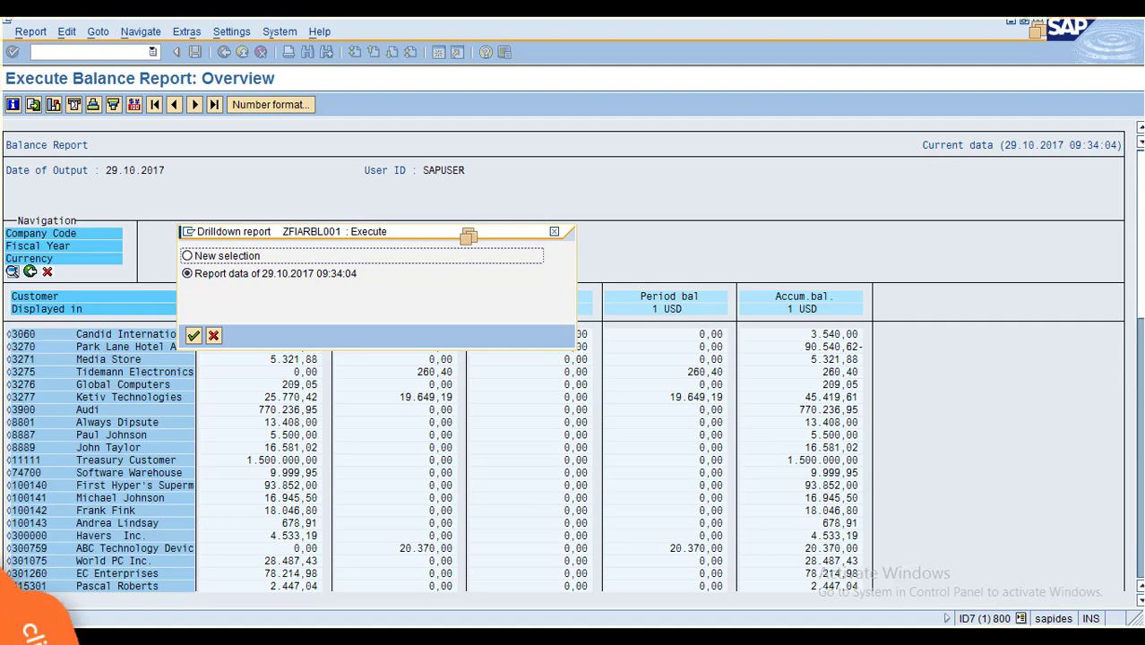
{"action": "left_click", "coordinate": [188, 257]}
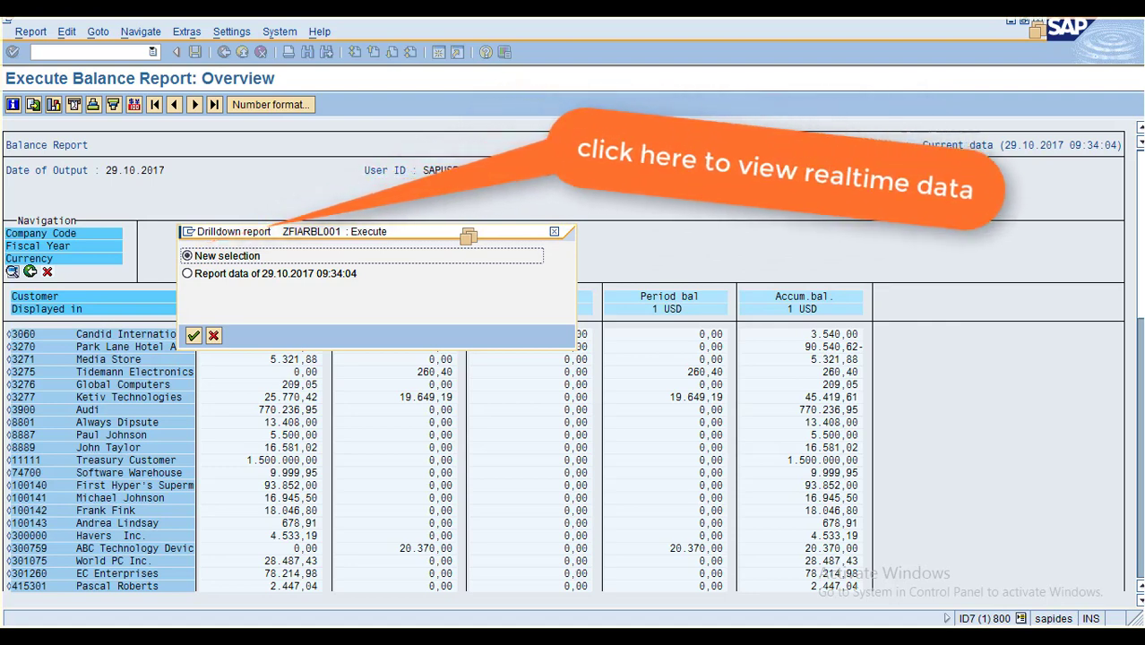
{"action": "left_click", "coordinate": [188, 273]}
{"action": "key", "text": "space"}
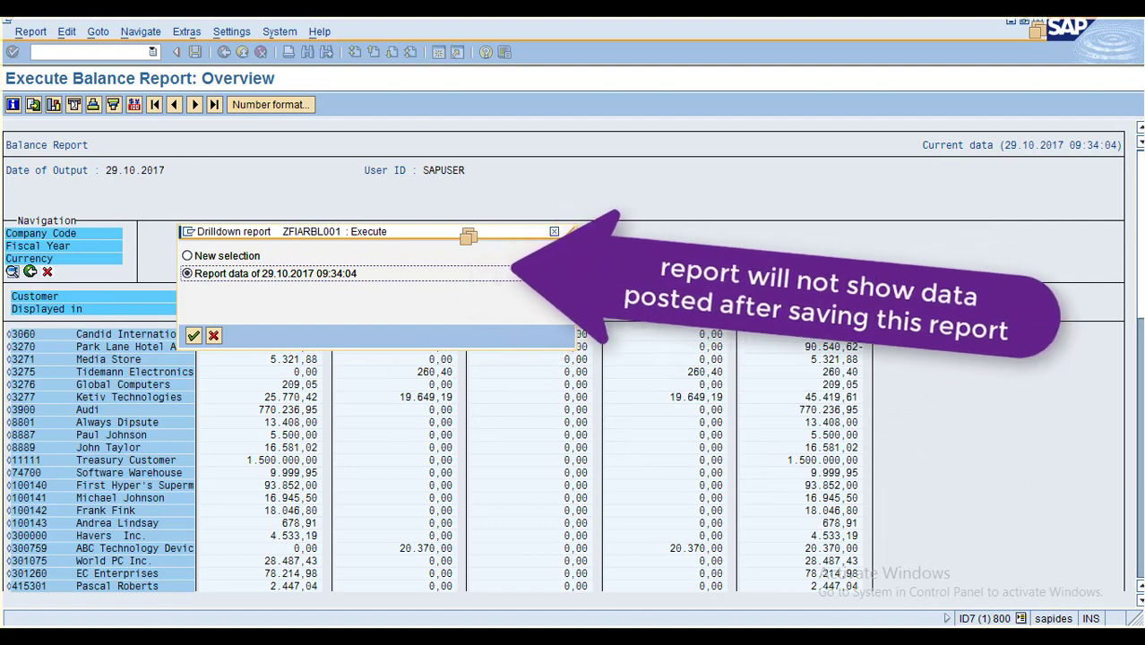
{"action": "mouse_move", "coordinate": [413, 232]}
{"action": "left_mouse_down"}
{"action": "mouse_move", "coordinate": [658, 214]}
{"action": "mouse_move", "coordinate": [670, 188]}
{"action": "mouse_move", "coordinate": [707, 180]}
{"action": "left_mouse_up"}
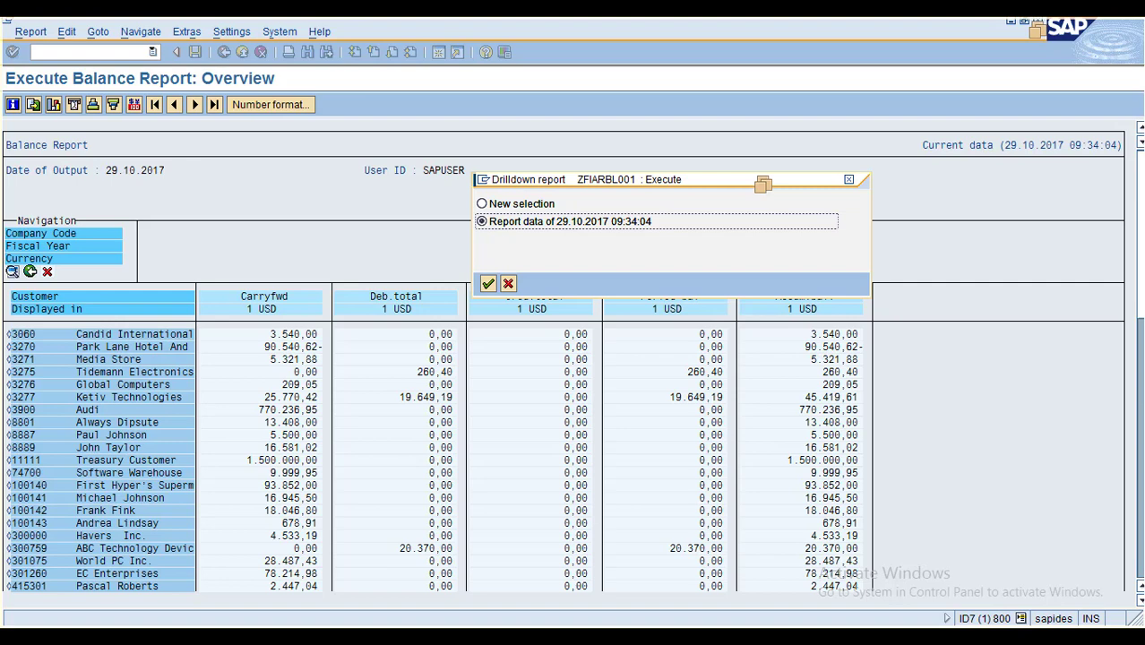
{"action": "left_click", "coordinate": [483, 205]}
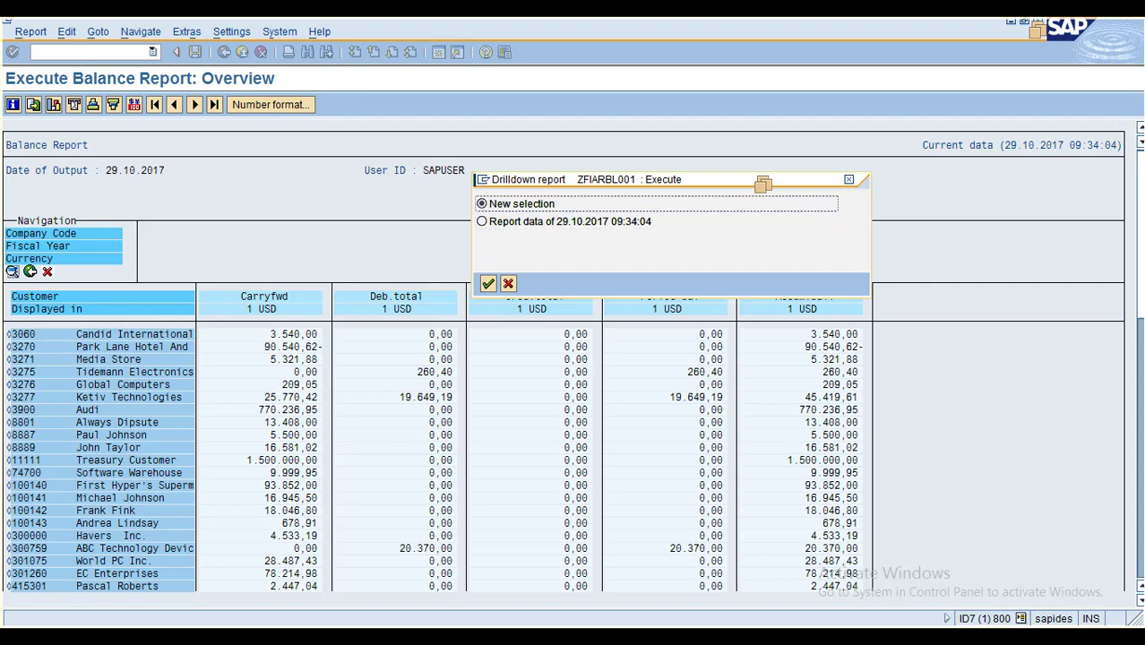
{"action": "left_click", "coordinate": [488, 284]}
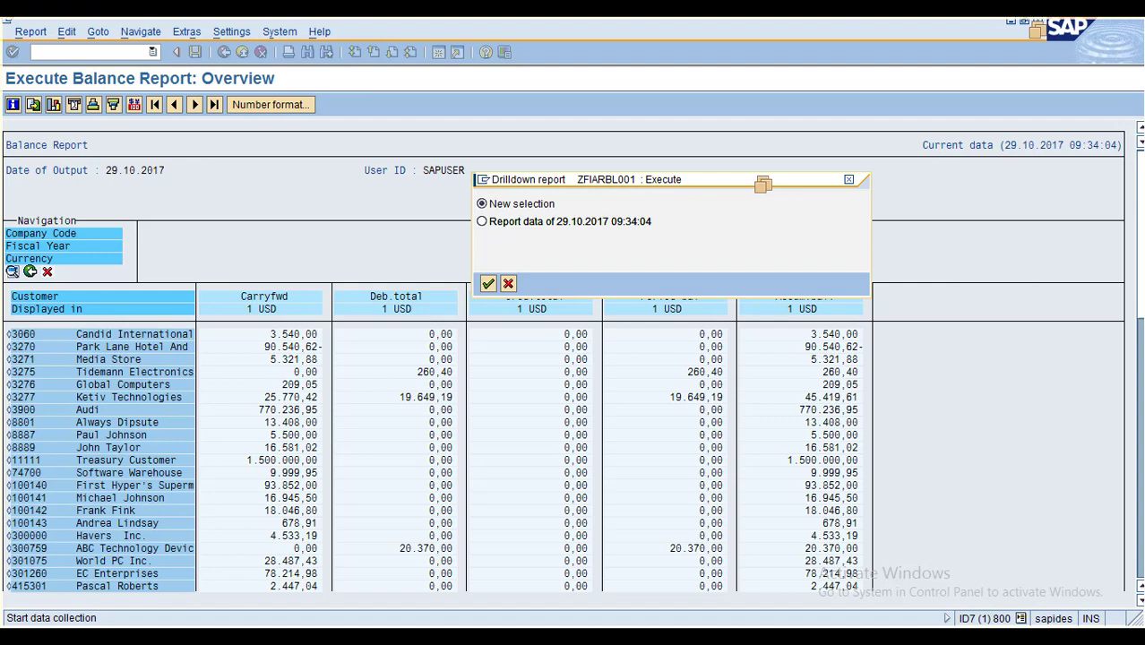
{"action": "key", "text": "Return"}
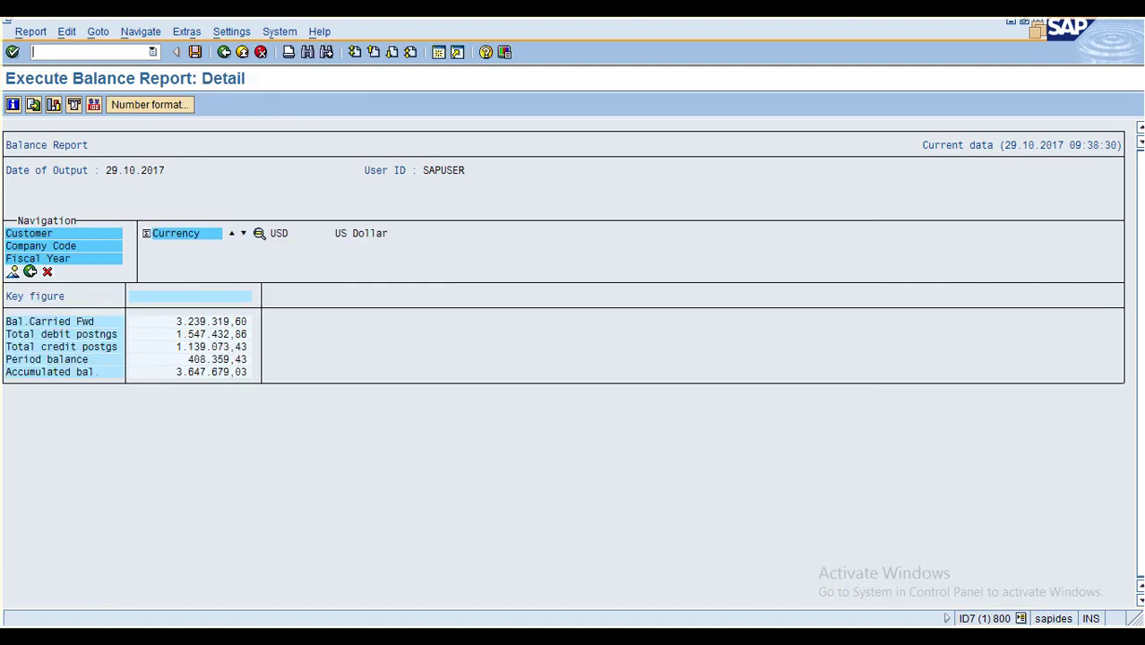
{"action": "left_click", "coordinate": [41, 233]}
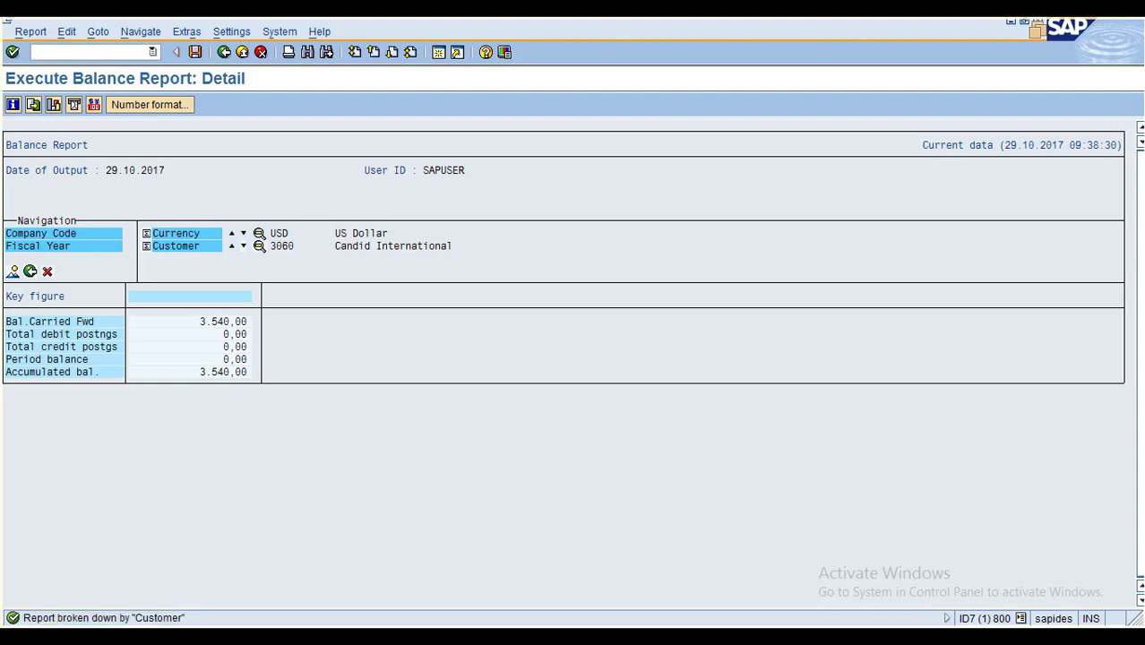
{"action": "double_click", "coordinate": [167, 245]}
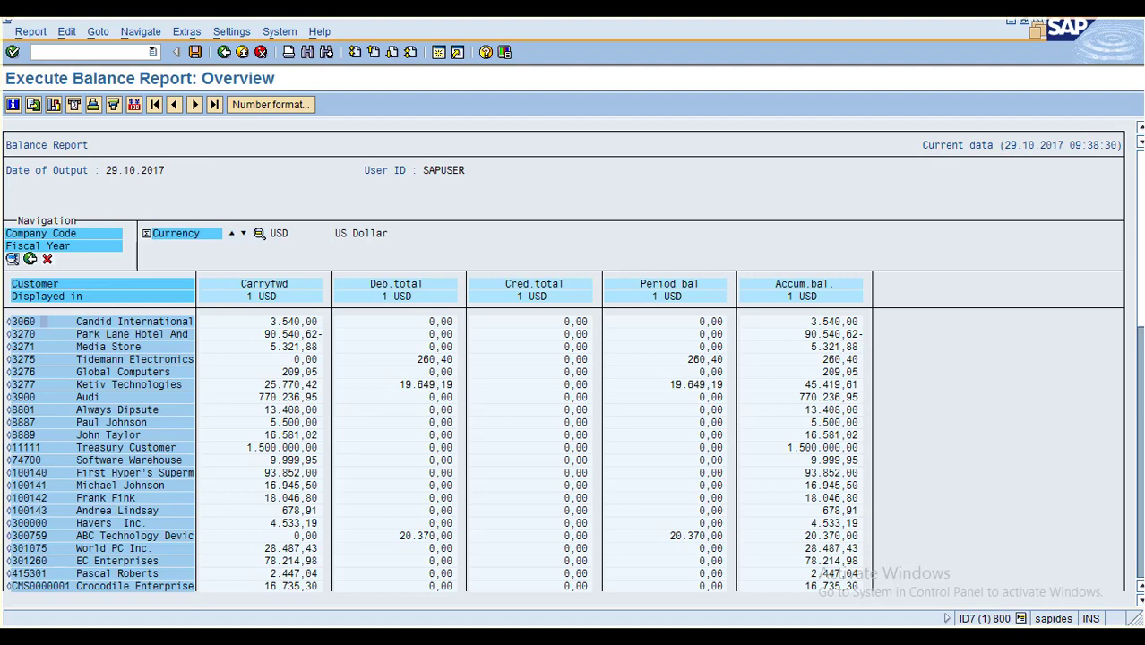
Delete the frozen data saved for the balance report and confirm the deletion.
{"action": "left_click", "coordinate": [31, 32]}
{"action": "left_click", "coordinate": [31, 32]}
{"action": "left_click", "coordinate": [30, 32]}
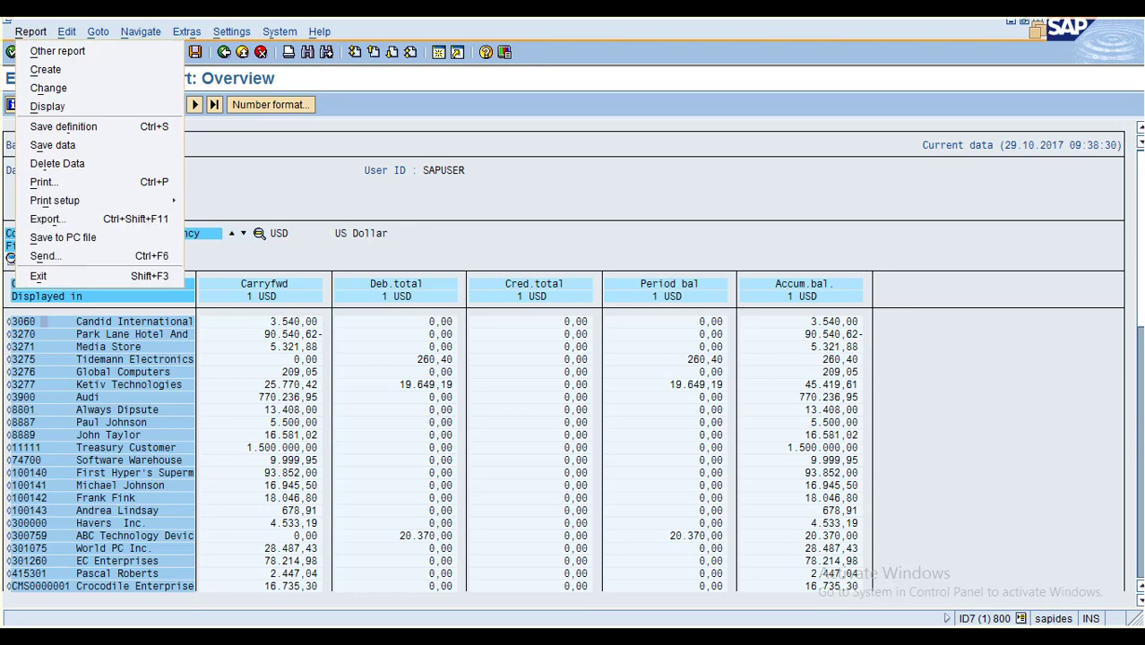
{"action": "key", "text": "Down"}
{"action": "key", "text": "Down"}
{"action": "key", "text": "Down"}
{"action": "key", "text": "Down"}
{"action": "key", "text": "Down"}
{"action": "key", "text": "Down"}
{"action": "key", "text": "Down"}
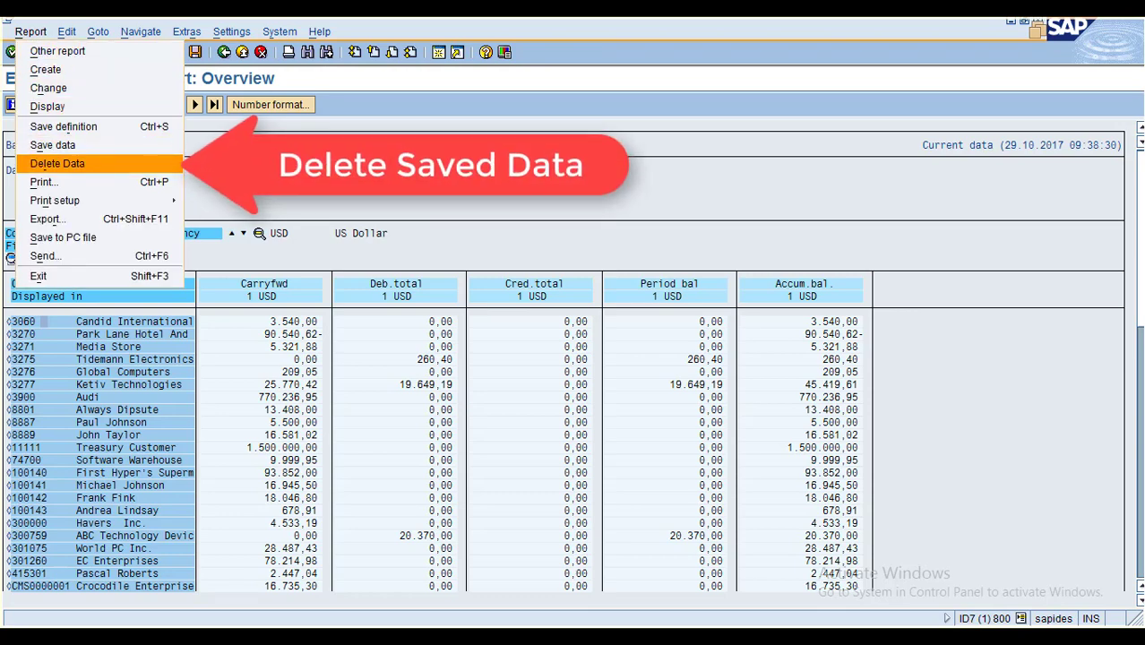
{"action": "key", "text": "Escape"}
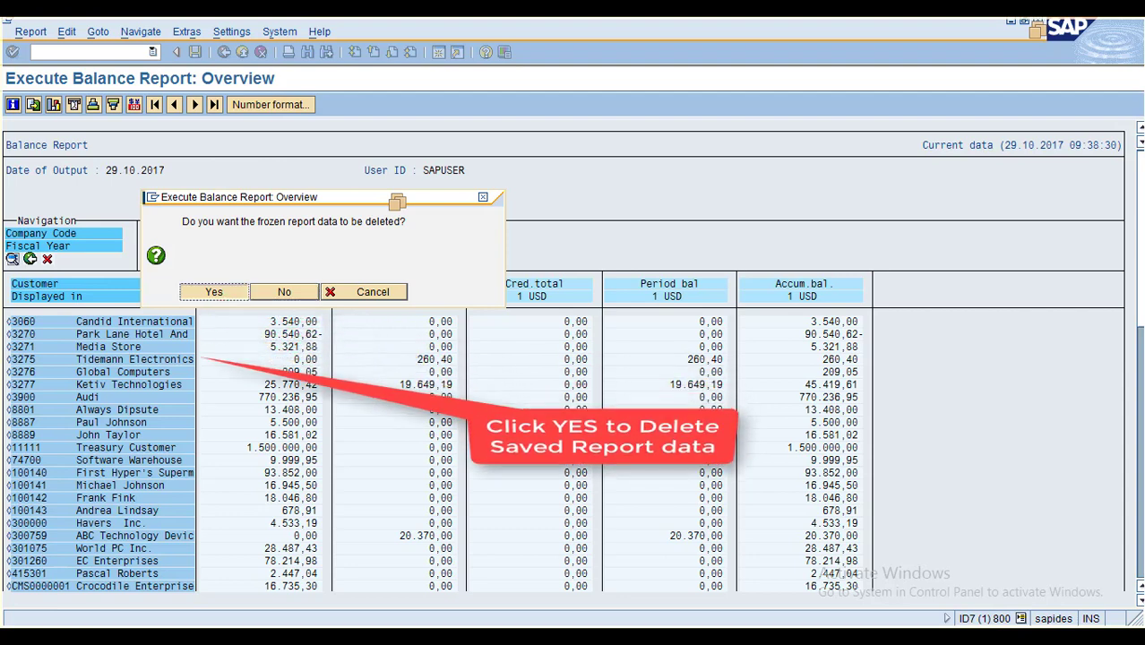
{"action": "left_click", "coordinate": [214, 292]}
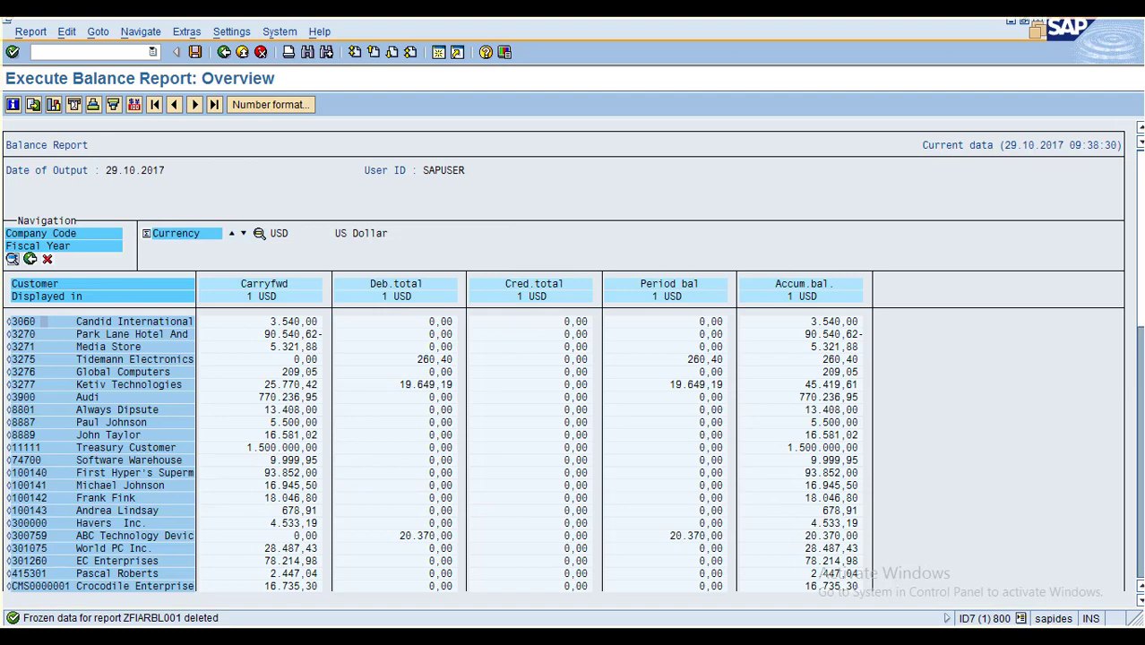
Exit the report without saving its data and execute it again with the same selections.
{"action": "left_click", "coordinate": [243, 52]}
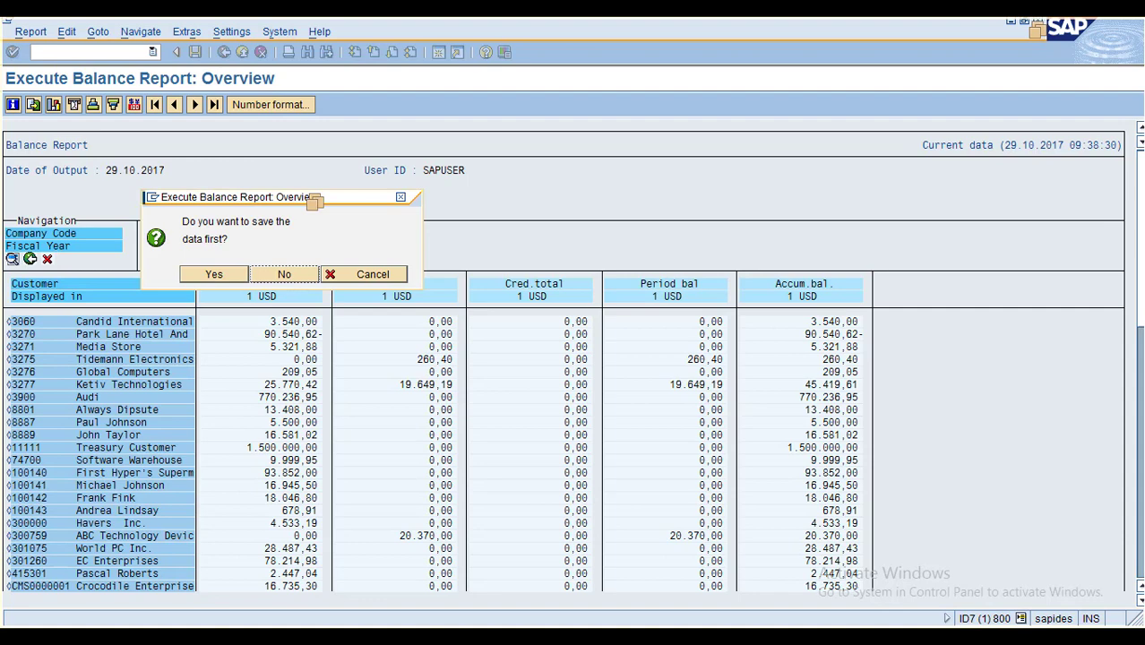
{"action": "key", "text": "Return"}
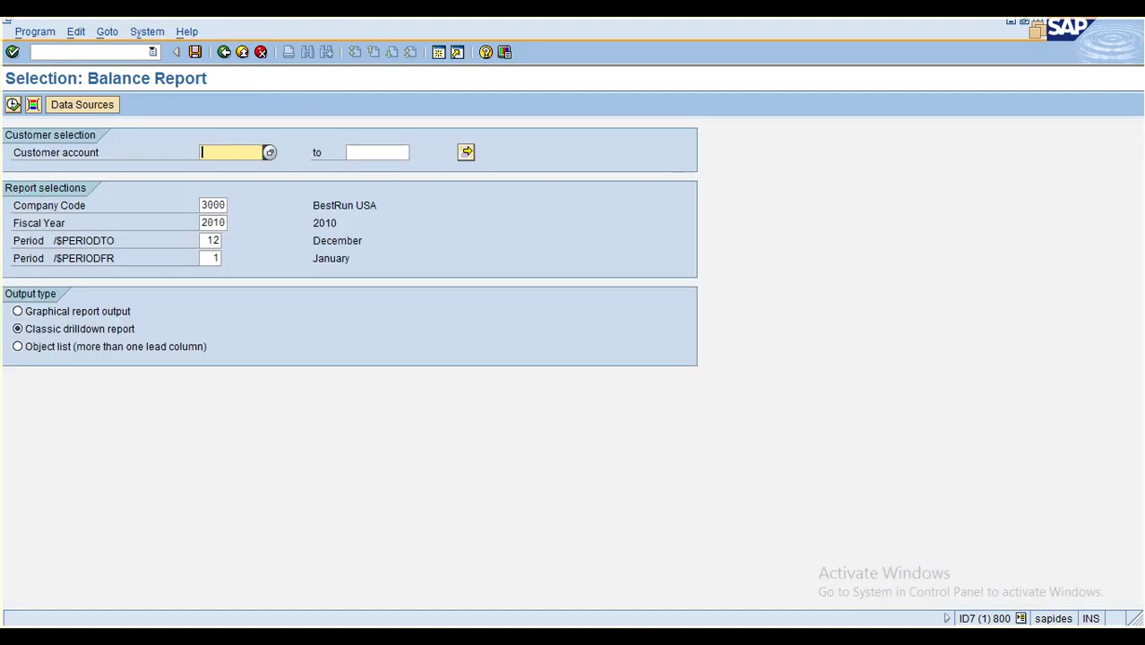
{"action": "key", "text": "F8"}
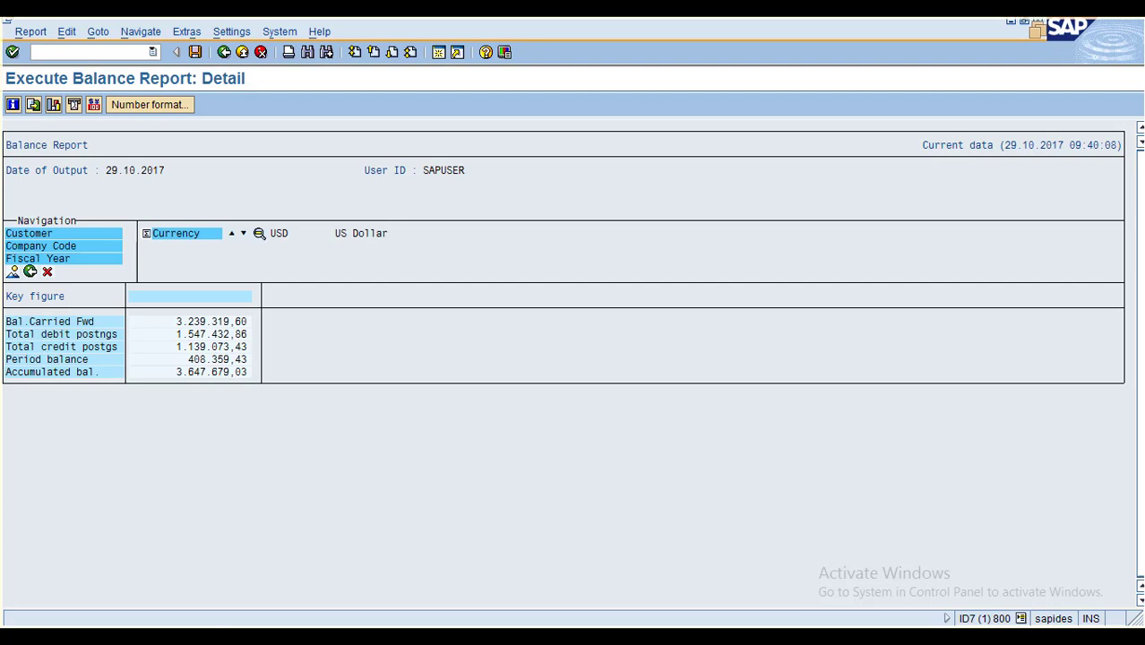
Break the rerun report down by customer and switch the Customer characteristic to the overview list.
{"action": "left_click", "coordinate": [29, 234]}
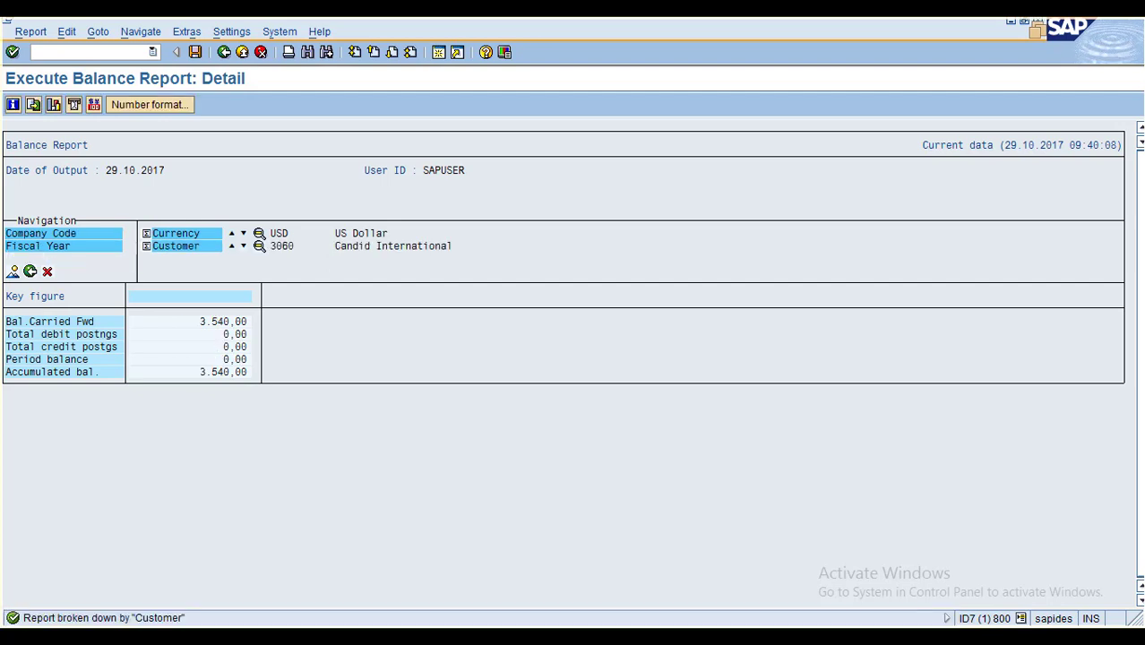
{"action": "left_click", "coordinate": [259, 246]}
{"action": "left_click", "coordinate": [176, 247]}
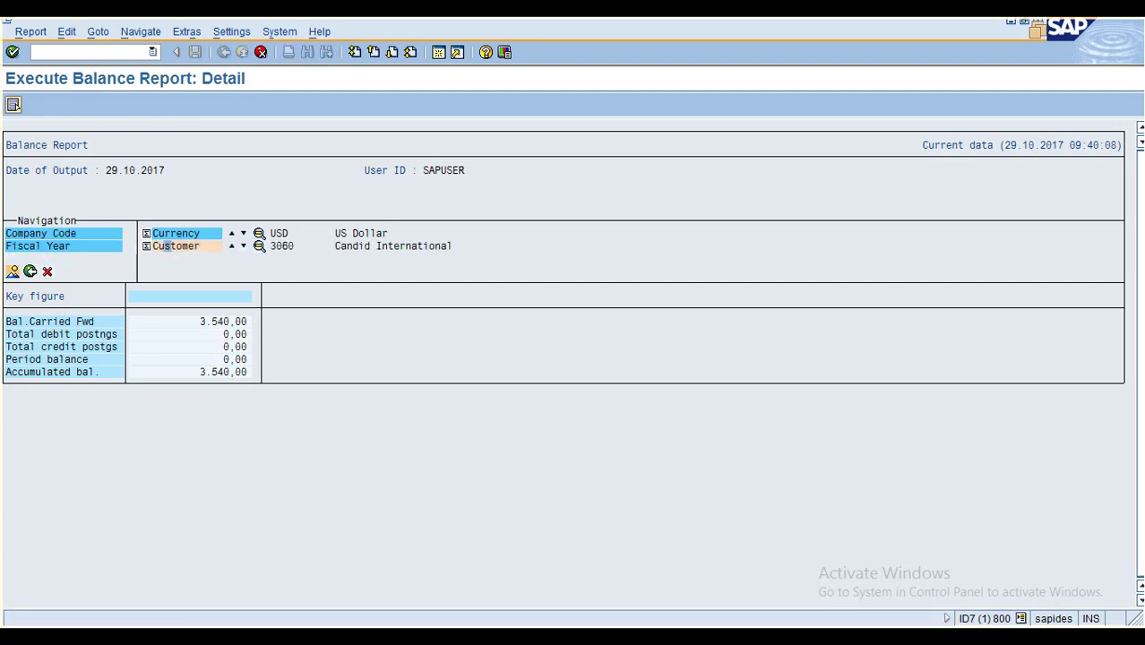
{"action": "left_click", "coordinate": [13, 271]}
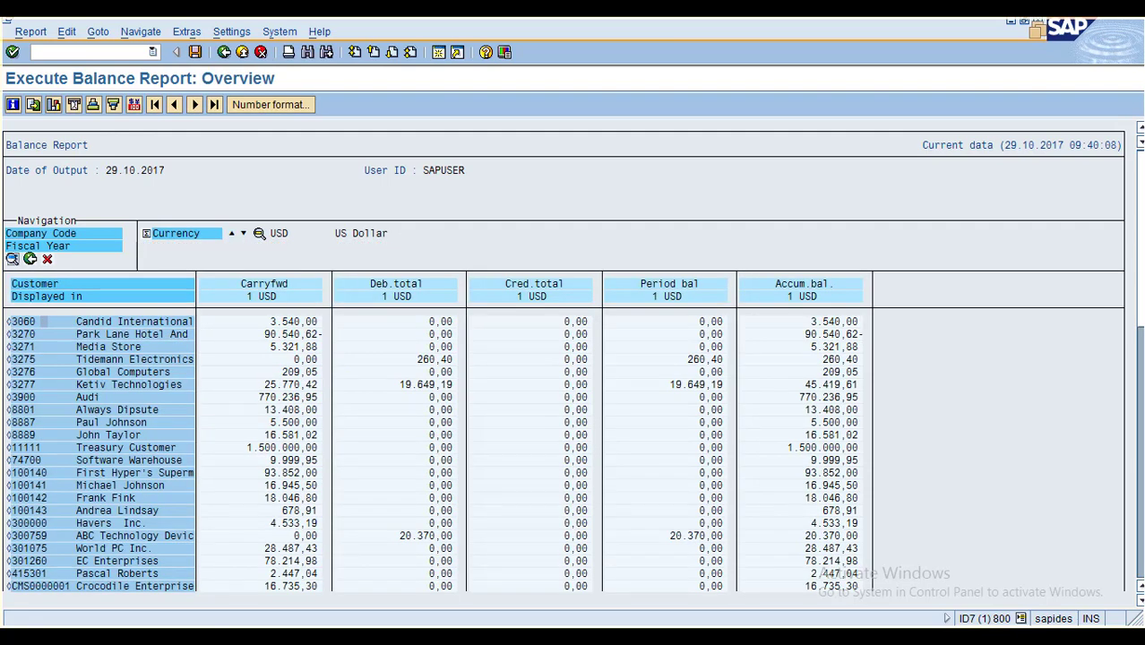
Export the customer balance report to XXL with only the Currency and Customer characteristics, excluding Company Code and Fiscal Year.
{"action": "key", "text": "F10"}
{"action": "key", "text": "Down"}
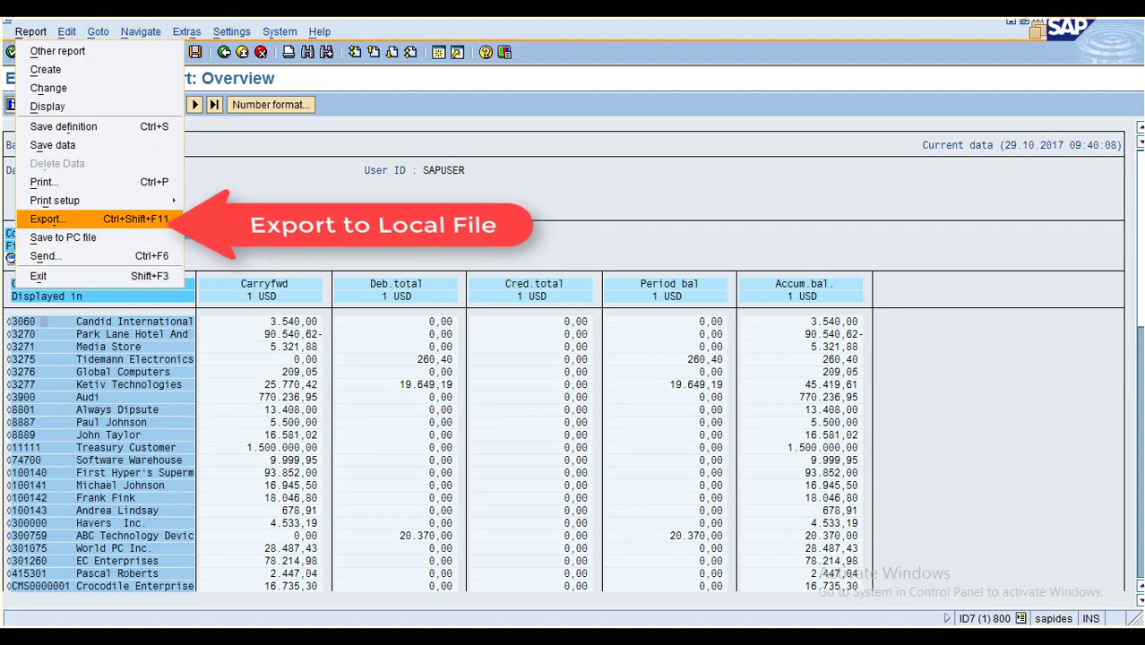
{"action": "key", "text": "Return"}
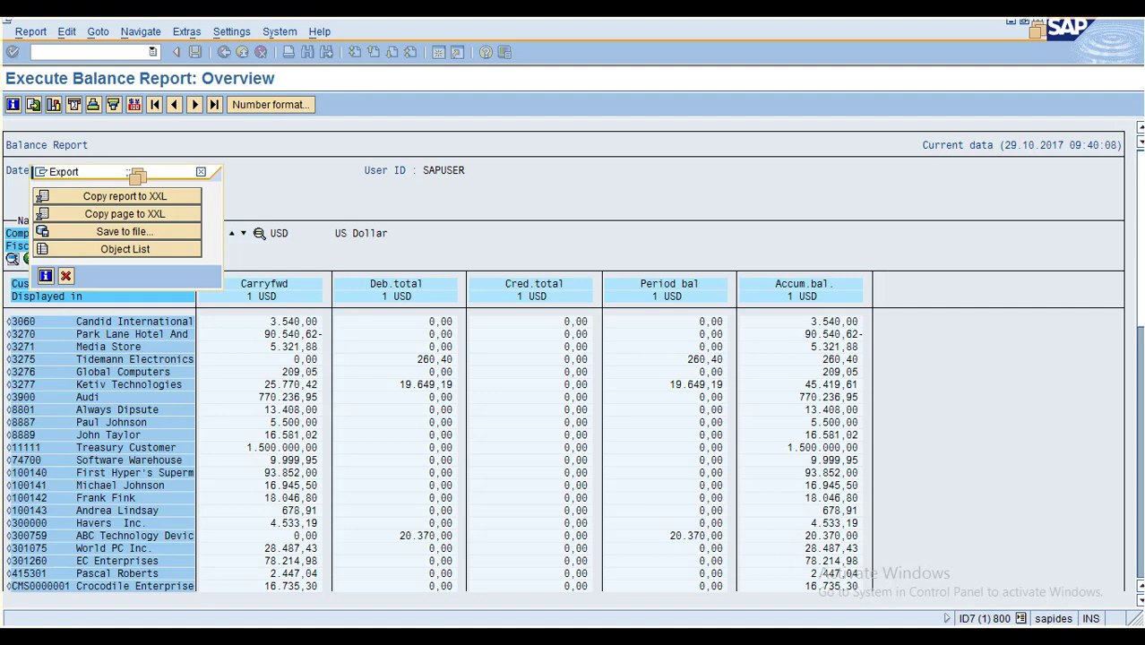
{"action": "left_click_drag", "start_coordinate": [137, 175], "coordinate": [441, 197]}
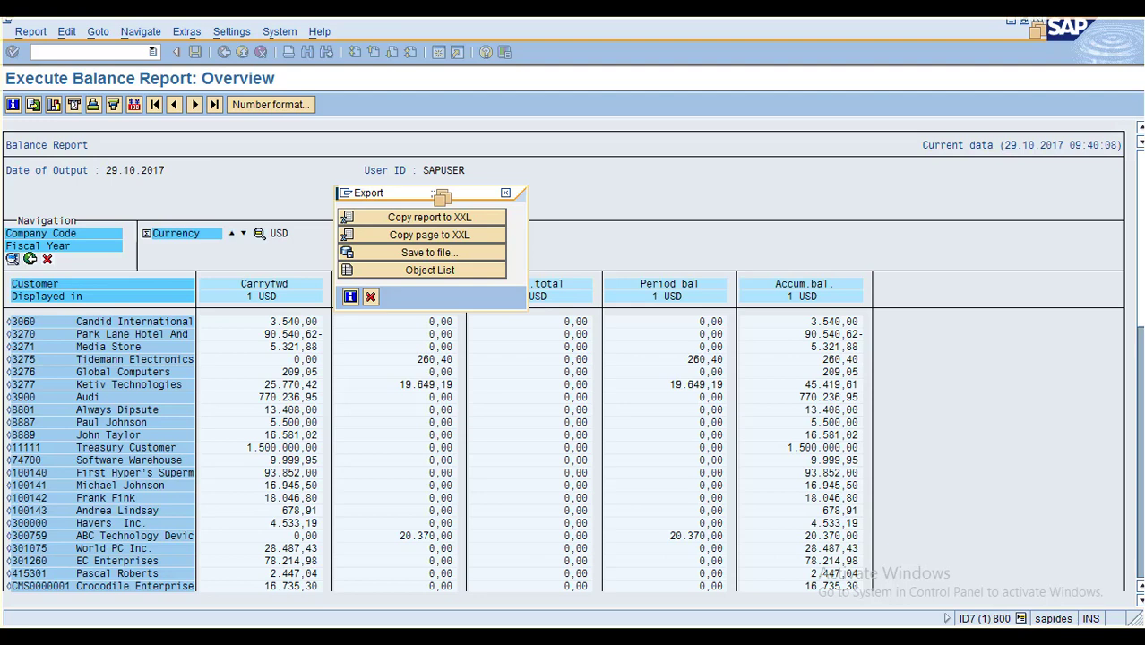
{"action": "left_click", "coordinate": [429, 218]}
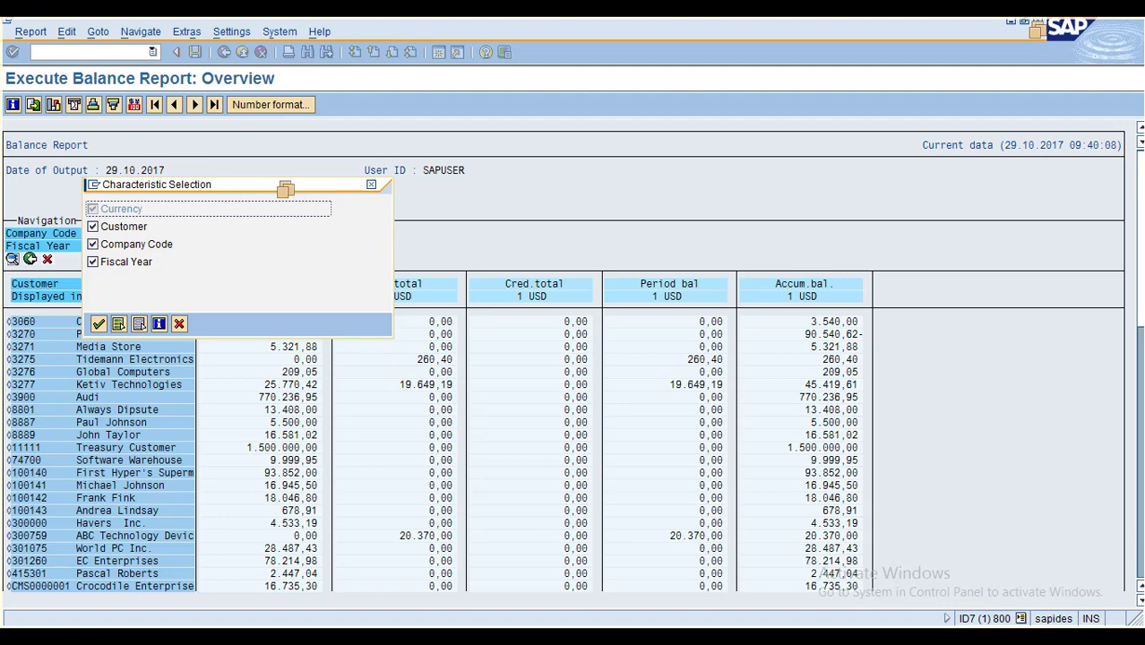
{"action": "left_click", "coordinate": [93, 262]}
{"action": "left_click", "coordinate": [93, 244]}
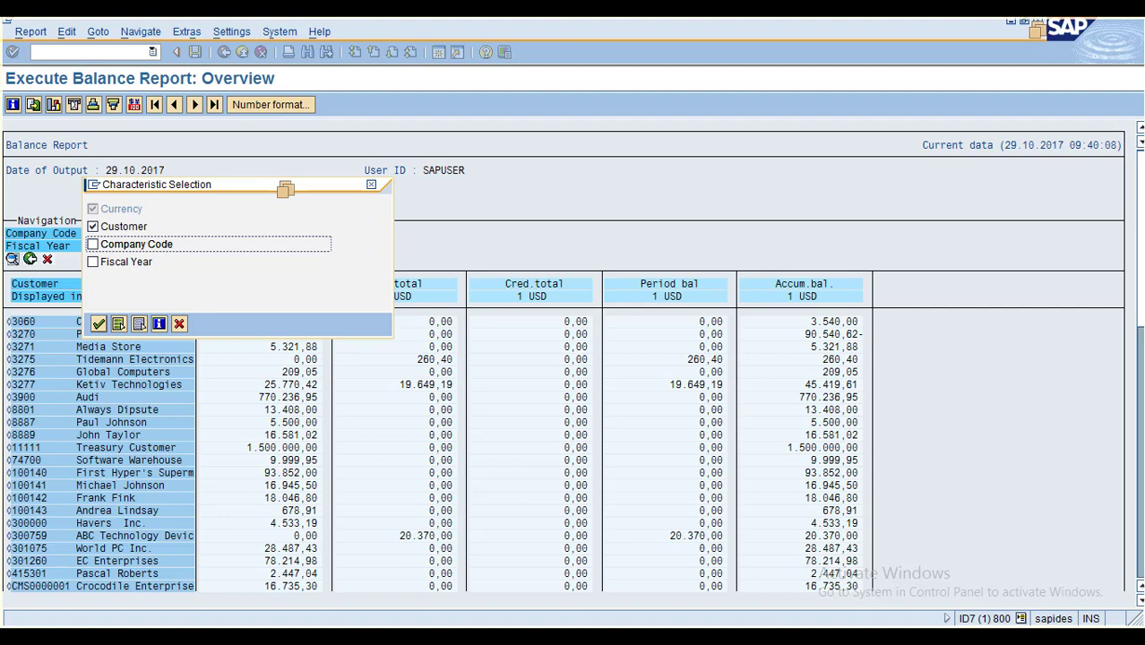
{"action": "left_click", "coordinate": [99, 323]}
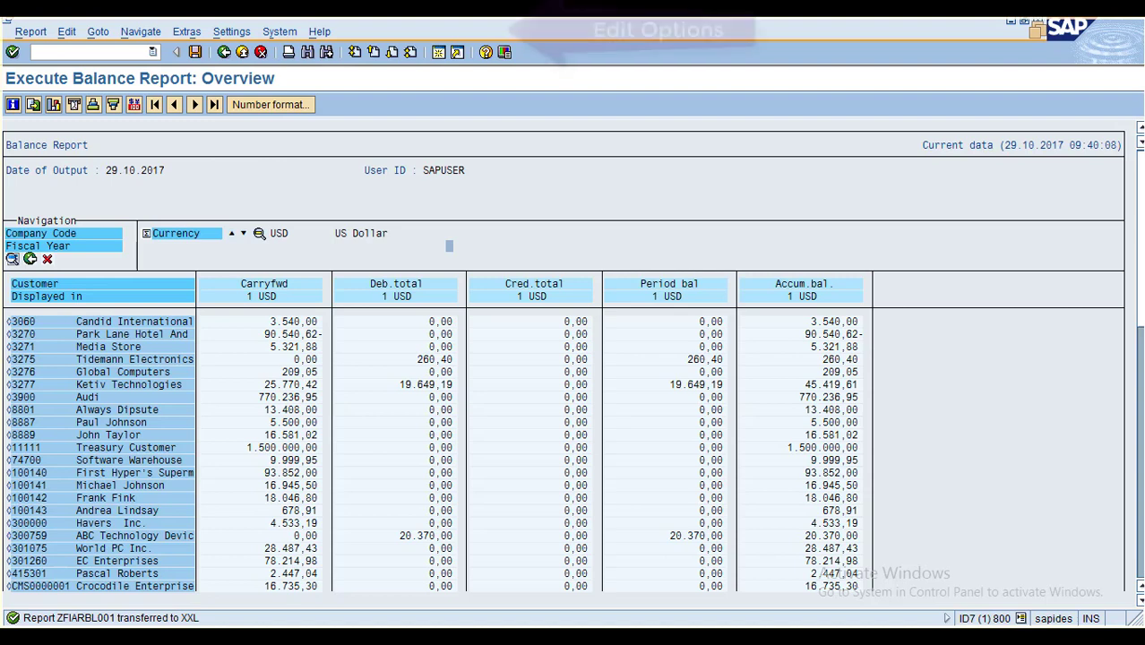
Review the report's editing functions: sorting, cumulative display, analysis, conditions, ranking list, hierarchy and columns.
{"action": "left_click", "coordinate": [66, 31]}
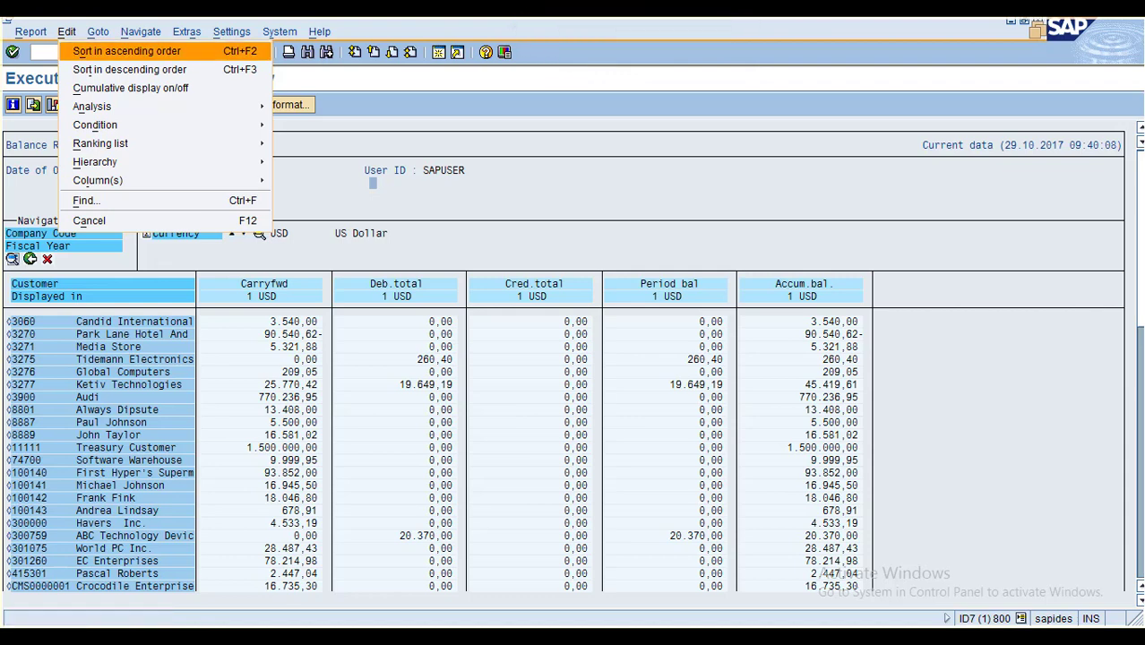
{"action": "key", "text": "Down"}
{"action": "key", "text": "Down"}
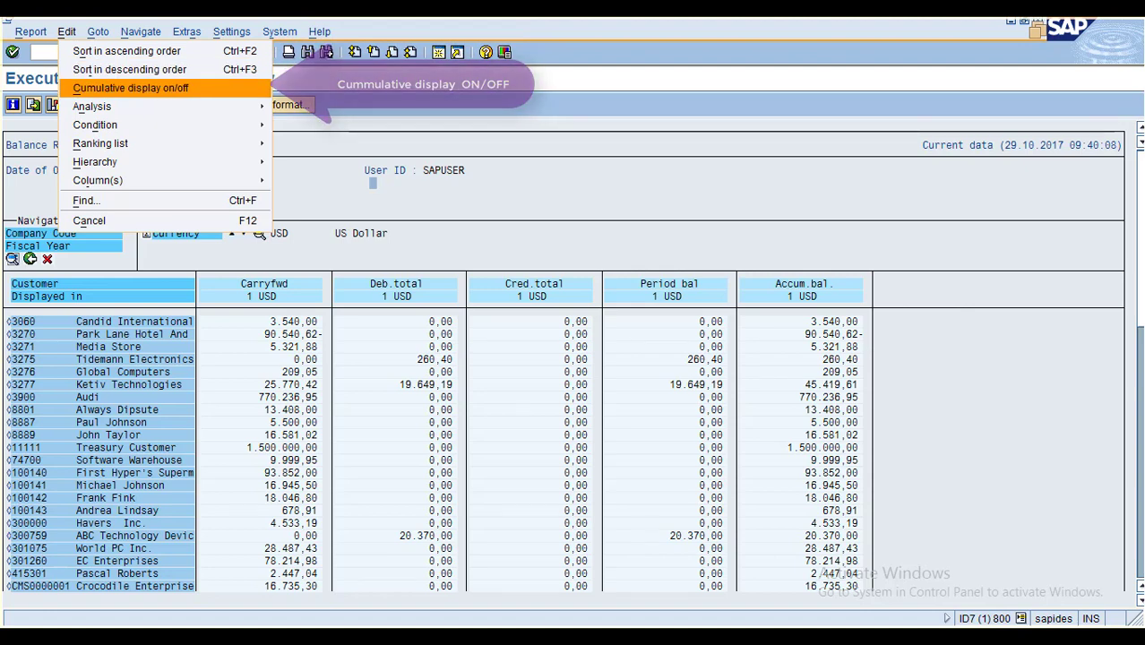
{"action": "key", "text": "Down"}
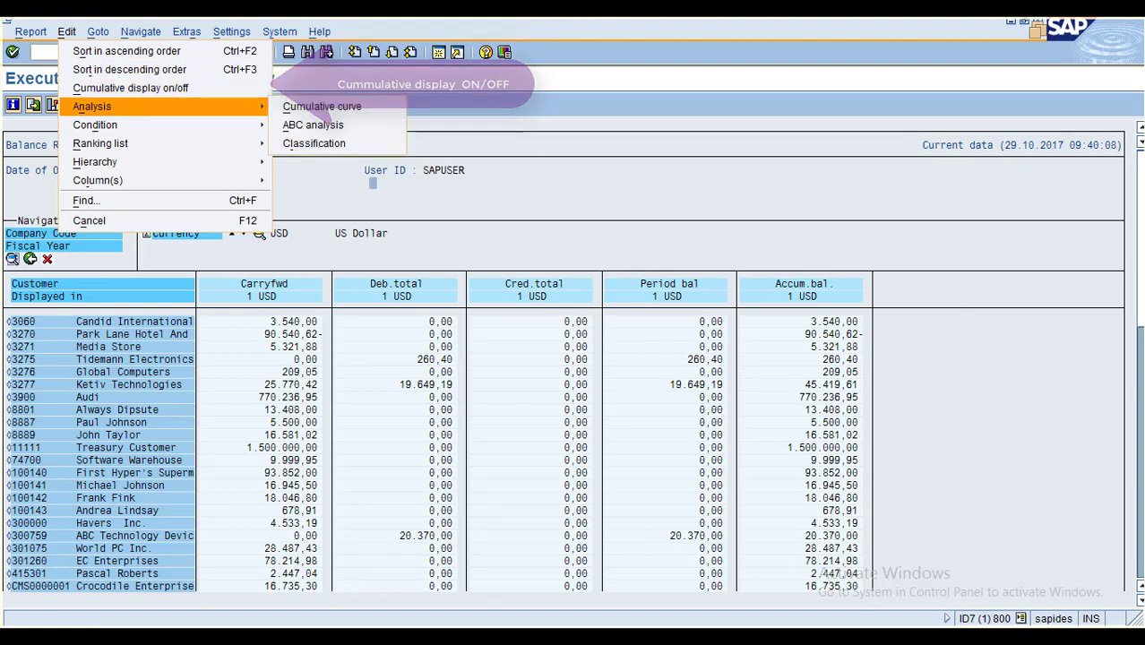
{"action": "key", "text": "Down"}
{"action": "key", "text": "Down"}
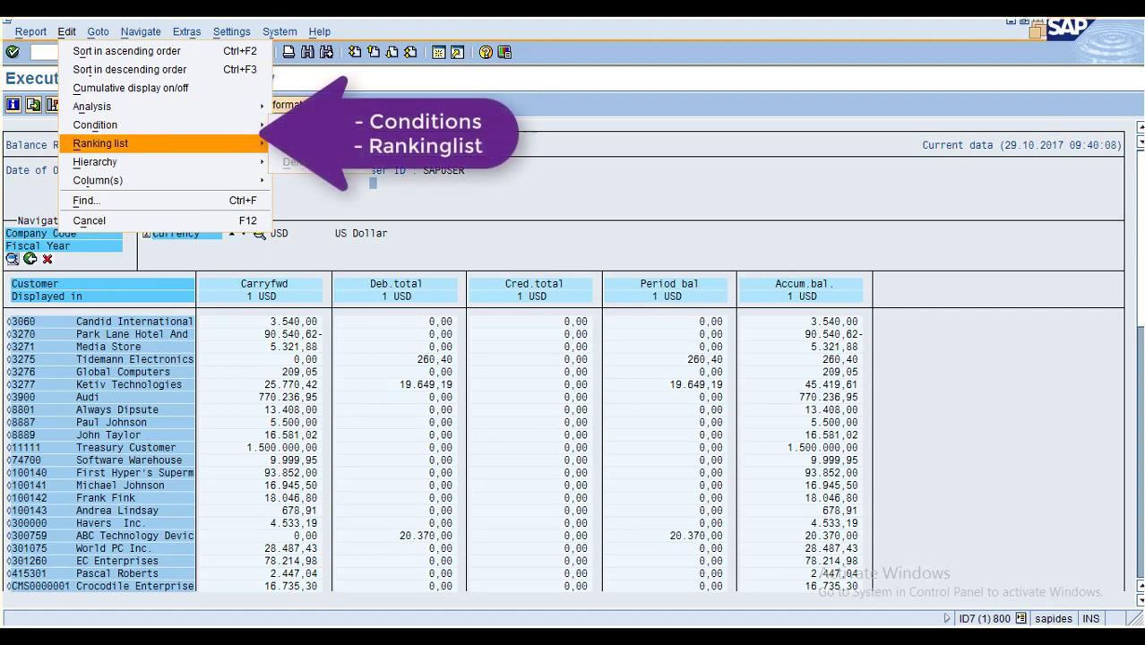
{"action": "key", "text": "Down"}
{"action": "key", "text": "Down"}
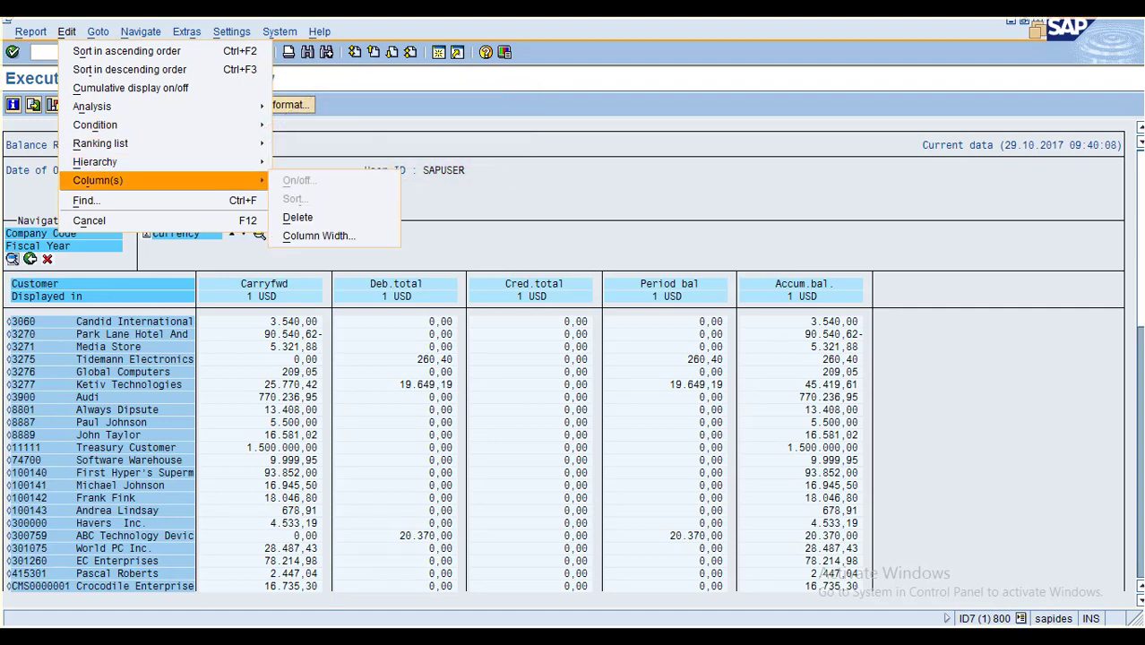
{"action": "key", "text": "Down"}
{"action": "key", "text": "Down"}
{"action": "key", "text": "Up"}
{"action": "key", "text": "Up"}
{"action": "key", "text": "Escape"}
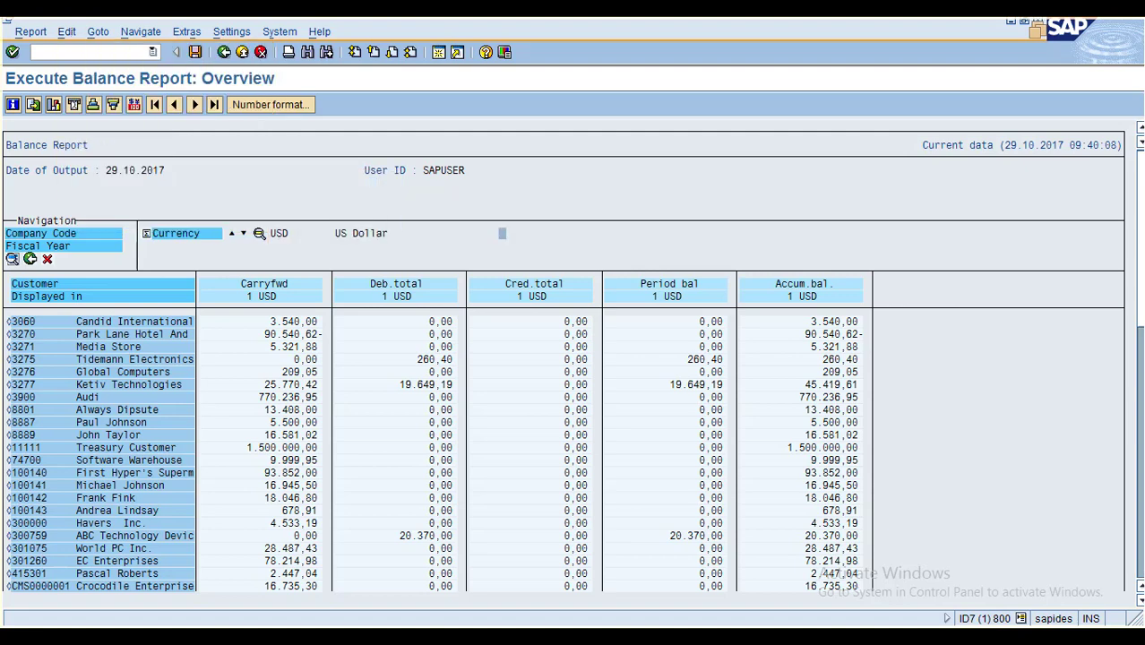
Sort the customer list in ascending order by Customer Name, dismissing the blocked-content warning.
{"action": "left_click", "coordinate": [172, 183]}
{"action": "left_click", "coordinate": [67, 322]}
{"action": "left_click", "coordinate": [66, 31]}
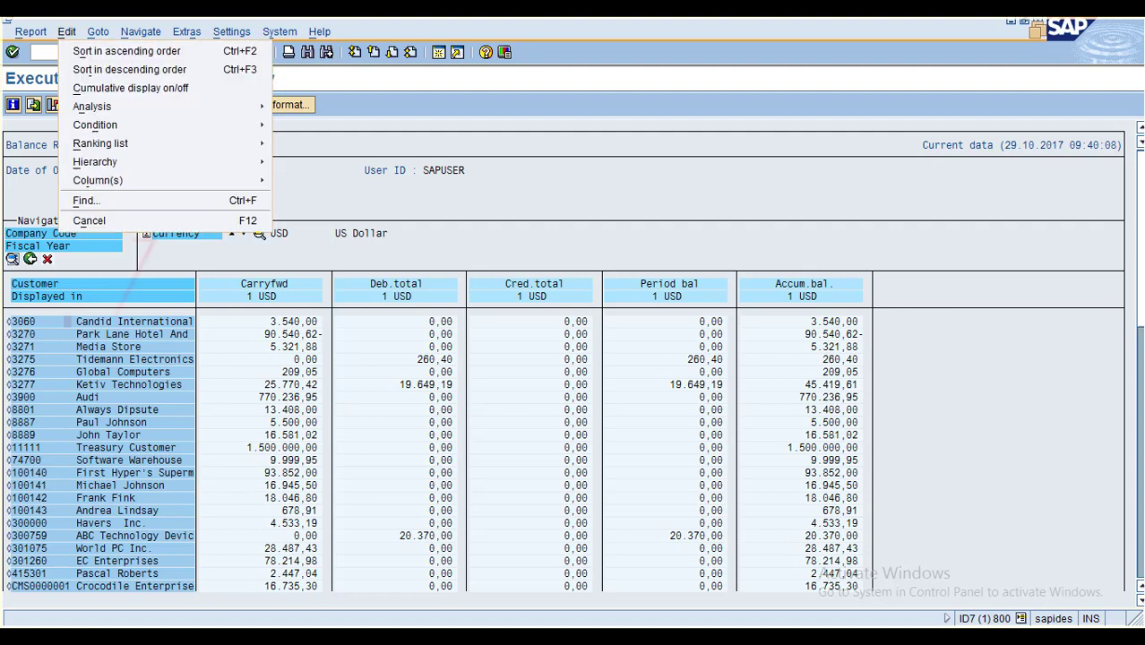
{"action": "left_click", "coordinate": [126, 51]}
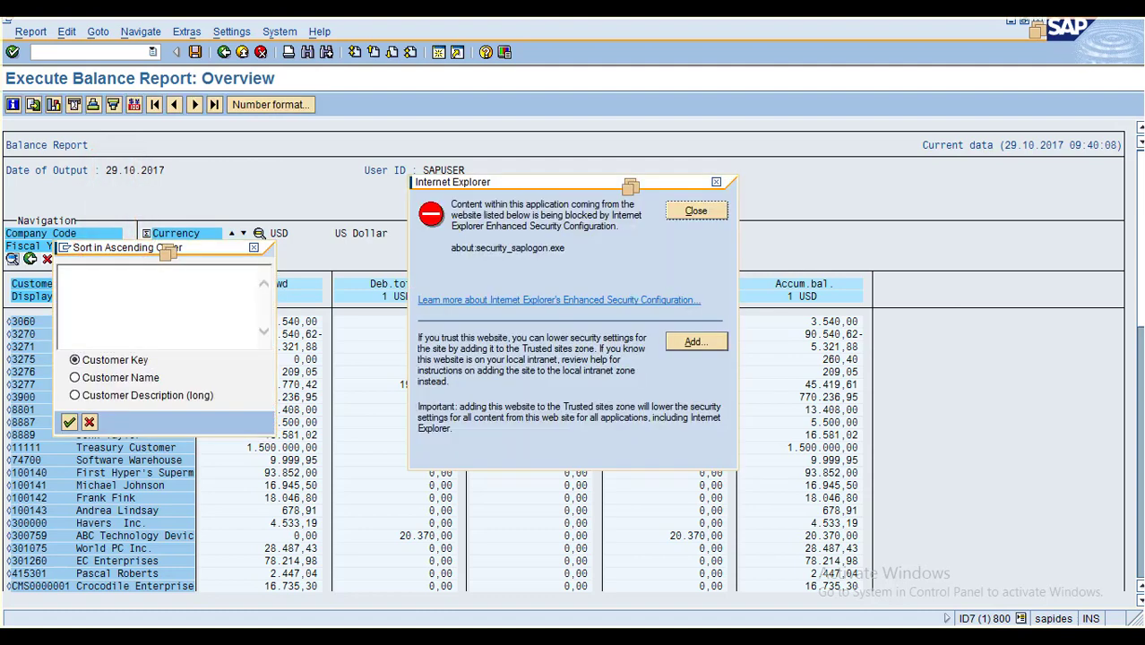
{"action": "left_click", "coordinate": [696, 211]}
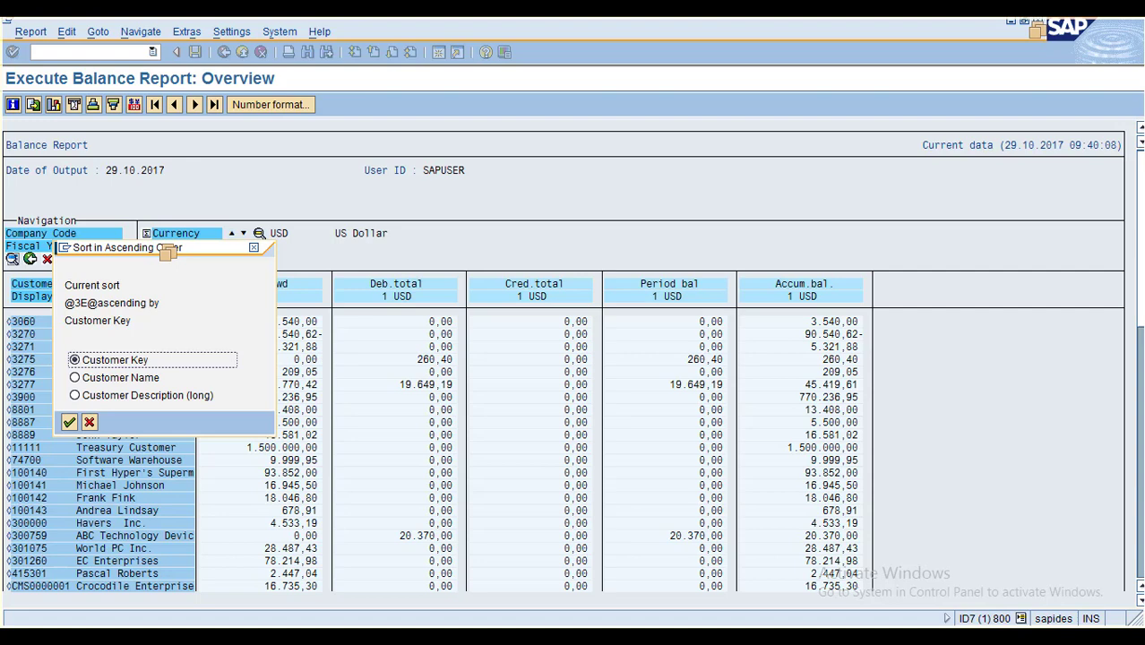
{"action": "left_click", "coordinate": [75, 378]}
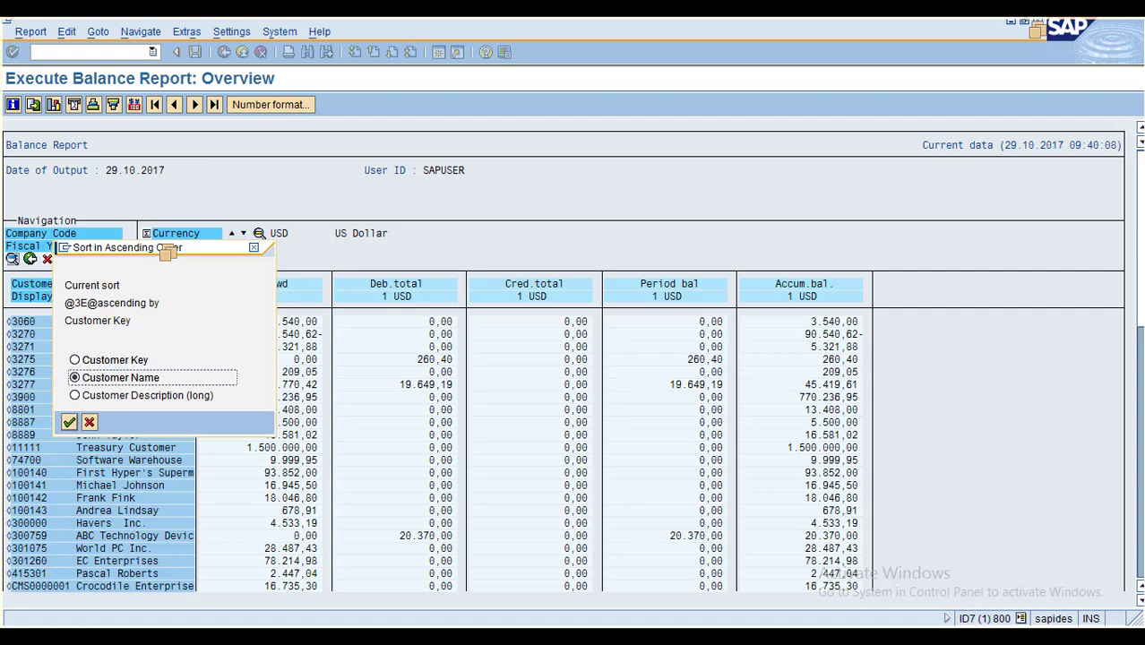
{"action": "key", "text": "Return"}
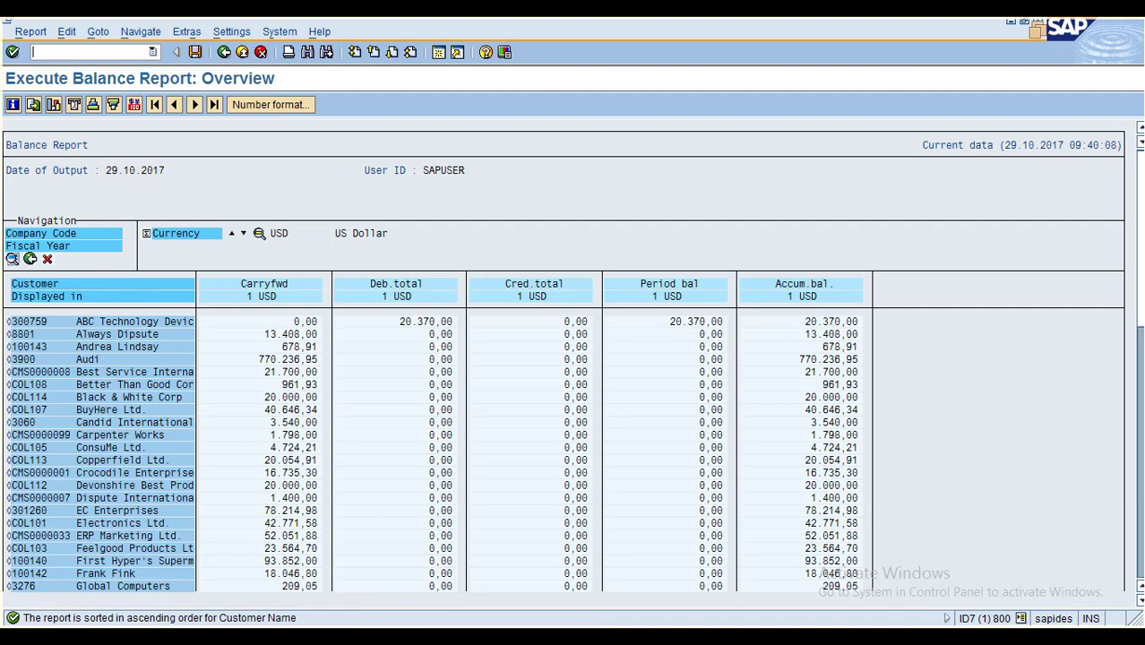
Sort the customer list in descending order by Customer Name, closing the browser security warning.
{"action": "left_click", "coordinate": [66, 32]}
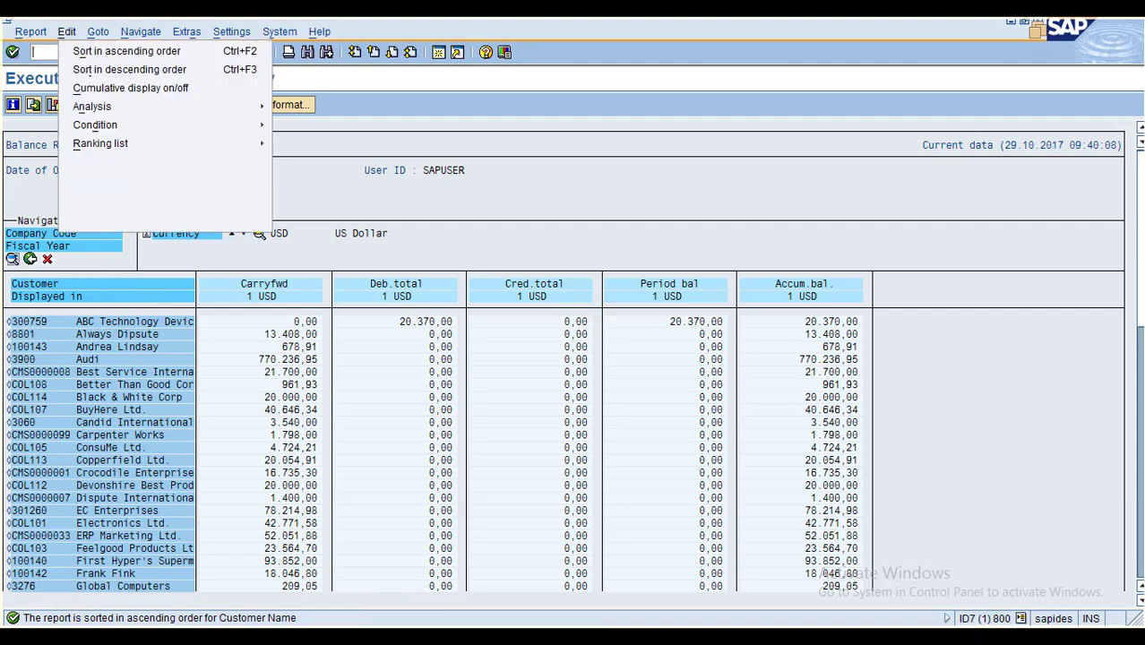
{"action": "key", "text": "Down"}
{"action": "key", "text": "Down"}
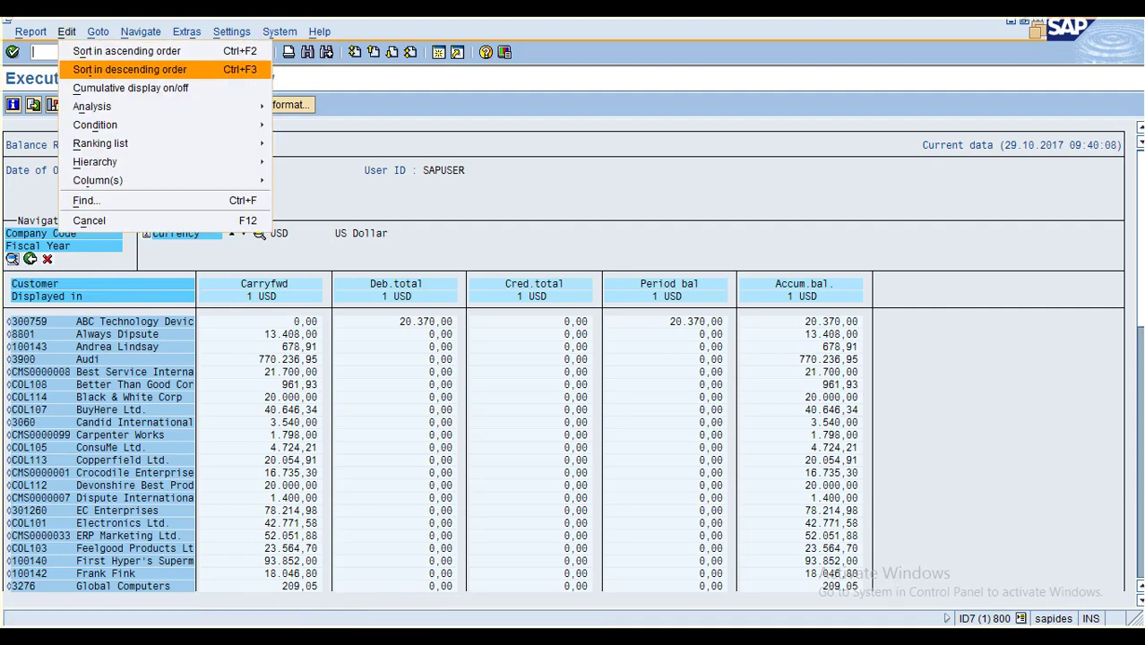
{"action": "key", "text": "Return"}
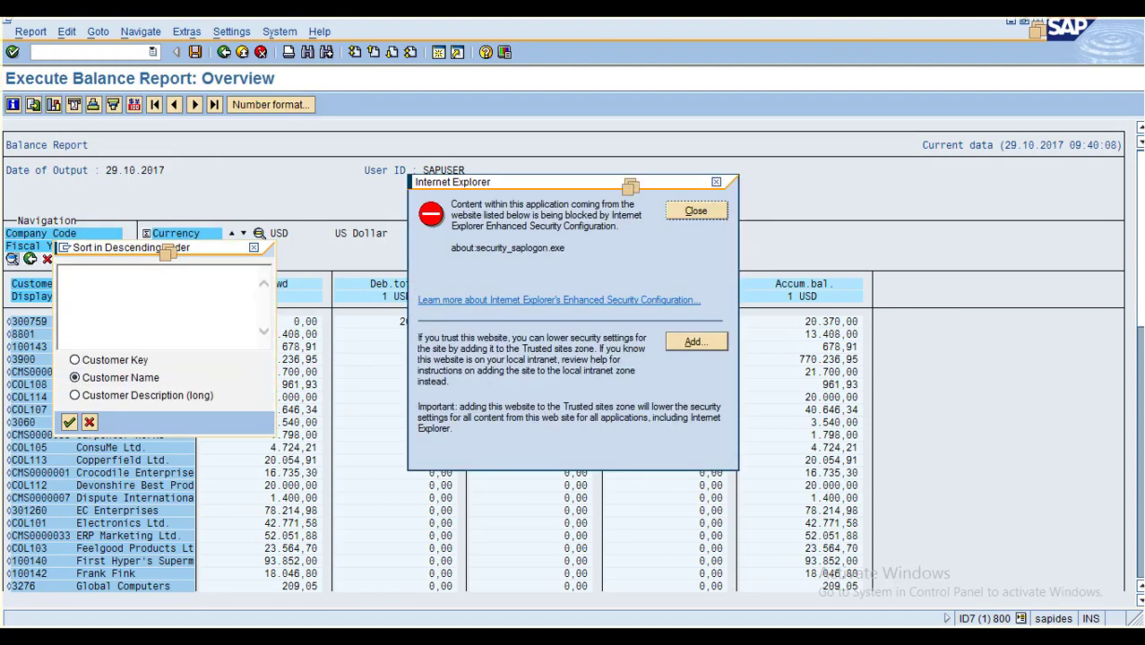
{"action": "key", "text": "Return"}
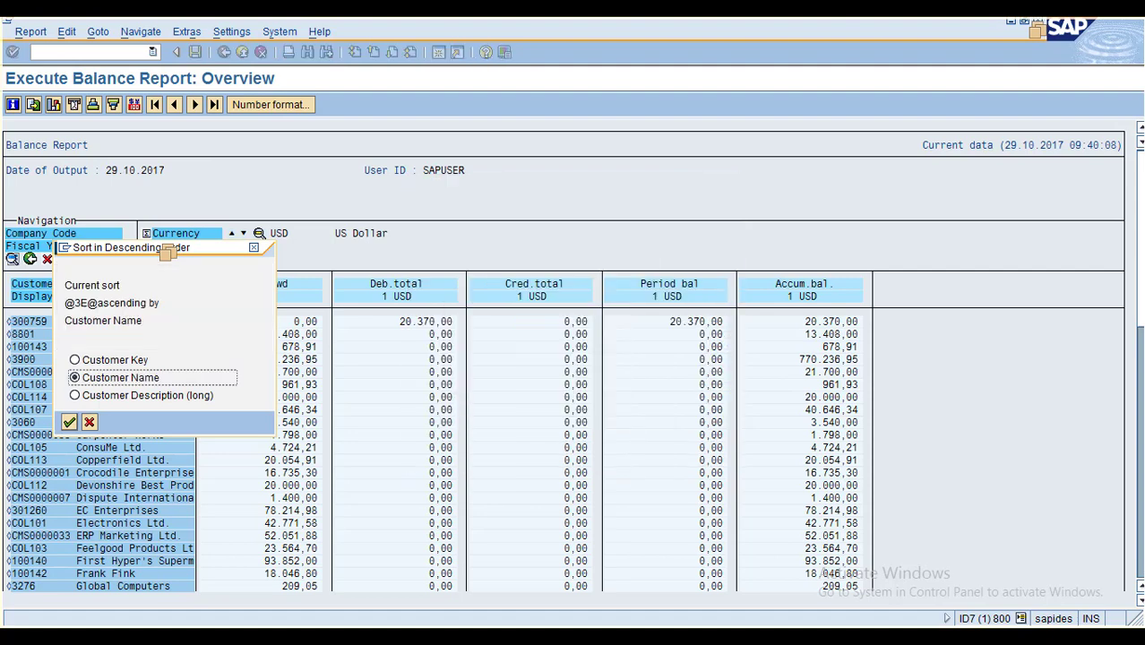
{"action": "left_click", "coordinate": [70, 422]}
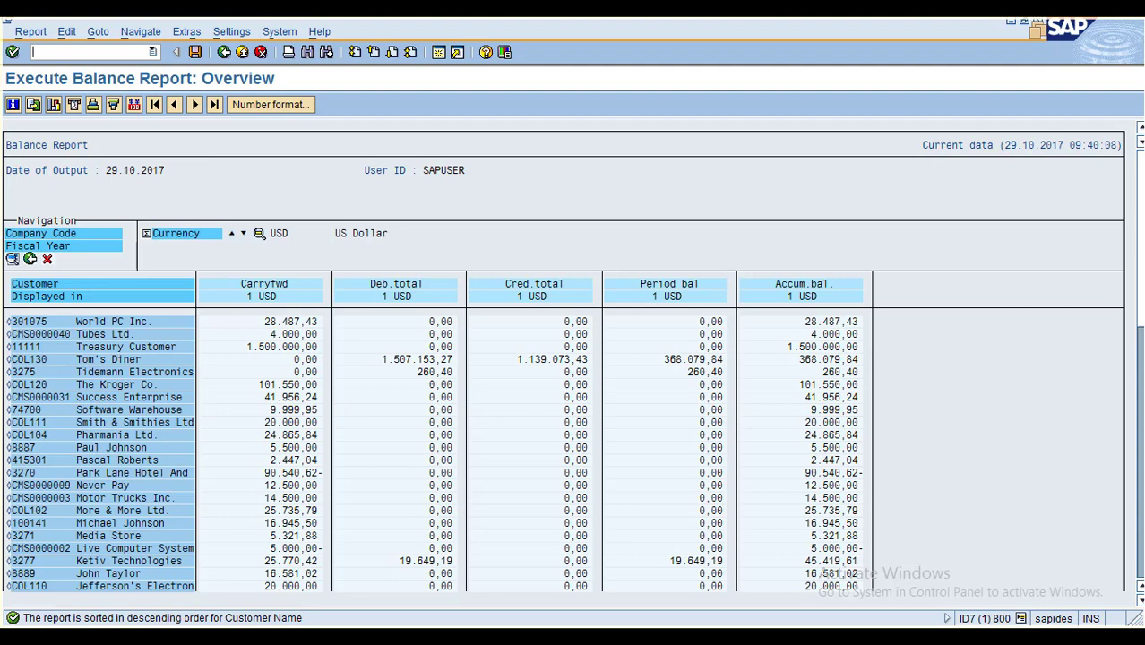
Leave the name-sorted list and toggle the cumulative display for the customer balances.
{"action": "key", "text": "F3"}
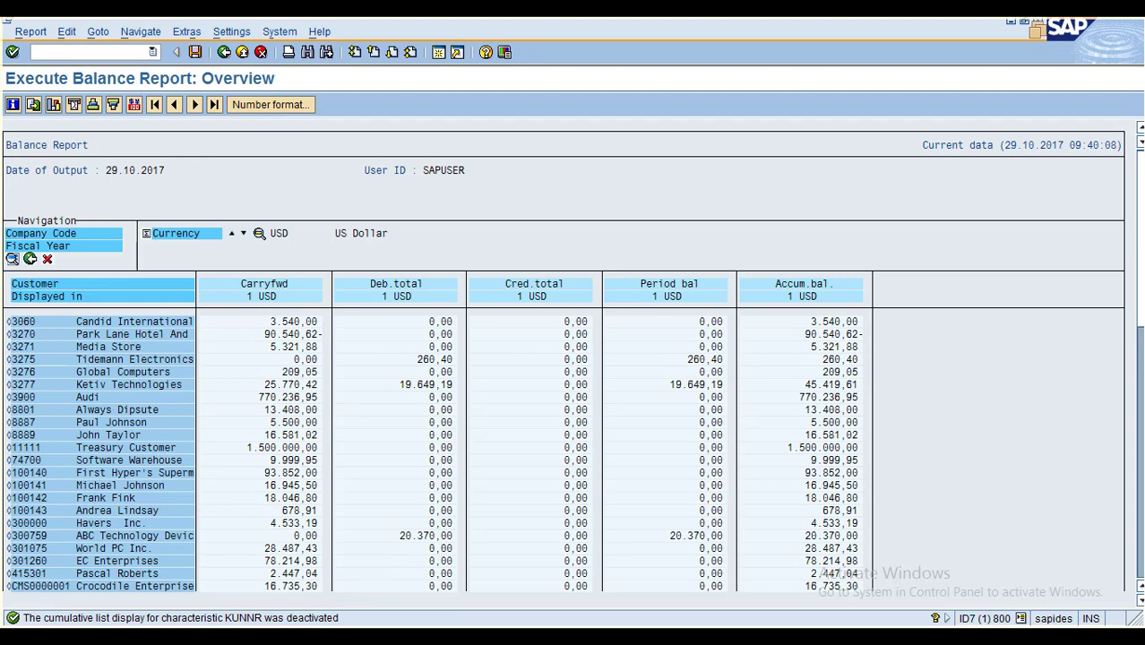
{"action": "left_click", "coordinate": [66, 32]}
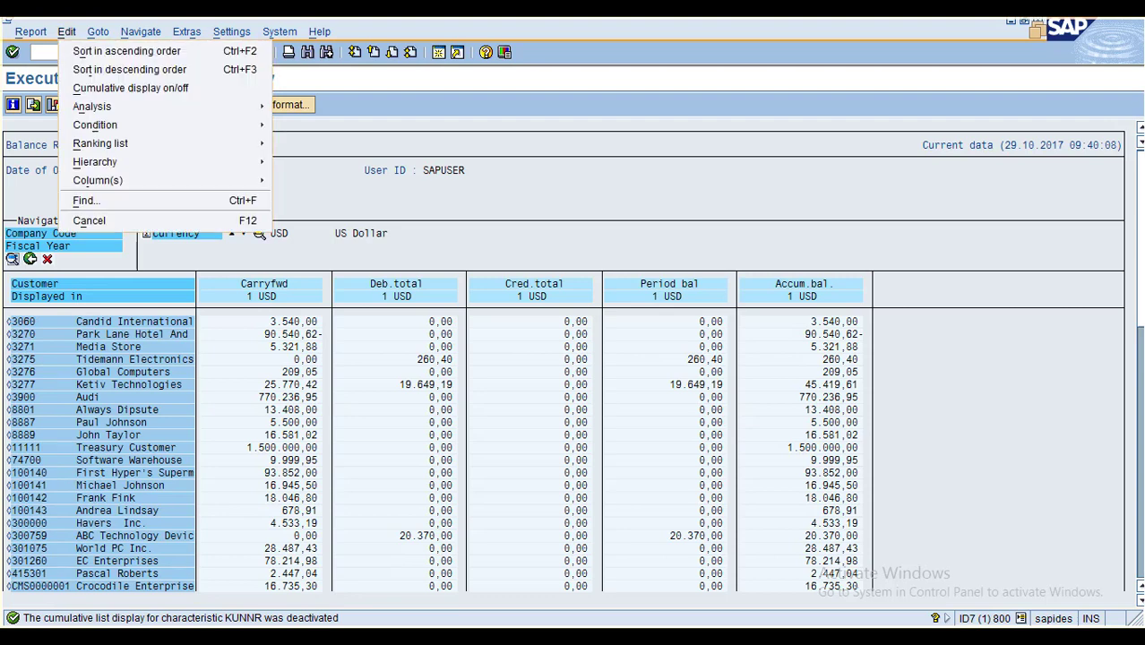
{"action": "key", "text": "Down"}
{"action": "key", "text": "Down"}
{"action": "key", "text": "Down"}
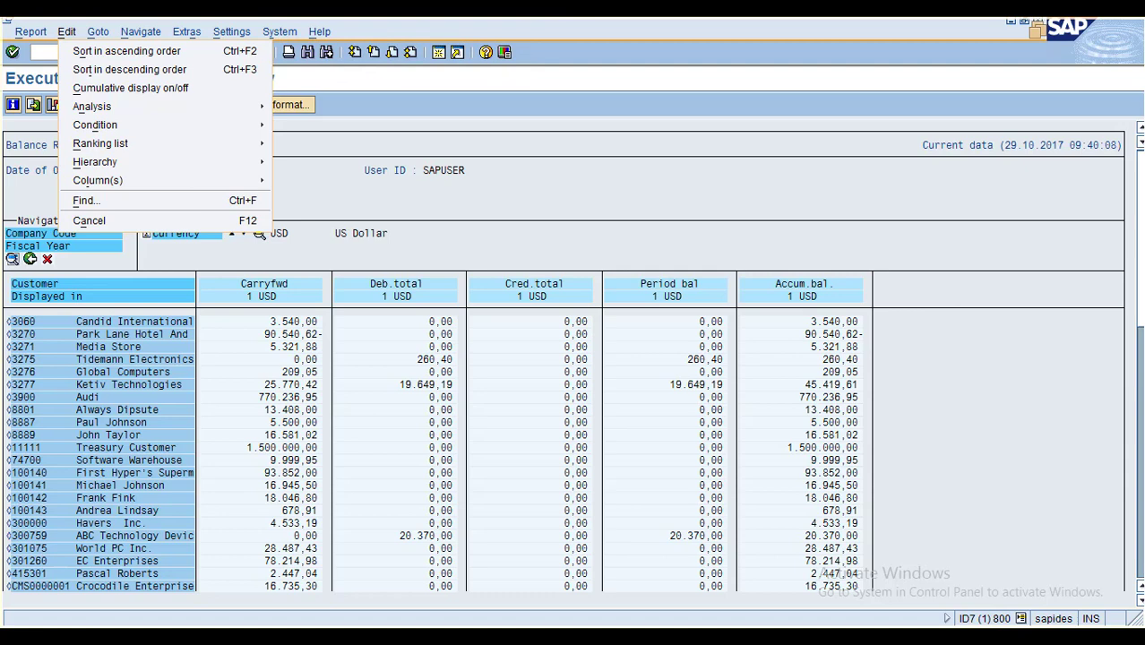
{"action": "left_click", "coordinate": [473, 234]}
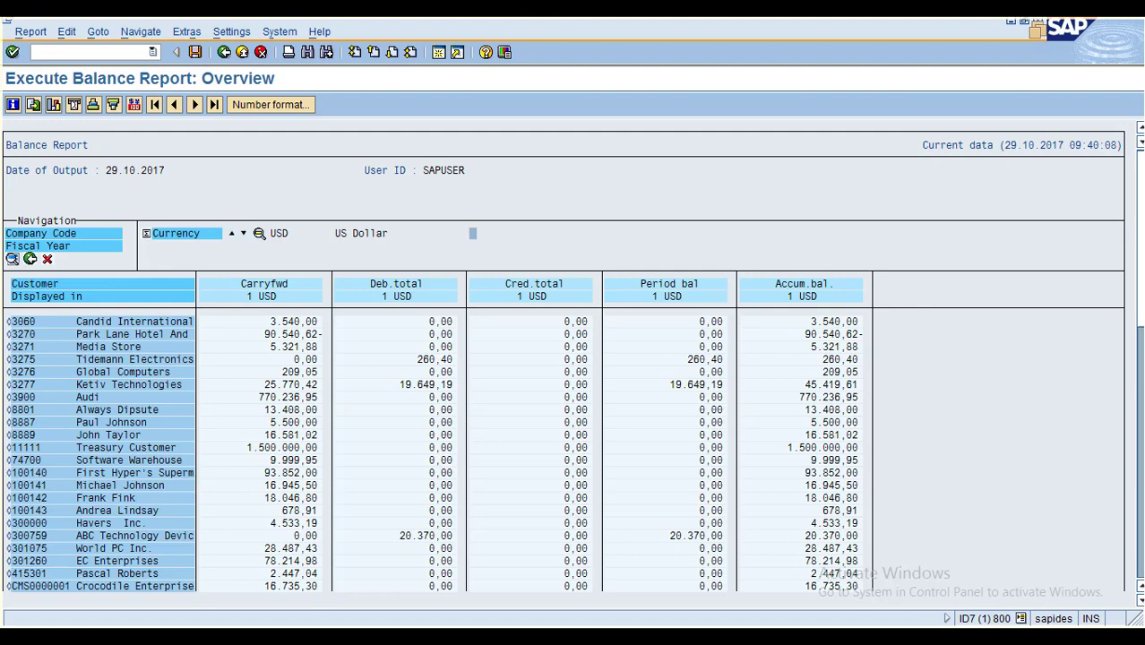
{"action": "left_click", "coordinate": [67, 33]}
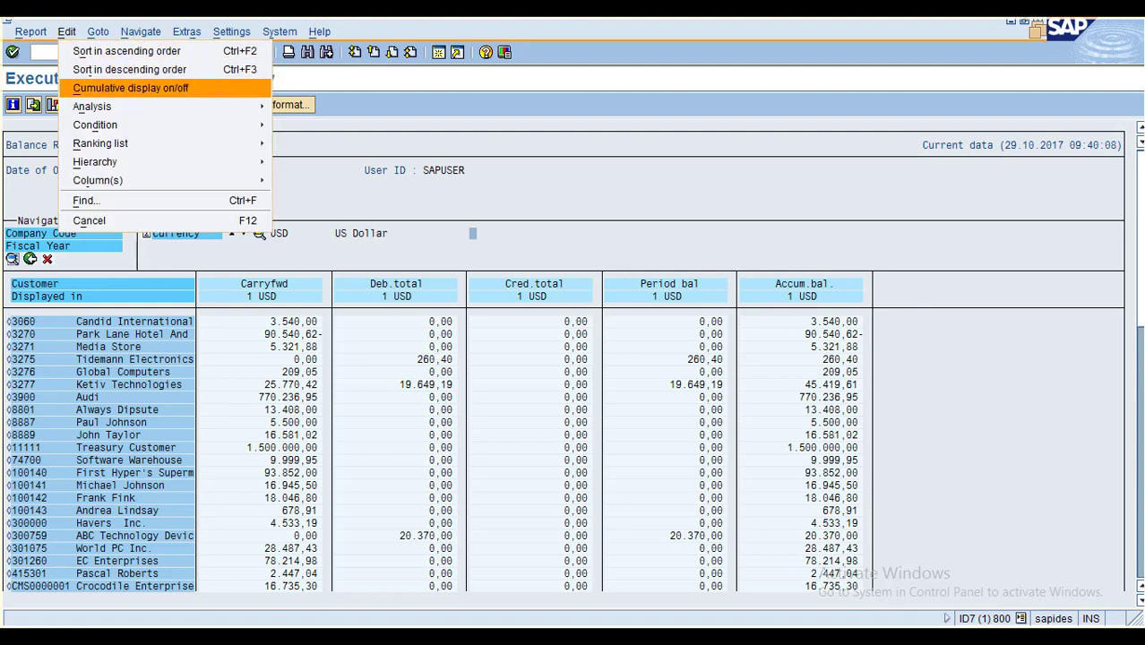
{"action": "key", "text": "Return"}
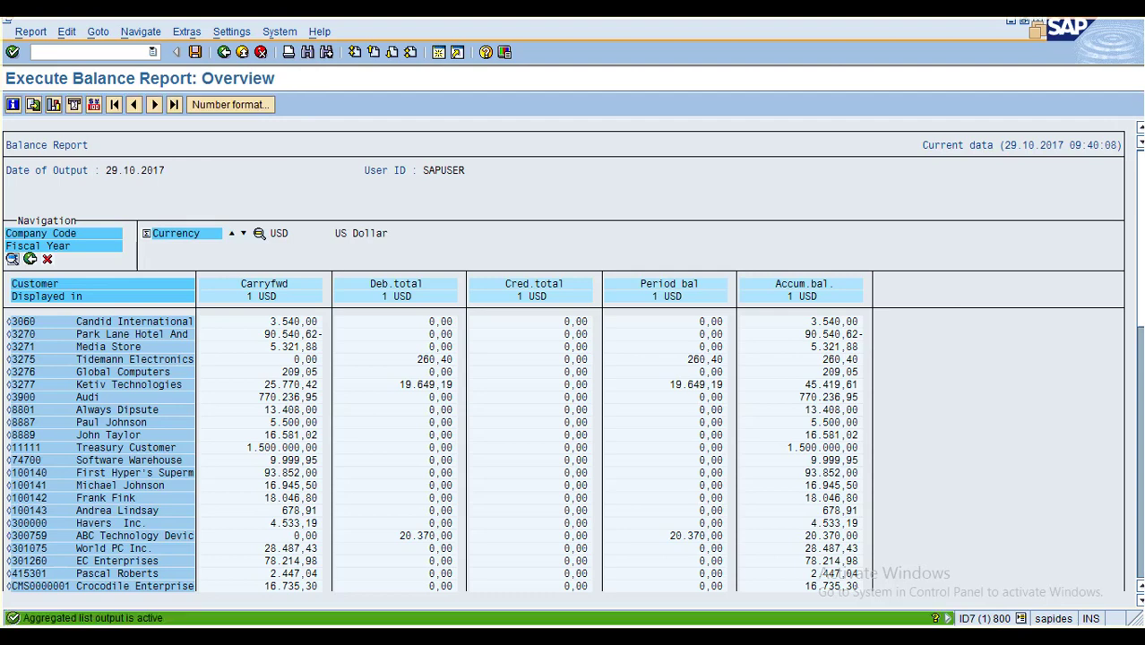
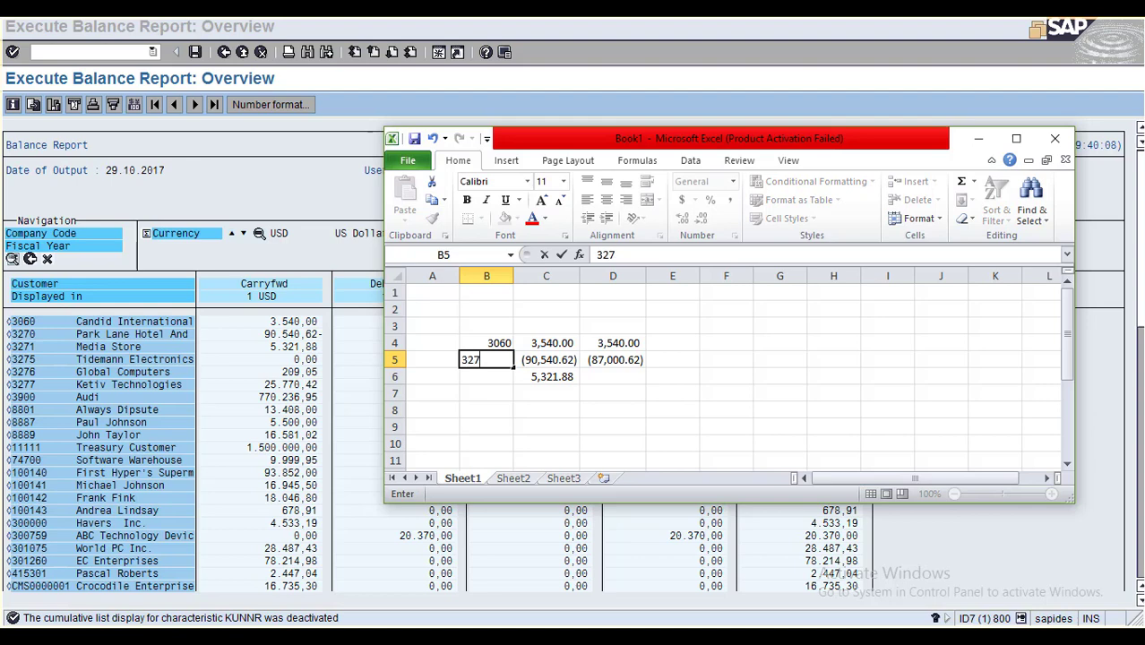
Switch to the Excel workbook and complete the customer numbers in cells B5 and B6 beside their balances.
{"action": "type", "text": "3271"}
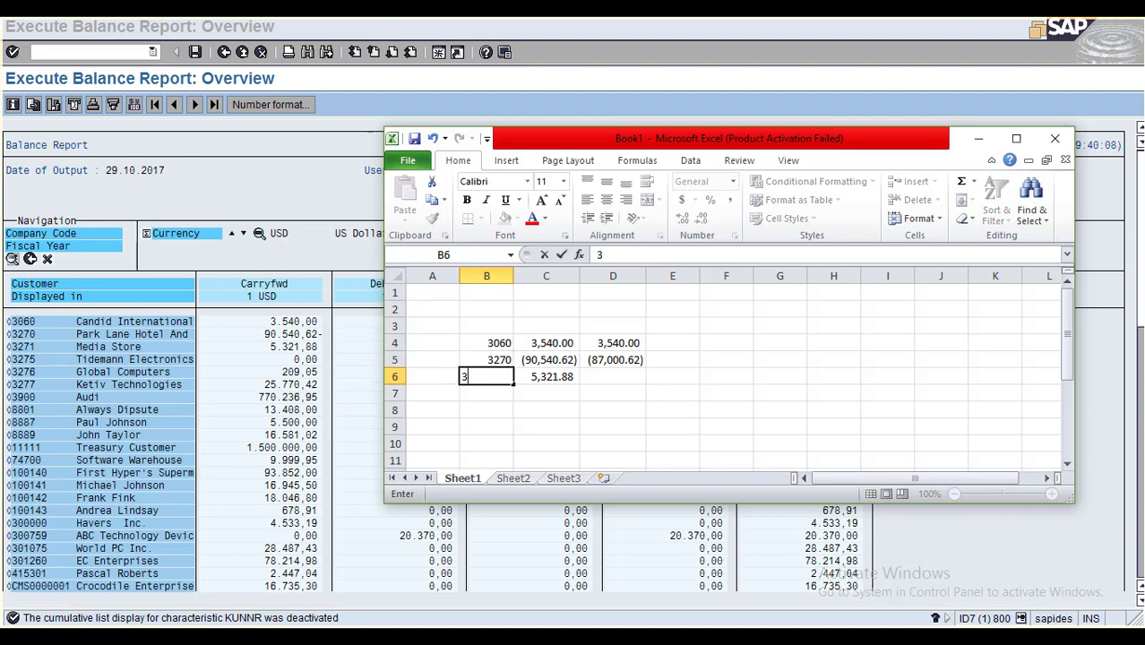
{"action": "key", "text": "Return"}
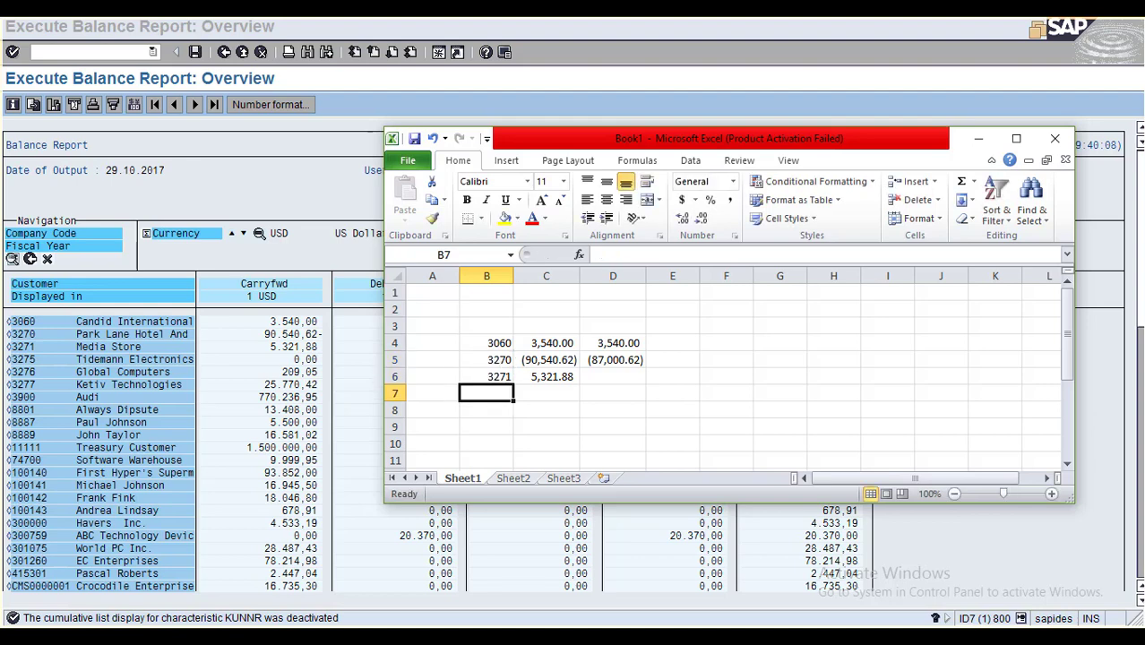
{"action": "left_click_drag", "start_coordinate": [487, 343], "coordinate": [487, 377]}
Label the running-total column with the heading "Cum on" in cell D3, above the cumulative amounts.
{"action": "left_click", "coordinate": [546, 327]}
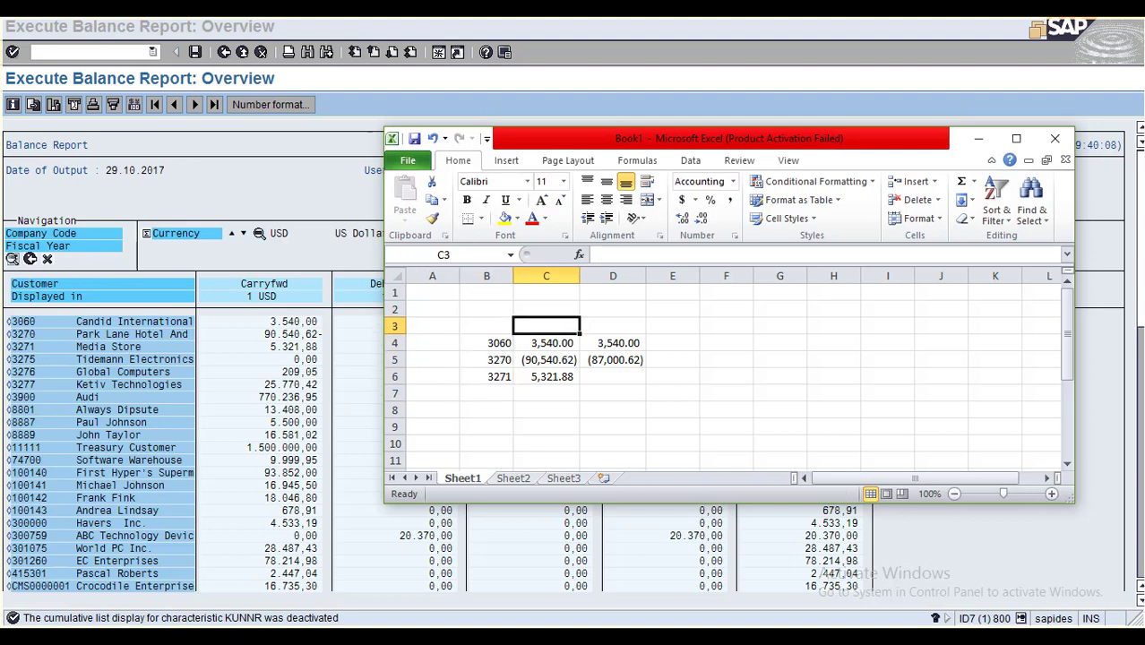
{"action": "left_click", "coordinate": [613, 326]}
{"action": "left_click", "coordinate": [612, 343]}
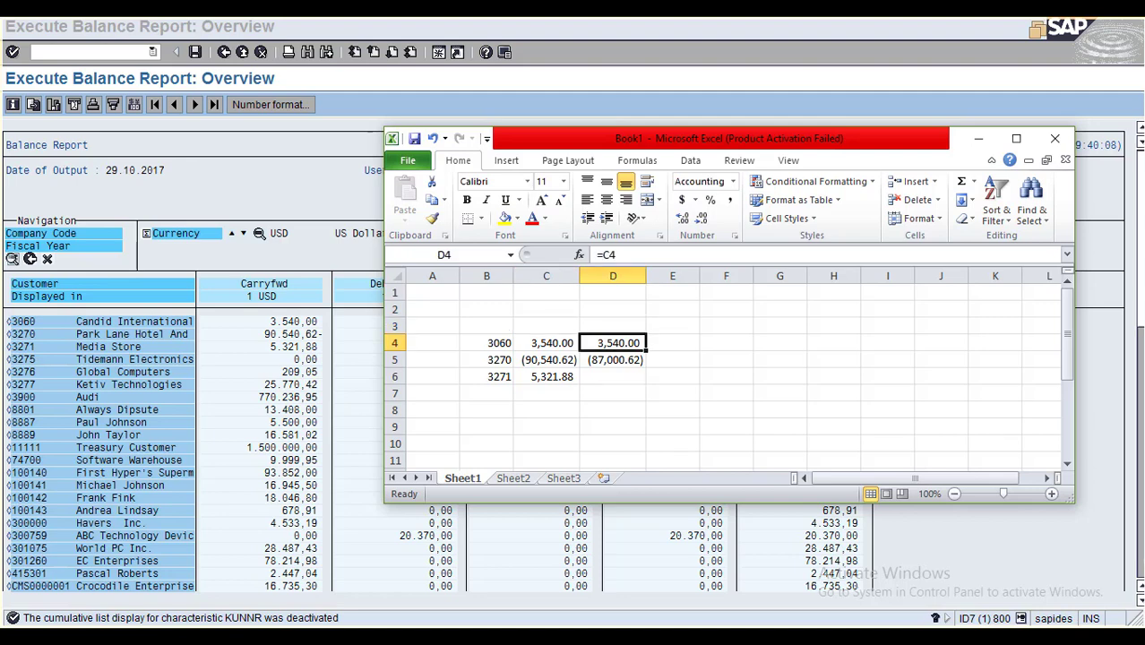
{"action": "left_click", "coordinate": [613, 327]}
{"action": "type", "text": "Cum"}
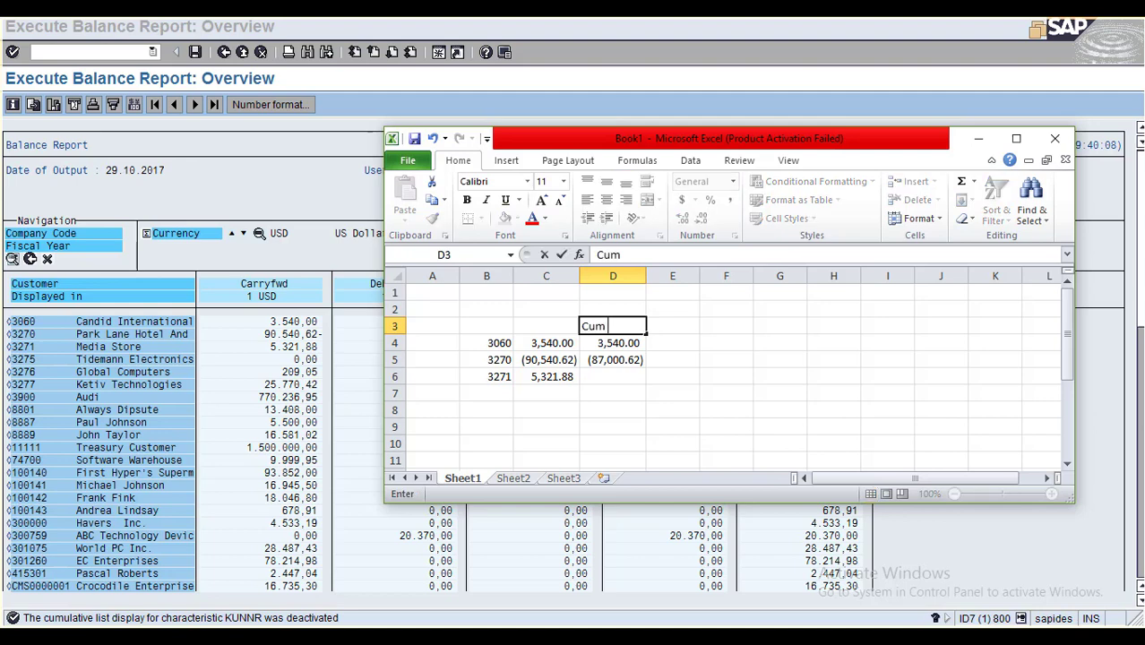
{"action": "type", "text": " on"}
{"action": "key", "text": "Return"}
{"action": "key", "text": "Up"}
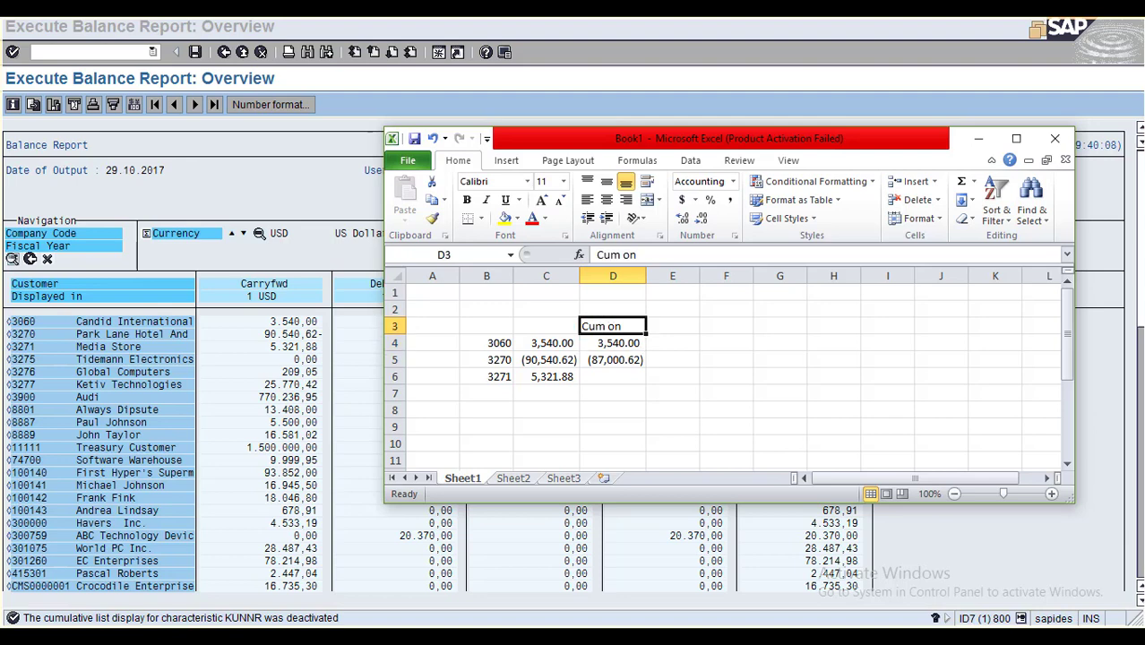
Inspect the formula behind the first cumulative amount in cell D4, with the worksheet enlarged to 110%.
{"action": "key", "text": "Down"}
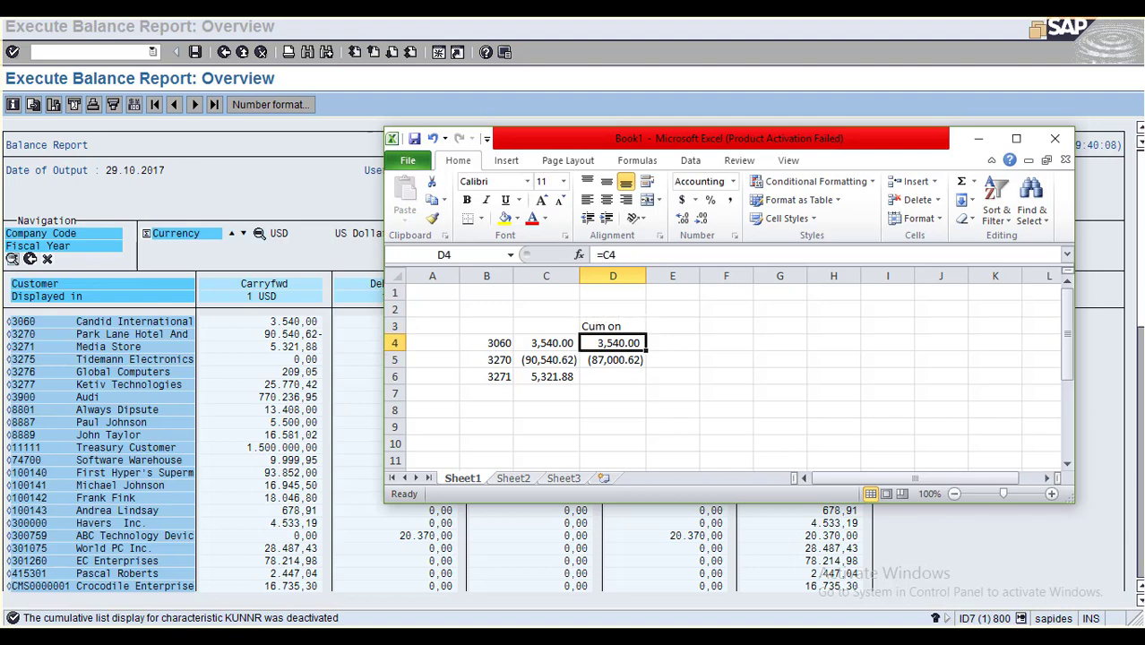
{"action": "left_click", "coordinate": [1052, 493]}
{"action": "left_click", "coordinate": [819, 369]}
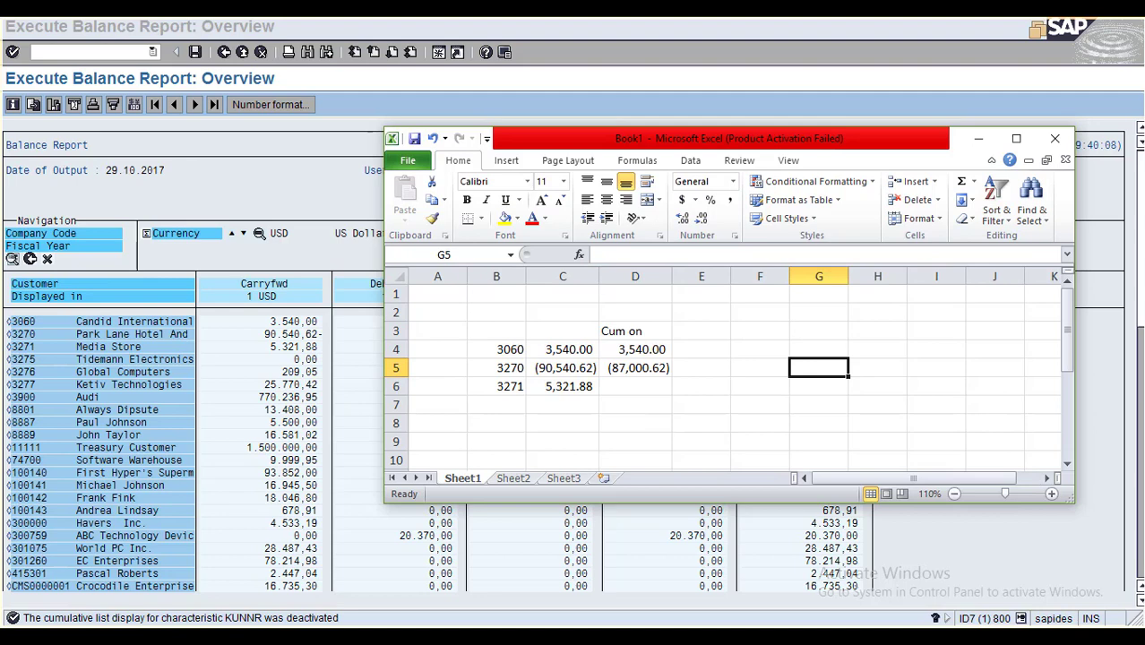
{"action": "left_click", "coordinate": [563, 349]}
{"action": "left_click", "coordinate": [635, 349]}
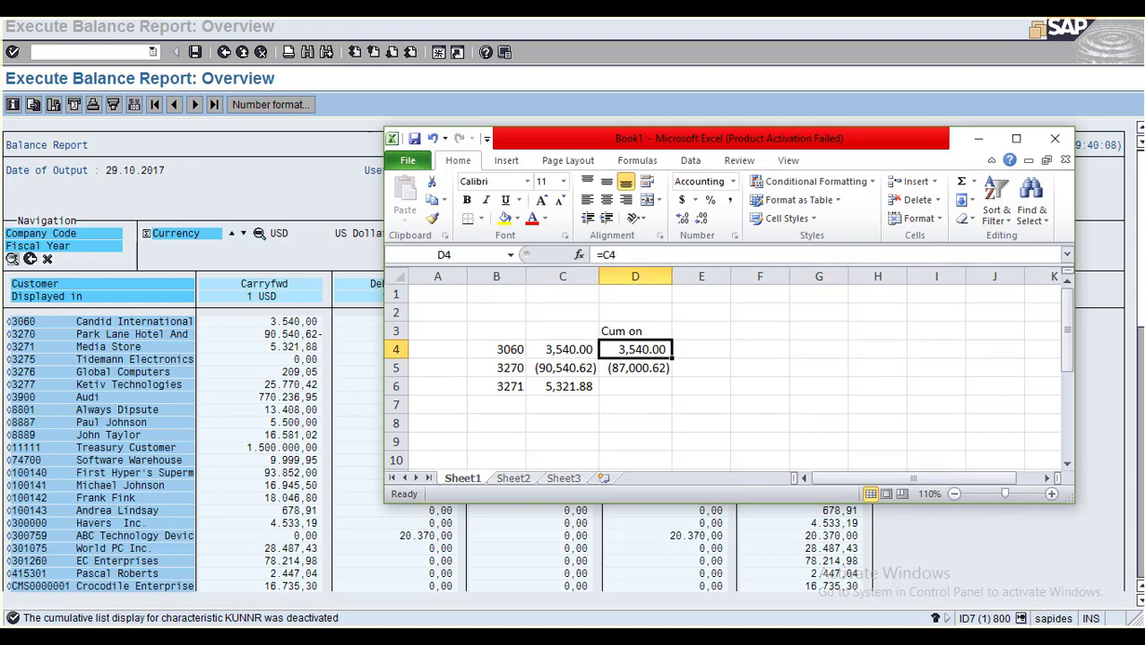
{"action": "key", "text": "F2"}
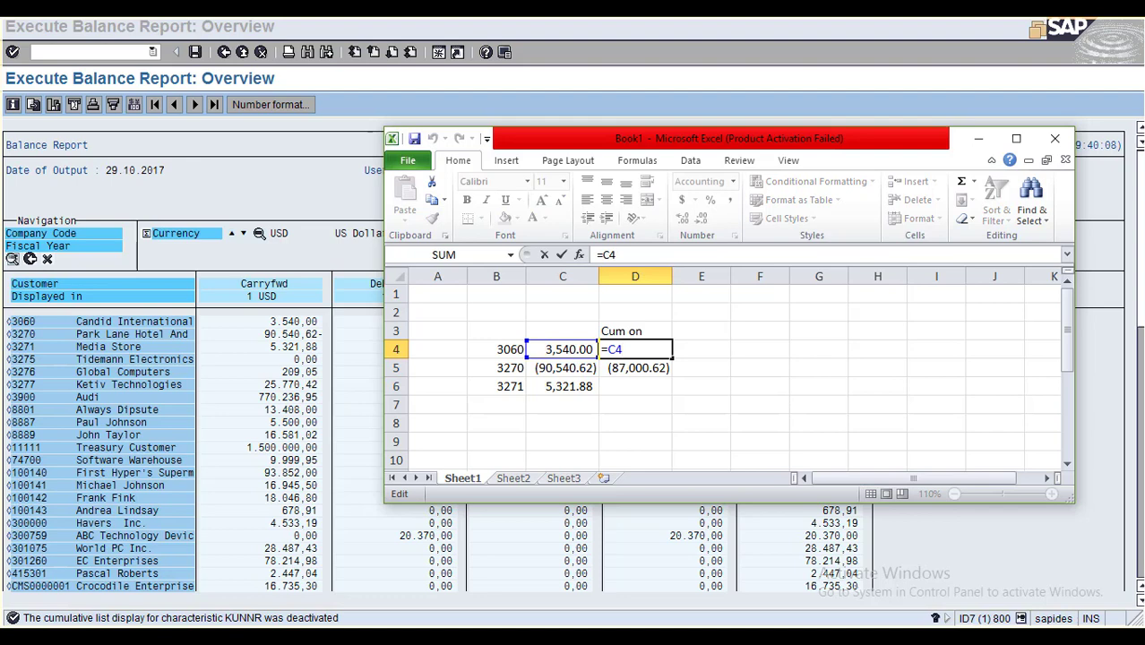
{"action": "key", "text": "Return"}
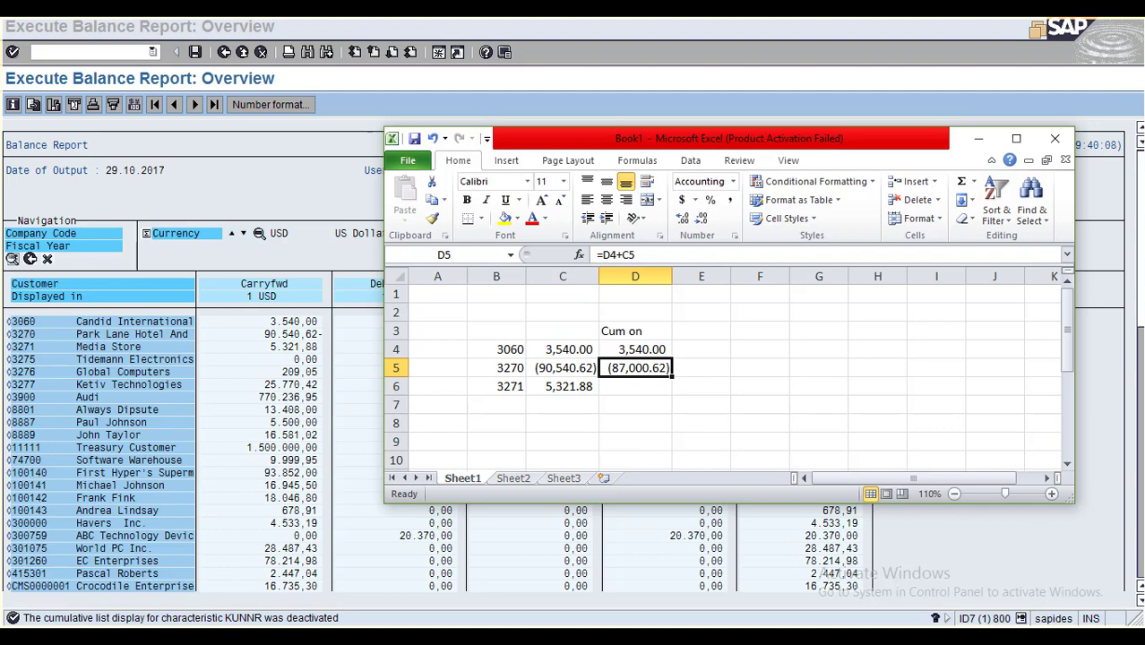
Check the running-total formula =D4+C5 in cell D5 and copy it down to cell D6 for customer 3271.
{"action": "key", "text": "F2"}
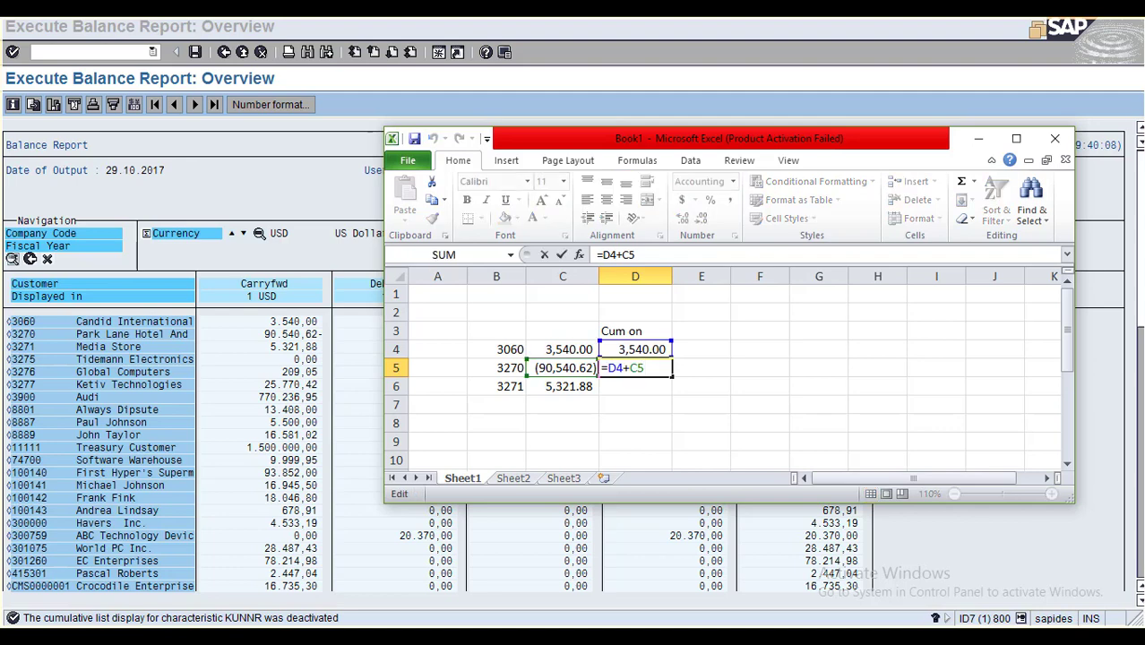
{"action": "key", "text": "Return"}
{"action": "key", "text": "Up"}
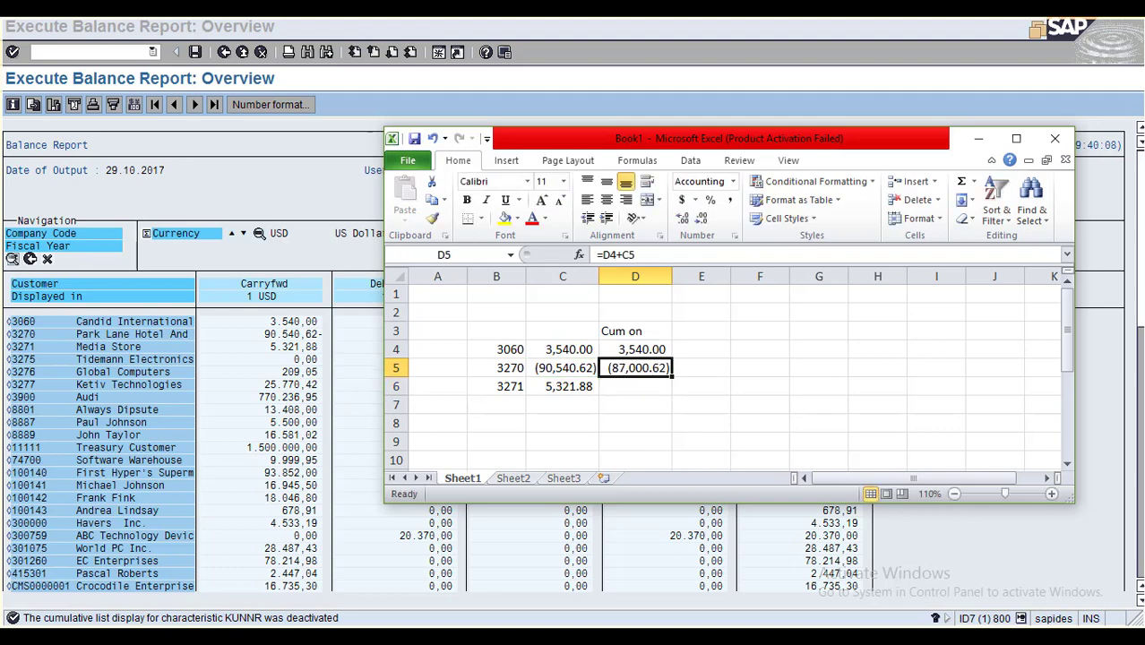
{"action": "key", "text": "ctrl+c"}
{"action": "key", "text": "Down"}
{"action": "key", "text": "Return"}
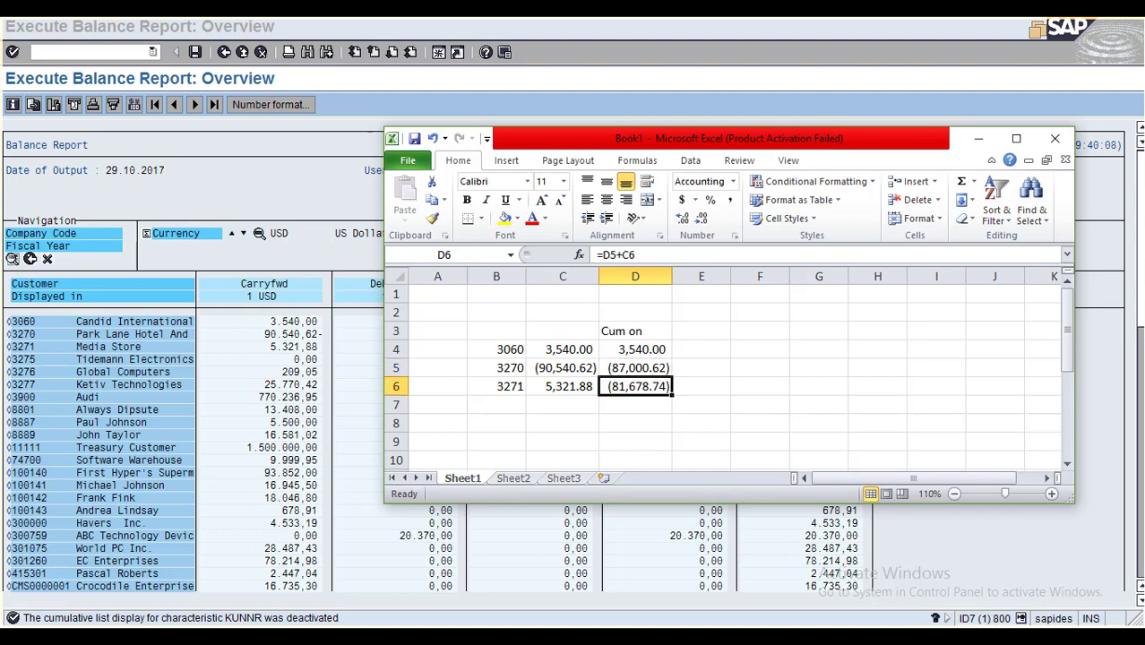
{"action": "left_click", "coordinate": [760, 405]}
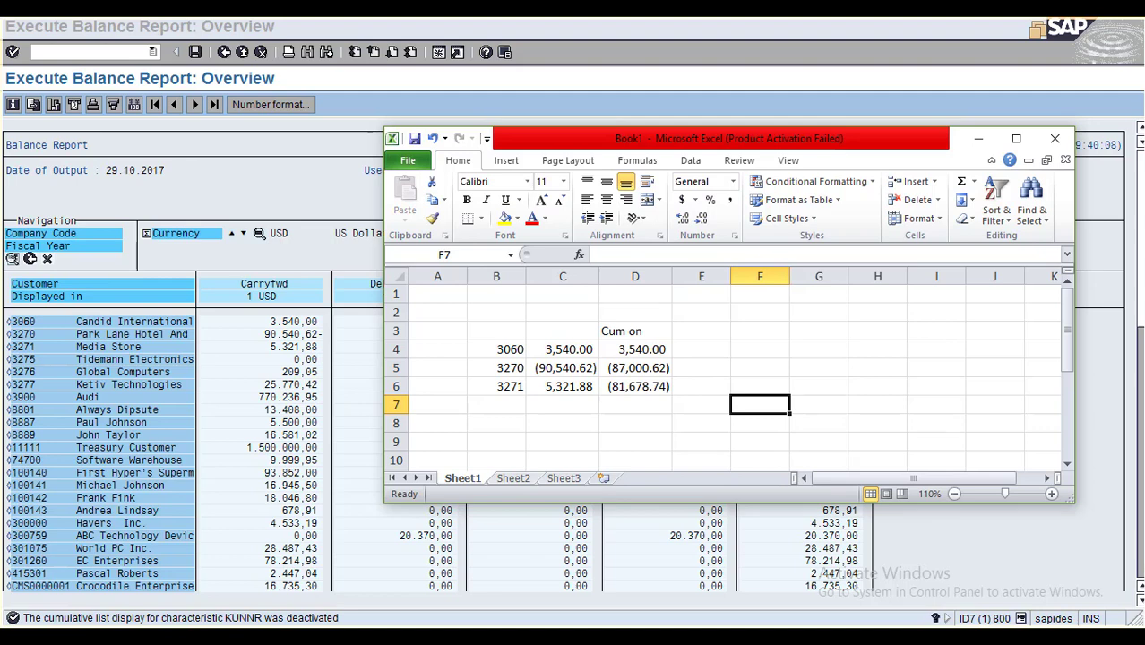
Switch back to the SAP balance report and turn on the cumulative display for the customer list.
{"action": "key", "text": "alt+Tab"}
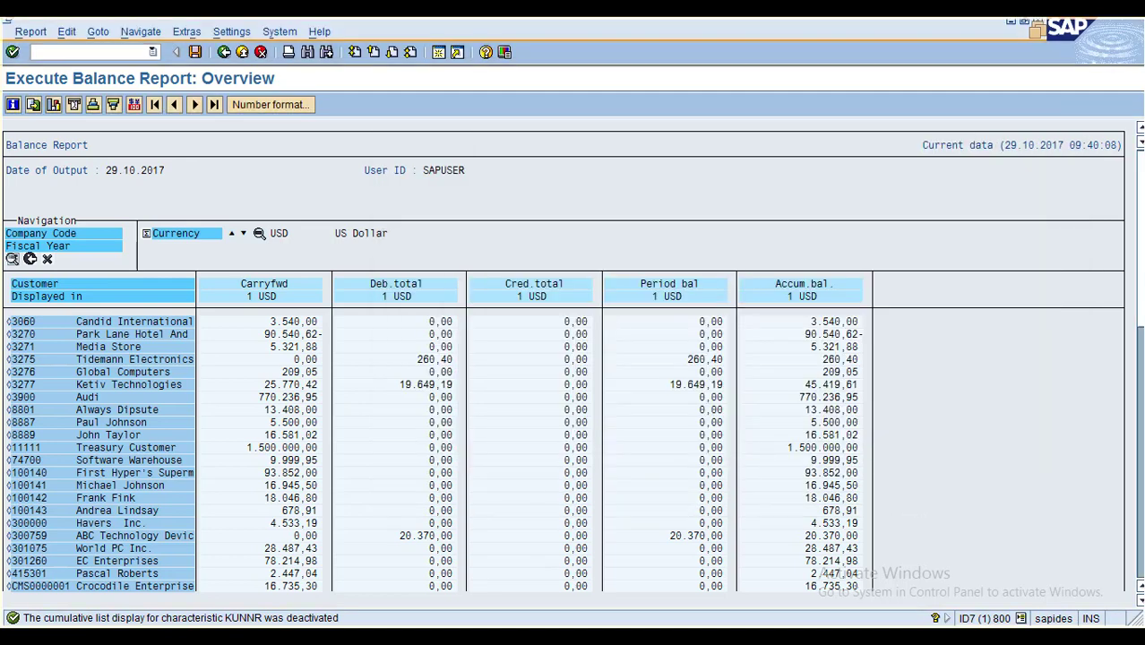
{"action": "left_click", "coordinate": [67, 32]}
{"action": "left_click", "coordinate": [131, 87]}
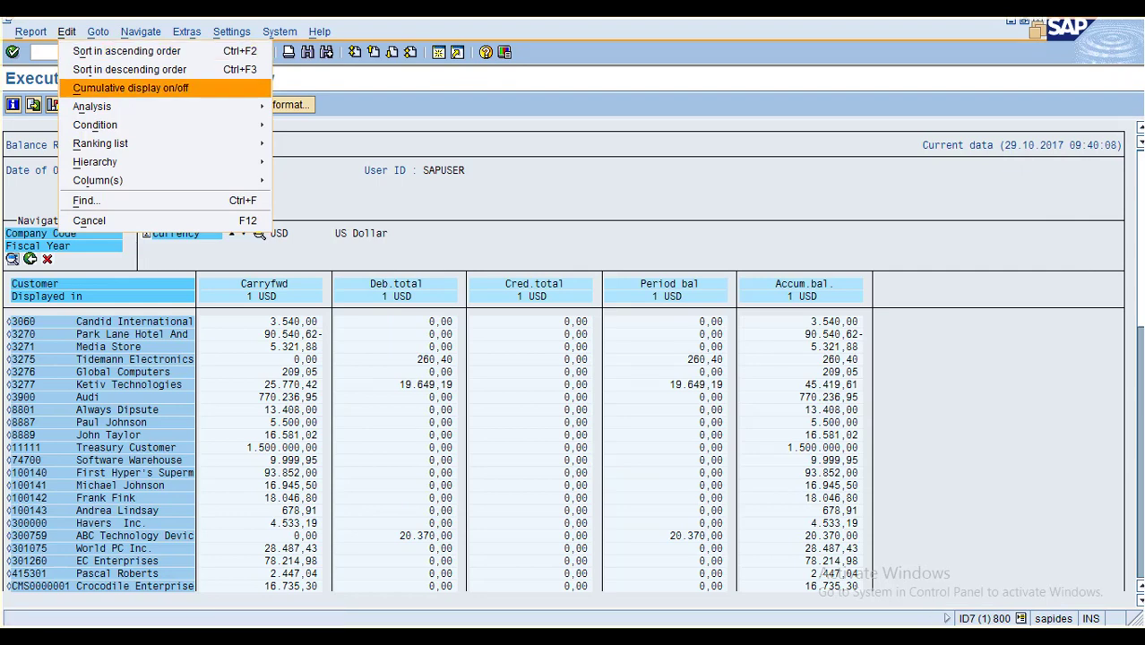
{"action": "key", "text": "Return"}
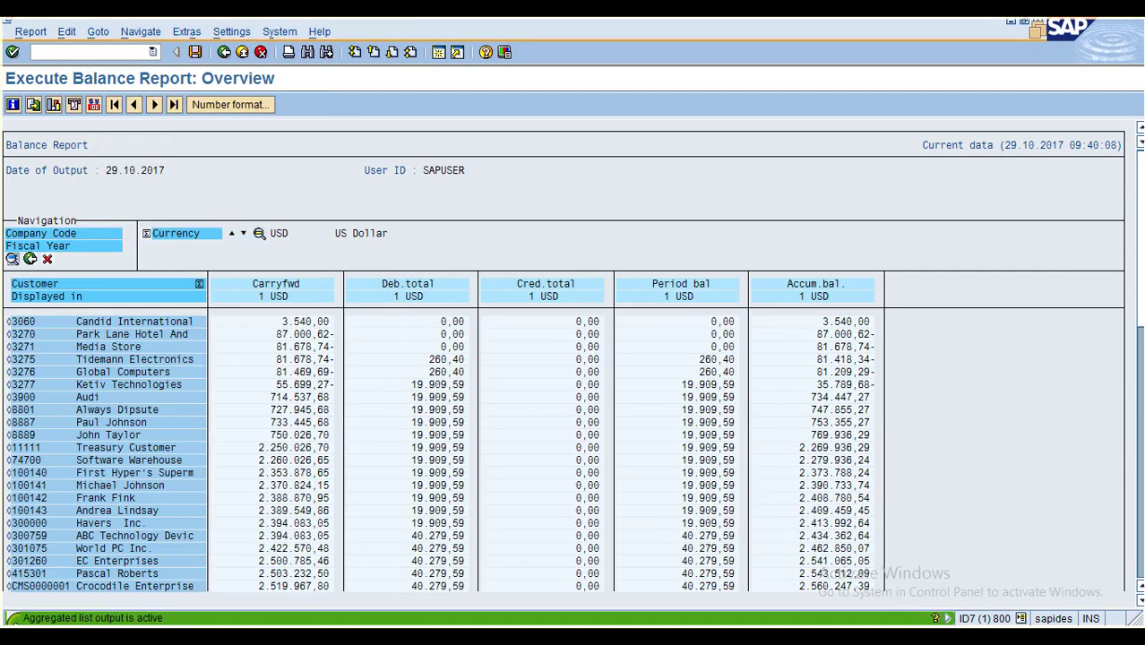
Switch to the Excel workbook and make the "Cum on" heading in cell D3 bold and centred.
{"action": "key", "text": "alt+Tab"}
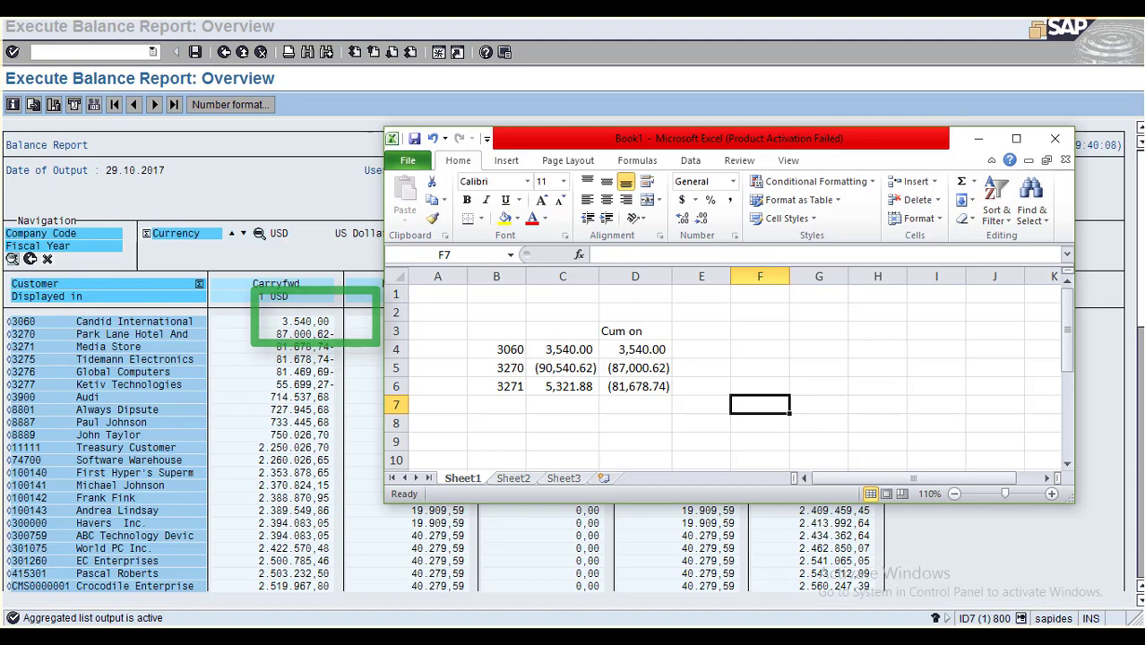
{"action": "left_click", "coordinate": [636, 331]}
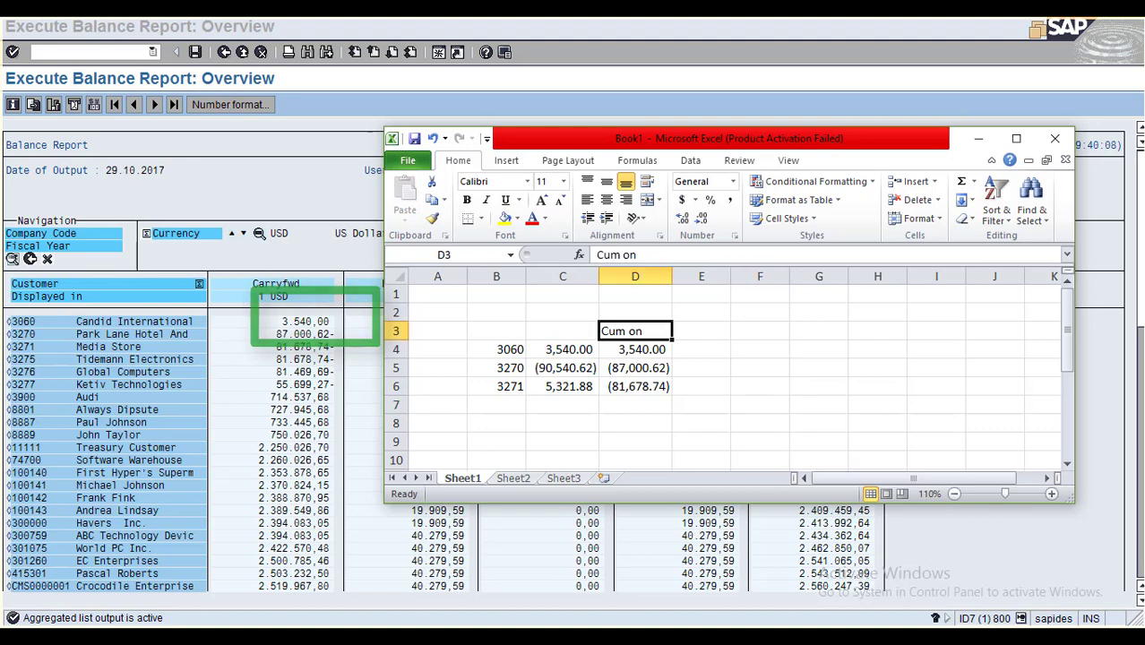
{"action": "left_click", "coordinate": [467, 200]}
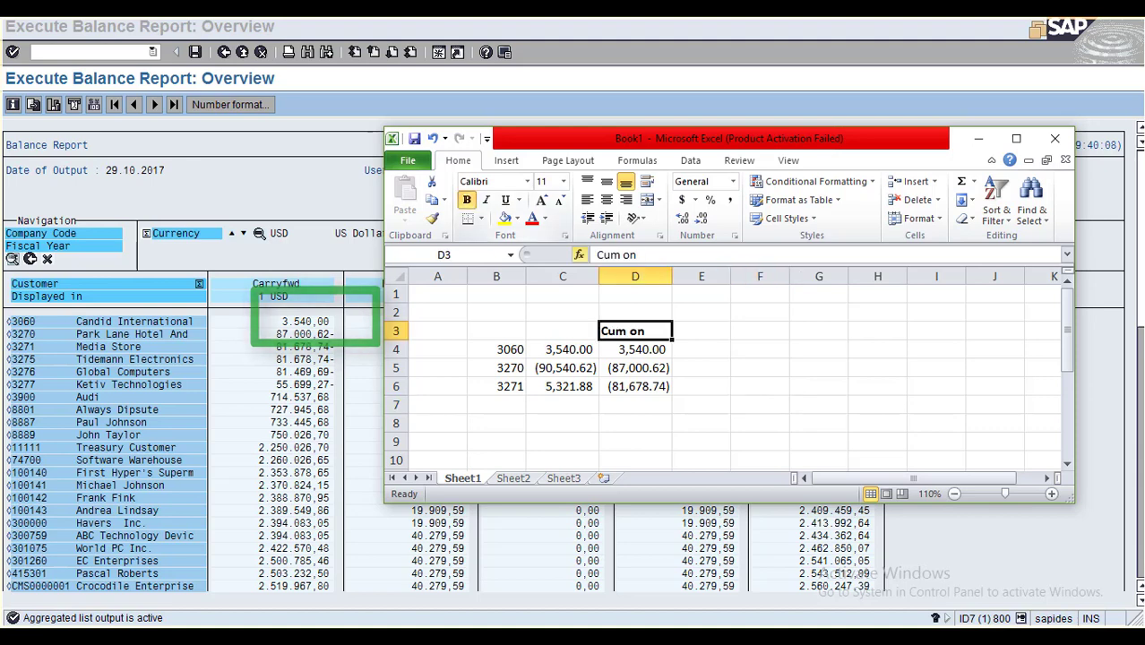
{"action": "left_click", "coordinate": [607, 200]}
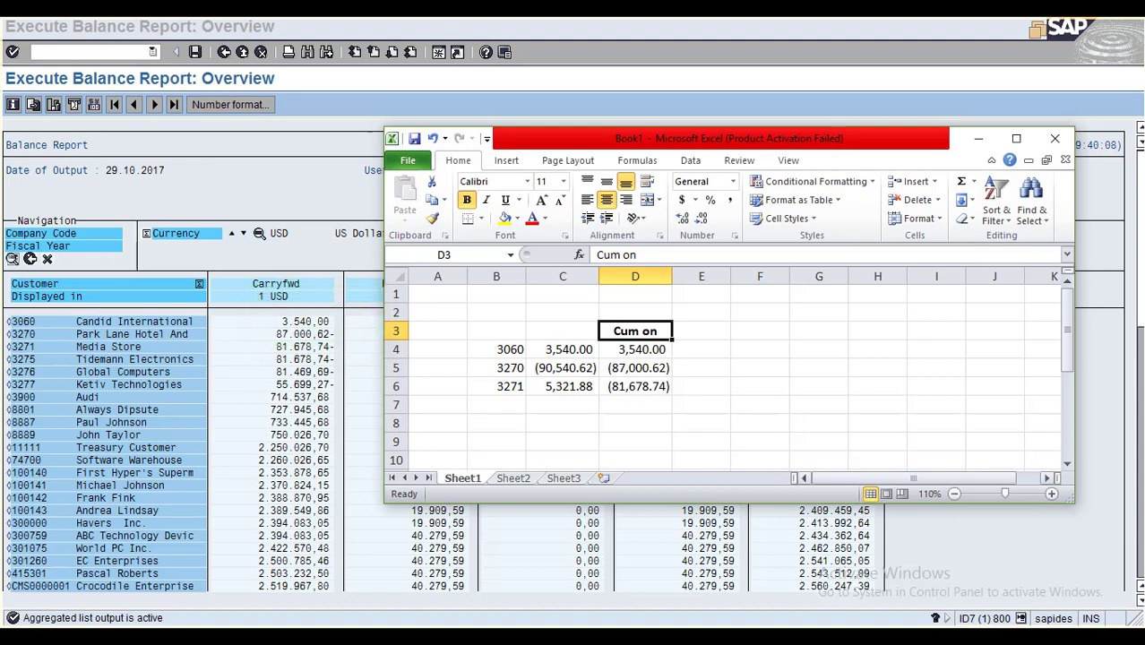
Switch to the SAP report, review the cumulative balances down to the Result row, and return to the Excel running totals.
{"action": "key", "text": "alt+Tab"}
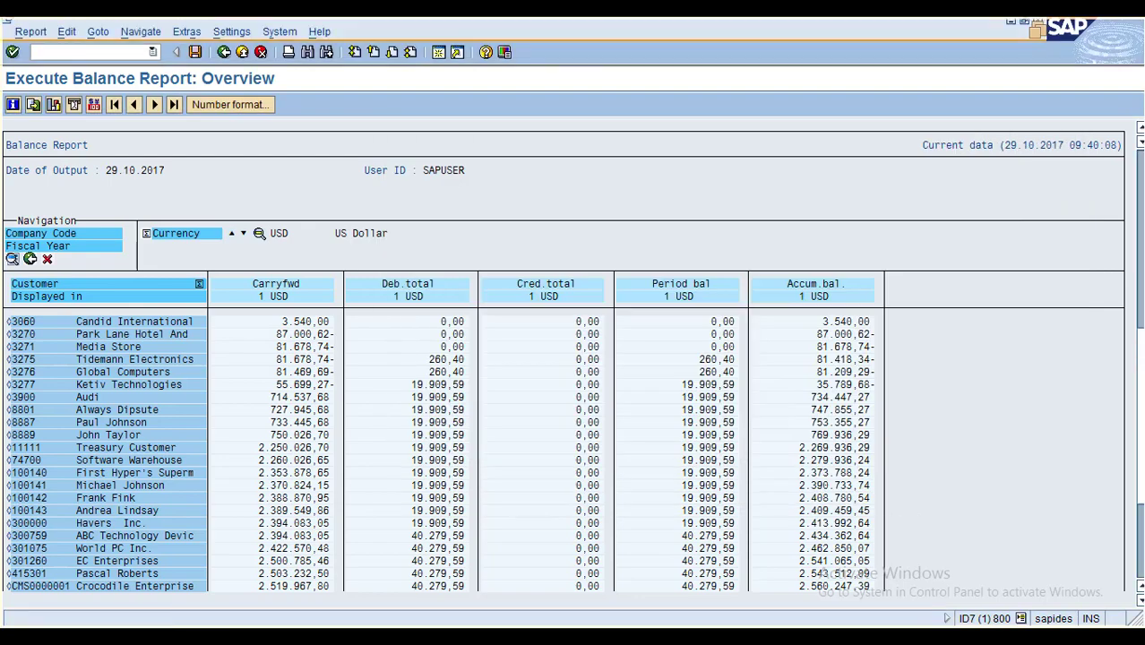
{"action": "key", "text": "Page_Down"}
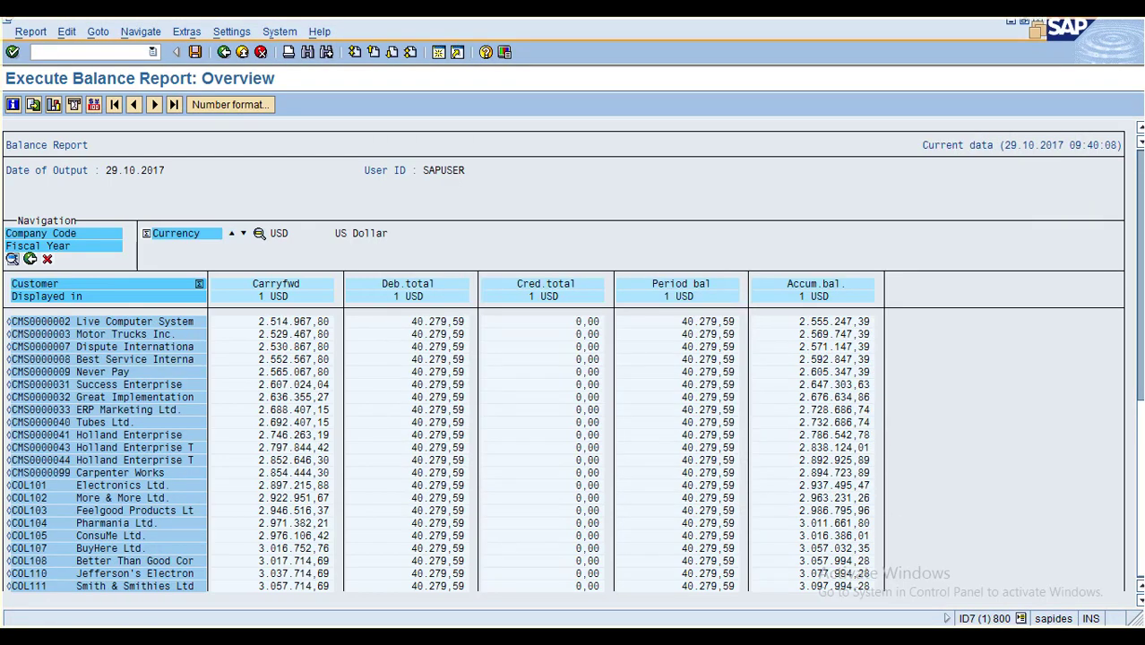
{"action": "key", "text": "Page_Down"}
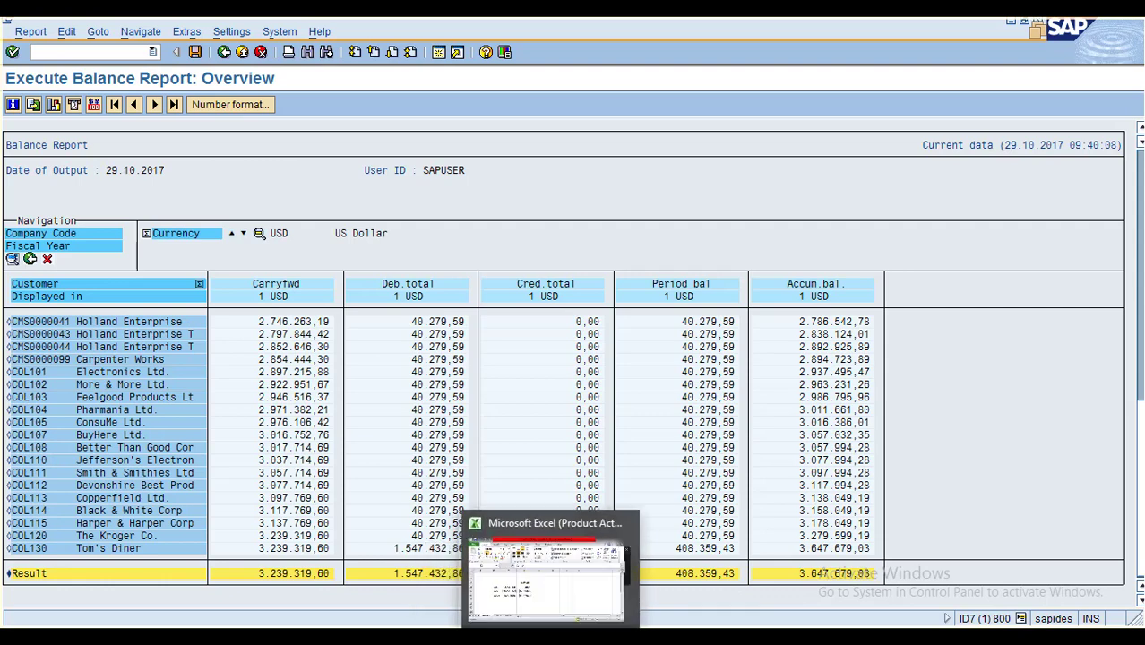
{"action": "left_click", "coordinate": [550, 637]}
{"action": "left_click", "coordinate": [701, 405]}
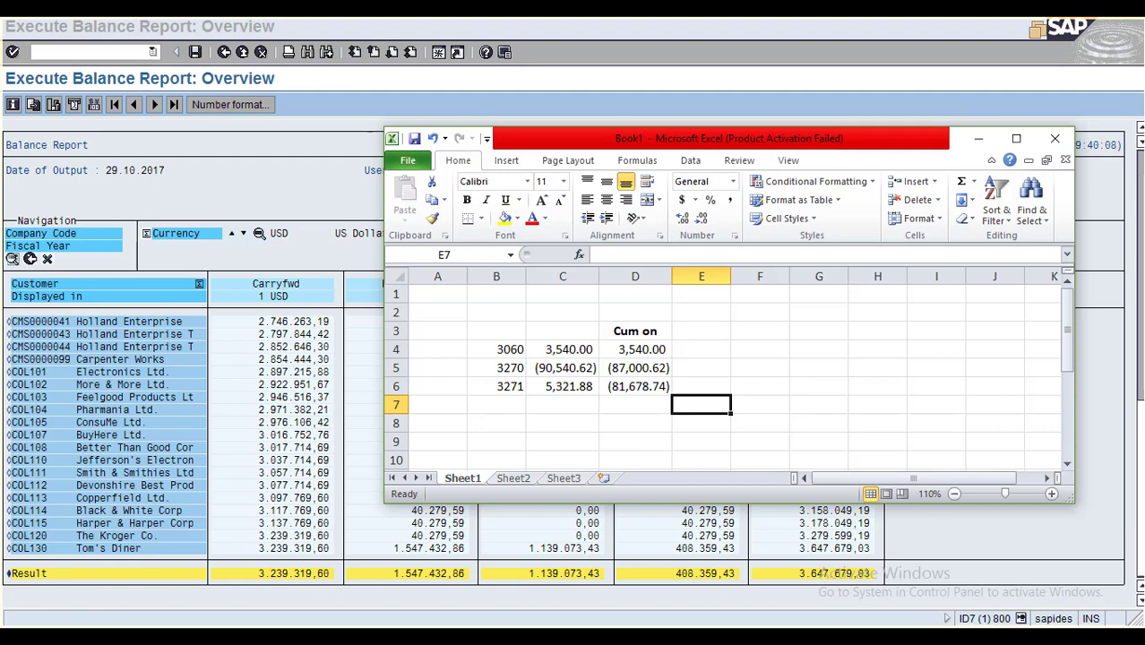
Switch back to the SAP report and turn off the cumulative display for the customer list.
{"action": "key", "text": "alt+Tab"}
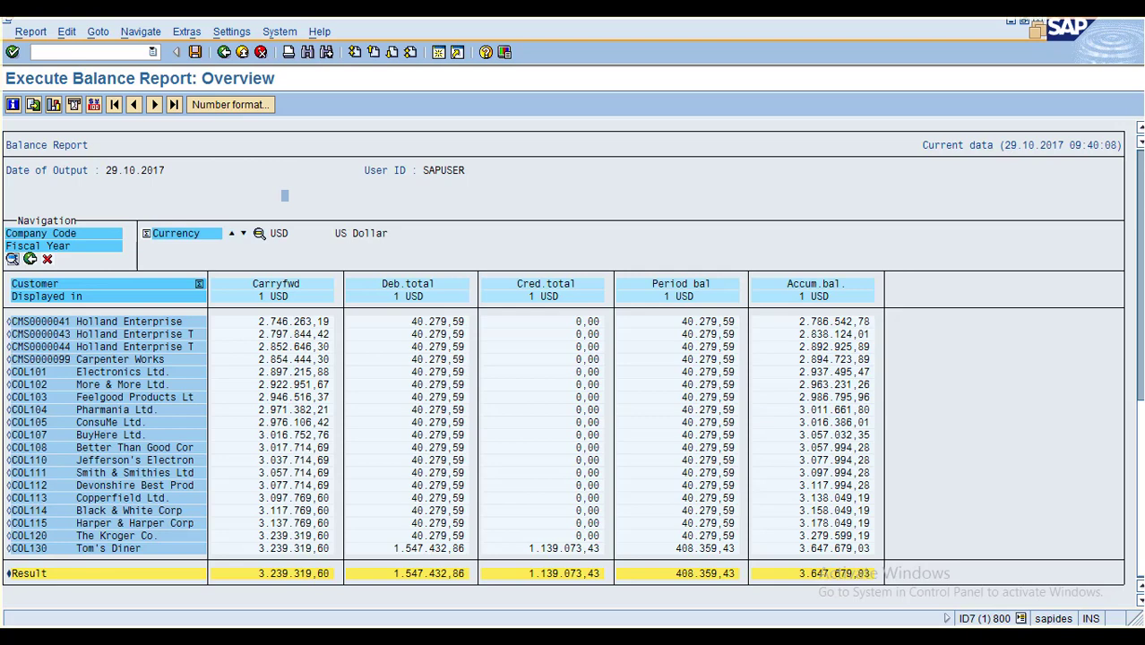
{"action": "left_click", "coordinate": [379, 183]}
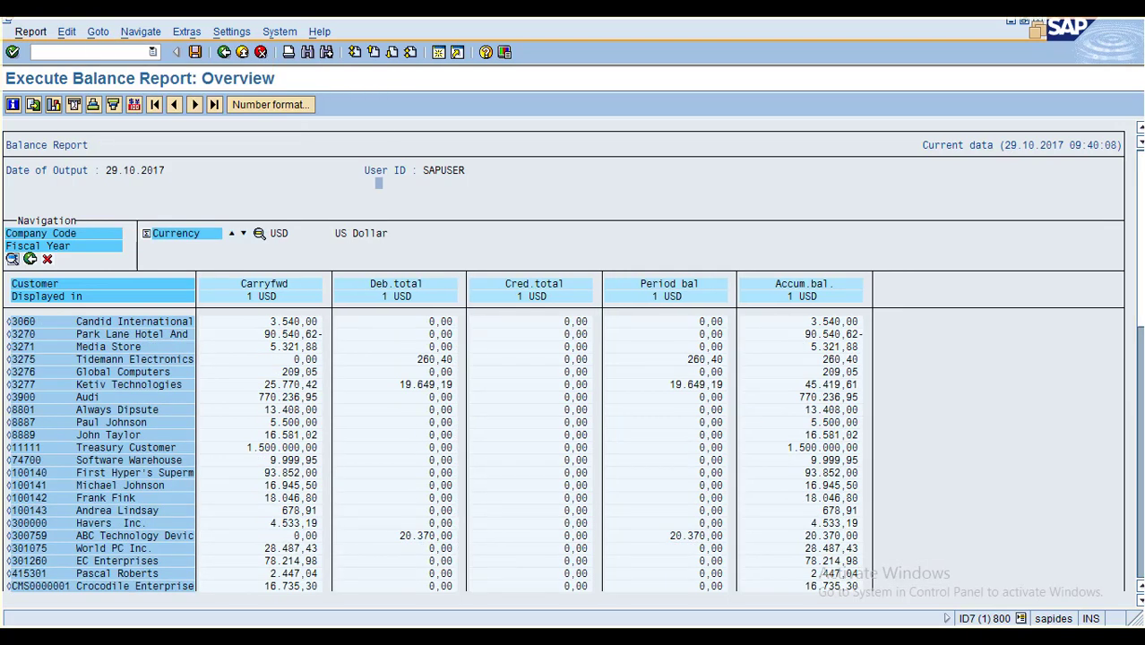
{"action": "left_click", "coordinate": [66, 32]}
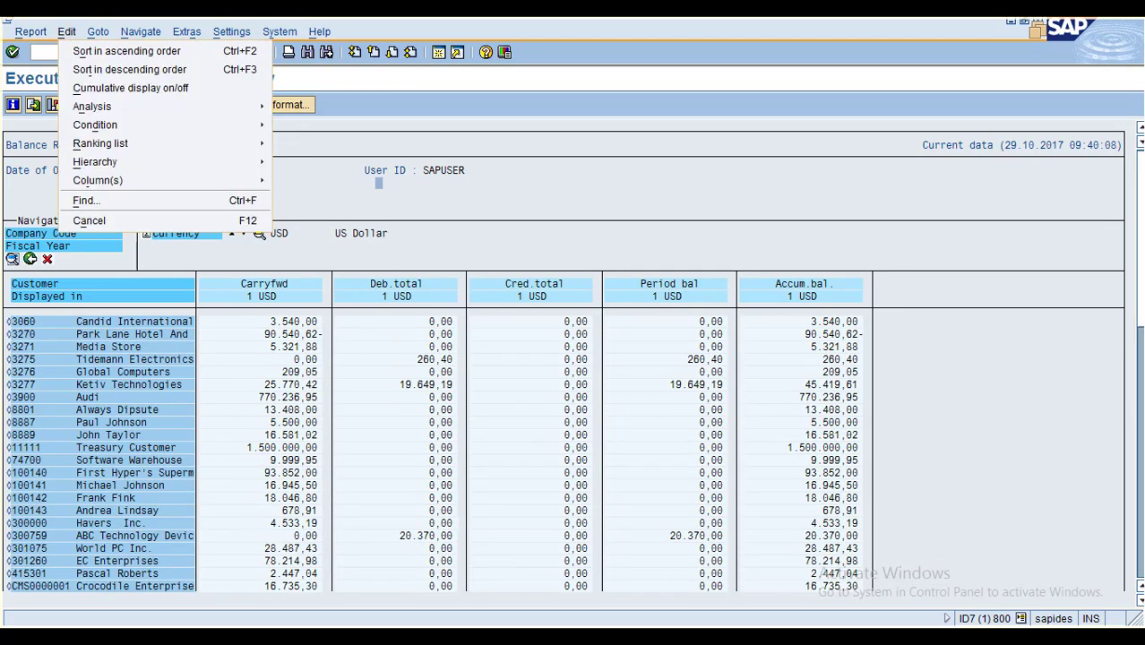
{"action": "mouse_move", "coordinate": [101, 107]}
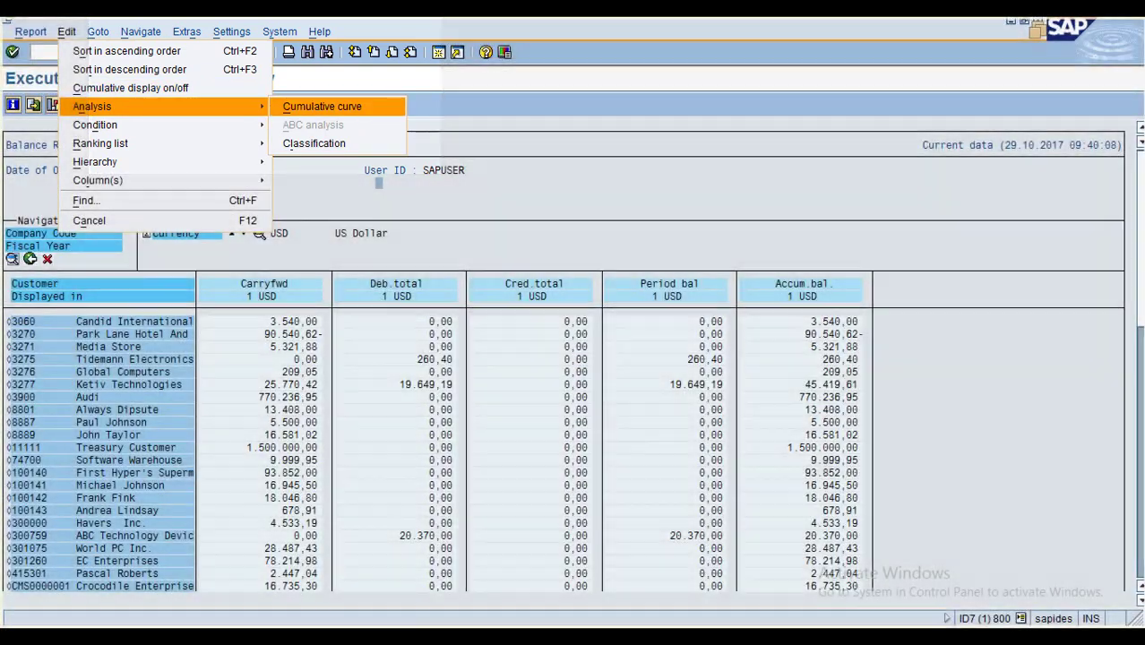
{"action": "key", "text": "Down"}
{"action": "key", "text": "Down"}
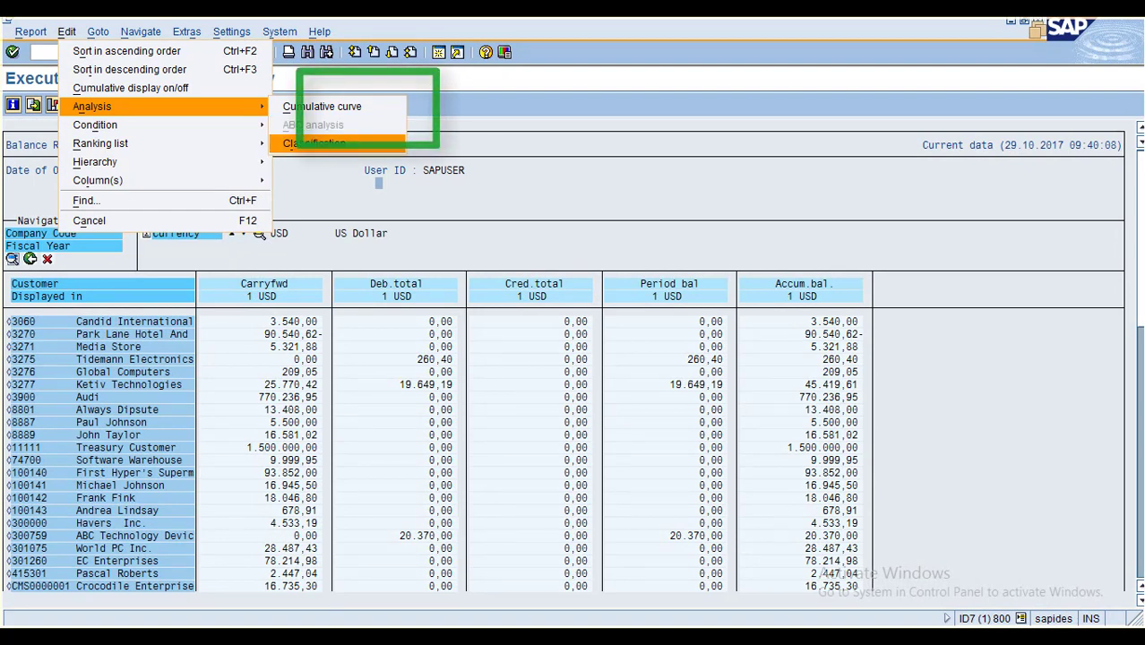
{"action": "key", "text": "Down"}
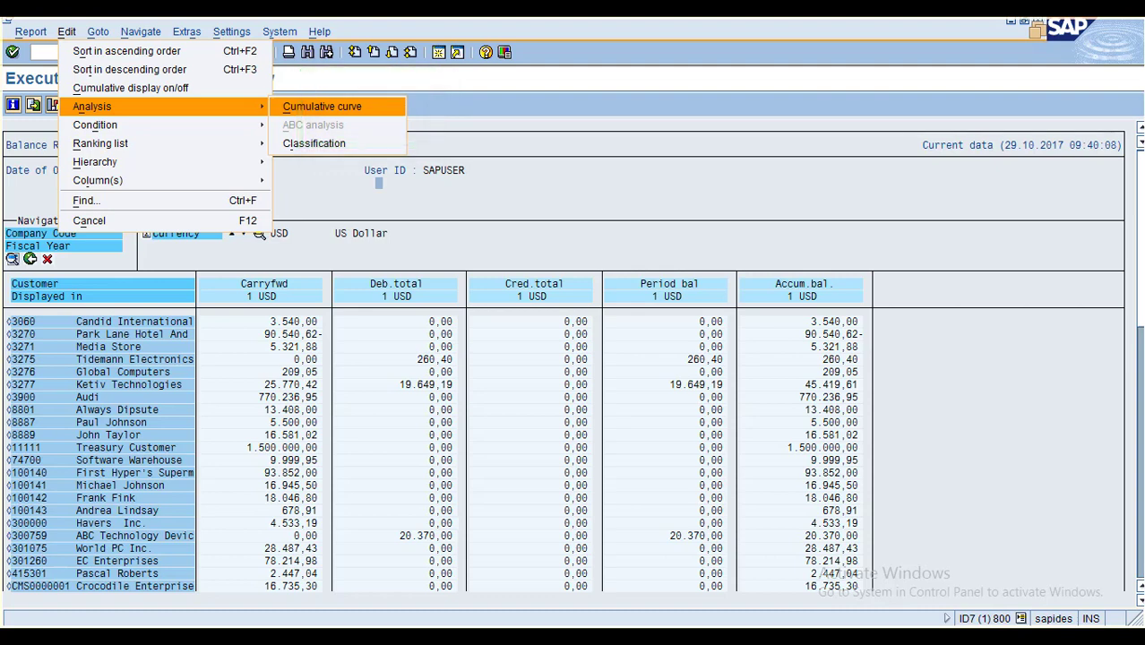
{"action": "key", "text": "Return"}
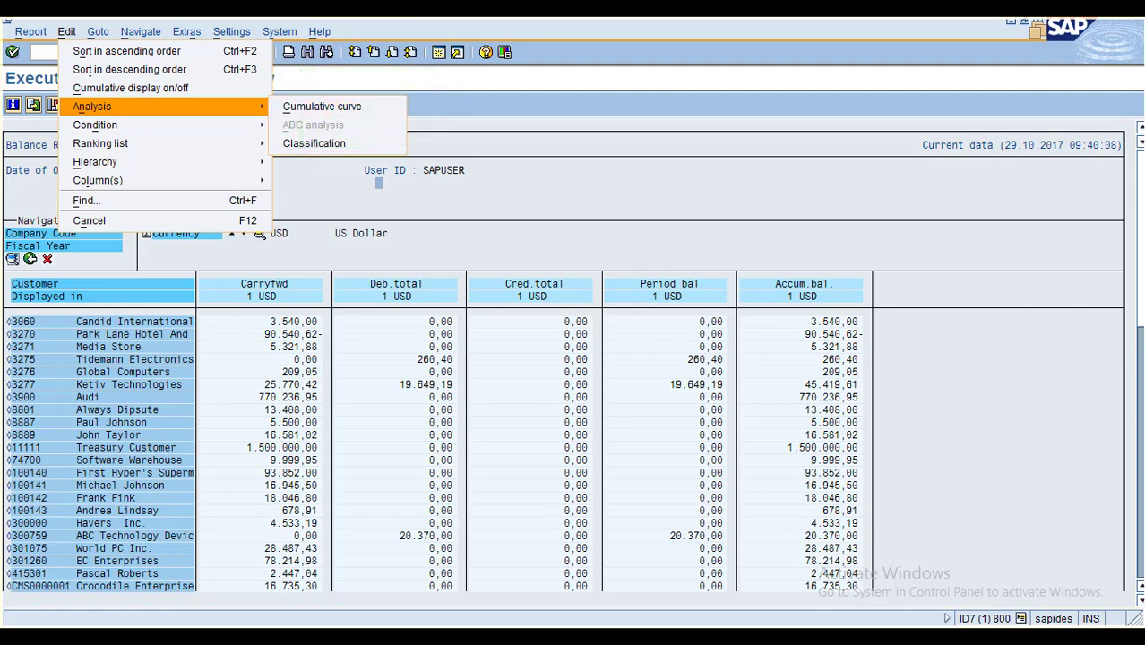
Select the Carryfwd column and display its cumulative curve.
{"action": "left_click", "coordinate": [285, 284]}
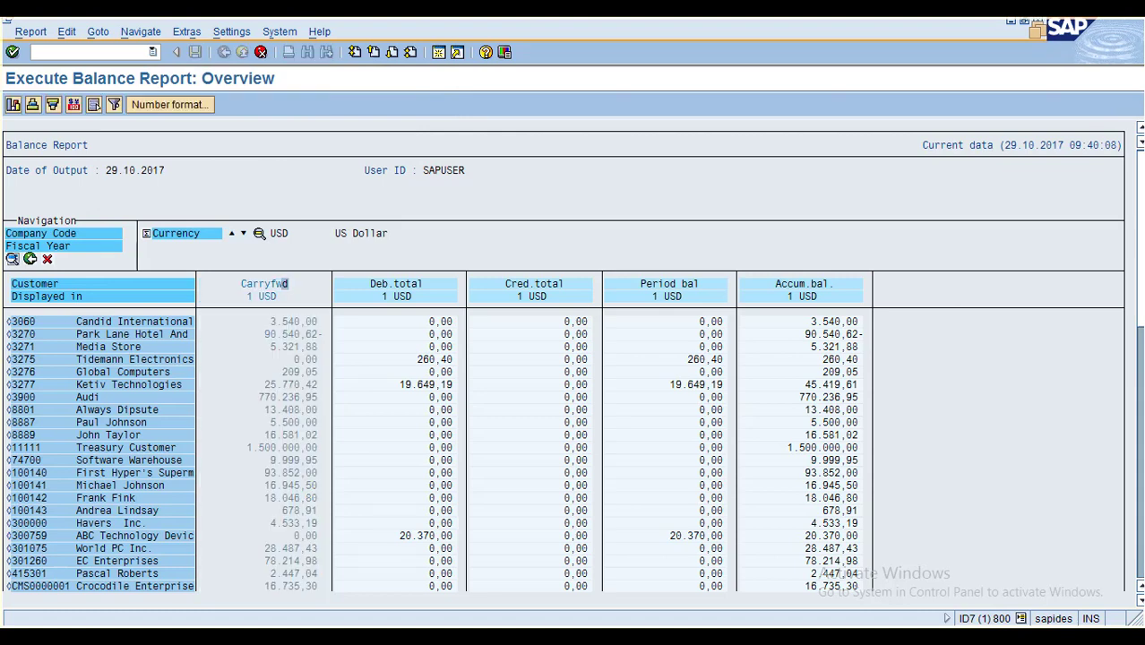
{"action": "key", "text": "alt+e"}
{"action": "key", "text": "Down"}
{"action": "key", "text": "Down"}
{"action": "key", "text": "Down"}
{"action": "key", "text": "Right"}
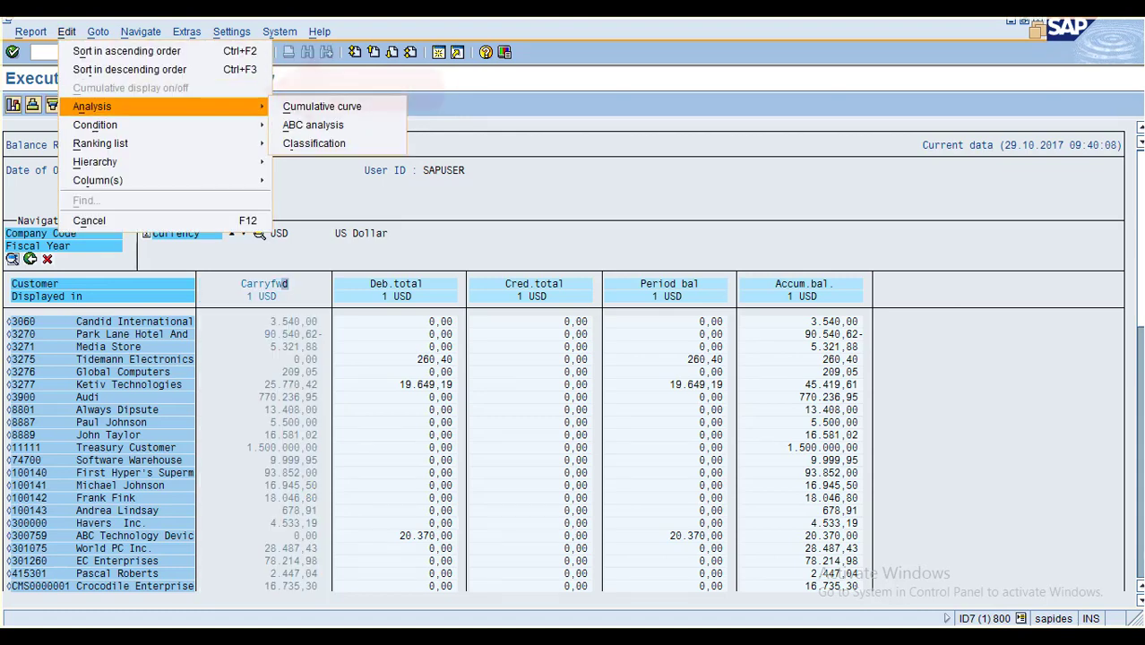
{"action": "key", "text": "Return"}
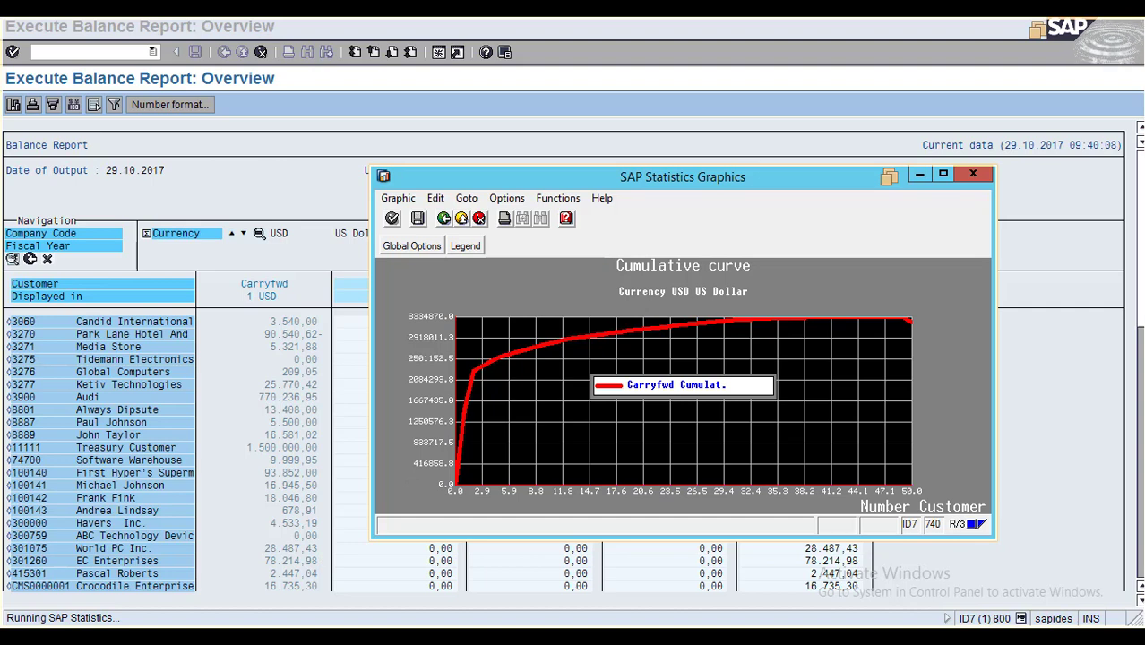
Look at the Global Options of the cumulative curve graphic without changing them, and close the graphic.
{"action": "left_click", "coordinate": [413, 246]}
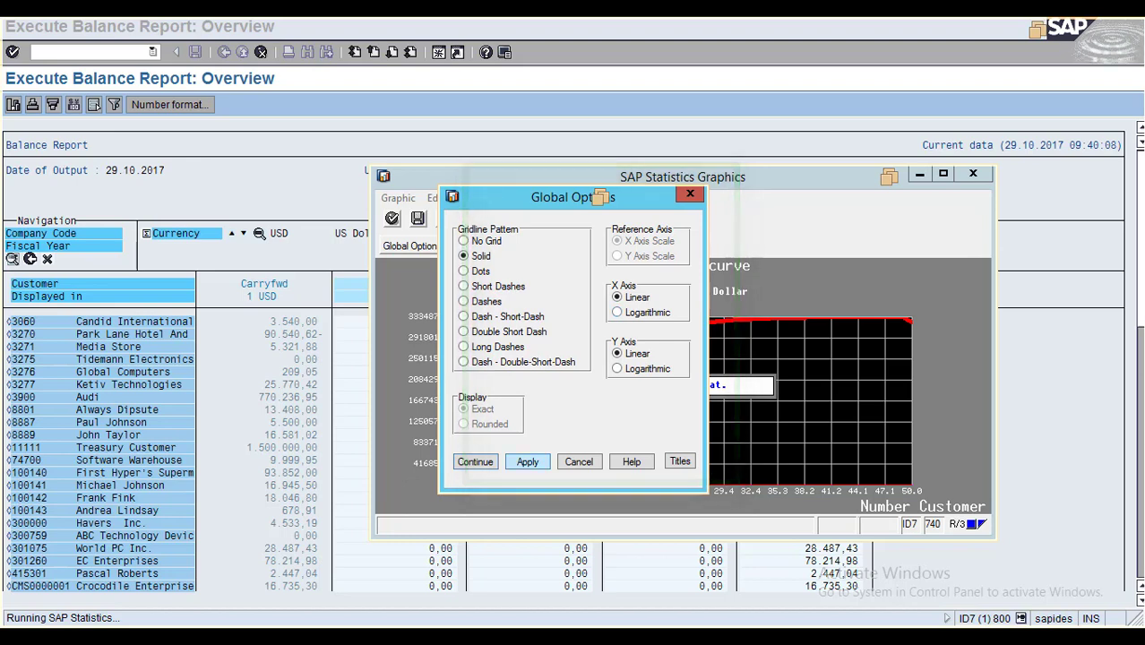
{"action": "left_click", "coordinate": [579, 462]}
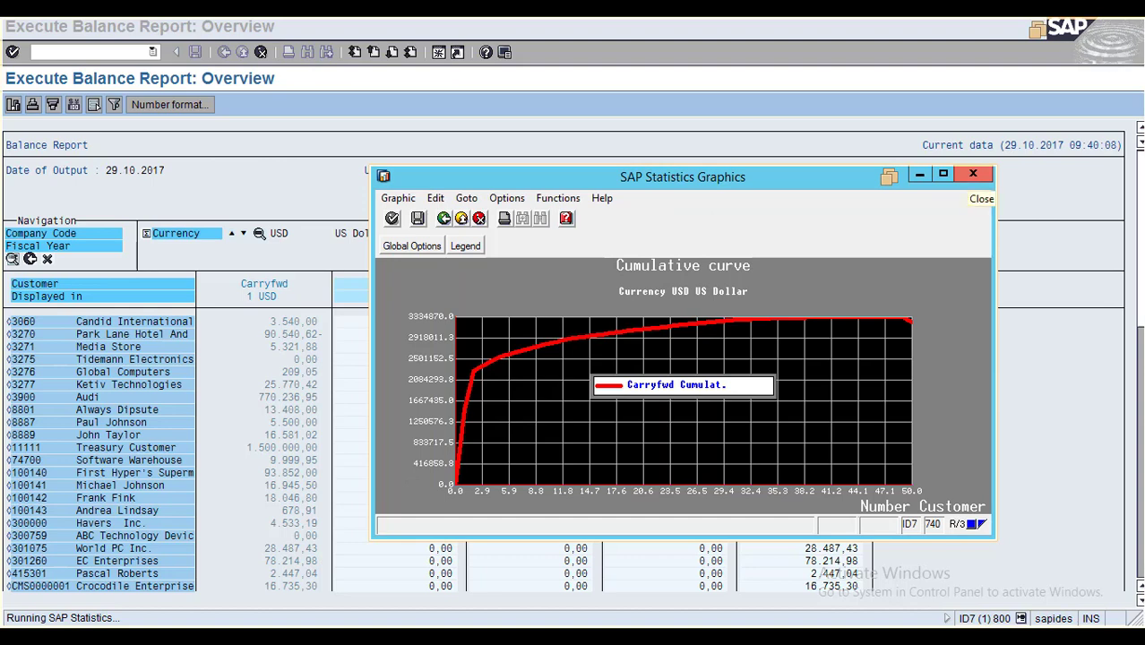
{"action": "left_click", "coordinate": [973, 174]}
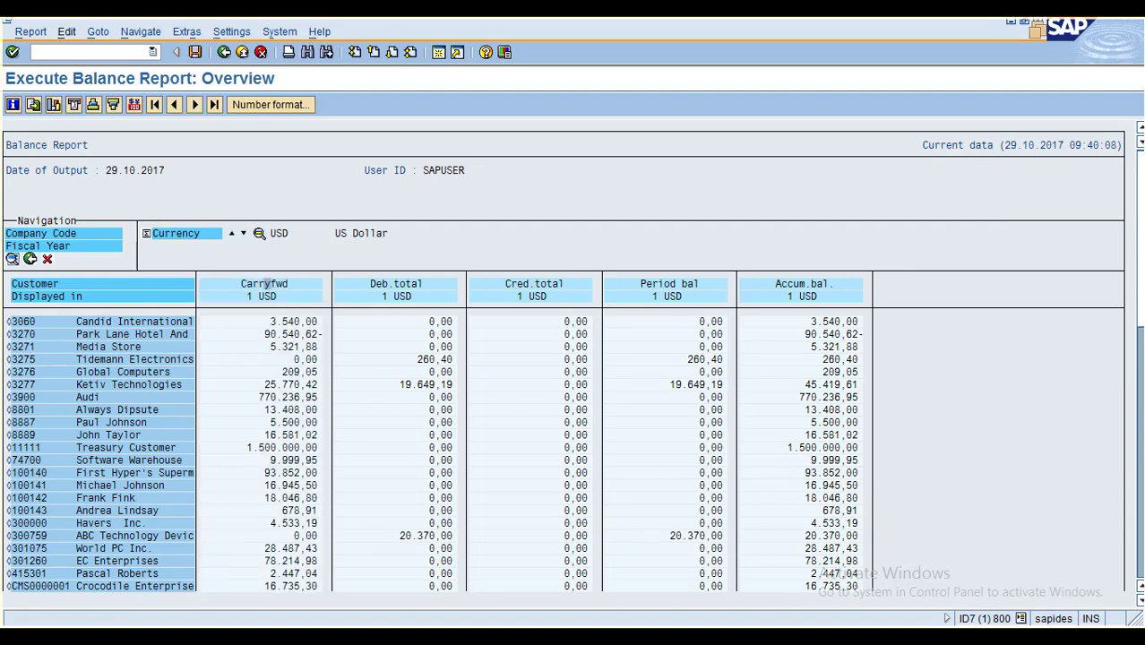
Sort the customer balance list in ascending order by the Period bal column.
{"action": "left_click", "coordinate": [66, 31]}
{"action": "mouse_move", "coordinate": [91, 106]}
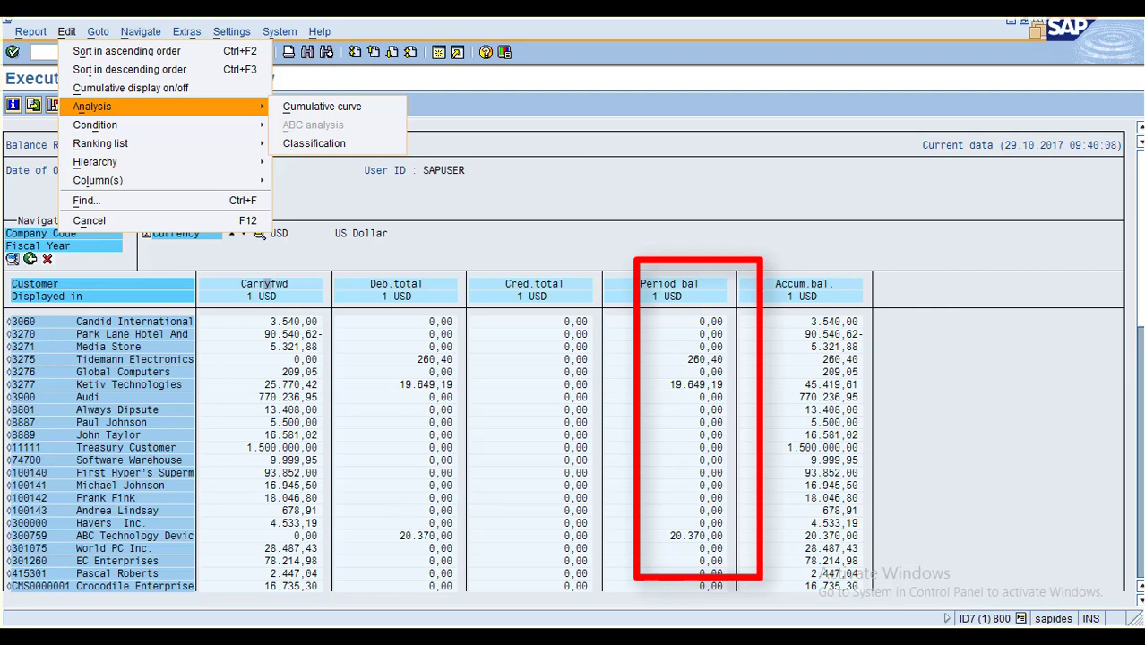
{"action": "left_click", "coordinate": [661, 285]}
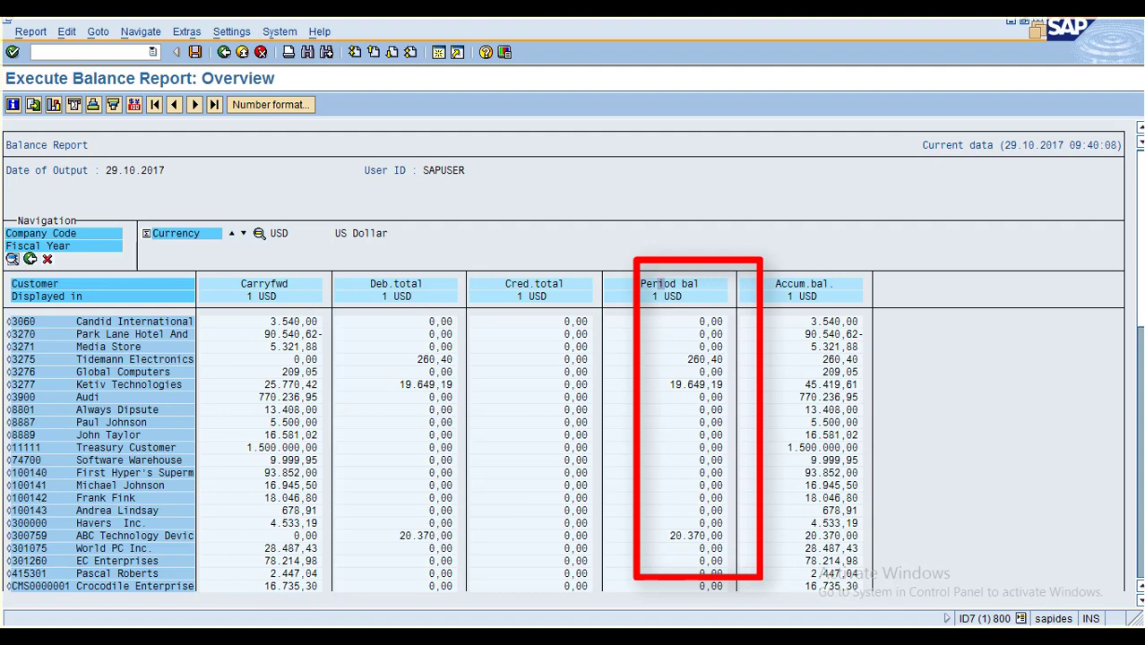
{"action": "left_click", "coordinate": [67, 33]}
{"action": "left_click", "coordinate": [123, 51]}
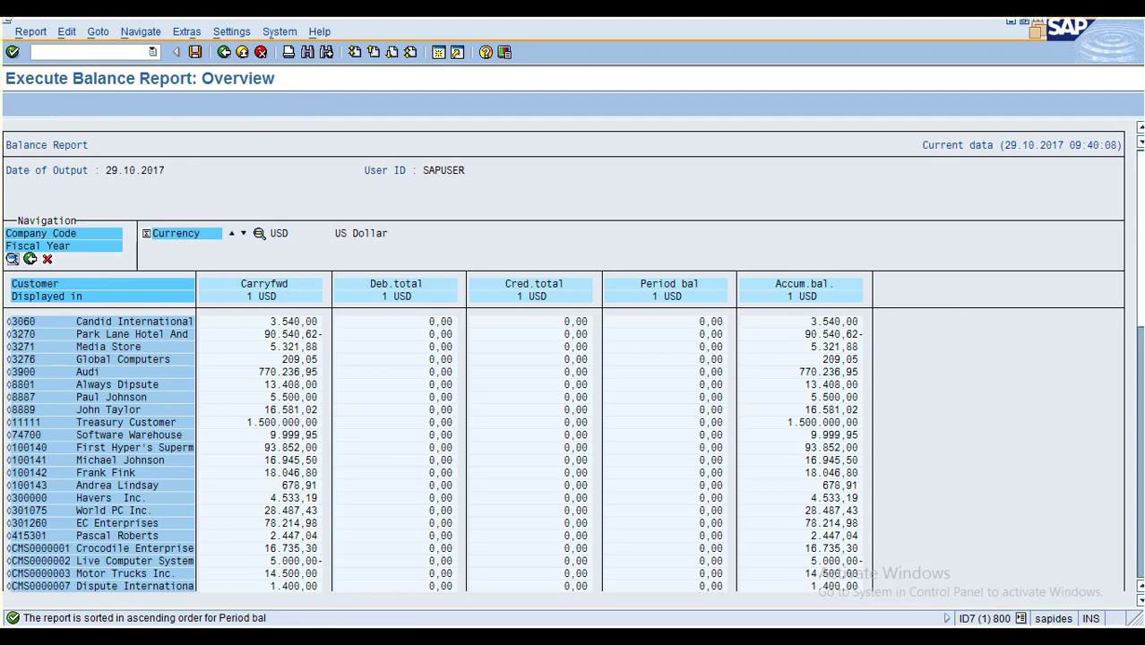
Copy the four non-zero Period bal amounts above the Result row, switch to Excel and paste them starting at cell C4.
{"action": "key", "text": "Page_Down"}
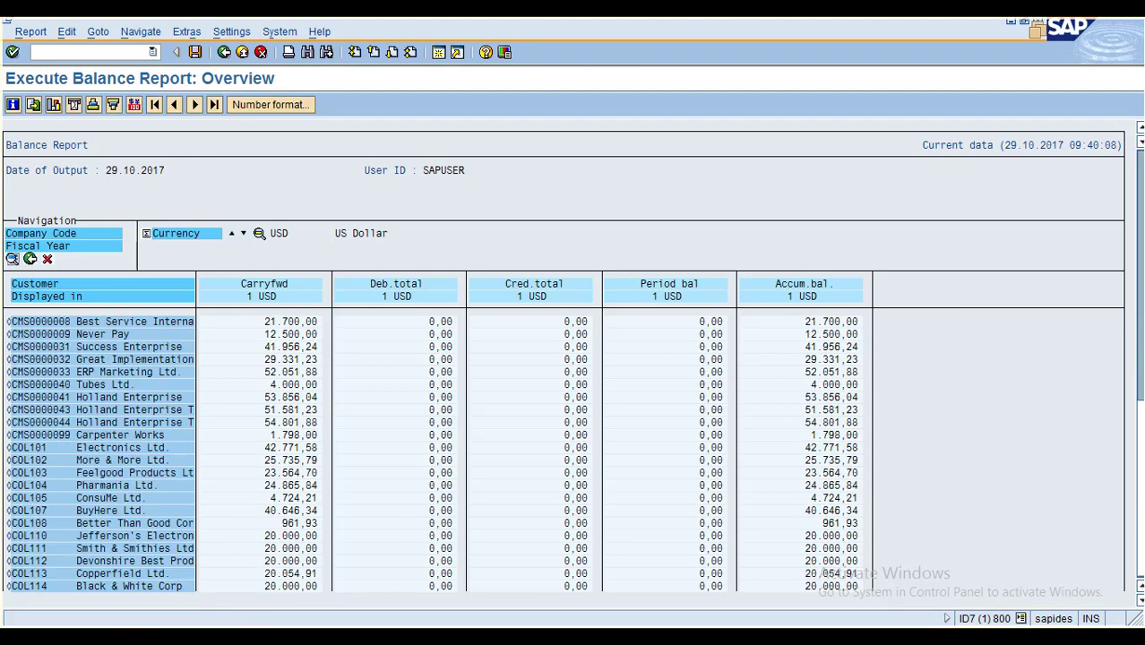
{"action": "key", "text": "Page_Down"}
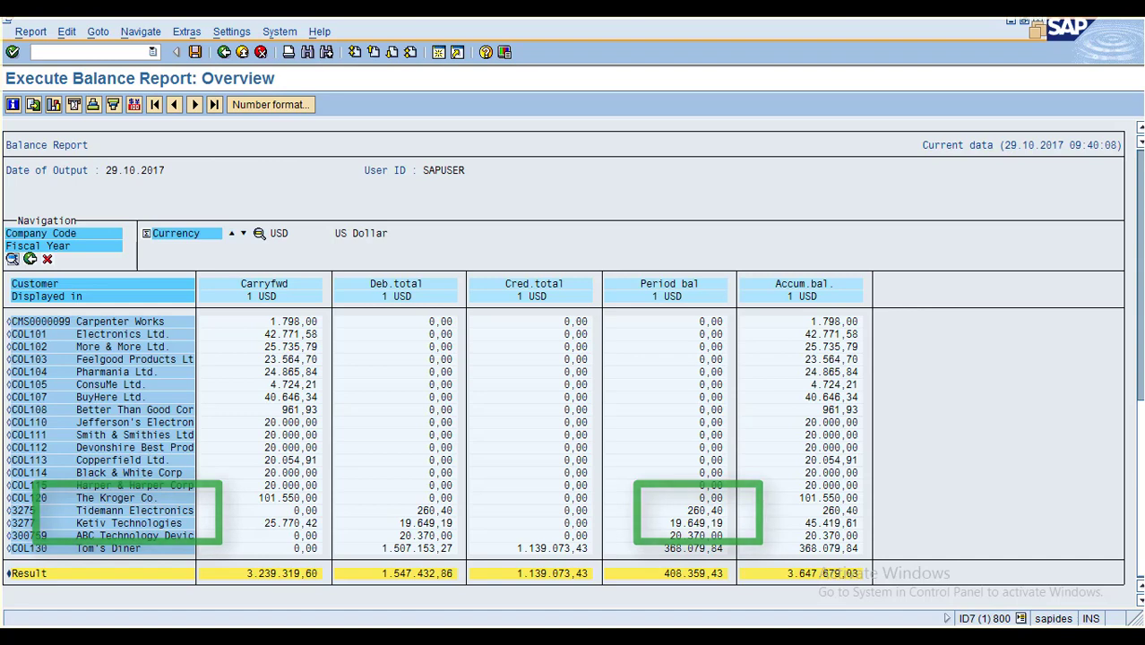
{"action": "double_click", "coordinate": [706, 510]}
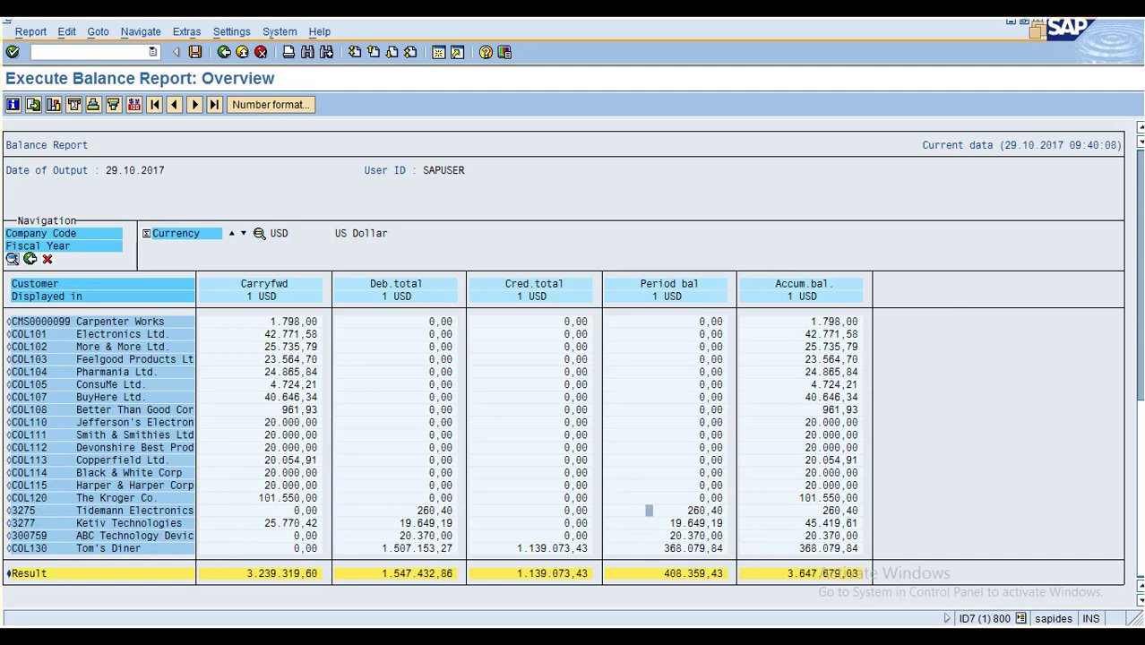
{"action": "left_click_drag", "start_coordinate": [649, 510], "coordinate": [723, 551]}
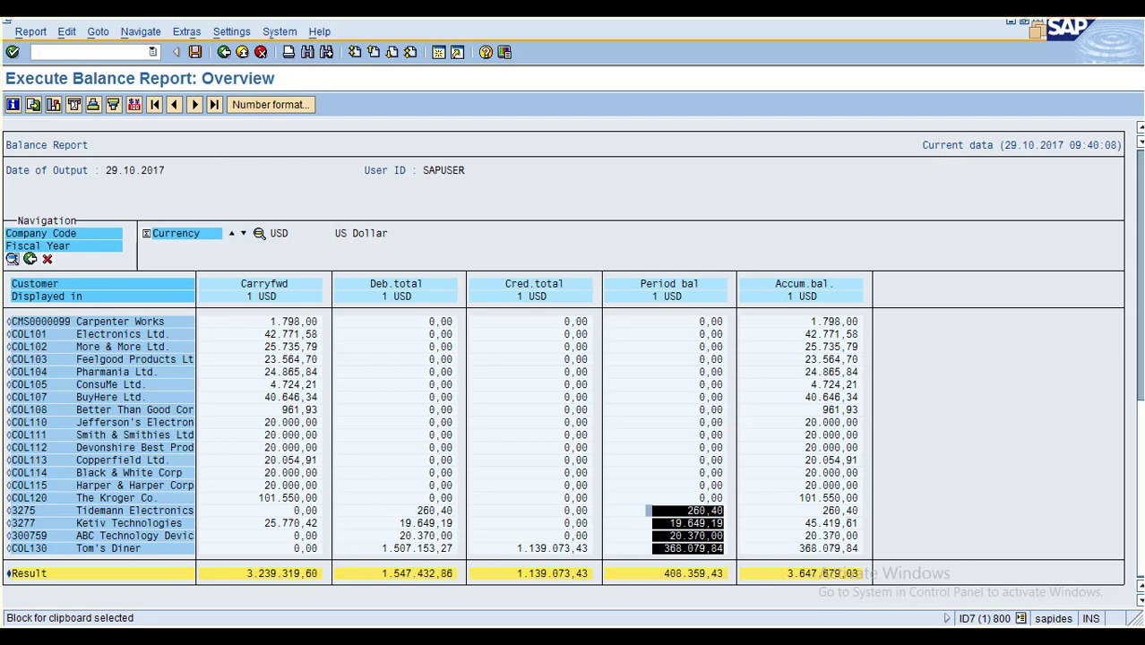
{"action": "key", "text": "ctrl+c"}
{"action": "key", "text": "alt+Tab"}
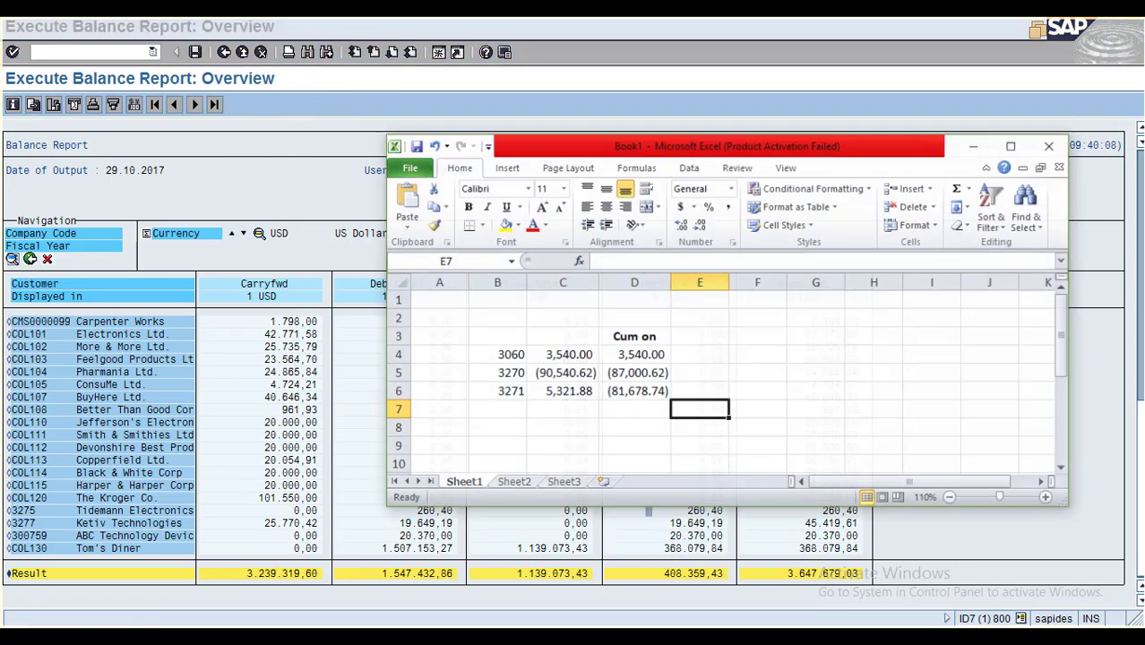
{"action": "left_click", "coordinate": [760, 368]}
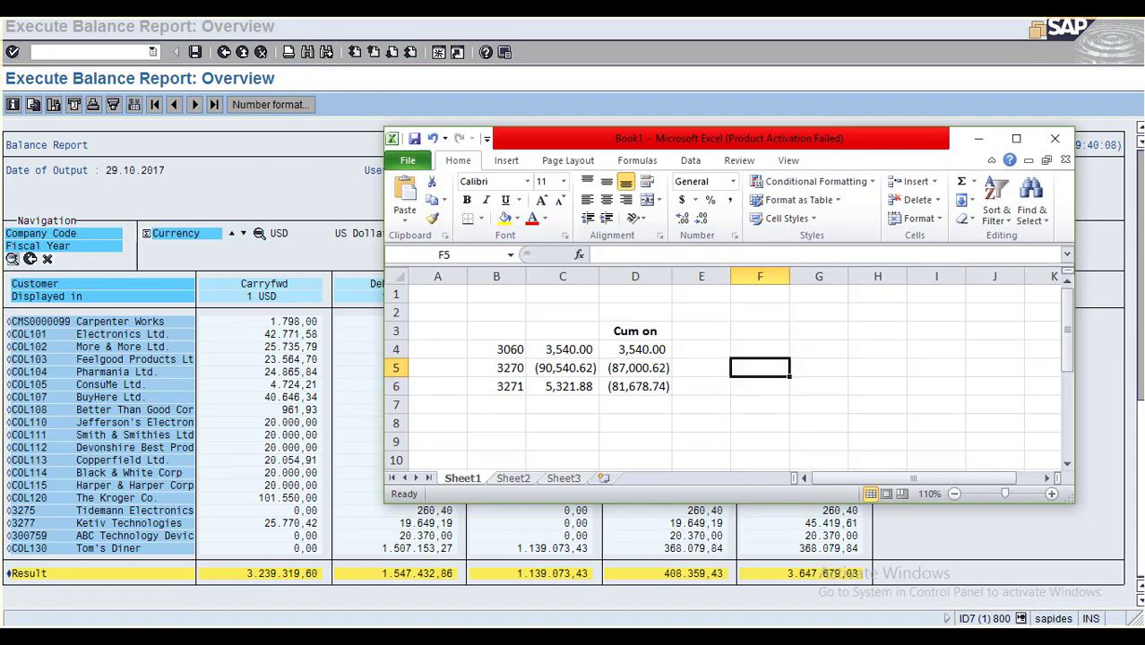
{"action": "left_click", "coordinate": [563, 349]}
{"action": "key", "text": "ctrl+v"}
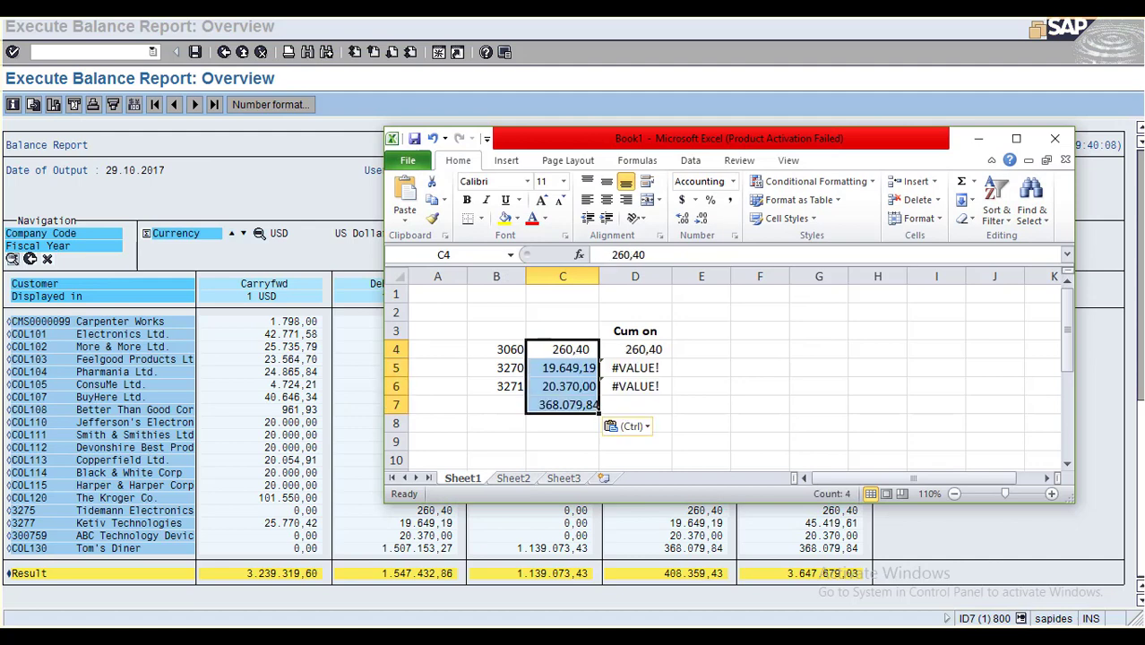
Correct the pasted amount in C4 to 260.40 with a decimal point.
{"action": "double_click", "coordinate": [571, 349]}
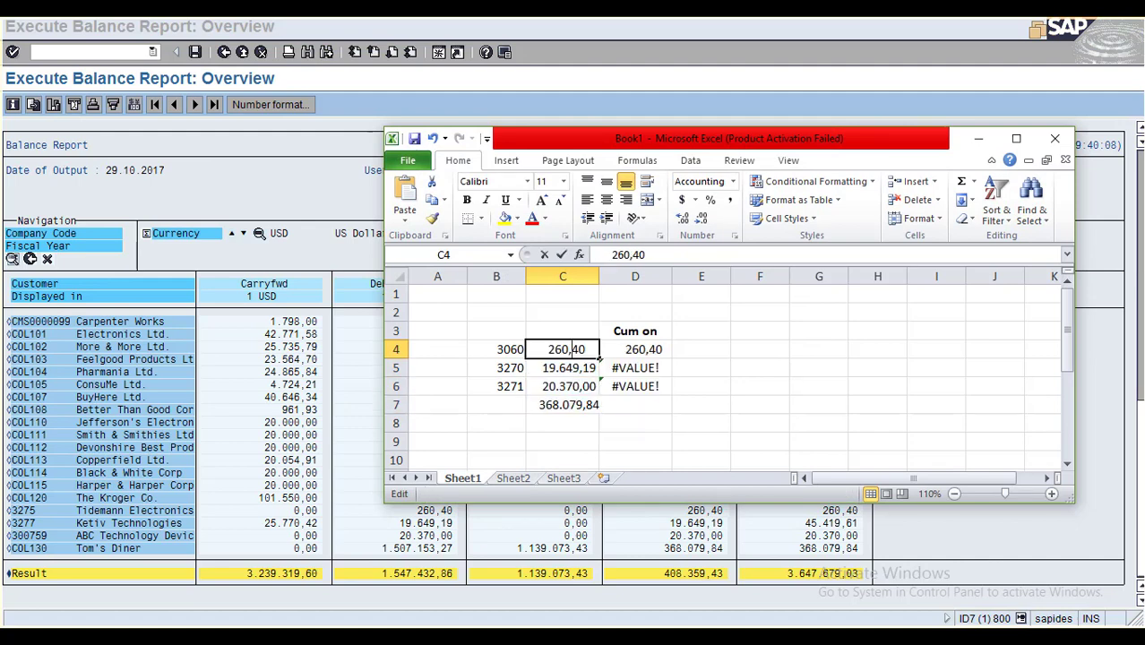
{"action": "key", "text": "BackSpace"}
{"action": "type", "text": ";"}
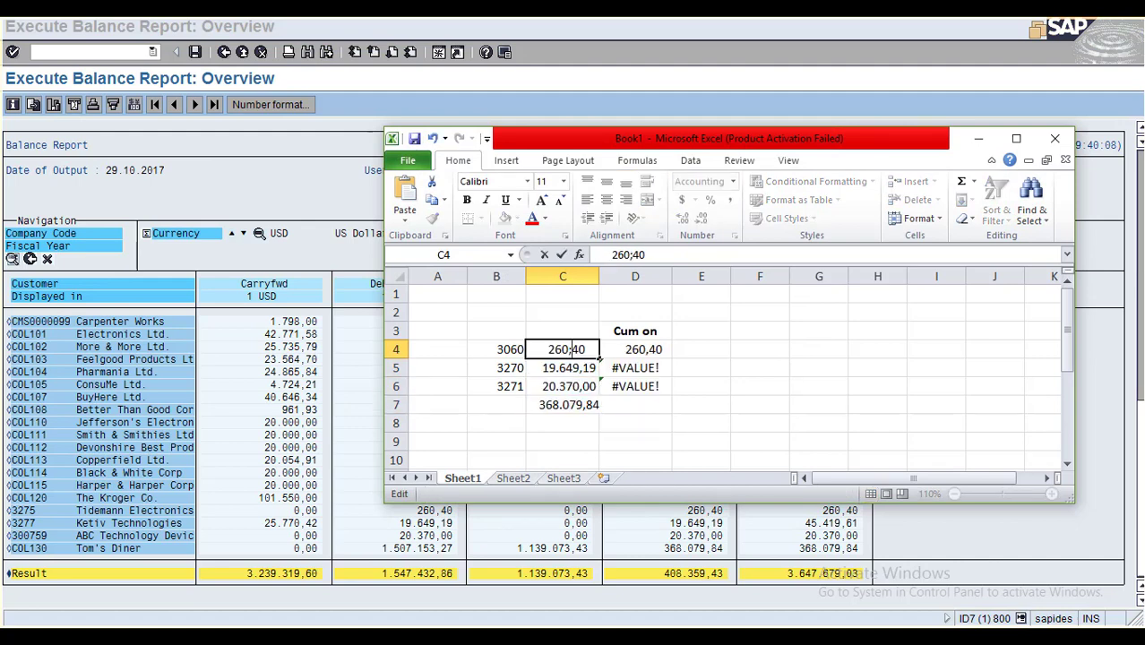
{"action": "key", "text": "BackSpace"}
{"action": "type", "text": "."}
{"action": "key", "text": "Return"}
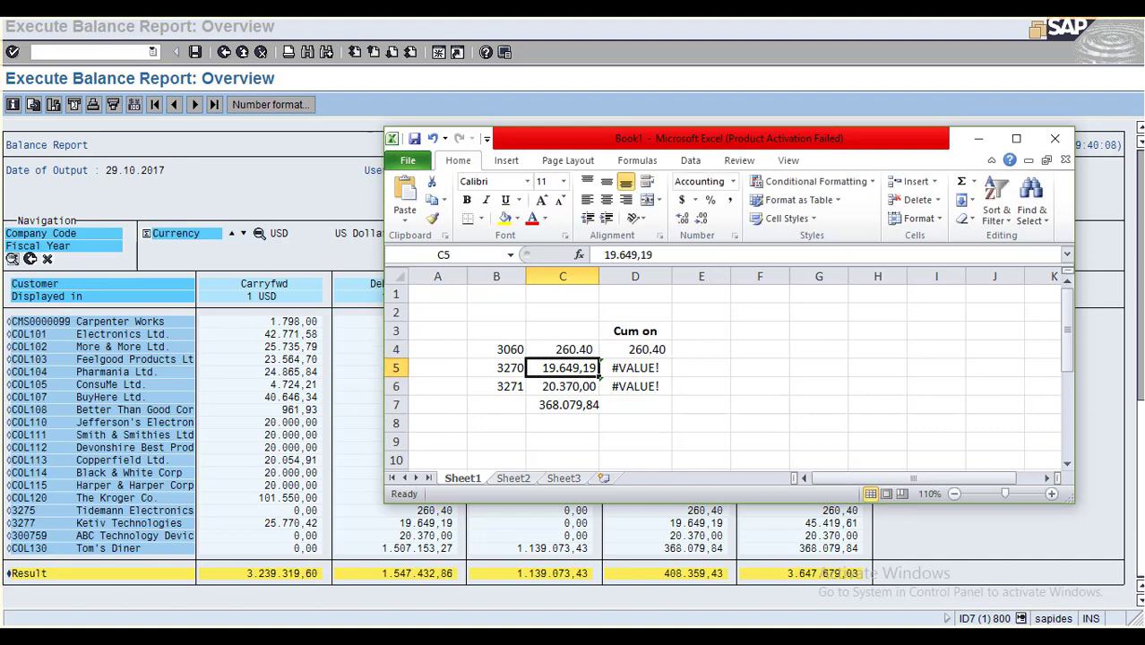
Correct the number format of the pasted amount in C5 so it reads 19,649.19.
{"action": "key", "text": "F2"}
{"action": "key", "text": "BackSpace"}
{"action": "type", "text": "."}
{"action": "key", "text": "Left"}
{"action": "key", "text": "Left"}
{"action": "key", "text": "Left"}
{"action": "key", "text": "Left"}
{"action": "key", "text": "BackSpace"}
{"action": "key", "text": "Return"}
Correct the separators of the pasted amount in C6 so it reads 20,370.00.
{"action": "key", "text": "F2"}
{"action": "key", "text": "Left"}
{"action": "key", "text": "Left"}
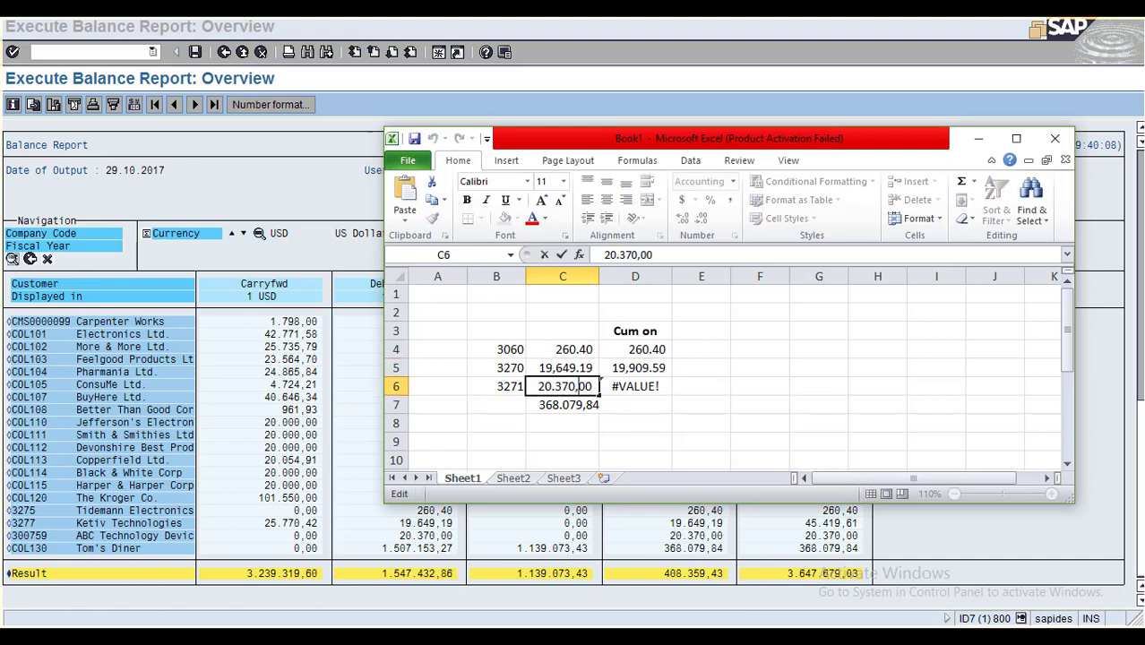
{"action": "key", "text": "BackSpace"}
{"action": "type", "text": "."}
{"action": "key", "text": "Left"}
{"action": "key", "text": "Left"}
{"action": "key", "text": "Left"}
{"action": "key", "text": "Left"}
{"action": "key", "text": "BackSpace"}
{"action": "key", "text": "Return"}
Correct the separators of the pasted amount in C7 so it reads 368,079.84.
{"action": "key", "text": "F2"}
{"action": "key", "text": "Left"}
{"action": "key", "text": "Left"}
{"action": "key", "text": "BackSpace"}
{"action": "type", "text": "."}
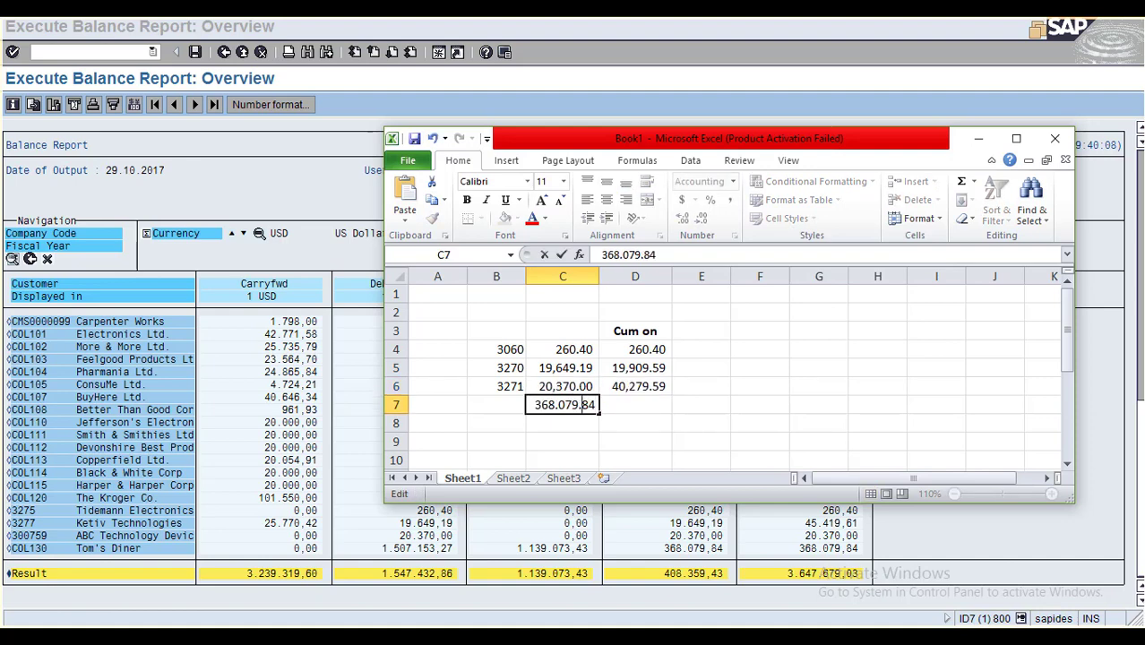
{"action": "key", "text": "Left"}
{"action": "key", "text": "Left"}
{"action": "key", "text": "BackSpace"}
{"action": "type", "text": ","}
{"action": "key", "text": "Return"}
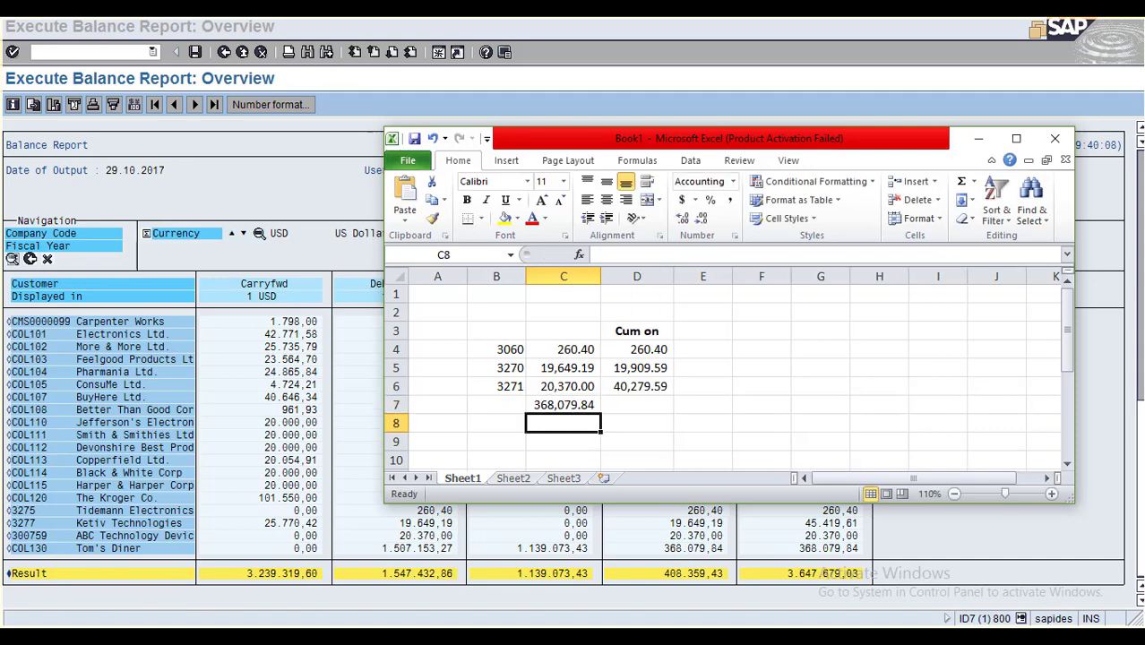
Clear the running totals in D4:D6 and change the heading in D3 to ABC Analysis.
{"action": "left_click_drag", "start_coordinate": [638, 350], "coordinate": [638, 387]}
{"action": "key", "text": "Delete"}
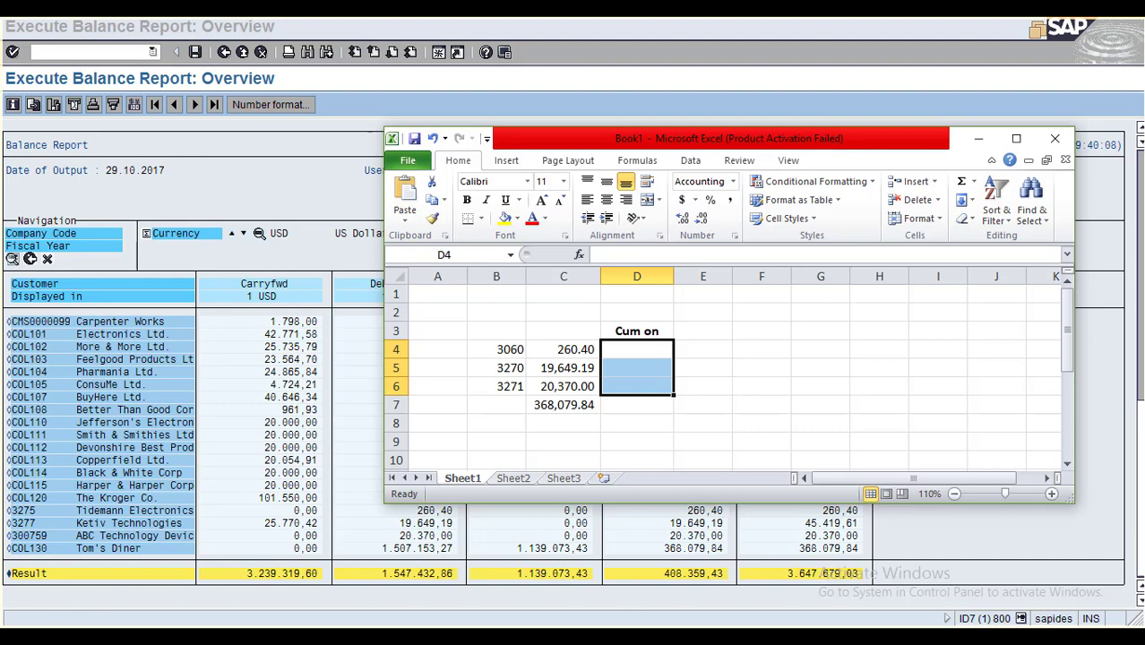
{"action": "left_click", "coordinate": [637, 332]}
{"action": "type", "text": "A"}
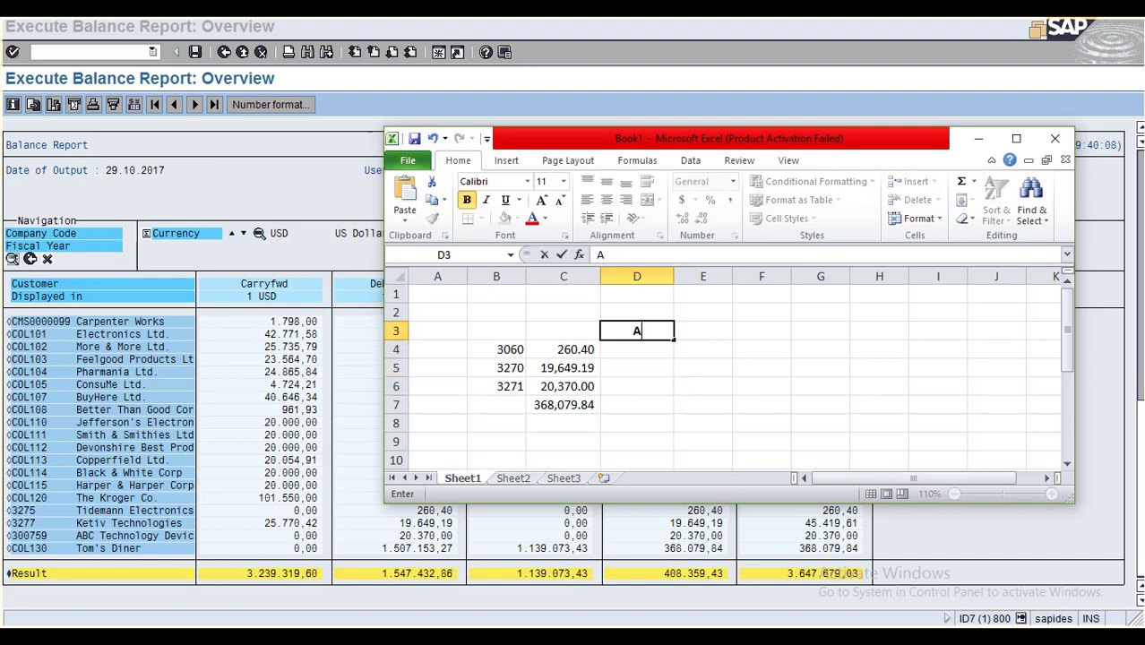
{"action": "type", "text": "BC Analysis"}
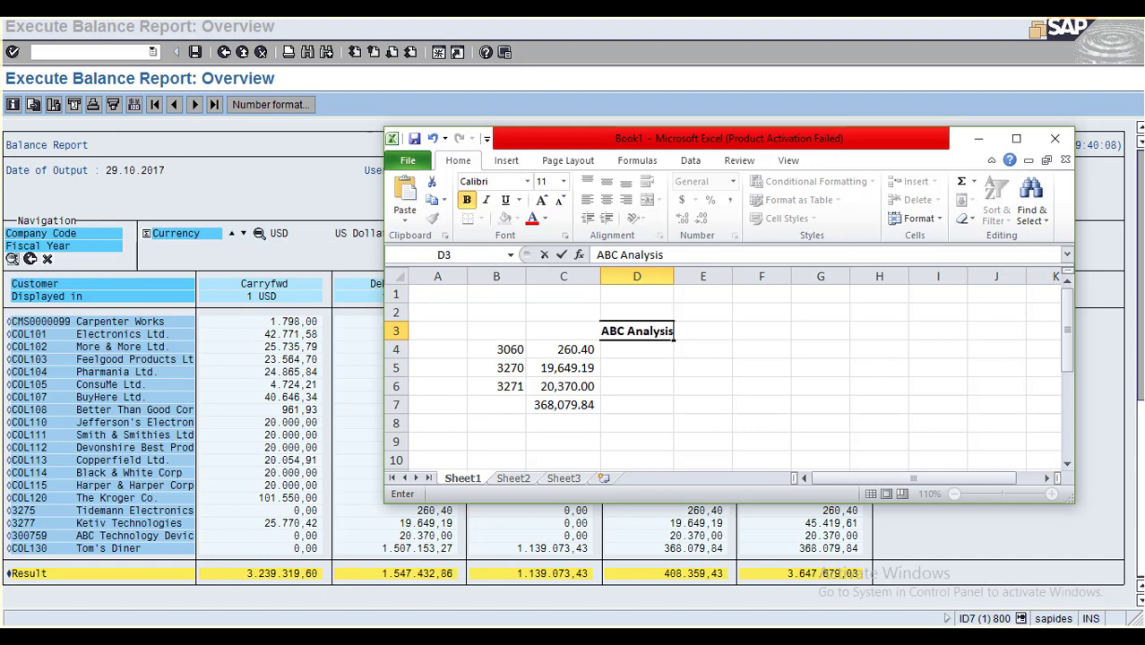
Enter the customer numbers matching the four copied amounts into cells B4 to B7, as listed in the SAP report.
{"action": "left_click", "coordinate": [496, 349]}
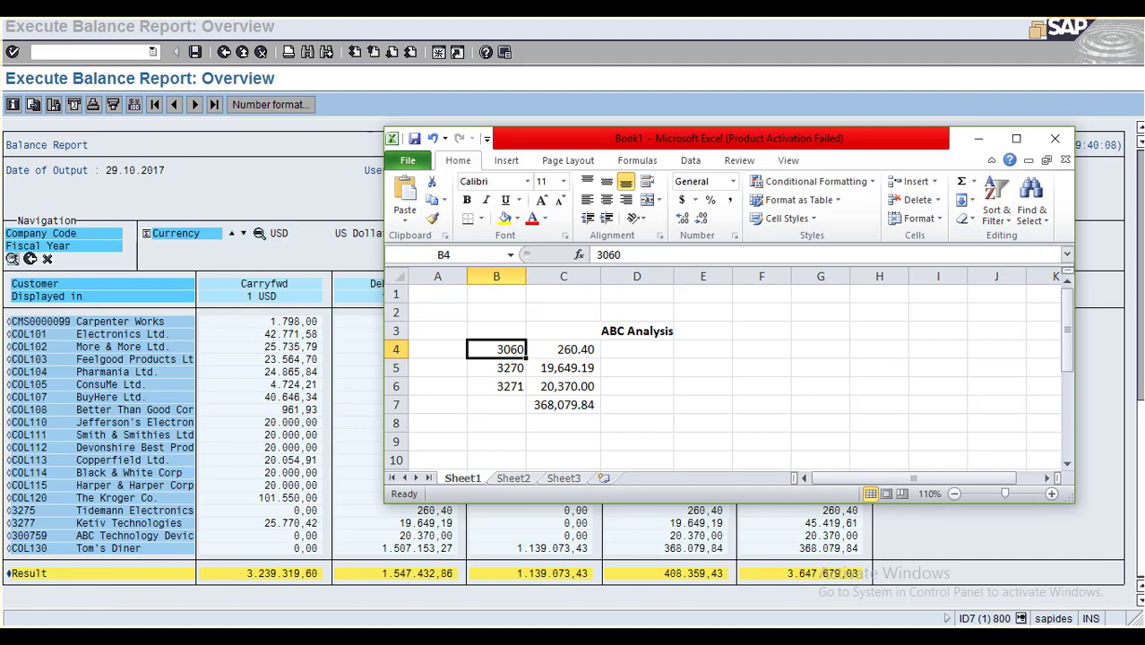
{"action": "type", "text": "3275"}
{"action": "key", "text": "Return"}
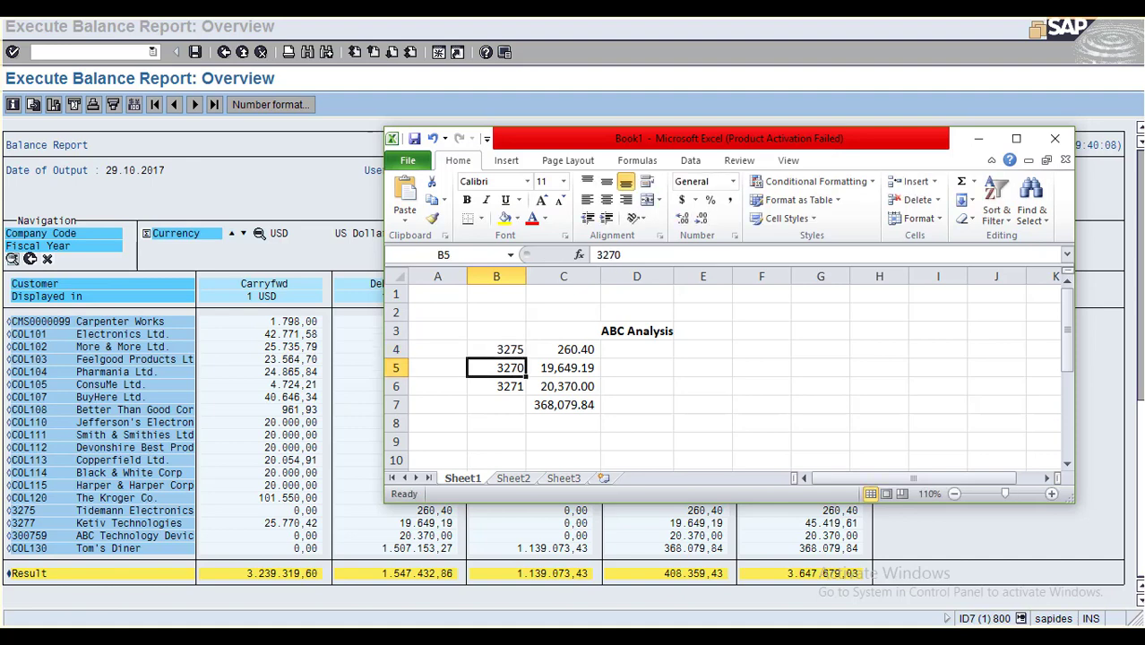
{"action": "type", "text": "3277"}
{"action": "key", "text": "Return"}
{"action": "type", "text": "300759"}
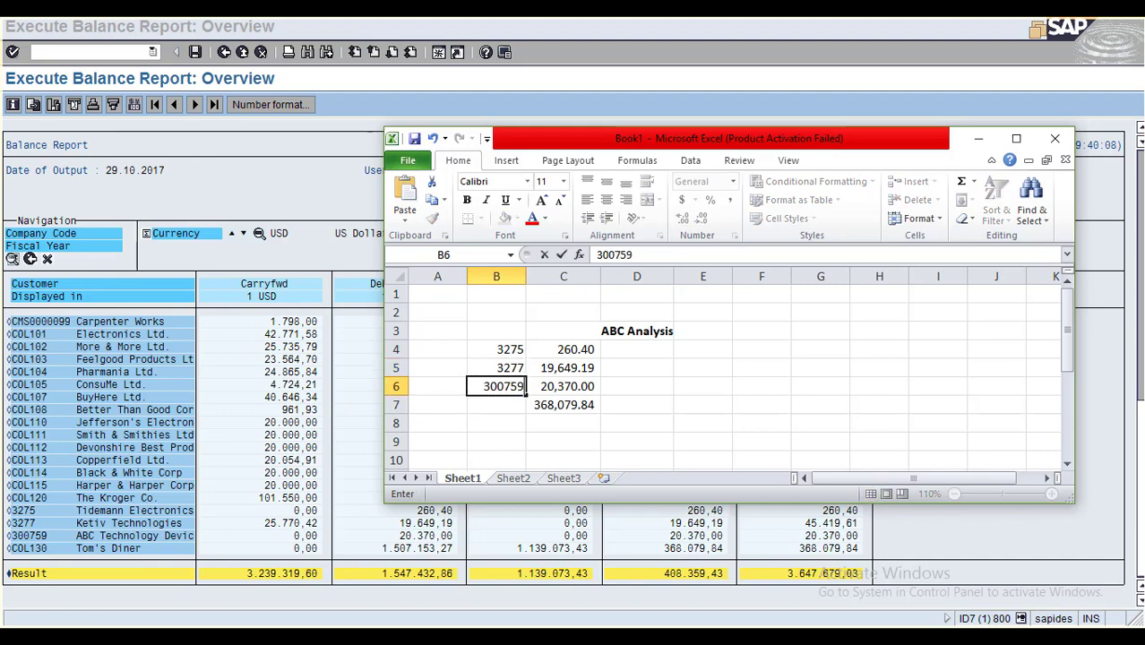
{"action": "key", "text": "Return"}
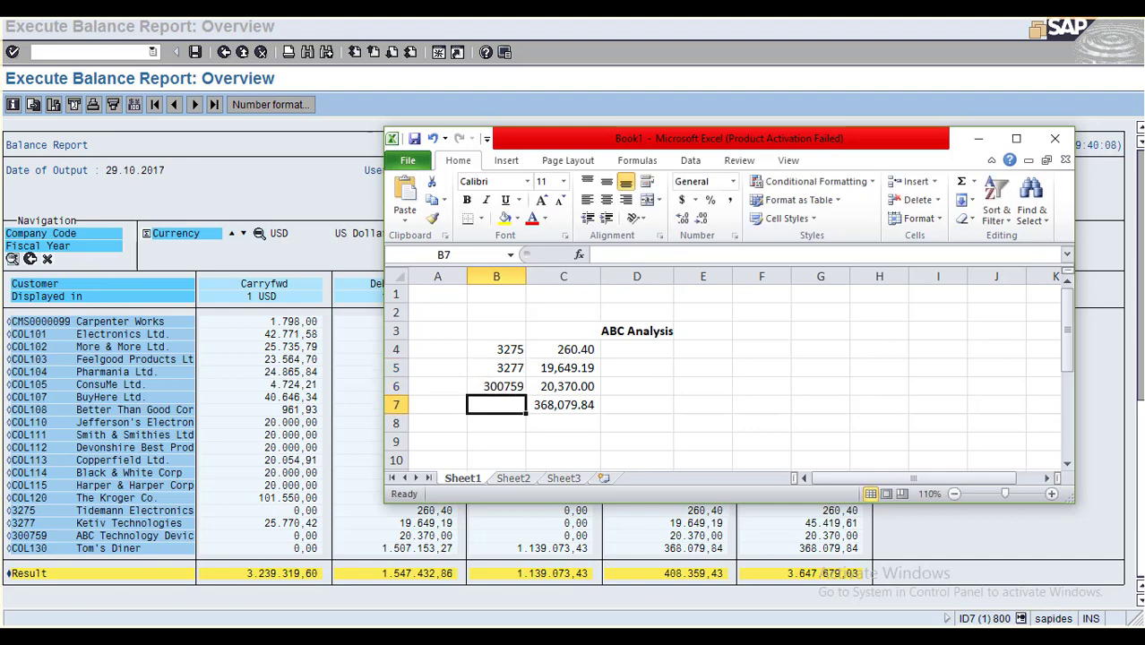
{"action": "type", "text": "COL130"}
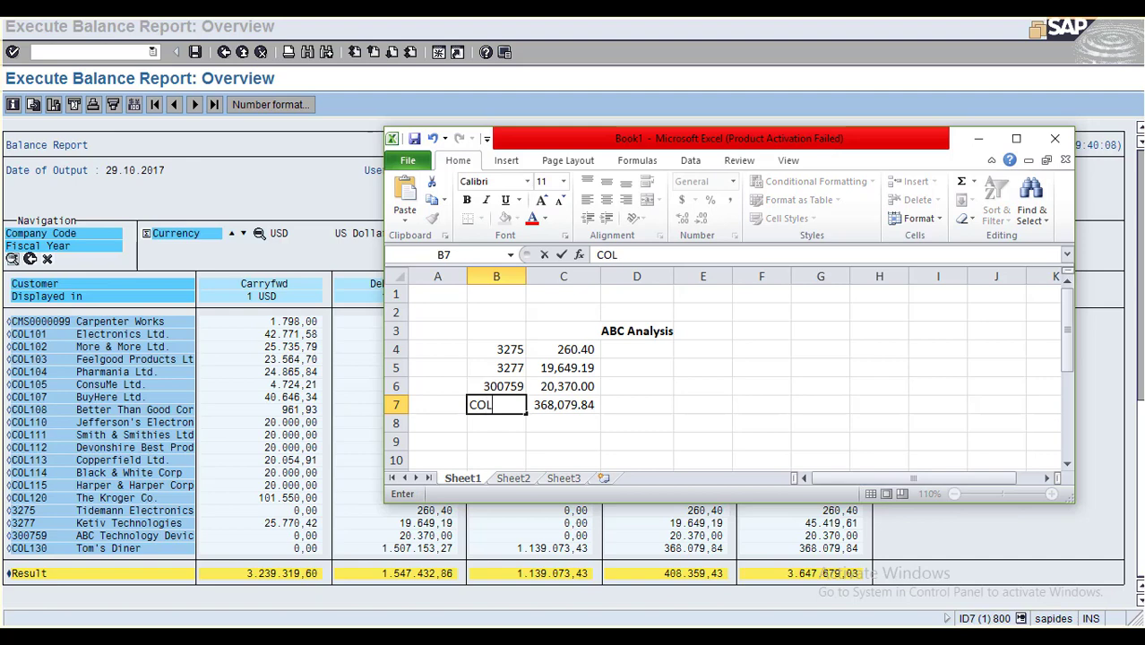
{"action": "key", "text": "Return"}
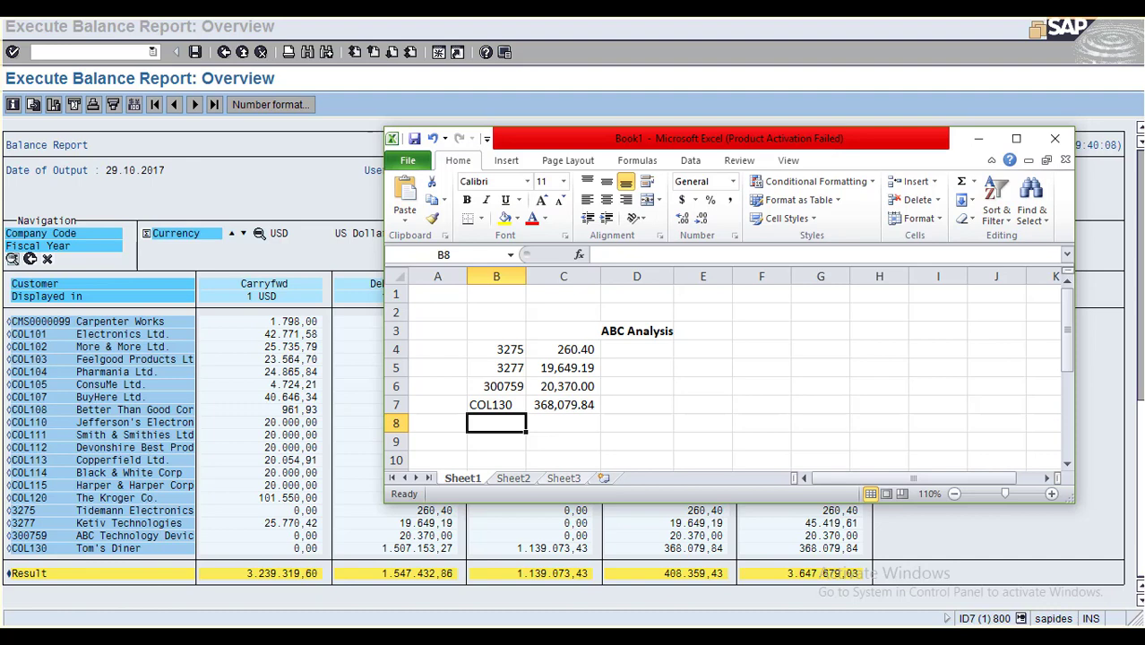
Centre the customer numbers in B4:B7.
{"action": "left_click", "coordinate": [564, 424]}
{"action": "left_click_drag", "start_coordinate": [497, 350], "coordinate": [497, 405]}
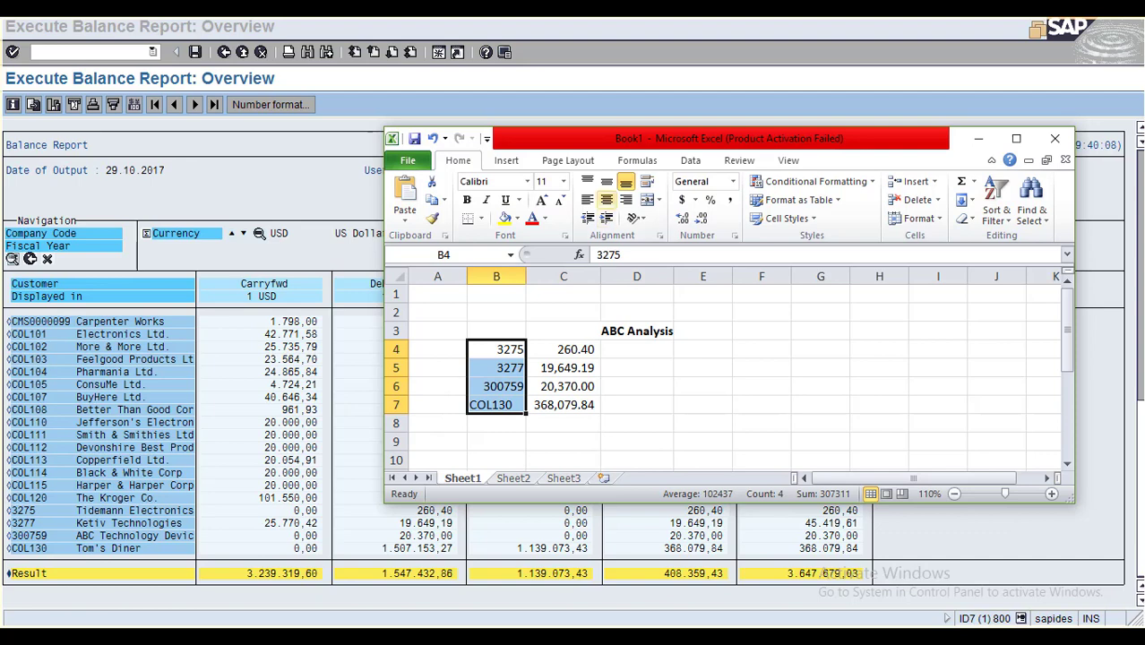
{"action": "left_click", "coordinate": [607, 200]}
{"action": "left_click", "coordinate": [563, 386]}
{"action": "left_click_drag", "start_coordinate": [497, 349], "coordinate": [497, 405]}
Enter the column headings Cus.No. in B3 and Period Amt in C3.
{"action": "left_click", "coordinate": [496, 330]}
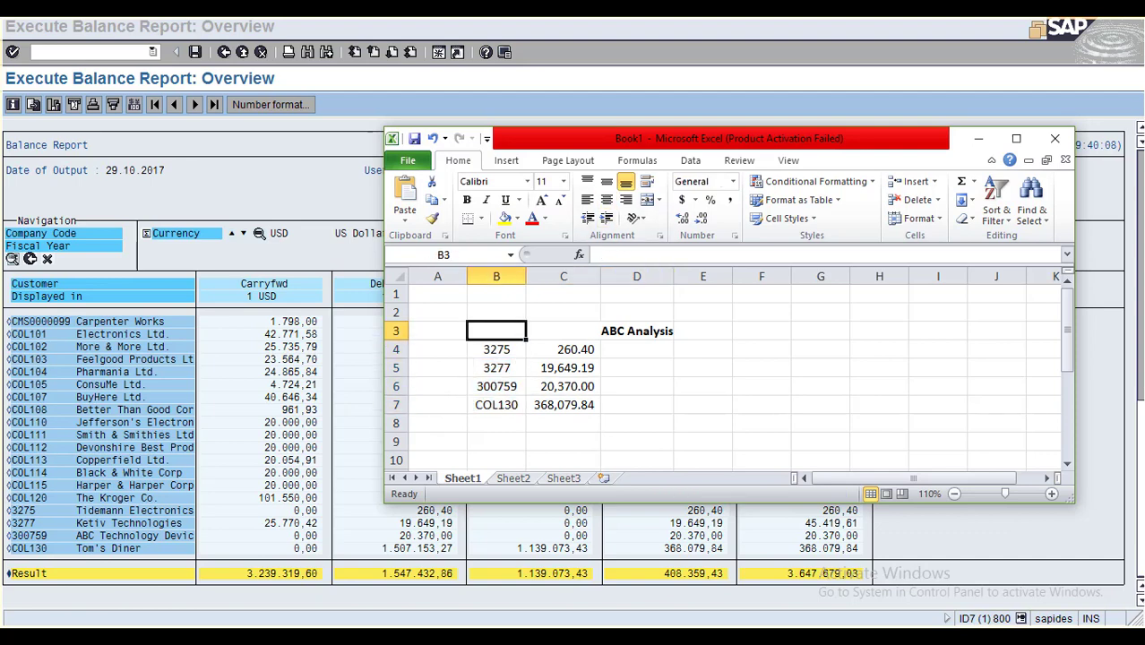
{"action": "type", "text": "Cus"}
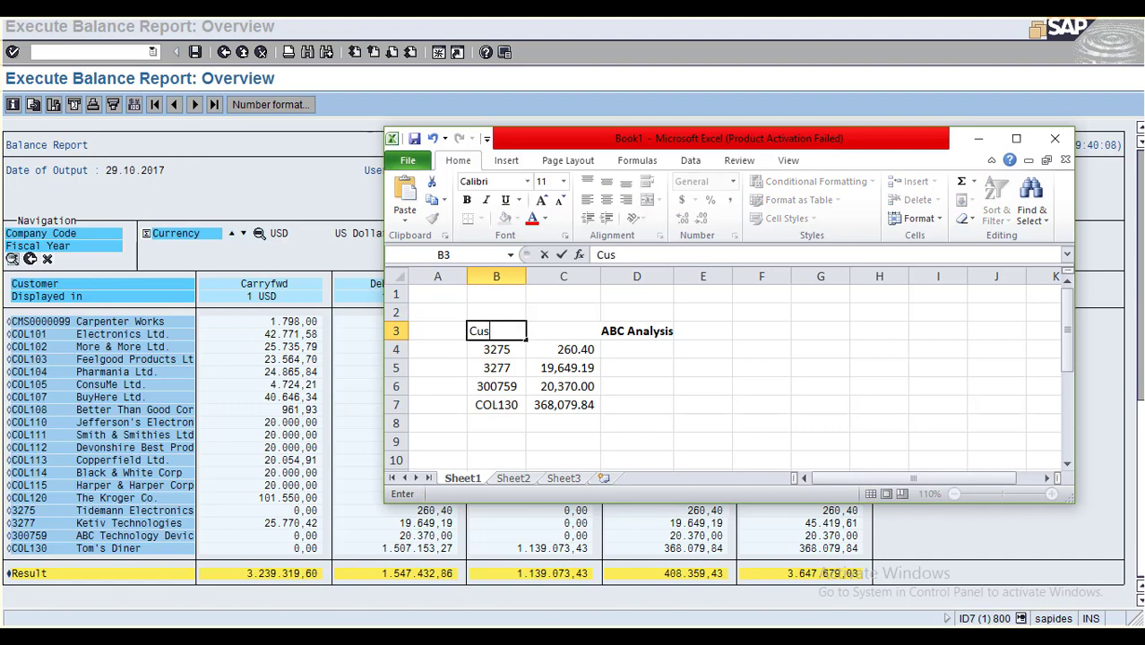
{"action": "type", "text": ".No."}
{"action": "key", "text": "Tab"}
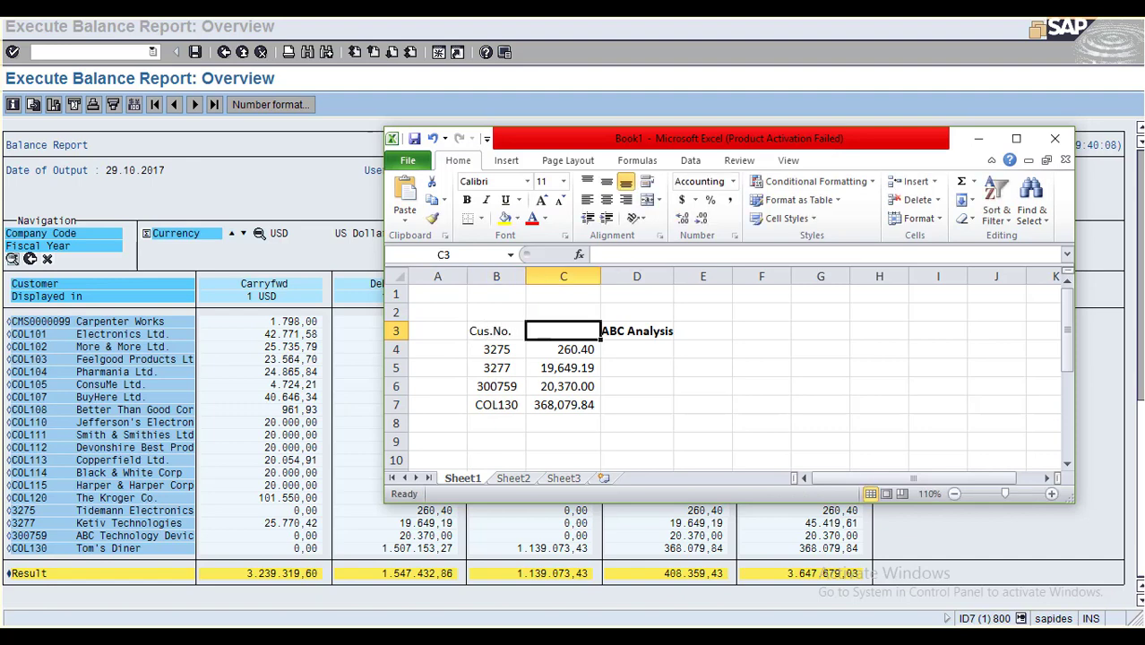
{"action": "type", "text": "Amount"}
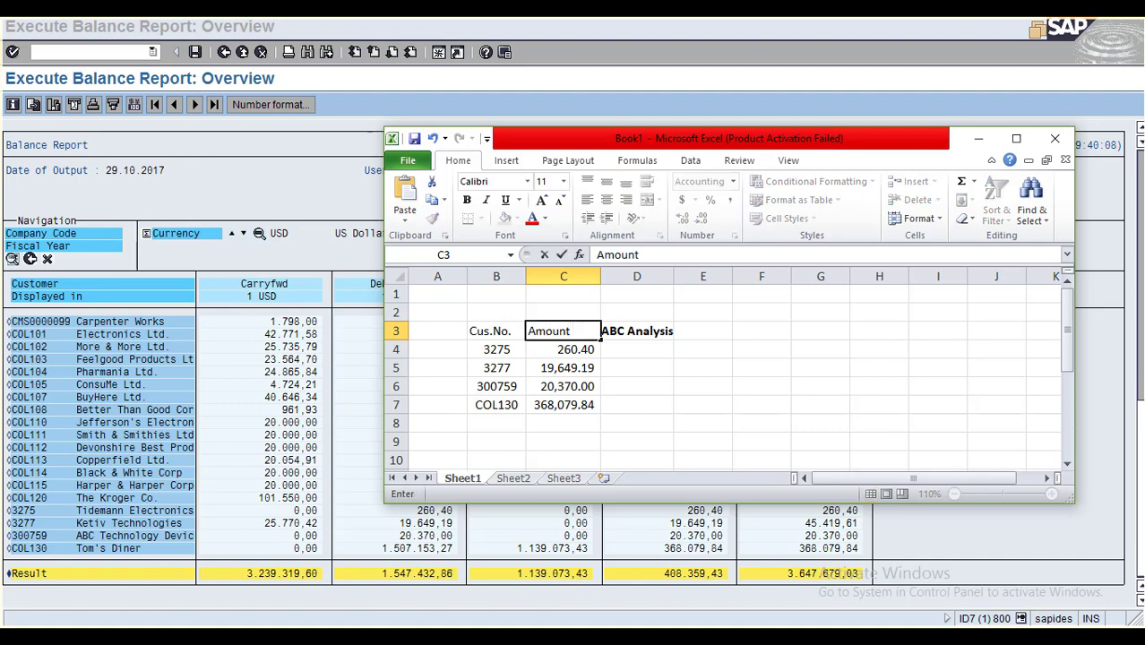
{"action": "key", "text": "BackSpace"}
{"action": "key", "text": "BackSpace"}
{"action": "key", "text": "BackSpace"}
{"action": "key", "text": "BackSpace"}
{"action": "key", "text": "BackSpace"}
{"action": "key", "text": "BackSpace"}
{"action": "type", "text": "Period Am"}
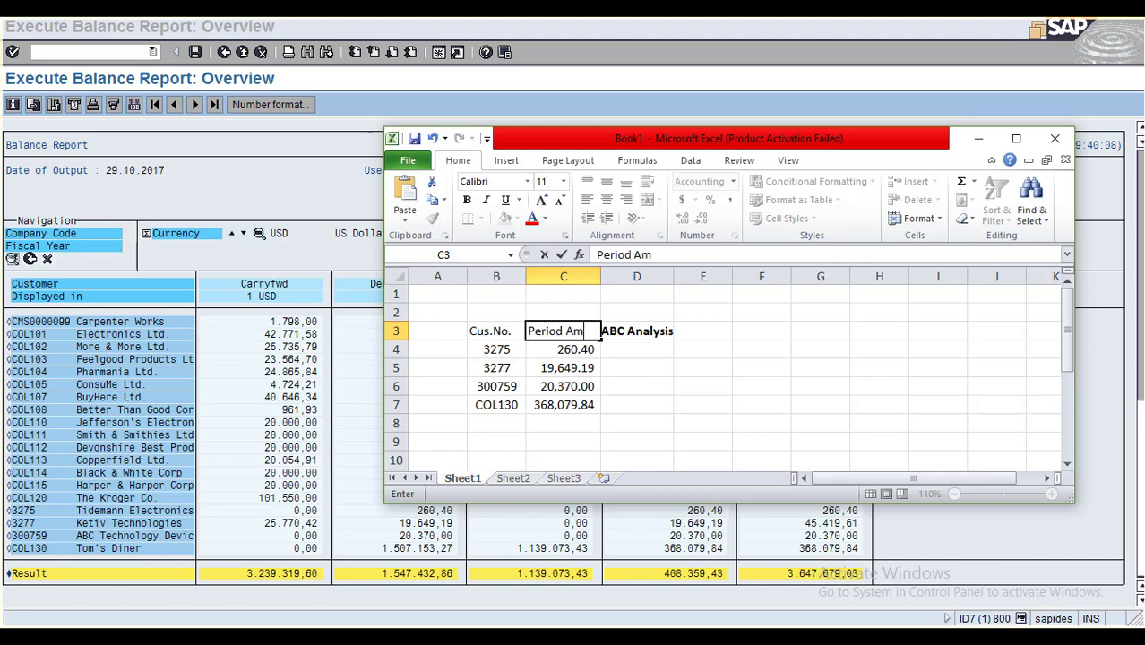
{"action": "type", "text": "t"}
{"action": "key", "text": "Return"}
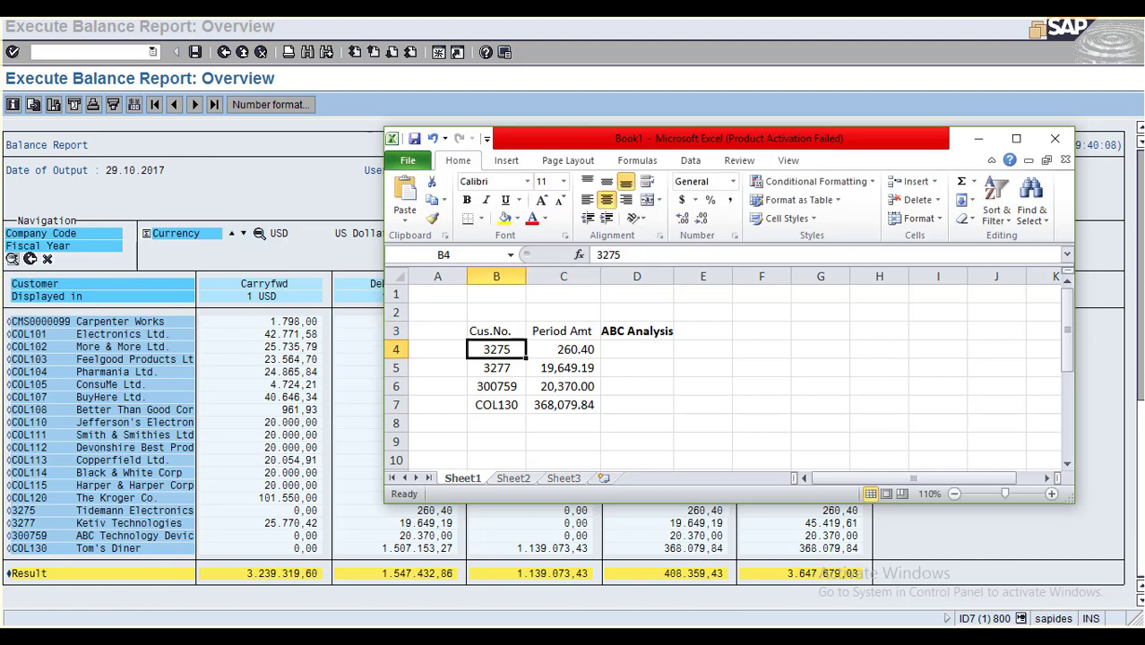
Make the headings in B3:C3 bold and centre the heading row B3:D3.
{"action": "left_click_drag", "start_coordinate": [497, 332], "coordinate": [563, 331]}
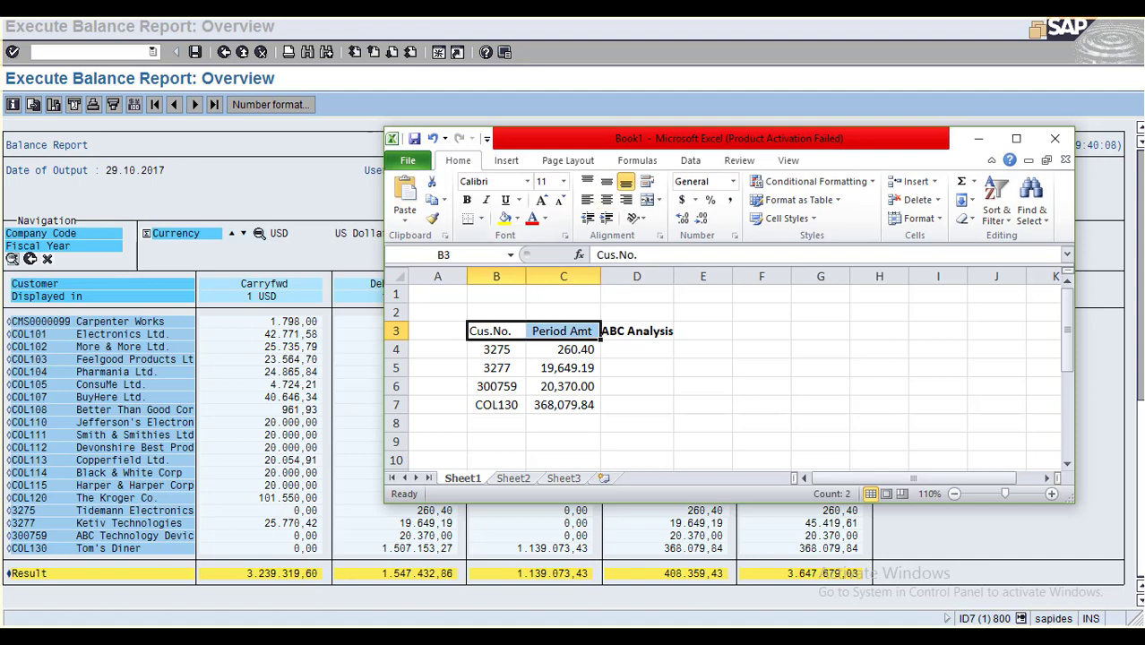
{"action": "left_click", "coordinate": [467, 200]}
{"action": "left_click", "coordinate": [637, 369]}
{"action": "left_click", "coordinate": [496, 332]}
{"action": "left_click_drag", "start_coordinate": [496, 330], "coordinate": [636, 331]}
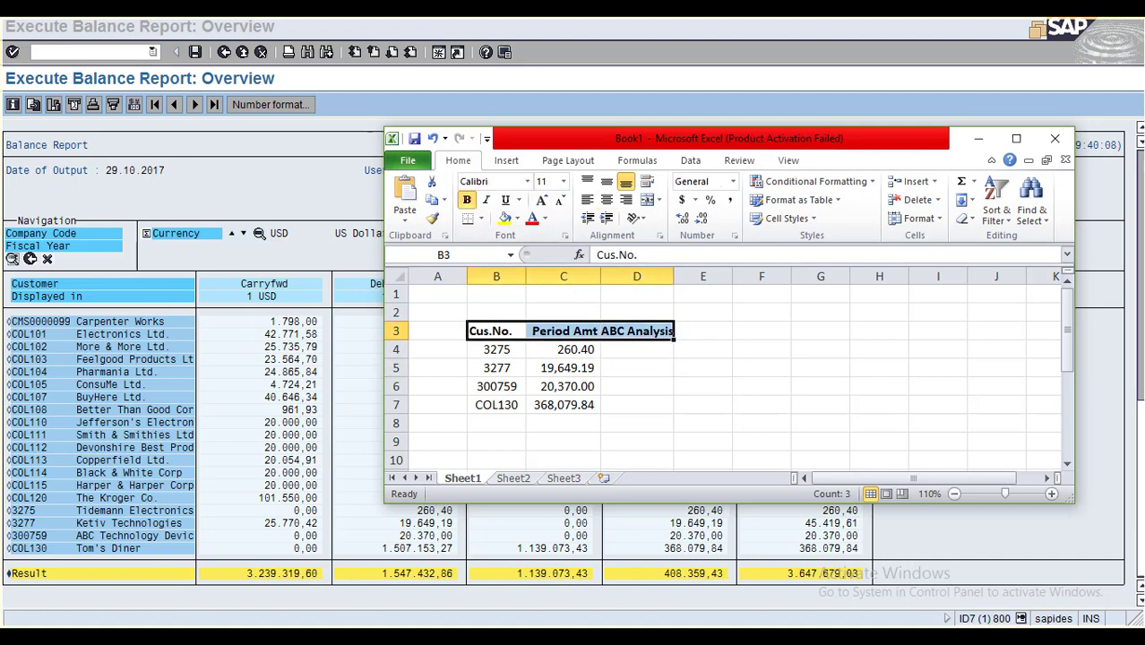
{"action": "left_click", "coordinate": [607, 200]}
{"action": "left_click", "coordinate": [637, 350]}
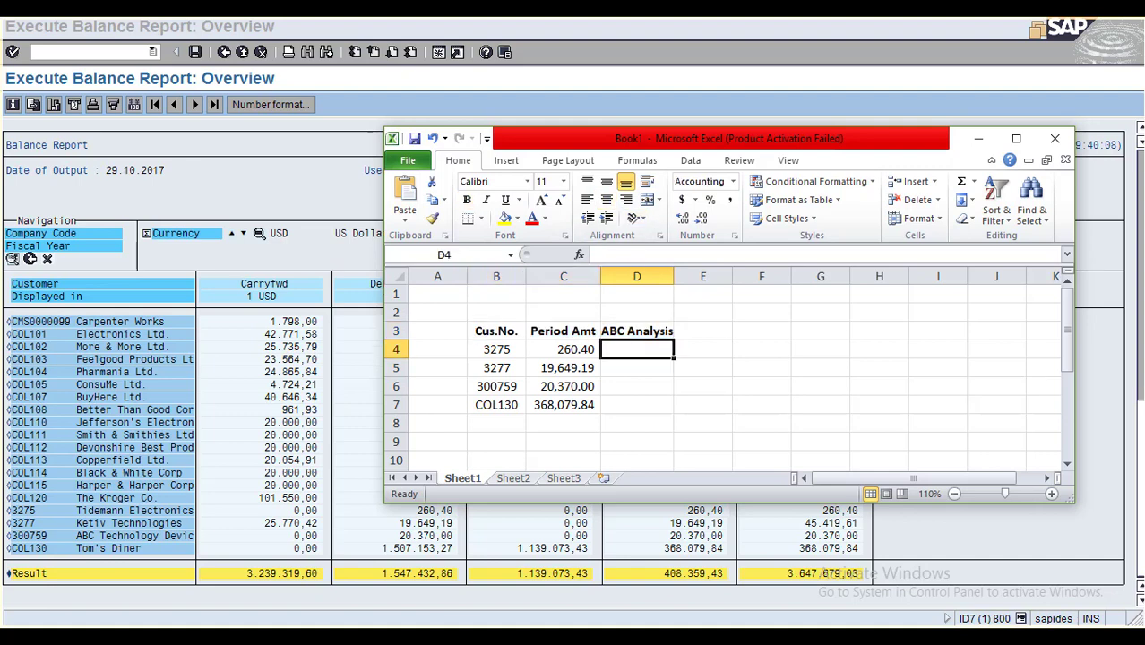
Widen column D to fit the ABC Analysis heading.
{"action": "double_click", "coordinate": [674, 276]}
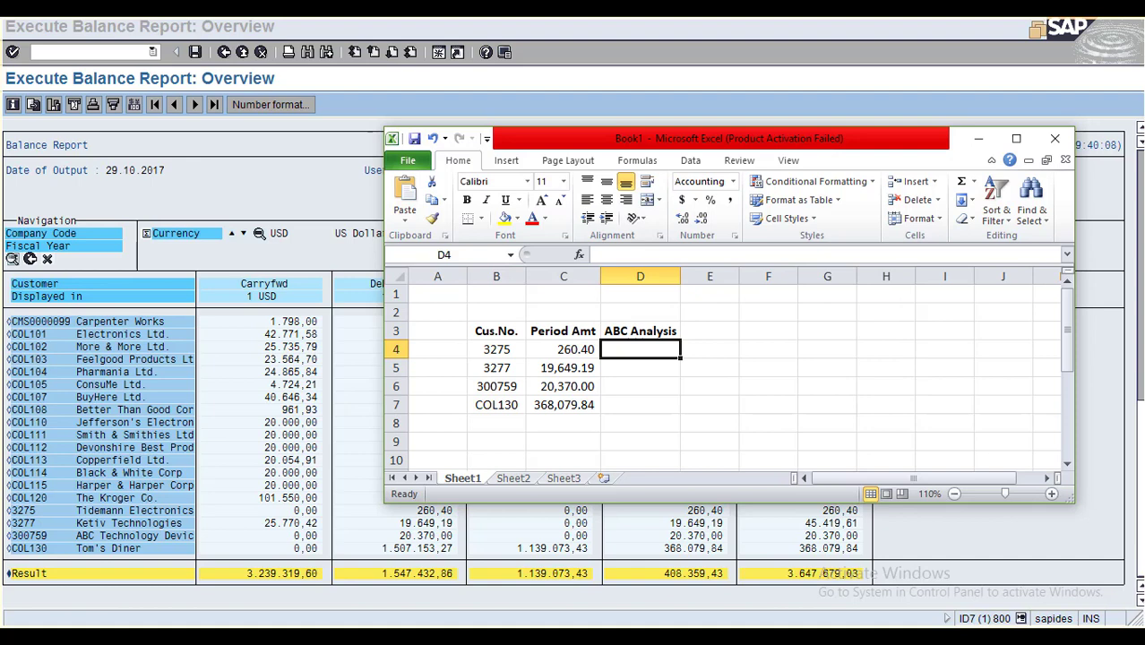
{"action": "left_click", "coordinate": [563, 350]}
{"action": "left_click", "coordinate": [710, 349]}
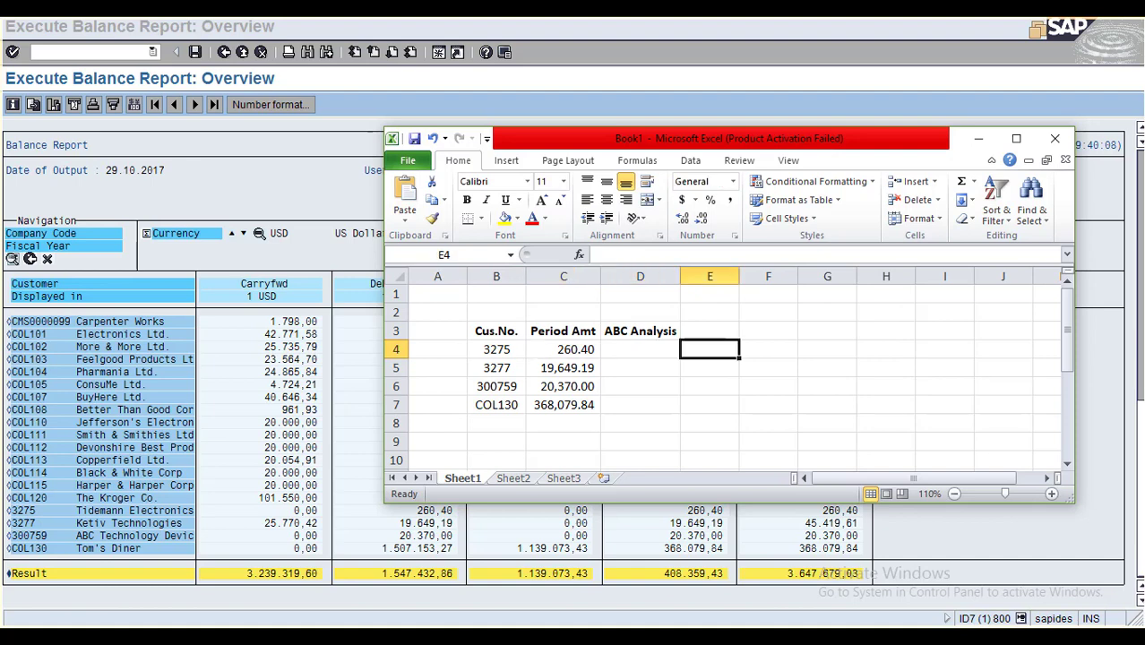
{"action": "type", "text": "Grou"}
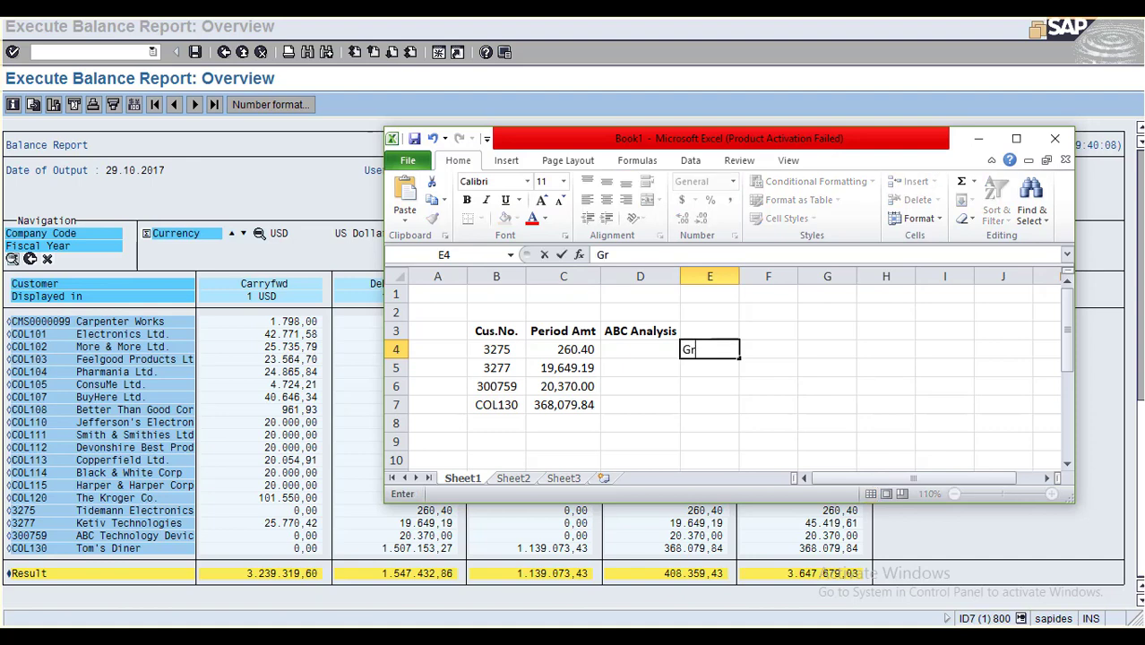
{"action": "key", "text": "BackSpace"}
{"action": "key", "text": "BackSpace"}
{"action": "key", "text": "BackSpace"}
{"action": "key", "text": "BackSpace"}
Enter the ABC group letters beside the table: A in E7, B in E6, and C in both E5 and E4.
{"action": "key", "text": "Down"}
{"action": "key", "text": "Down"}
{"action": "key", "text": "Down"}
{"action": "type", "text": "A"}
{"action": "key", "text": "Up"}
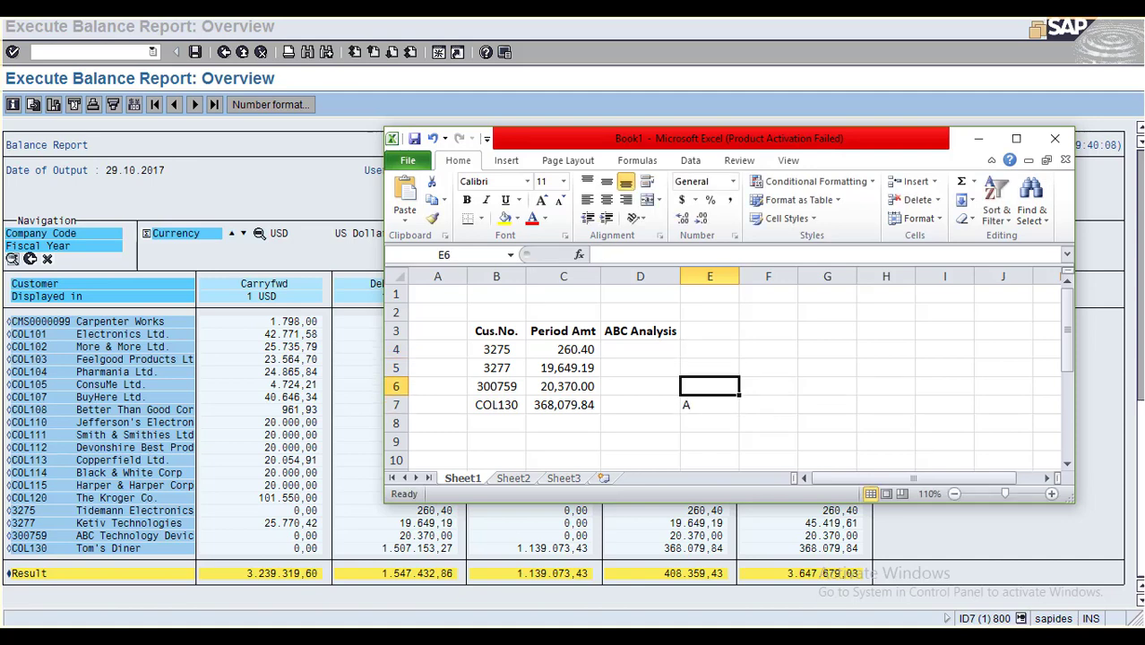
{"action": "type", "text": "B"}
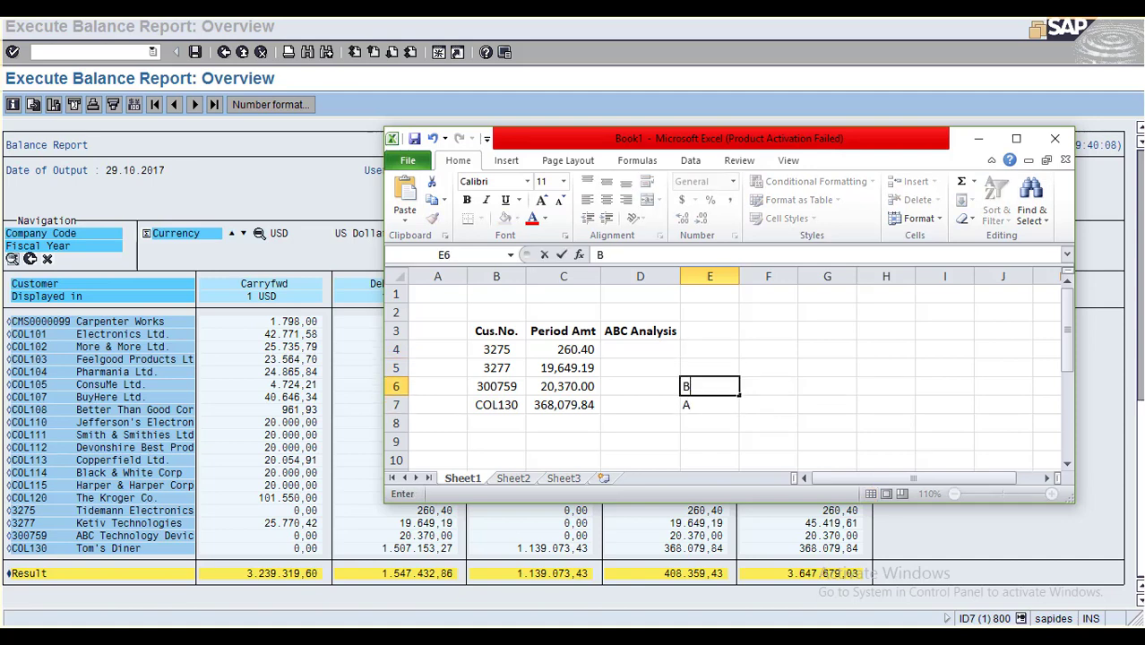
{"action": "key", "text": "Up"}
{"action": "type", "text": "C"}
{"action": "key", "text": "Up"}
{"action": "type", "text": "C"}
{"action": "key", "text": "Up"}
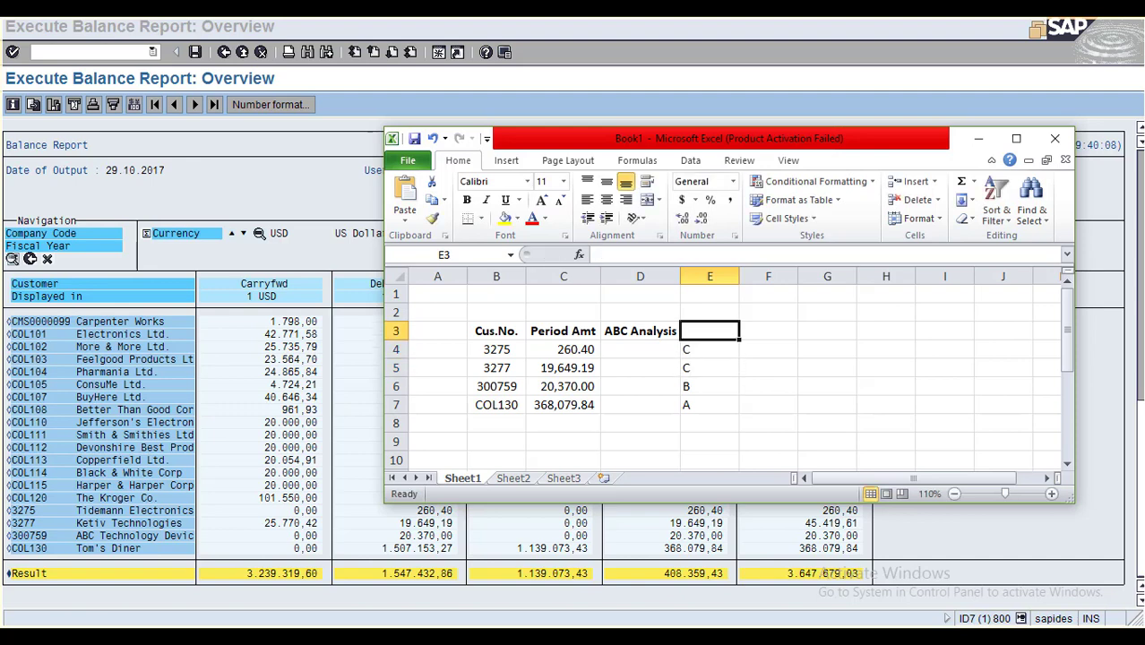
{"action": "left_click", "coordinate": [640, 349]}
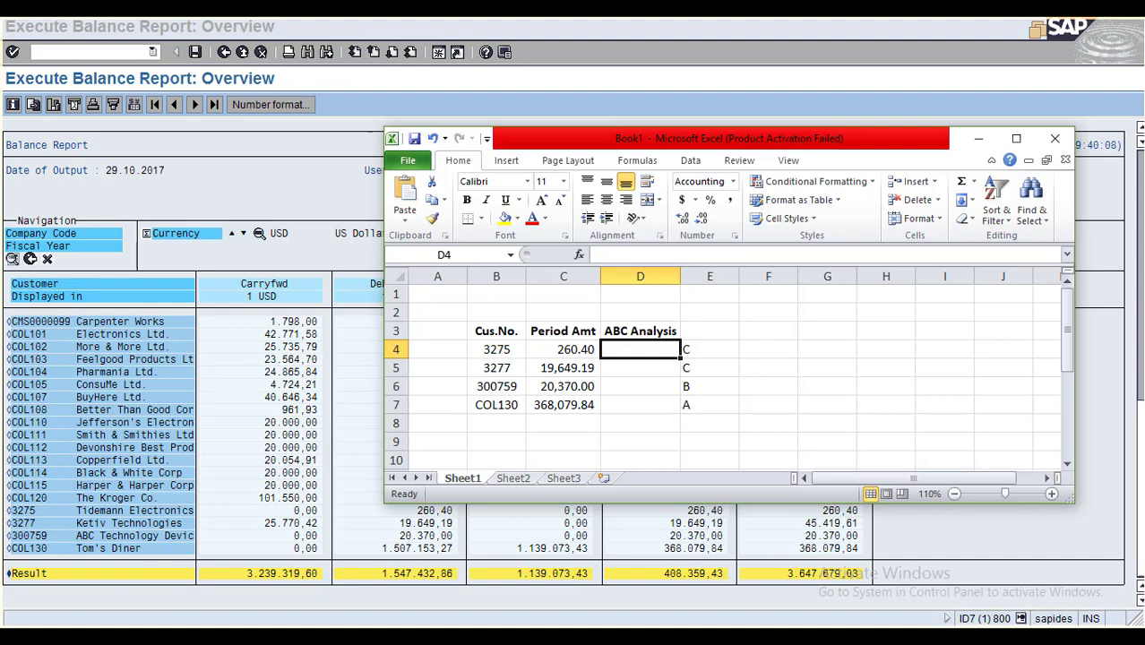
{"action": "left_click", "coordinate": [709, 332]}
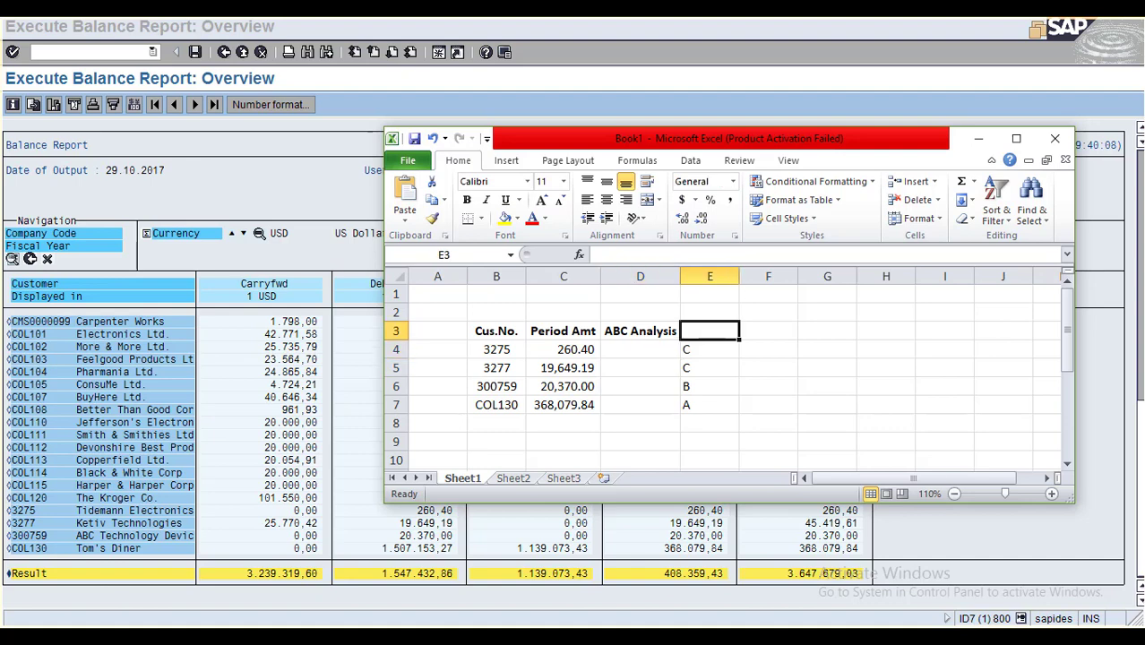
Switch to the SAP balance report and start an ABC analysis of the Period bal column using the Total Period bal (%) strategy.
{"action": "left_click", "coordinate": [983, 536]}
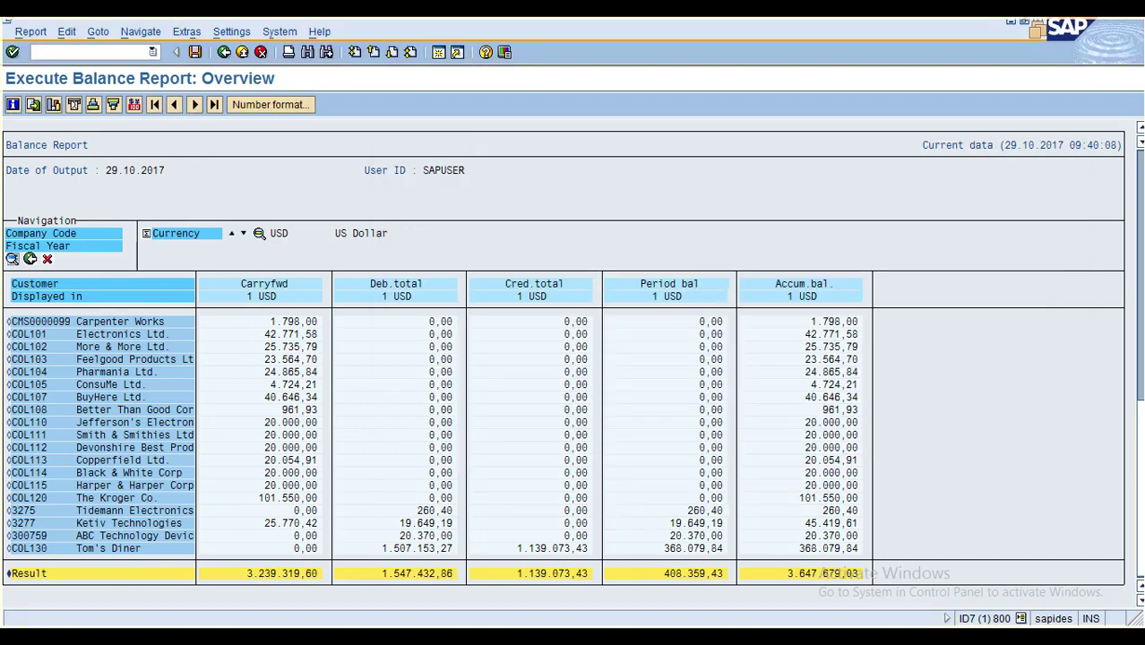
{"action": "left_click", "coordinate": [690, 285]}
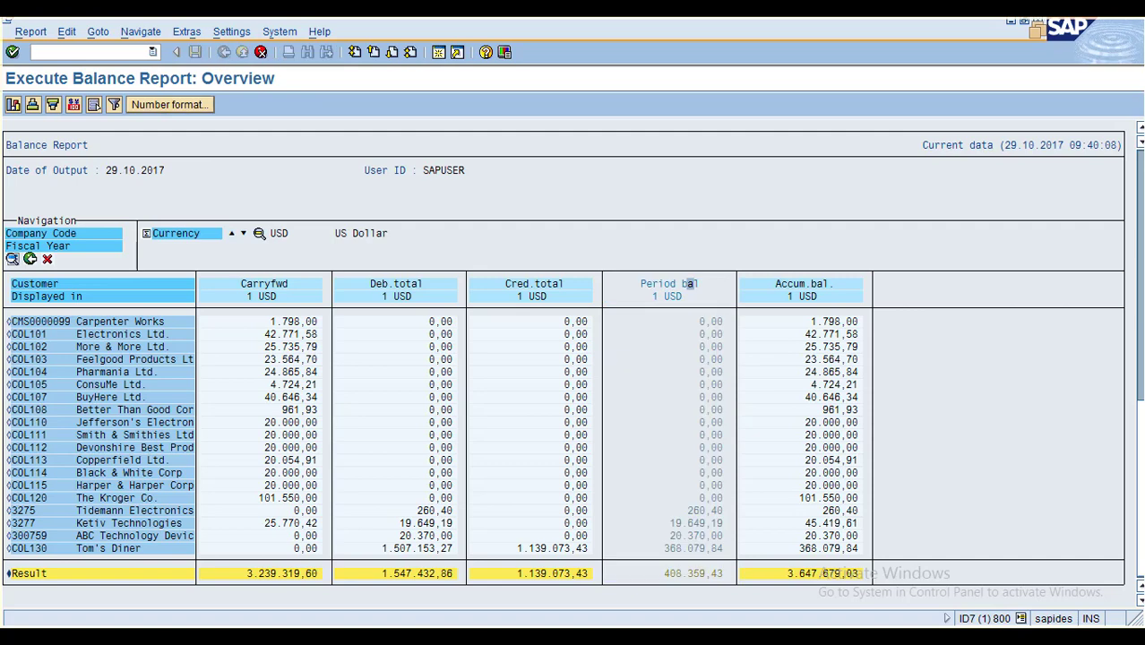
{"action": "left_click", "coordinate": [67, 32]}
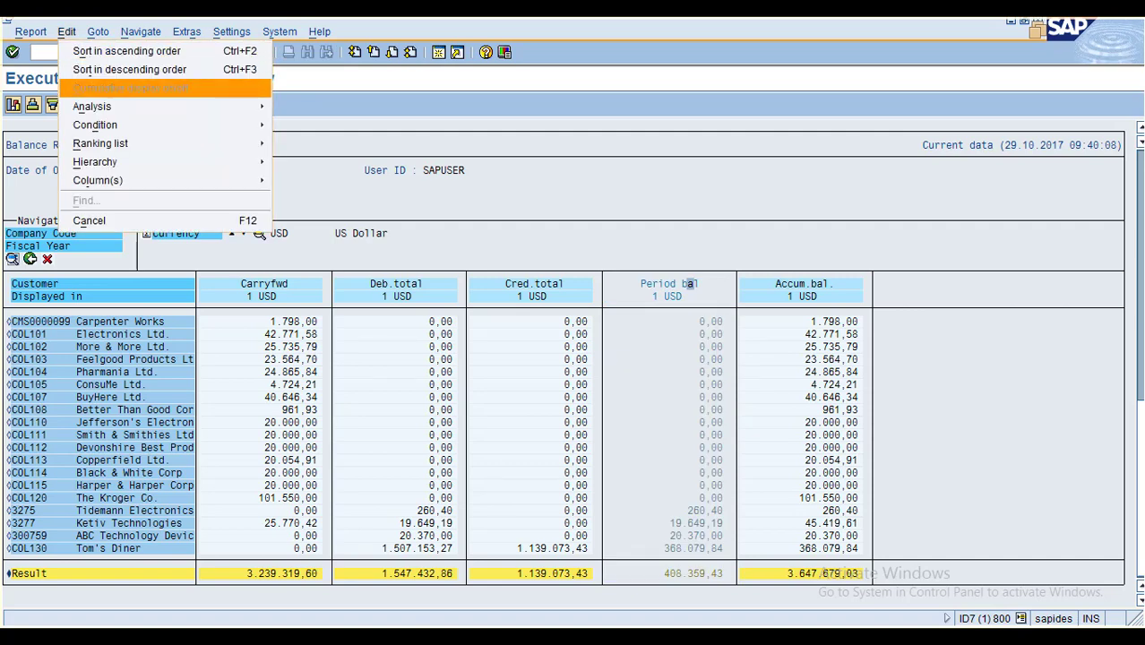
{"action": "key", "text": "Up"}
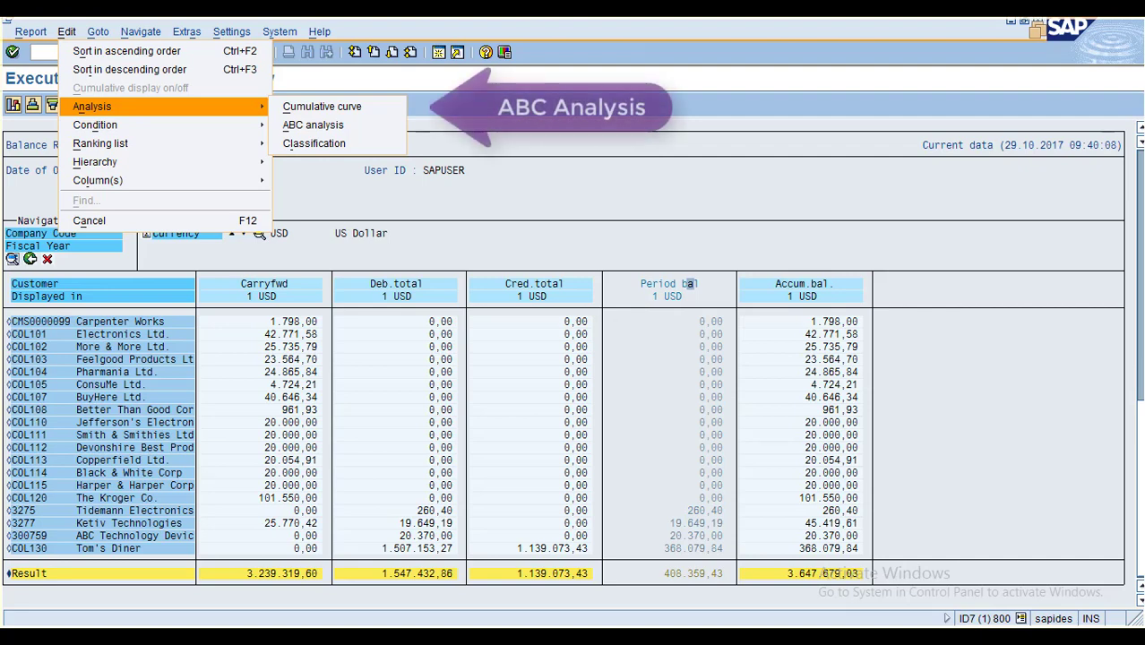
{"action": "left_click", "coordinate": [313, 124]}
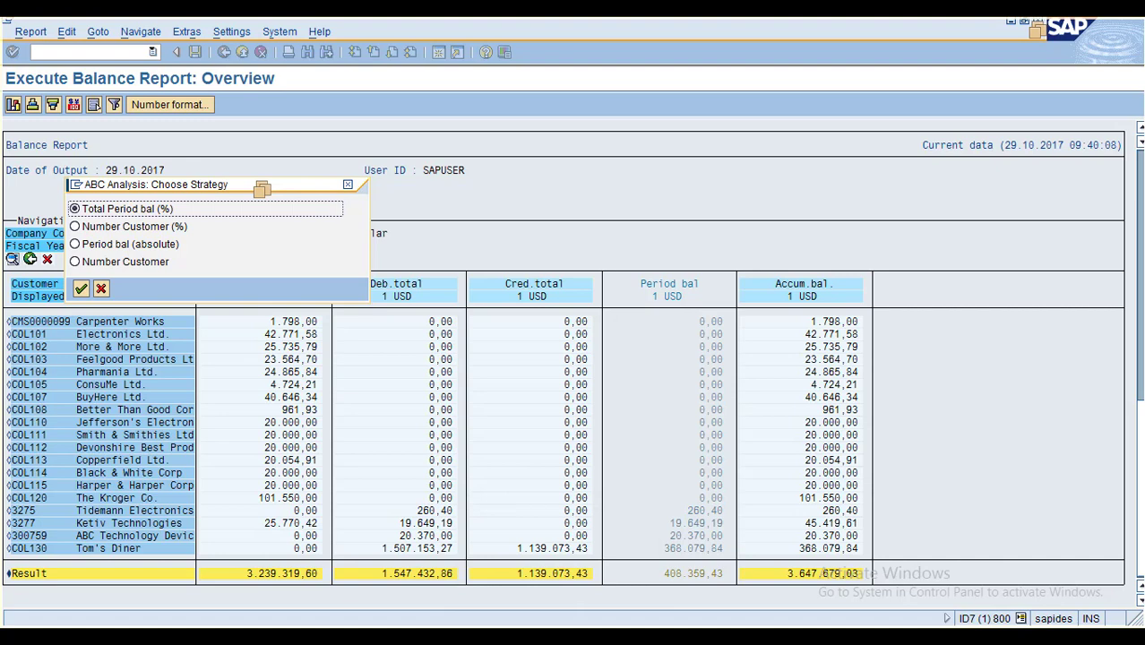
{"action": "left_click", "coordinate": [81, 288]}
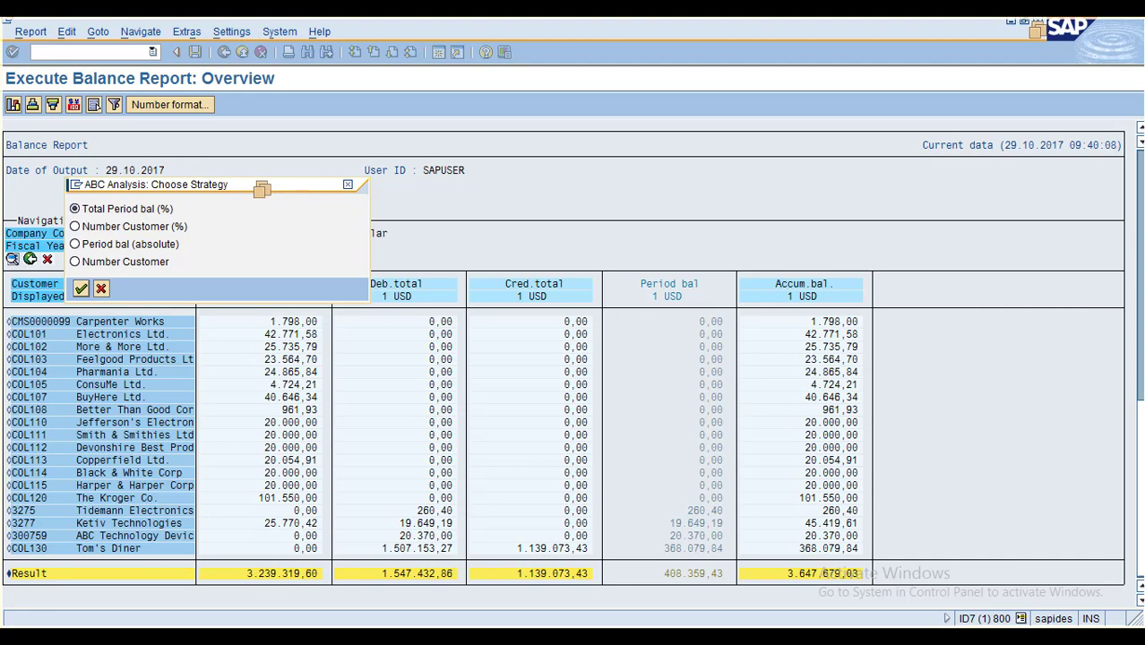
{"action": "key", "text": "Return"}
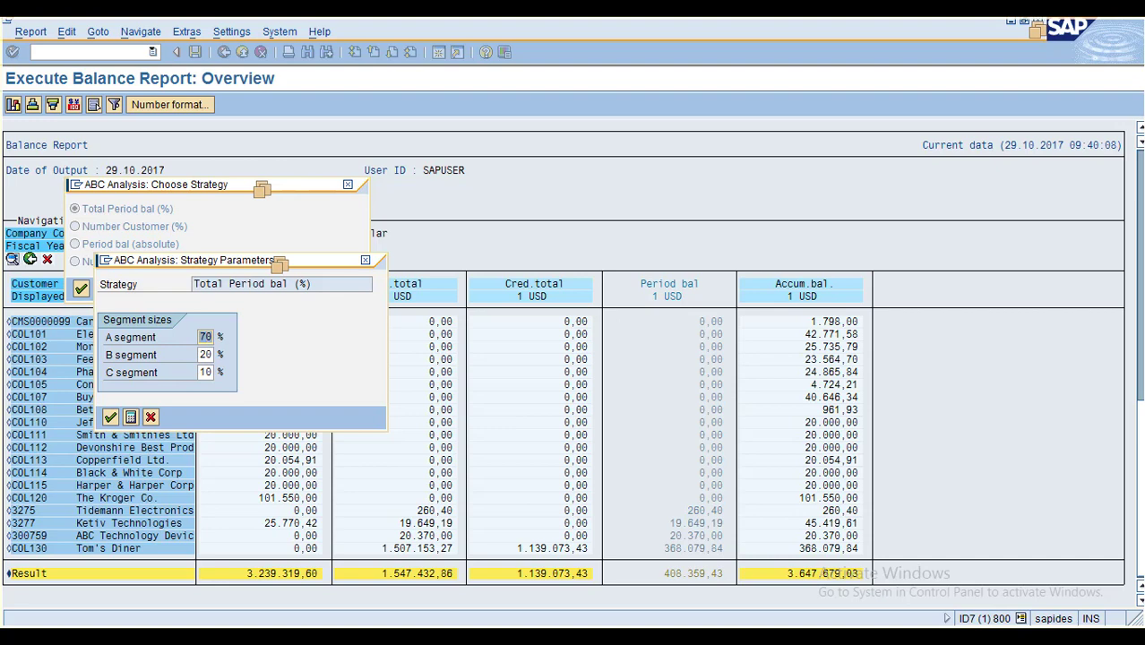
Switch to the Excel workbook and sum the period amounts in cell C8.
{"action": "mouse_move", "coordinate": [200, 355]}
{"action": "left_mouse_down"}
{"action": "mouse_move", "coordinate": [214, 355]}
{"action": "mouse_move", "coordinate": [213, 372]}
{"action": "left_mouse_up"}
{"action": "left_click", "coordinate": [200, 372]}
{"action": "key", "text": "alt+Tab"}
{"action": "left_click", "coordinate": [563, 424]}
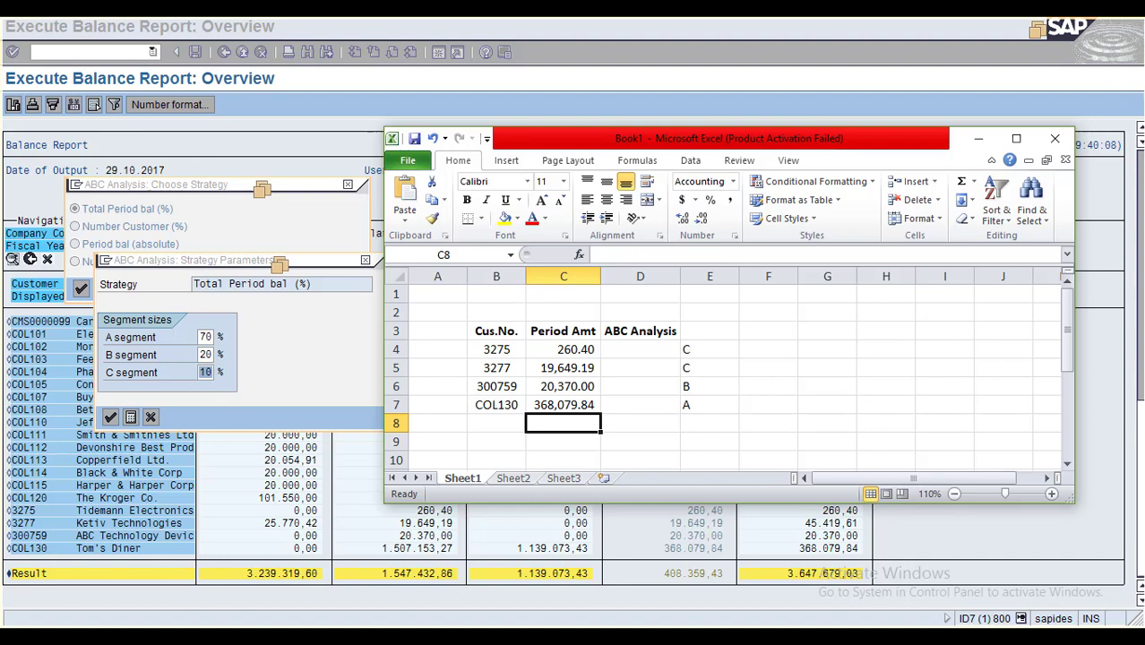
{"action": "key", "text": "alt+equal"}
{"action": "key", "text": "Return"}
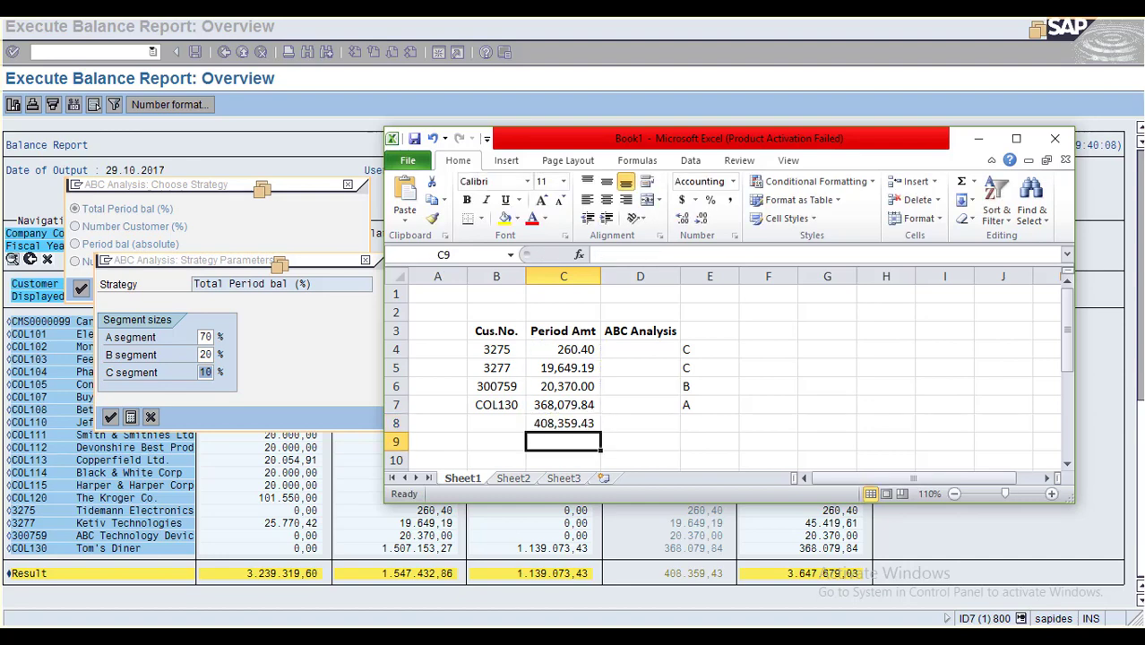
Label the sum row with Total in cell B8.
{"action": "key", "text": "Up"}
{"action": "key", "text": "Left"}
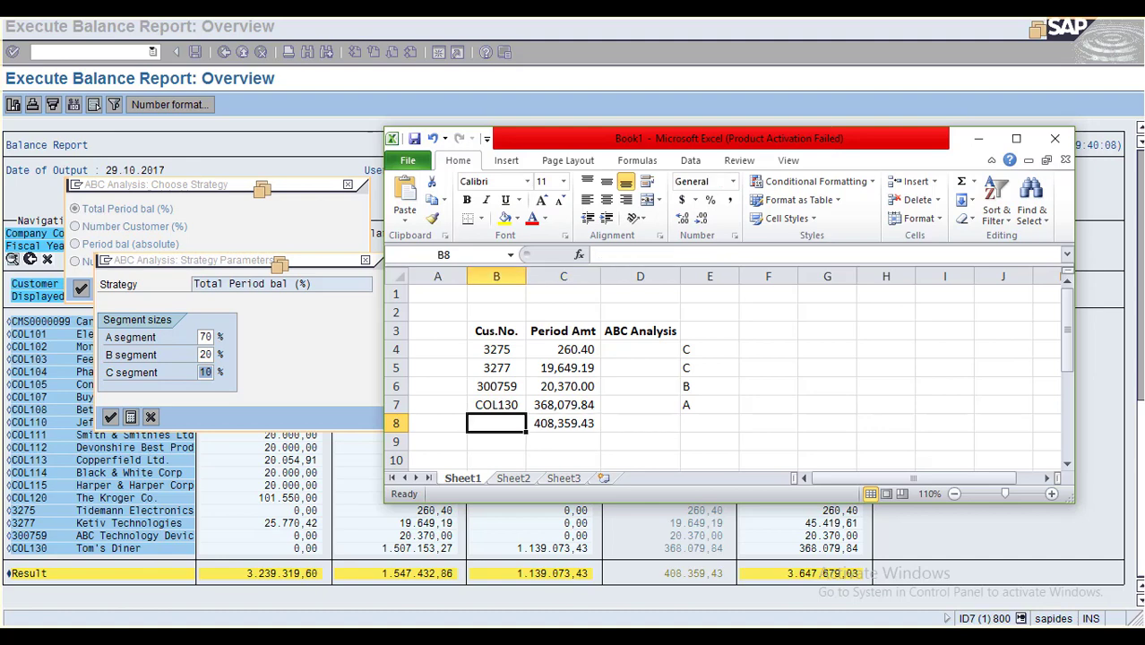
{"action": "type", "text": "Totla"}
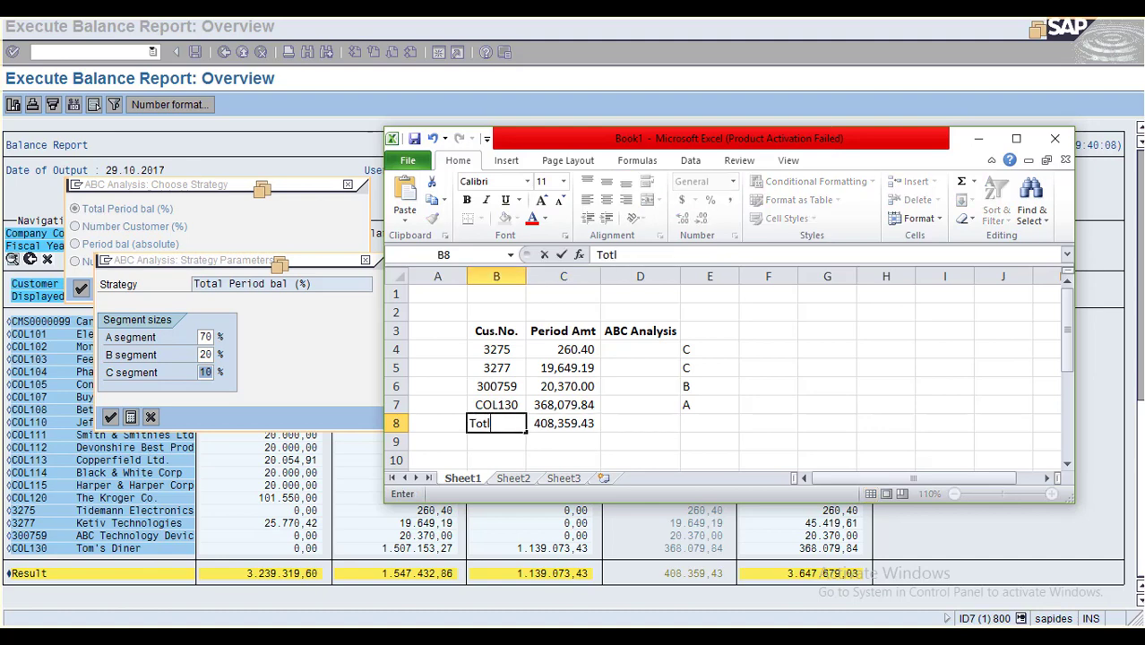
{"action": "key", "text": "Return"}
{"action": "key", "text": "Up"}
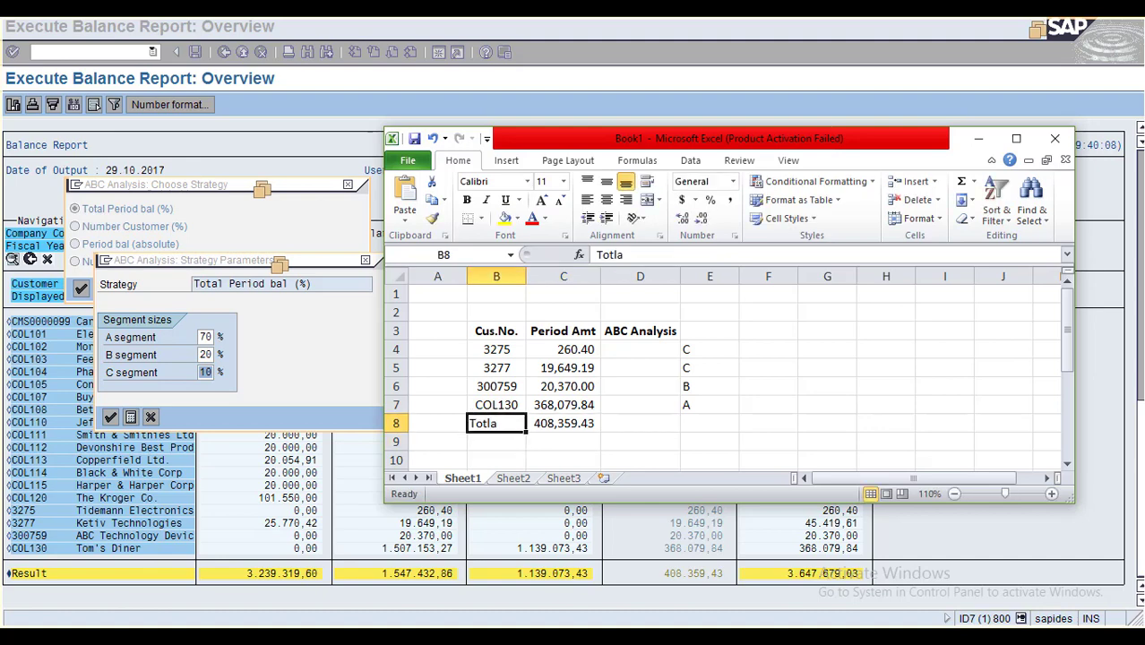
{"action": "key", "text": "Delete"}
{"action": "type", "text": "Total"}
{"action": "key", "text": "Return"}
Make the total row B8:C8 bold and centred.
{"action": "key", "text": "Up"}
{"action": "key", "text": "shift+Right"}
{"action": "key", "text": "shift+Right"}
{"action": "key", "text": "shift+Left"}
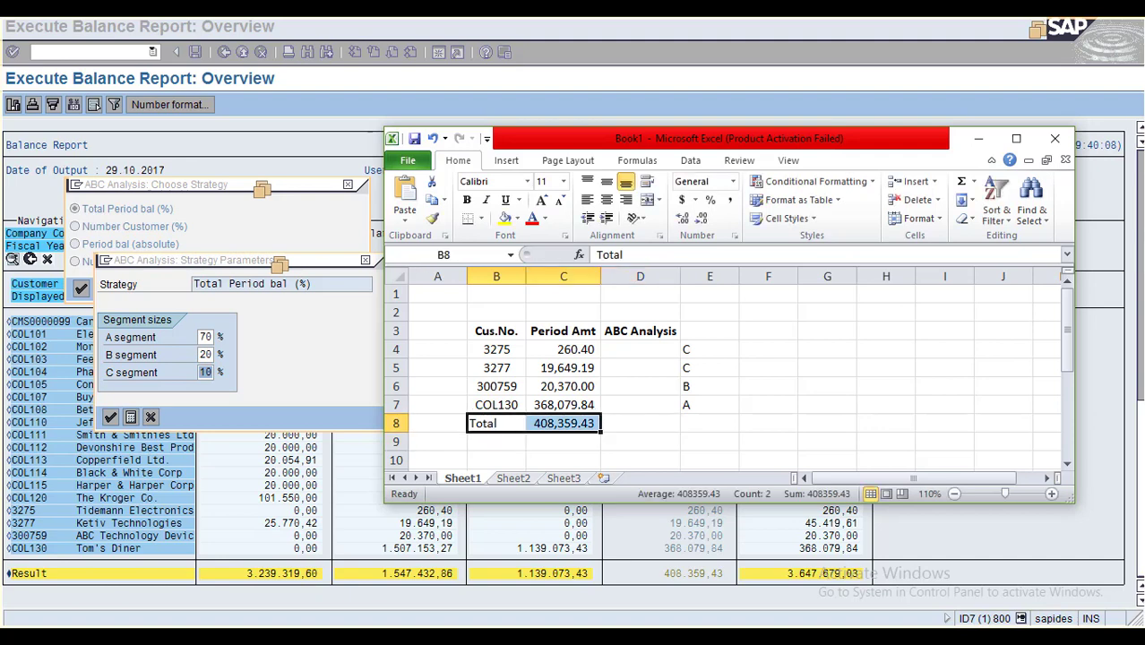
{"action": "key", "text": "ctrl+b"}
{"action": "key", "text": "ctrl+e"}
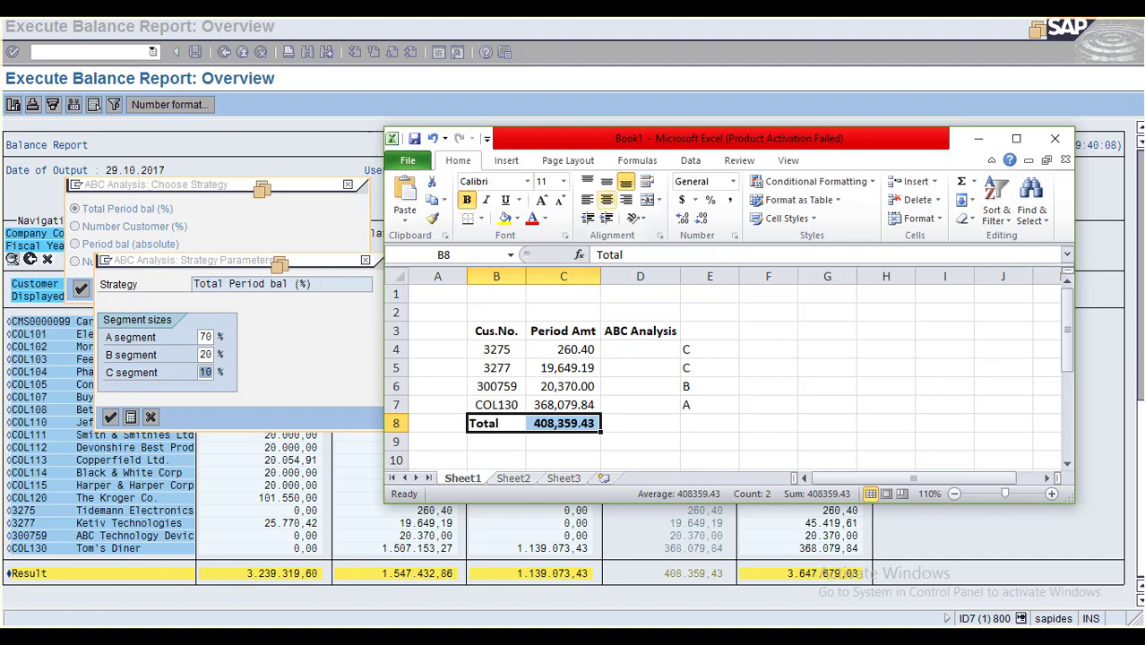
{"action": "left_click", "coordinate": [640, 424]}
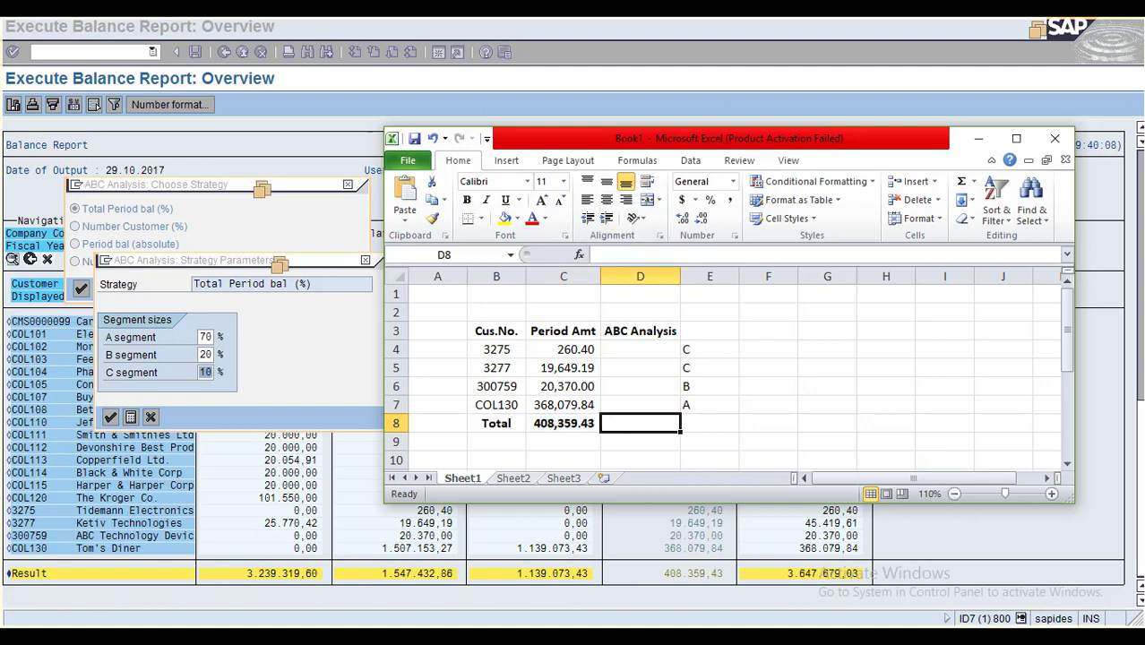
Enter the formula =C4/$C$8 in D4 to calculate the first customer's share of the total.
{"action": "left_click", "coordinate": [640, 349]}
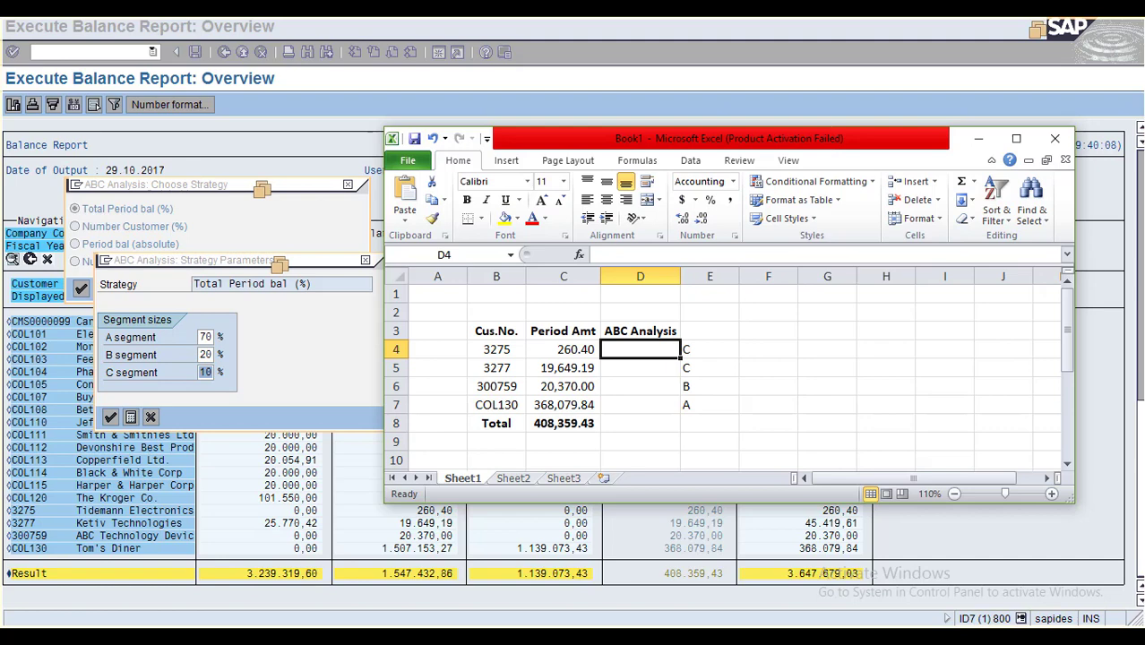
{"action": "type", "text": "="}
{"action": "key", "text": "Left"}
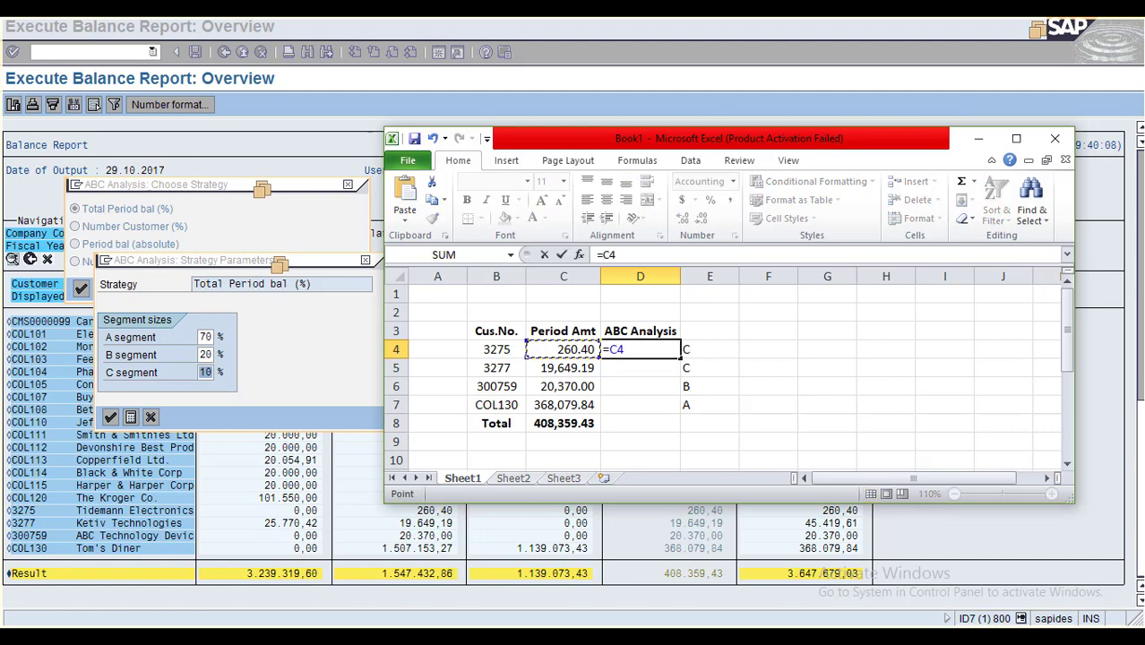
{"action": "type", "text": "/"}
{"action": "key", "text": "Down"}
{"action": "key", "text": "Down"}
{"action": "key", "text": "Down"}
{"action": "key", "text": "Down"}
{"action": "key", "text": "Left"}
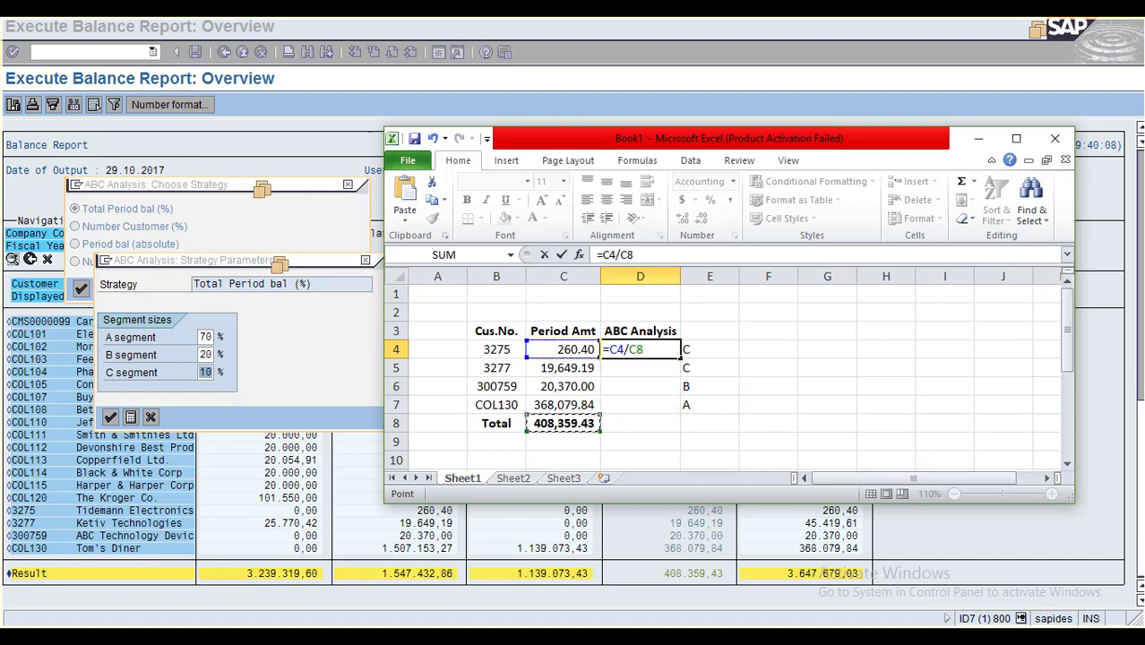
{"action": "key", "text": "F4"}
{"action": "key", "text": "Return"}
{"action": "key", "text": "Up"}
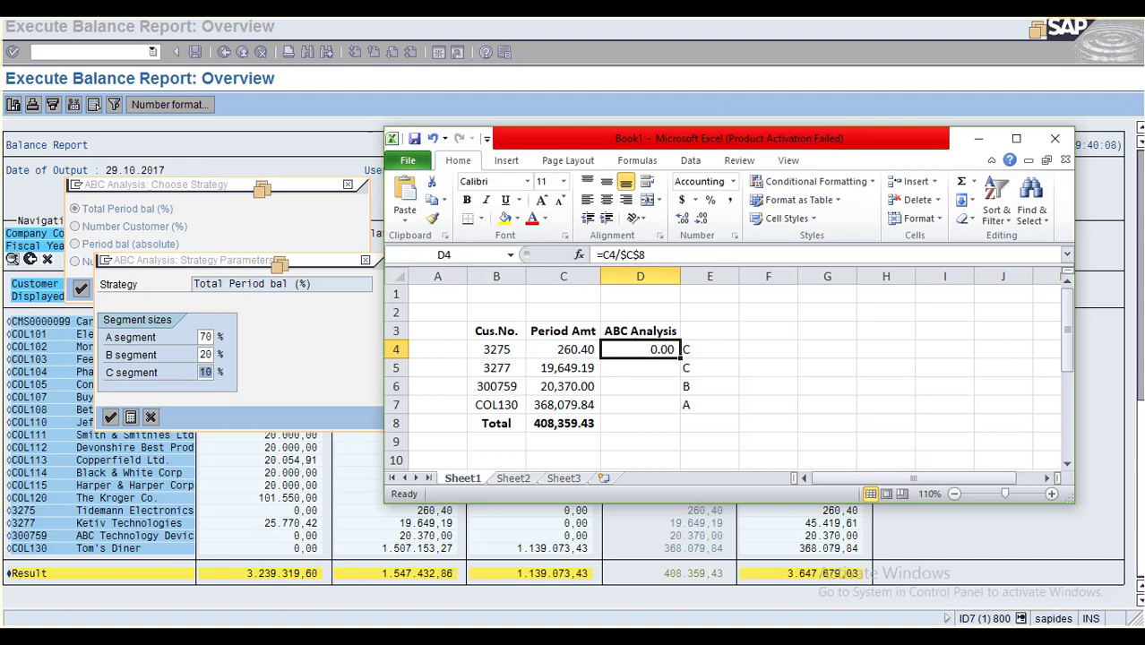
Format D4 as a percentage with two decimal places.
{"action": "left_click", "coordinate": [710, 200]}
{"action": "left_click", "coordinate": [682, 217]}
{"action": "left_click", "coordinate": [682, 217]}
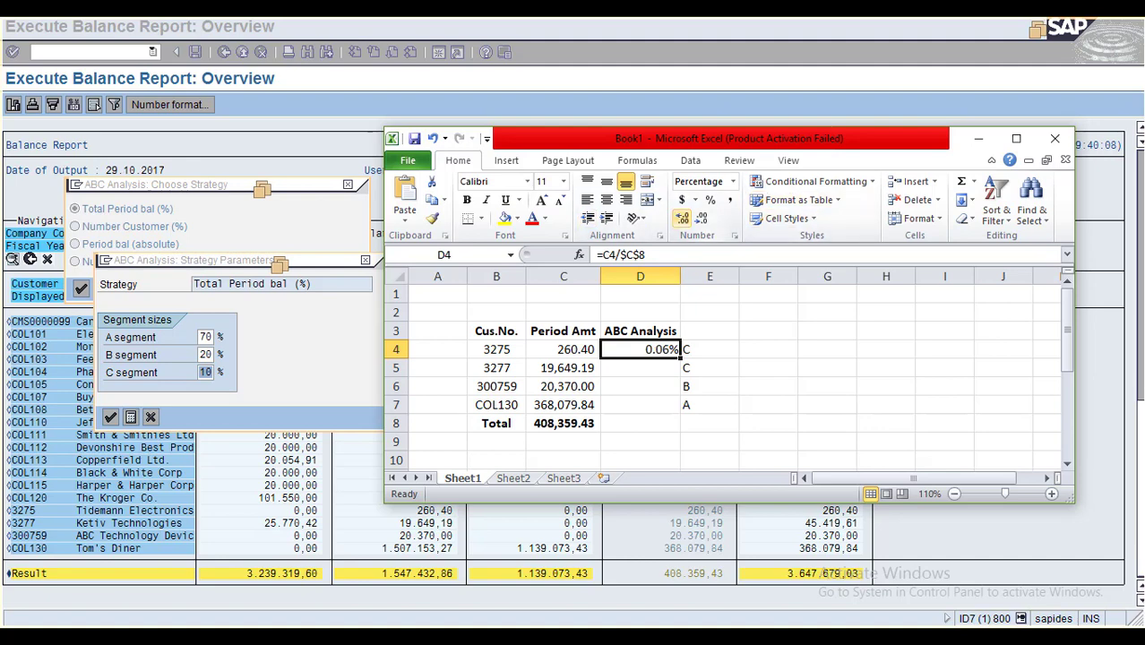
Copy the share formula from D4 into D5:D7.
{"action": "key", "text": "ctrl+c"}
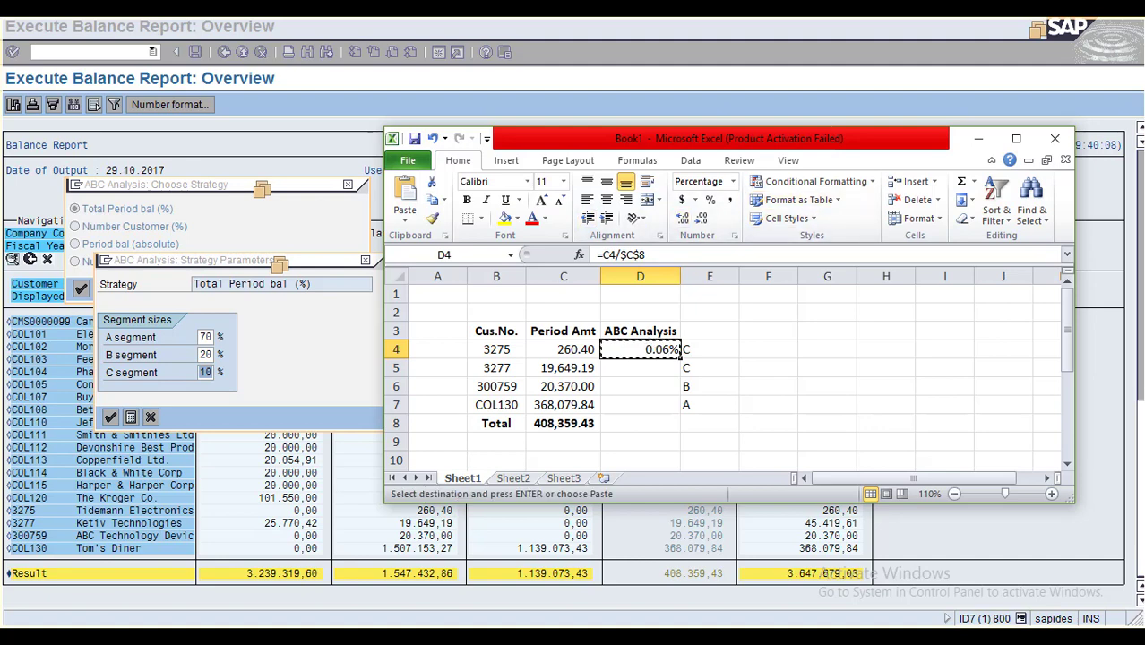
{"action": "key", "text": "Down"}
{"action": "key", "text": "shift+Down"}
{"action": "key", "text": "shift+Down"}
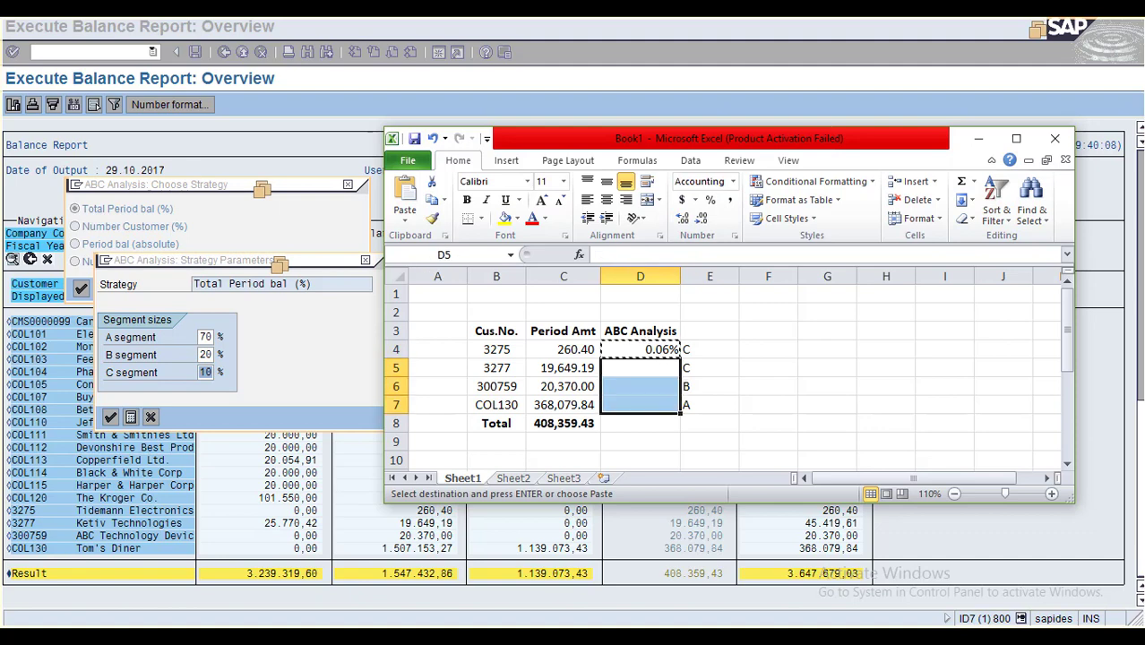
{"action": "key", "text": "Return"}
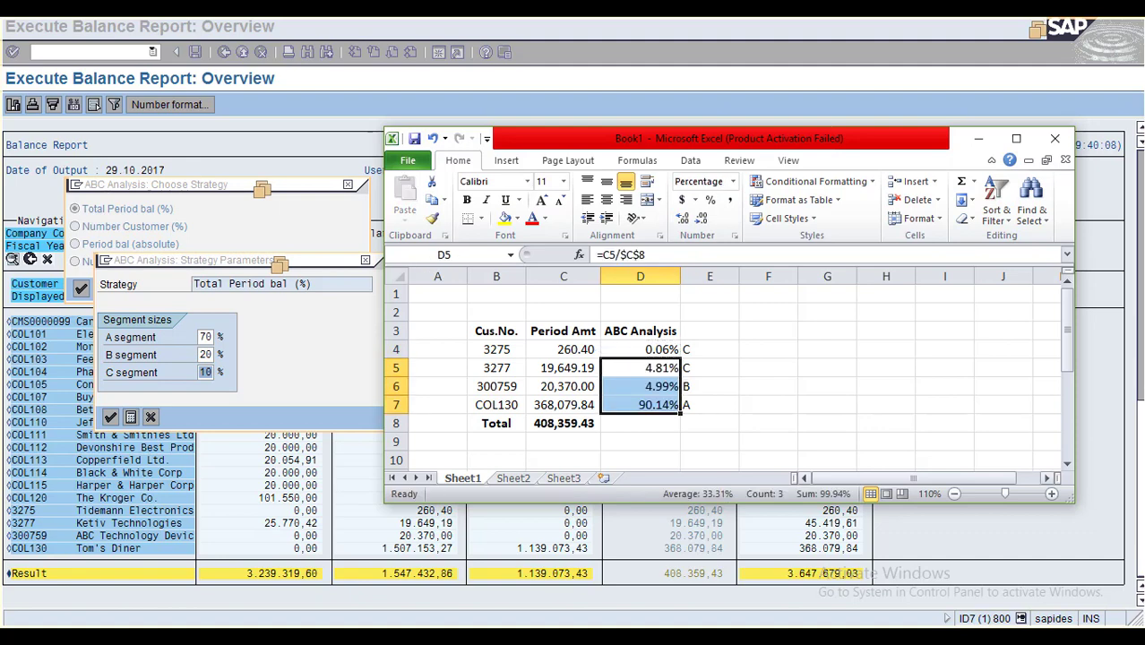
{"action": "left_click", "coordinate": [827, 424]}
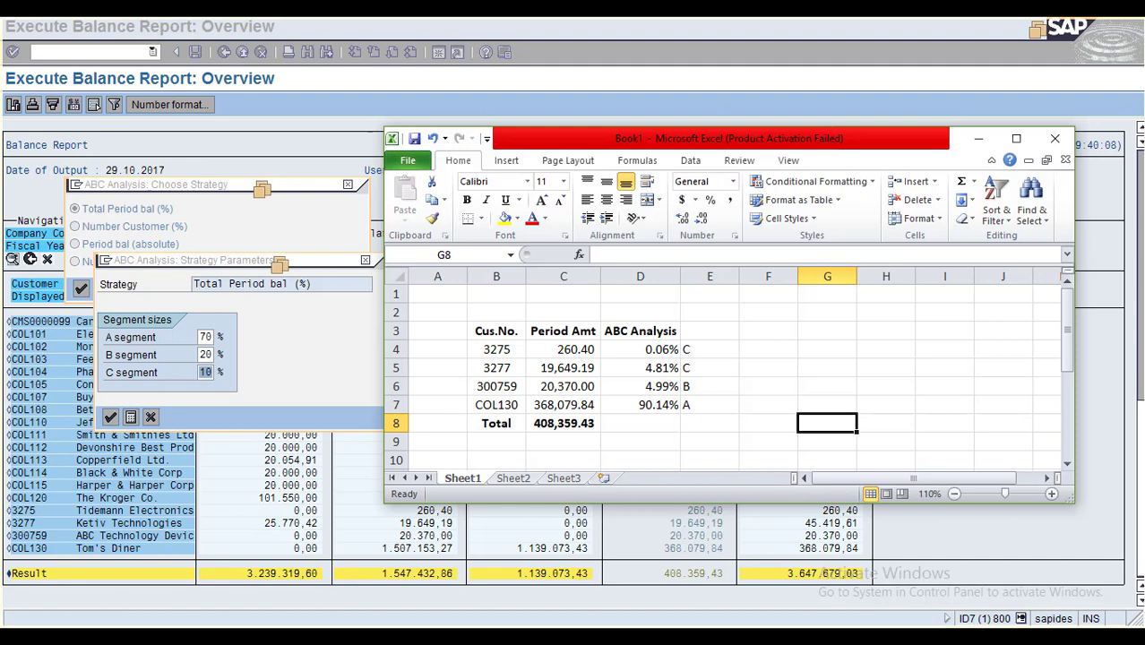
Switch to SAP's ABC strategy parameters and set the segment sizes to 90% for A, 9% for B and 1% for C.
{"action": "key", "text": "alt+Tab"}
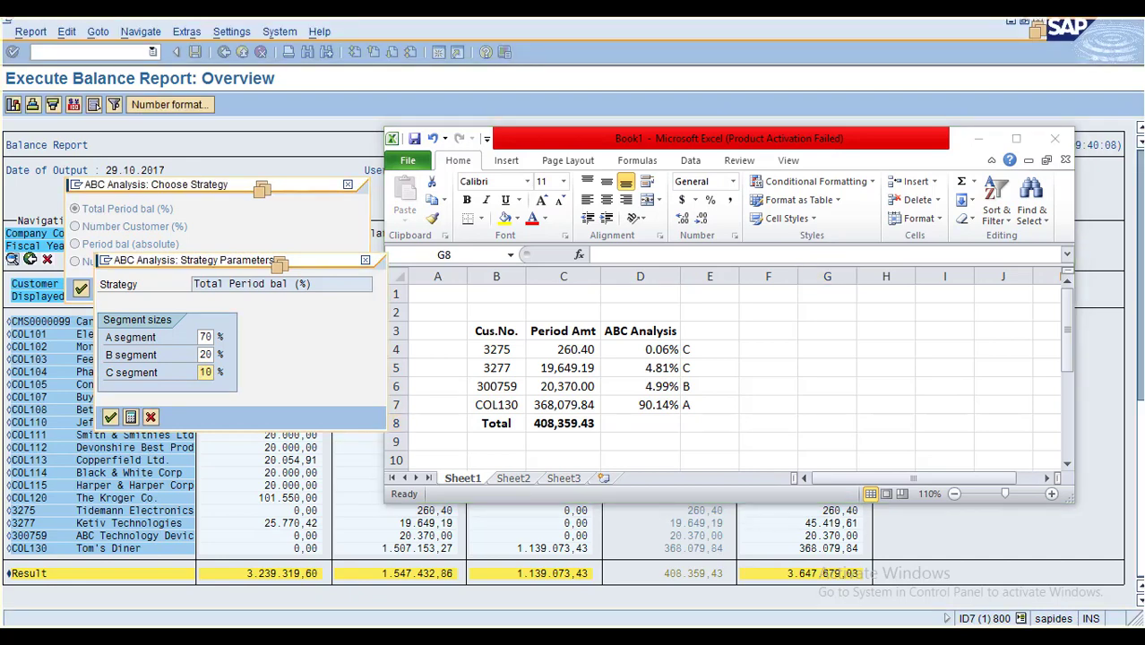
{"action": "double_click", "coordinate": [205, 372]}
{"action": "key", "text": "shift+Tab"}
{"action": "key", "text": "Tab"}
{"action": "type", "text": "1"}
{"action": "key", "text": "shift+Tab"}
{"action": "type", "text": "29"}
{"action": "key", "text": "Delete"}
{"action": "left_click_drag", "start_coordinate": [213, 337], "coordinate": [199, 337]}
{"action": "type", "text": "90"}
Switch to the Excel workbook and compare the percentages in D4:D7 with the group letters in column E.
{"action": "left_click", "coordinate": [641, 350]}
{"action": "left_click_drag", "start_coordinate": [640, 349], "coordinate": [641, 405]}
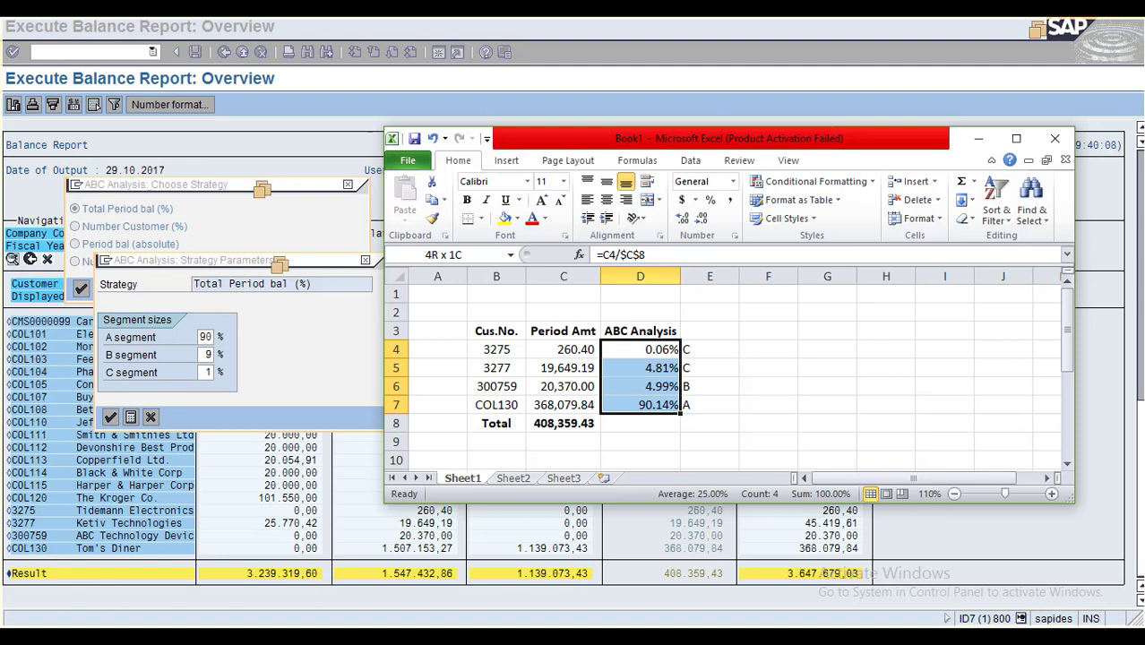
{"action": "left_click", "coordinate": [710, 368]}
{"action": "left_click", "coordinate": [709, 386]}
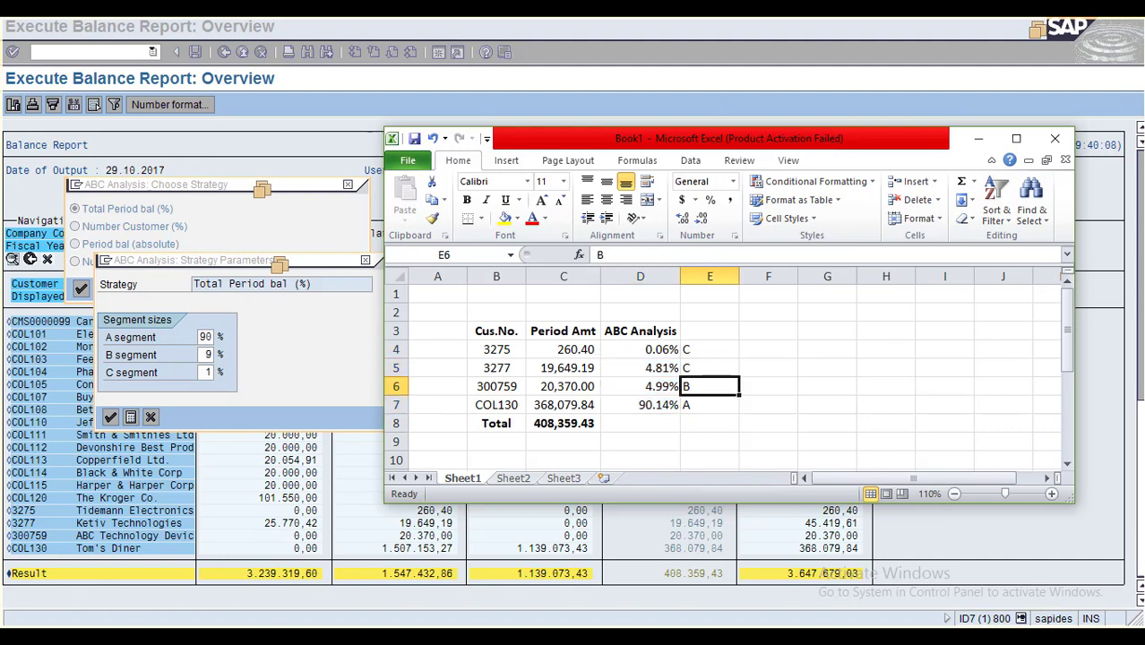
Change the group letter in E5 to B.
{"action": "left_click", "coordinate": [709, 369]}
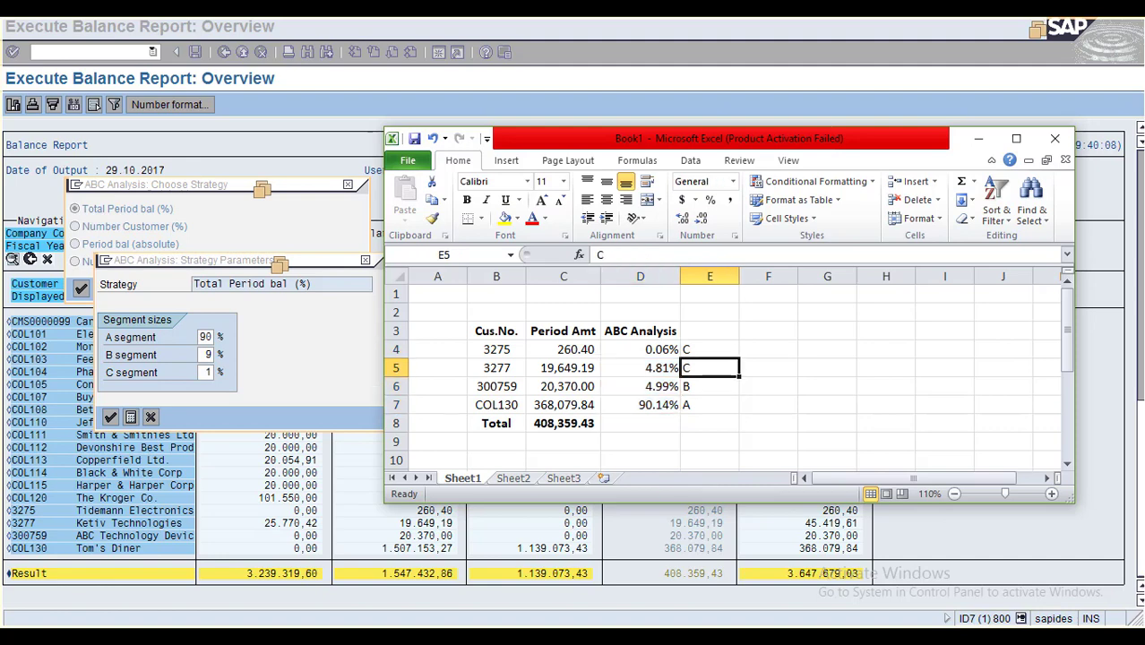
{"action": "type", "text": "B"}
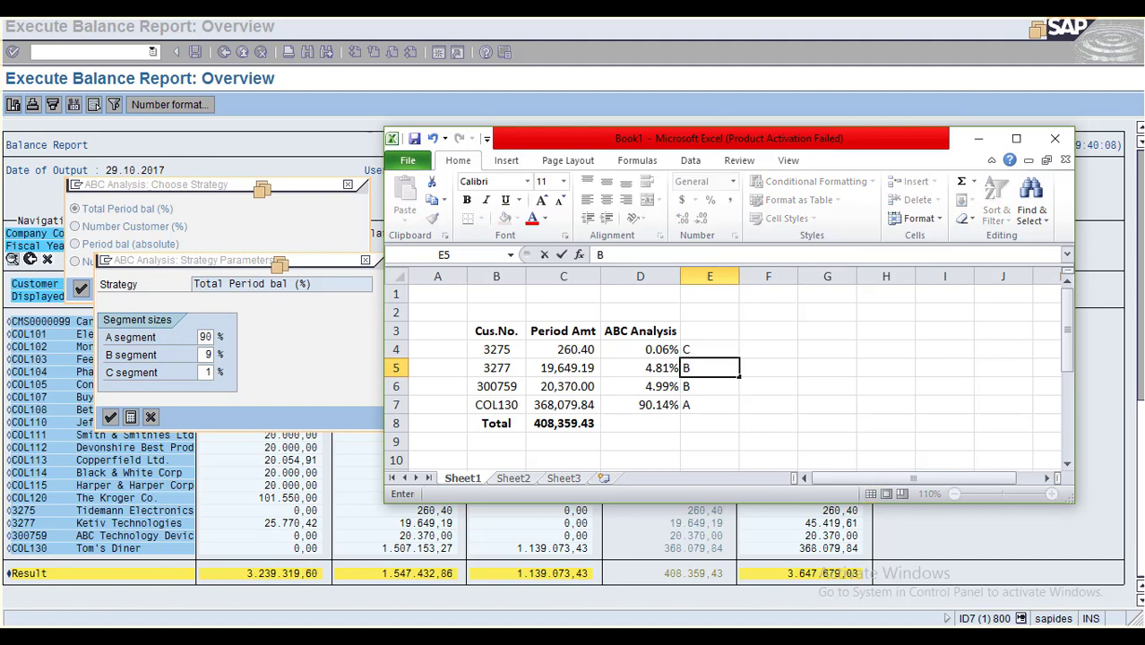
{"action": "key", "text": "Return"}
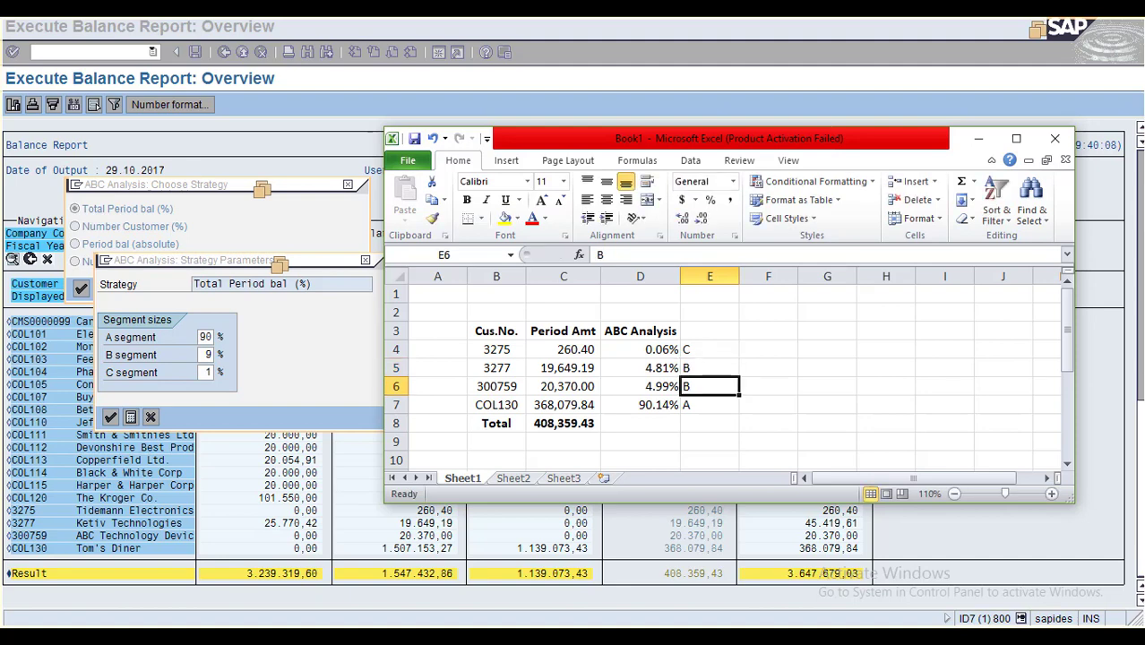
Switch to SAP's ABC strategy parameters and check the sum of the A, B and C segment sizes.
{"action": "key", "text": "alt+Tab"}
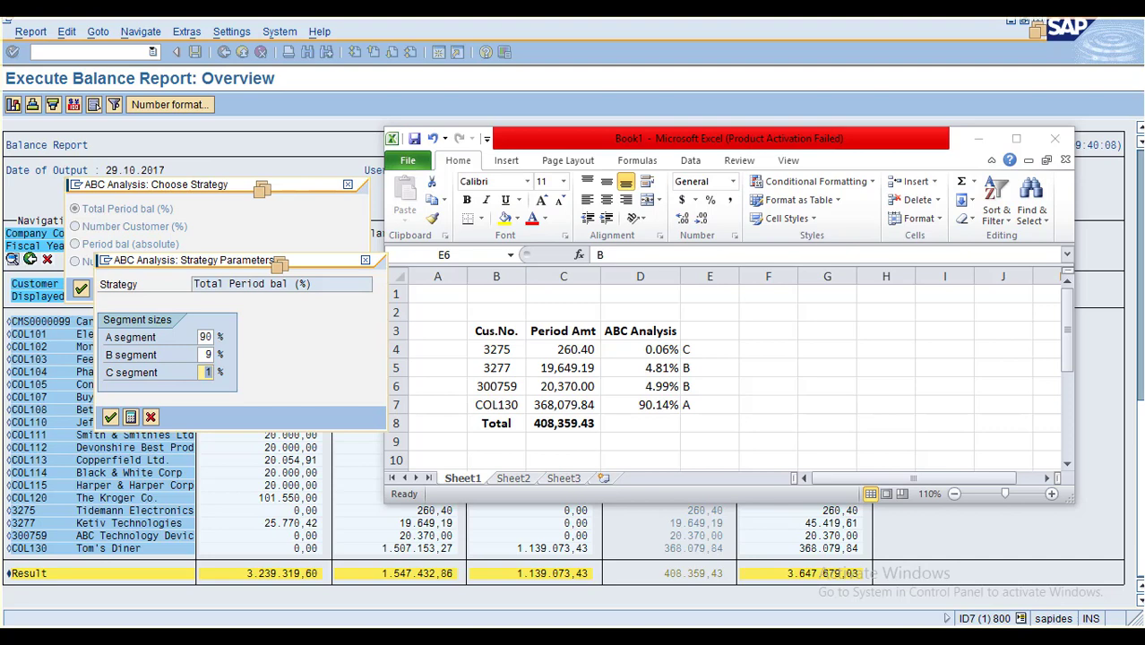
{"action": "left_click", "coordinate": [208, 355]}
{"action": "left_click", "coordinate": [205, 337]}
{"action": "left_click", "coordinate": [131, 418]}
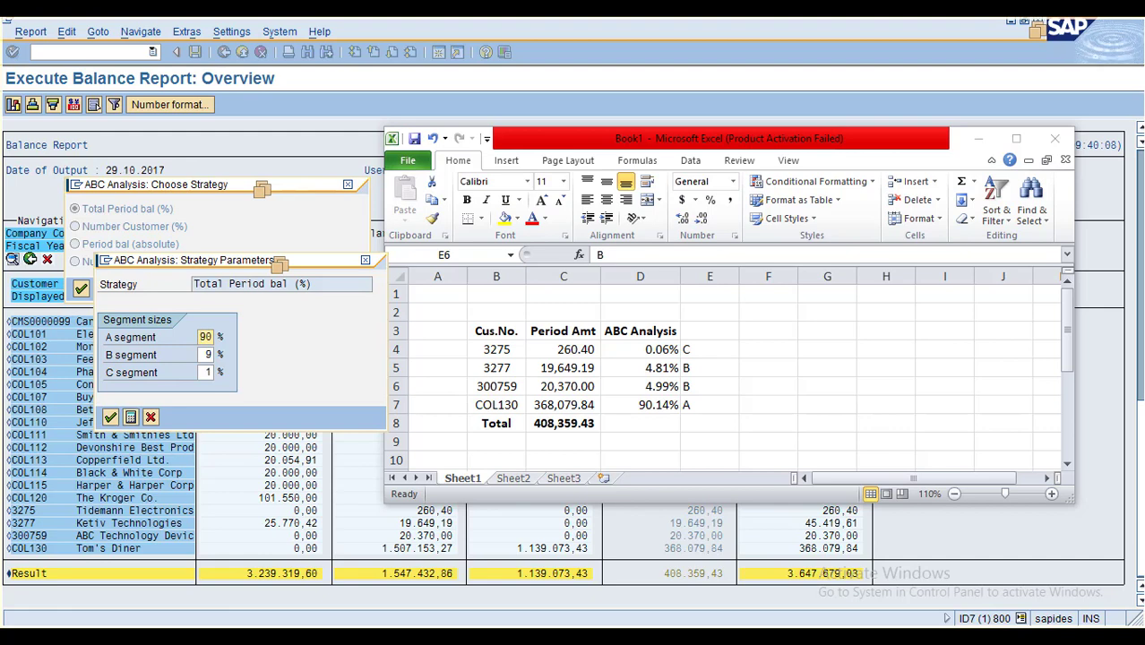
Try a C segment size of 2% and check whether the segment sizes are accepted.
{"action": "double_click", "coordinate": [208, 373]}
{"action": "type", "text": "2"}
{"action": "left_click", "coordinate": [131, 417]}
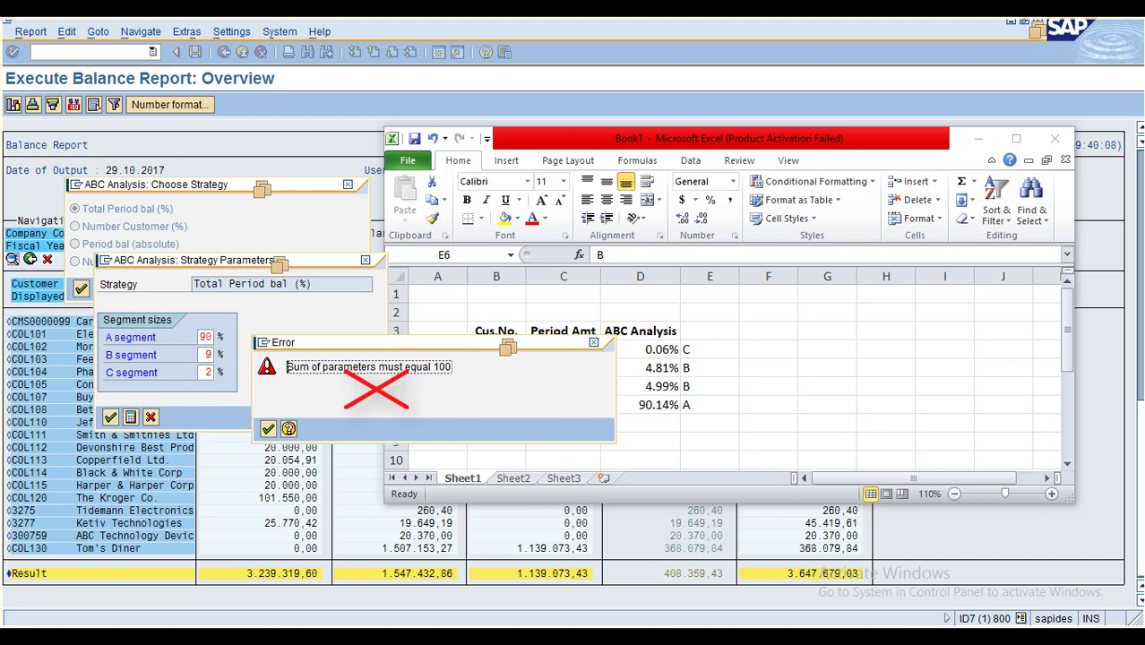
{"action": "key", "text": "shift+Right"}
{"action": "key", "text": "shift+Right"}
{"action": "key", "text": "shift+Right"}
{"action": "key", "text": "shift+Right"}
{"action": "key", "text": "shift+Right"}
{"action": "key", "text": "shift+Right"}
{"action": "key", "text": "shift+Right"}
{"action": "key", "text": "shift+Right"}
{"action": "key", "text": "shift+Right"}
{"action": "key", "text": "shift+Right"}
{"action": "key", "text": "shift+Right"}
{"action": "key", "text": "shift+Right"}
{"action": "key", "text": "shift+Right"}
{"action": "key", "text": "shift+Right"}
{"action": "key", "text": "shift+Right"}
{"action": "key", "text": "shift+Right"}
{"action": "key", "text": "shift+Right"}
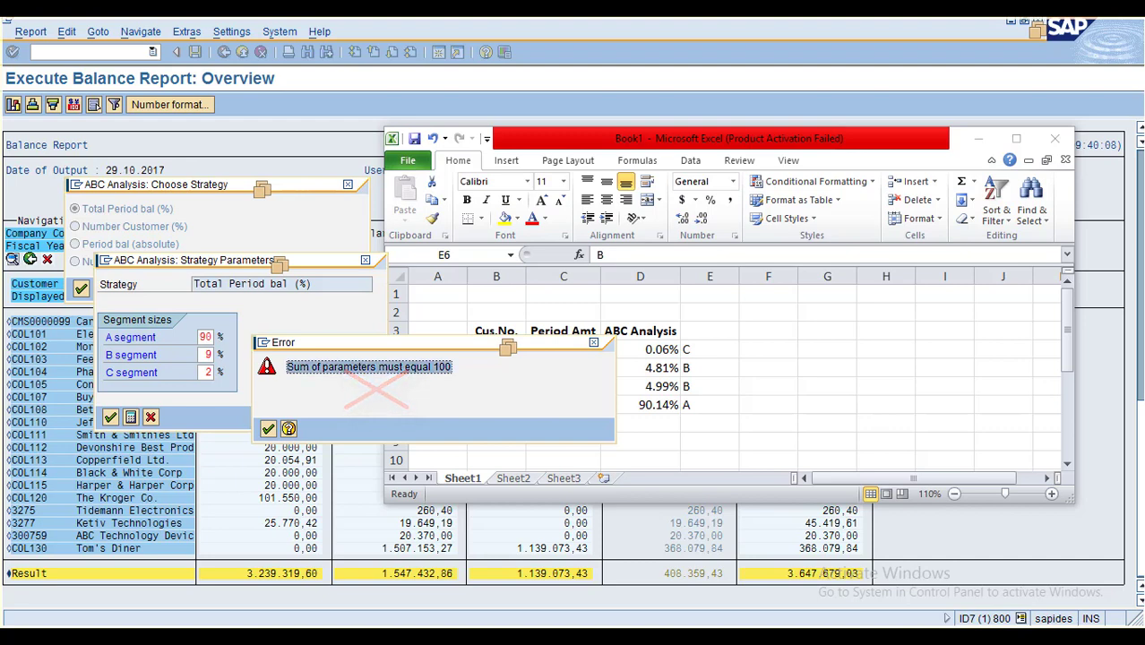
{"action": "left_click", "coordinate": [268, 429]}
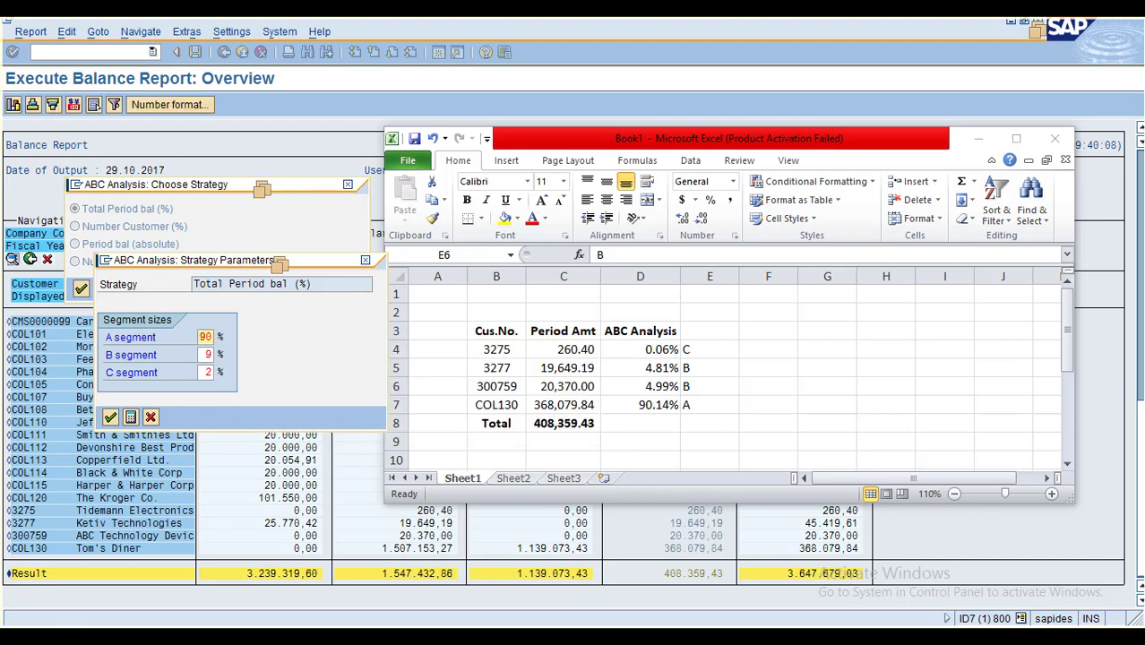
Set the C segment size to 1% and run the ABC analysis.
{"action": "type", "text": "1"}
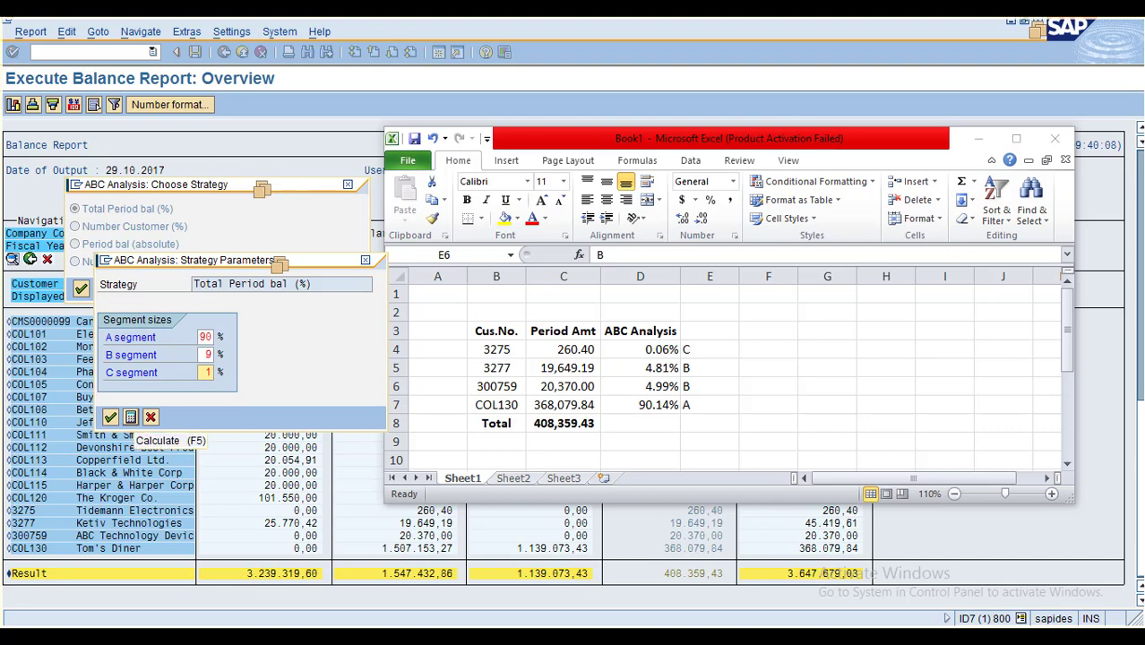
{"action": "left_click", "coordinate": [110, 418]}
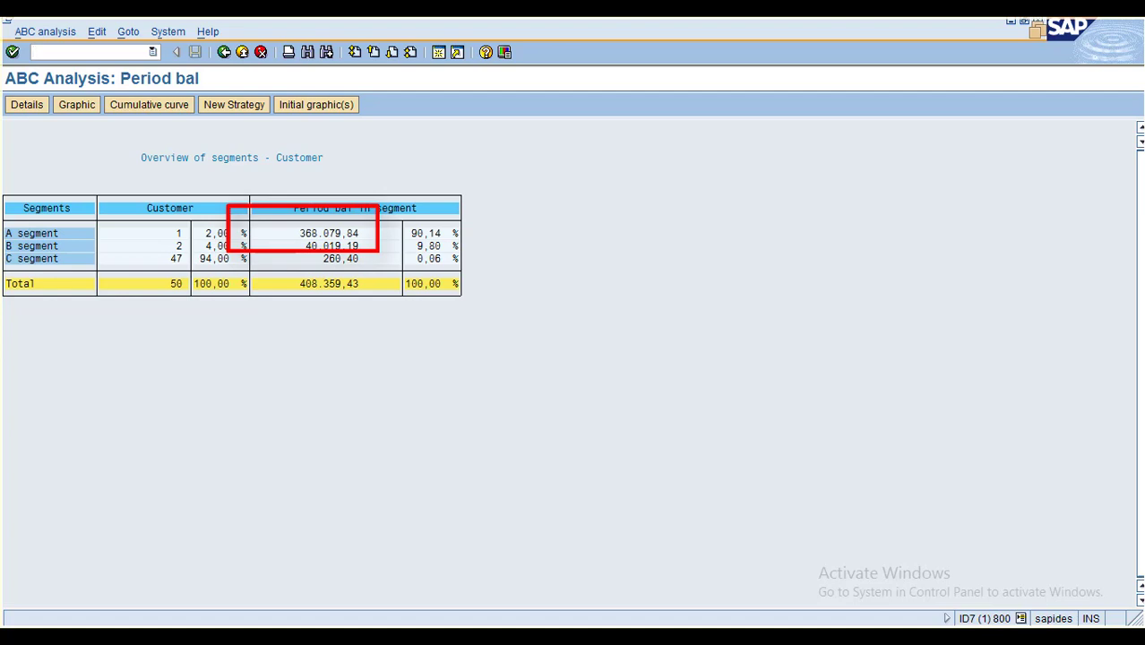
Switch to the Excel workbook and move its window clear of SAP's segment overview table.
{"action": "key", "text": "alt+Tab"}
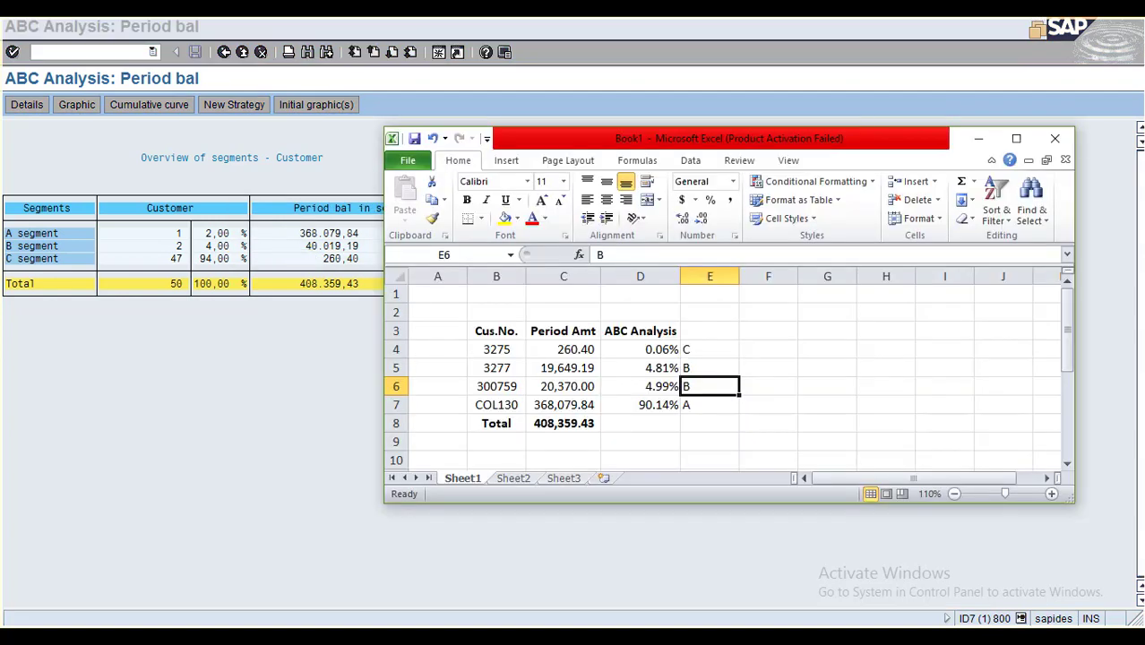
{"action": "left_click", "coordinate": [768, 369]}
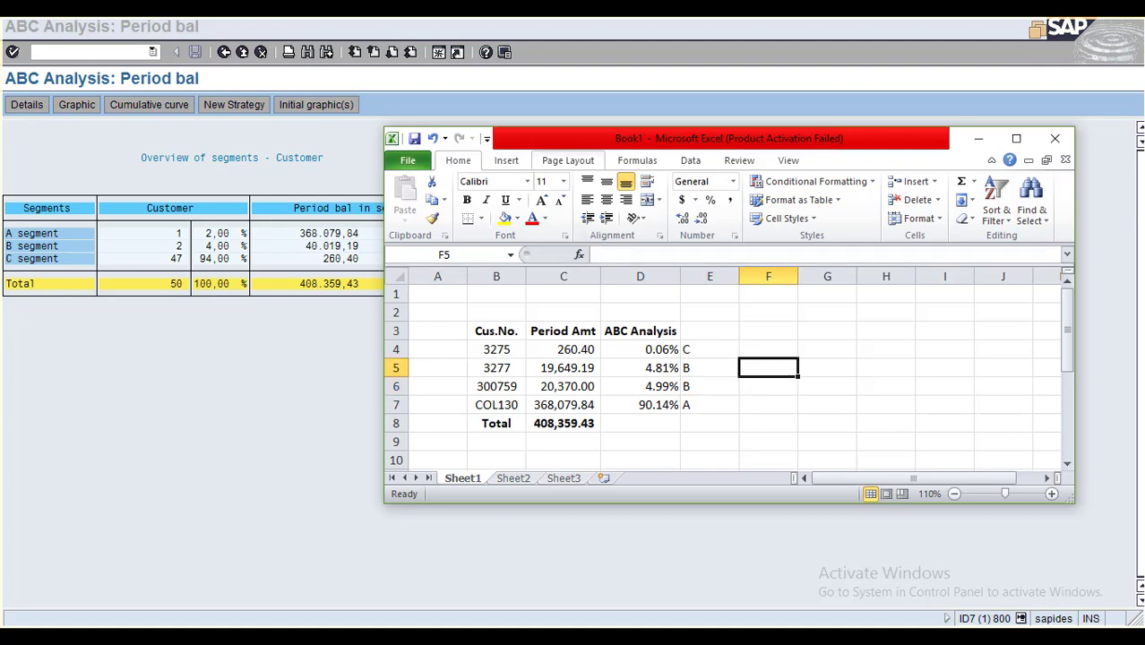
{"action": "left_click_drag", "start_coordinate": [590, 137], "coordinate": [703, 116]}
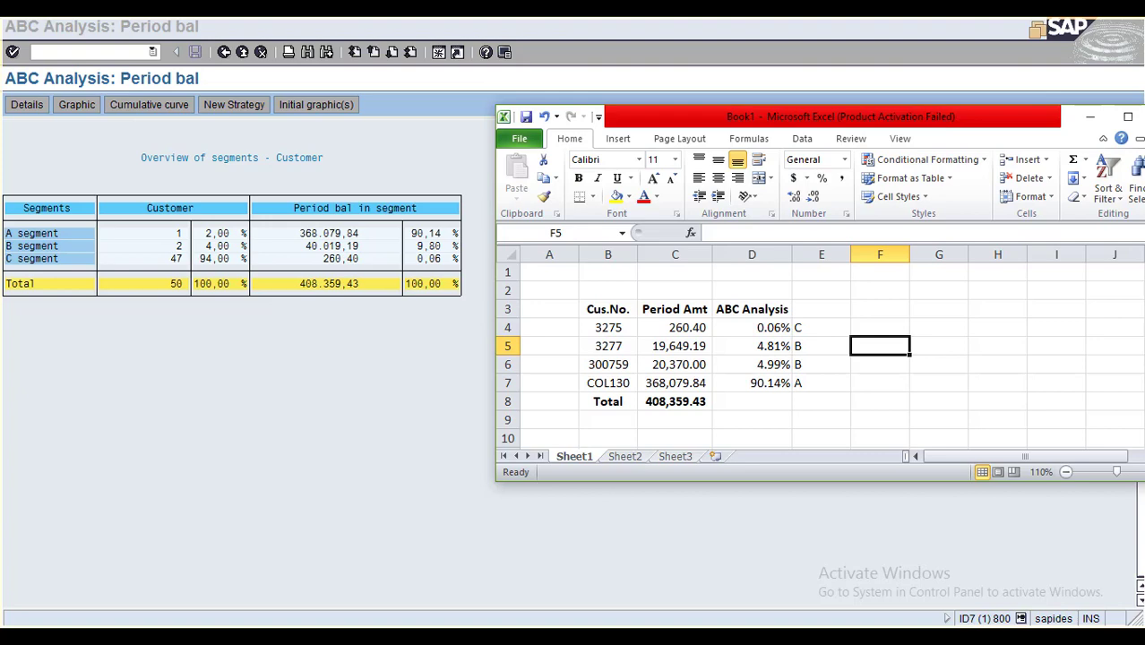
Compare the period amounts in C4:C7 with the A, B and C segment balances in SAP's overview.
{"action": "left_click", "coordinate": [822, 383]}
{"action": "left_click", "coordinate": [675, 383]}
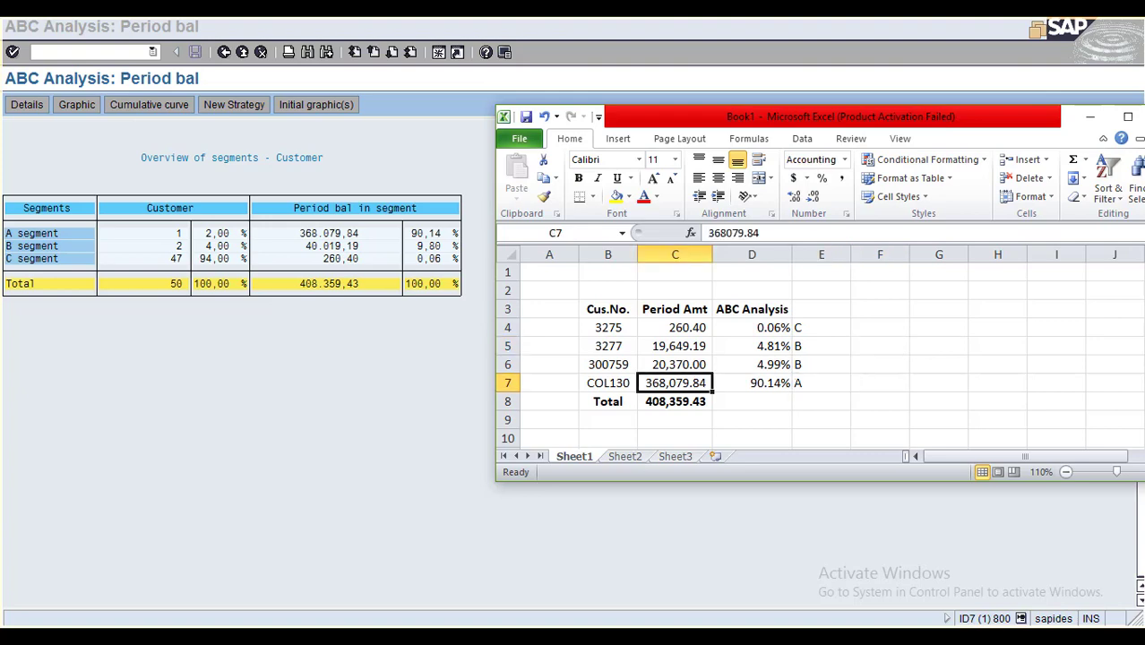
{"action": "left_click_drag", "start_coordinate": [675, 346], "coordinate": [675, 364]}
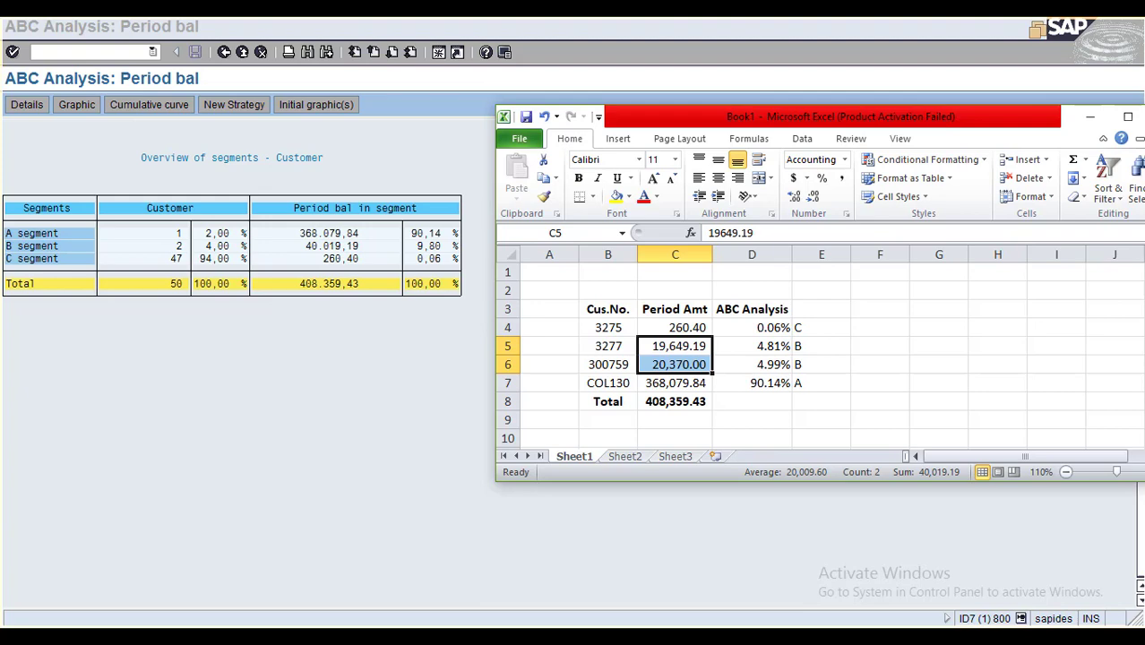
{"action": "left_click", "coordinate": [675, 328]}
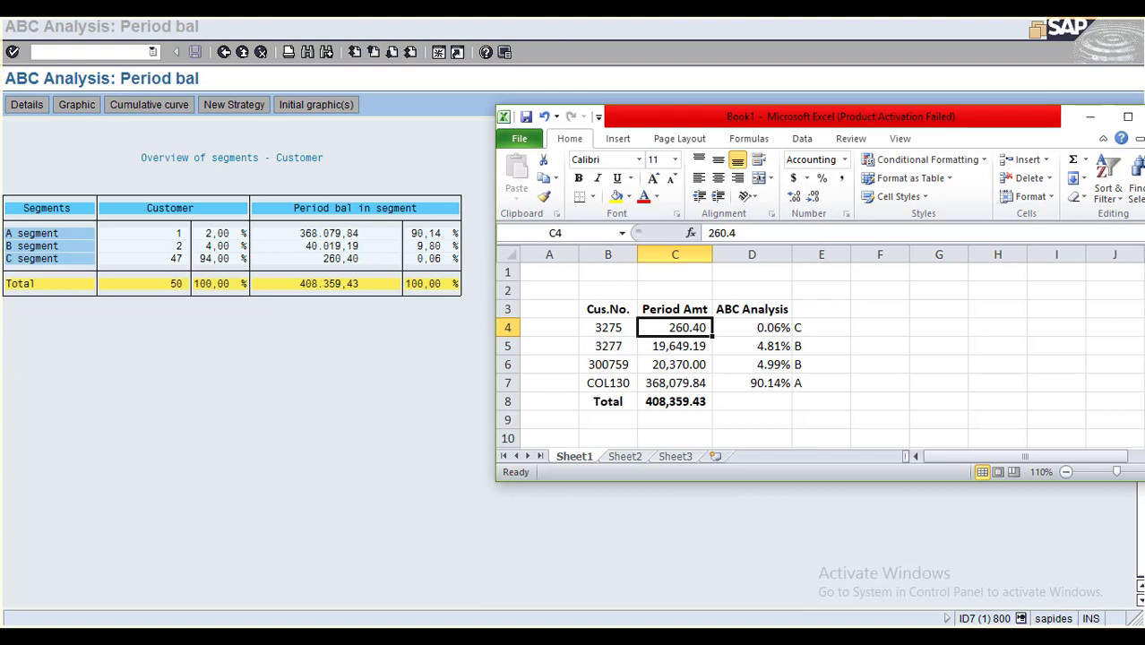
Examine the share formula in D4 and the period amounts in C4:C7 it draws on.
{"action": "left_click", "coordinate": [675, 365]}
{"action": "left_click", "coordinate": [751, 328]}
{"action": "left_click", "coordinate": [758, 233]}
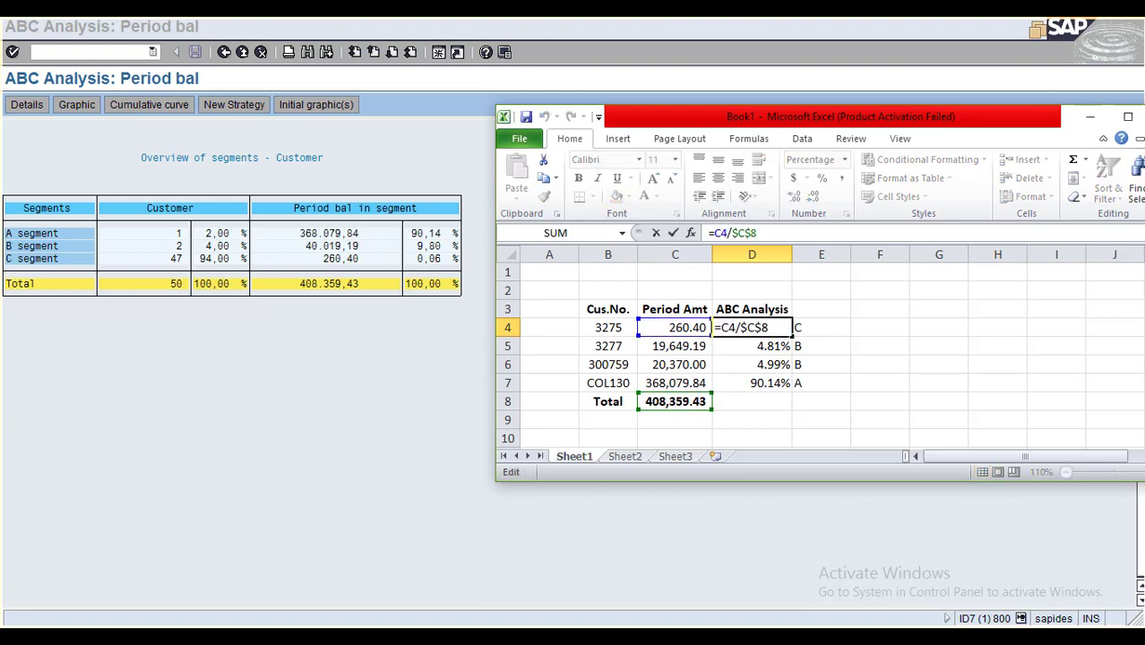
{"action": "left_click", "coordinate": [752, 420]}
{"action": "left_click", "coordinate": [675, 309]}
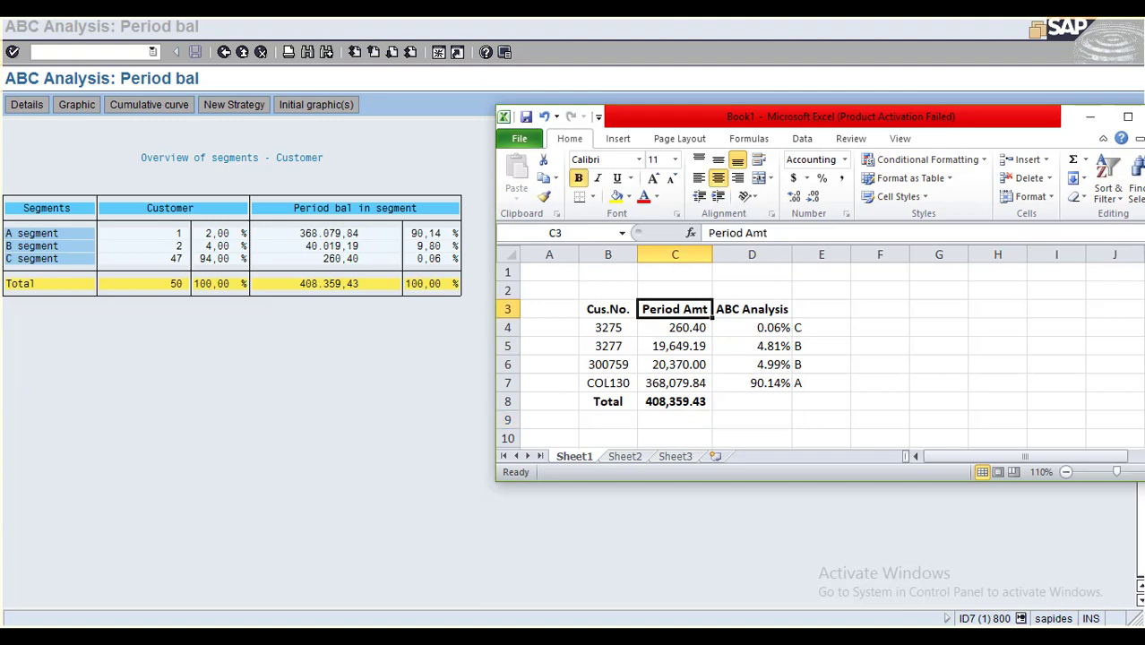
{"action": "left_click_drag", "start_coordinate": [675, 327], "coordinate": [675, 382]}
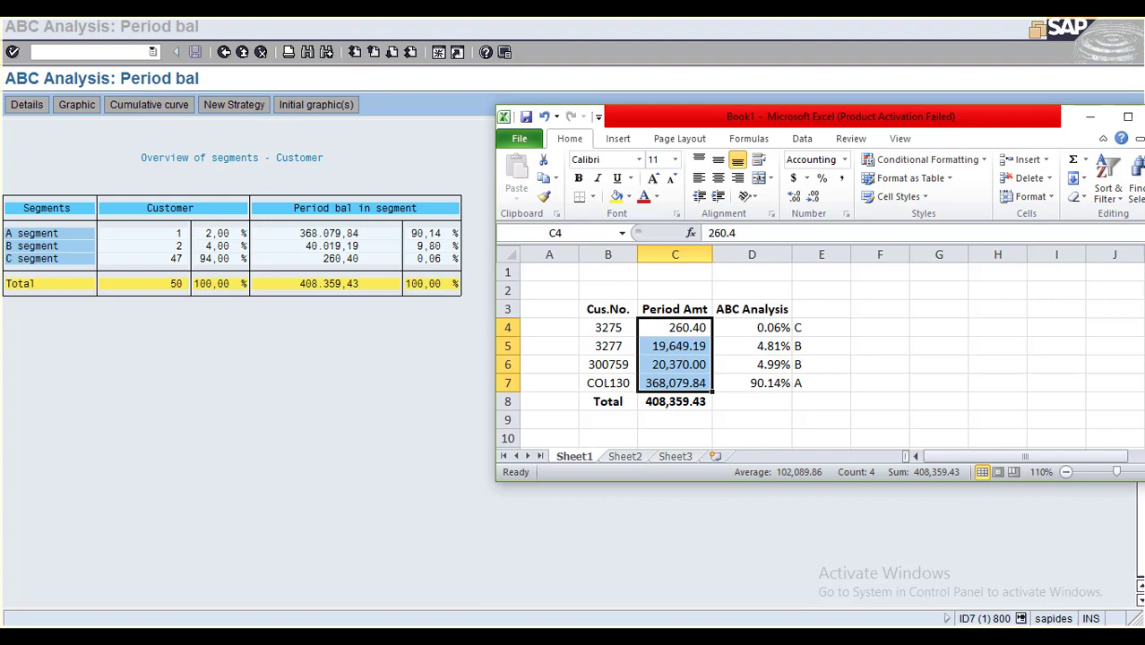
{"action": "left_click", "coordinate": [752, 402]}
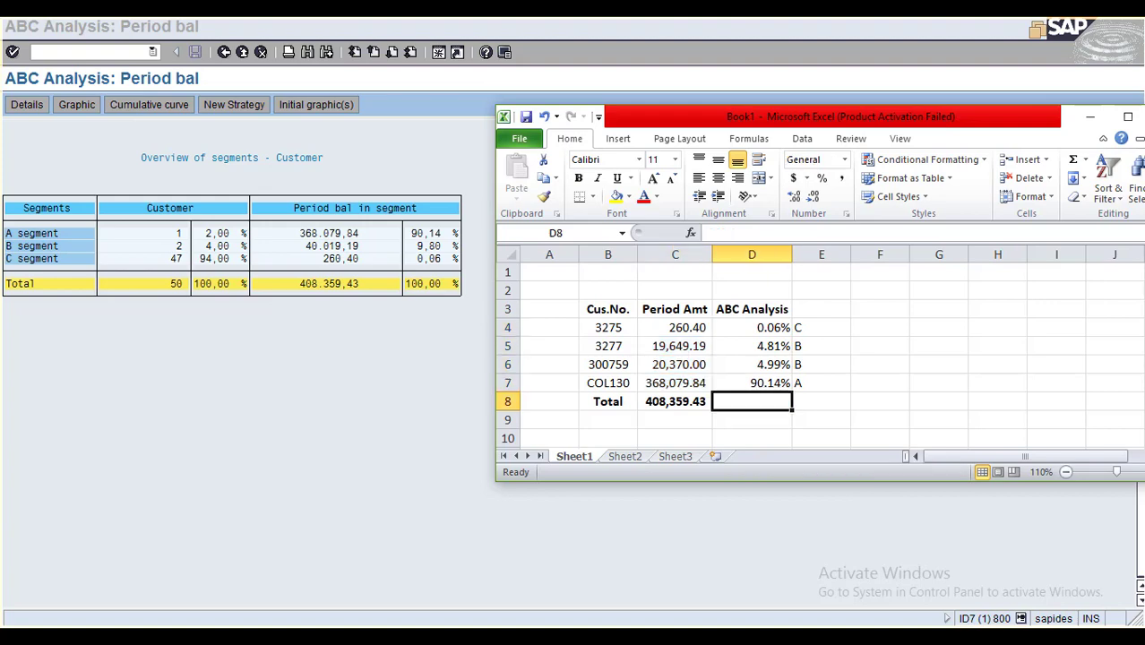
Compare the amounts in C5:C7 and the combined percentages in D5:D6 with SAP's A and B segments.
{"action": "left_click", "coordinate": [675, 384]}
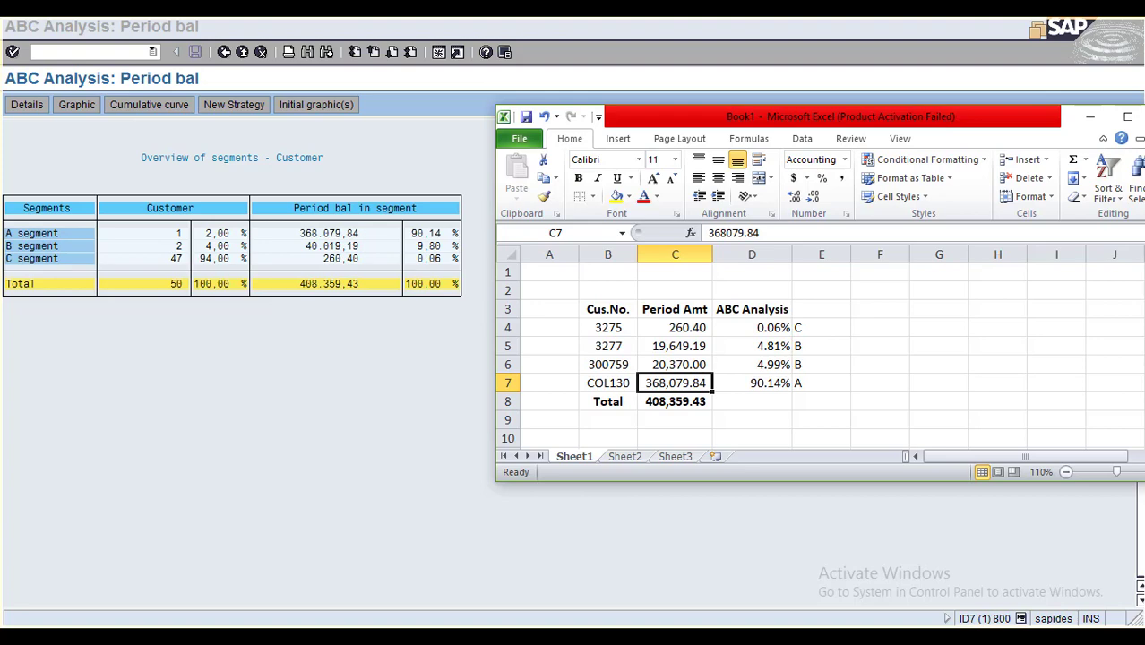
{"action": "left_click", "coordinate": [675, 346]}
{"action": "left_click_drag", "start_coordinate": [675, 346], "coordinate": [675, 364]}
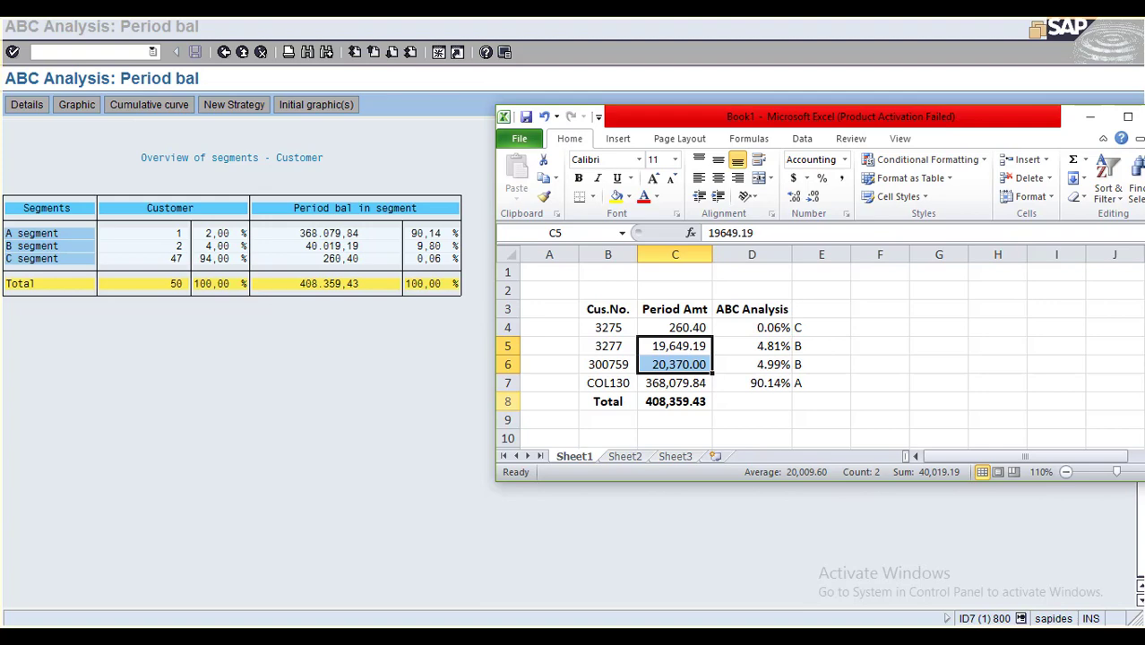
{"action": "left_click", "coordinate": [609, 347]}
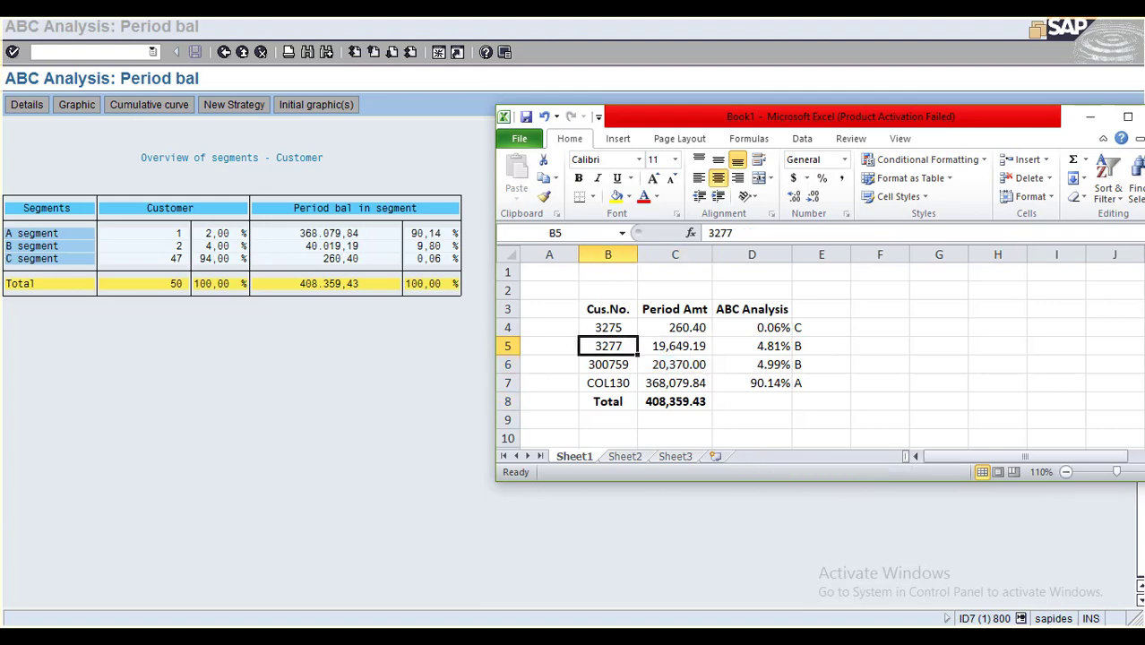
{"action": "left_click_drag", "start_coordinate": [762, 346], "coordinate": [762, 365]}
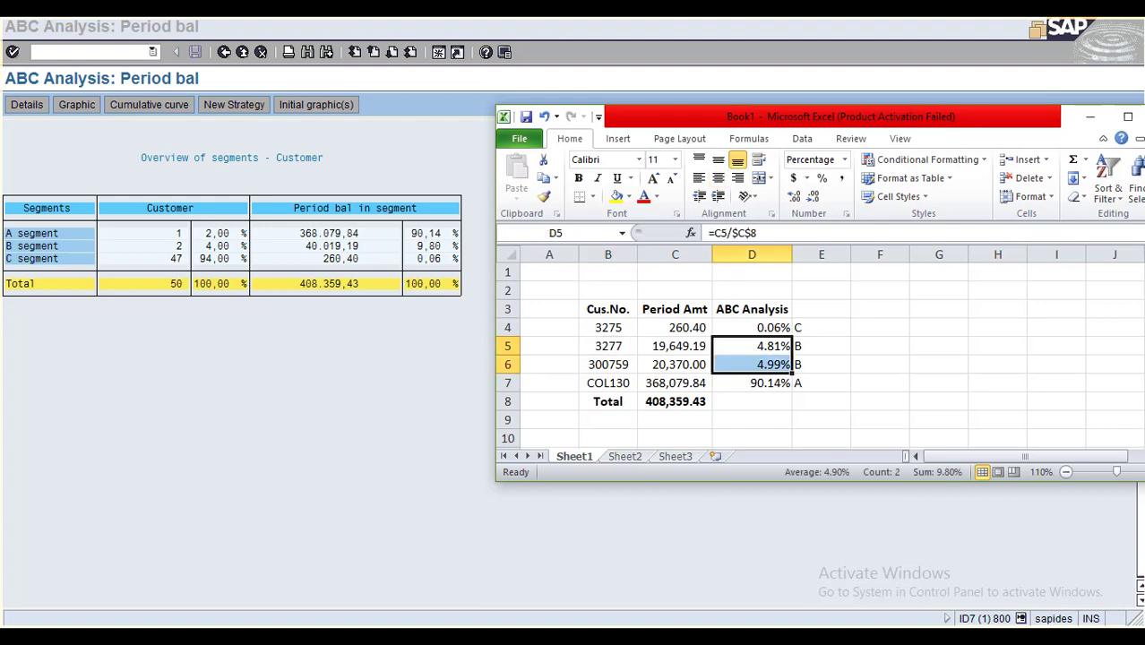
Enter the heading Segment in E3 and make it bold.
{"action": "left_click", "coordinate": [822, 309]}
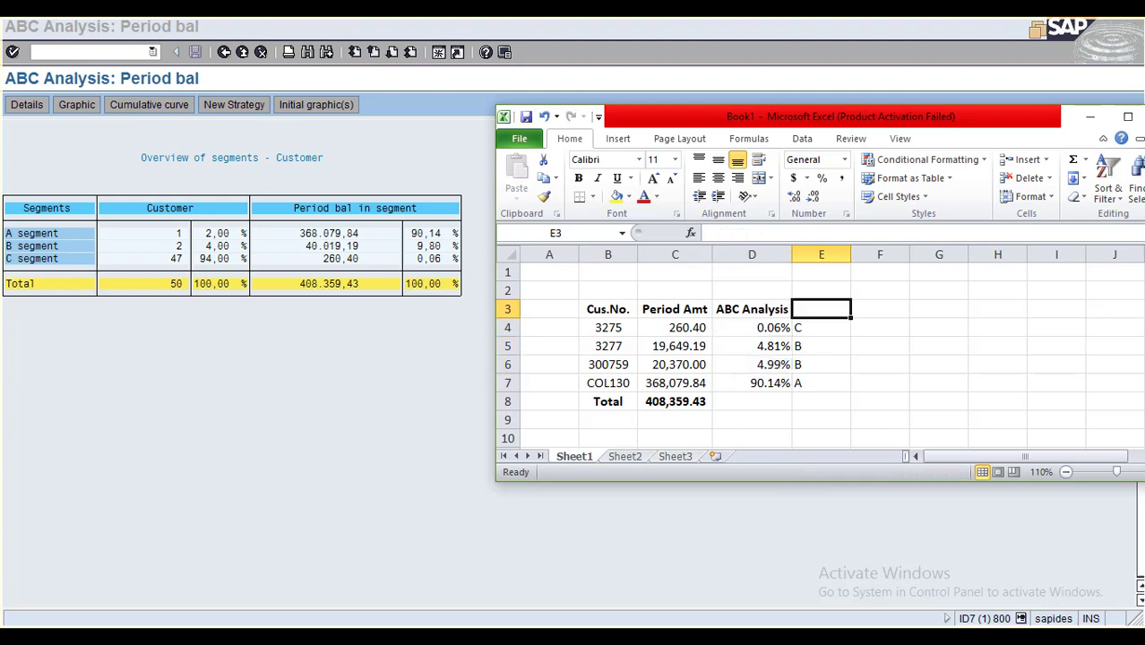
{"action": "type", "text": "Segment"}
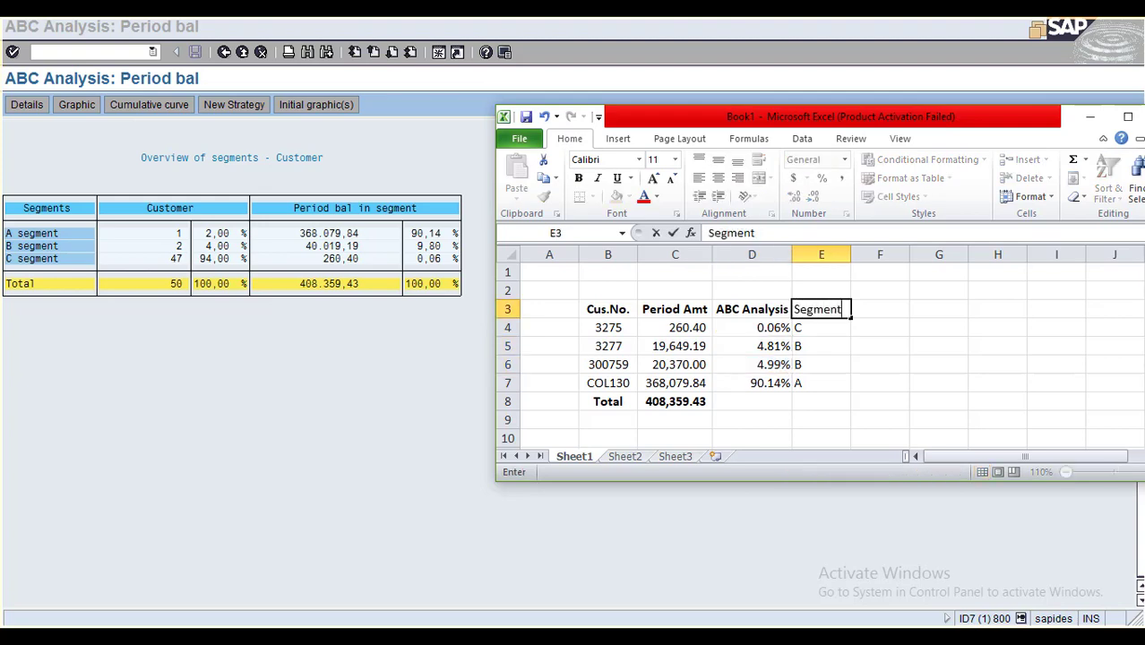
{"action": "key", "text": "Return"}
{"action": "left_click", "coordinate": [822, 309]}
{"action": "key", "text": "ctrl+b"}
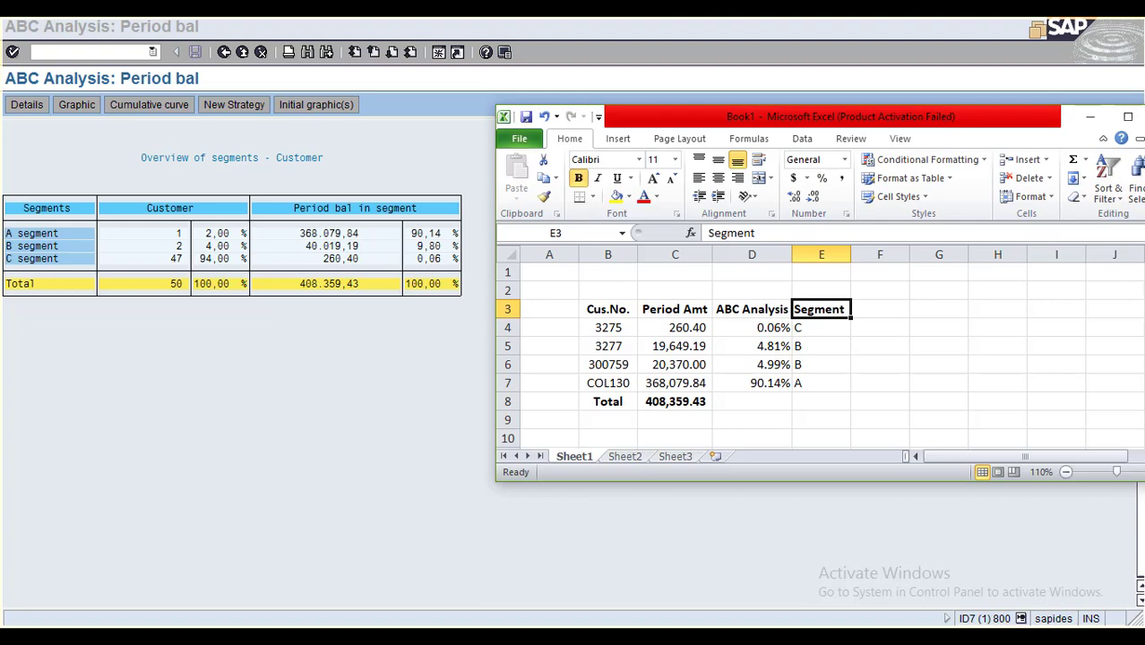
Review the segment letters in E4, E5 and E7 against SAP's segment overview.
{"action": "left_click", "coordinate": [822, 346]}
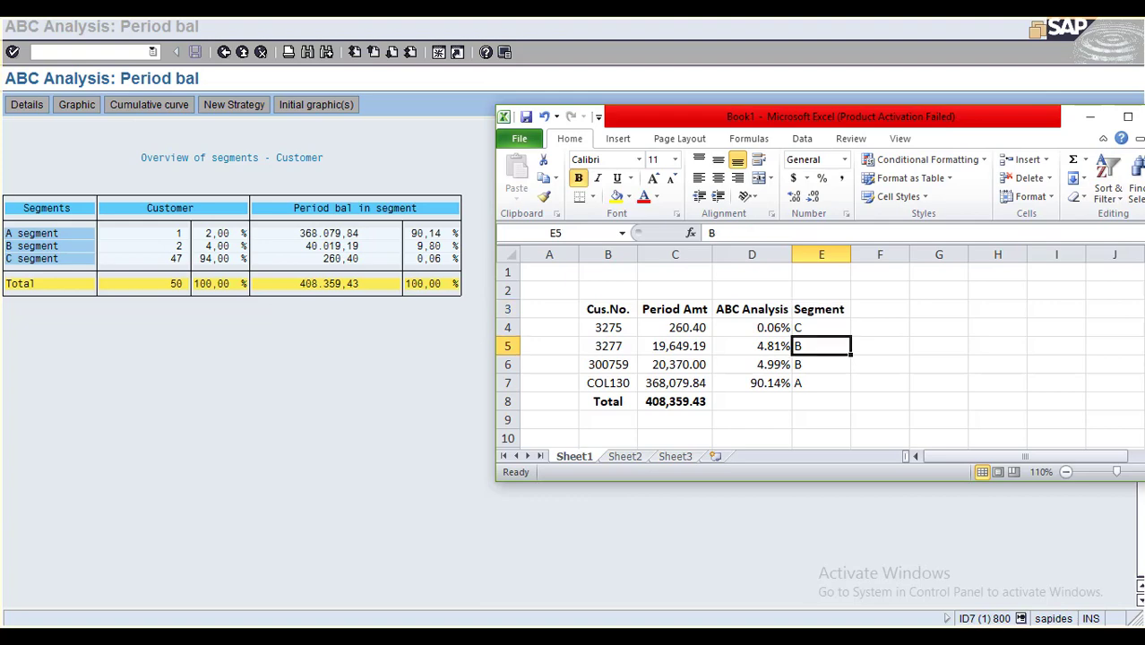
{"action": "left_click", "coordinate": [822, 384]}
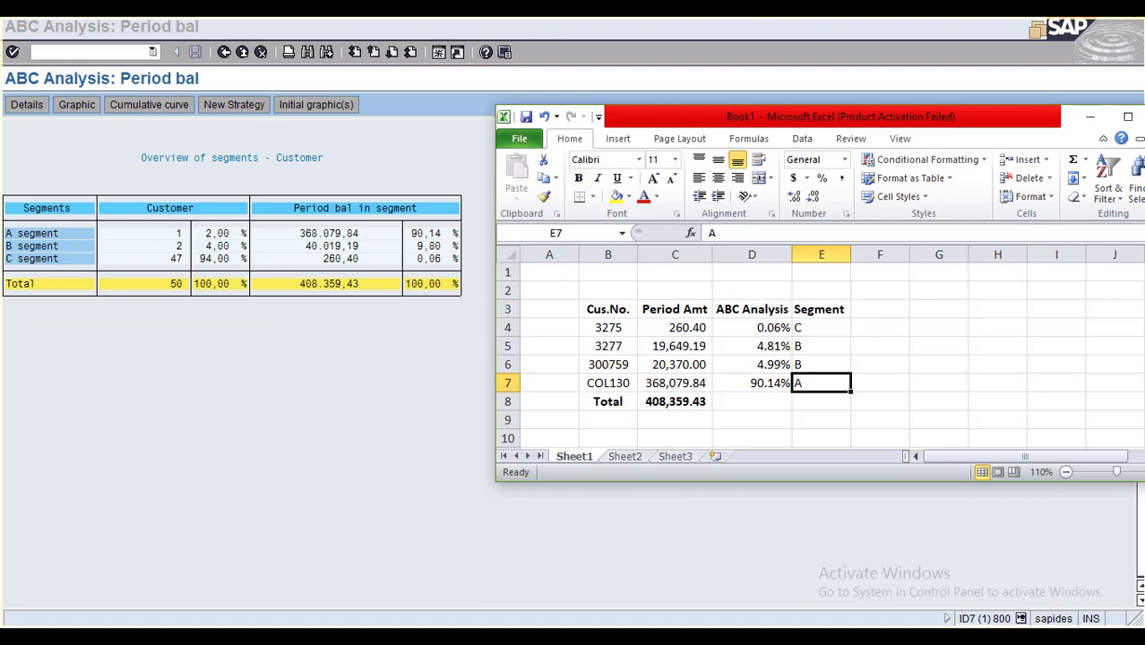
{"action": "left_click", "coordinate": [822, 328]}
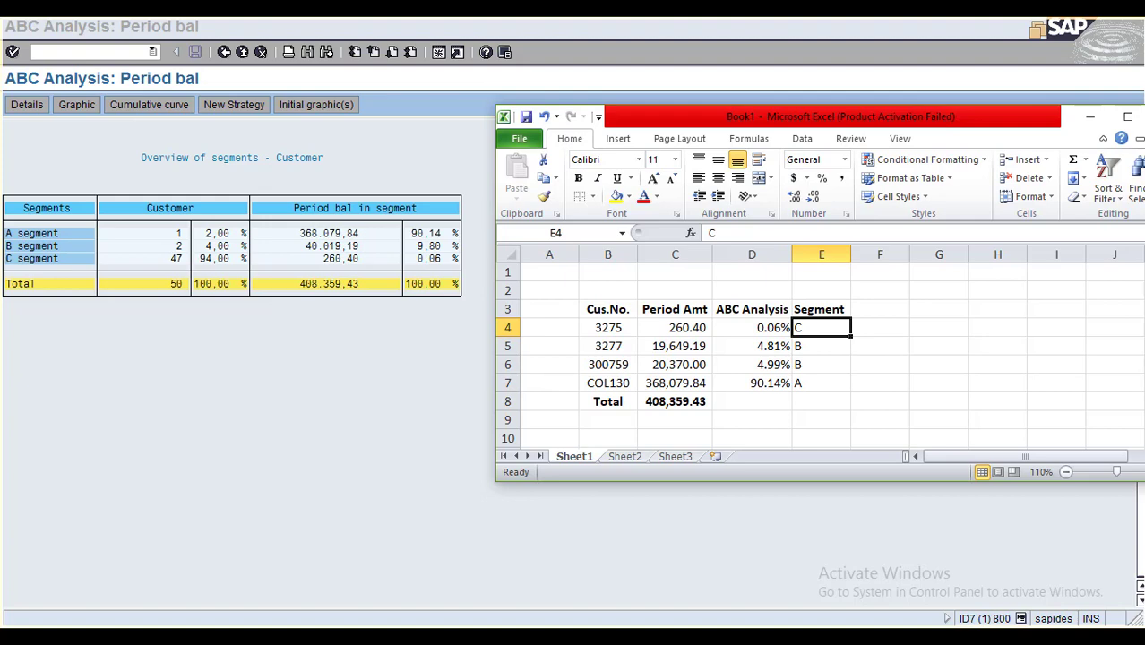
Switch to SAP and rerun the ABC analysis with a new Total Period bal (%) strategy of 70% A, 20% B and 10% C.
{"action": "key", "text": "alt+Tab"}
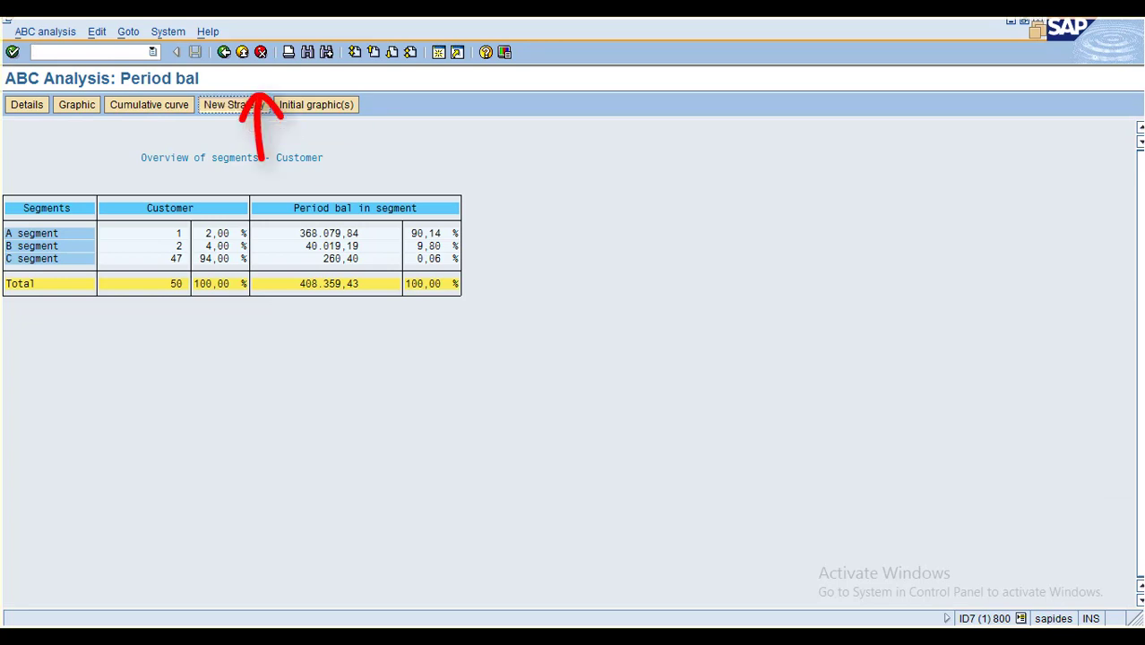
{"action": "left_click", "coordinate": [254, 105]}
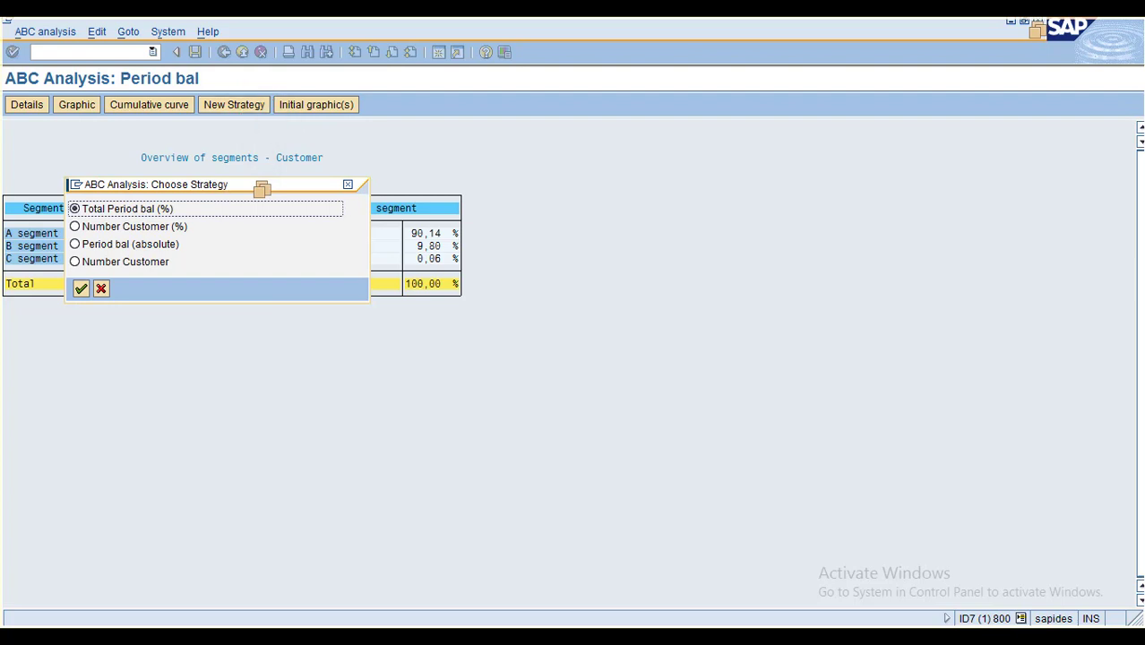
{"action": "key", "text": "Return"}
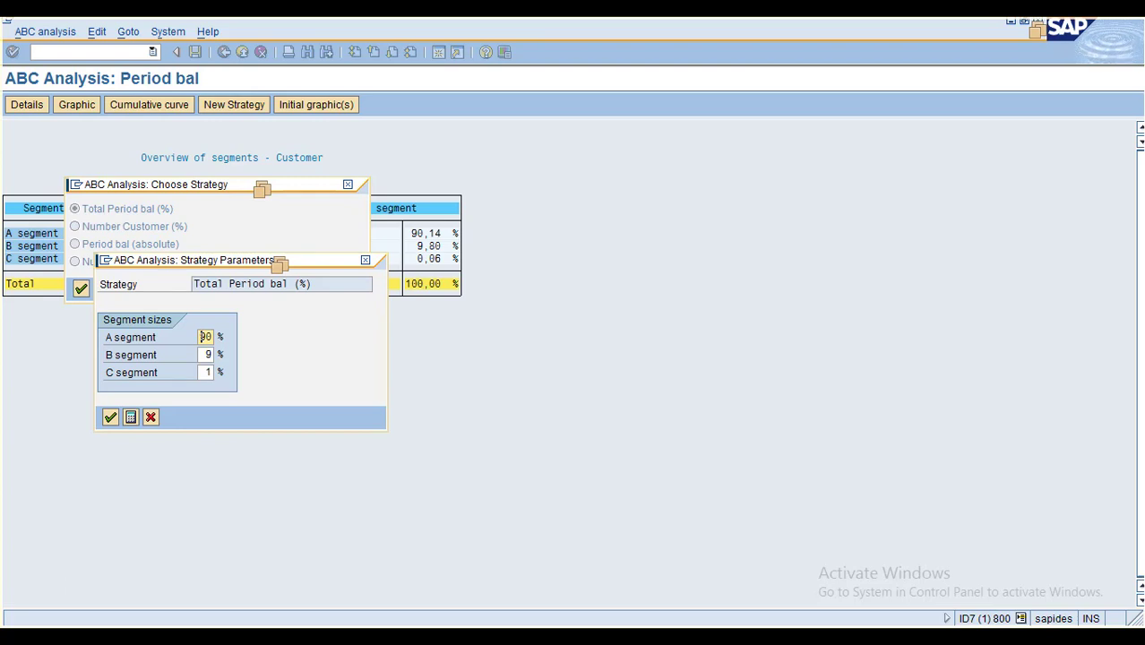
{"action": "double_click", "coordinate": [202, 337]}
{"action": "type", "text": "70"}
{"action": "key", "text": "Tab"}
{"action": "type", "text": "20"}
{"action": "key", "text": "Tab"}
{"action": "type", "text": "10"}
{"action": "left_click", "coordinate": [111, 416]}
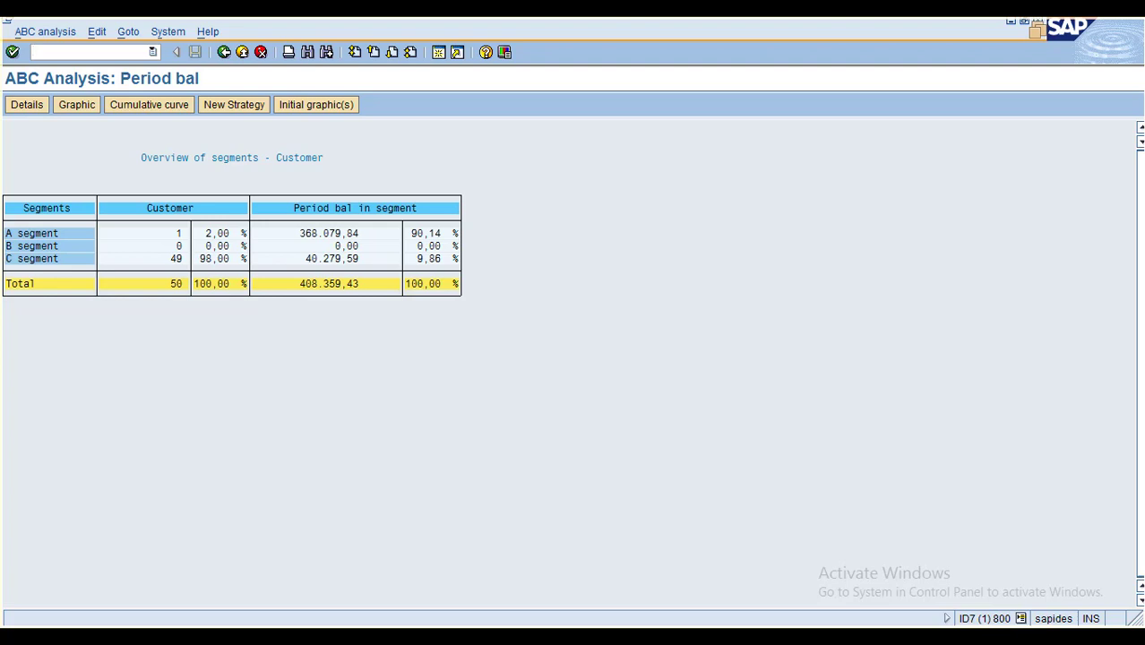
Switch to Excel and compare D7, the amounts in C5:C6 and the letter in E6 with SAP's new segment overview.
{"action": "key", "text": "alt+Tab"}
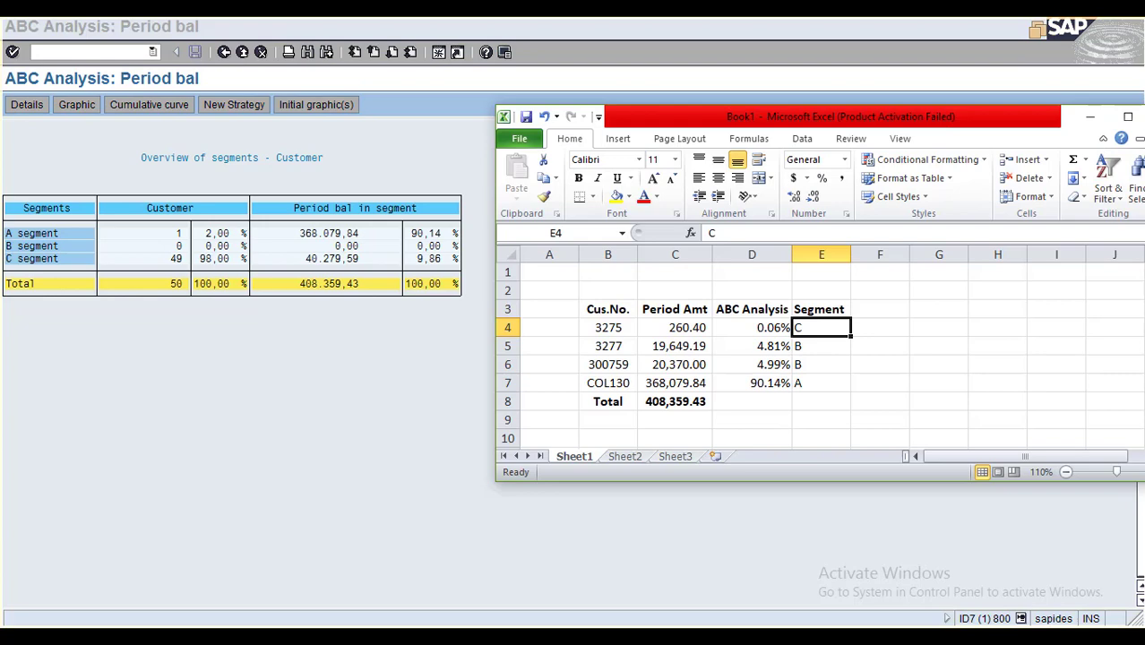
{"action": "left_click", "coordinate": [752, 383]}
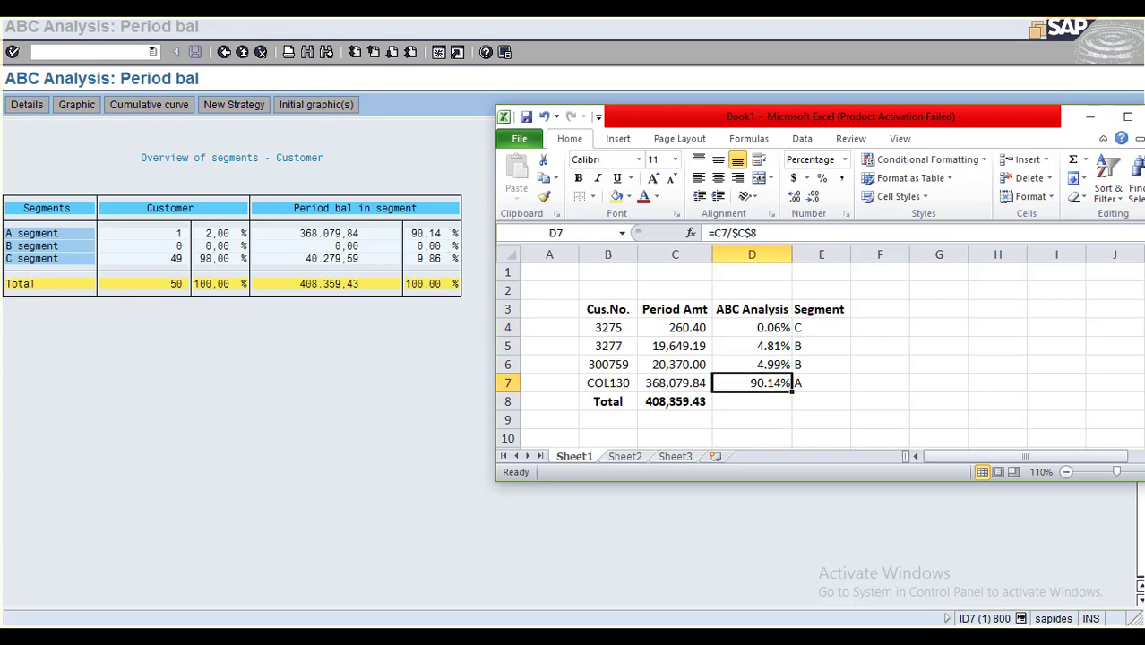
{"action": "left_click", "coordinate": [752, 420]}
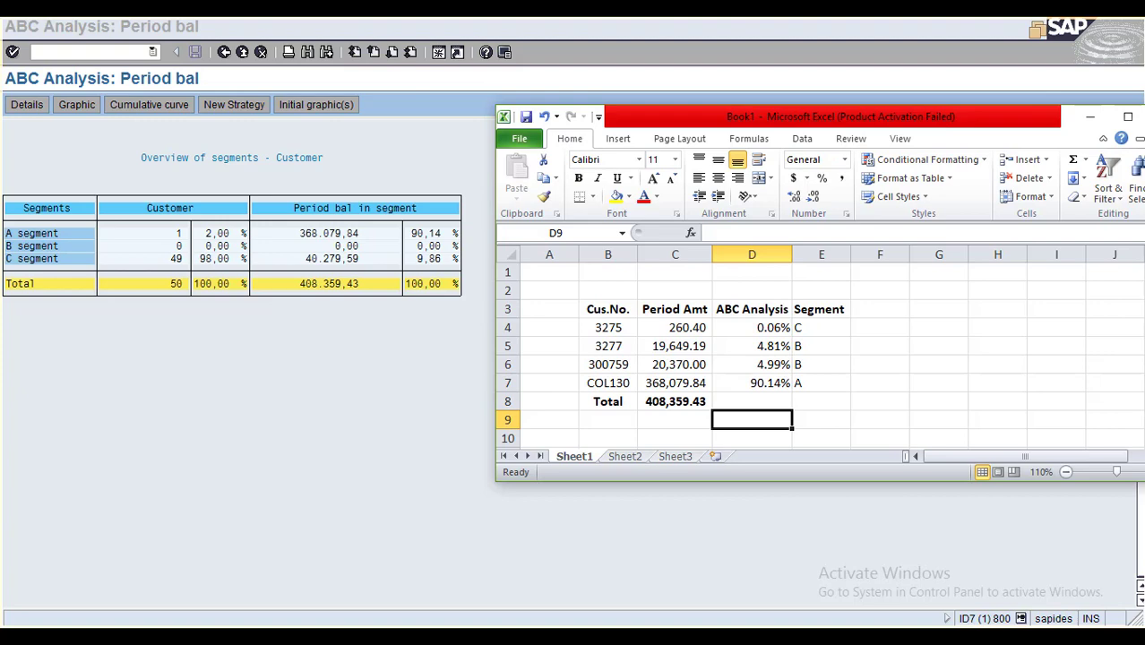
{"action": "left_click", "coordinate": [751, 384]}
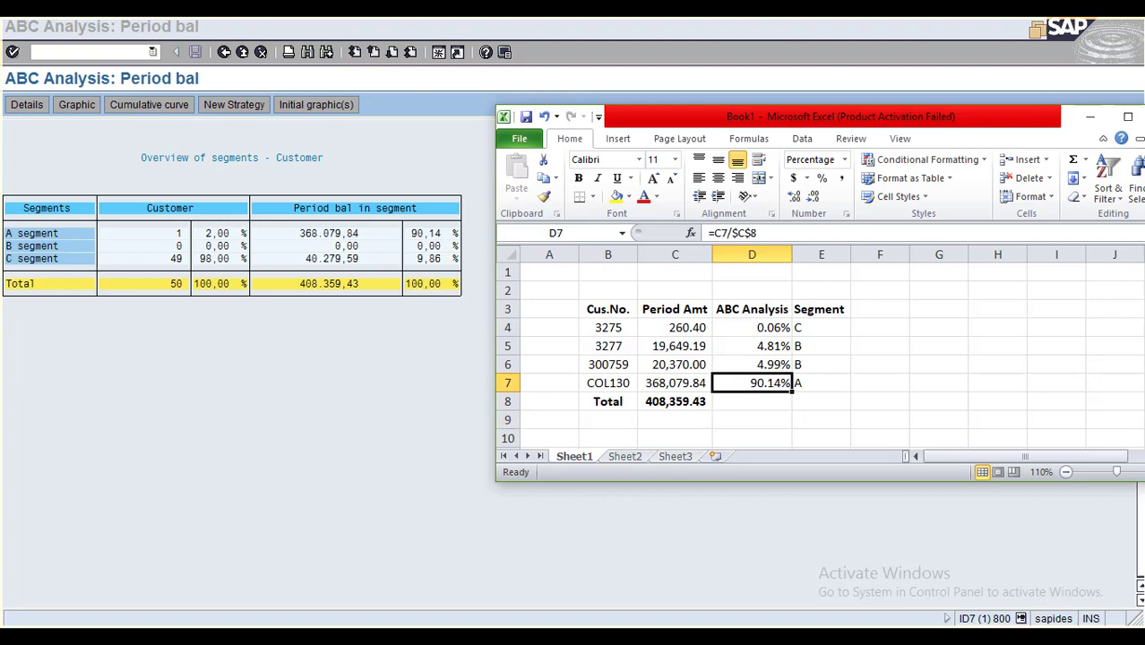
{"action": "left_click_drag", "start_coordinate": [675, 345], "coordinate": [678, 364]}
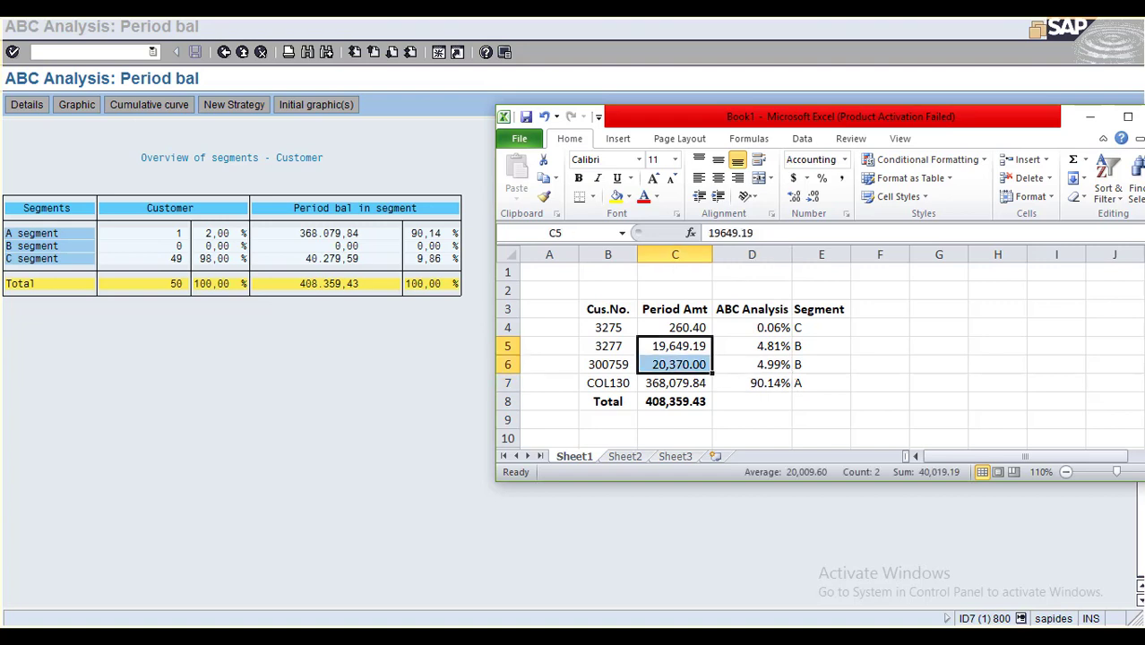
{"action": "left_click", "coordinate": [752, 383]}
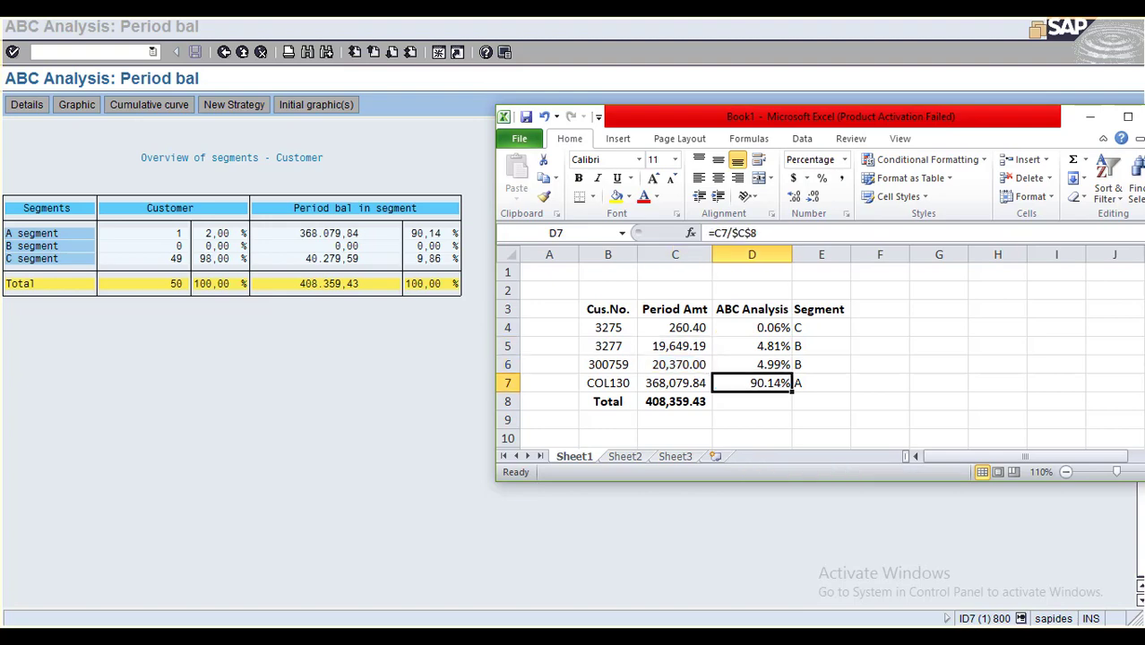
{"action": "left_click", "coordinate": [821, 365]}
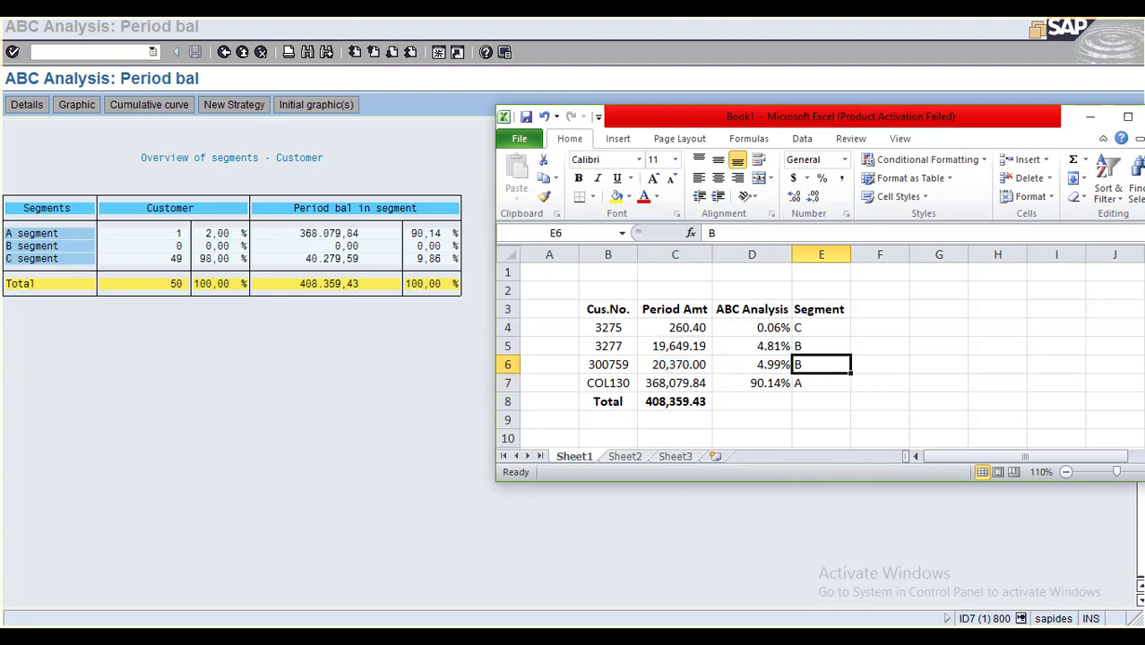
Compare the combined percentages in D4:D6 and amounts in C4:C6 with SAP's C segment, and recheck D7.
{"action": "left_click", "coordinate": [751, 328]}
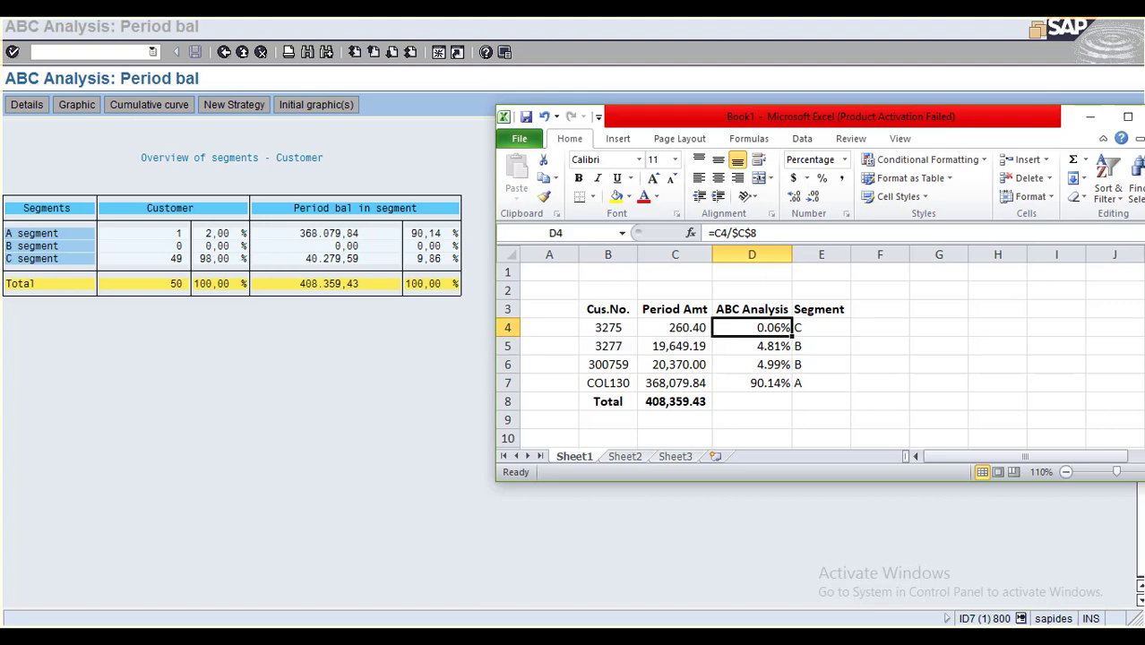
{"action": "left_click_drag", "start_coordinate": [751, 365], "coordinate": [752, 328]}
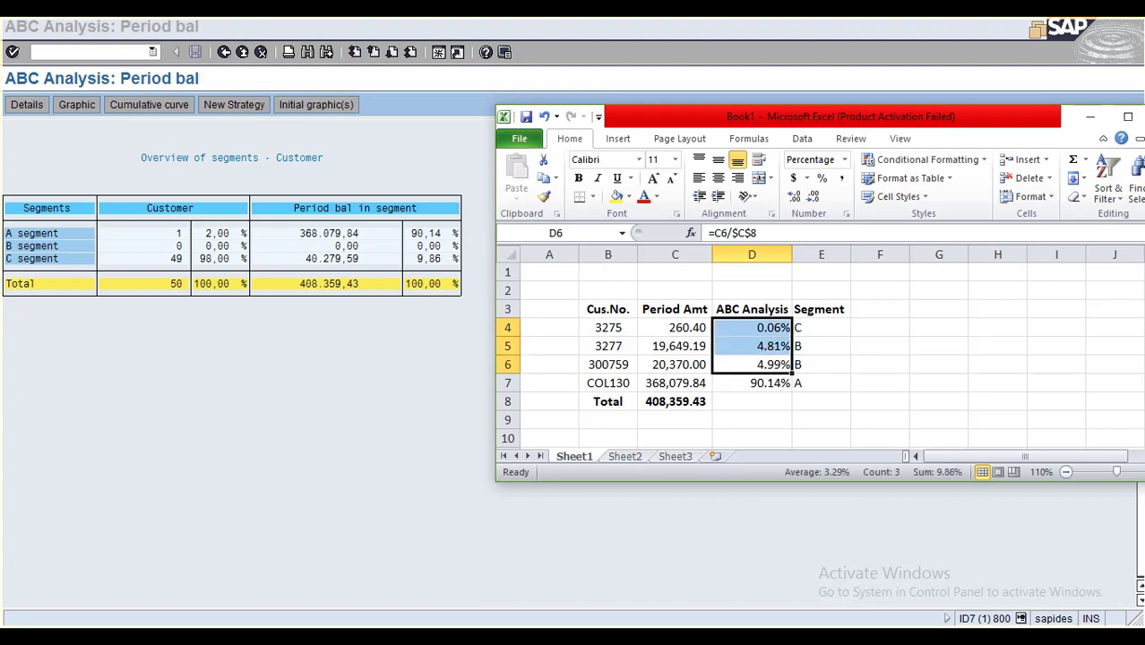
{"action": "left_click_drag", "start_coordinate": [676, 328], "coordinate": [675, 365]}
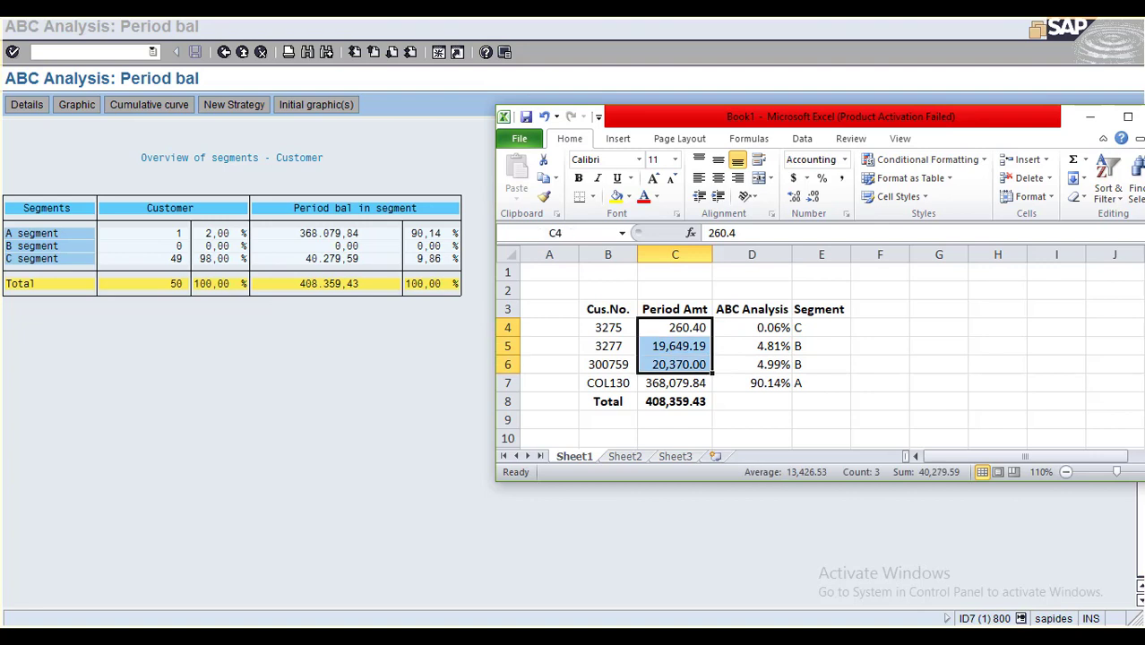
{"action": "left_click_drag", "start_coordinate": [752, 328], "coordinate": [752, 365]}
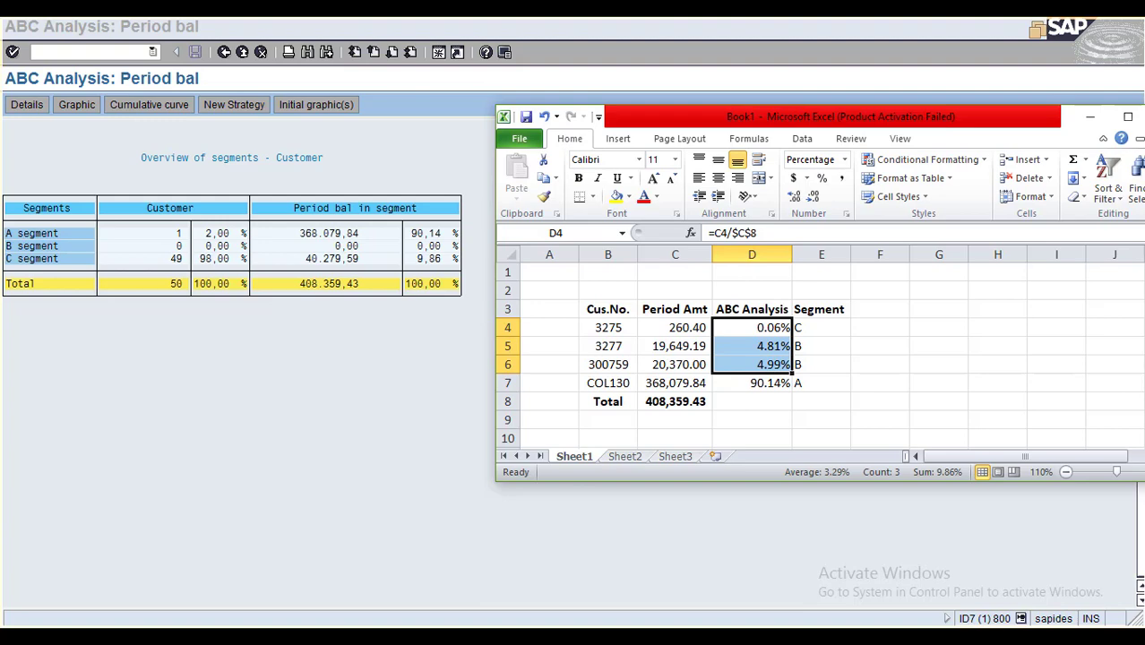
{"action": "left_click", "coordinate": [752, 384]}
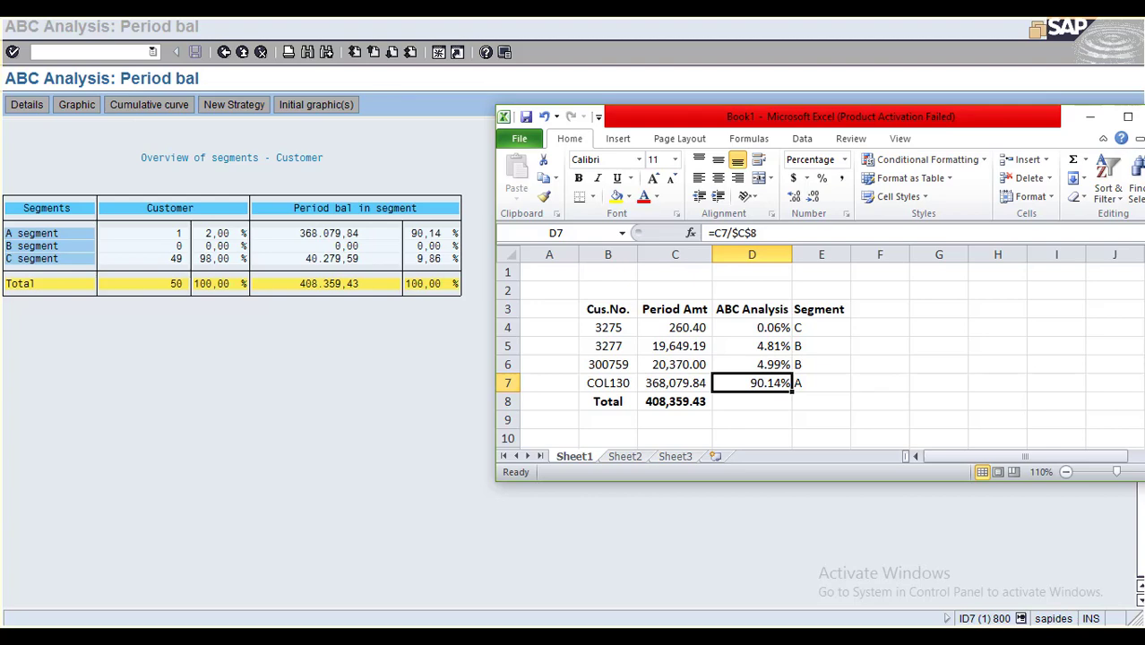
Minimize Excel and review the customer lists of the A segment and the C segment from SAP's initial graphic.
{"action": "left_click", "coordinate": [1091, 116]}
{"action": "left_click", "coordinate": [316, 105]}
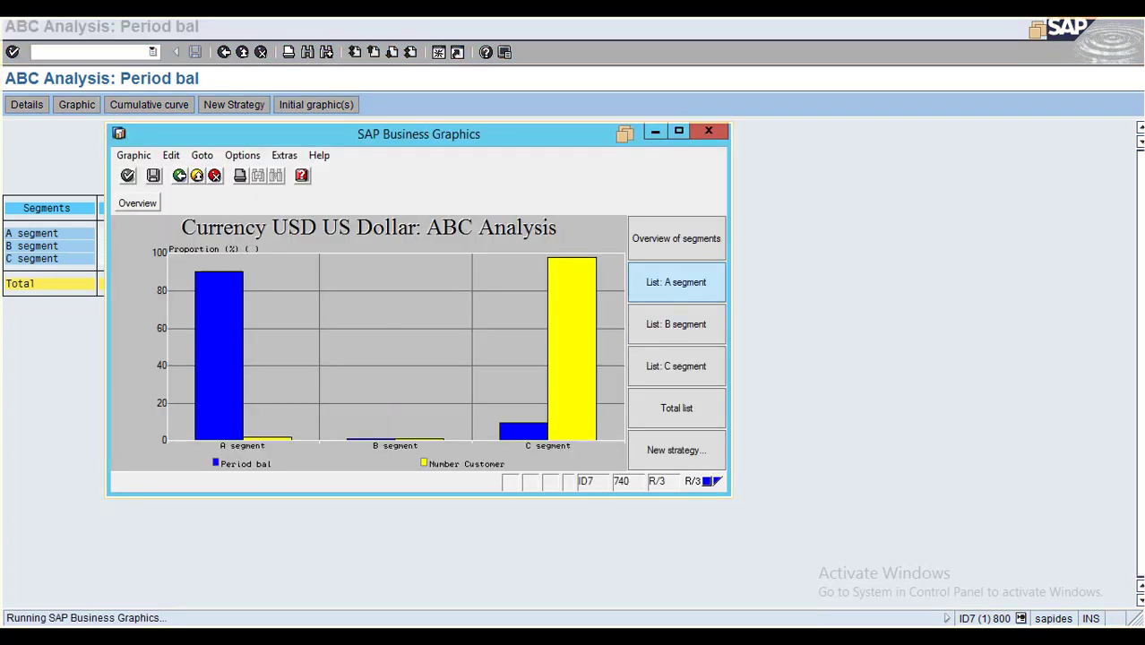
{"action": "left_click", "coordinate": [676, 282]}
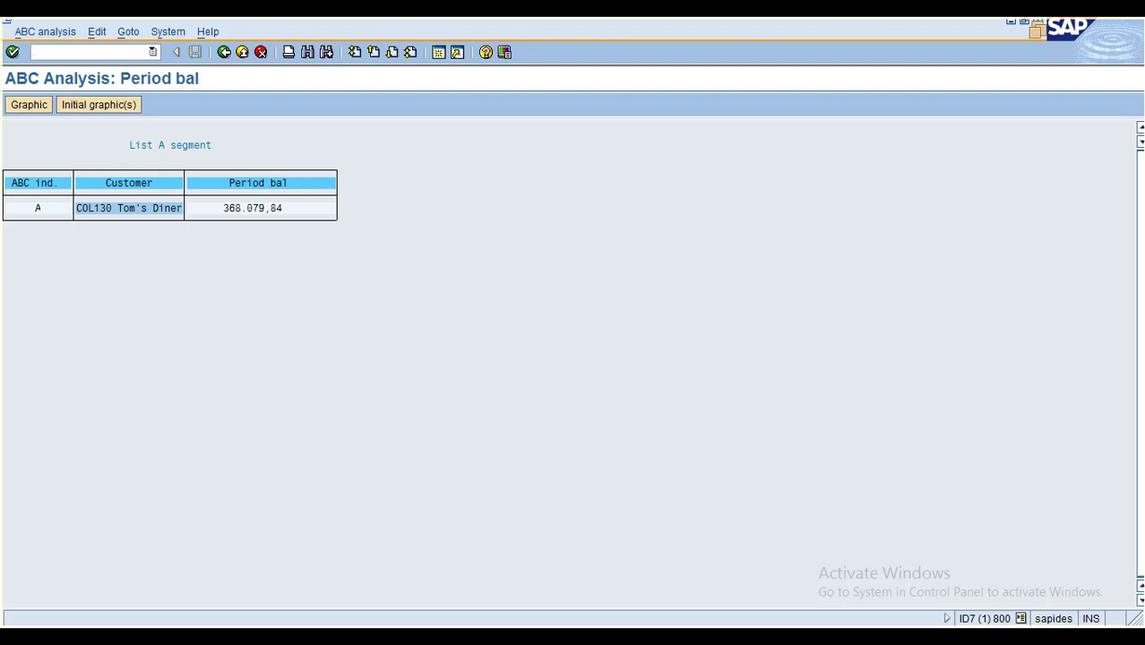
{"action": "left_click", "coordinate": [98, 105]}
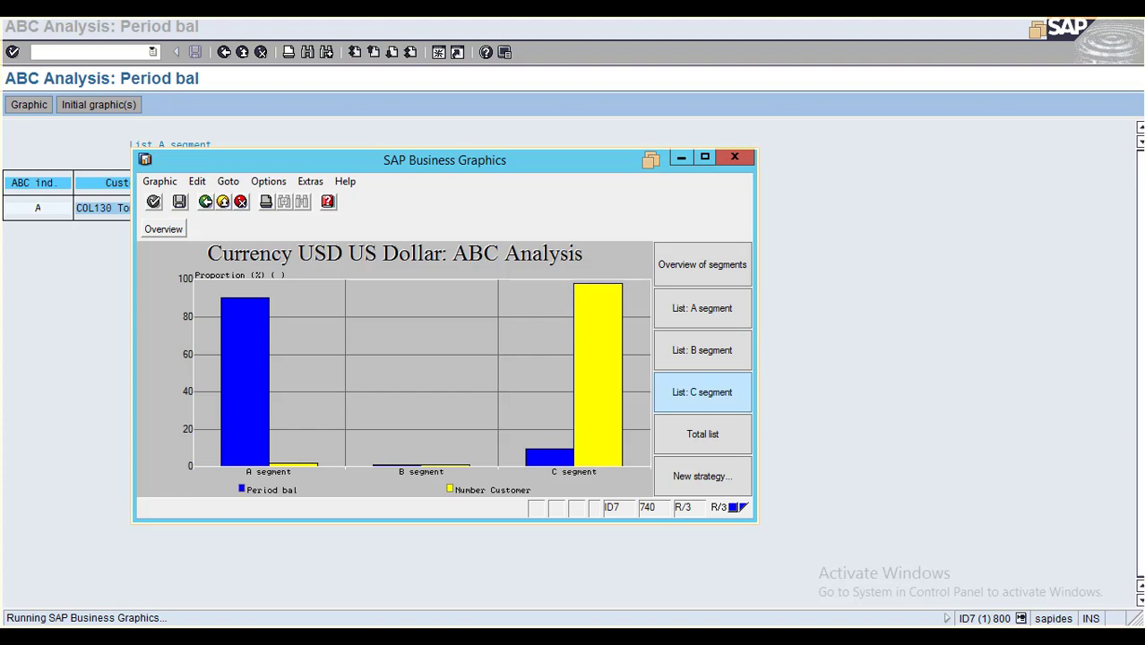
{"action": "left_click", "coordinate": [703, 393]}
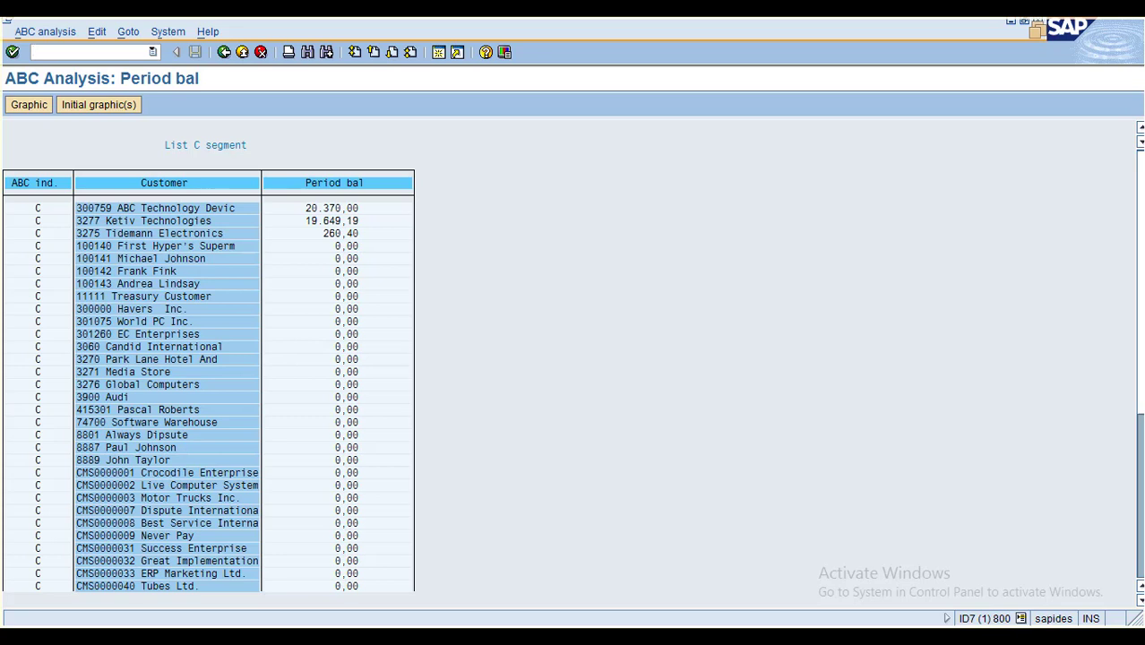
{"action": "left_click_drag", "start_coordinate": [1140, 282], "coordinate": [1140, 445]}
Display the complete customer list of the ABC analysis, look through it and return to the balance report.
{"action": "left_click", "coordinate": [45, 32]}
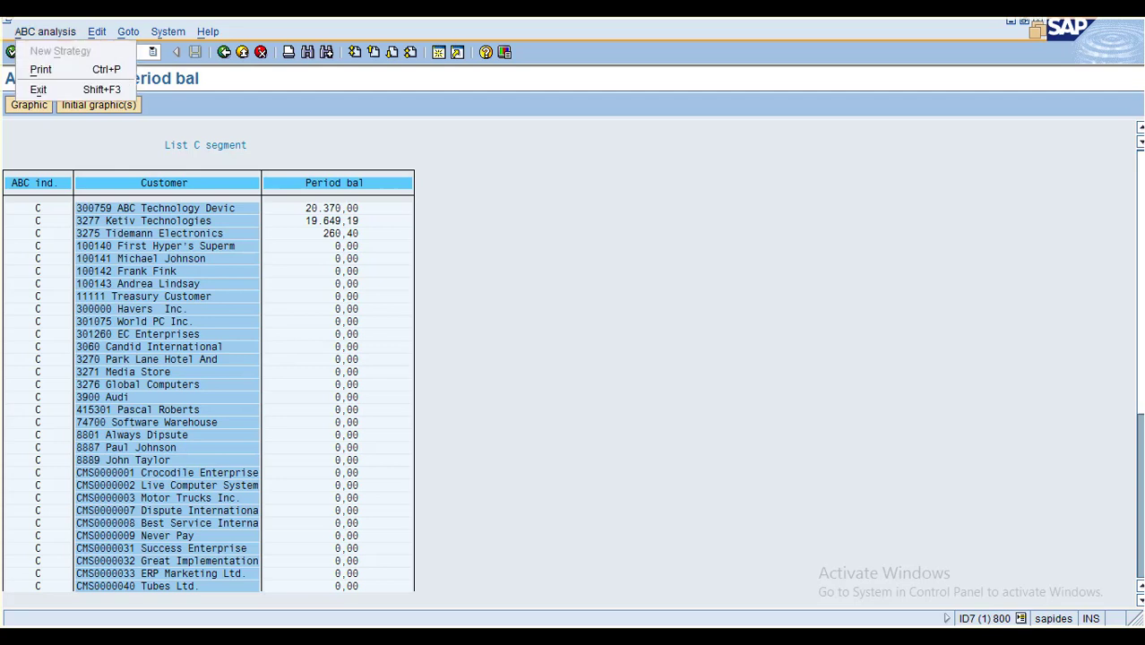
{"action": "mouse_move", "coordinate": [129, 32]}
{"action": "key", "text": "Left"}
{"action": "key", "text": "Left"}
{"action": "key", "text": "Down"}
{"action": "key", "text": "Right"}
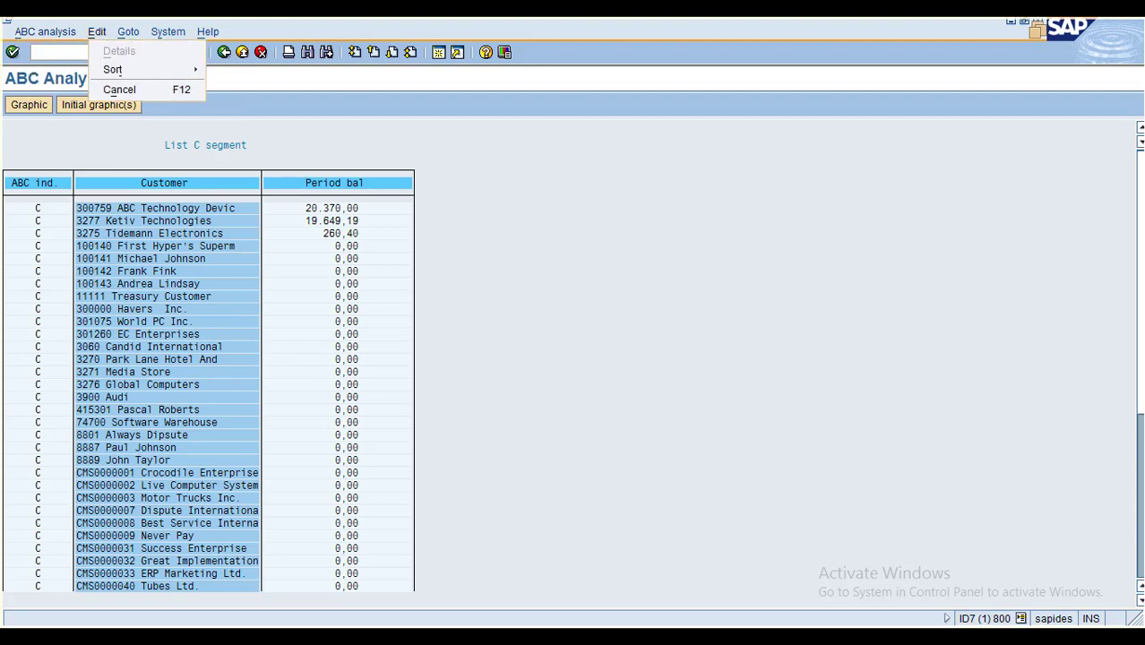
{"action": "key", "text": "Right"}
{"action": "key", "text": "Left"}
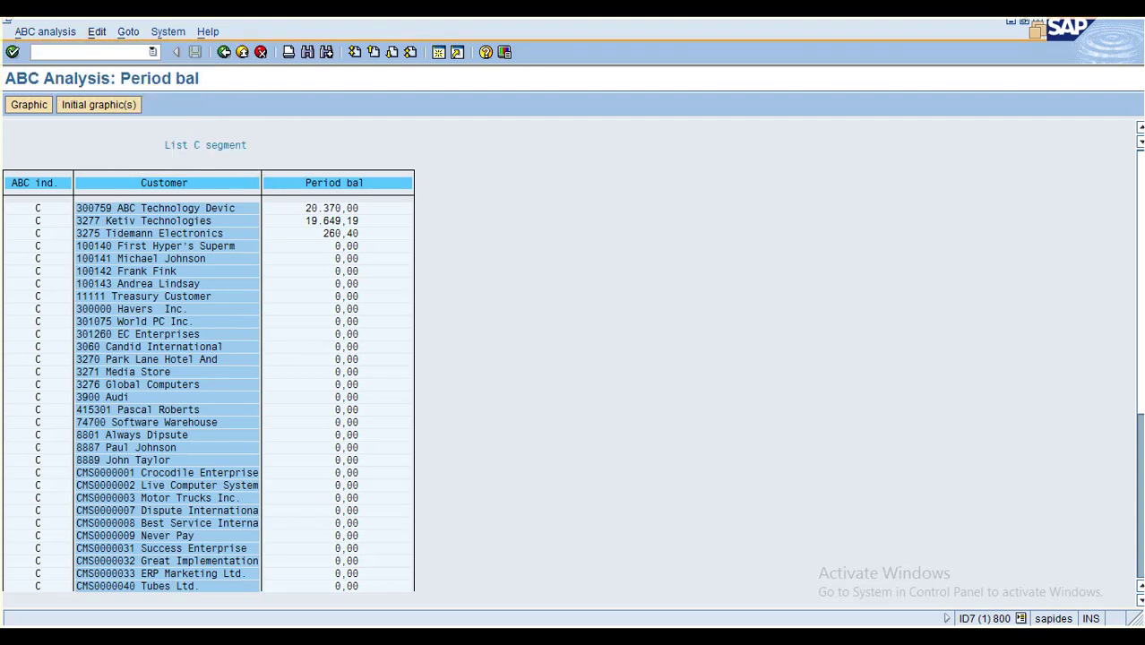
{"action": "key", "text": "Down"}
{"action": "key", "text": "Right"}
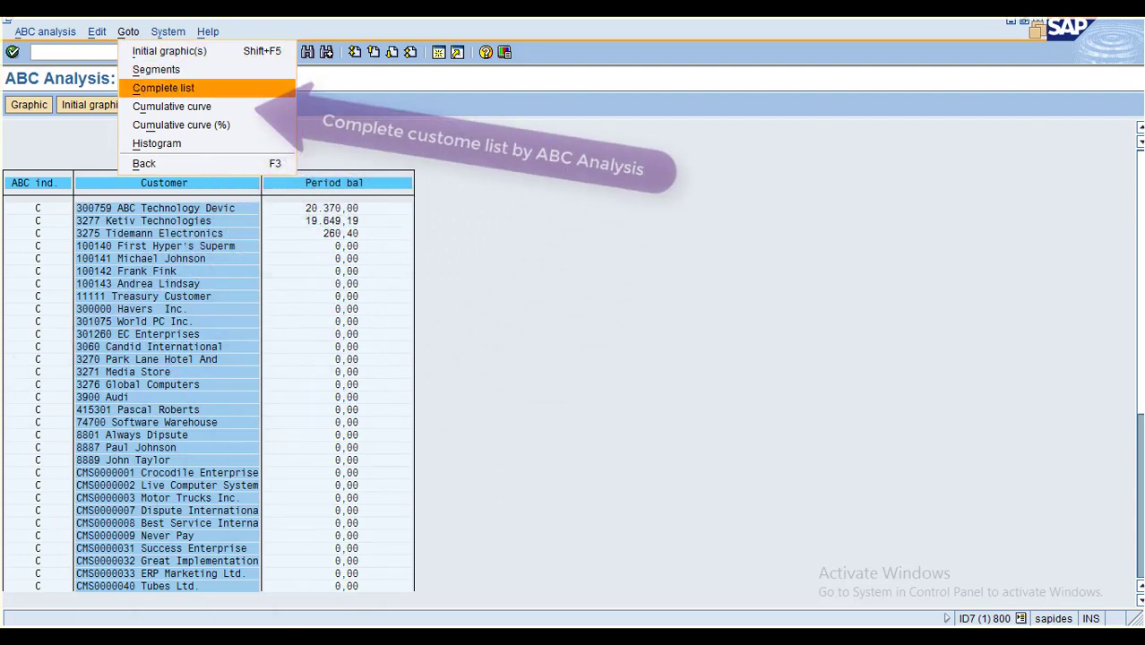
{"action": "key", "text": "Return"}
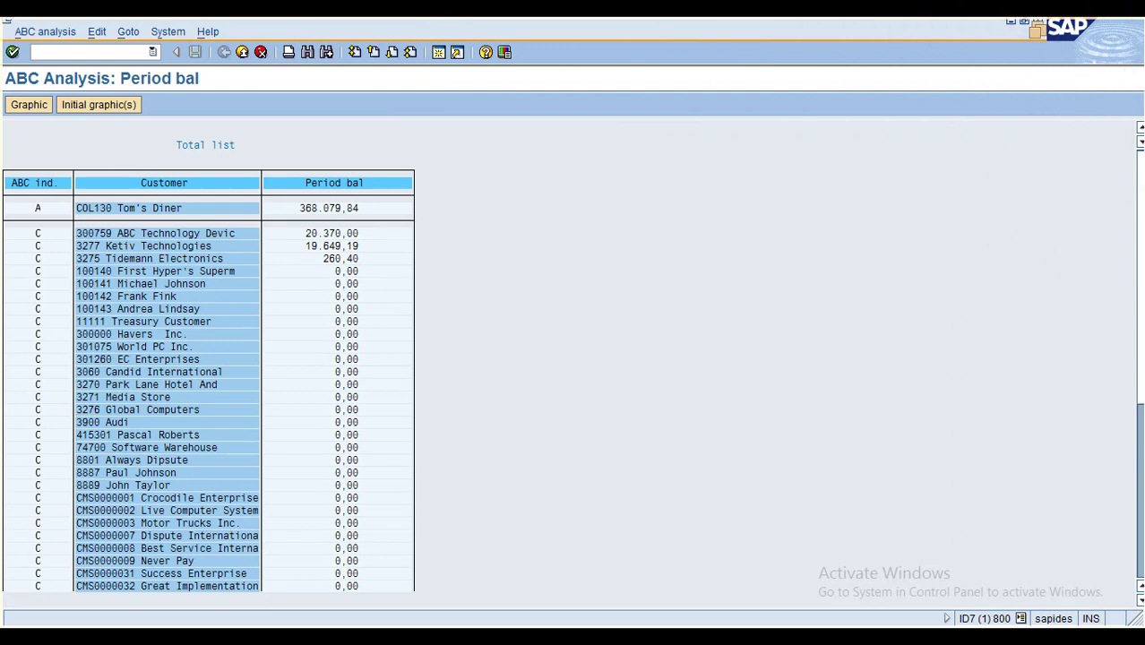
{"action": "left_click_drag", "start_coordinate": [1141, 276], "coordinate": [1140, 449]}
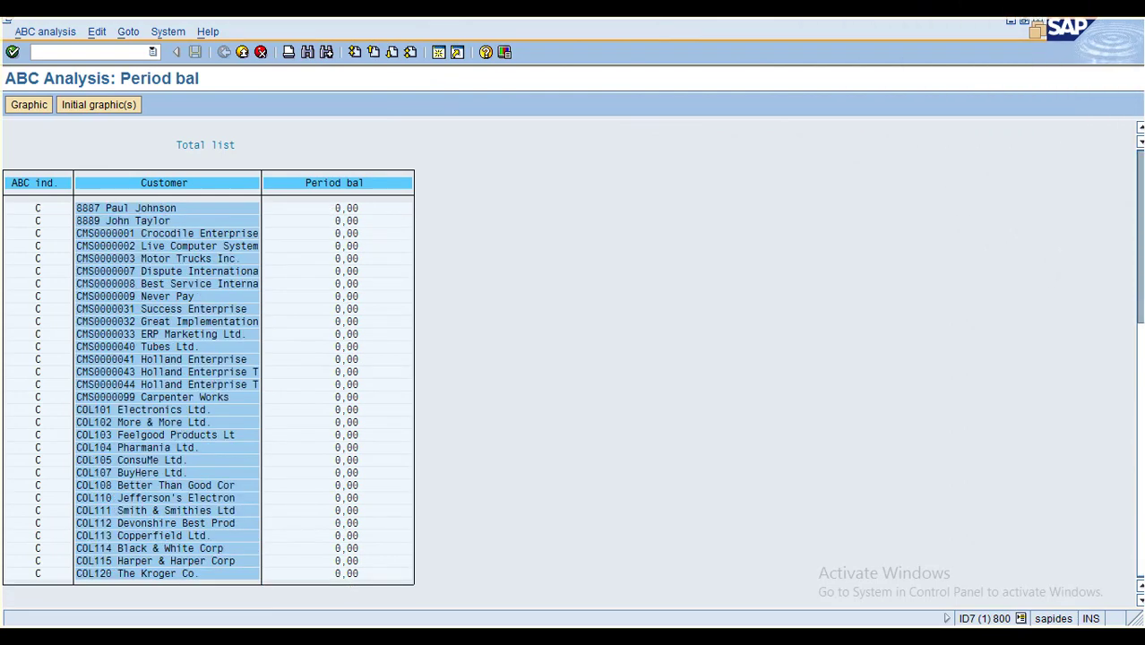
{"action": "scroll", "coordinate": [208, 394], "scroll_direction": "up", "scroll_amount": 7}
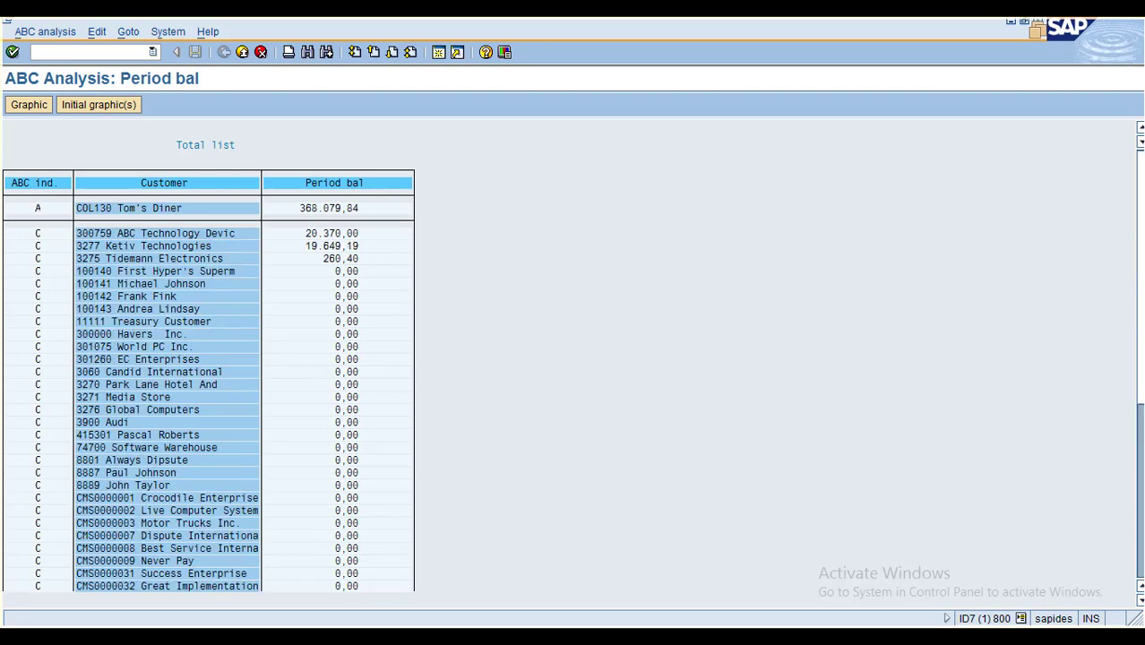
{"action": "key", "text": "F3"}
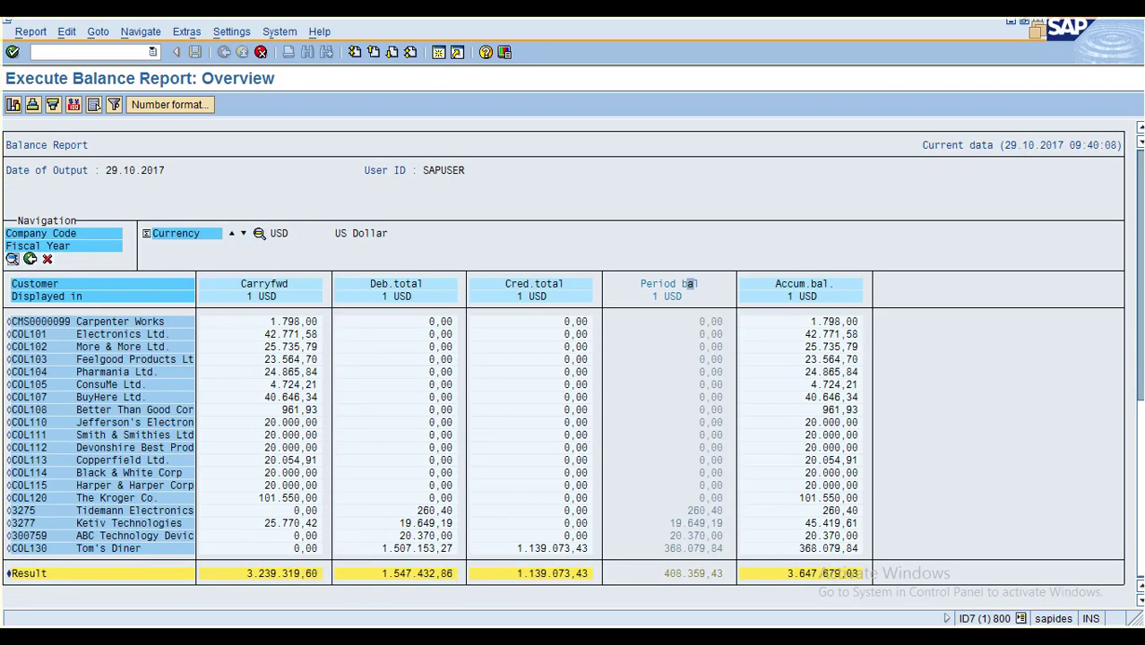
{"action": "left_click", "coordinate": [667, 283]}
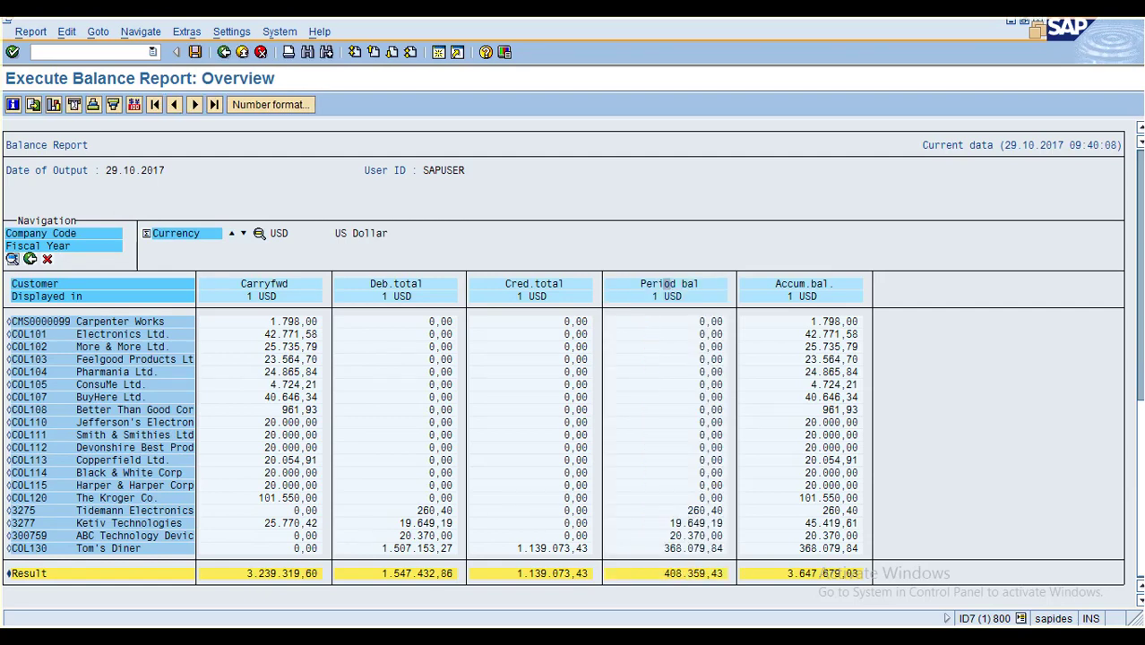
{"action": "key", "text": "alt+e"}
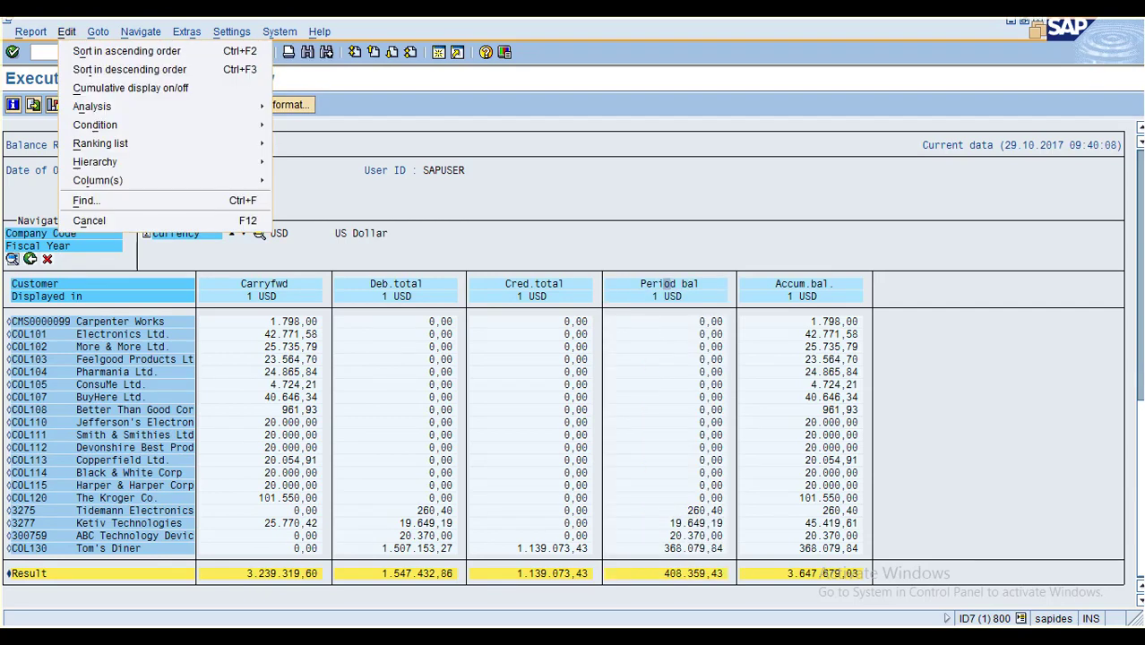
{"action": "mouse_move", "coordinate": [93, 107]}
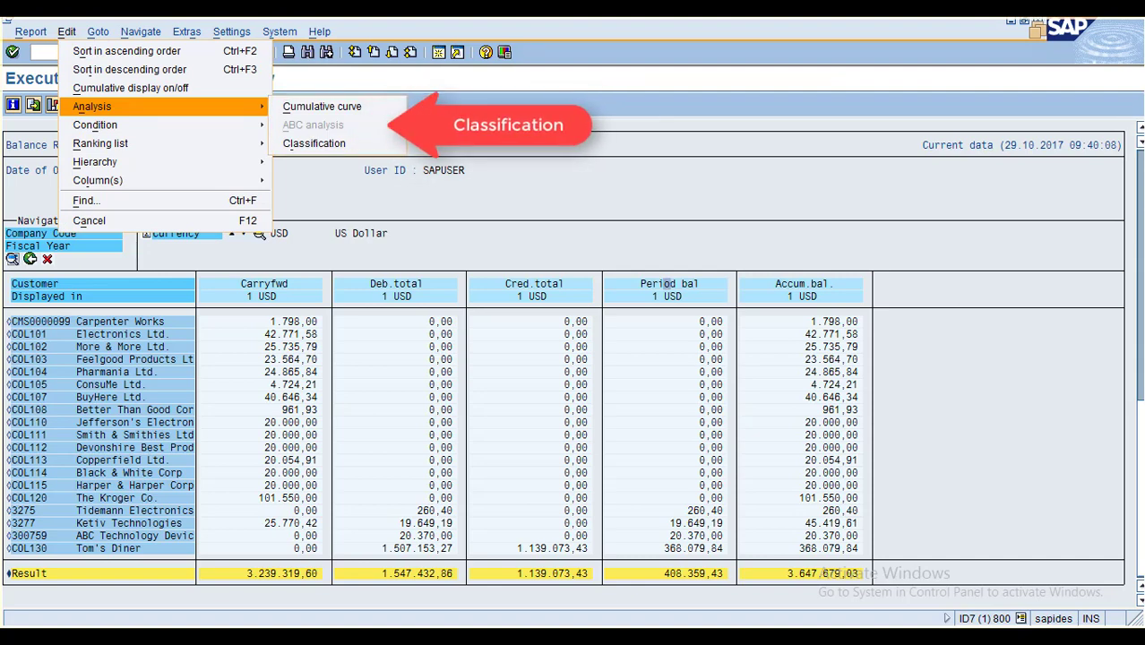
{"action": "key", "text": "Down"}
{"action": "key", "text": "Down"}
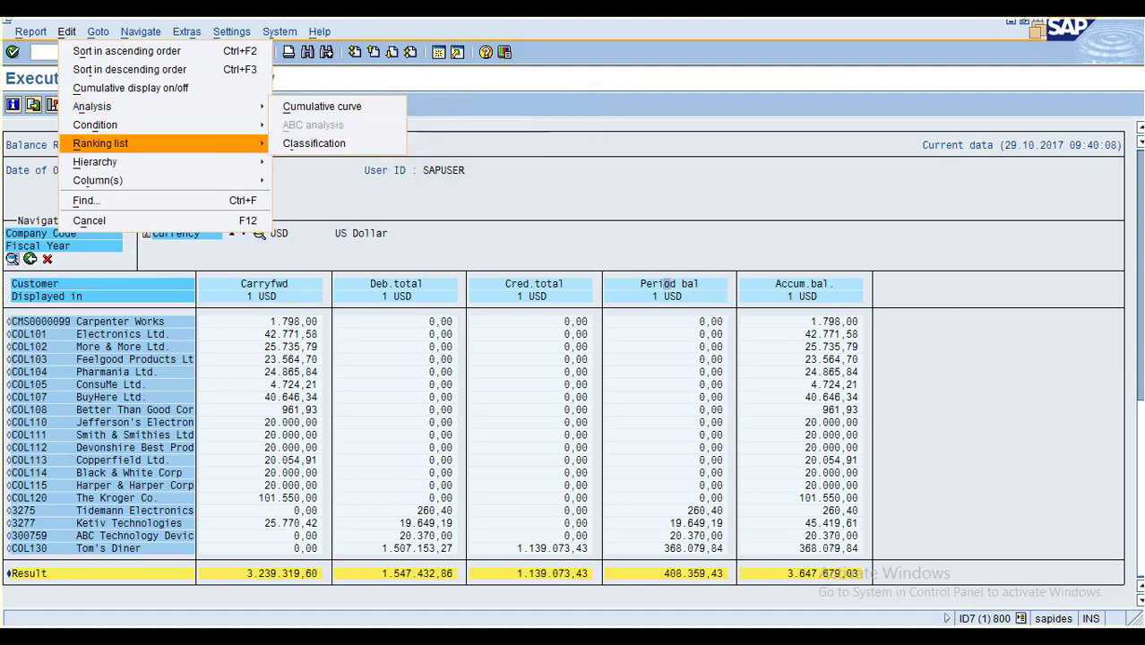
{"action": "key", "text": "Escape"}
{"action": "key", "text": "Escape"}
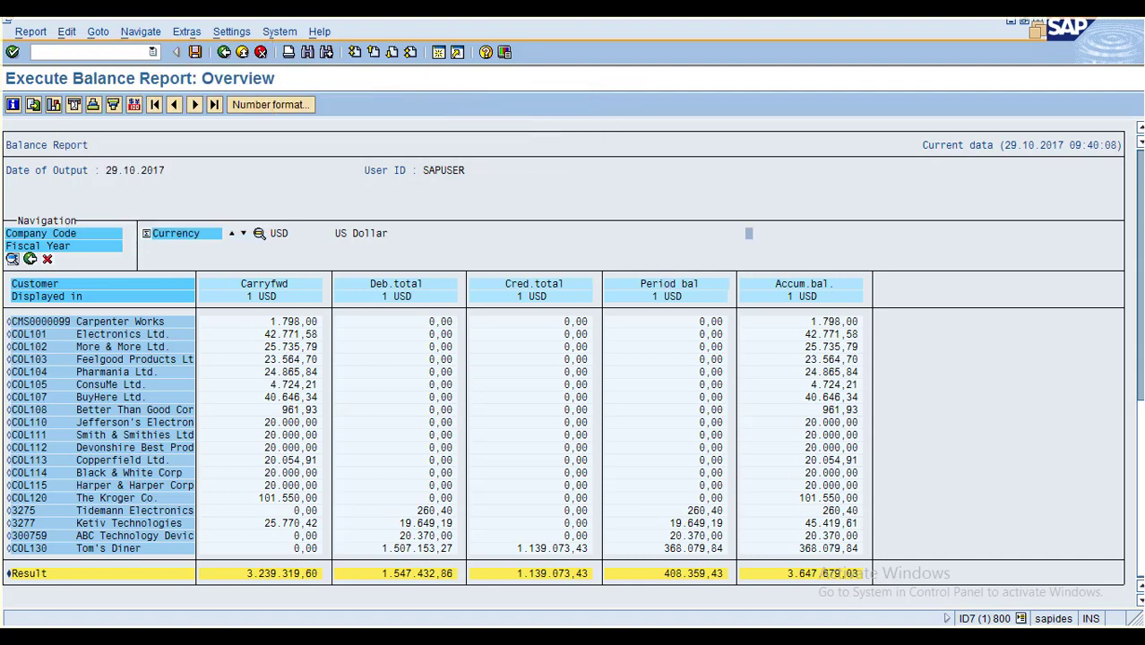
Select the Period bal column, run the Classification analysis on it and show the class overview.
{"action": "left_click", "coordinate": [680, 283]}
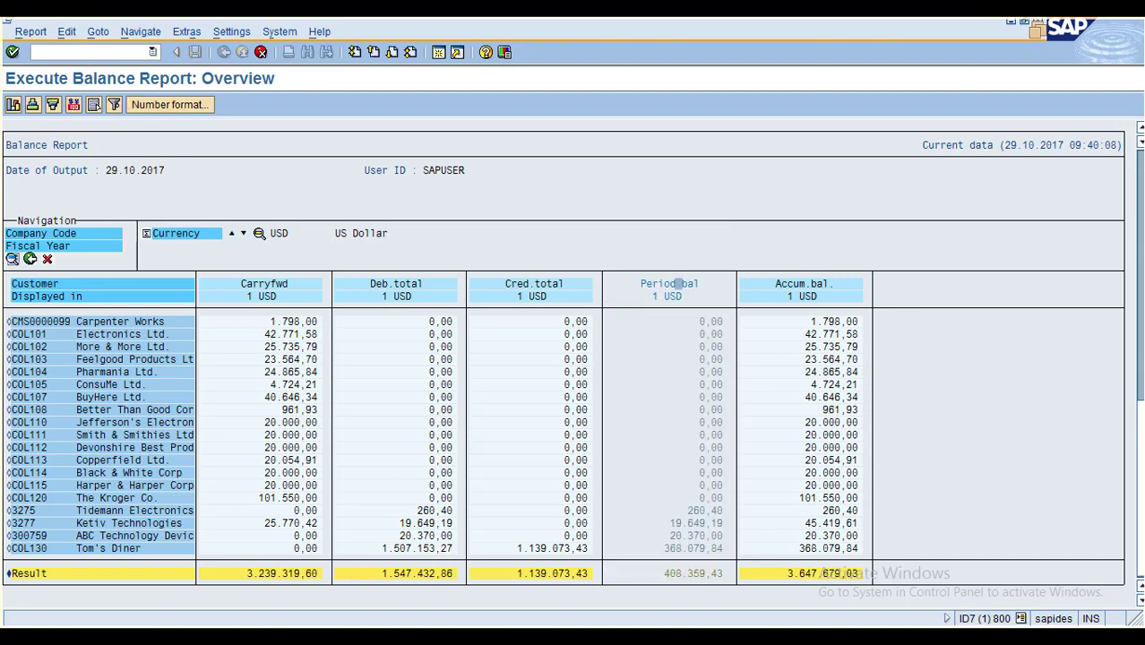
{"action": "left_click", "coordinate": [680, 283]}
{"action": "left_click", "coordinate": [679, 284]}
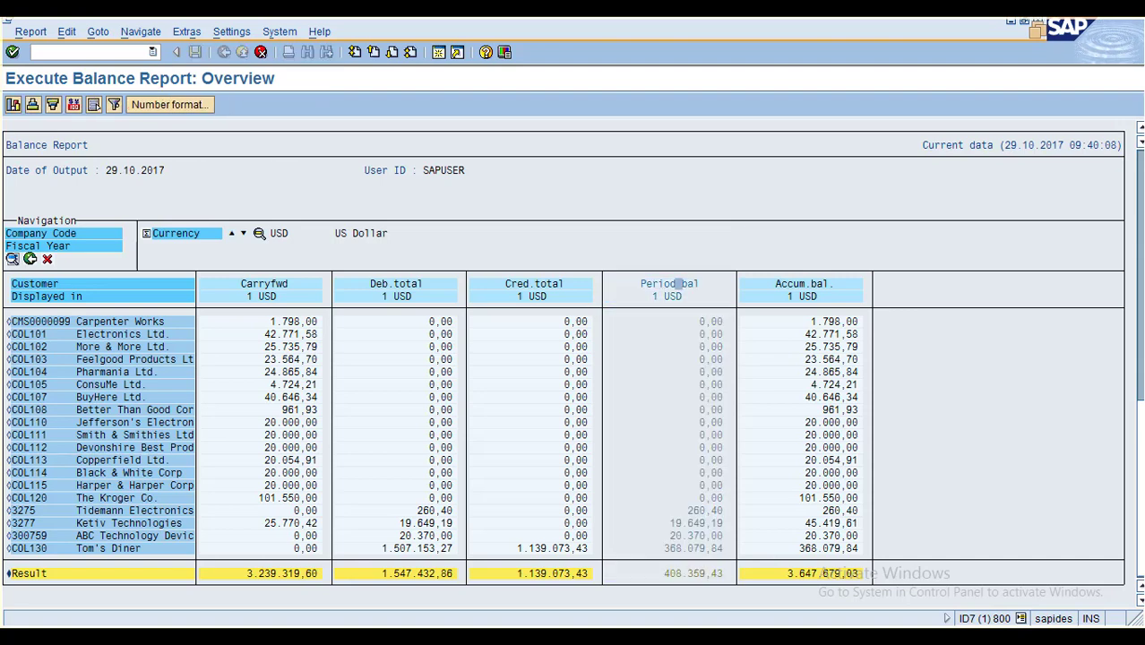
{"action": "key", "text": "alt"}
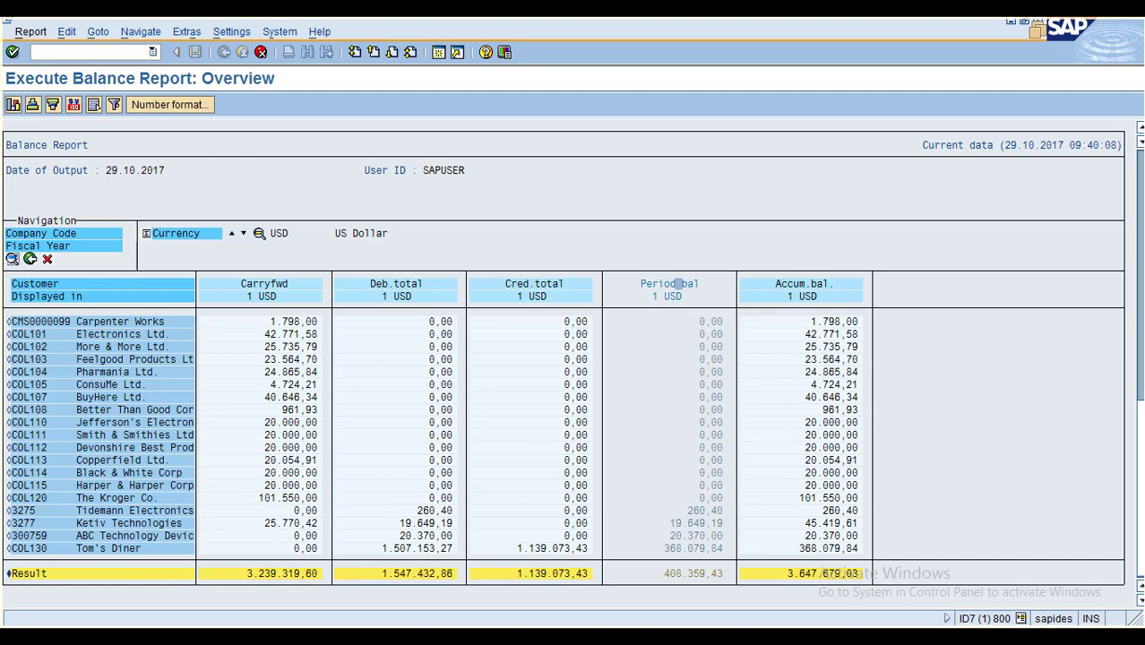
{"action": "key", "text": "e"}
{"action": "key", "text": "Down"}
{"action": "key", "text": "Down"}
{"action": "key", "text": "Down"}
{"action": "key", "text": "Right"}
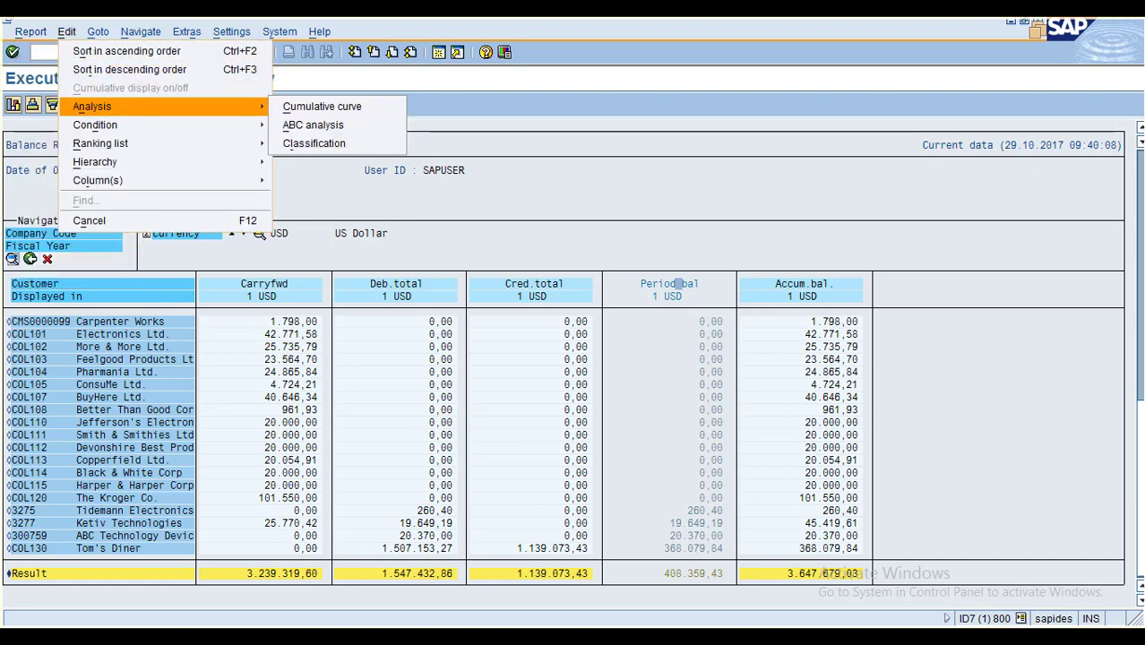
{"action": "key", "text": "Down"}
{"action": "key", "text": "Down"}
{"action": "key", "text": "Down"}
{"action": "key", "text": "Return"}
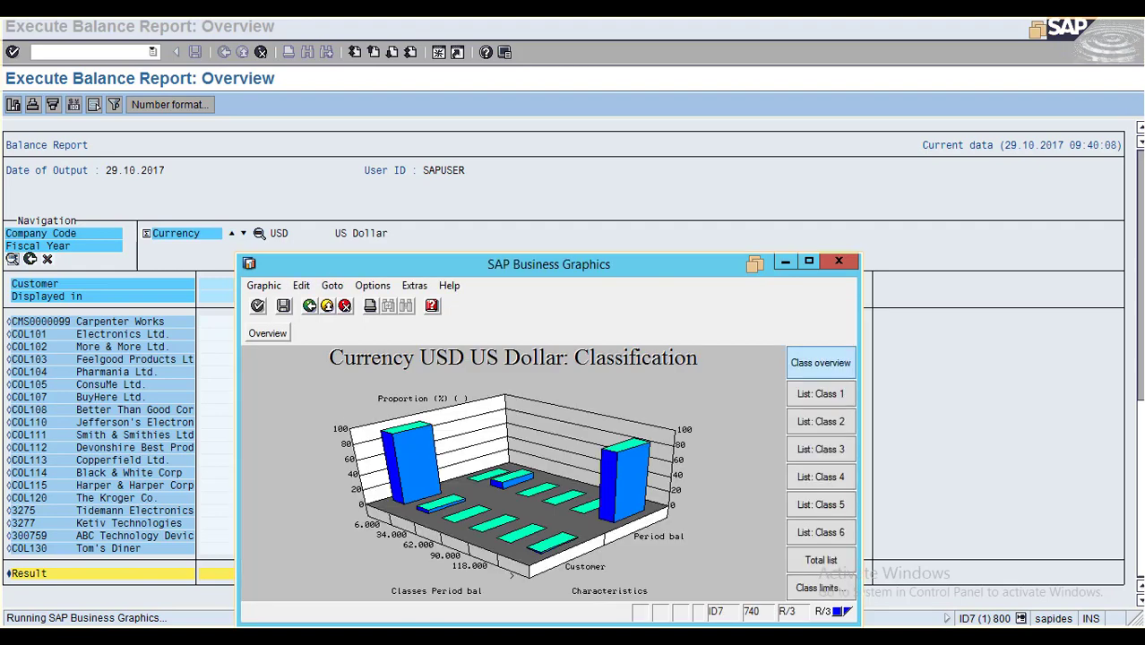
{"action": "key", "text": "F3"}
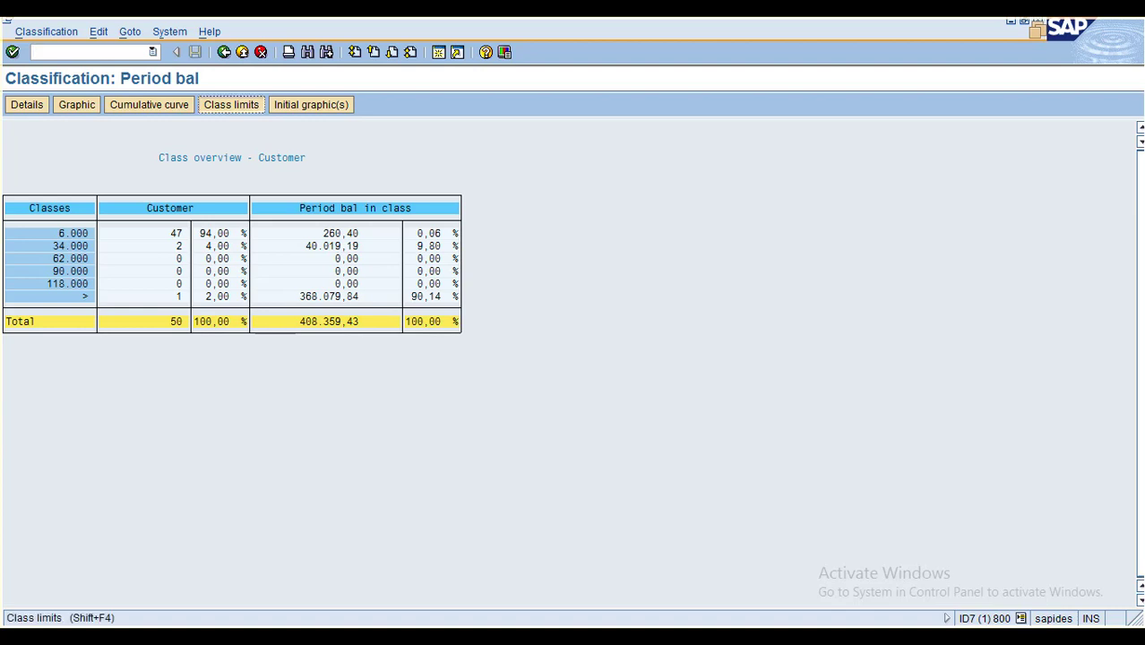
Open the class limits of the Period bal classification, keep 6 classes as the number of classes and confirm.
{"action": "left_click", "coordinate": [231, 104]}
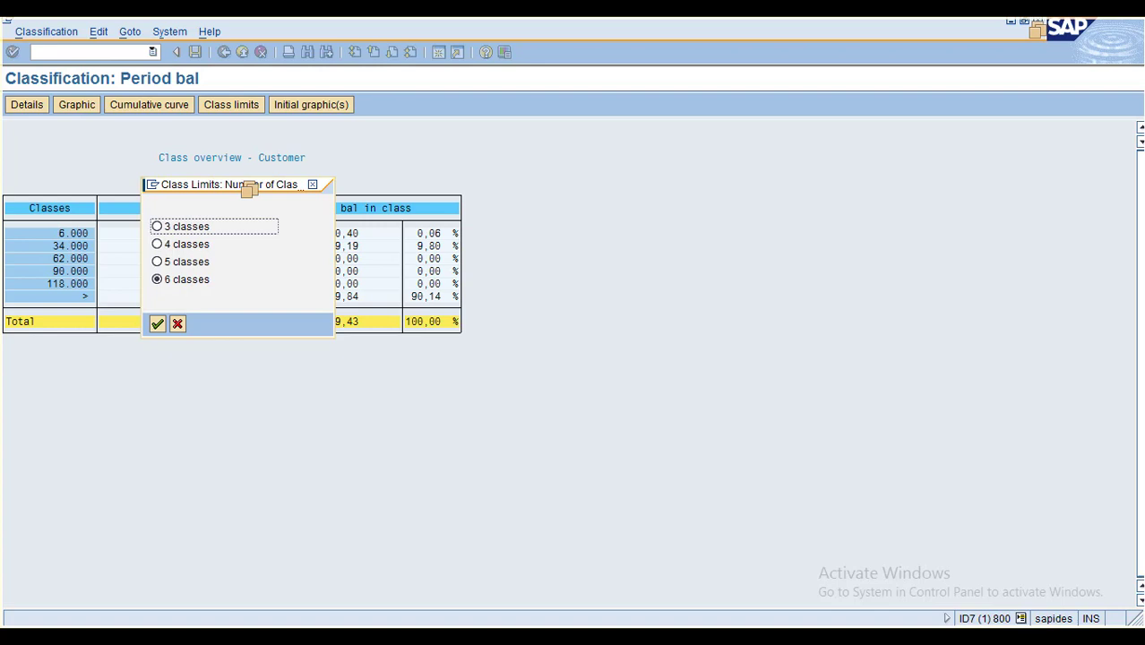
{"action": "left_click_drag", "start_coordinate": [248, 189], "coordinate": [572, 199]}
{"action": "left_click", "coordinate": [481, 291]}
{"action": "key", "text": "Up"}
{"action": "key", "text": "Up"}
{"action": "key", "text": "Up"}
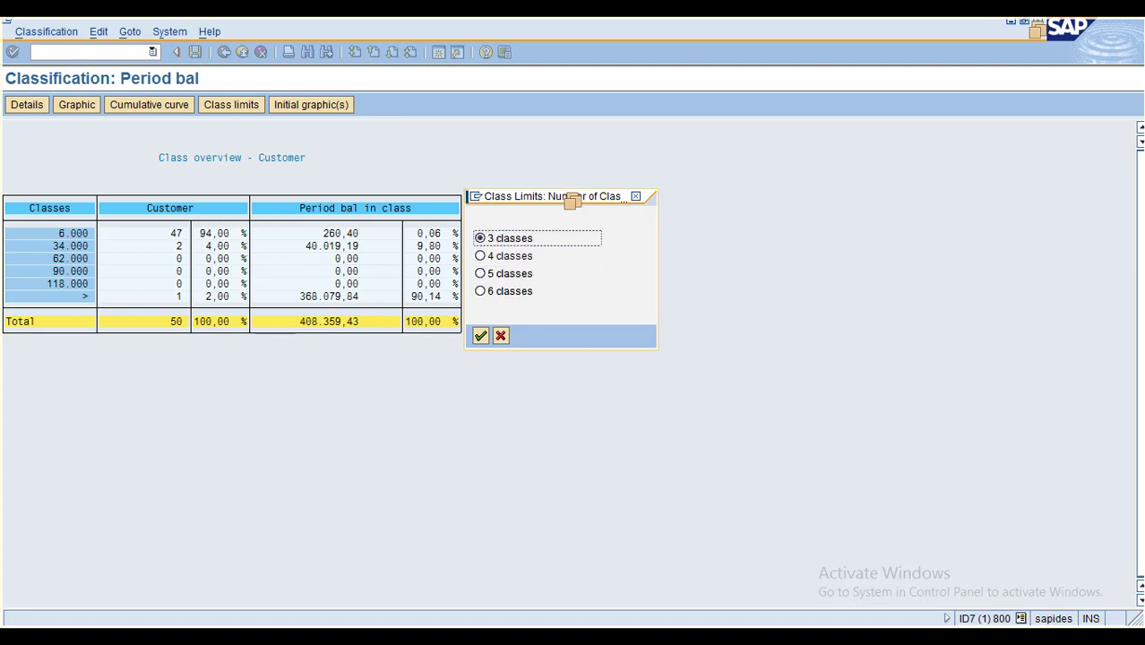
{"action": "key", "text": "Up"}
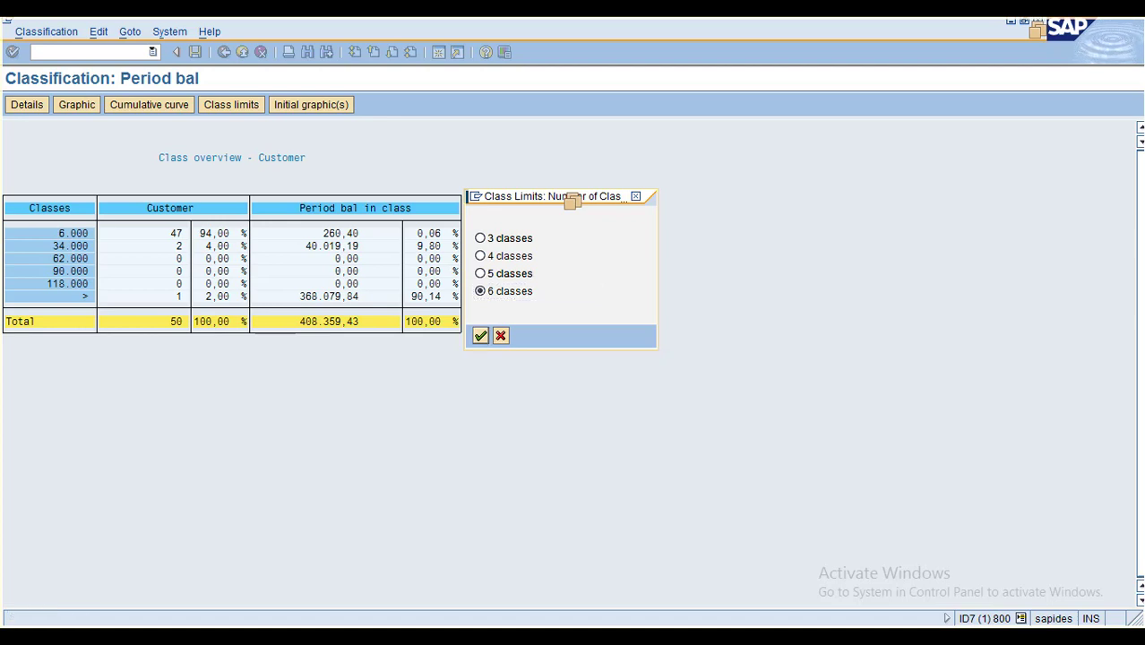
{"action": "key", "text": "Return"}
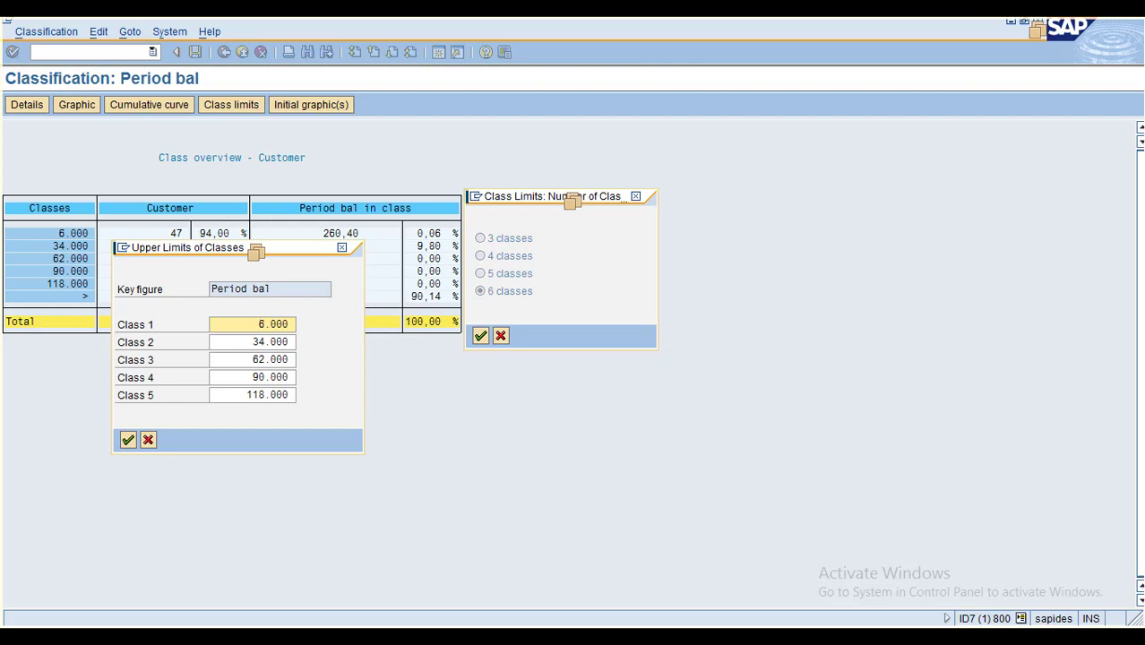
Move the upper limits dialog below the class overview and examine the limits of Class 1 to Class 5.
{"action": "left_click_drag", "start_coordinate": [224, 248], "coordinate": [288, 365]}
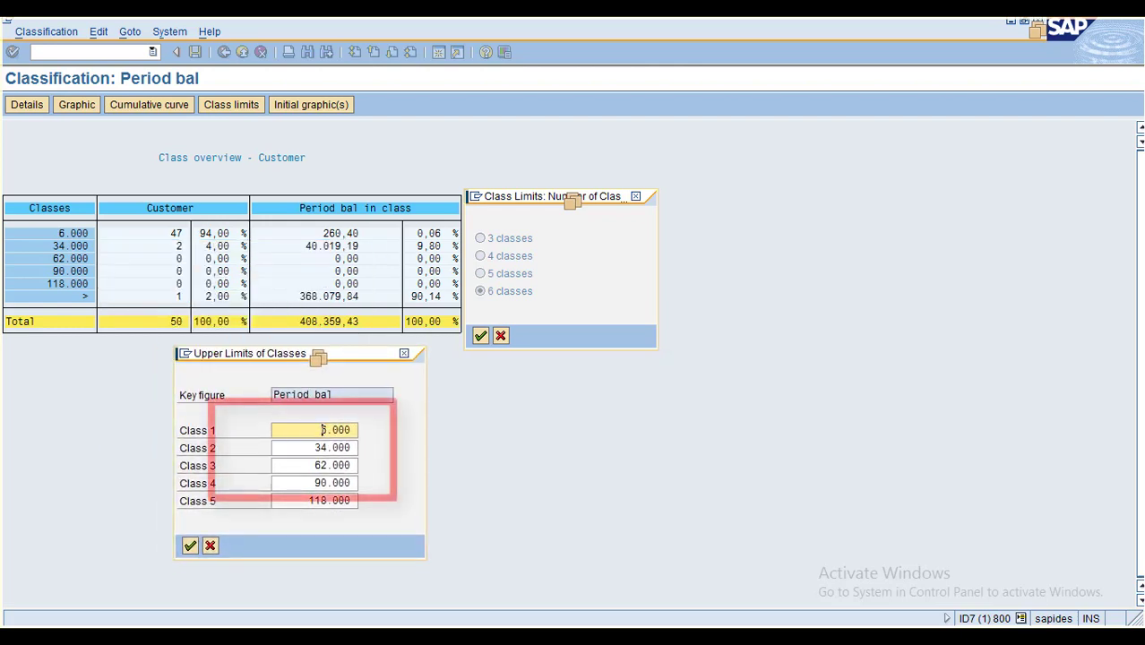
{"action": "left_click", "coordinate": [314, 448]}
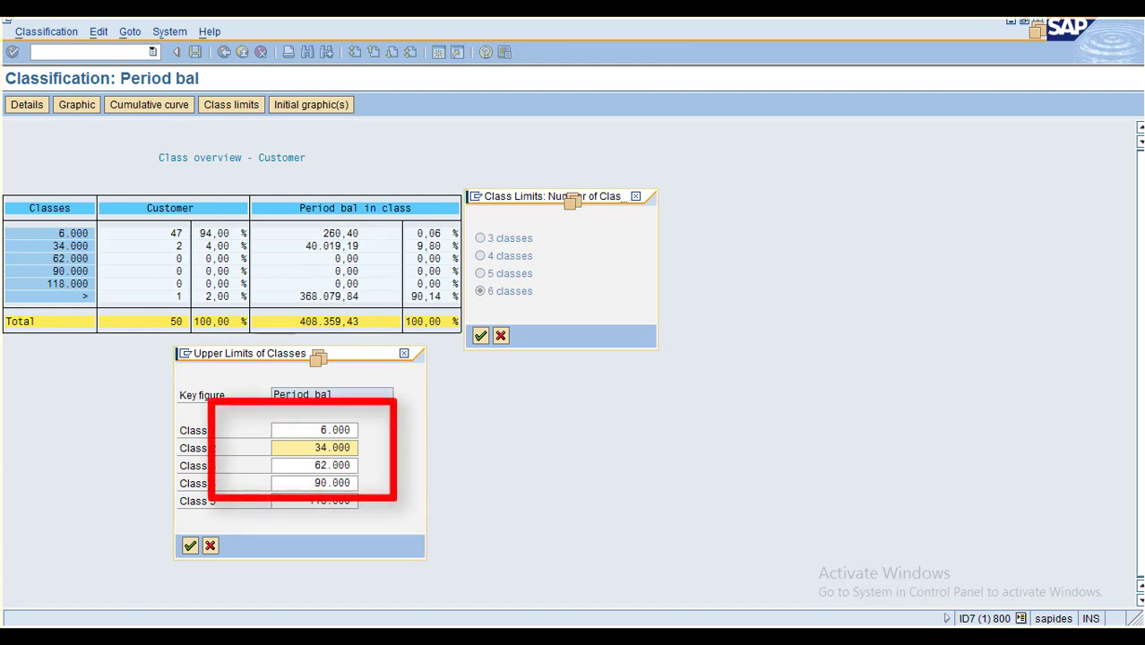
{"action": "left_click", "coordinate": [316, 465]}
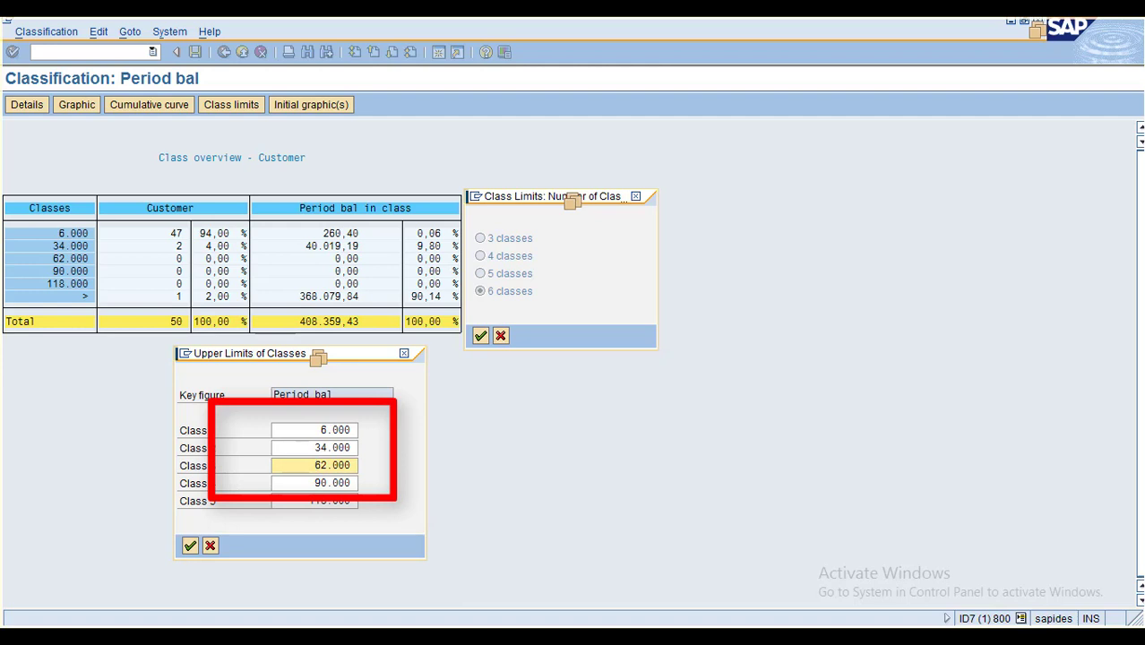
{"action": "left_click", "coordinate": [316, 483]}
{"action": "left_click", "coordinate": [311, 501]}
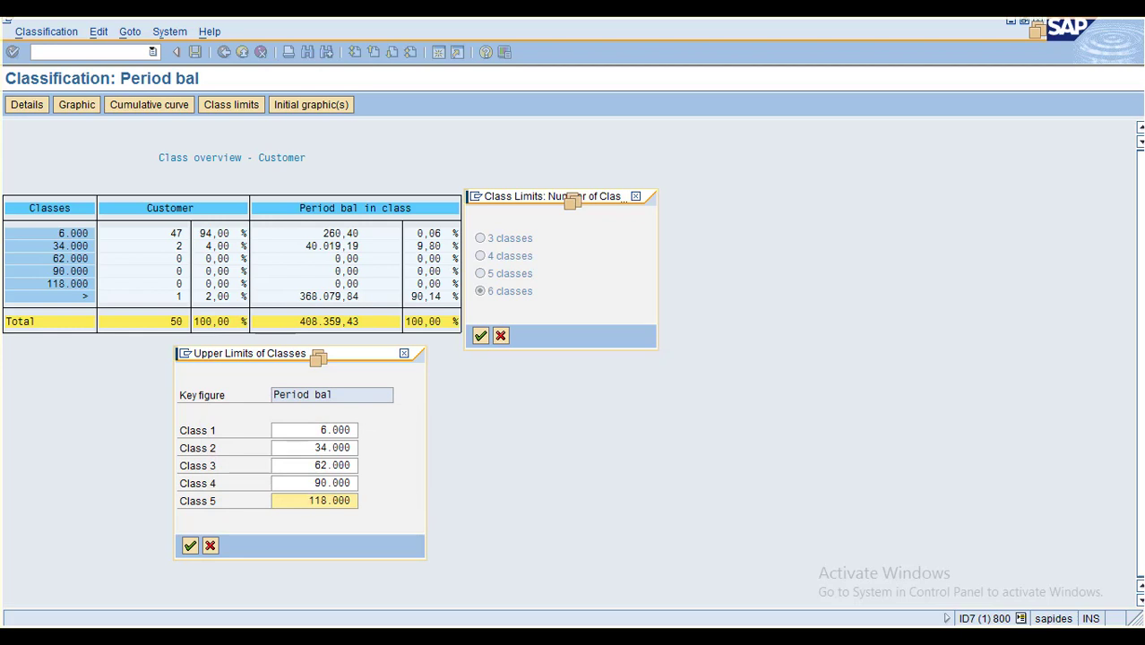
{"action": "left_click", "coordinate": [323, 430]}
{"action": "double_click", "coordinate": [322, 430]}
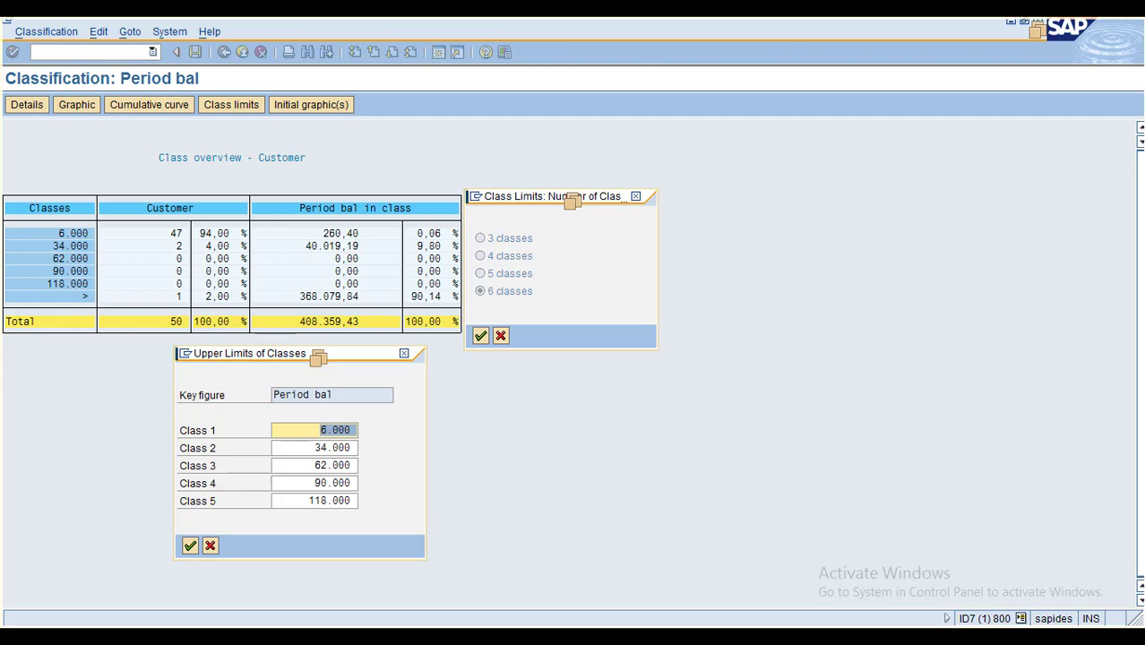
{"action": "left_click", "coordinate": [327, 447]}
{"action": "double_click", "coordinate": [327, 447]}
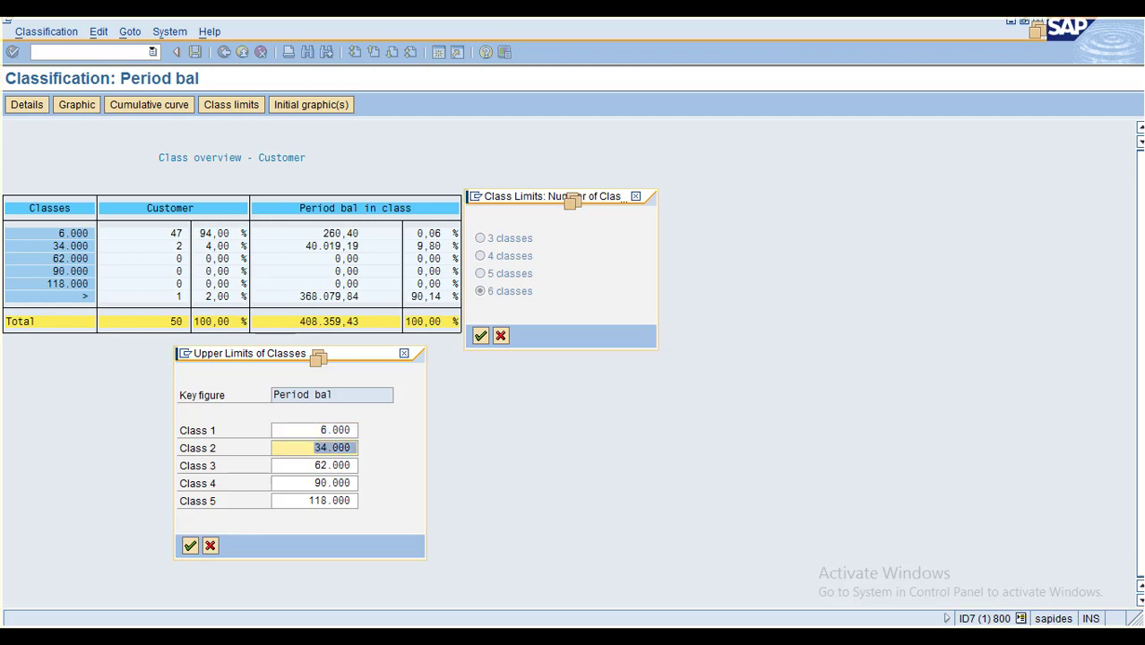
{"action": "left_click_drag", "start_coordinate": [314, 466], "coordinate": [356, 483]}
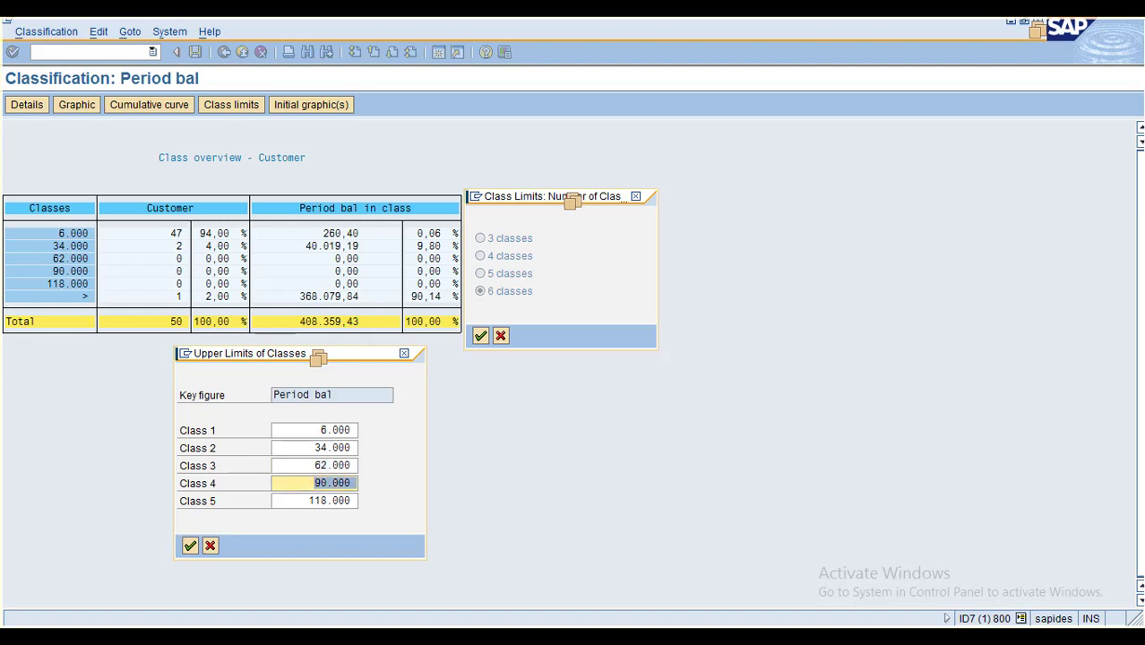
{"action": "left_click", "coordinate": [332, 501]}
{"action": "left_click_drag", "start_coordinate": [308, 501], "coordinate": [355, 500]}
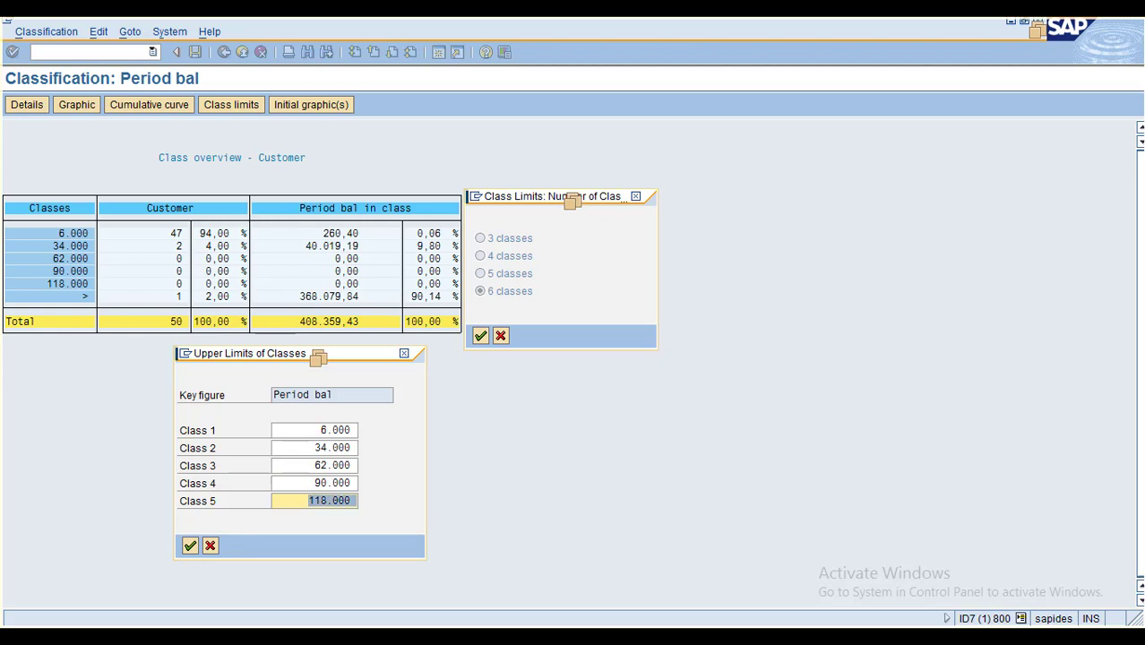
{"action": "left_click_drag", "start_coordinate": [319, 430], "coordinate": [350, 430]}
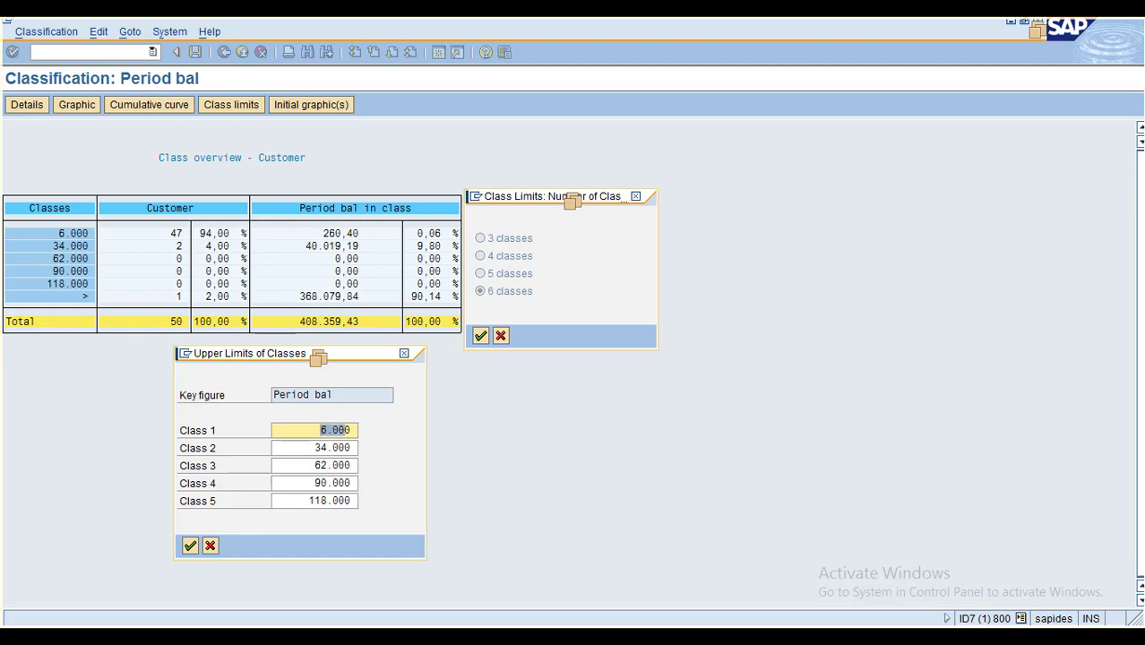
Switch to the Excel workbook and replace the Segment heading in E3 with "Classes".
{"action": "key", "text": "alt+Tab"}
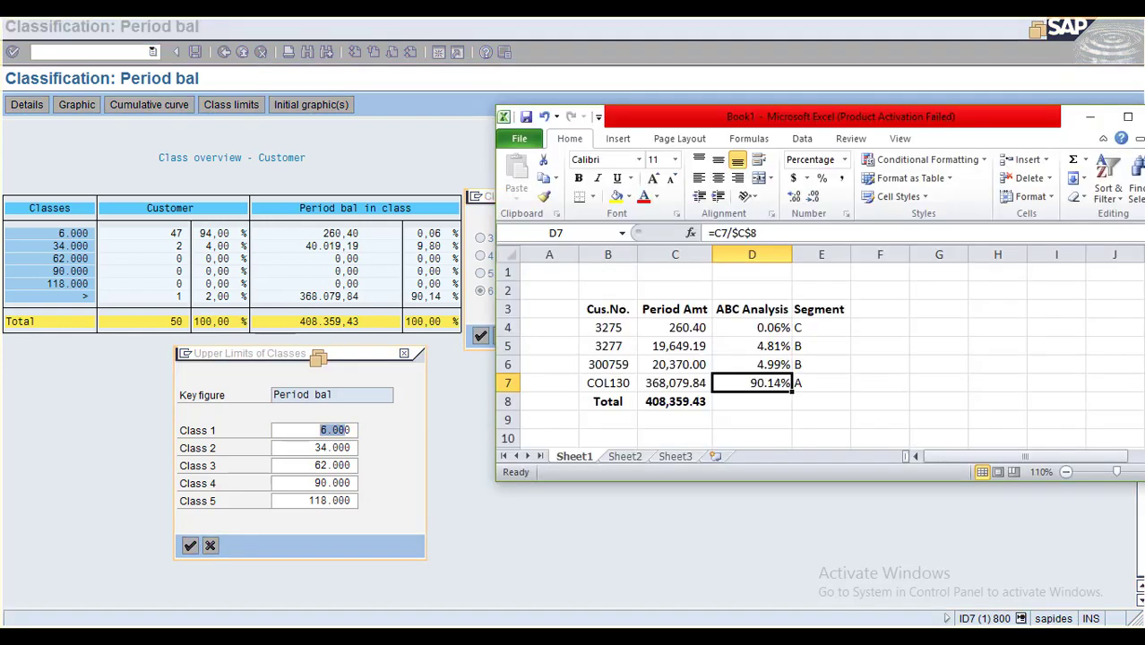
{"action": "left_click", "coordinate": [752, 328]}
{"action": "left_click", "coordinate": [752, 309]}
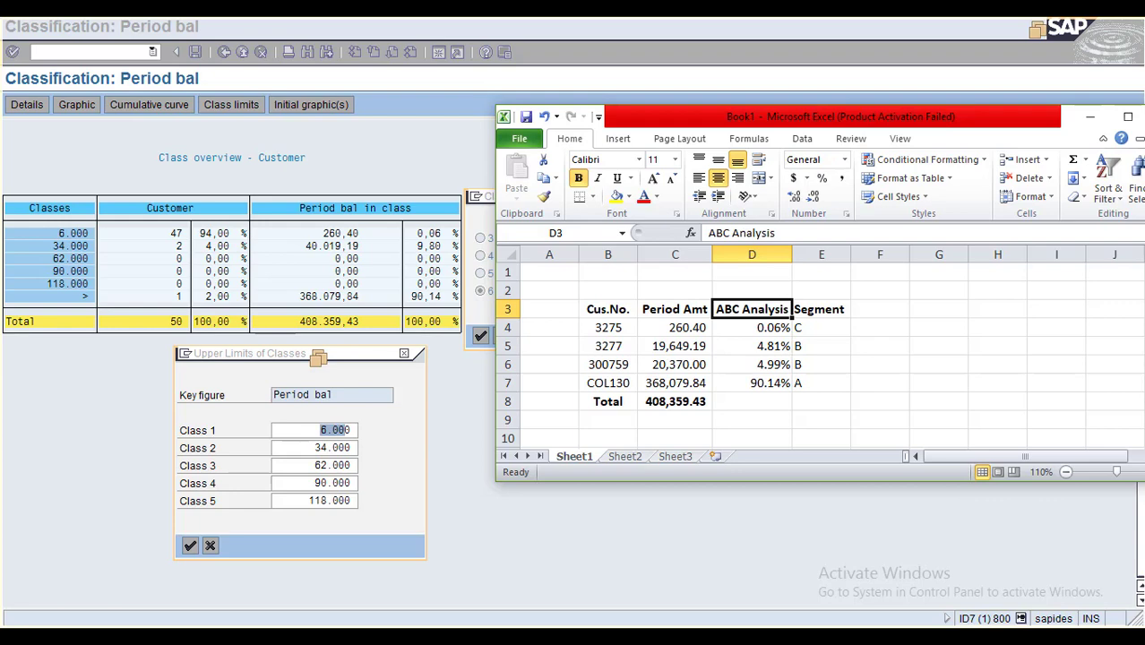
{"action": "left_click_drag", "start_coordinate": [821, 327], "coordinate": [821, 382]}
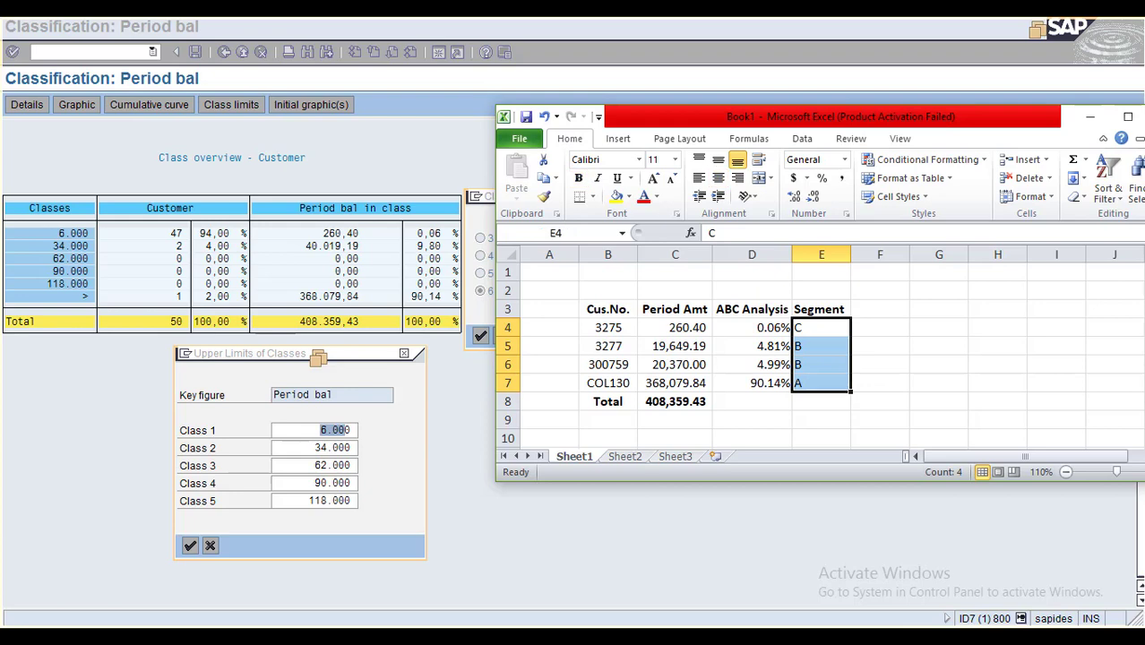
{"action": "left_click", "coordinate": [820, 310]}
{"action": "type", "text": "Classes"}
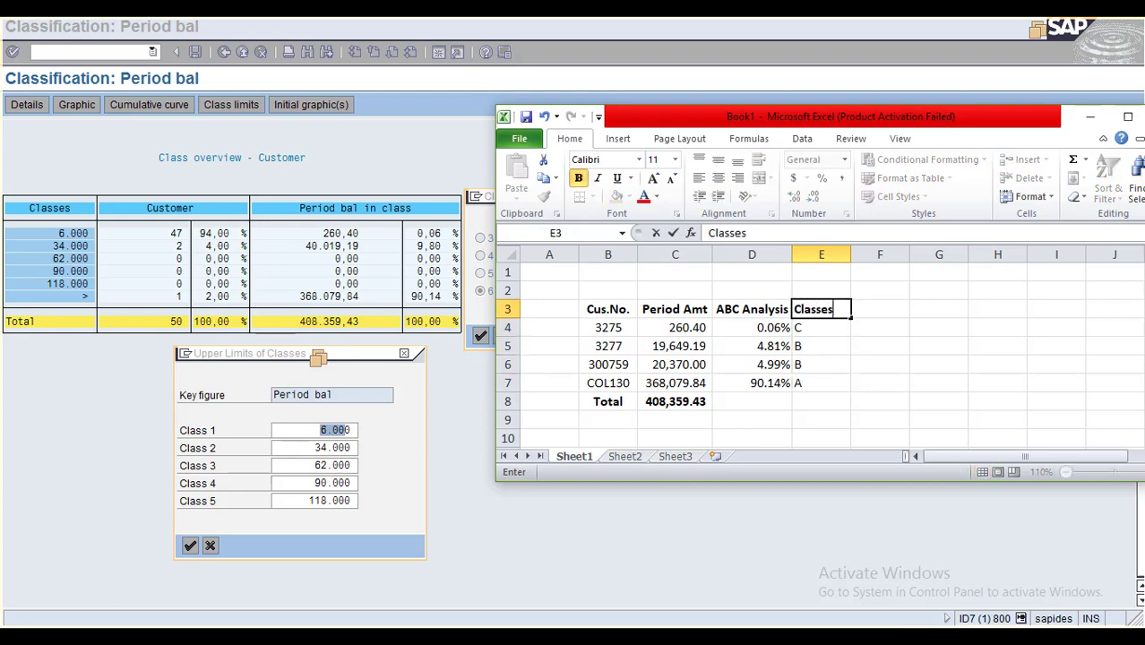
{"action": "key", "text": "Return"}
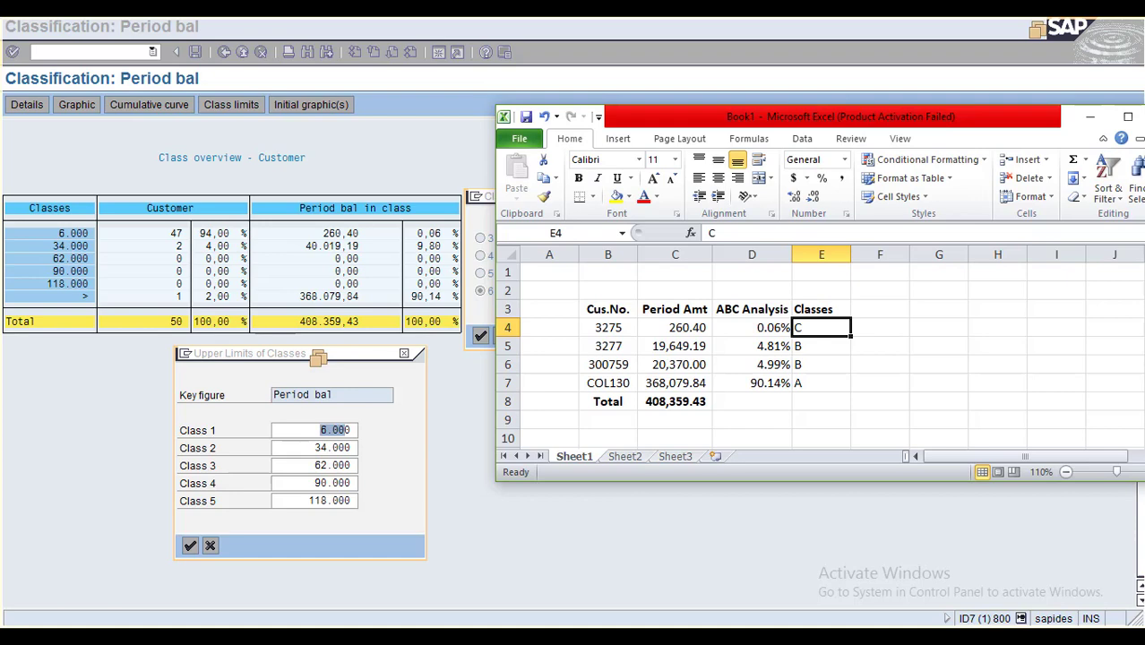
Move the Excel window clear of the SAP class overview and enter the first class range "0 - 3000" in E4.
{"action": "left_click_drag", "start_coordinate": [715, 120], "coordinate": [799, 124]}
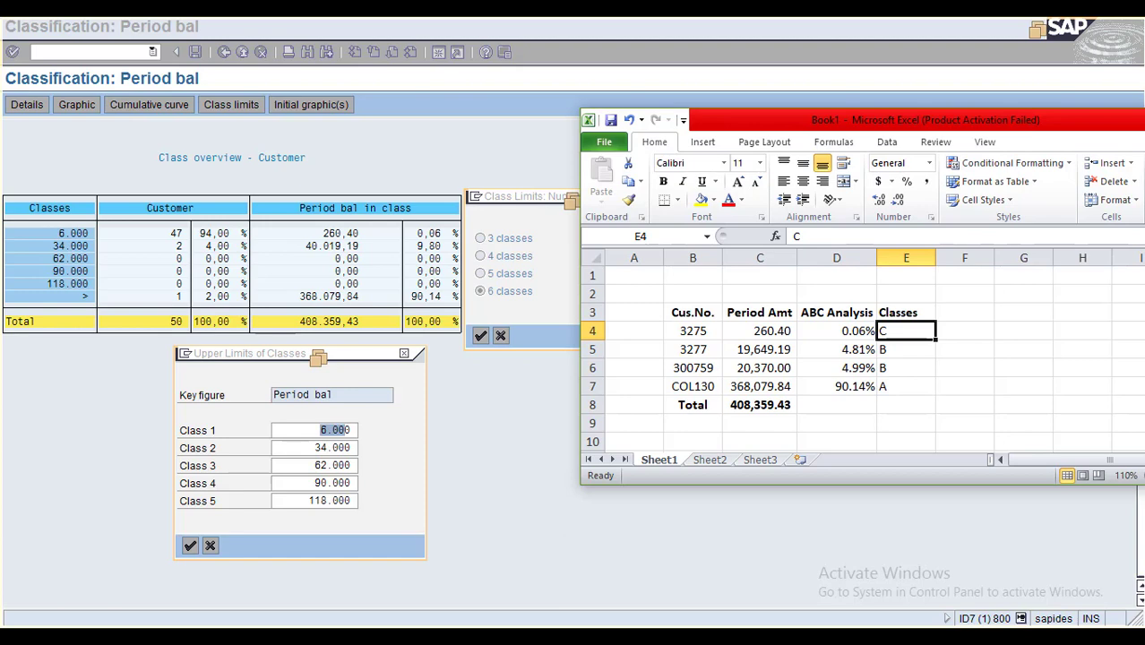
{"action": "left_click", "coordinate": [965, 349]}
{"action": "left_click", "coordinate": [907, 331]}
{"action": "type", "text": "0"}
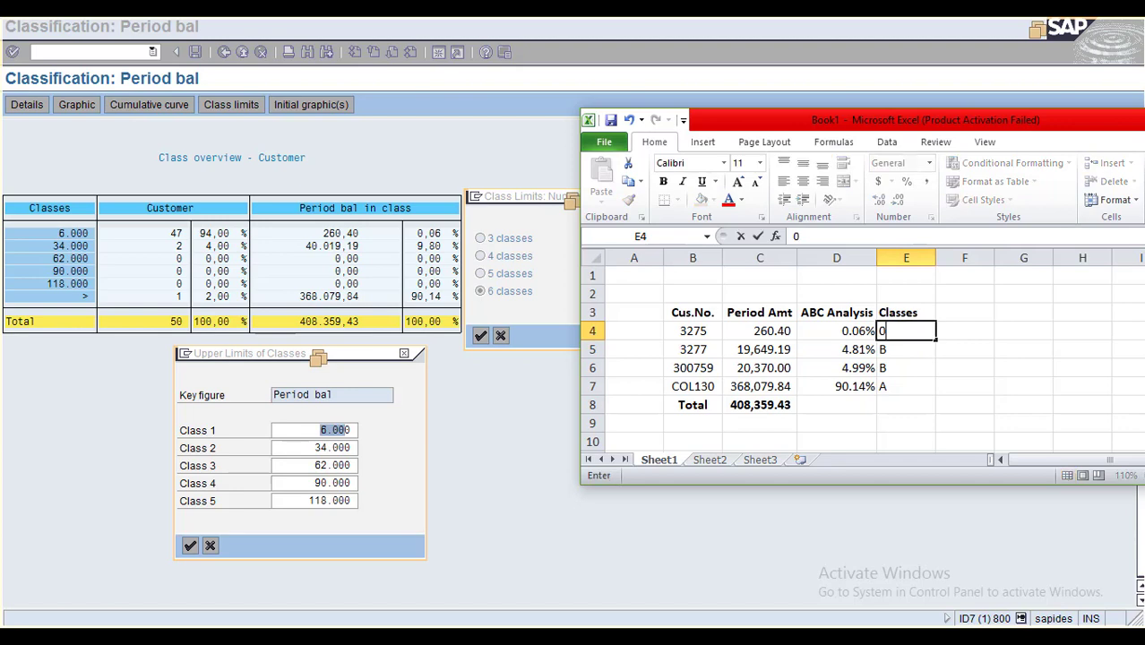
{"action": "type", "text": "-"}
{"action": "key", "text": "BackSpace"}
{"action": "type", "text": "- 3000"}
{"action": "key", "text": "Return"}
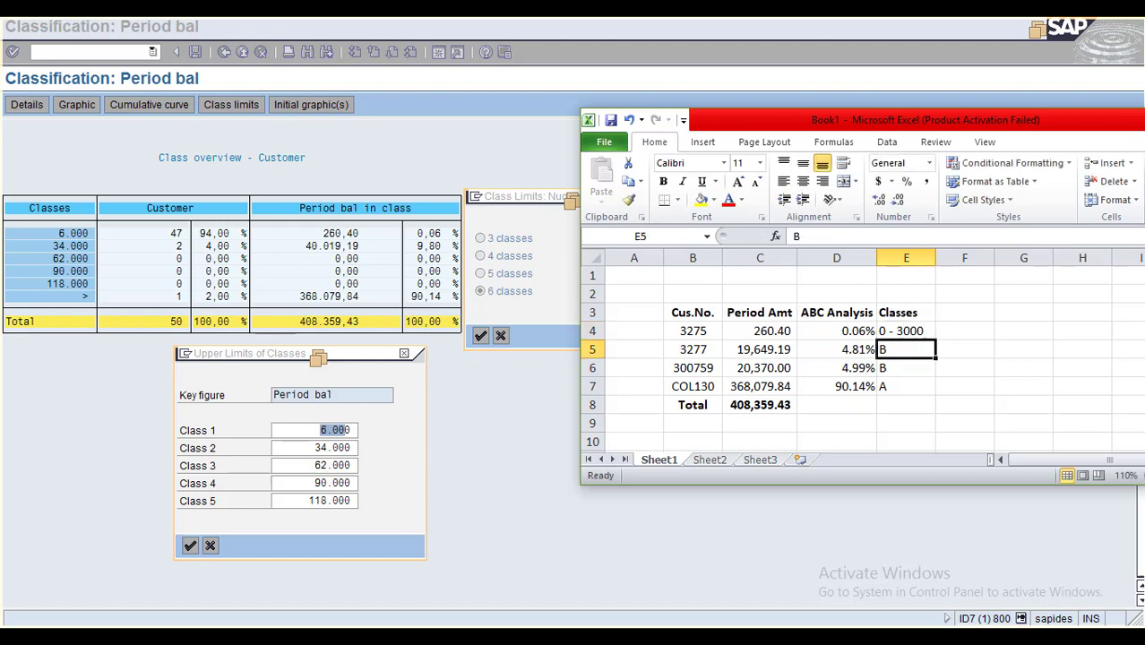
Enter the class ranges "3001 - 20000" in E5 and "20001 - 100000" in E6.
{"action": "type", "text": "3000-"}
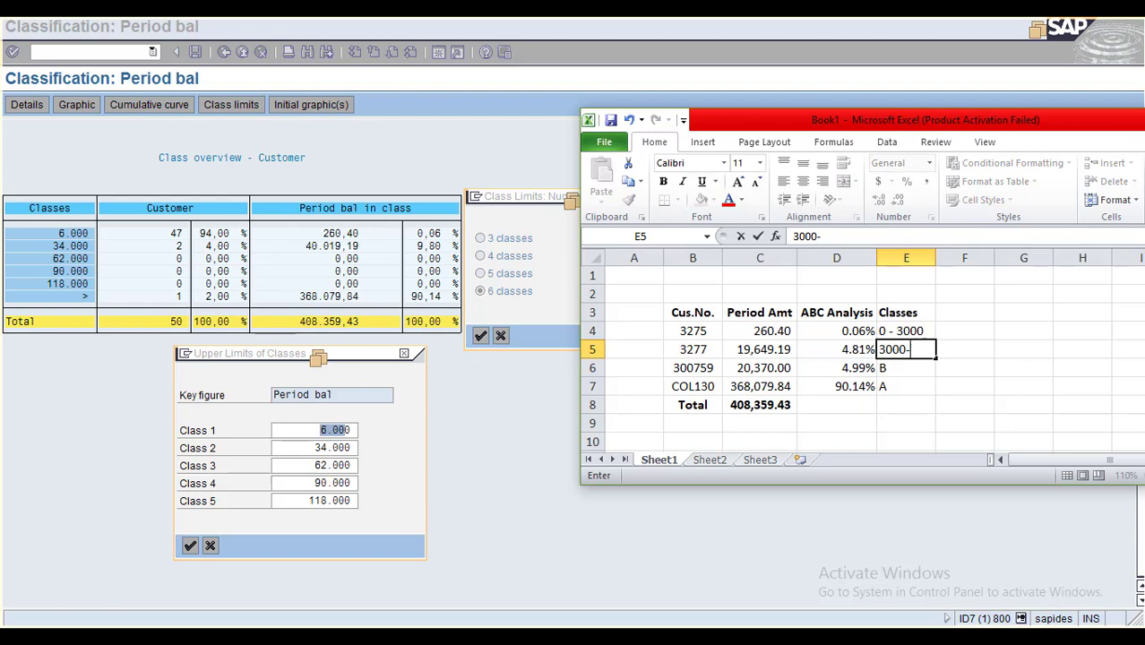
{"action": "key", "text": "BackSpace"}
{"action": "type", "text": "1 - 20000"}
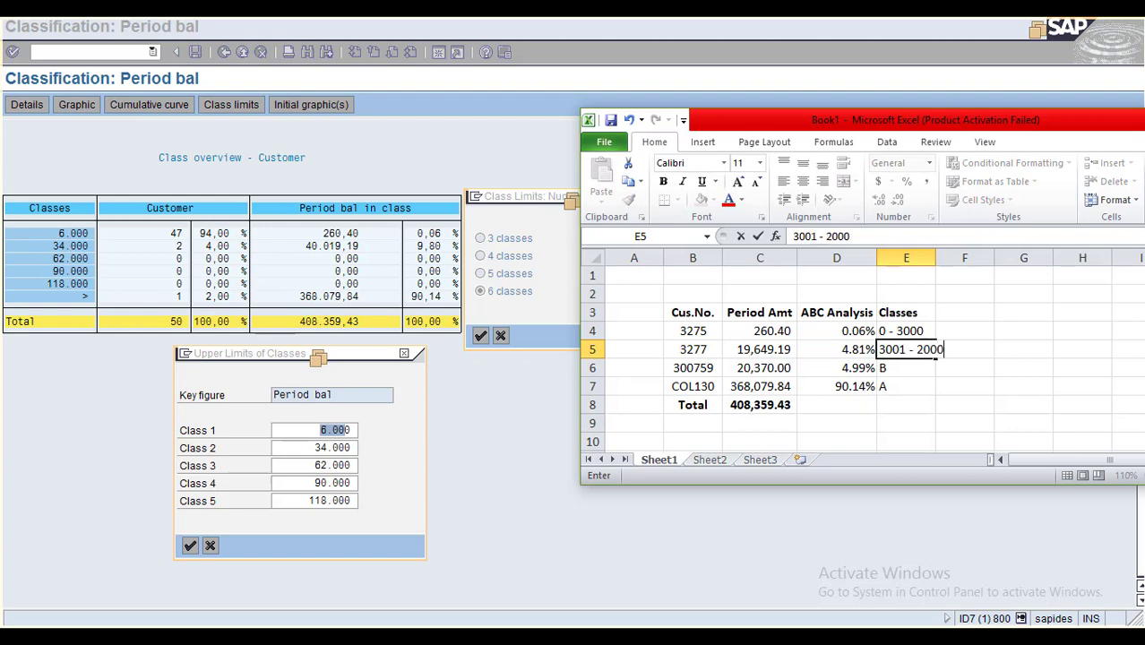
{"action": "key", "text": "Return"}
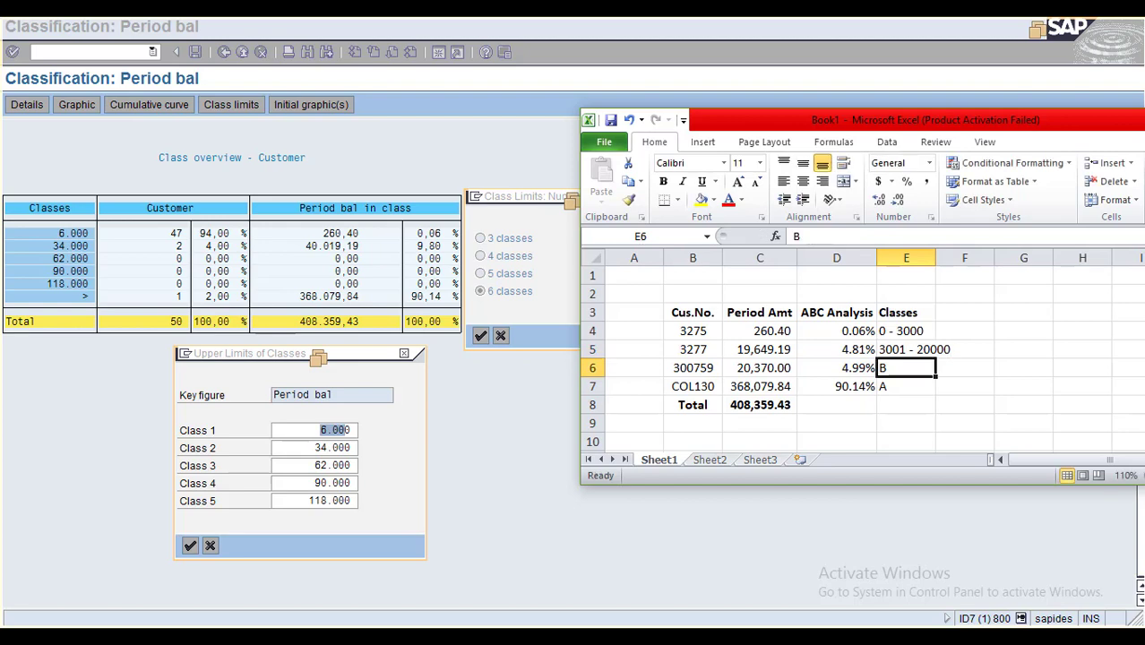
{"action": "type", "text": "20001 - "}
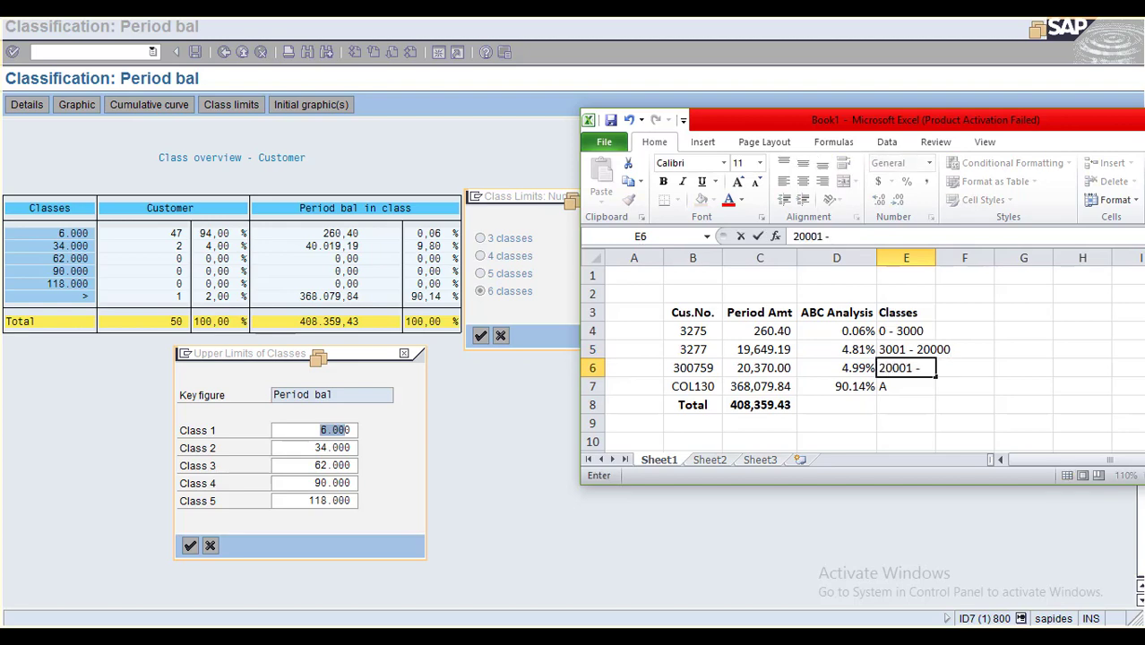
{"action": "type", "text": "100000"}
{"action": "key", "text": "Return"}
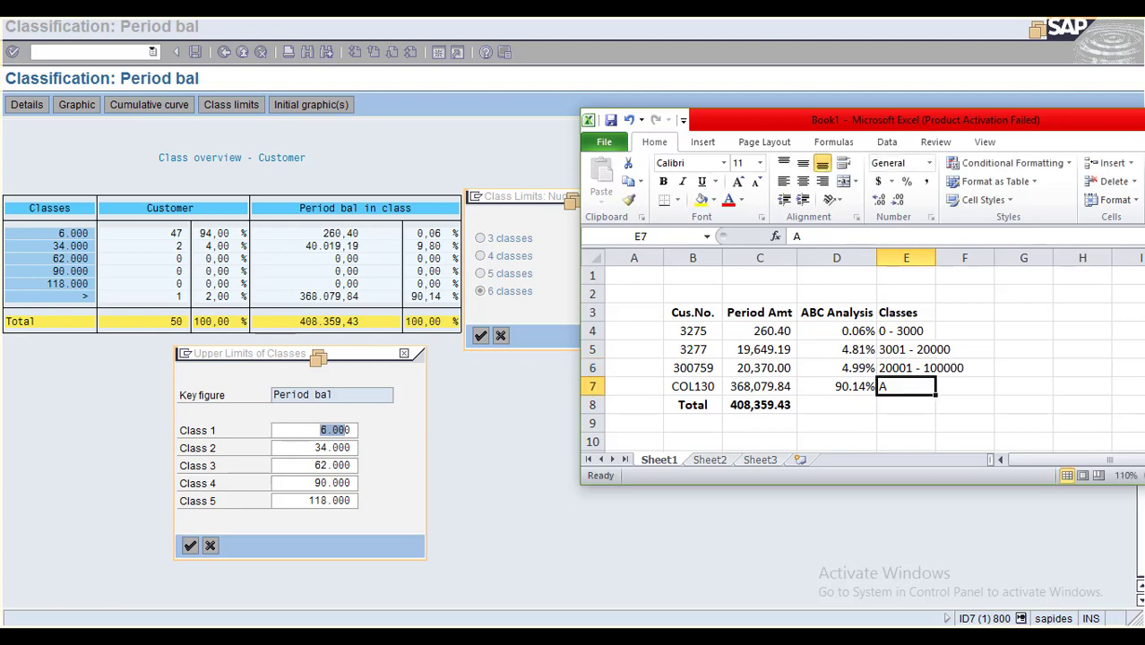
Enter the fourth class range "100001 - 300000" in E7.
{"action": "type", "text": "10000"}
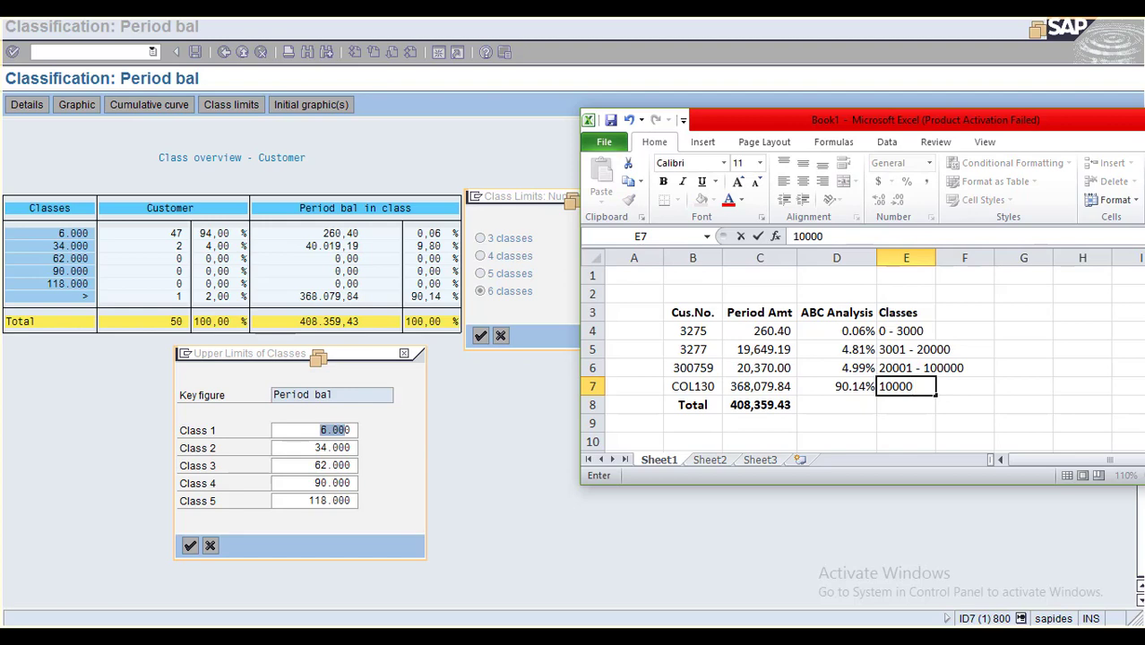
{"action": "type", "text": "0"}
{"action": "key", "text": "BackSpace"}
{"action": "type", "text": "1 -"}
{"action": "type", "text": " 40000"}
{"action": "type", "text": "0"}
{"action": "key", "text": "BackSpace"}
{"action": "key", "text": "BackSpace"}
{"action": "key", "text": "BackSpace"}
{"action": "key", "text": "BackSpace"}
{"action": "key", "text": "BackSpace"}
{"action": "key", "text": "BackSpace"}
{"action": "key", "text": "BackSpace"}
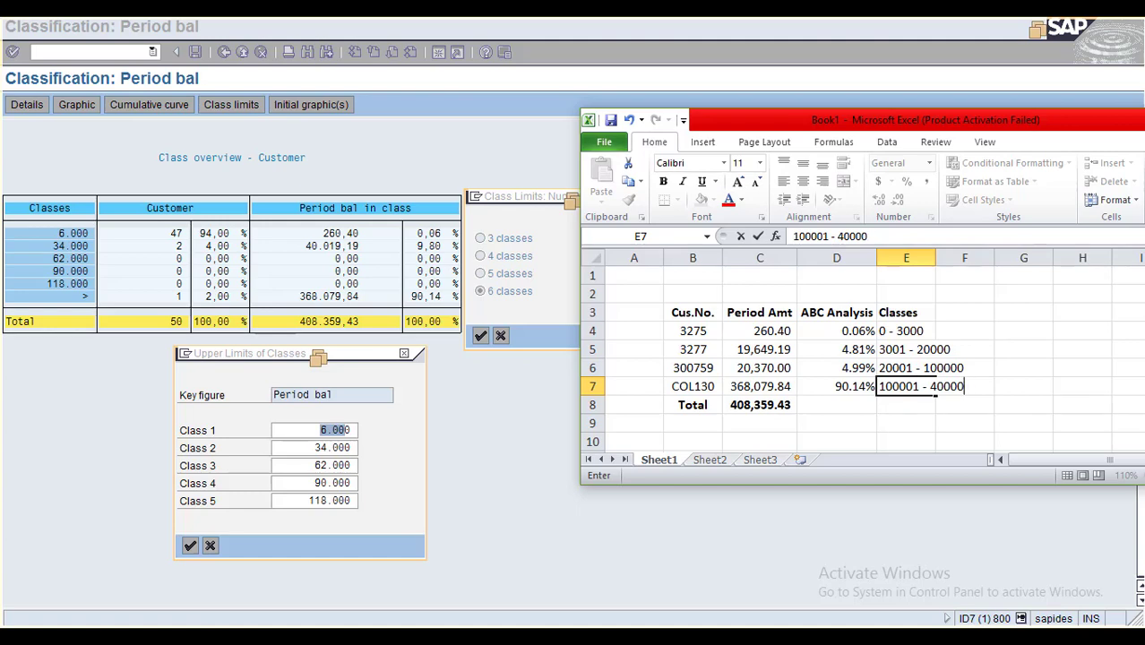
{"action": "type", "text": "300000"}
{"action": "key", "text": "Return"}
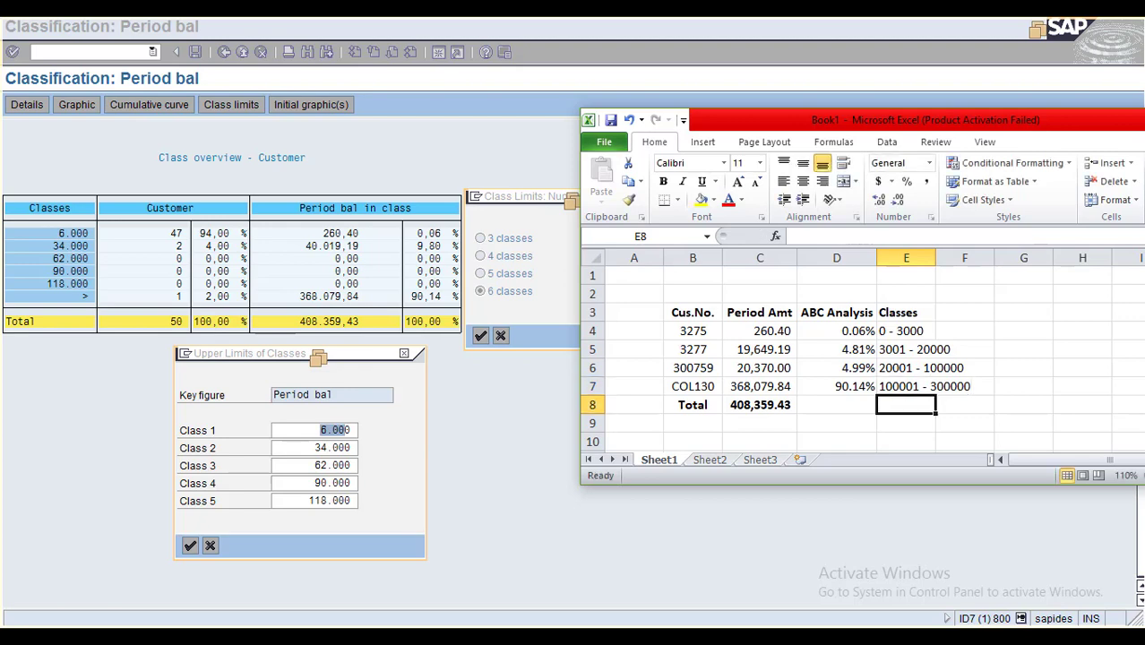
Enter the fifth class range "300001 - 900000" in E8, in the Total row.
{"action": "type", "text": "30000"}
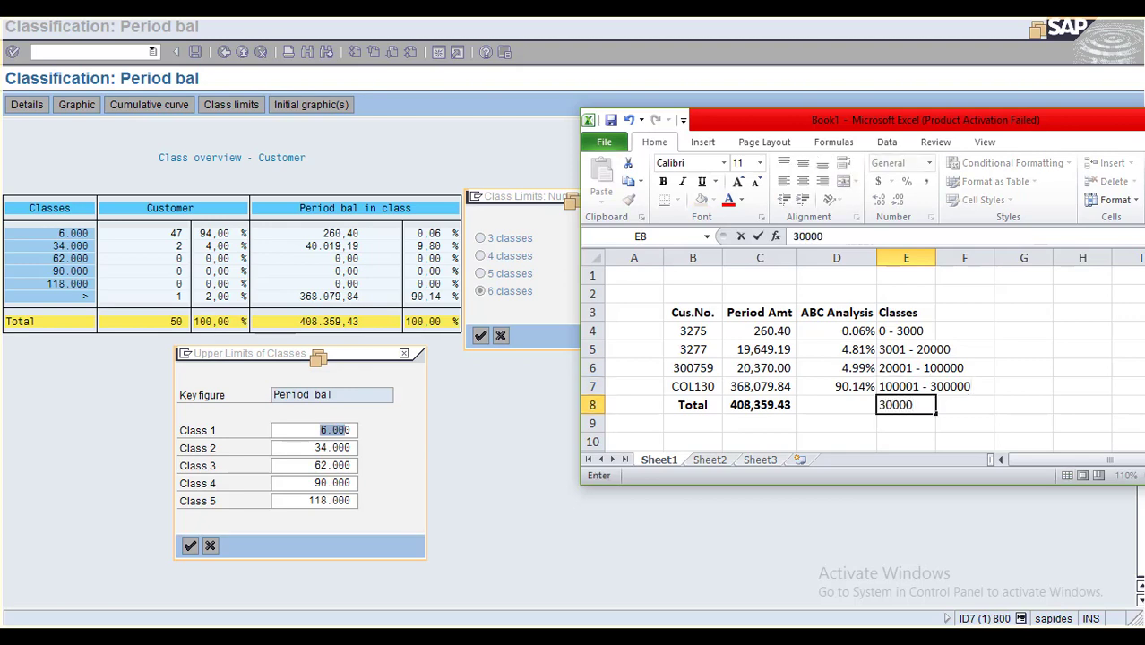
{"action": "type", "text": "1 - 999999"}
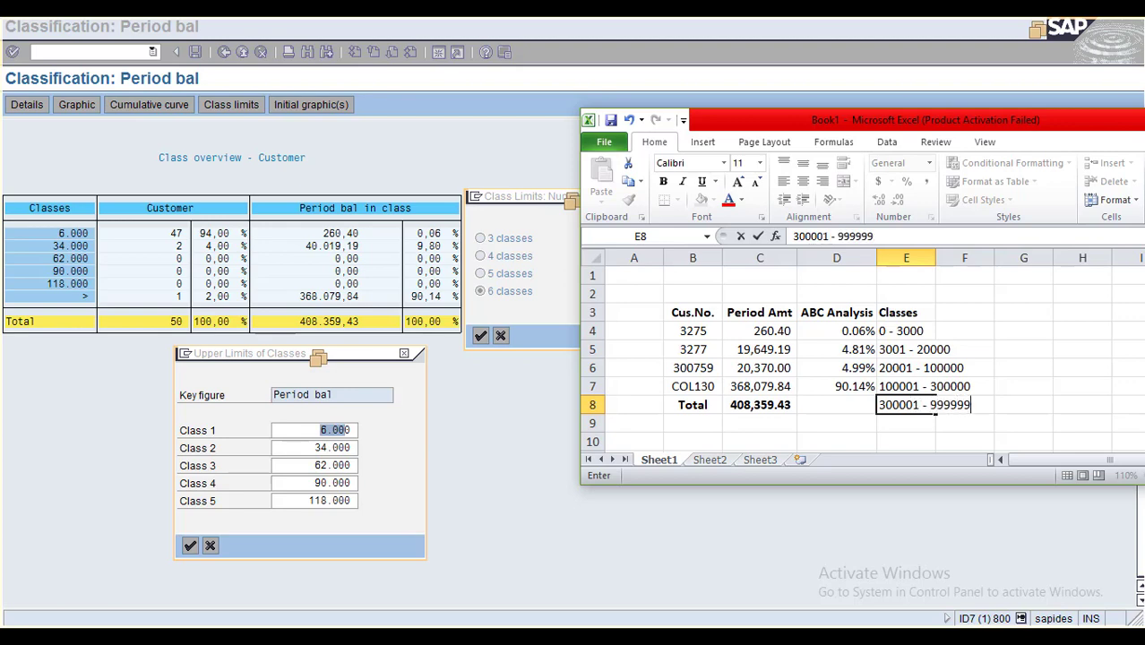
{"action": "key", "text": "BackSpace"}
{"action": "key", "text": "BackSpace"}
{"action": "key", "text": "BackSpace"}
{"action": "key", "text": "BackSpace"}
{"action": "key", "text": "BackSpace"}
{"action": "key", "text": "BackSpace"}
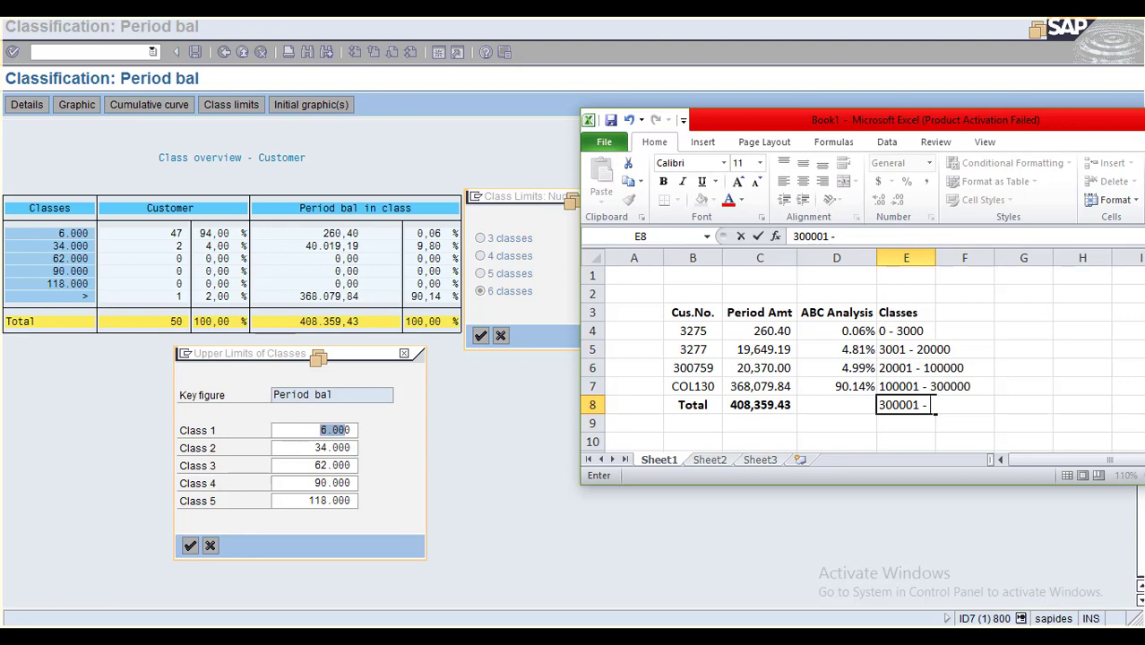
{"action": "type", "text": "900000"}
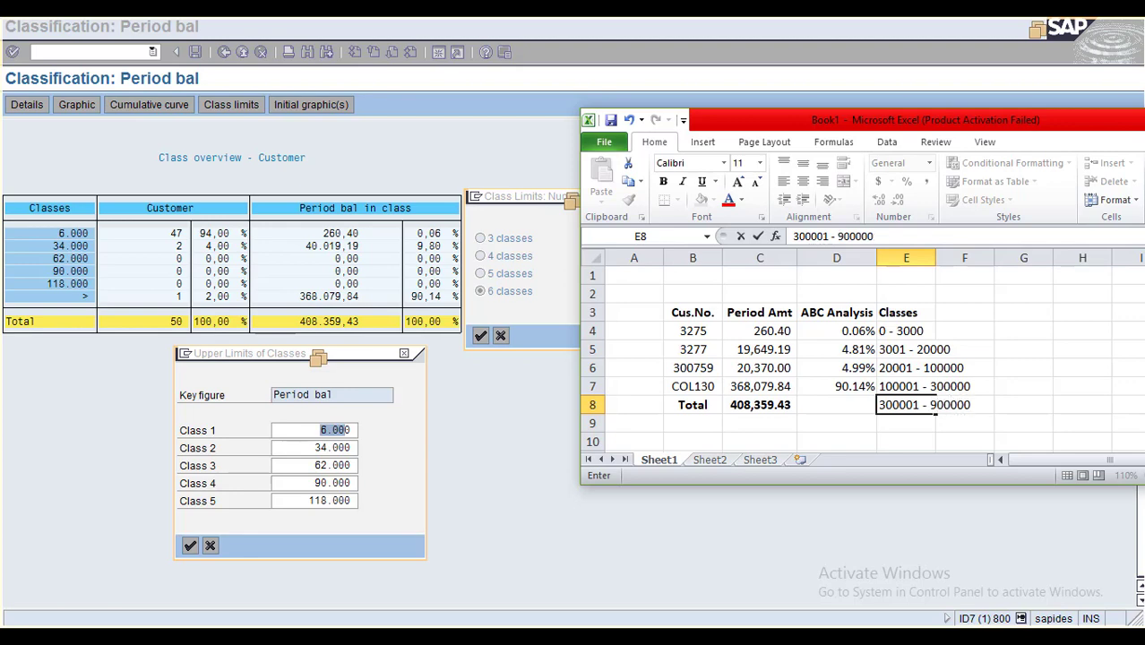
{"action": "key", "text": "Return"}
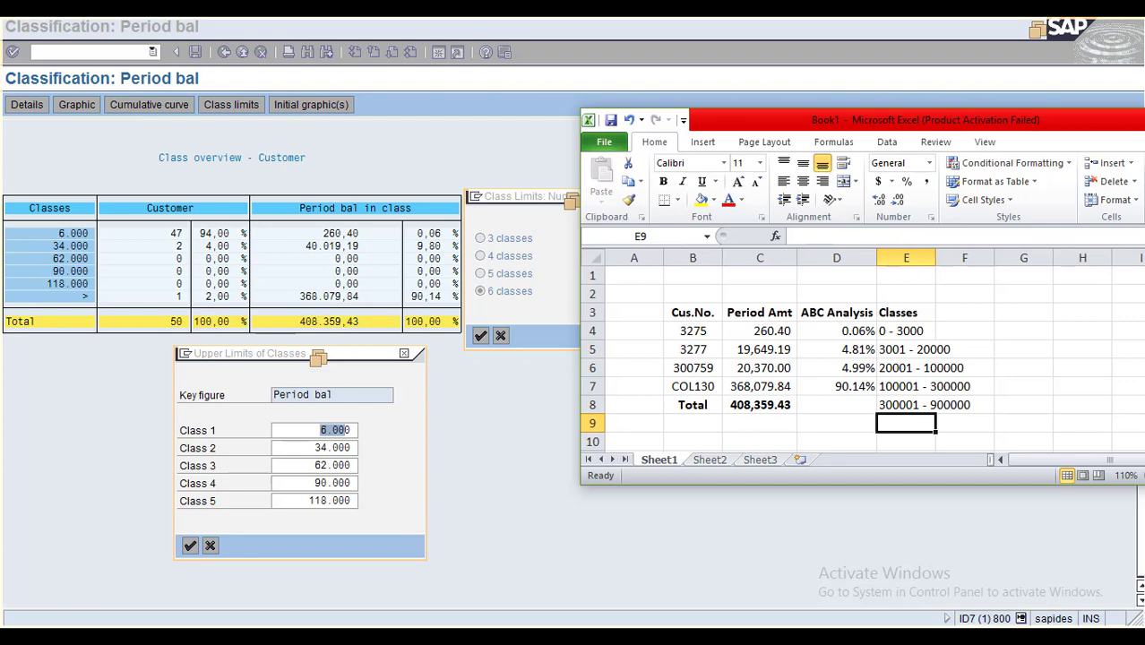
Fit column E to its contents and clear the ABC Analysis header and its percentages from column D.
{"action": "double_click", "coordinate": [936, 258]}
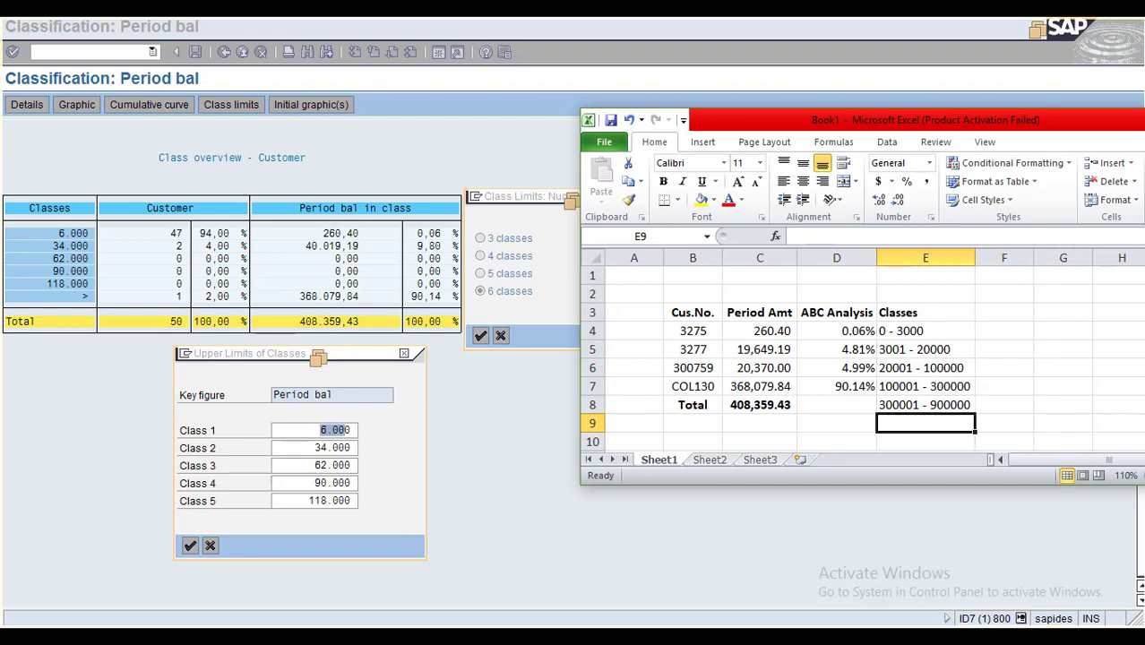
{"action": "left_click", "coordinate": [836, 313]}
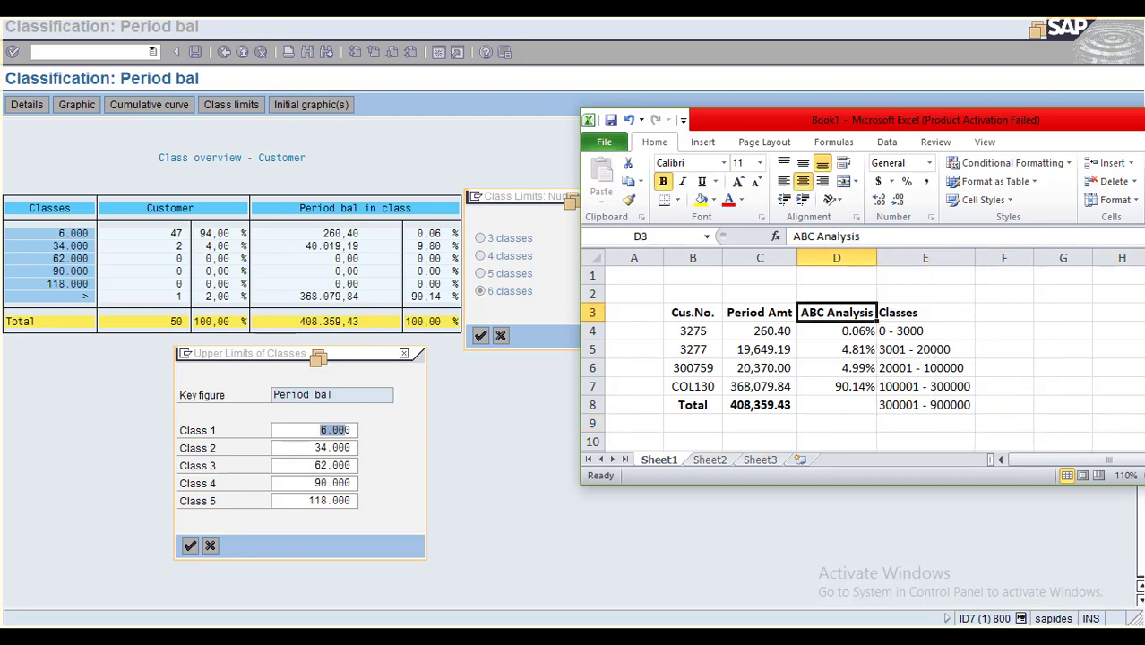
{"action": "key", "text": "Delete"}
{"action": "left_click_drag", "start_coordinate": [836, 331], "coordinate": [836, 386]}
{"action": "key", "text": "Delete"}
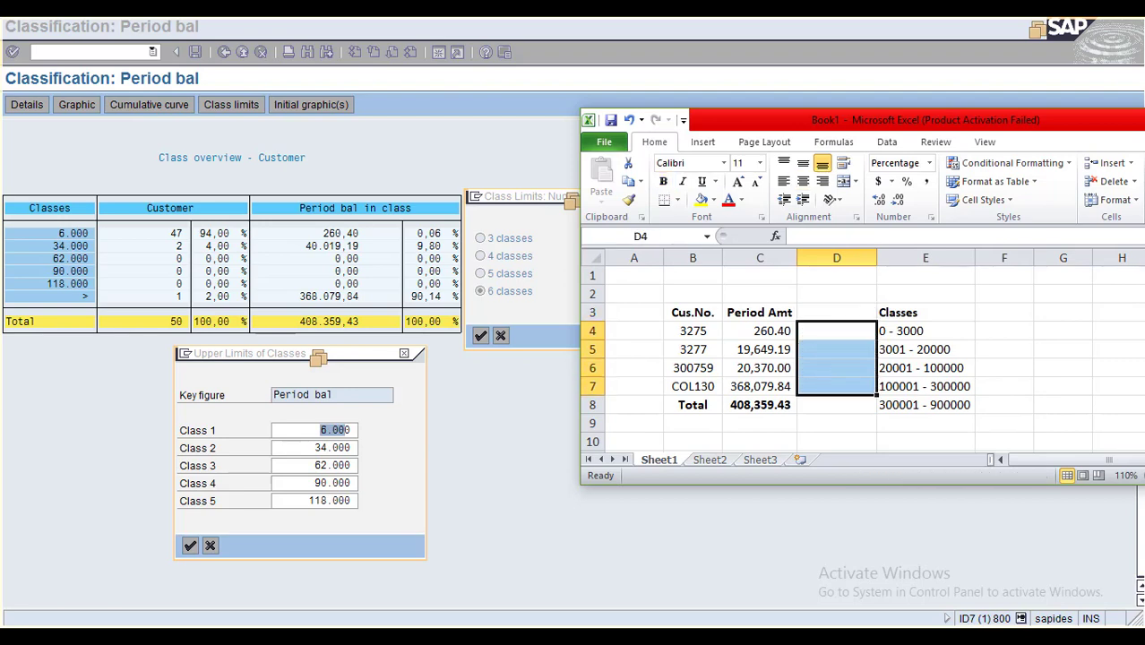
Add a No header in F3 and fill F4 to F9 with the labels Class 1 through Class 6.
{"action": "left_click", "coordinate": [926, 313]}
{"action": "left_click", "coordinate": [1005, 332]}
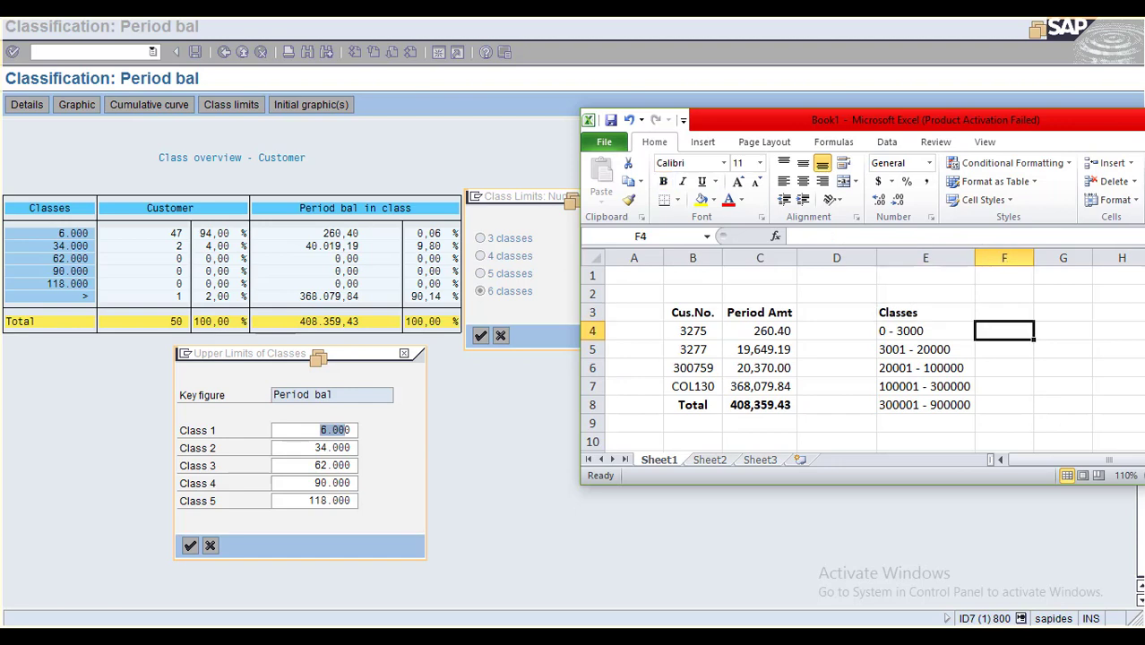
{"action": "left_click", "coordinate": [1005, 313]}
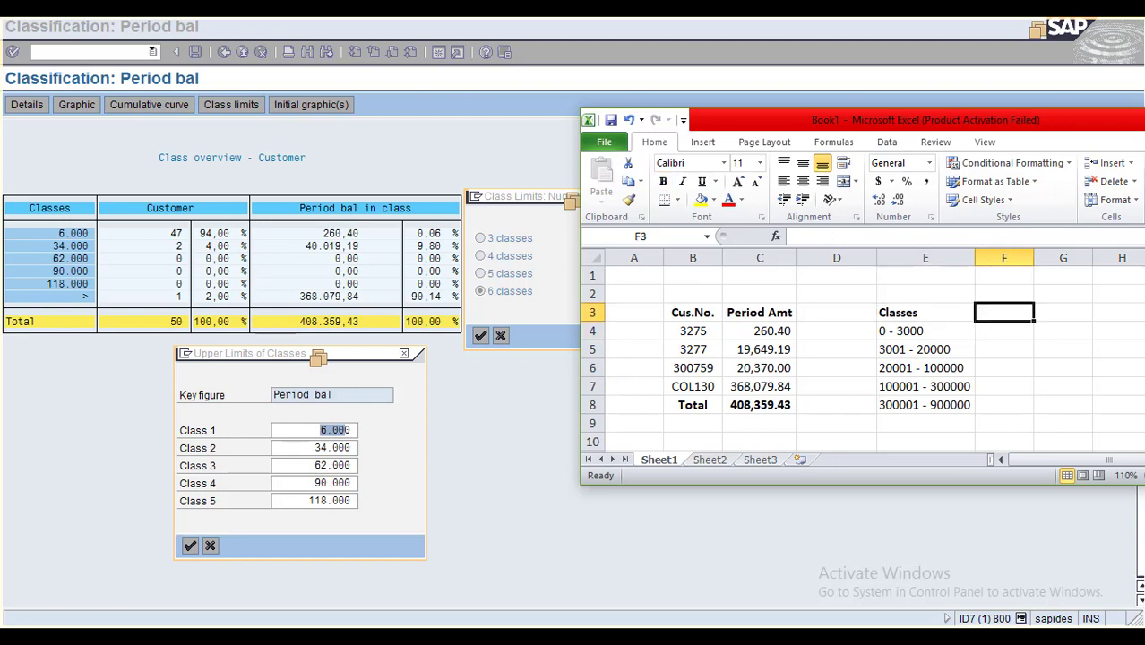
{"action": "type", "text": "No"}
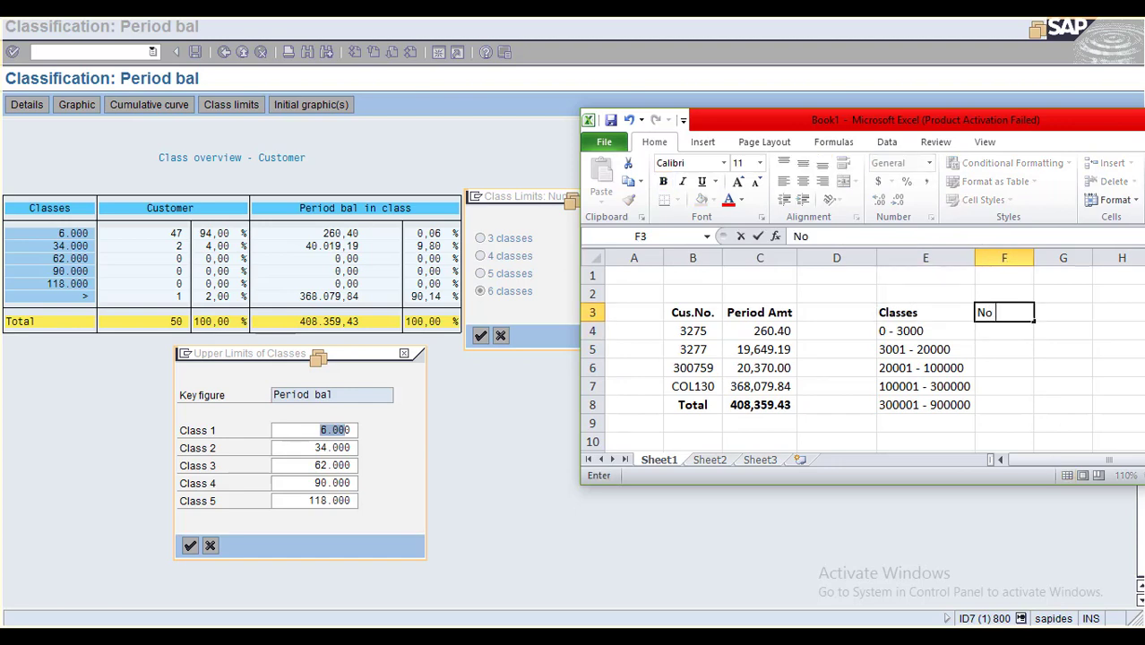
{"action": "key", "text": "Return"}
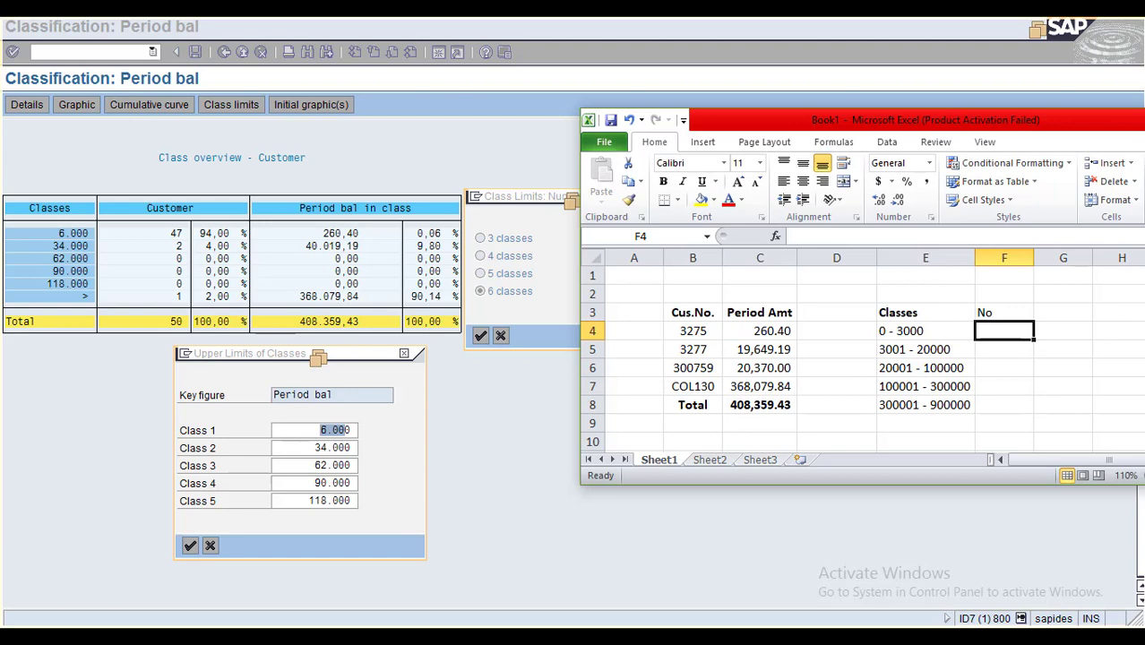
{"action": "type", "text": "Cl"}
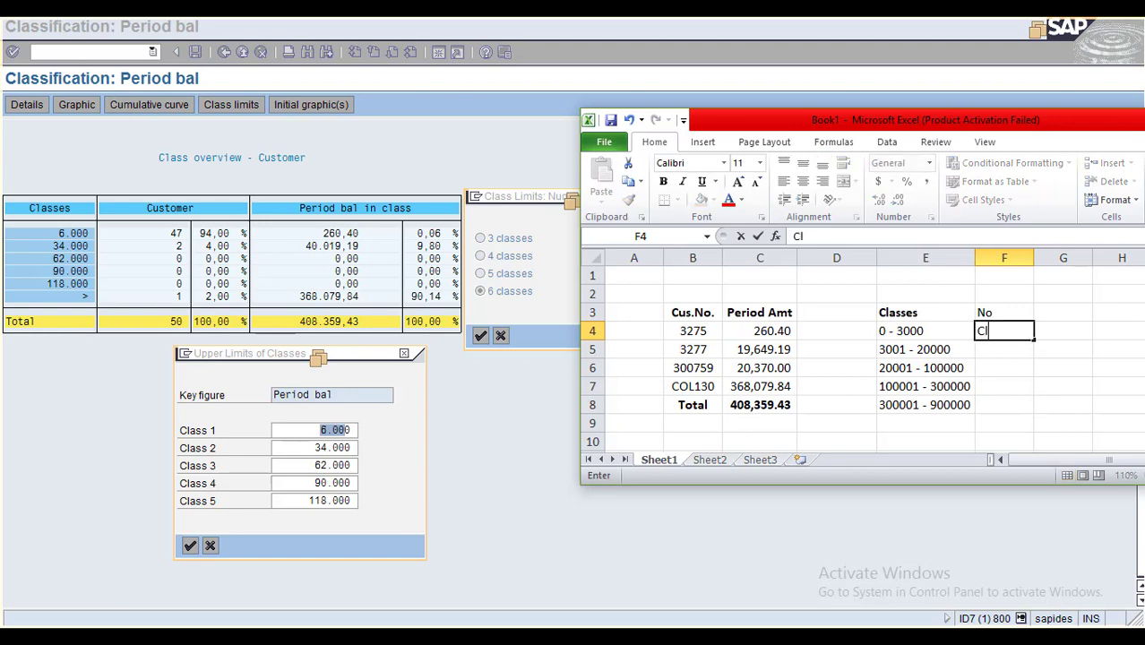
{"action": "type", "text": "ass 1"}
{"action": "key", "text": "Return"}
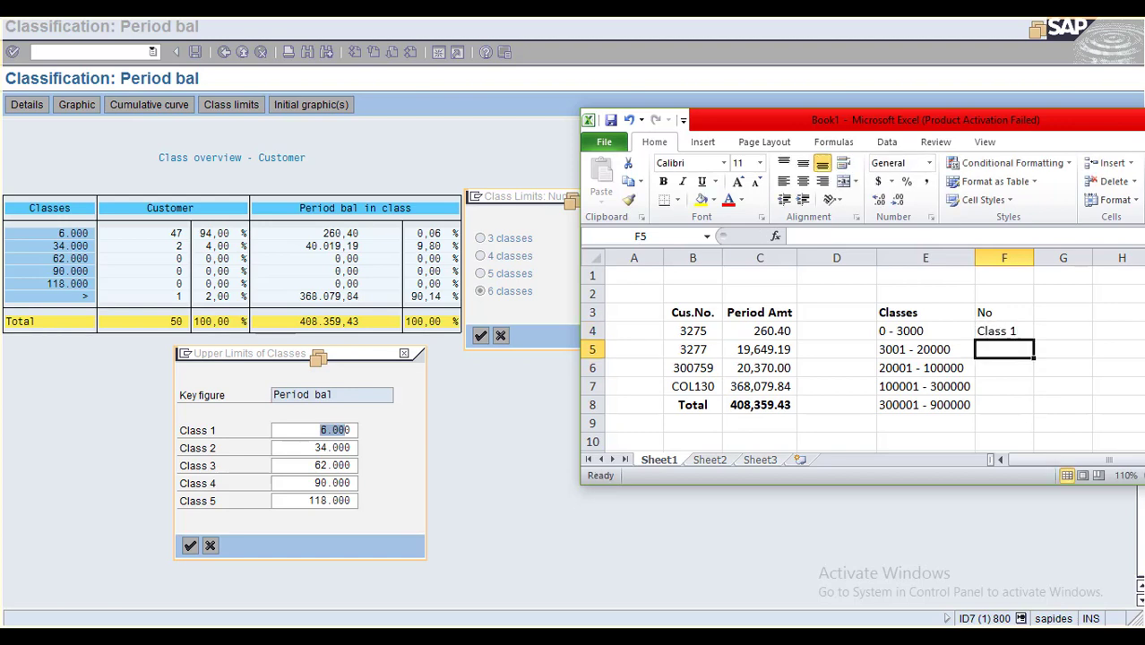
{"action": "left_click", "coordinate": [1004, 332]}
{"action": "left_click_drag", "start_coordinate": [1034, 339], "coordinate": [1034, 432]}
Enter the range "> 900001" in E9 as the class range for Class 6.
{"action": "left_click", "coordinate": [925, 423]}
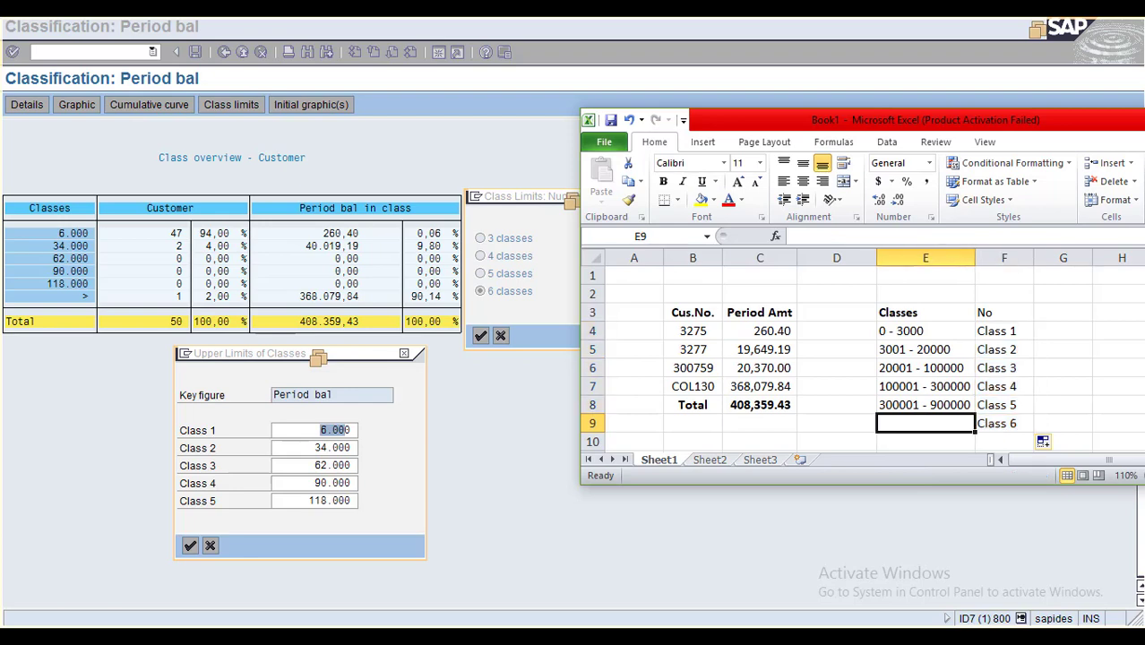
{"action": "type", "text": ">"}
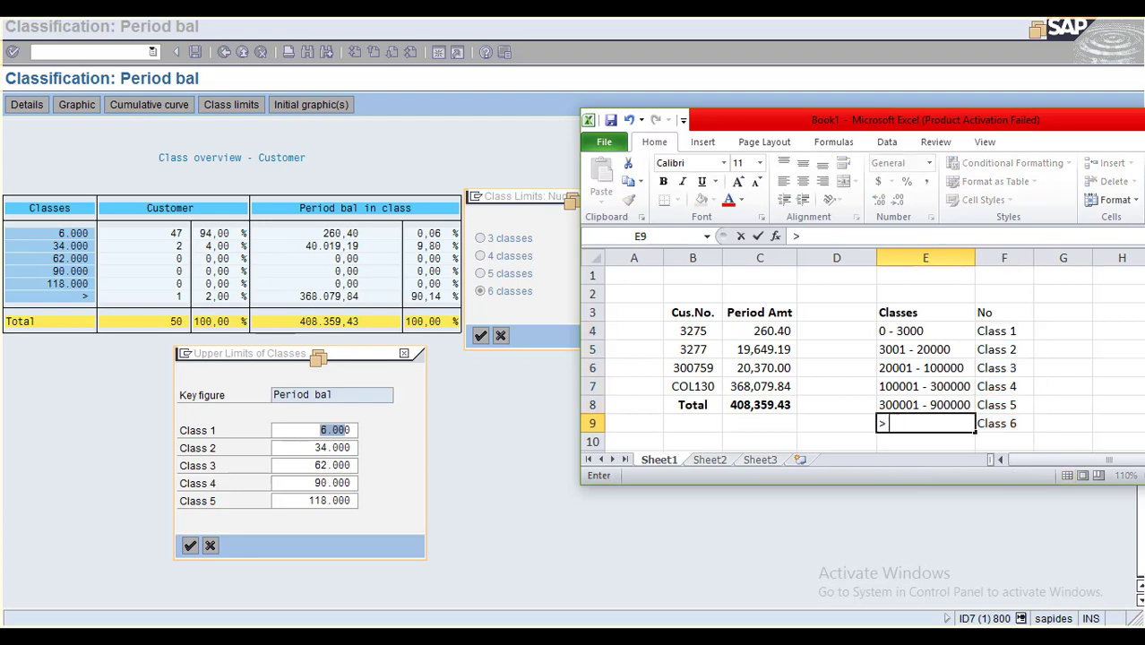
{"action": "type", "text": " 900001"}
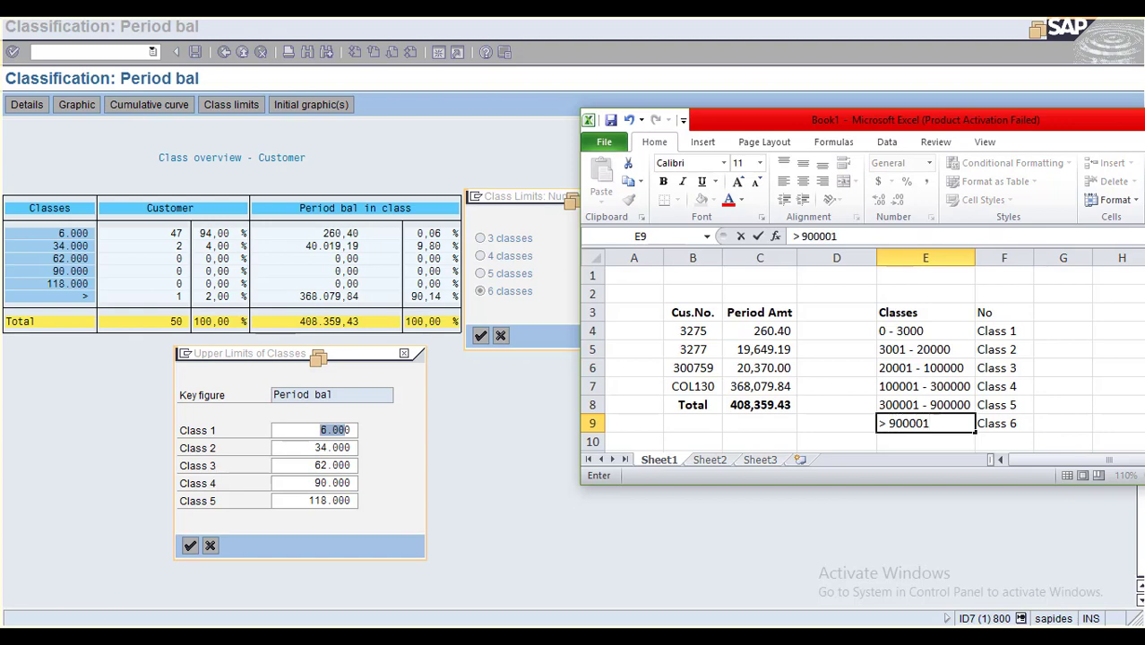
{"action": "key", "text": "Return"}
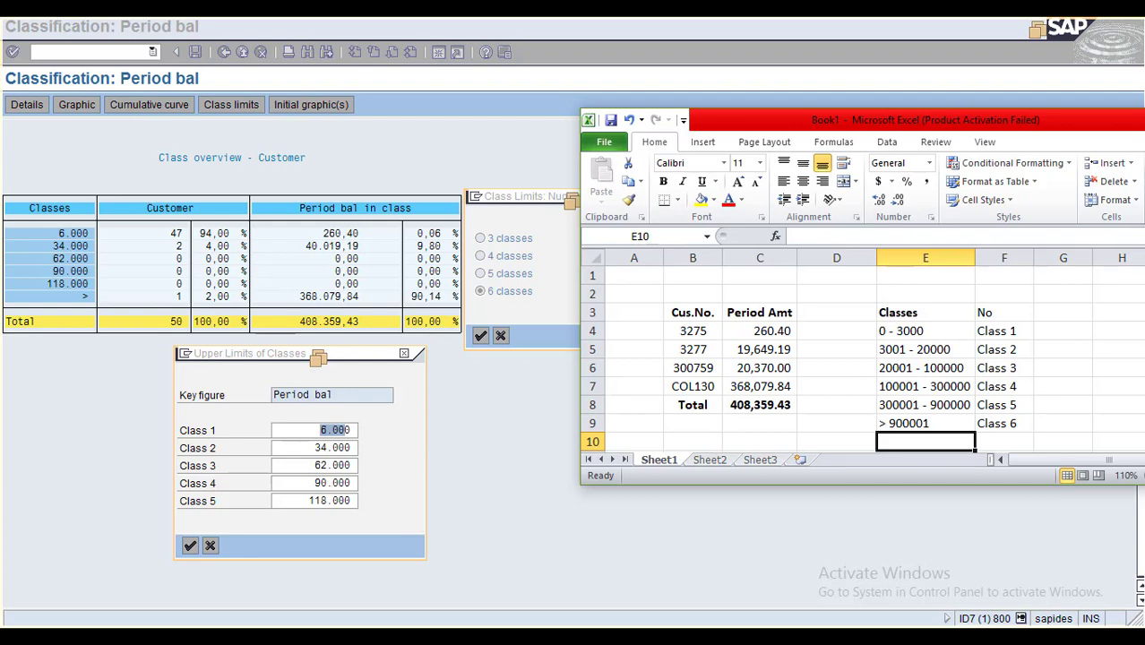
Make the workbook window narrower beside the SAP dialogs and move the Total label and amount down to row 10.
{"action": "left_click", "coordinate": [693, 405]}
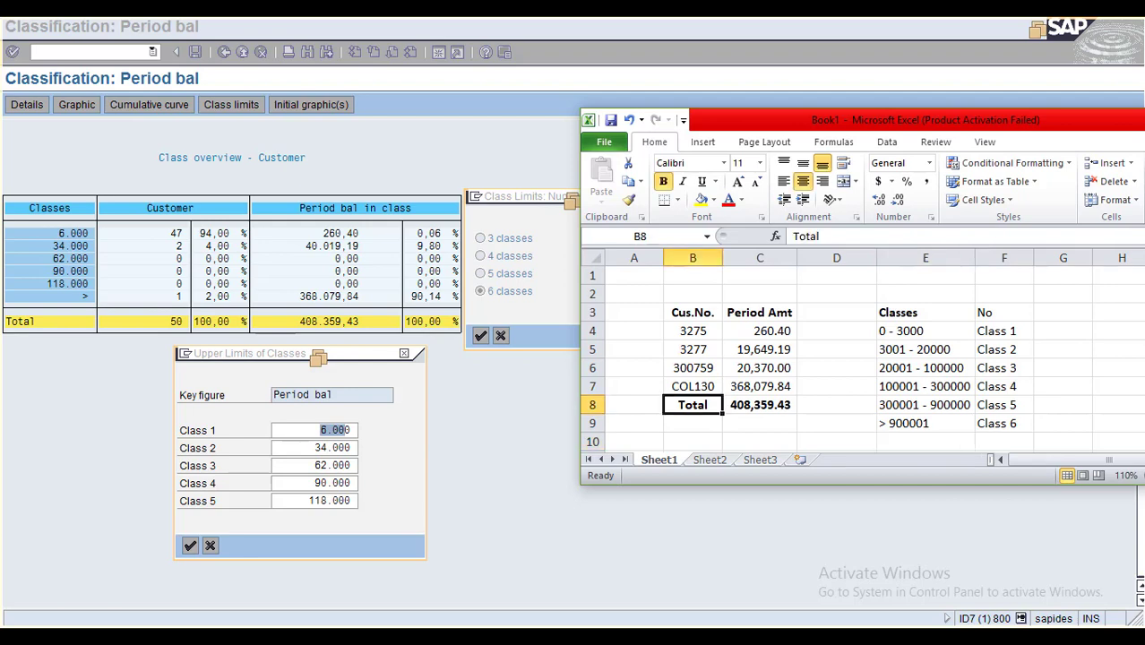
{"action": "left_click_drag", "start_coordinate": [841, 125], "coordinate": [686, 102]}
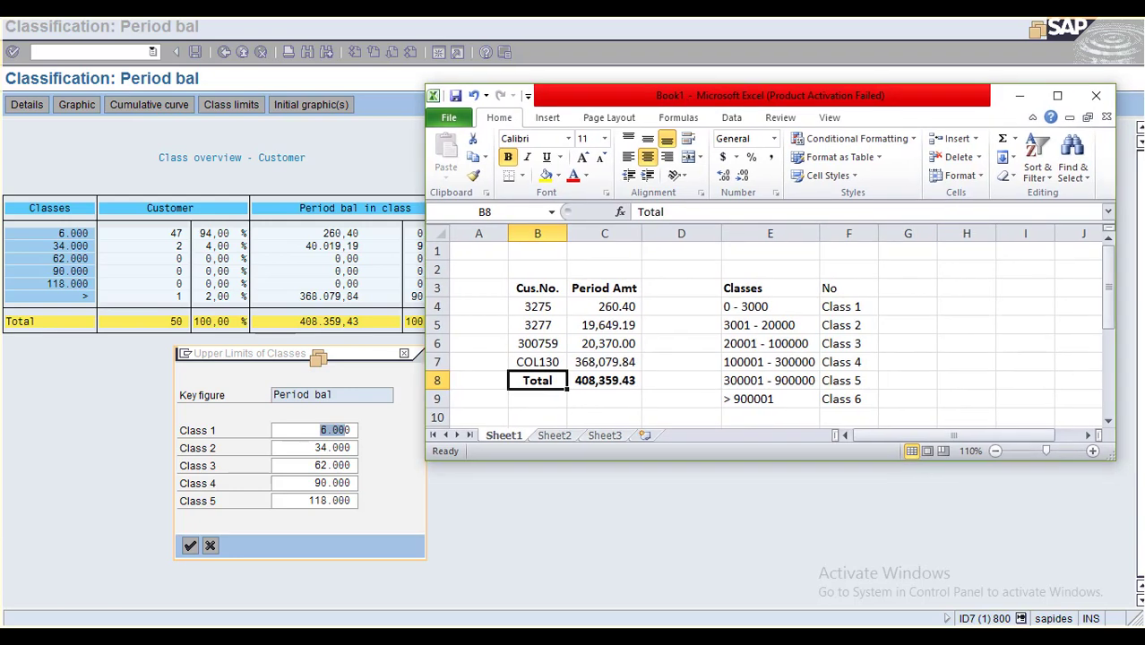
{"action": "left_click_drag", "start_coordinate": [1113, 459], "coordinate": [957, 480]}
{"action": "left_click_drag", "start_coordinate": [681, 94], "coordinate": [865, 87]}
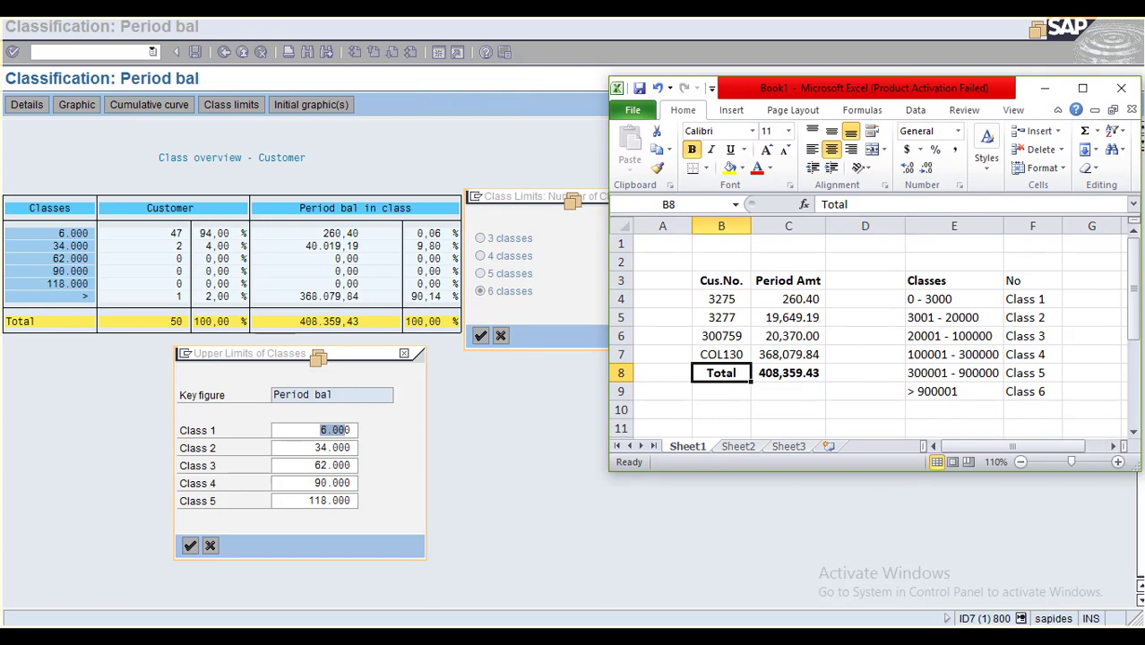
{"action": "left_click_drag", "start_coordinate": [722, 373], "coordinate": [807, 418]}
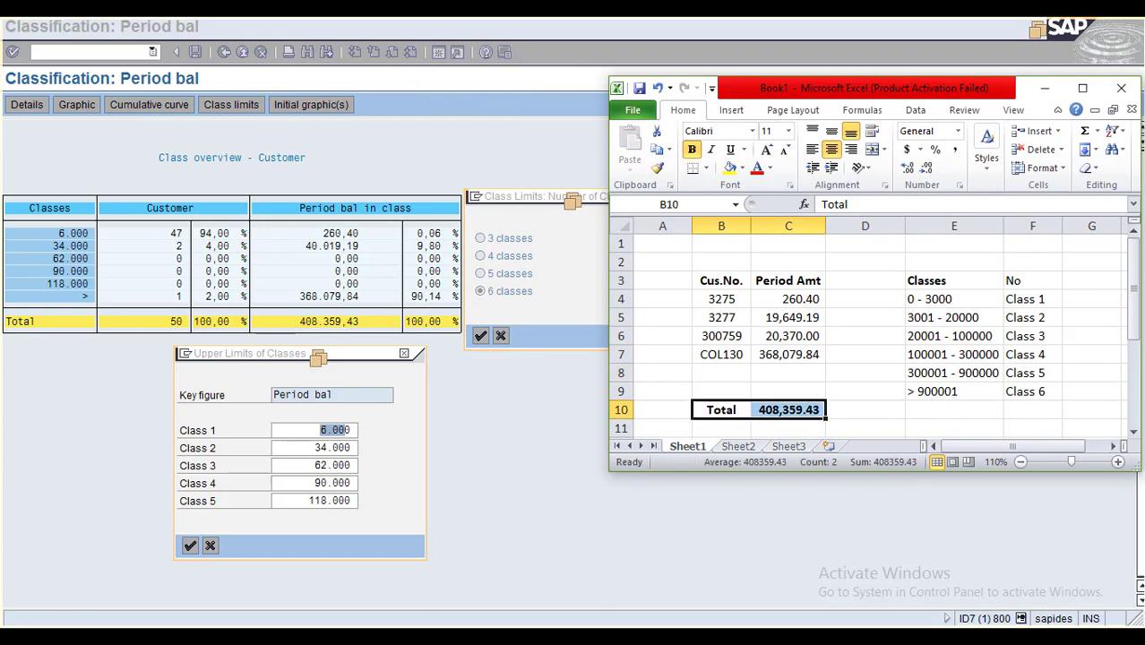
Add a Class header in D3 and copy the Class 1 label into D4.
{"action": "left_click", "coordinate": [864, 280]}
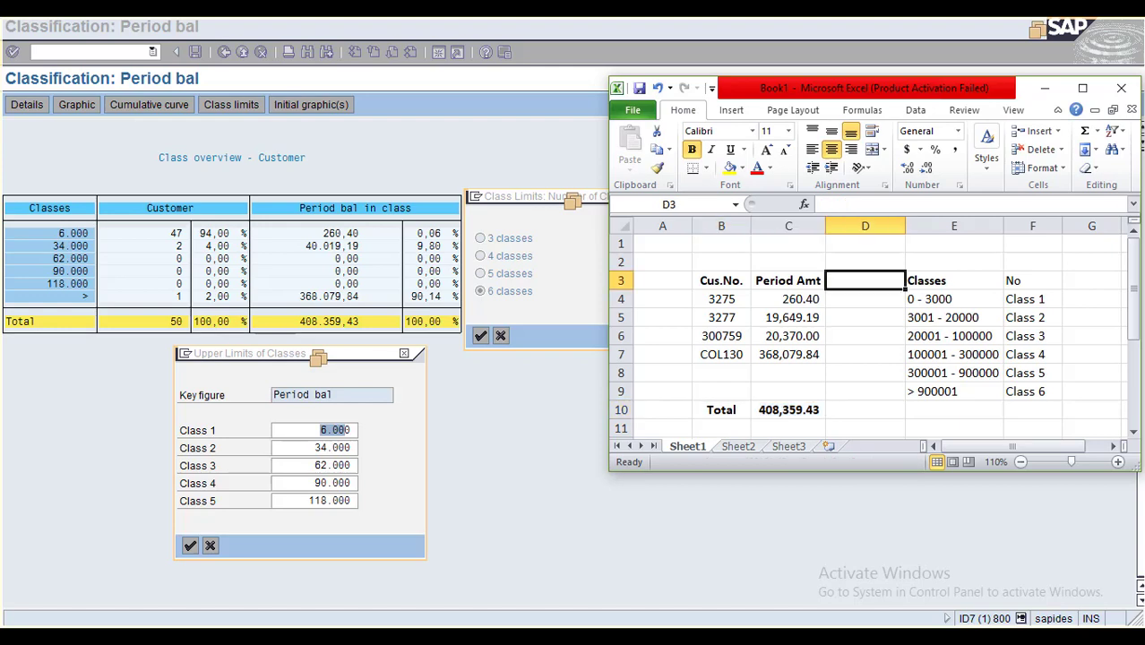
{"action": "type", "text": "Class"}
{"action": "key", "text": "Return"}
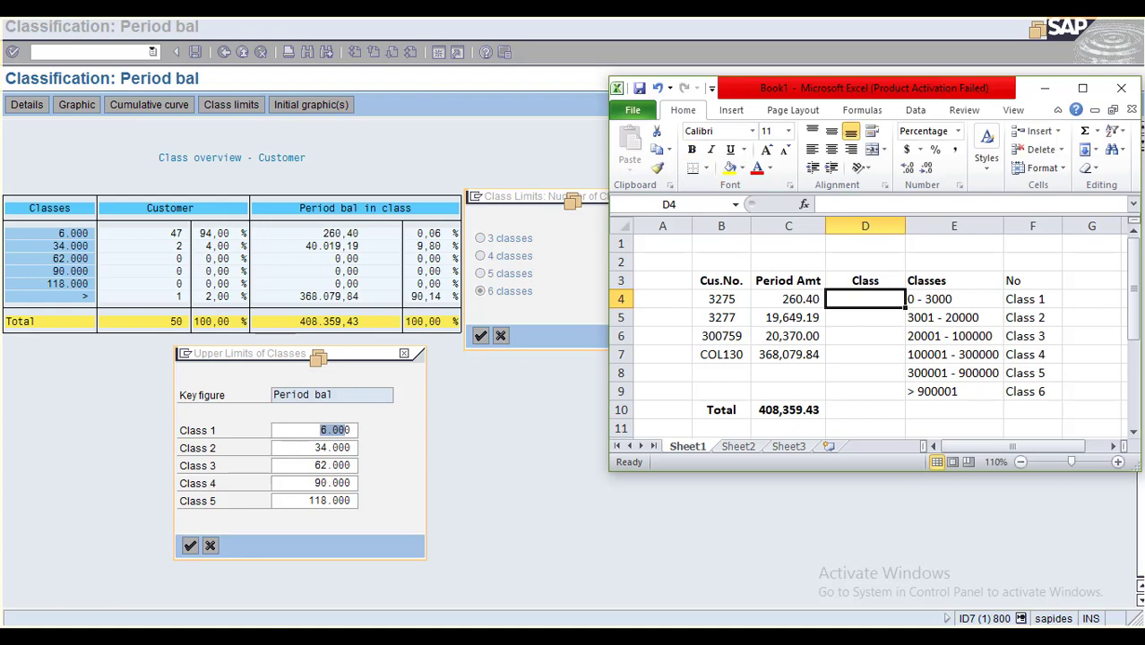
{"action": "left_click", "coordinate": [1032, 299]}
{"action": "key", "text": "ctrl+c"}
{"action": "key", "text": "Left"}
{"action": "key", "text": "Left"}
{"action": "key", "text": "Return"}
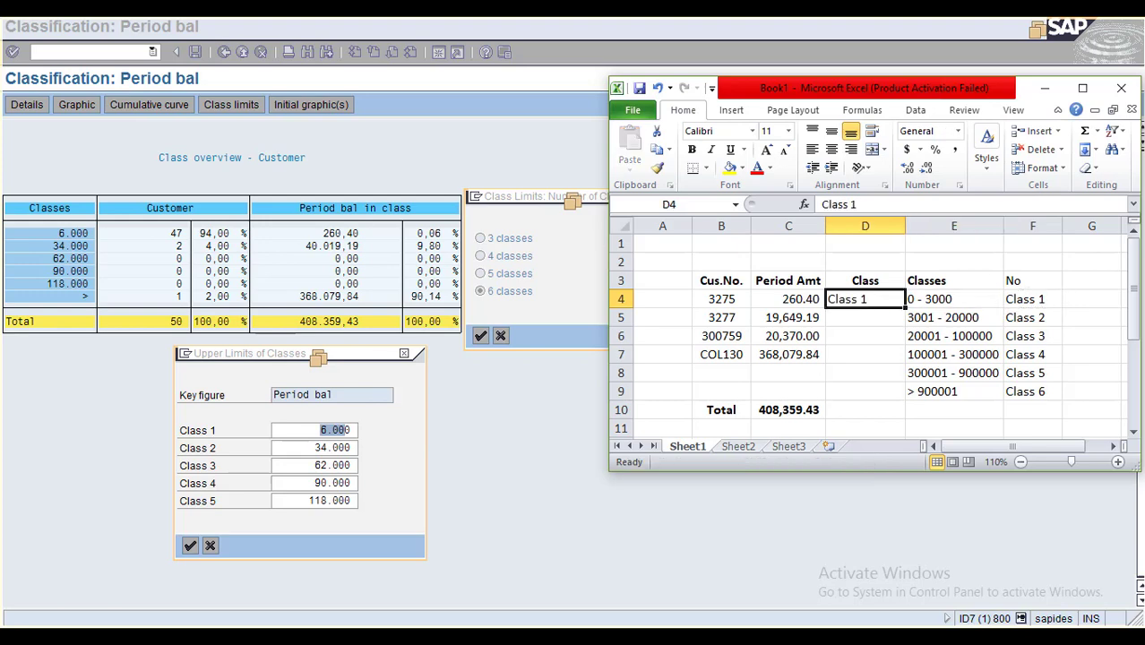
Copy the Class 2 label from the class list into D5 for the second customer.
{"action": "key", "text": "Down"}
{"action": "key", "text": "Right"}
{"action": "key", "text": "Right"}
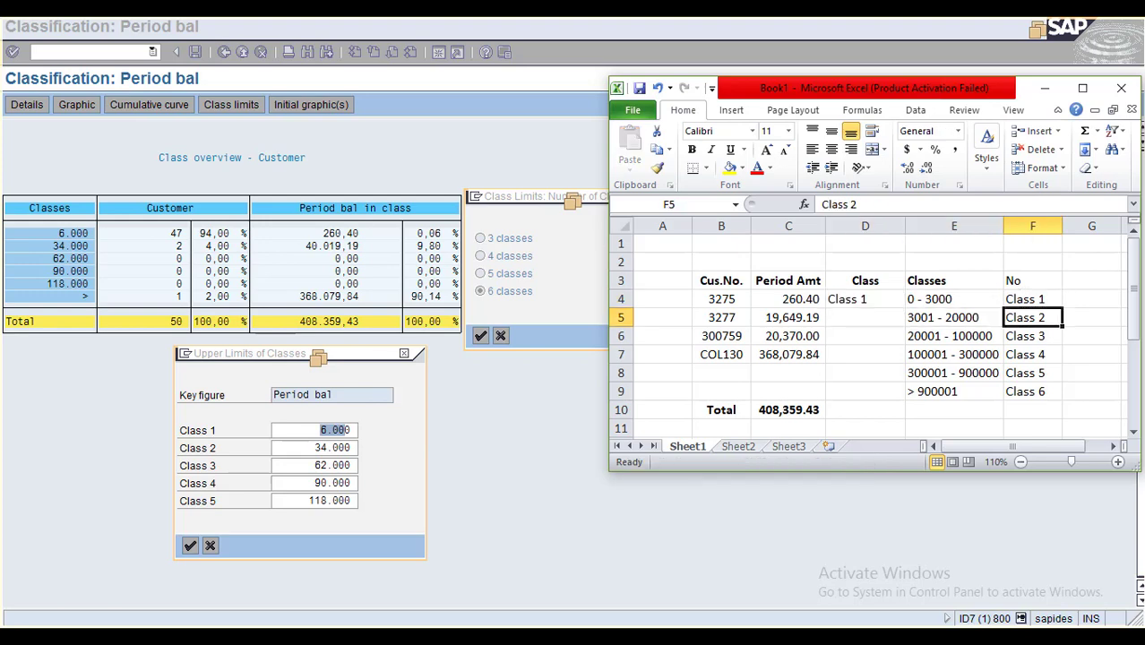
{"action": "key", "text": "ctrl+c"}
{"action": "key", "text": "Left"}
{"action": "key", "text": "Left"}
{"action": "key", "text": "Return"}
Copy the Class 3 label from the class list into D6 for the third customer.
{"action": "key", "text": "Down"}
{"action": "key", "text": "Right"}
{"action": "key", "text": "ctrl+c"}
{"action": "key", "text": "Down"}
{"action": "key", "text": "Down"}
{"action": "key", "text": "Up"}
{"action": "key", "text": "Up"}
{"action": "key", "text": "Up"}
{"action": "key", "text": "Left"}
{"action": "key", "text": "Left"}
{"action": "key", "text": "Left"}
{"action": "key", "text": "Down"}
{"action": "key", "text": "Right"}
{"action": "key", "text": "Return"}
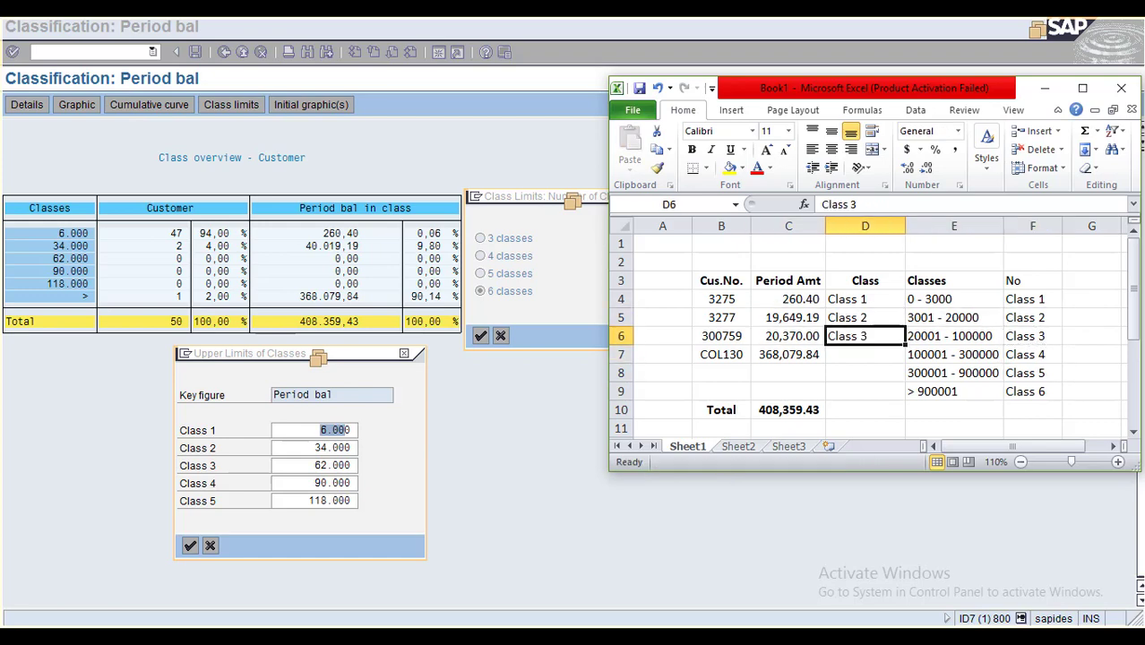
Copy the Class 5 label from the class list into D7 for the fourth customer.
{"action": "key", "text": "Down"}
{"action": "key", "text": "Down"}
{"action": "key", "text": "Right"}
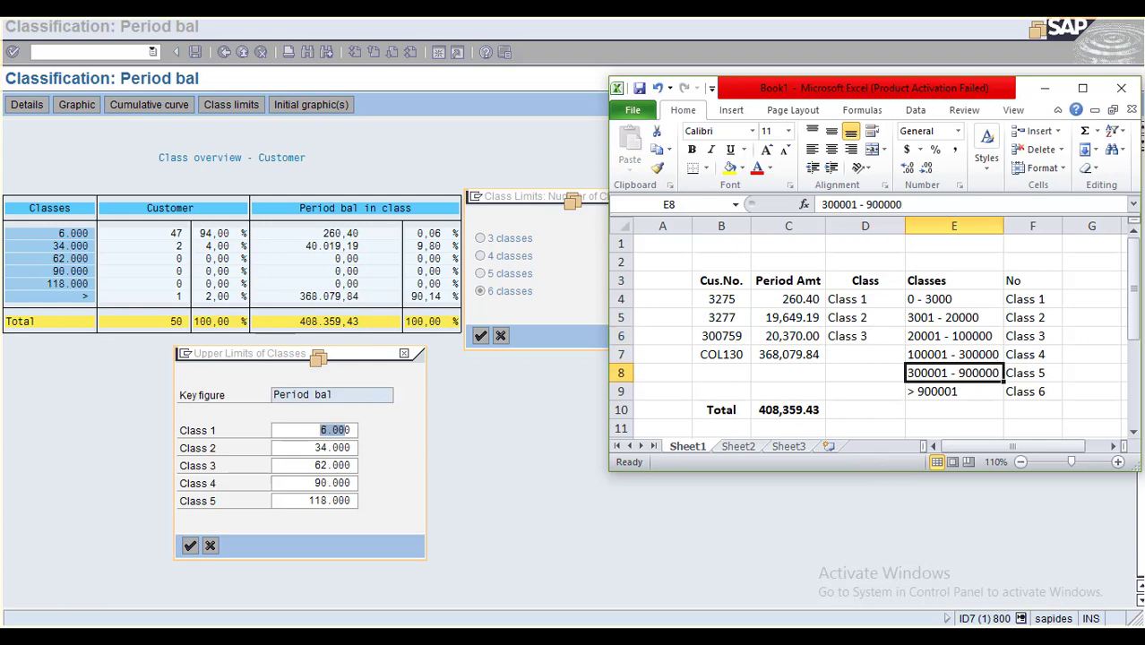
{"action": "key", "text": "Right"}
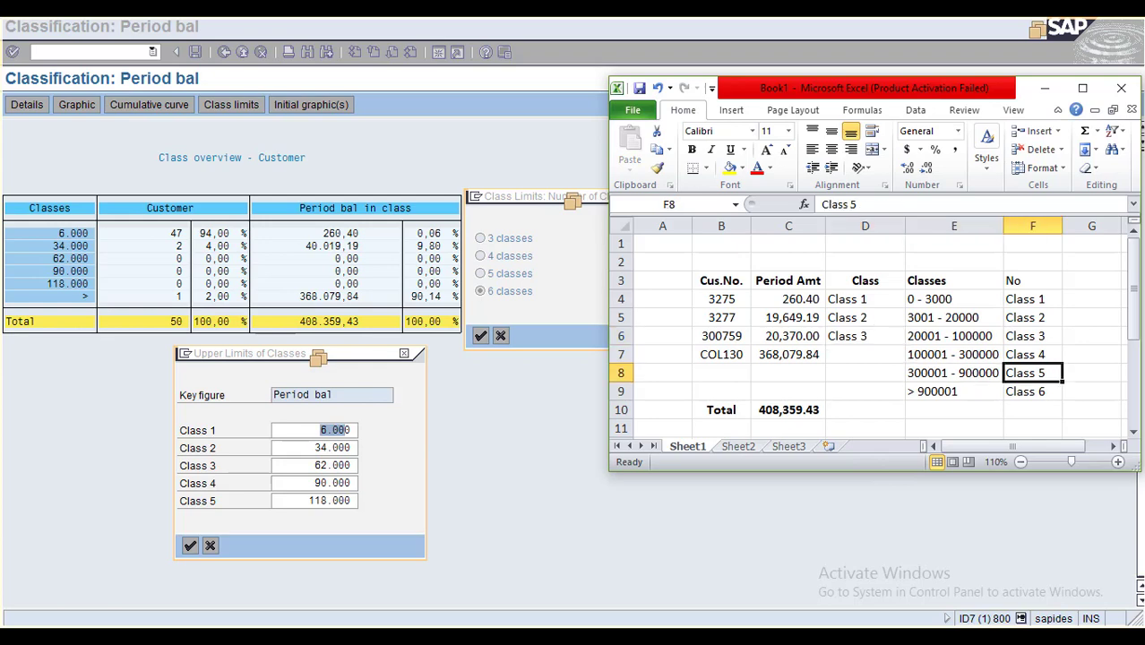
{"action": "key", "text": "ctrl+c"}
{"action": "key", "text": "Left"}
{"action": "key", "text": "Left"}
{"action": "key", "text": "Up"}
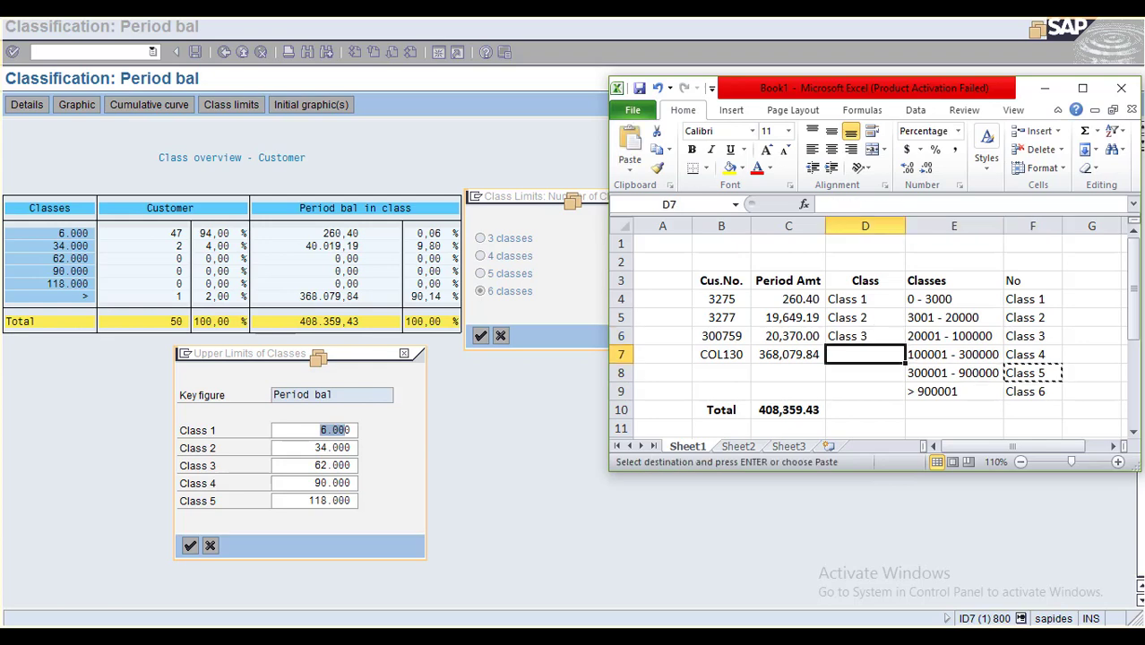
{"action": "key", "text": "ctrl+v"}
{"action": "key", "text": "Escape"}
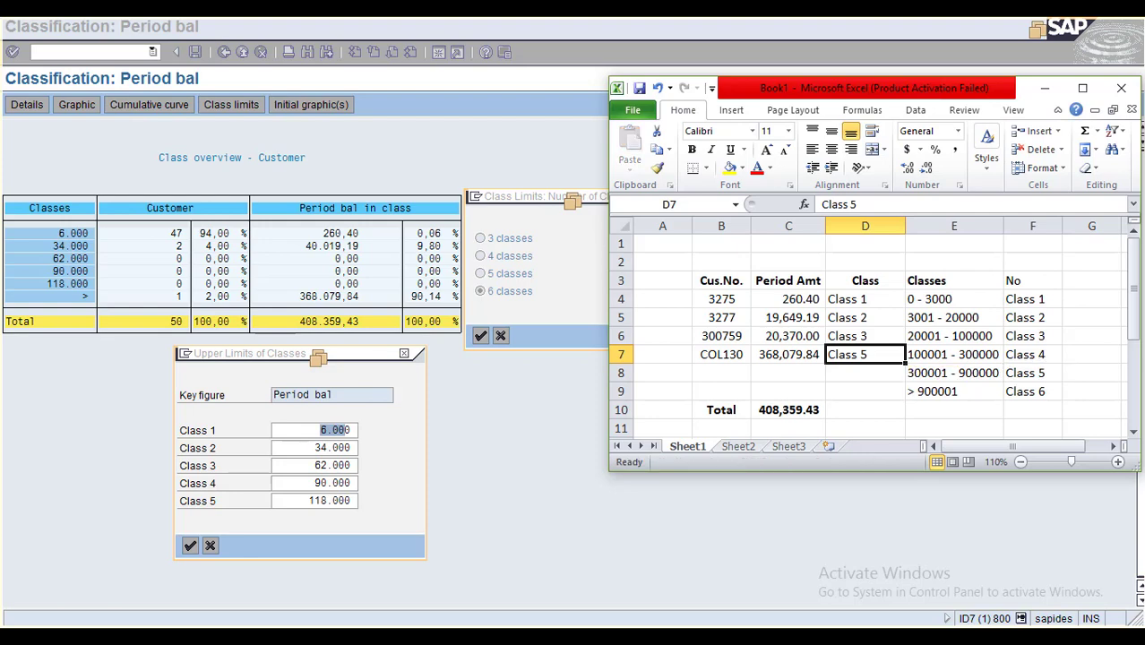
Insert a blank column before the Classes column and narrow it as a spacer between the two tables.
{"action": "key", "text": "Down"}
{"action": "key", "text": "Down"}
{"action": "left_click", "coordinate": [953, 226]}
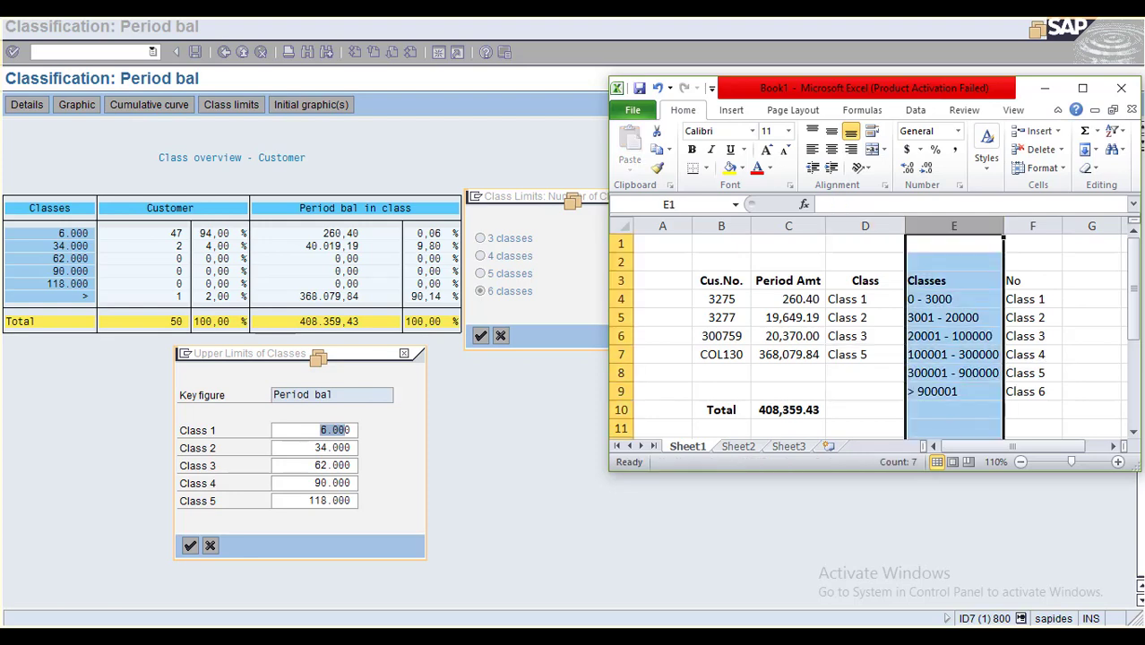
{"action": "right_click", "coordinate": [939, 285]}
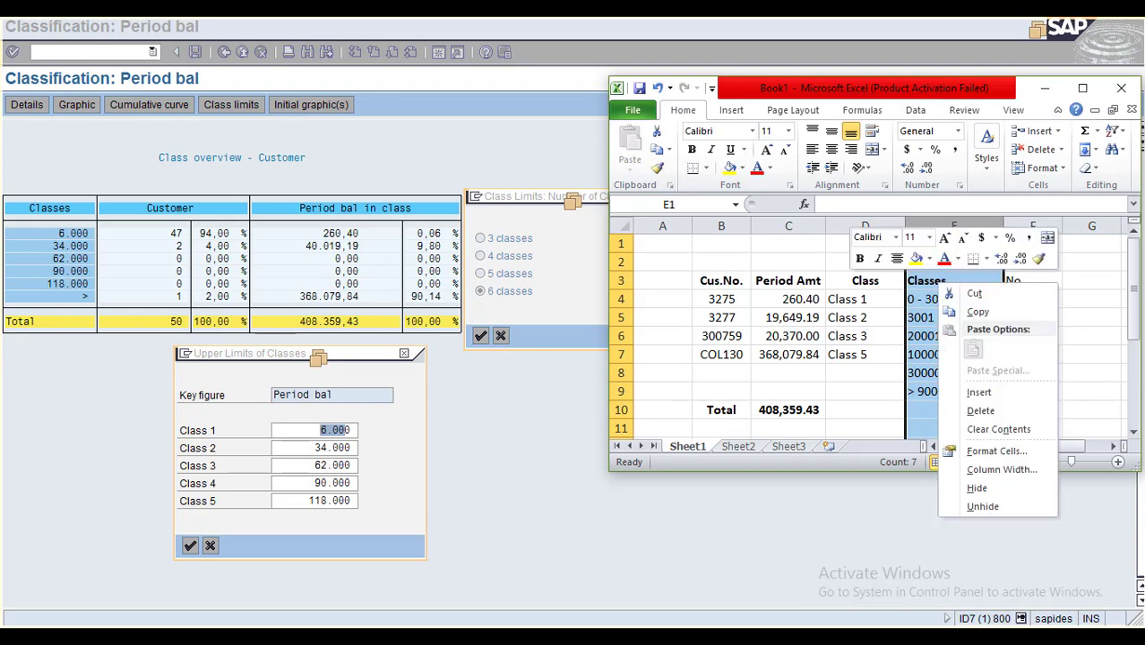
{"action": "left_click", "coordinate": [980, 392]}
{"action": "left_click", "coordinate": [866, 354]}
{"action": "left_click_drag", "start_coordinate": [985, 226], "coordinate": [948, 242]}
{"action": "left_click_drag", "start_coordinate": [984, 336], "coordinate": [984, 354]}
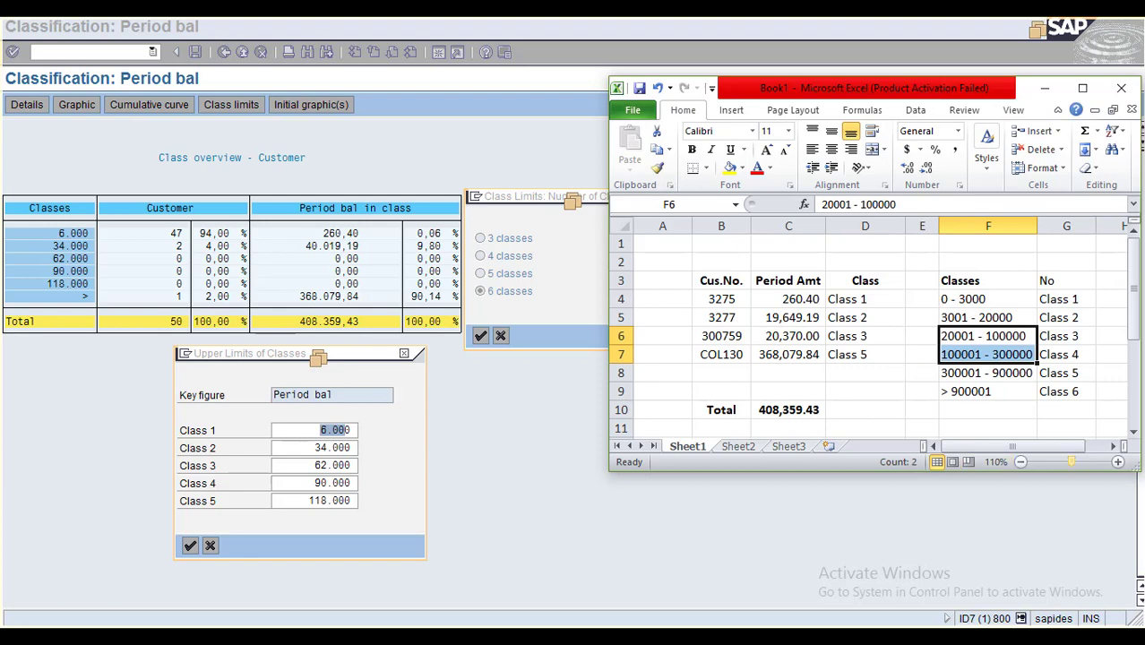
{"action": "left_click", "coordinate": [866, 373]}
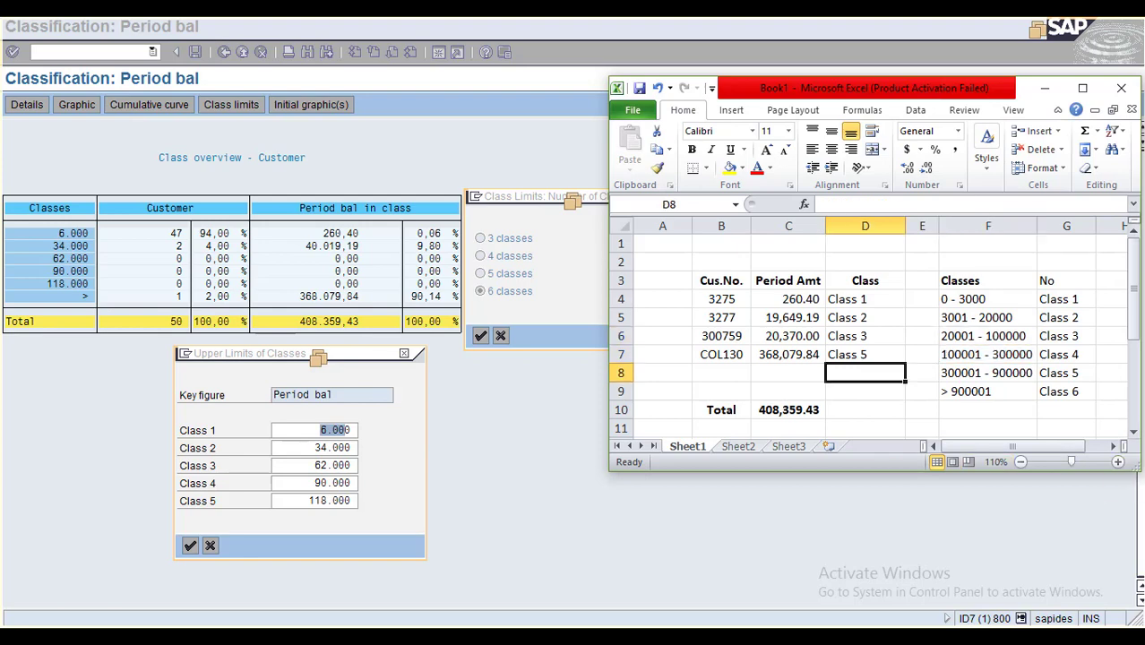
Set the upper limits of Classes 1 to 5 to 3000, 20000, 100000, 300000 and 900000 and apply them to the classification.
{"action": "left_click", "coordinate": [320, 431]}
{"action": "left_click_drag", "start_coordinate": [320, 430], "coordinate": [356, 430]}
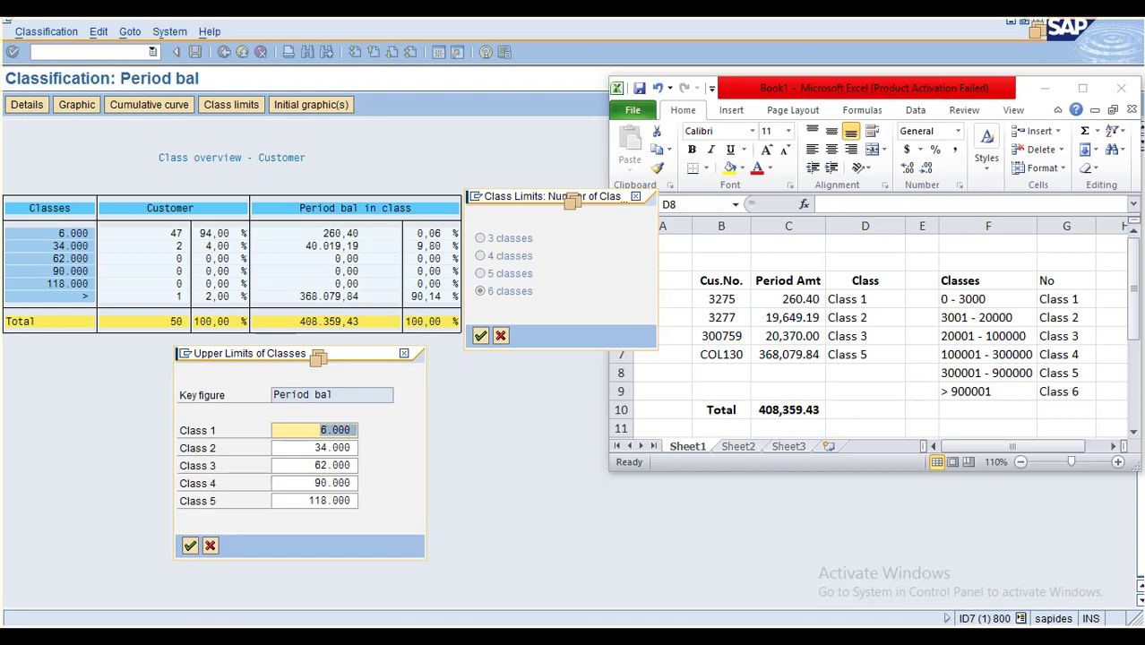
{"action": "type", "text": "3000"}
{"action": "key", "text": "Tab"}
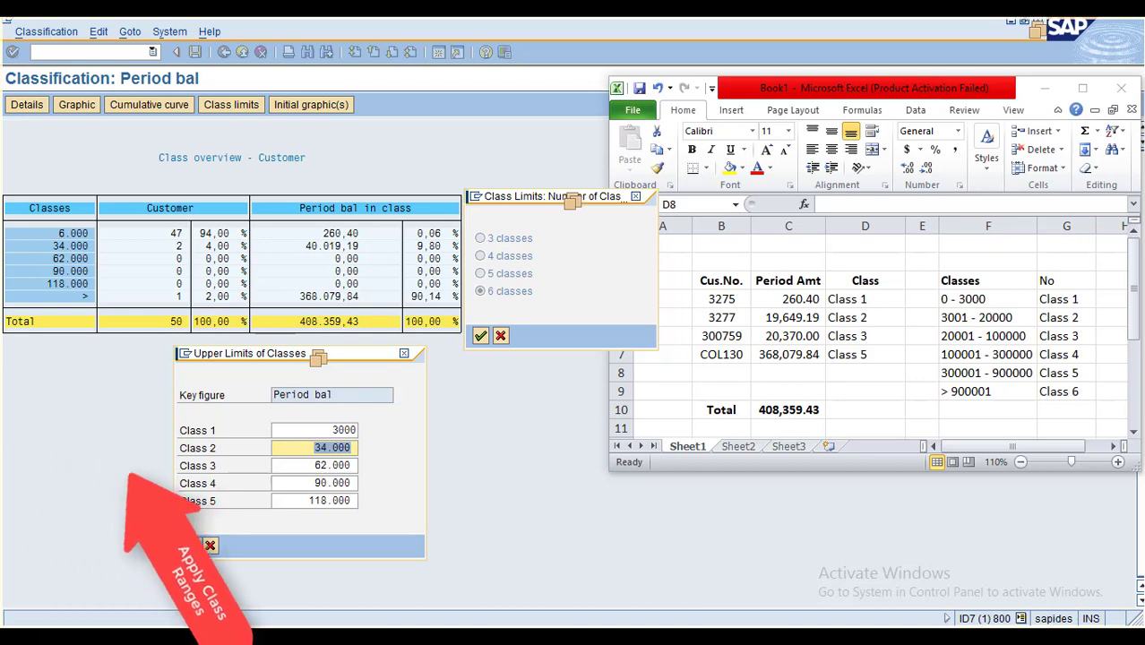
{"action": "type", "text": "20000"}
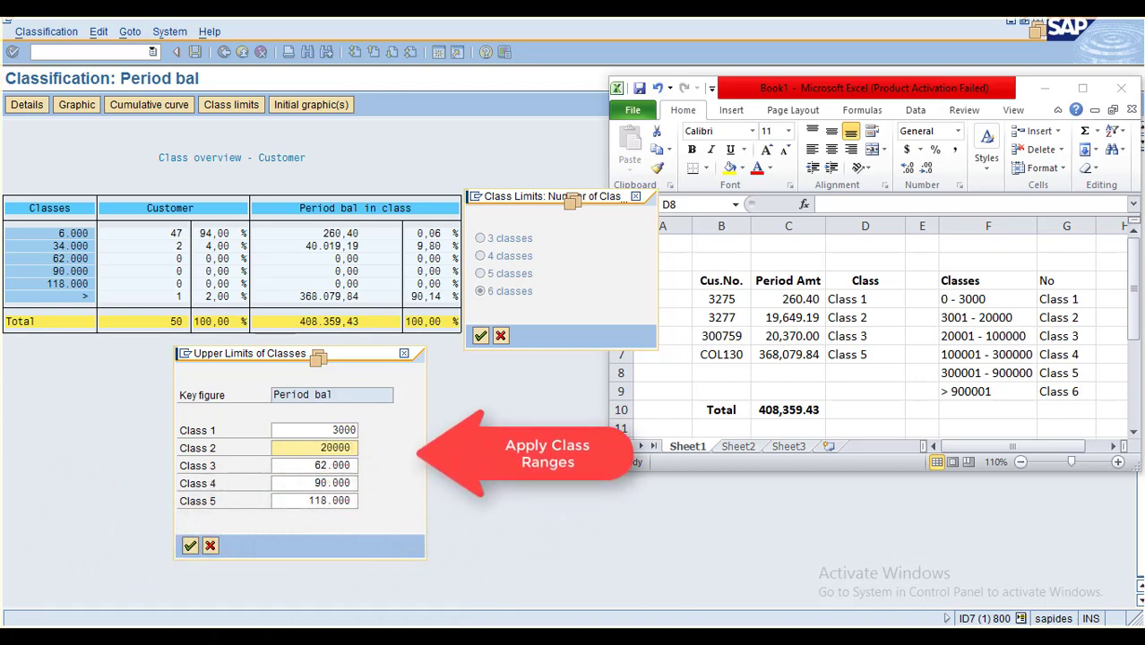
{"action": "key", "text": "Tab"}
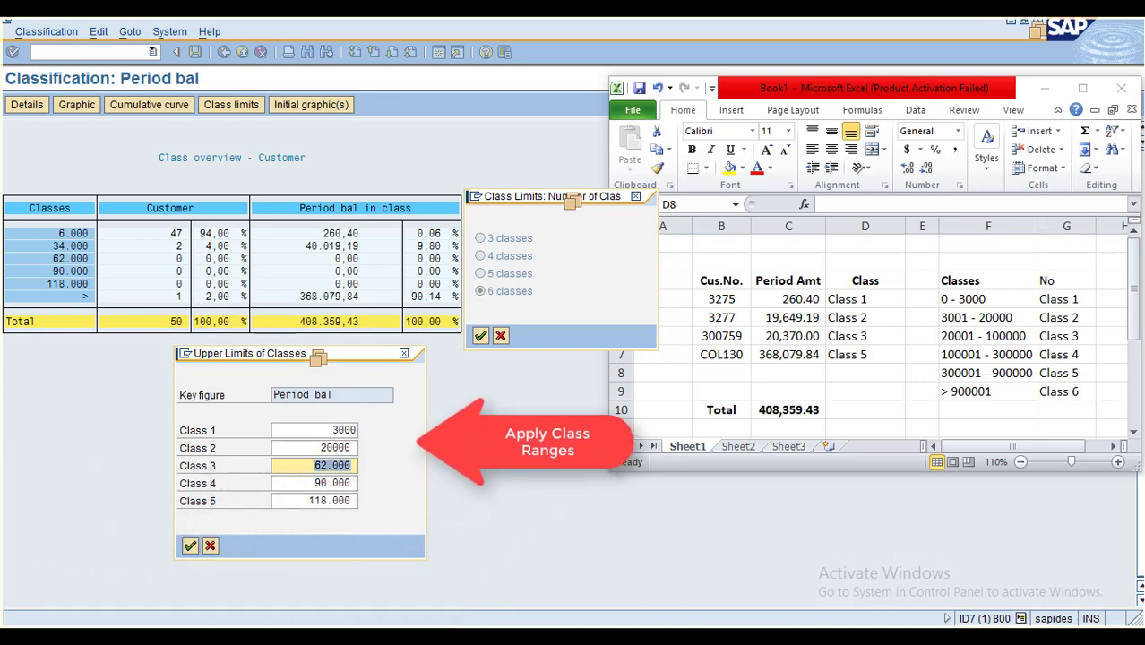
{"action": "type", "text": "100000"}
{"action": "key", "text": "Tab"}
{"action": "type", "text": "300000"}
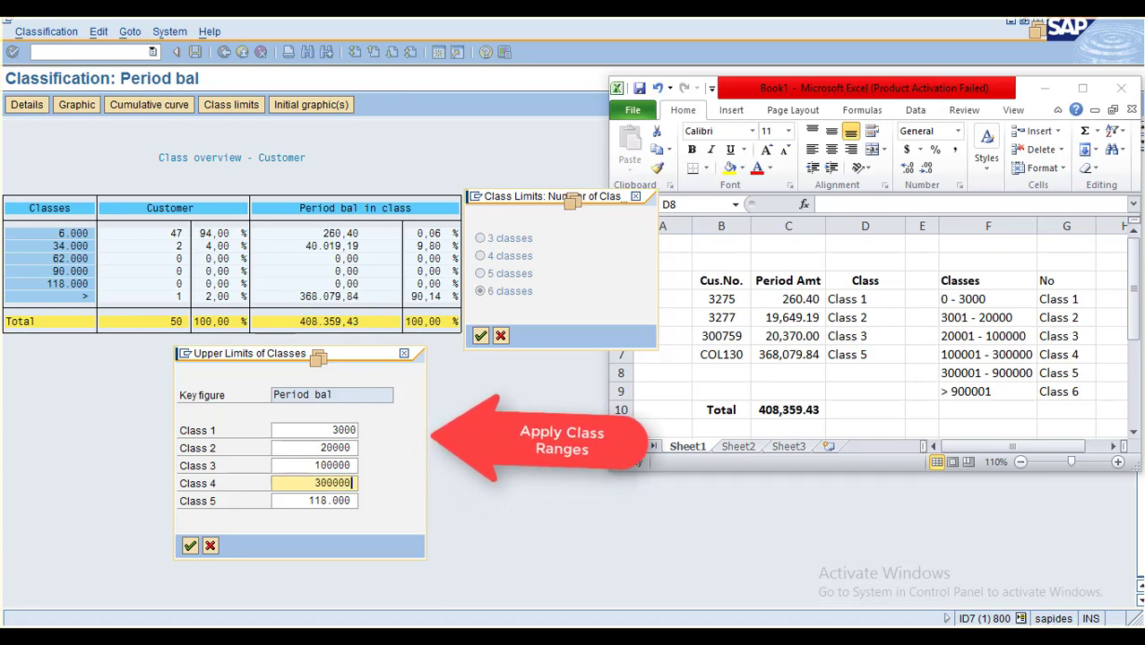
{"action": "key", "text": "Tab"}
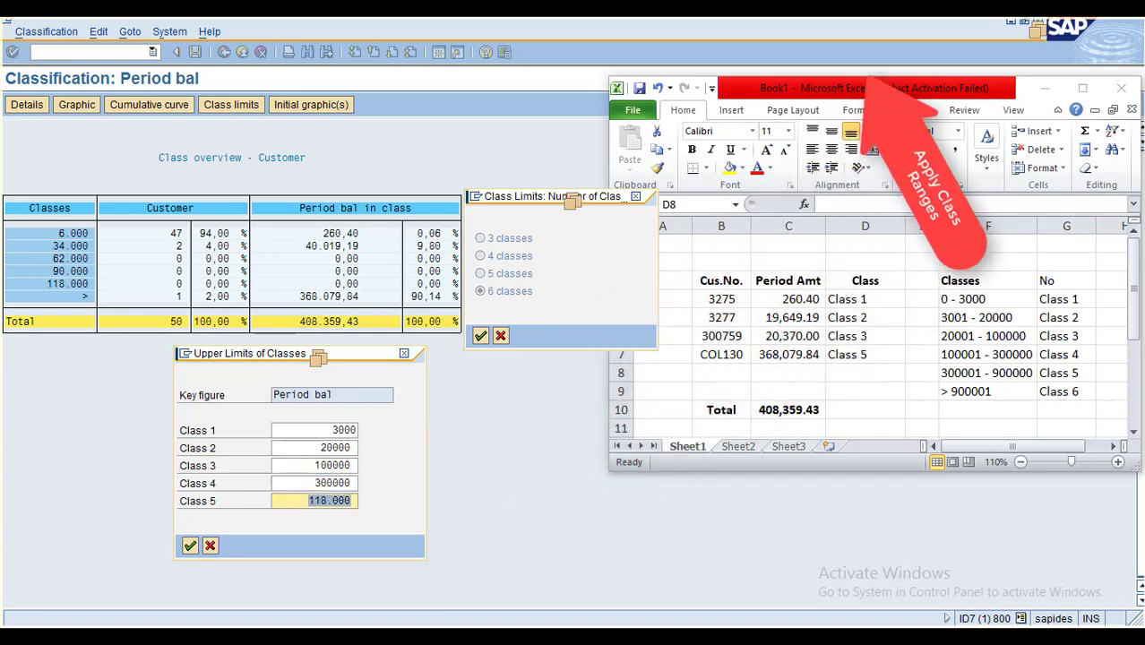
{"action": "type", "text": "900000"}
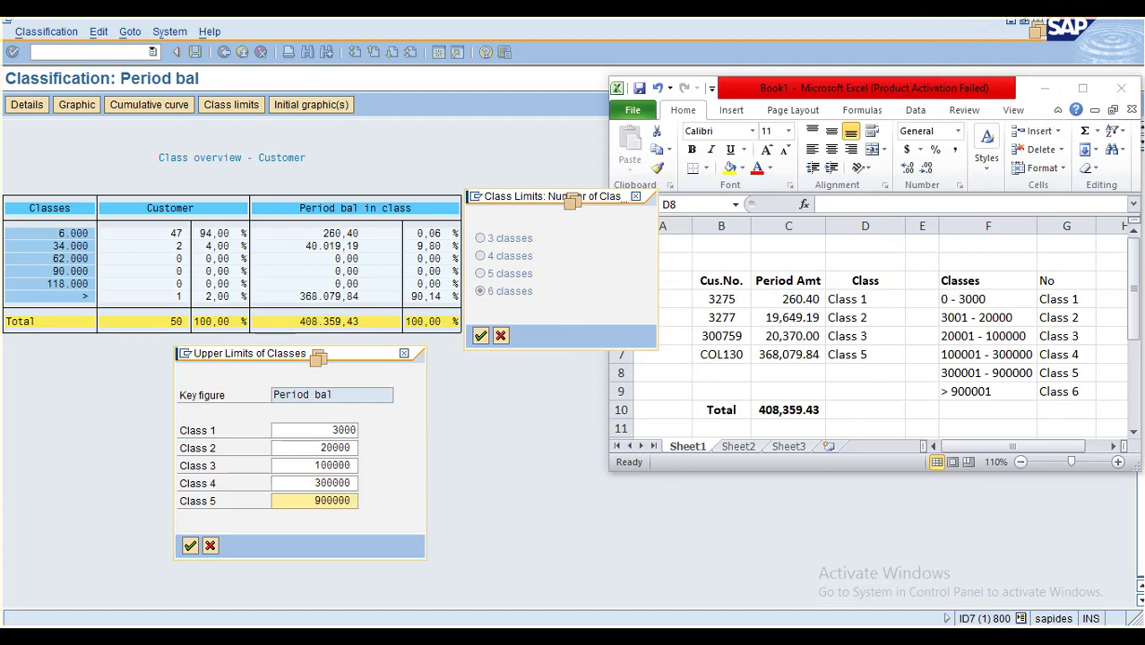
{"action": "left_click", "coordinate": [190, 546]}
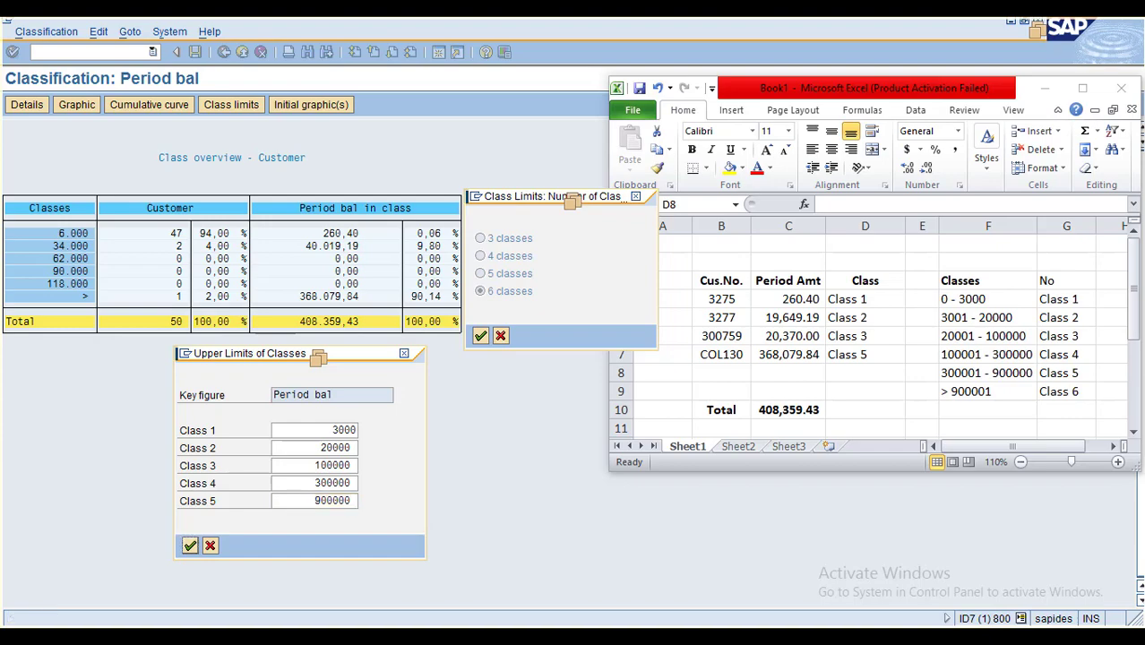
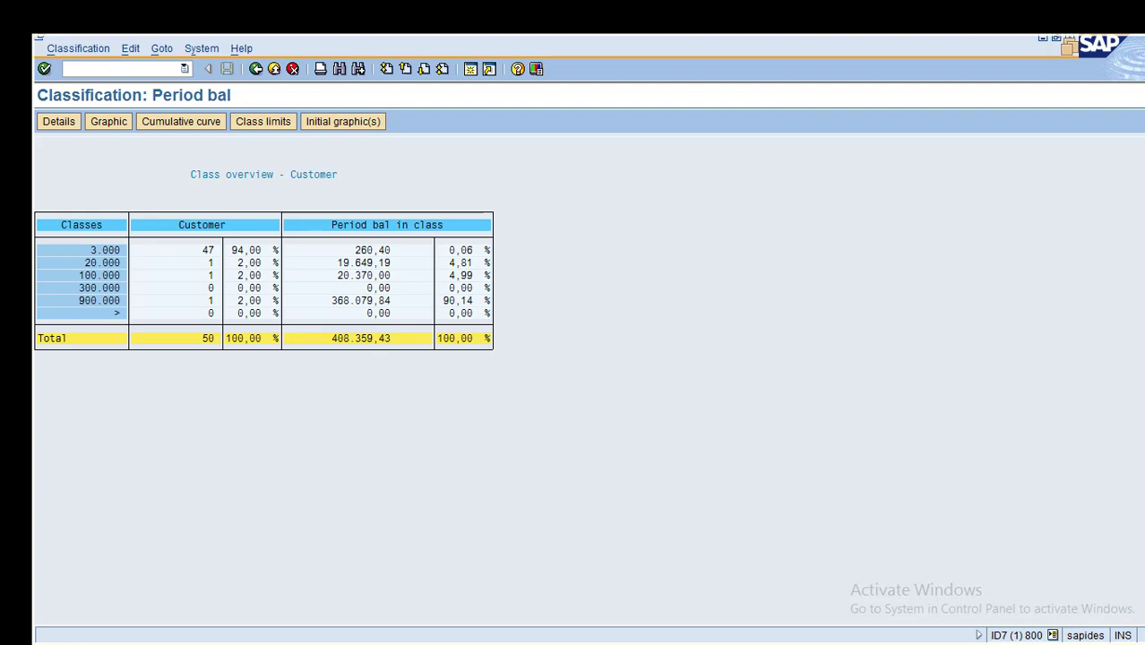
Compare the class overview in SAP with the class assignments, period amounts and class ranges planned in the Excel sheet.
{"action": "key", "text": "alt+Tab"}
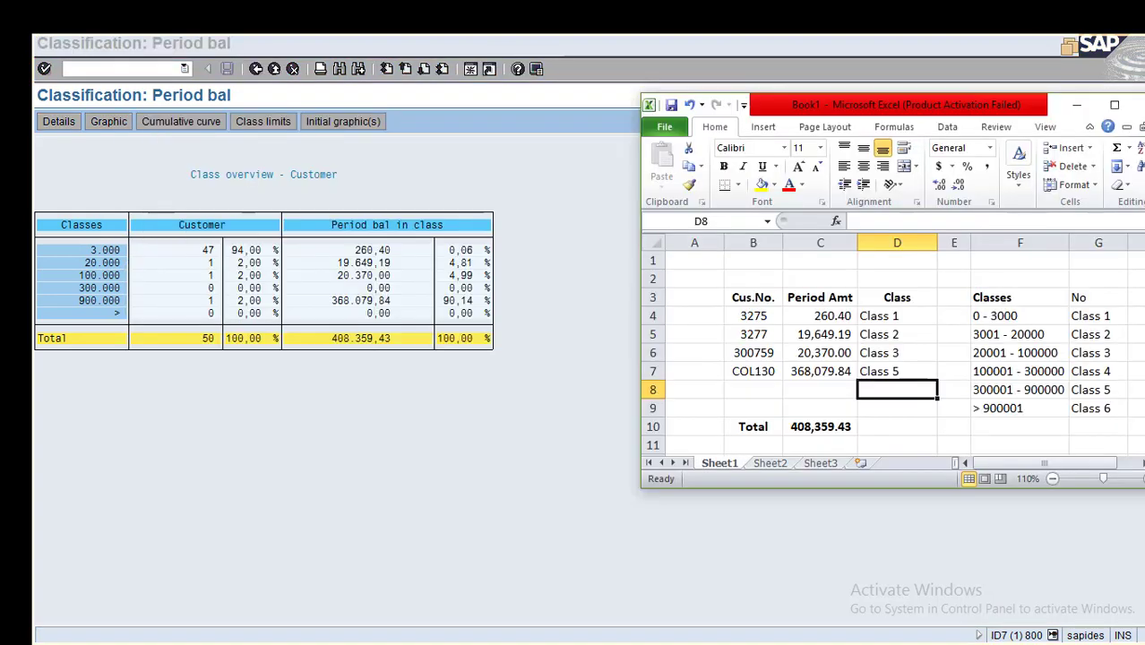
{"action": "left_click", "coordinate": [897, 335]}
{"action": "left_click", "coordinate": [897, 317]}
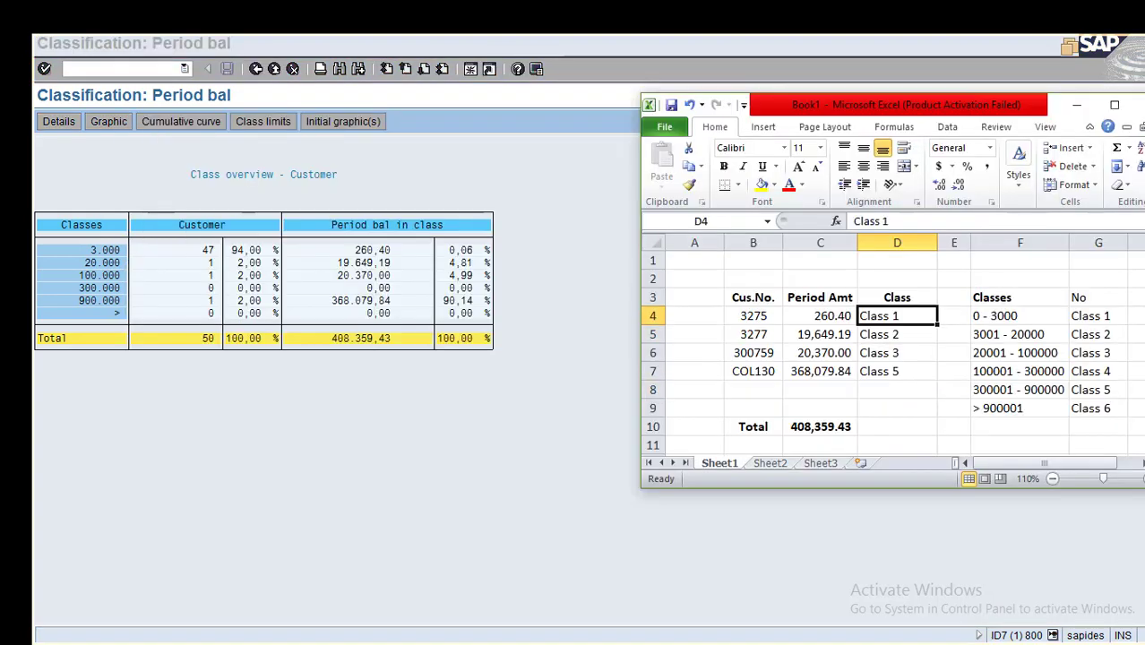
{"action": "left_click", "coordinate": [1020, 316]}
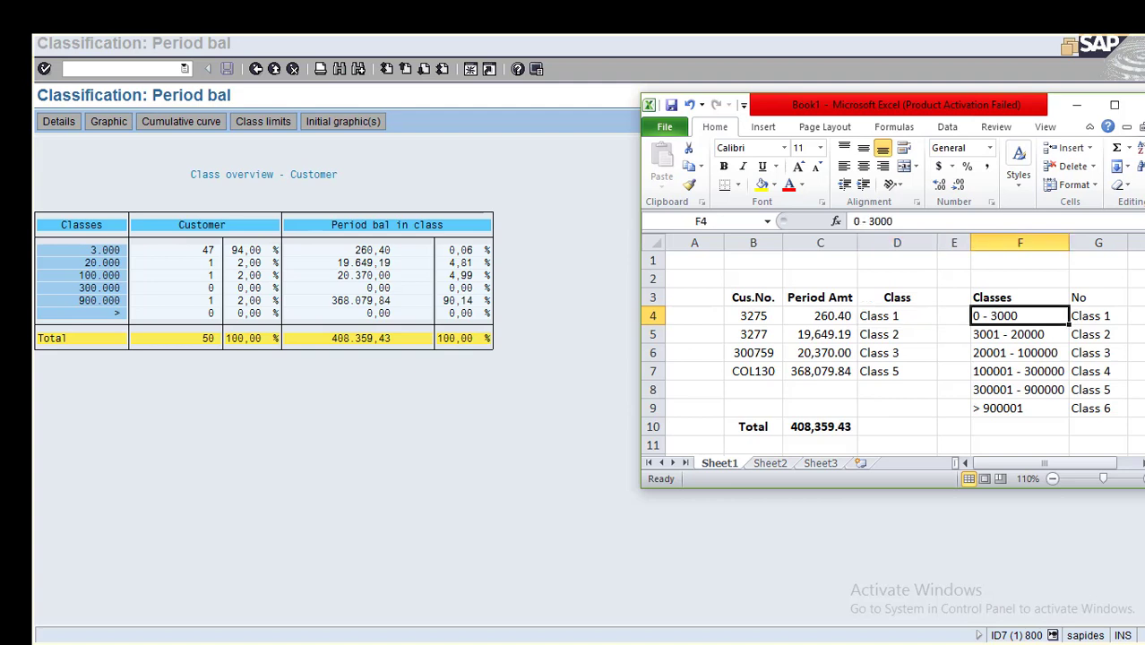
{"action": "left_click", "coordinate": [820, 334]}
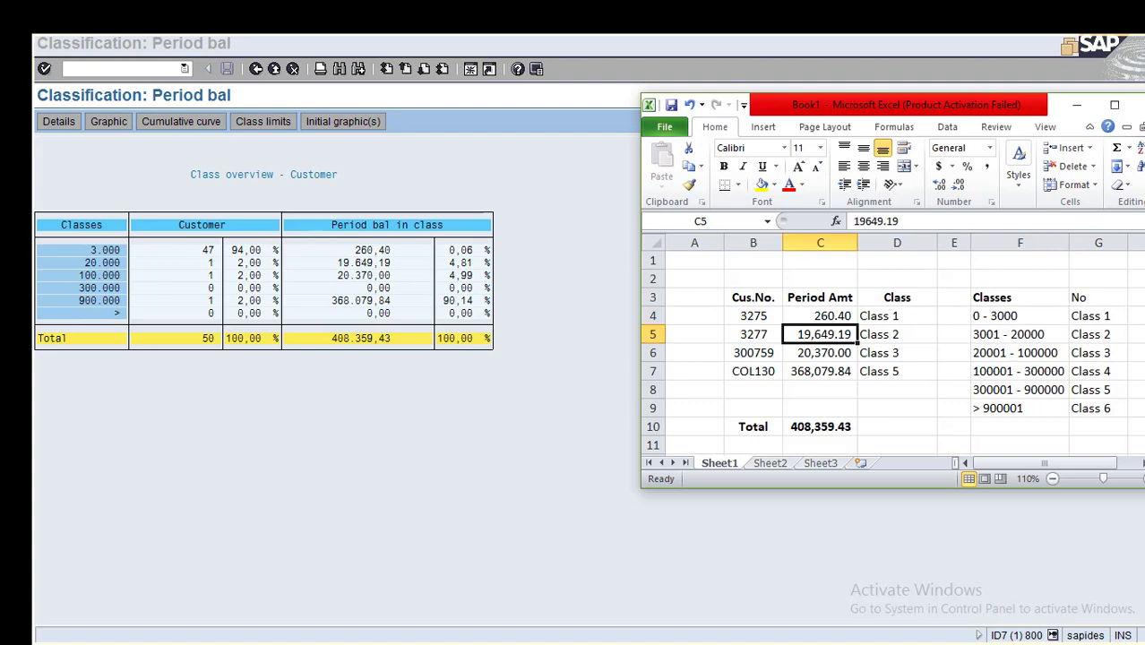
{"action": "left_click", "coordinate": [897, 334]}
{"action": "left_click", "coordinate": [820, 353]}
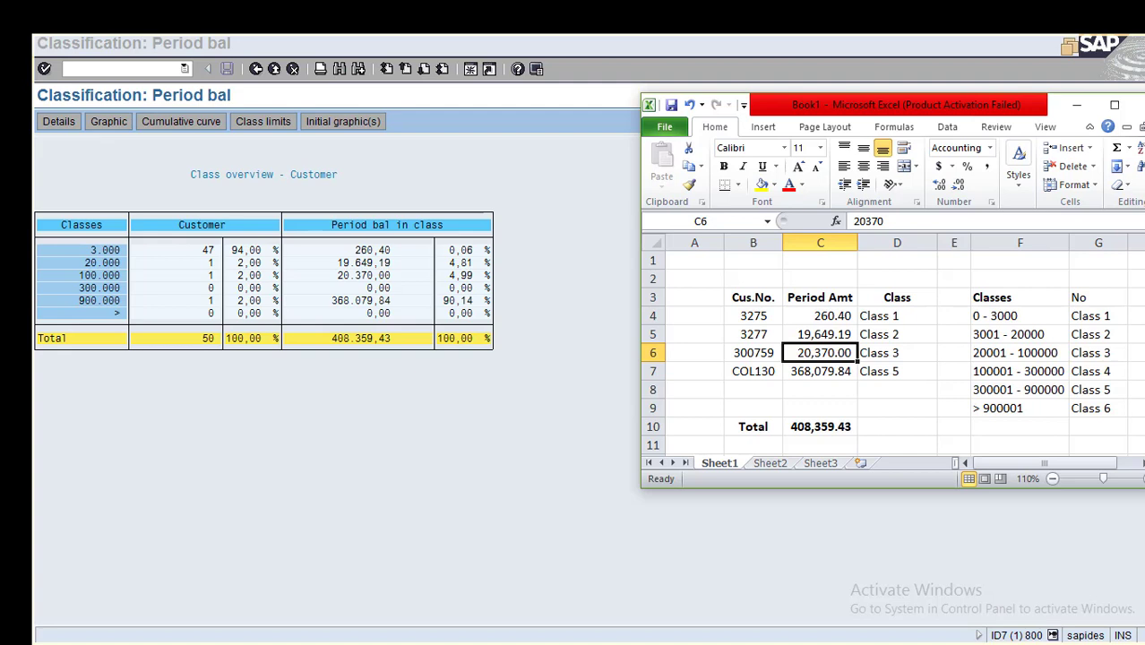
{"action": "left_click", "coordinate": [897, 371]}
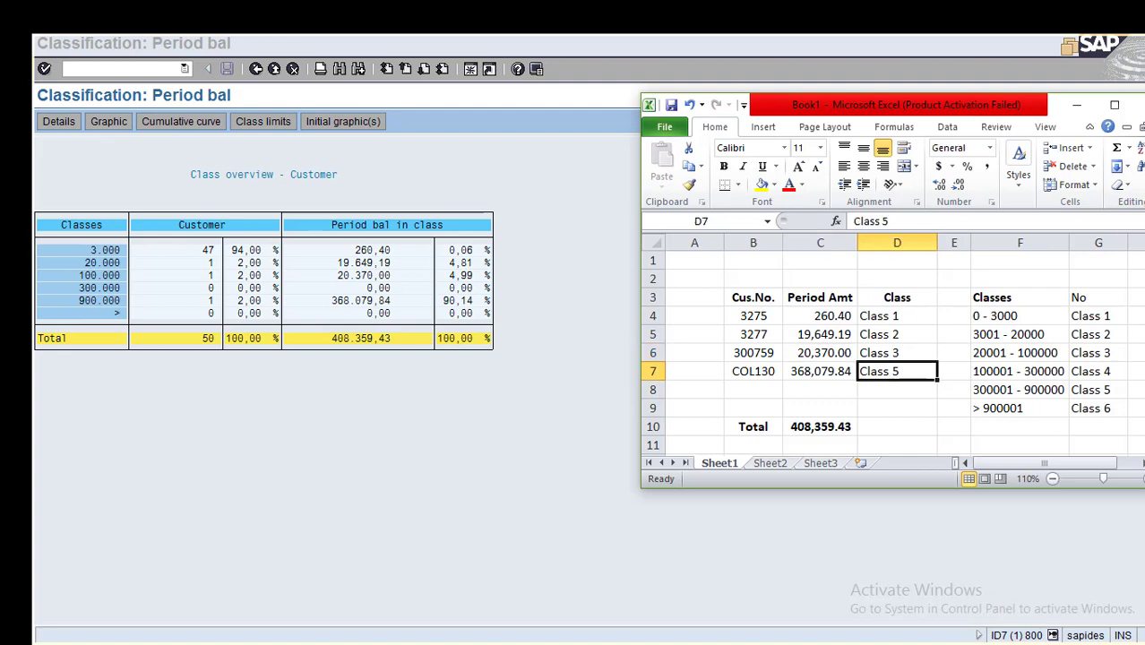
{"action": "left_click", "coordinate": [1020, 409]}
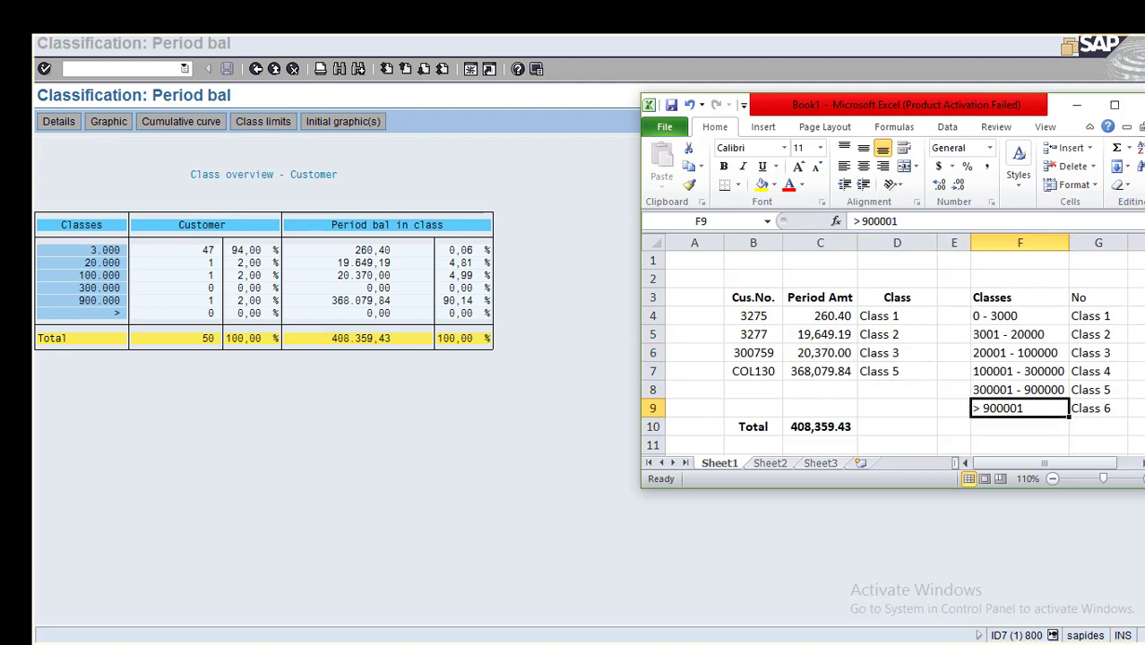
{"action": "key", "text": "alt+Tab"}
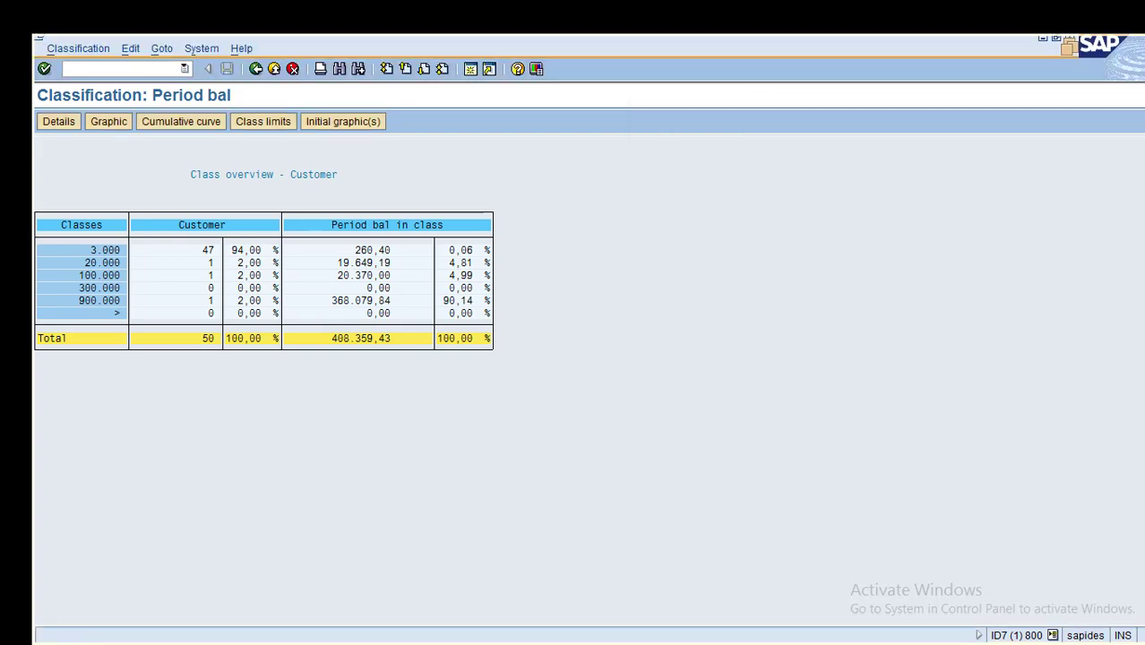
{"action": "left_click", "coordinate": [263, 121]}
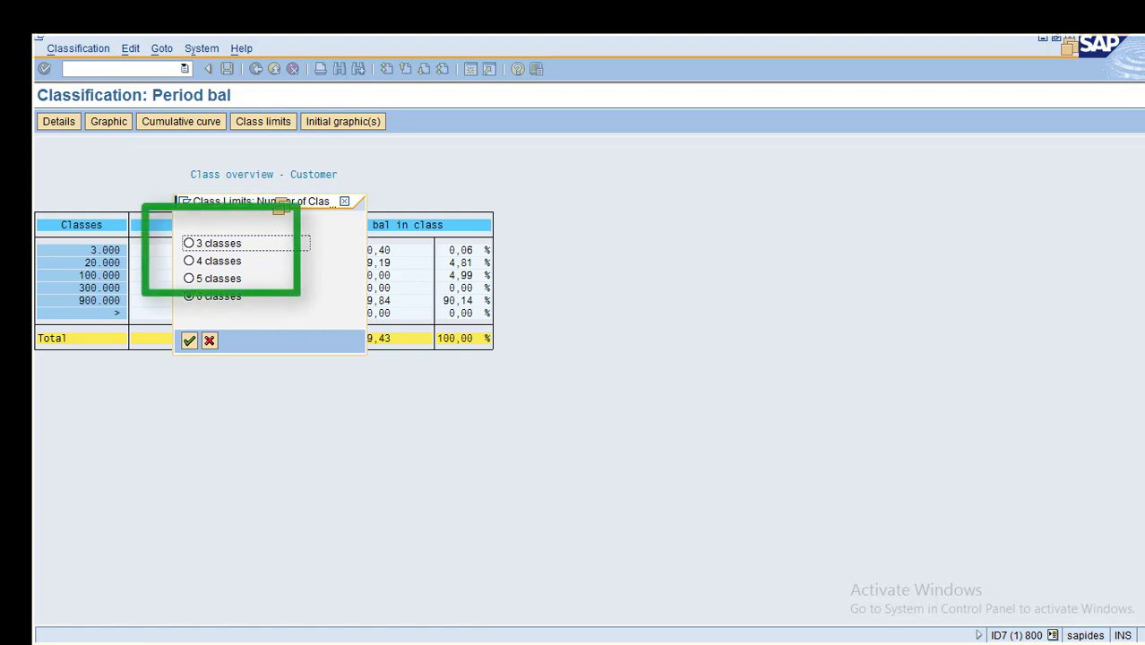
{"action": "left_click", "coordinate": [189, 242]}
{"action": "left_click", "coordinate": [189, 261]}
{"action": "left_click", "coordinate": [189, 279]}
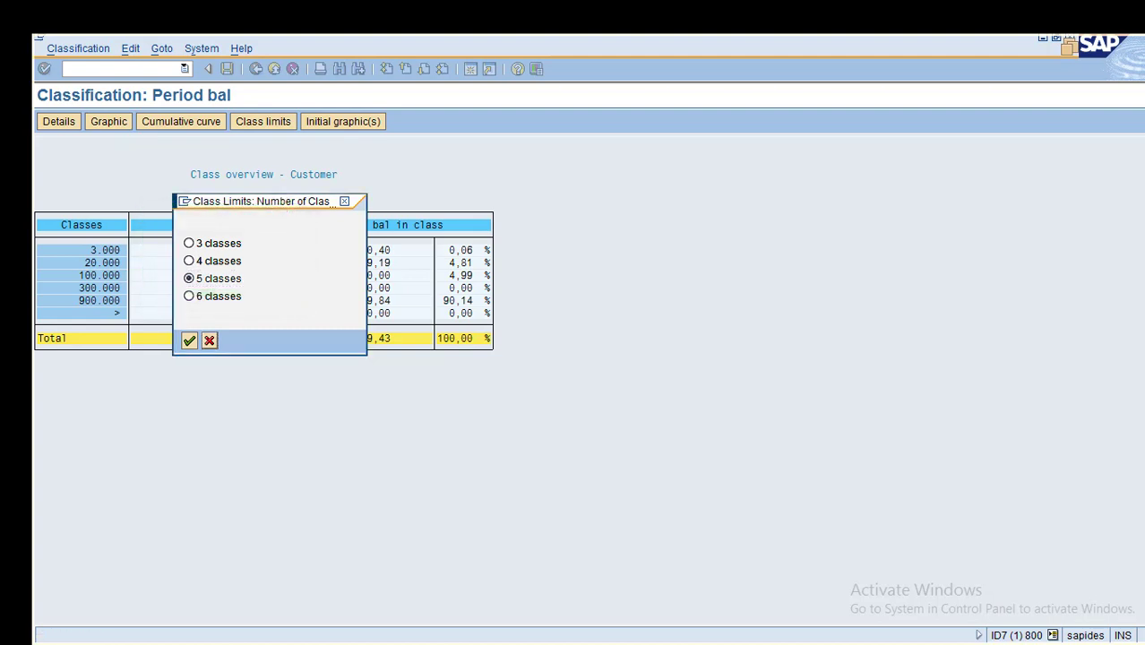
{"action": "key", "text": "Return"}
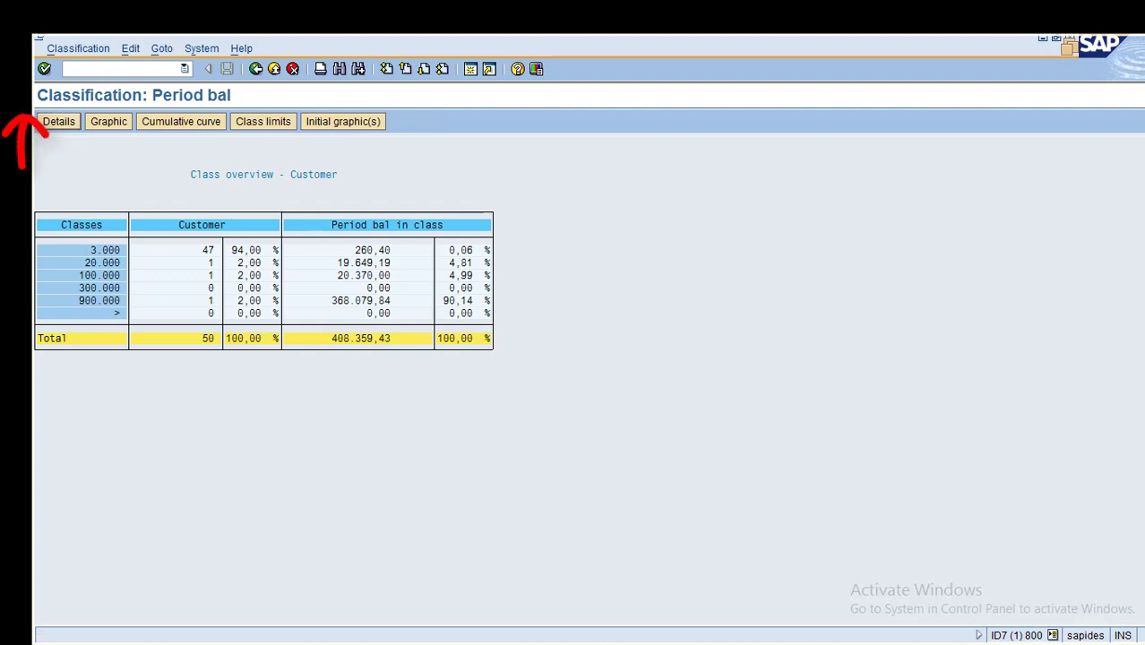
Show the classification details as a complete list of customers across all classes and view its last entries.
{"action": "key", "text": "F2"}
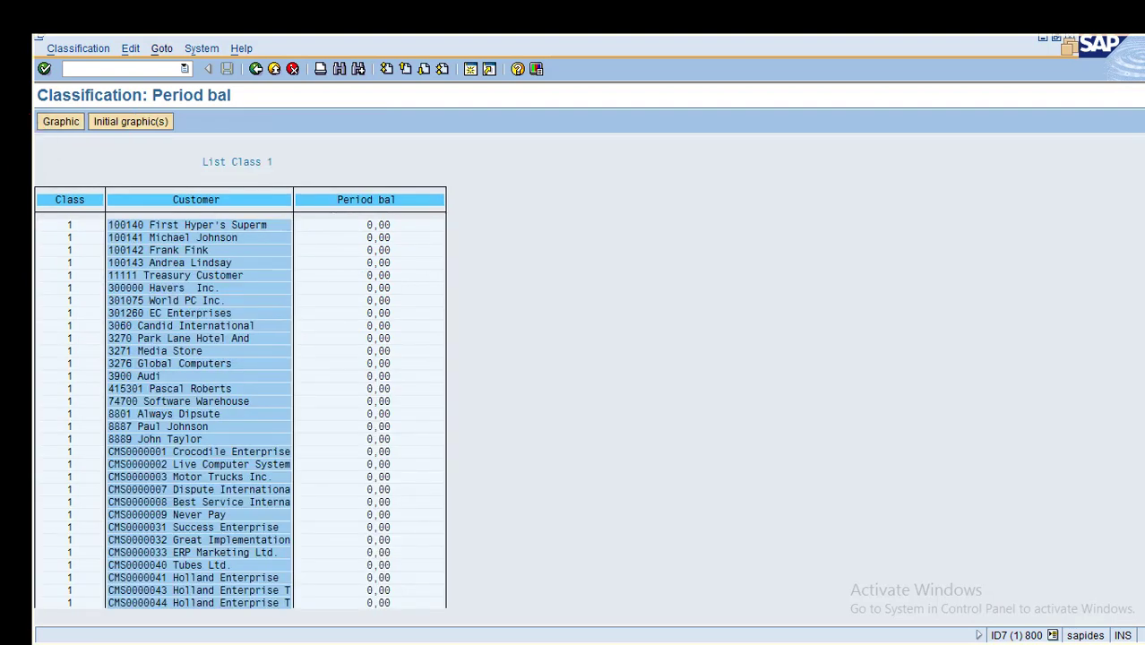
{"action": "left_click", "coordinate": [161, 48]}
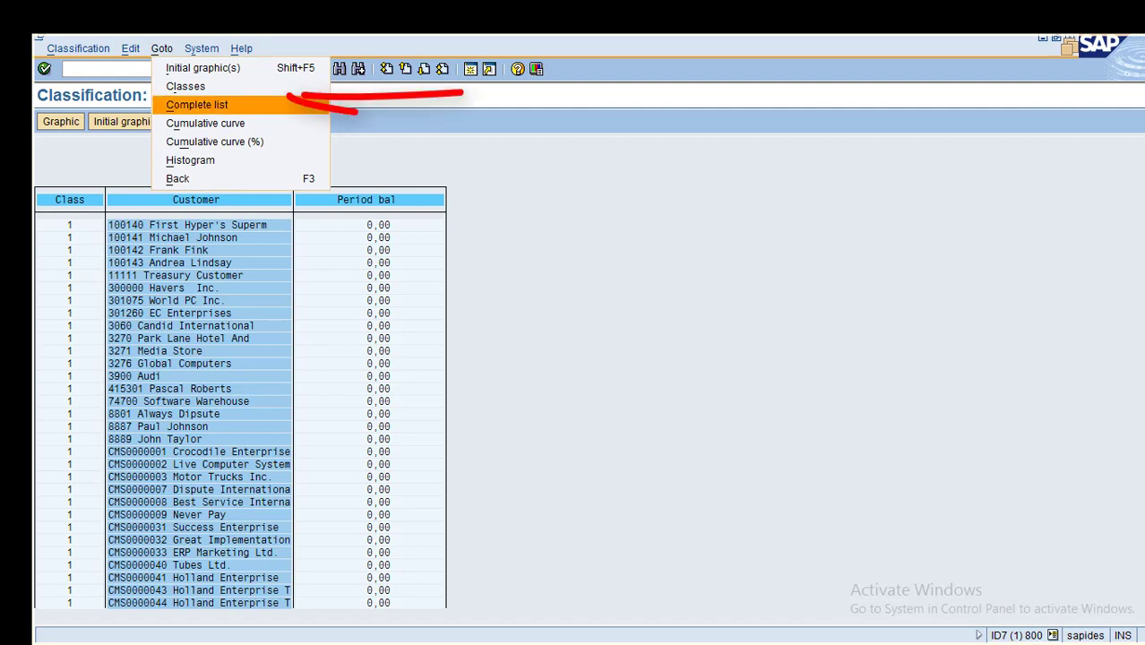
{"action": "left_click", "coordinate": [198, 104]}
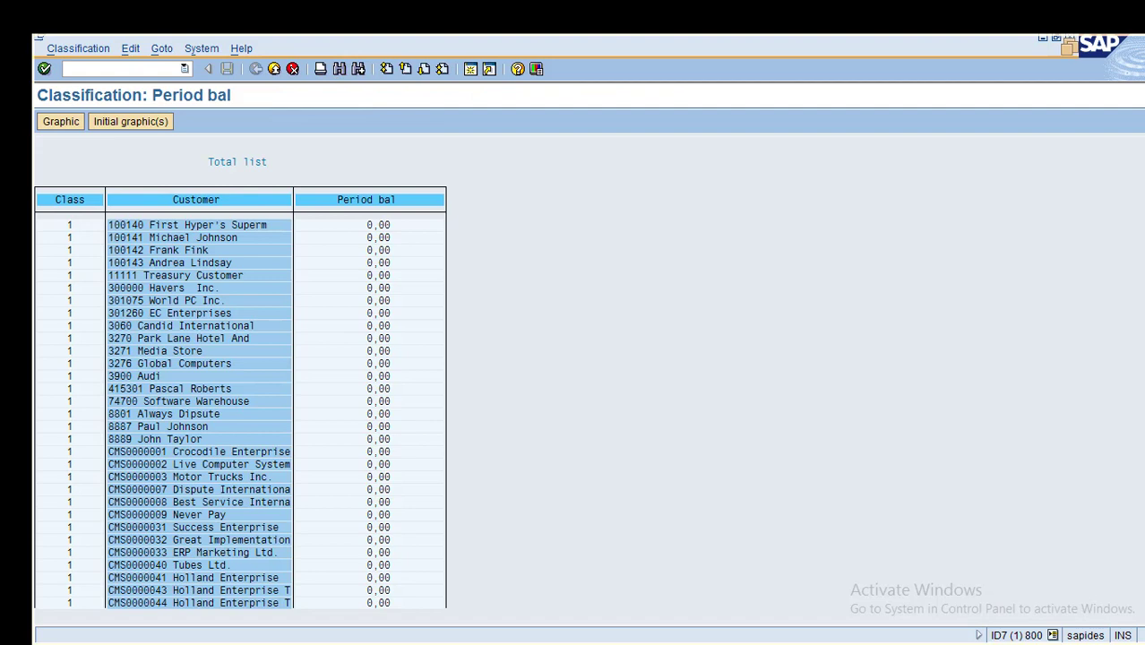
{"action": "scroll", "coordinate": [240, 403], "scroll_direction": "down", "scroll_amount": 8}
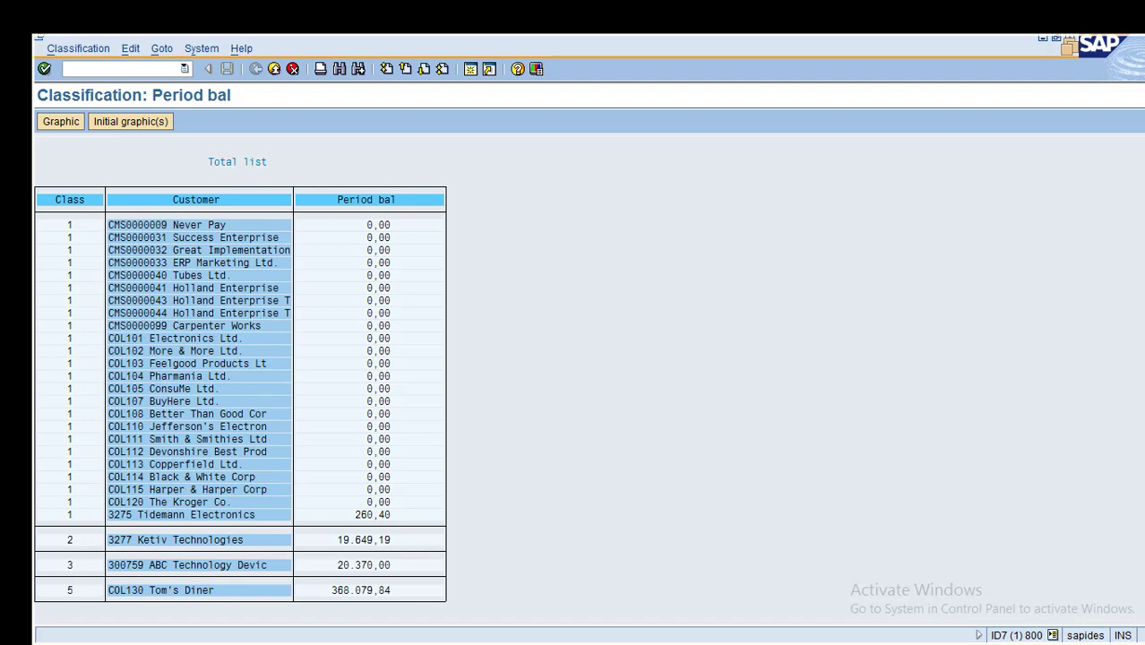
Check the class of each customer in the complete SAP list against the Class column of the Excel sheet.
{"action": "key", "text": "alt+Tab"}
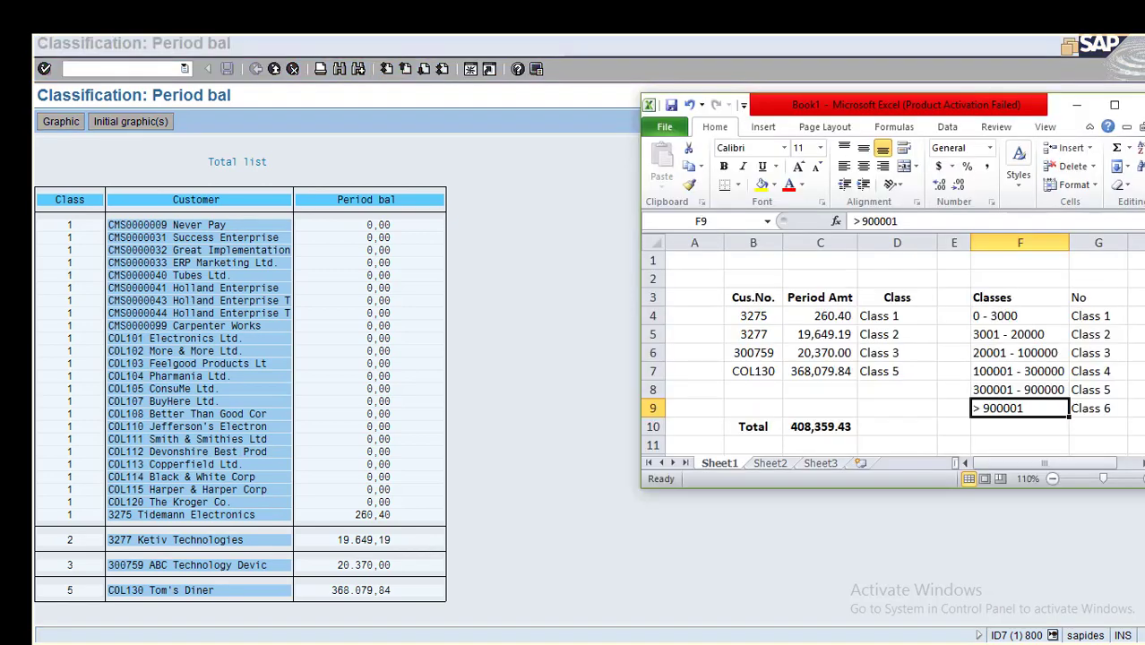
{"action": "left_click", "coordinate": [897, 317]}
{"action": "left_click", "coordinate": [897, 334]}
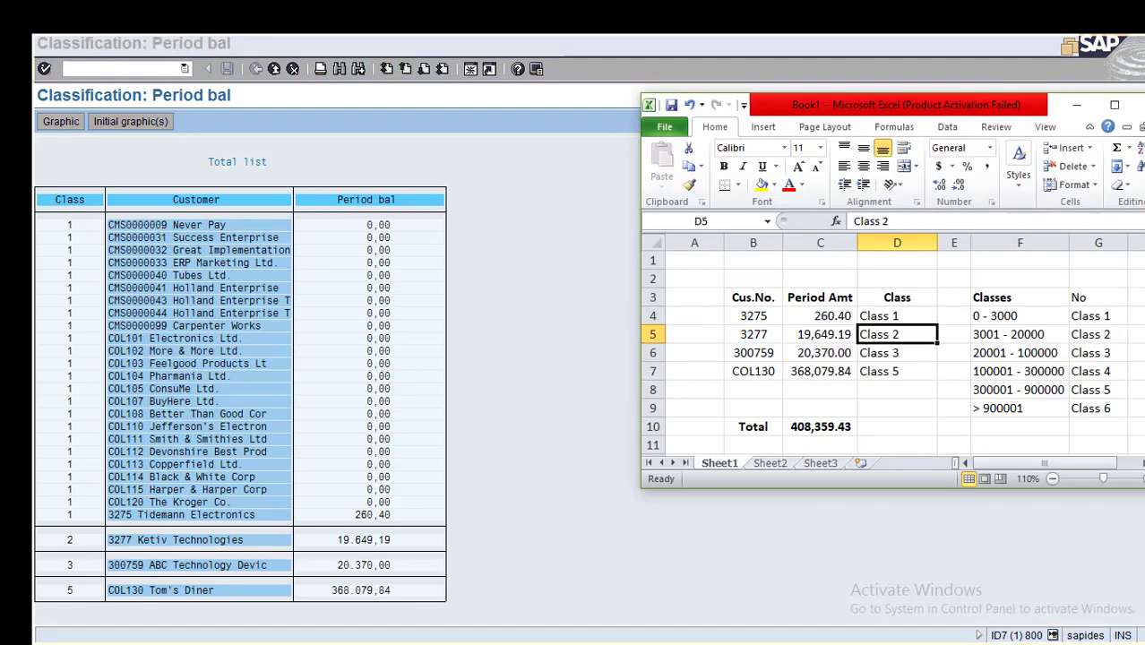
{"action": "left_click", "coordinate": [897, 353]}
{"action": "left_click", "coordinate": [897, 371]}
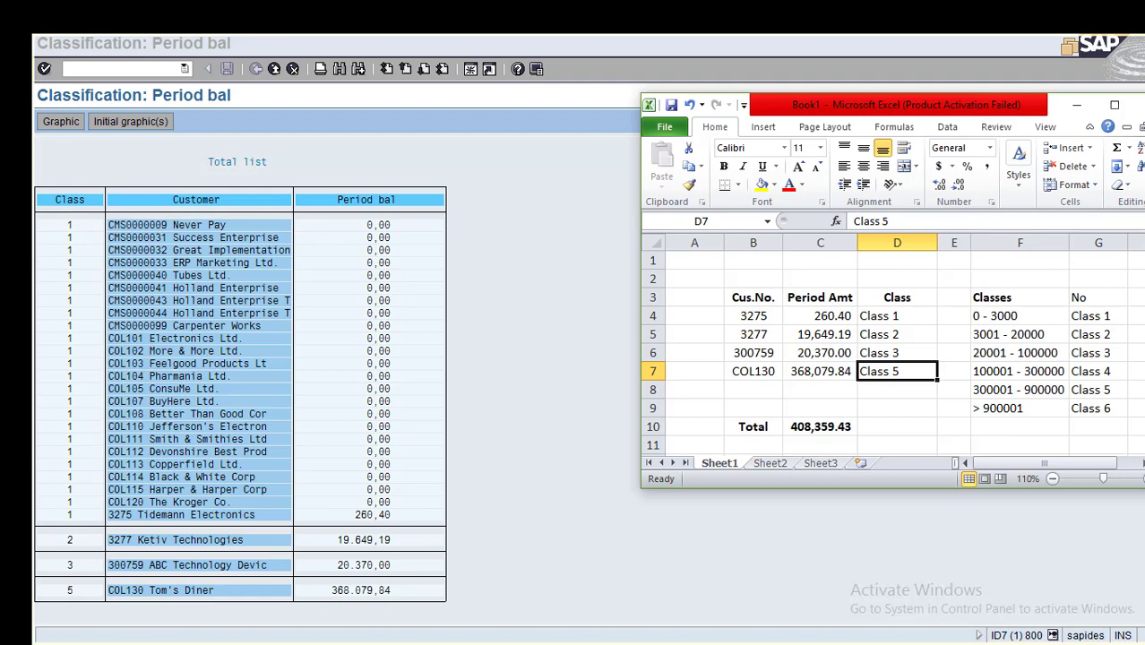
{"action": "left_click", "coordinate": [820, 353]}
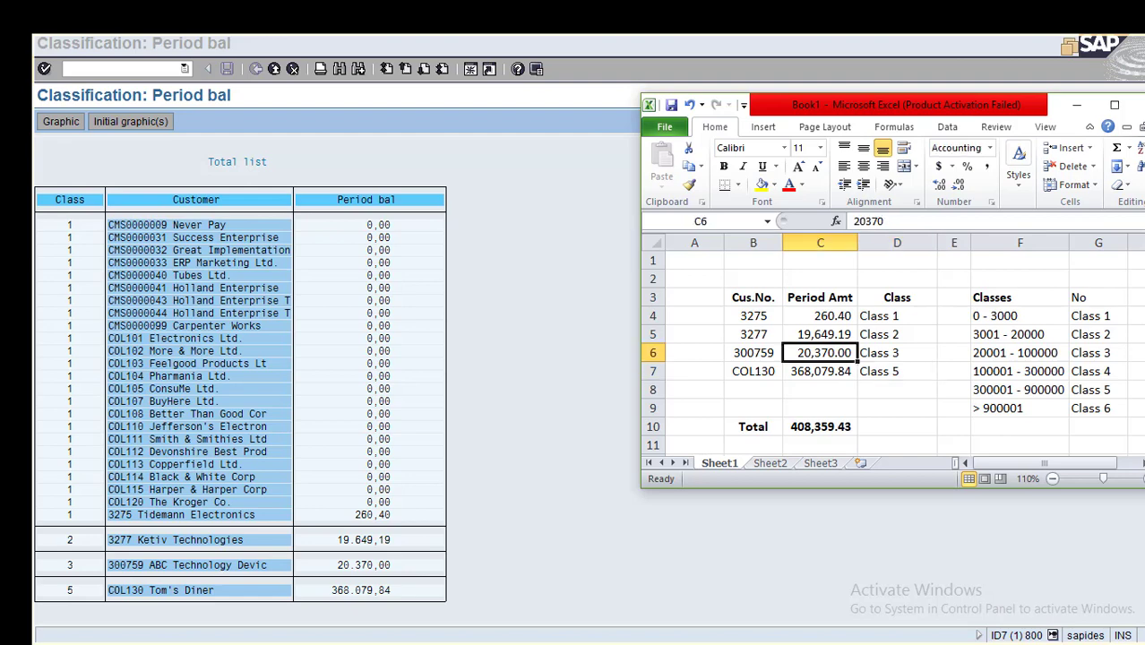
{"action": "left_click", "coordinate": [492, 300]}
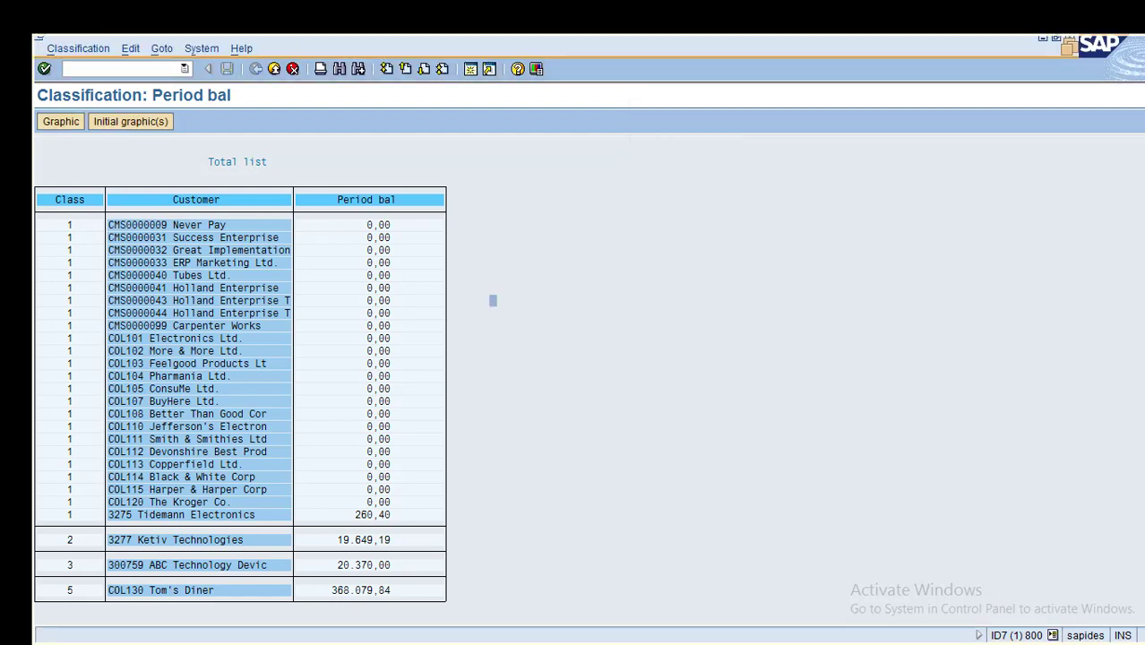
{"action": "key", "text": "alt+Tab"}
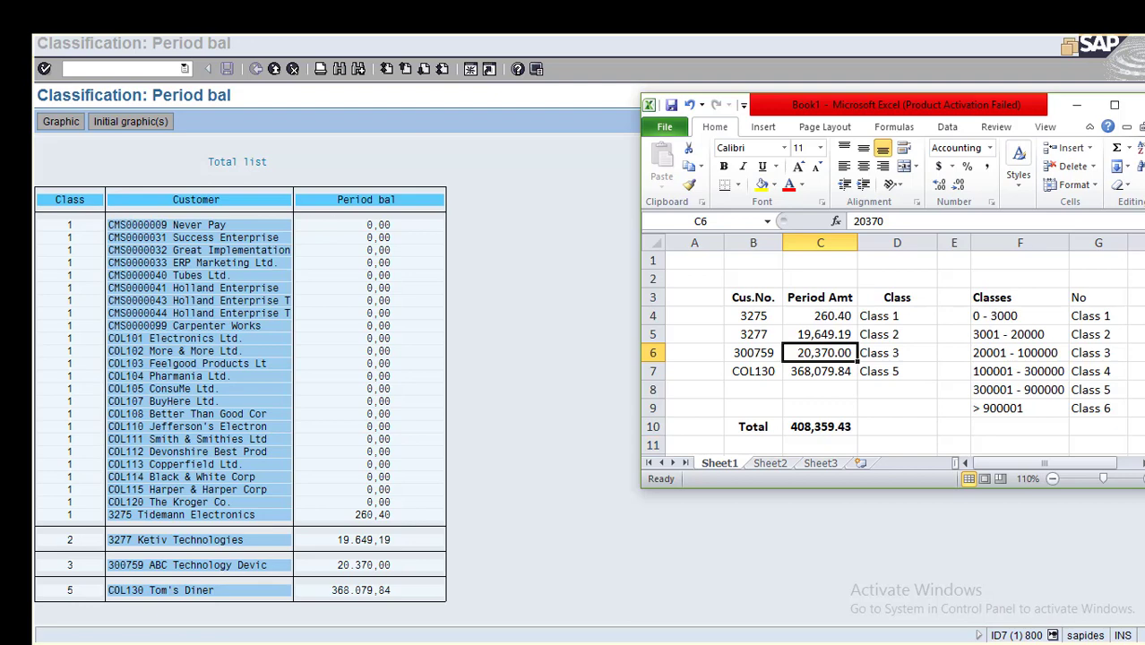
{"action": "left_click", "coordinate": [580, 414]}
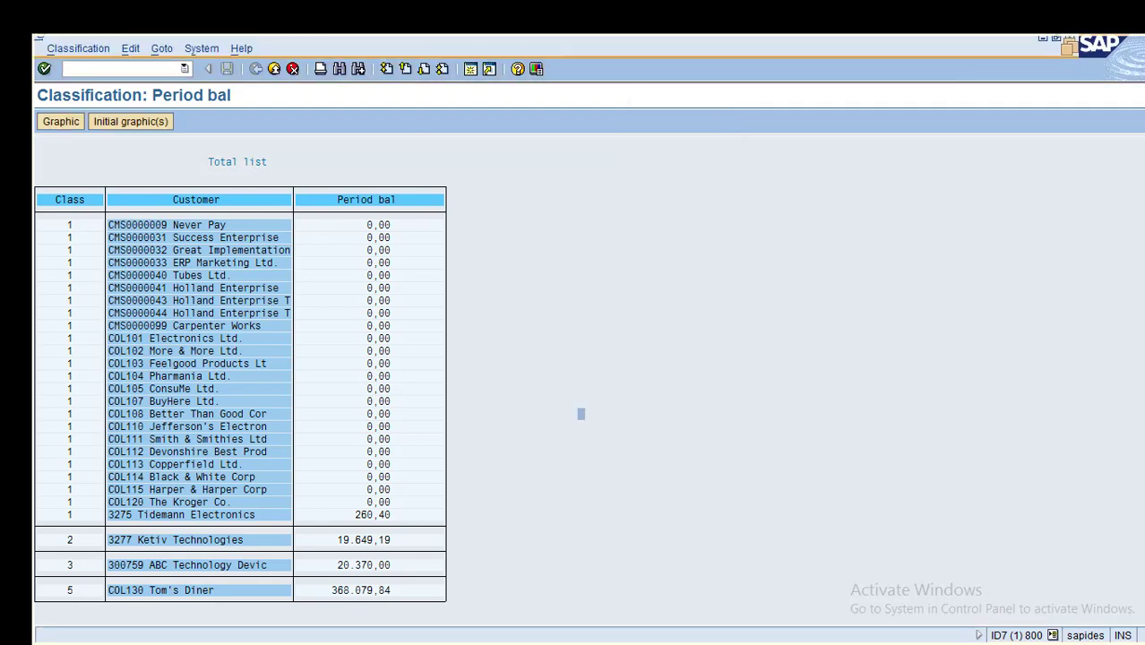
Leave the classification for the balance report overview and clear the selection of the Period bal column.
{"action": "key", "text": "Escape"}
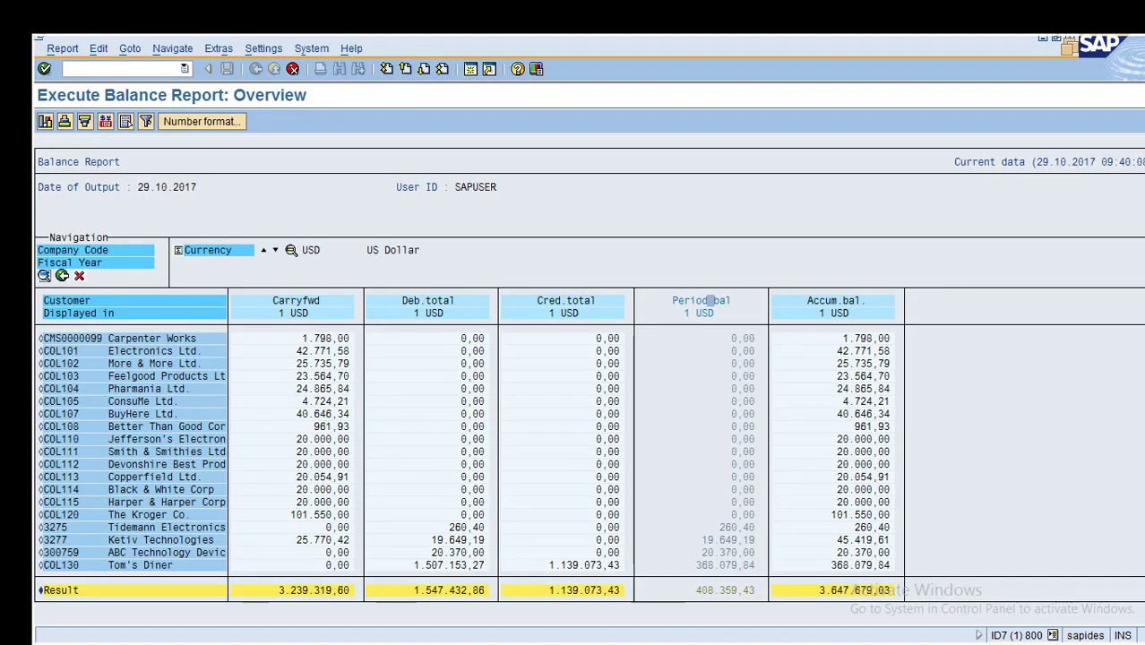
{"action": "left_click", "coordinate": [693, 300]}
{"action": "mouse_move", "coordinate": [605, 529]}
{"action": "left_mouse_down"}
{"action": "mouse_move", "coordinate": [708, 561]}
{"action": "mouse_move", "coordinate": [735, 471]}
{"action": "mouse_move", "coordinate": [735, 345]}
{"action": "mouse_move", "coordinate": [645, 309]}
{"action": "mouse_move", "coordinate": [606, 312]}
{"action": "left_mouse_up"}
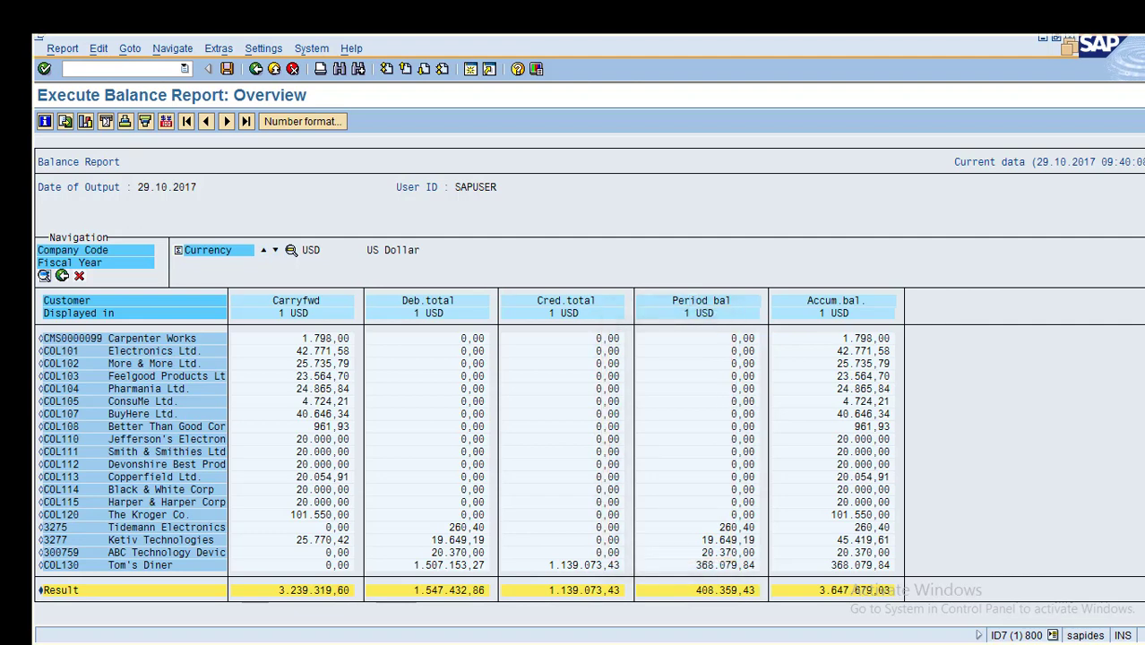
Run a classification of the customers on the Accum.bal. column and display its class overview.
{"action": "left_click", "coordinate": [829, 301]}
{"action": "left_click", "coordinate": [704, 300]}
{"action": "left_click", "coordinate": [851, 301]}
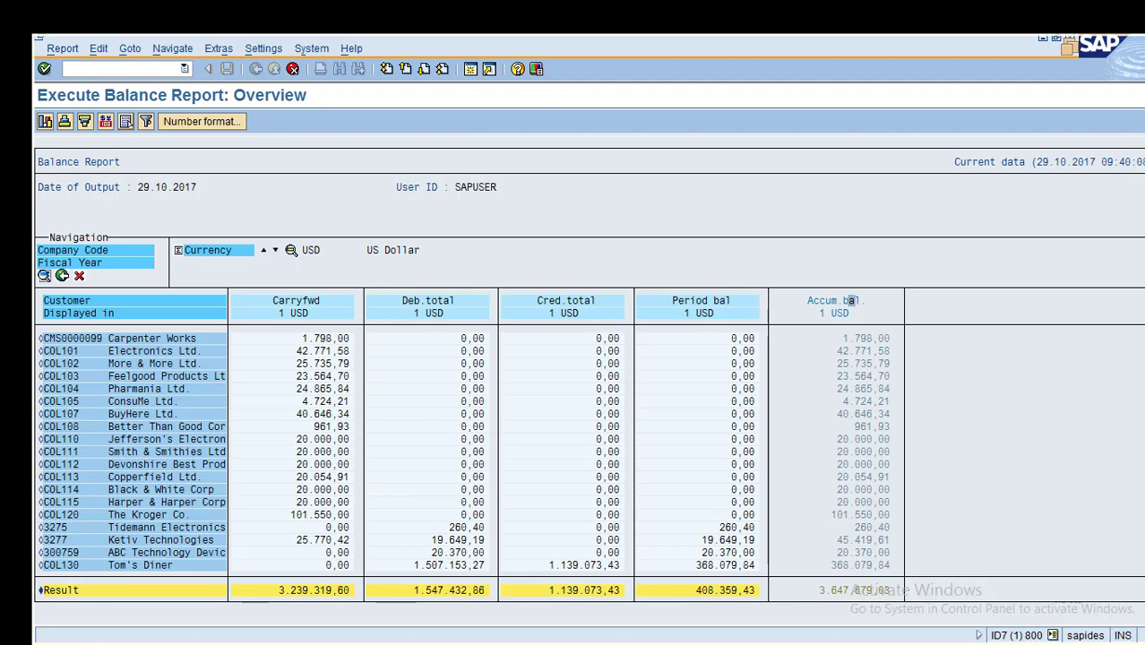
{"action": "left_click", "coordinate": [99, 48]}
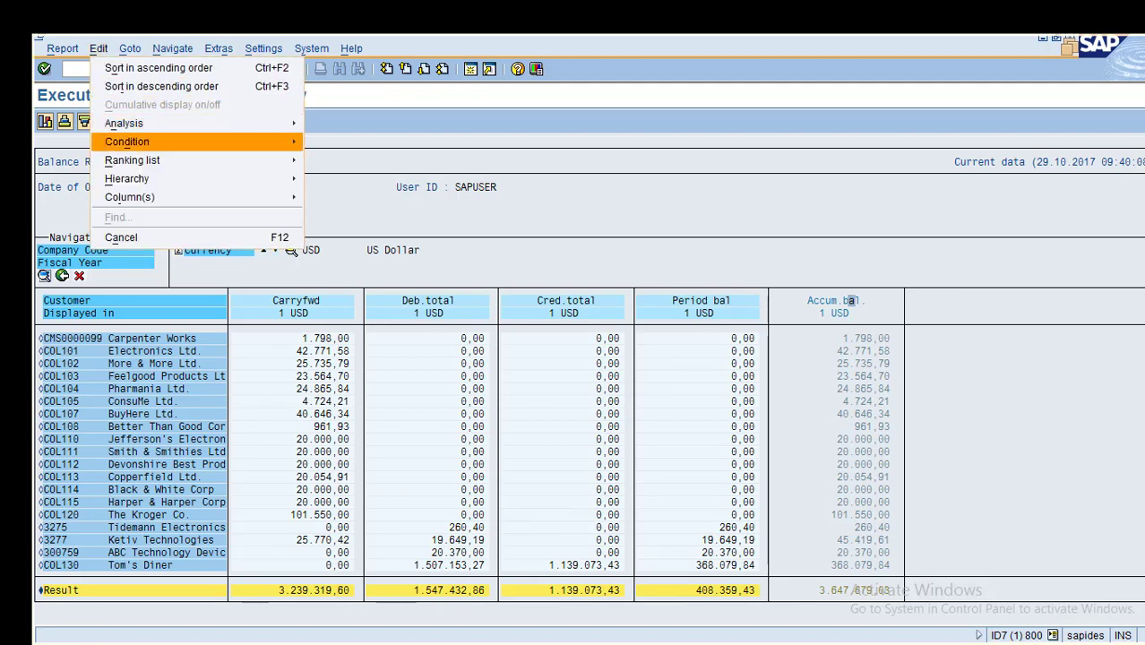
{"action": "mouse_move", "coordinate": [197, 124]}
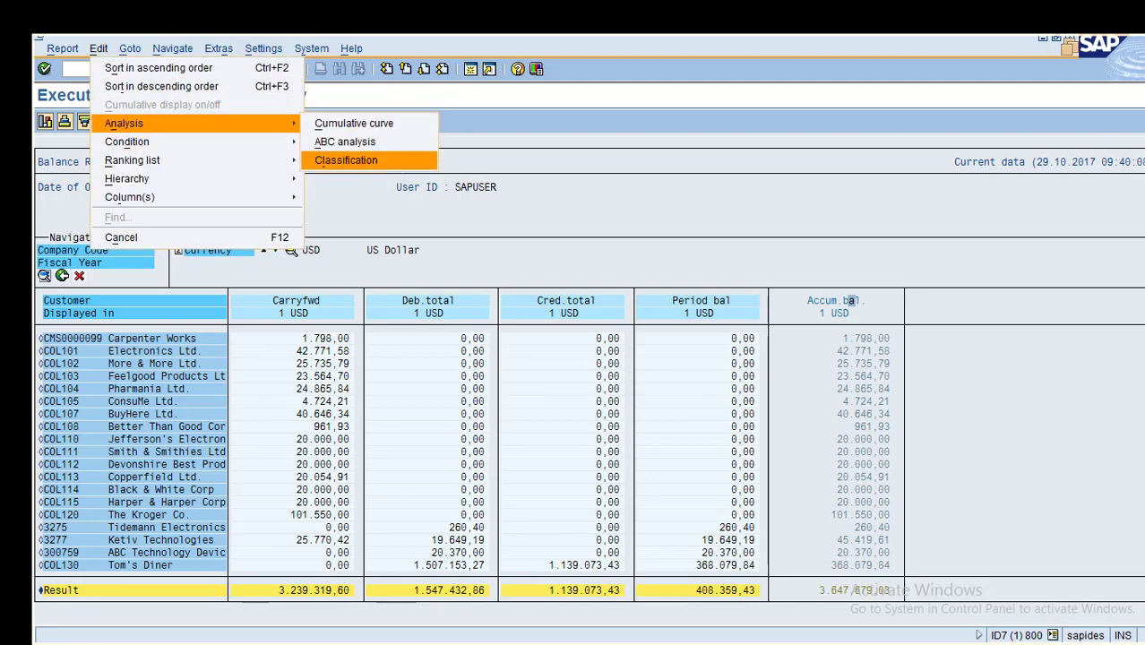
{"action": "left_click", "coordinate": [348, 159]}
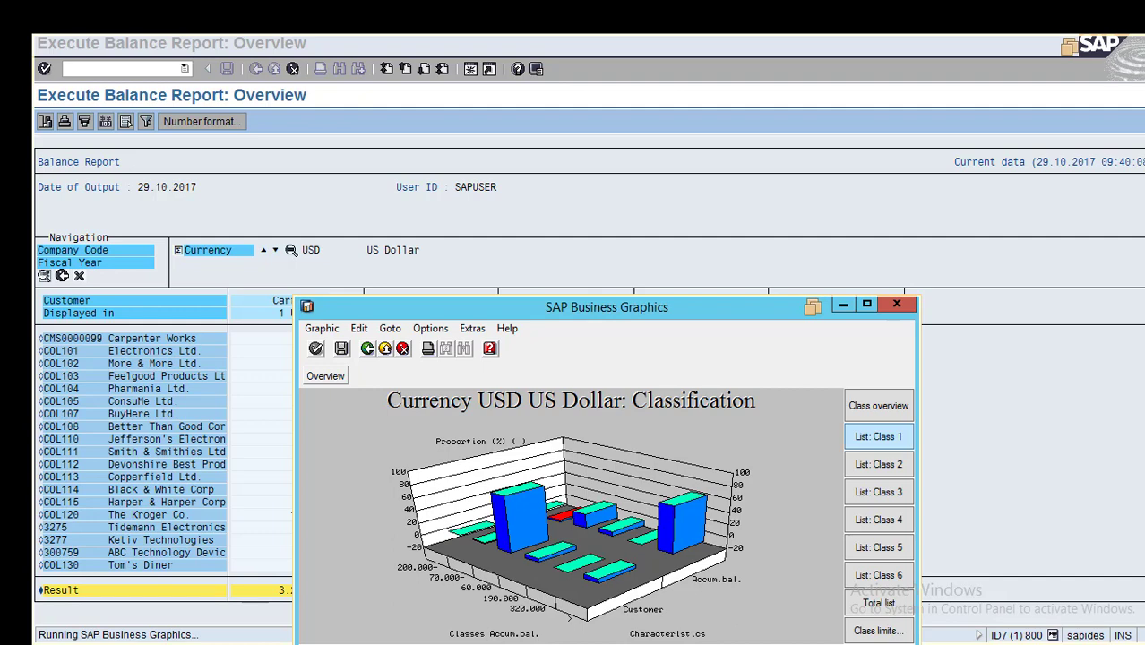
{"action": "left_click", "coordinate": [879, 406]}
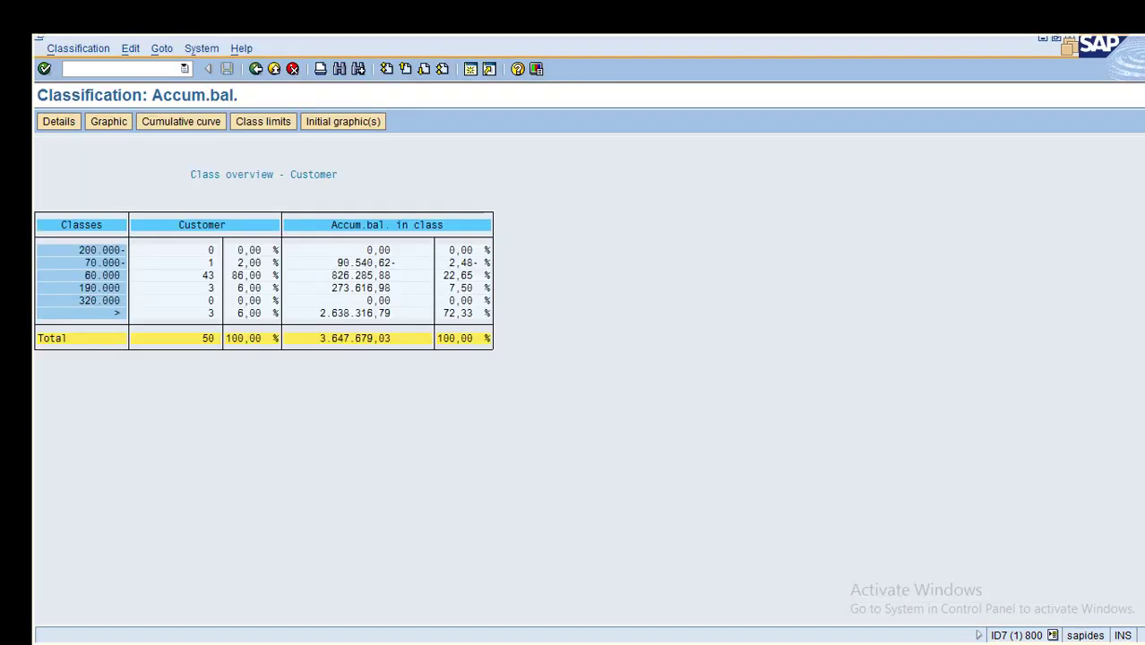
Review the upper limits of classes 1 to 5 for the Accum.bal. key figure and accept them as they are.
{"action": "left_click", "coordinate": [263, 121]}
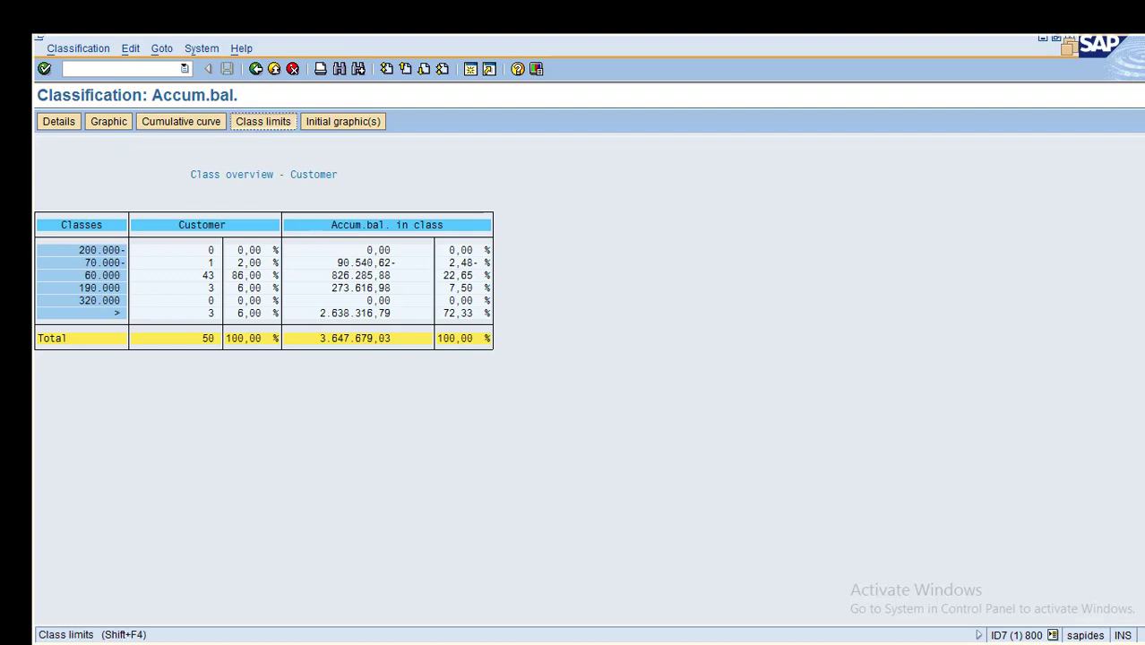
{"action": "key", "text": "Return"}
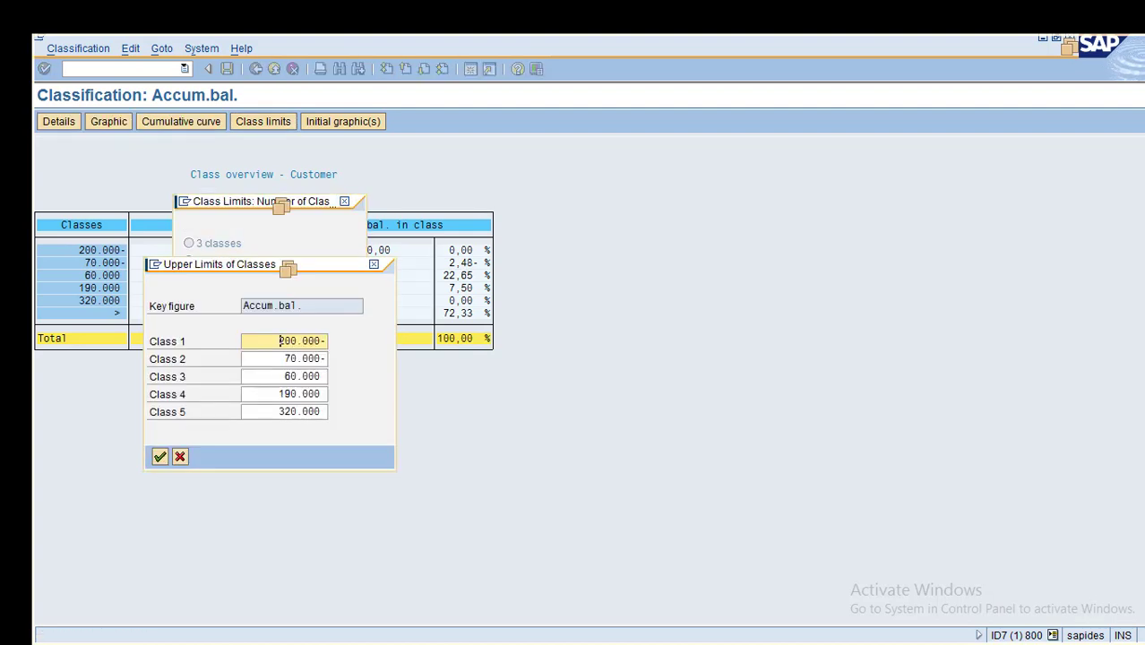
{"action": "left_click_drag", "start_coordinate": [279, 340], "coordinate": [326, 341]}
{"action": "left_click_drag", "start_coordinate": [284, 377], "coordinate": [327, 412]}
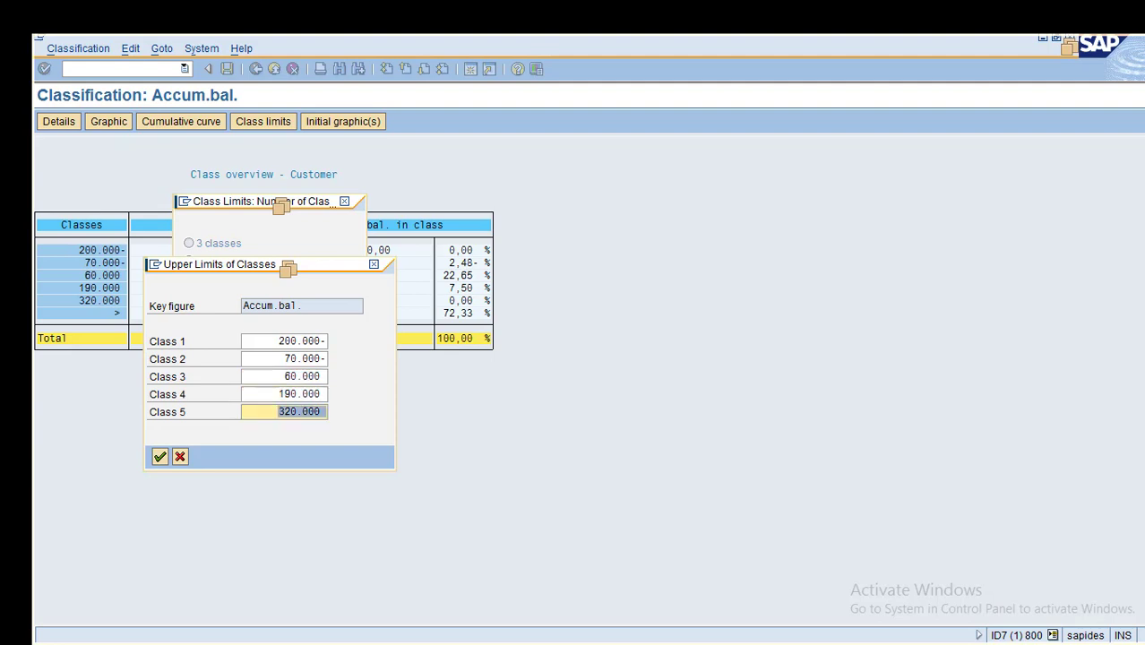
{"action": "left_click", "coordinate": [160, 457]}
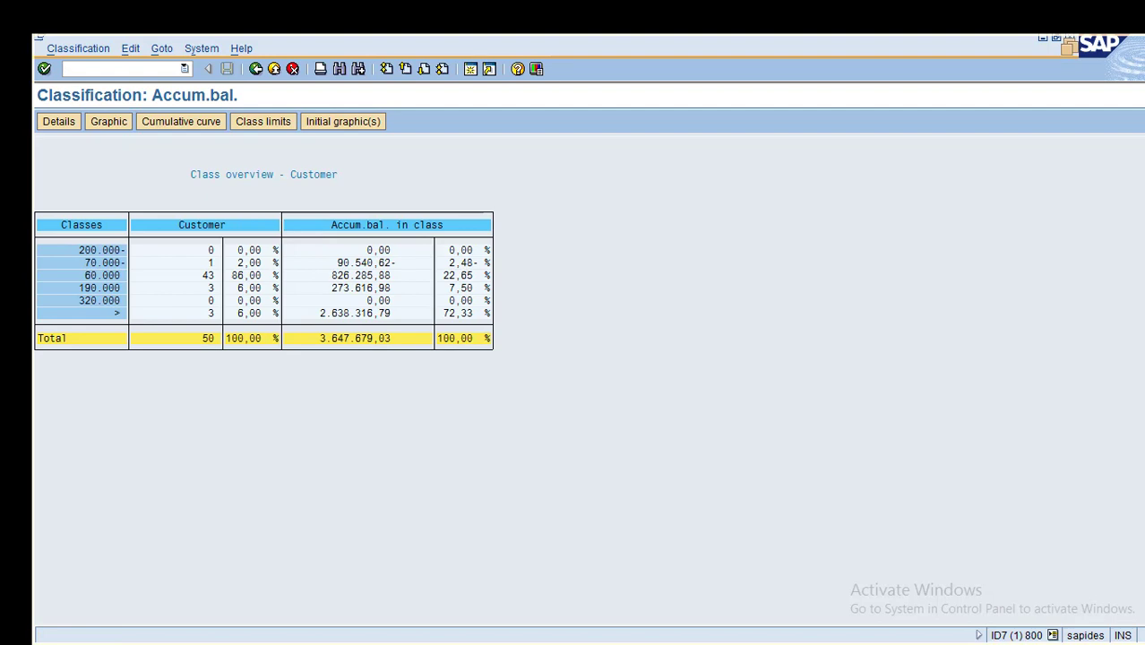
View the complete customer list by accumulated balance class through its last entries, and return to the balance report overview.
{"action": "left_click", "coordinate": [161, 49]}
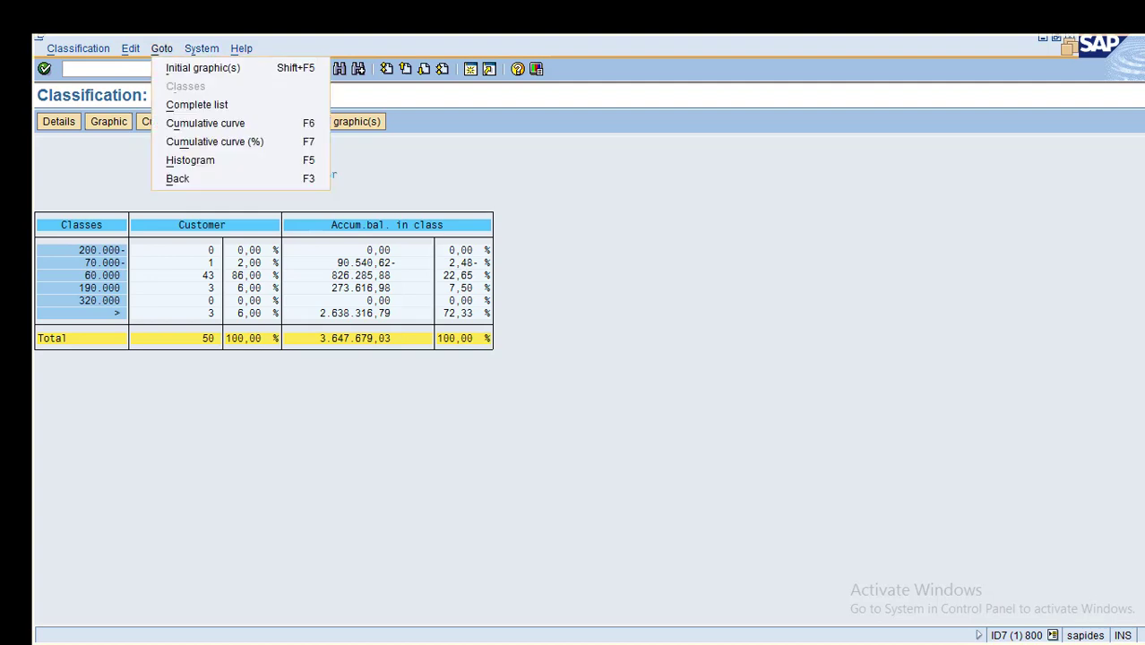
{"action": "left_click", "coordinate": [197, 104]}
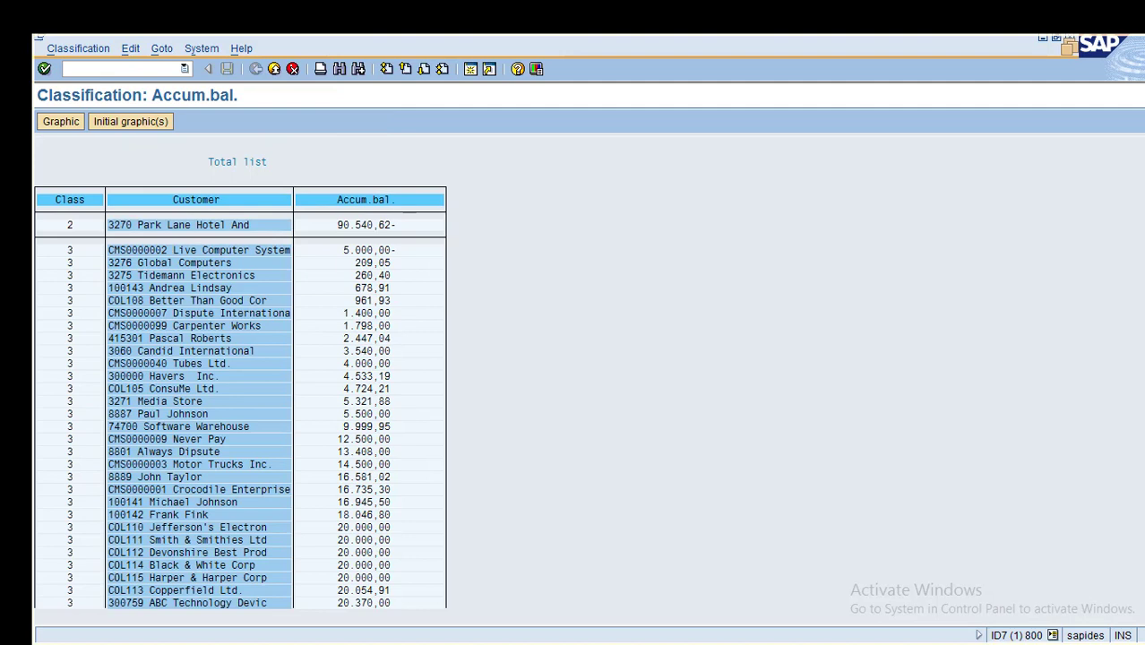
{"action": "key", "text": "Page_Down"}
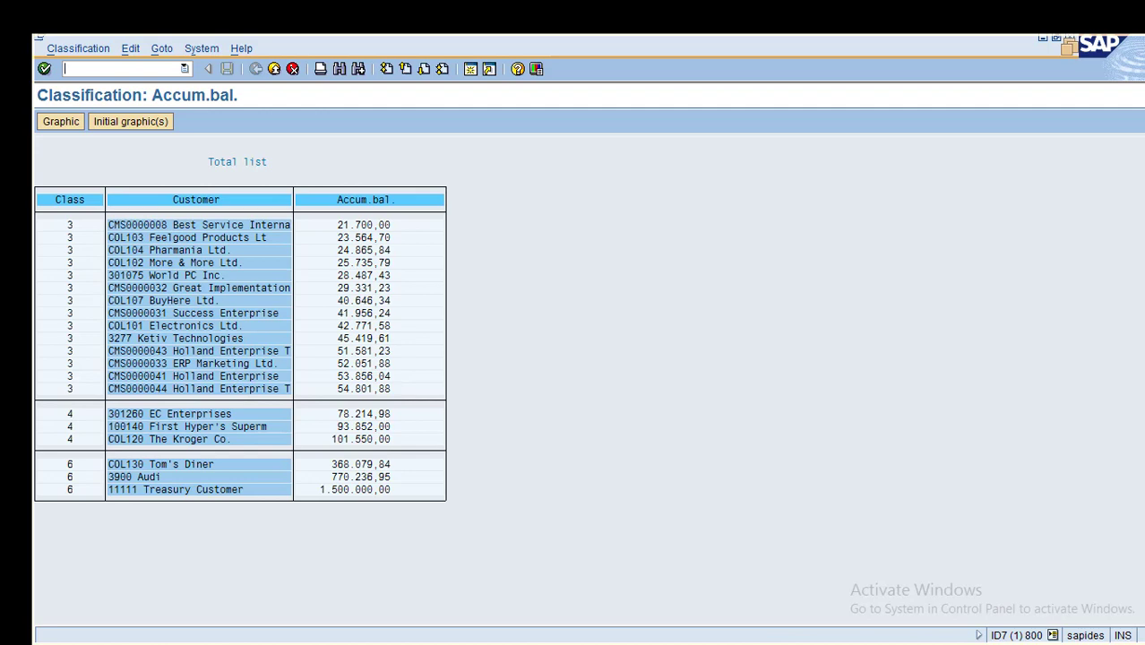
{"action": "left_click", "coordinate": [274, 69]}
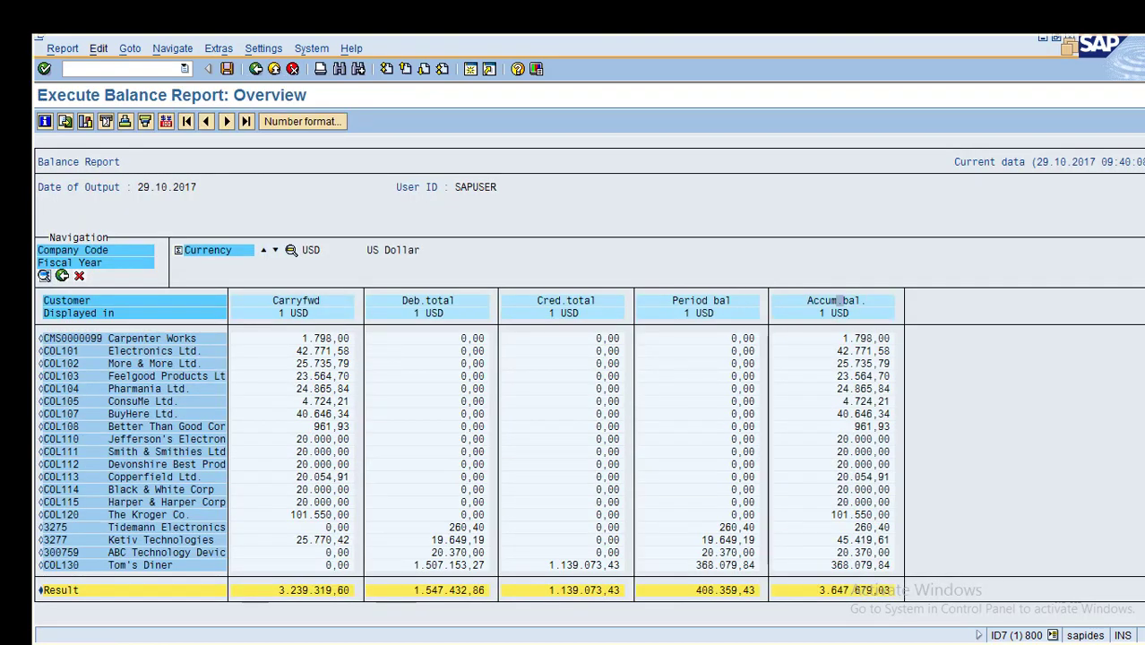
Sort the balance report in ascending order by customer key.
{"action": "left_click", "coordinate": [99, 49]}
{"action": "mouse_move", "coordinate": [124, 123]}
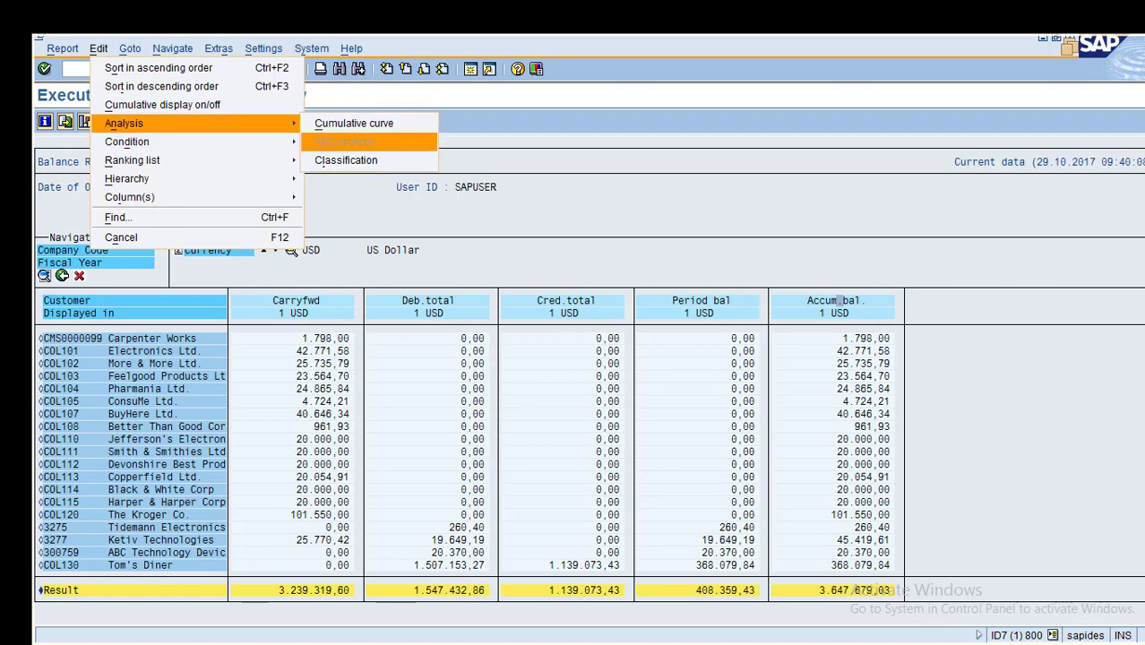
{"action": "left_click", "coordinate": [346, 159]}
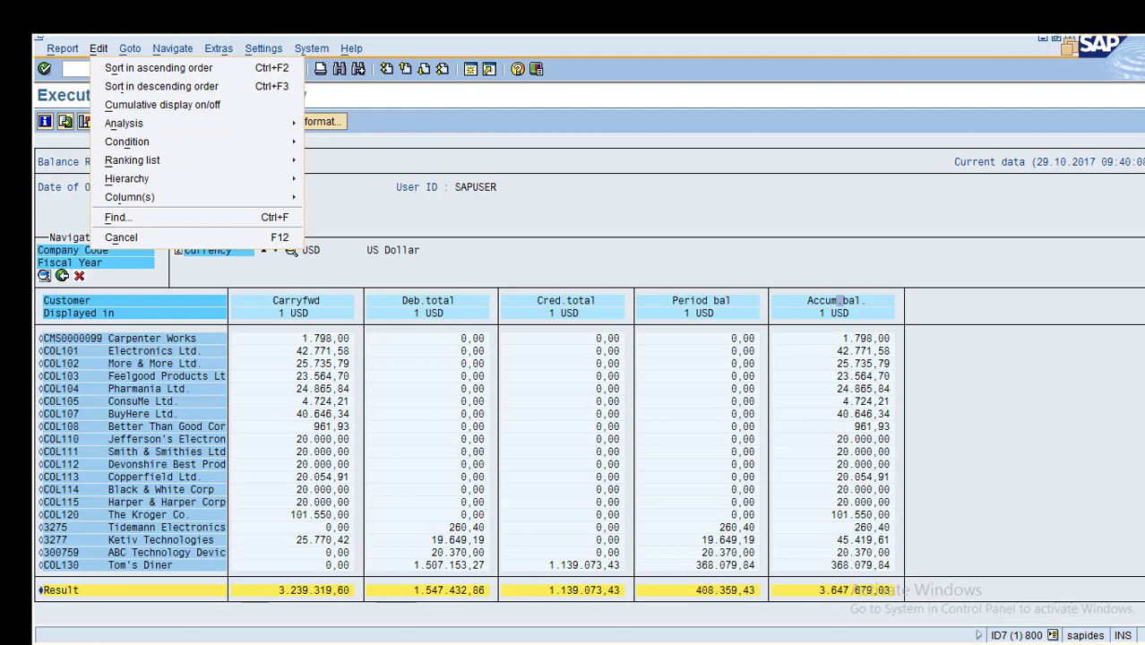
{"action": "key", "text": "ctrl+F2"}
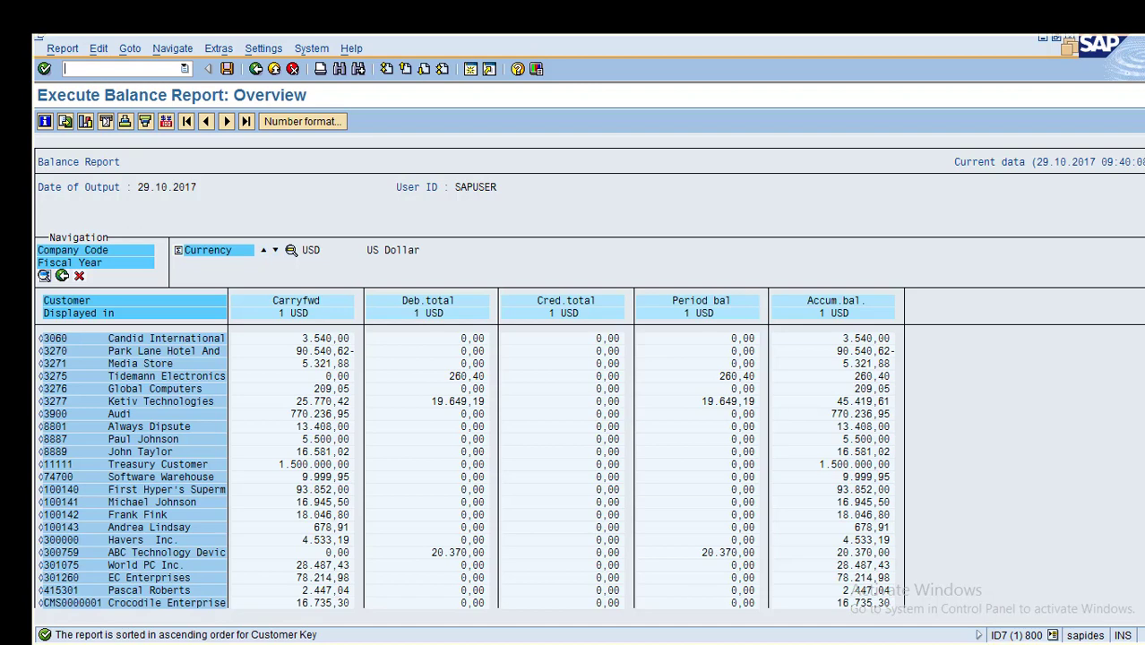
Select the Accum.bal. column and start creating a new condition for it.
{"action": "left_click", "coordinate": [816, 301]}
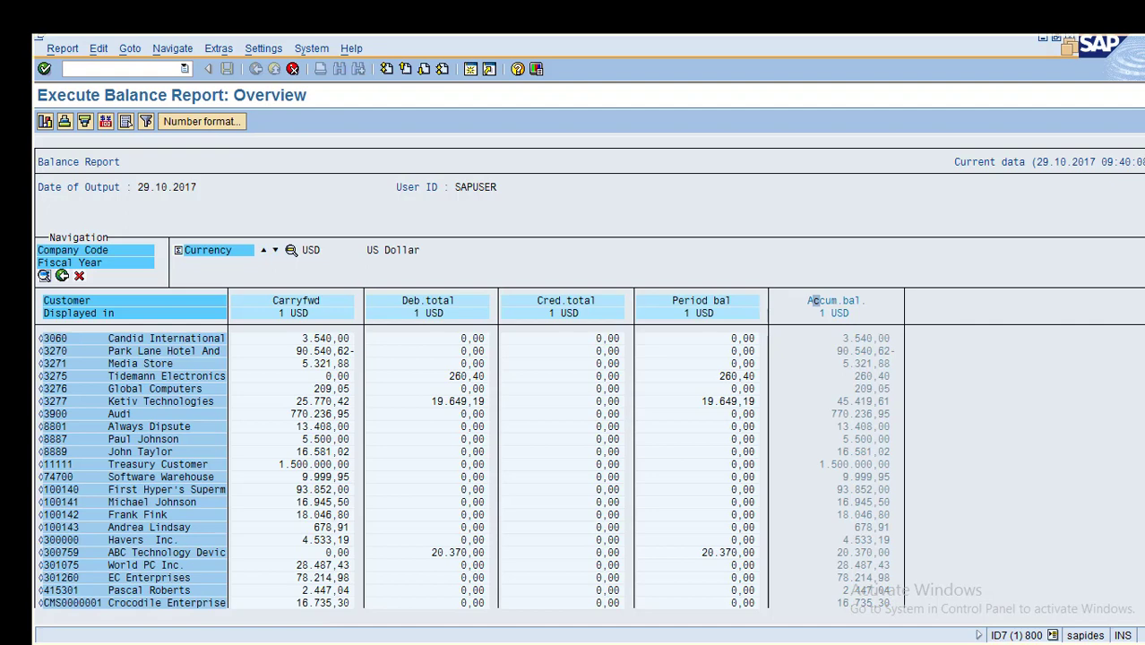
{"action": "left_click", "coordinate": [130, 49]}
{"action": "key", "text": "Escape"}
{"action": "mouse_move", "coordinate": [98, 48]}
{"action": "mouse_move", "coordinate": [127, 142]}
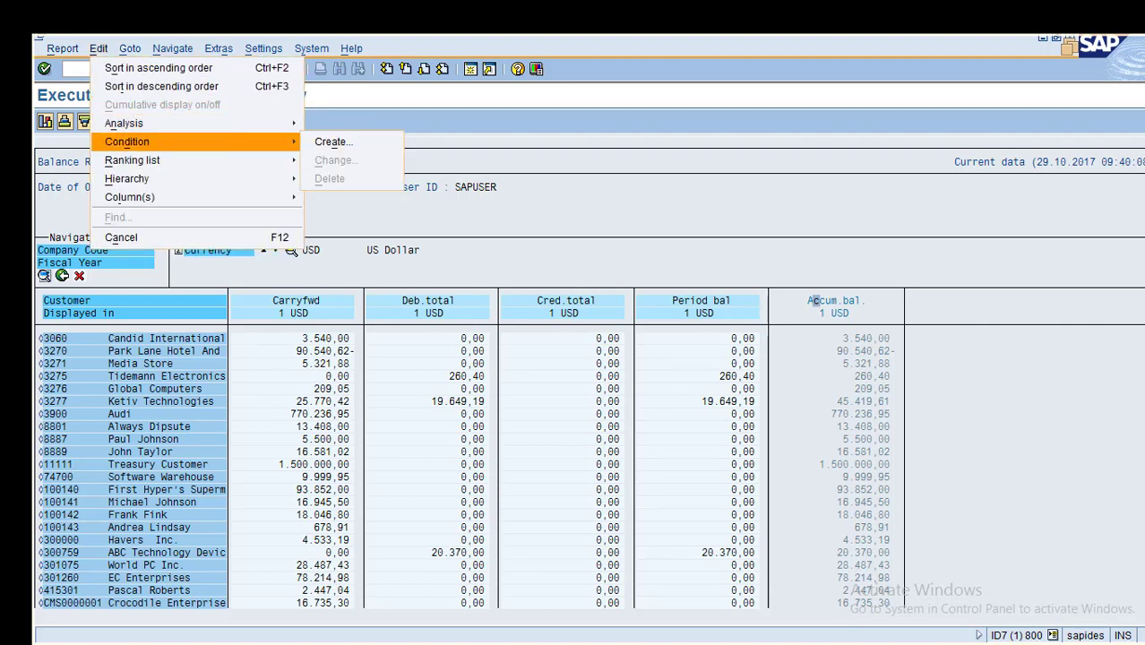
{"action": "key", "text": "Down"}
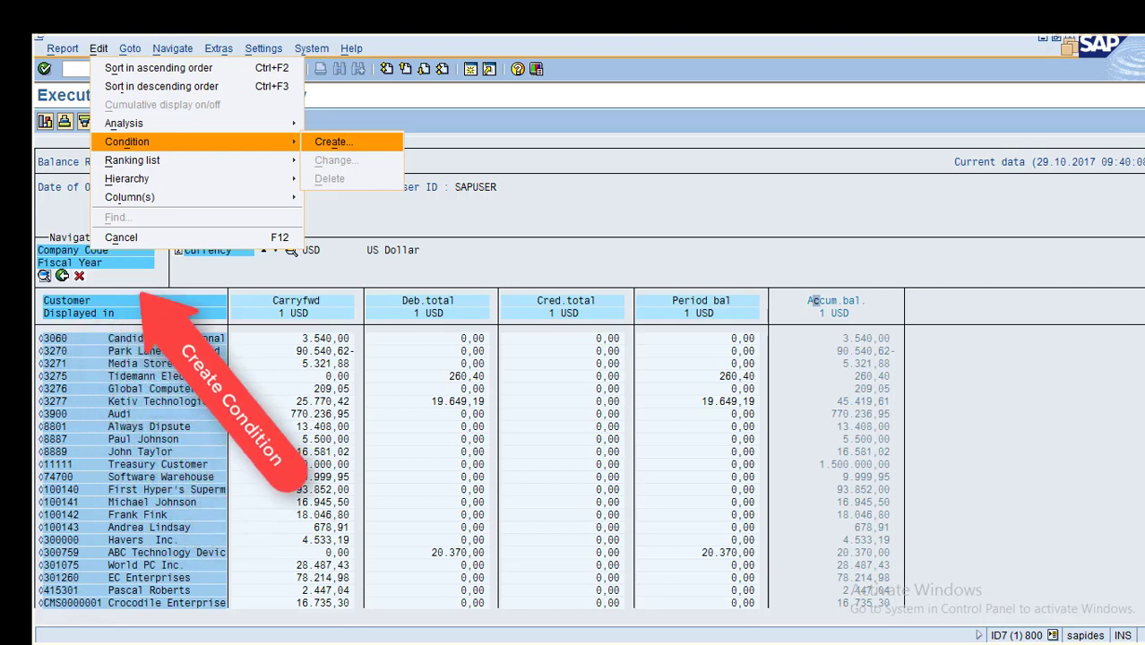
{"action": "key", "text": "Down"}
{"action": "key", "text": "Down"}
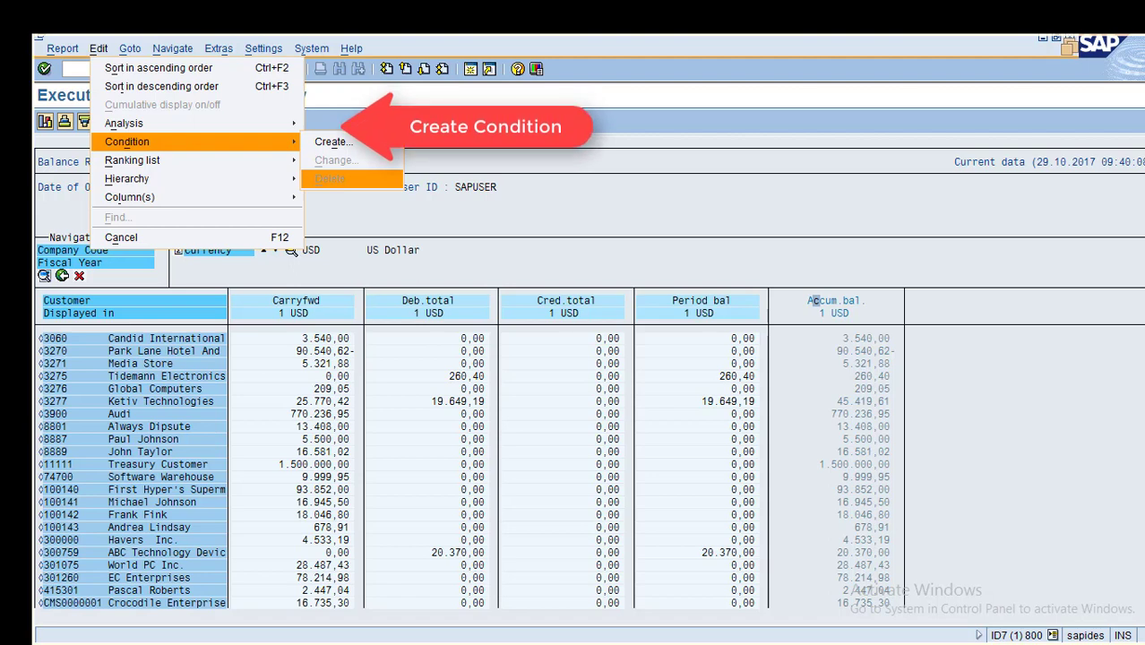
{"action": "key", "text": "Down"}
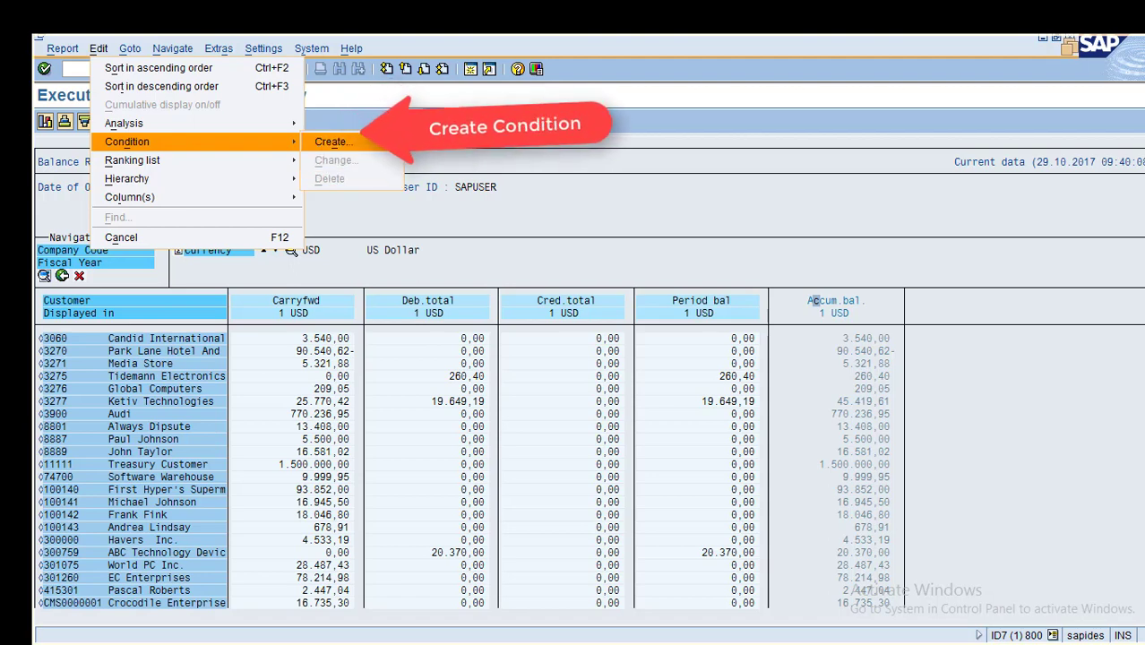
{"action": "key", "text": "Up"}
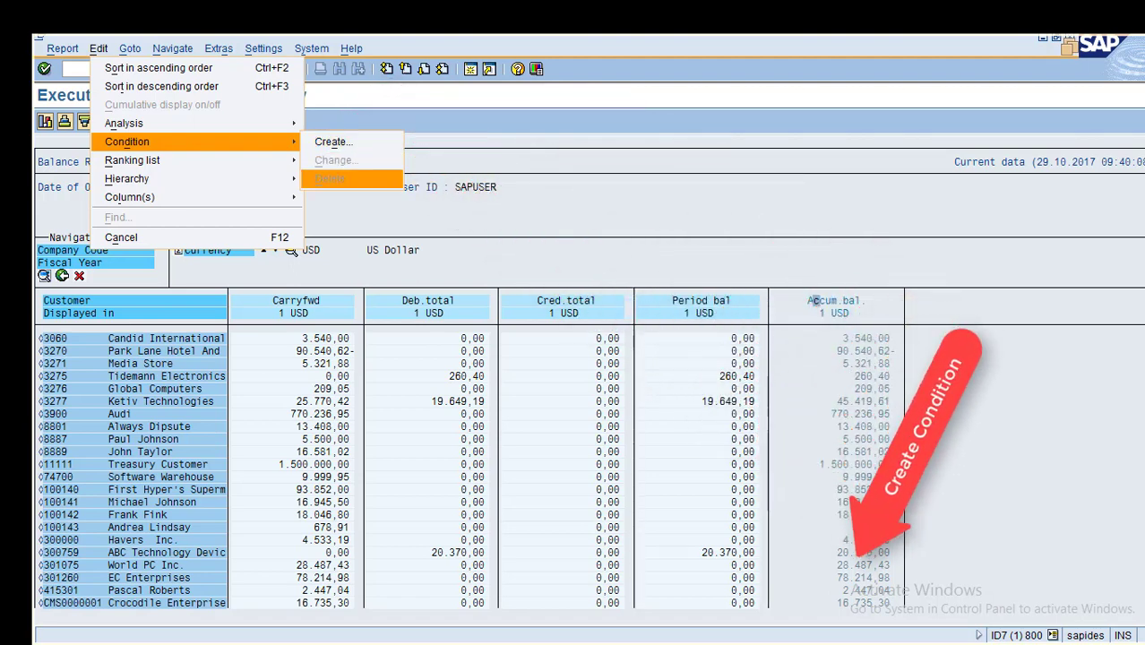
{"action": "key", "text": "Up"}
{"action": "key", "text": "Up"}
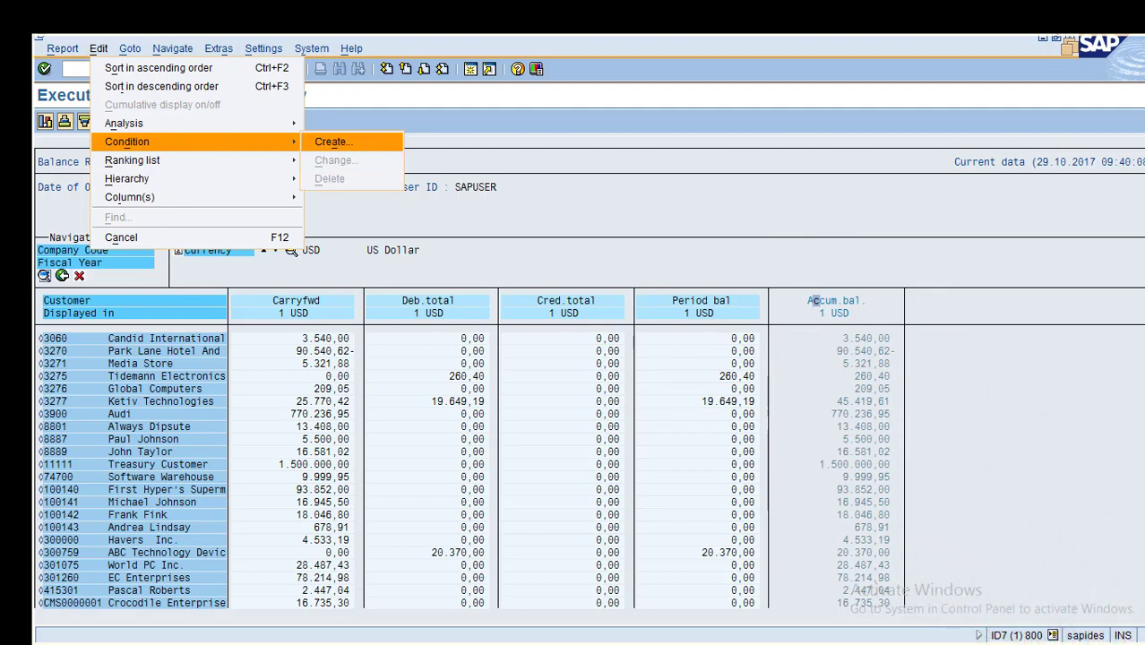
{"action": "key", "text": "Return"}
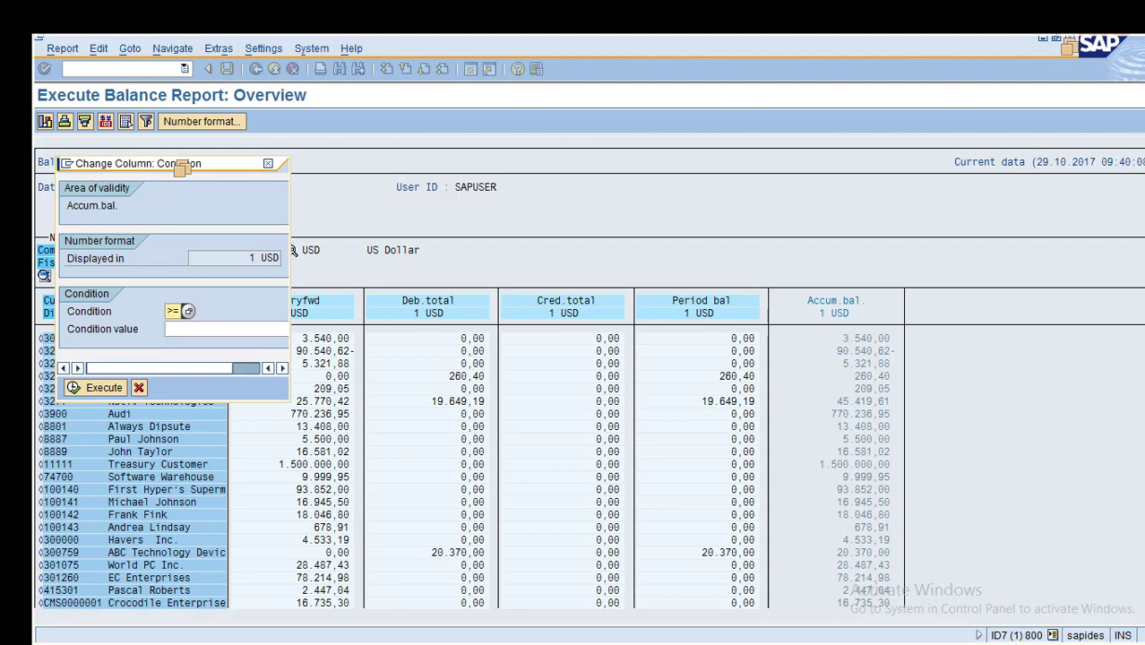
Restrict the report to accumulated balances greater than or equal to 200000 USD and execute the condition.
{"action": "key", "text": "F4"}
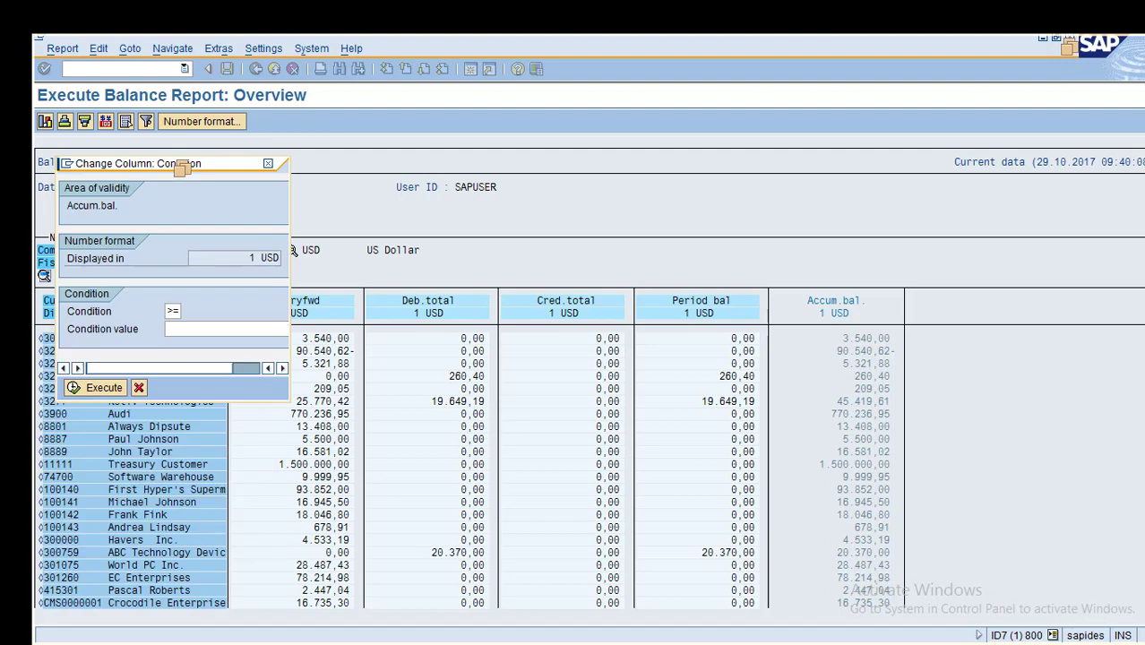
{"action": "key", "text": "F4"}
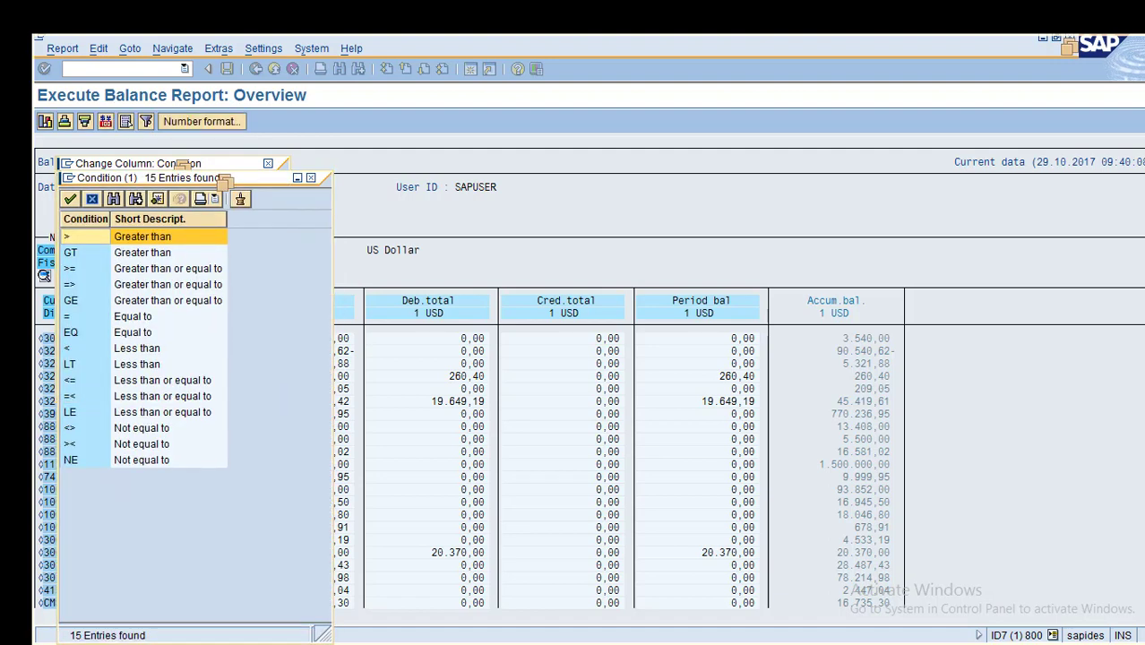
{"action": "left_click", "coordinate": [167, 301]}
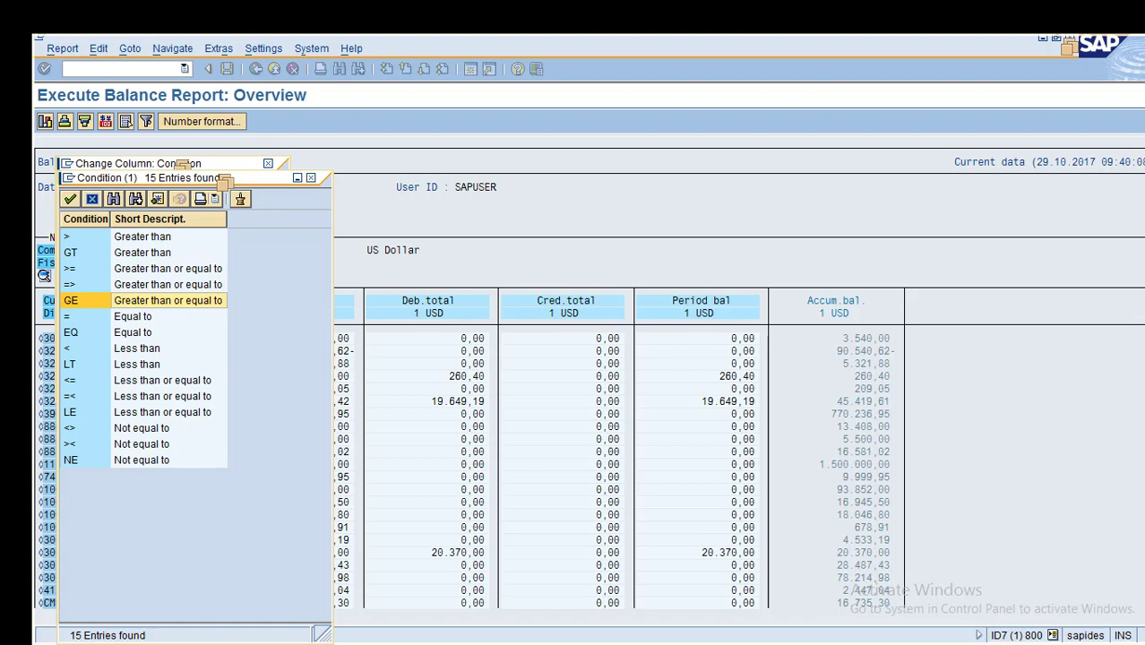
{"action": "key", "text": "Return"}
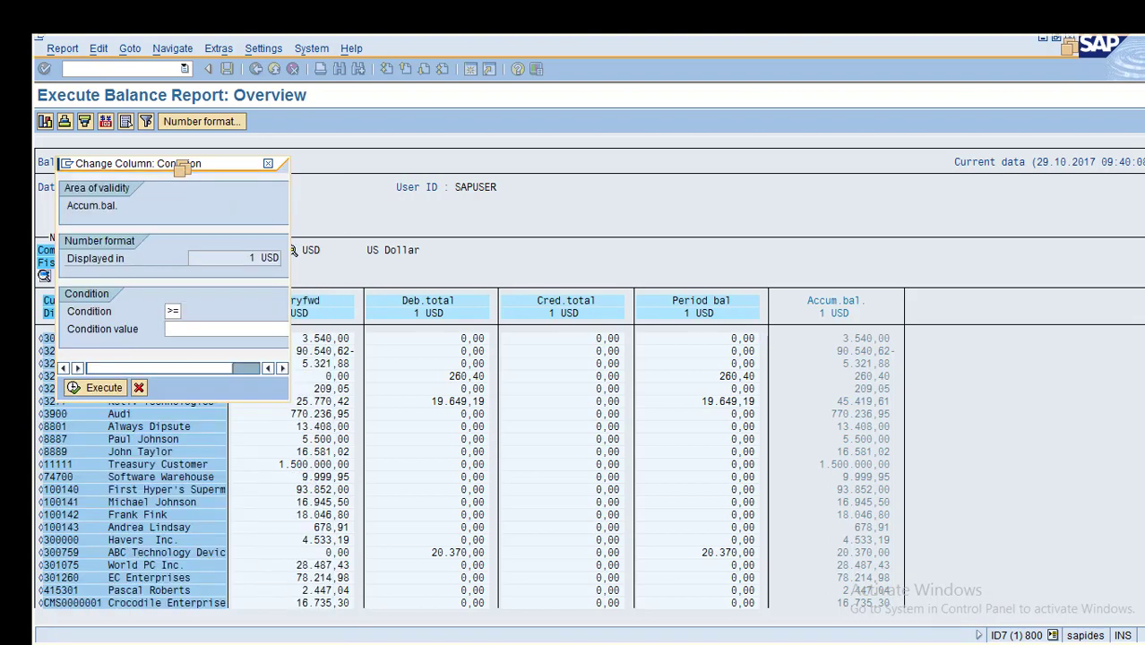
{"action": "type", "text": "2000"}
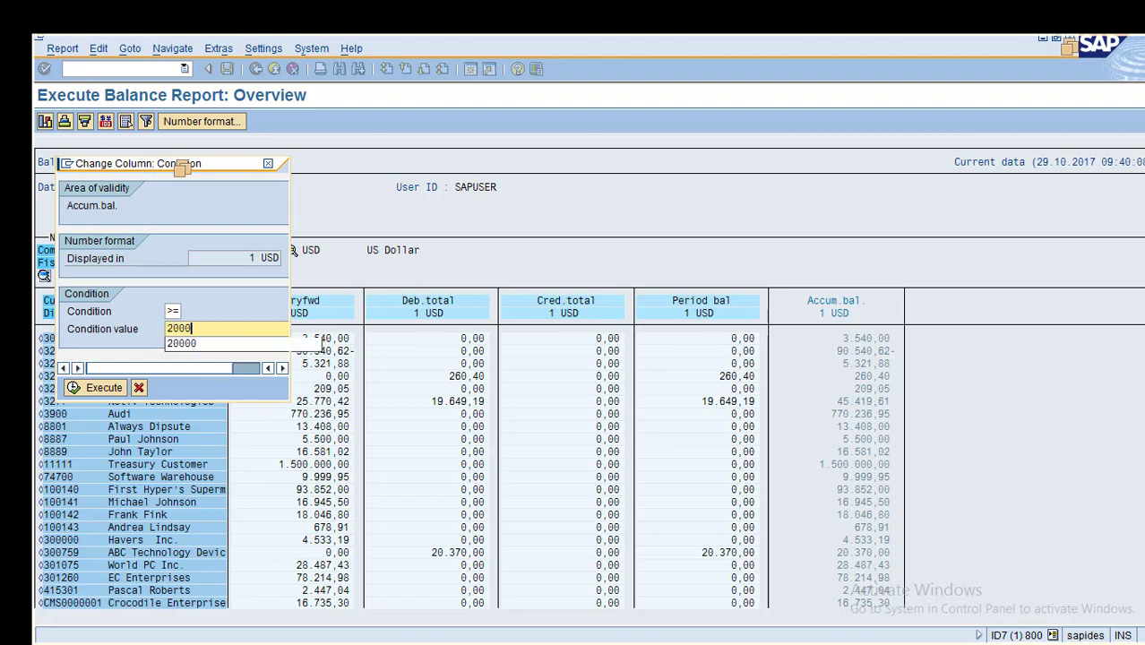
{"action": "type", "text": "0"}
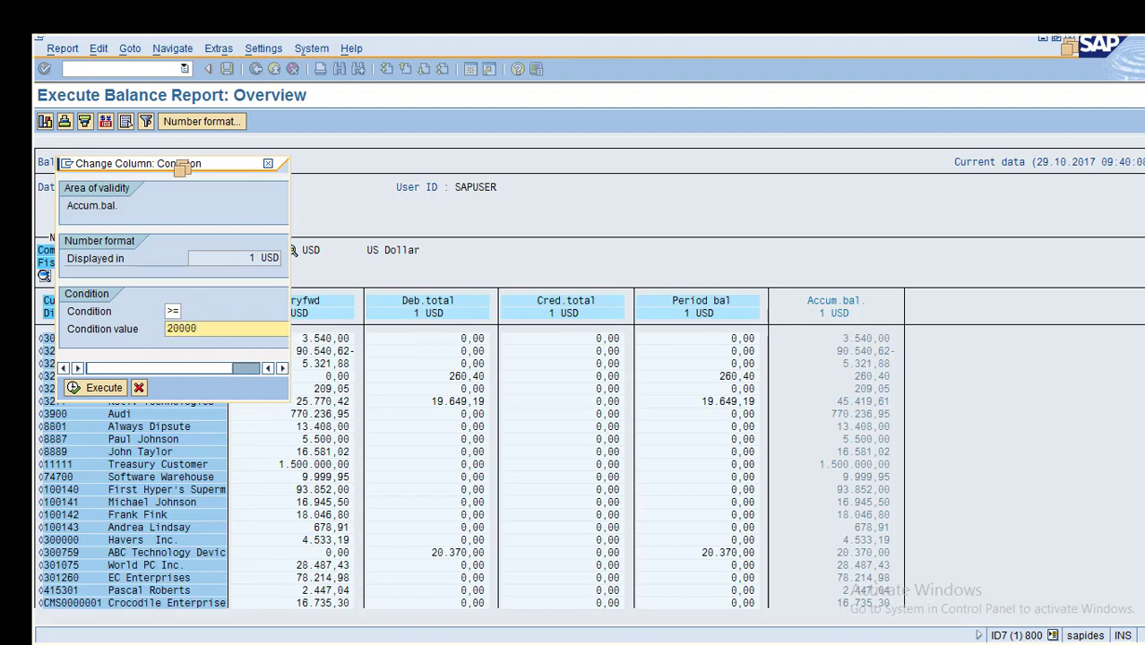
{"action": "type", "text": "0"}
{"action": "left_click", "coordinate": [96, 388]}
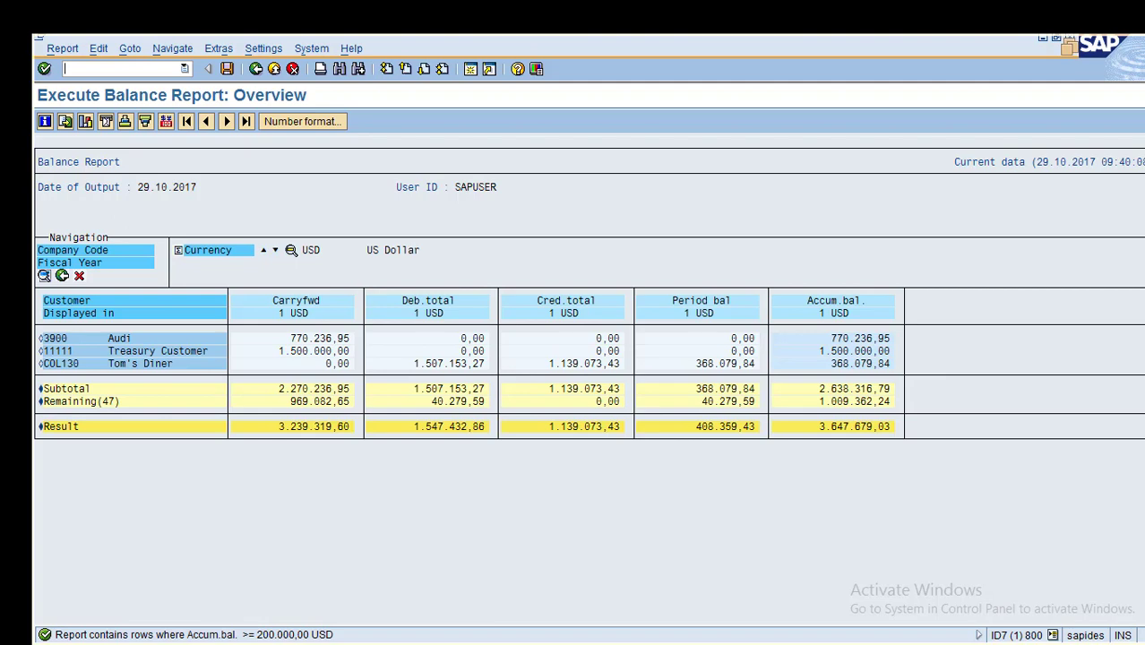
Change the Accum.bal. condition value to 20000 USD, execute it, and review the Subtotal and Remaining rows at the report's end.
{"action": "left_click", "coordinate": [98, 49]}
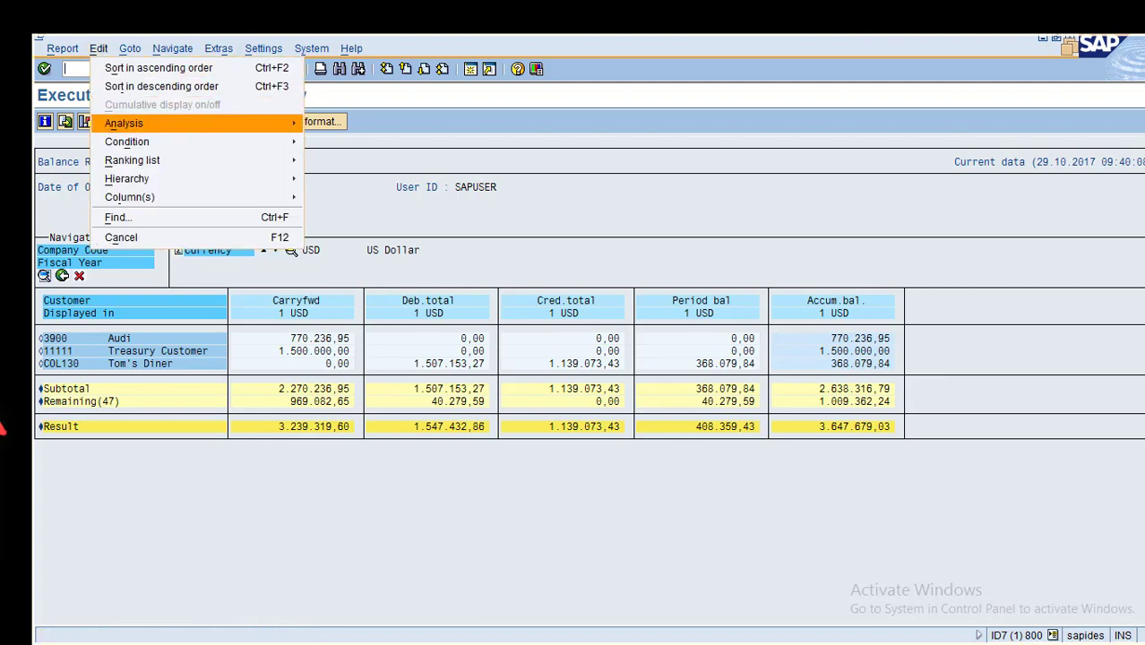
{"action": "mouse_move", "coordinate": [127, 142]}
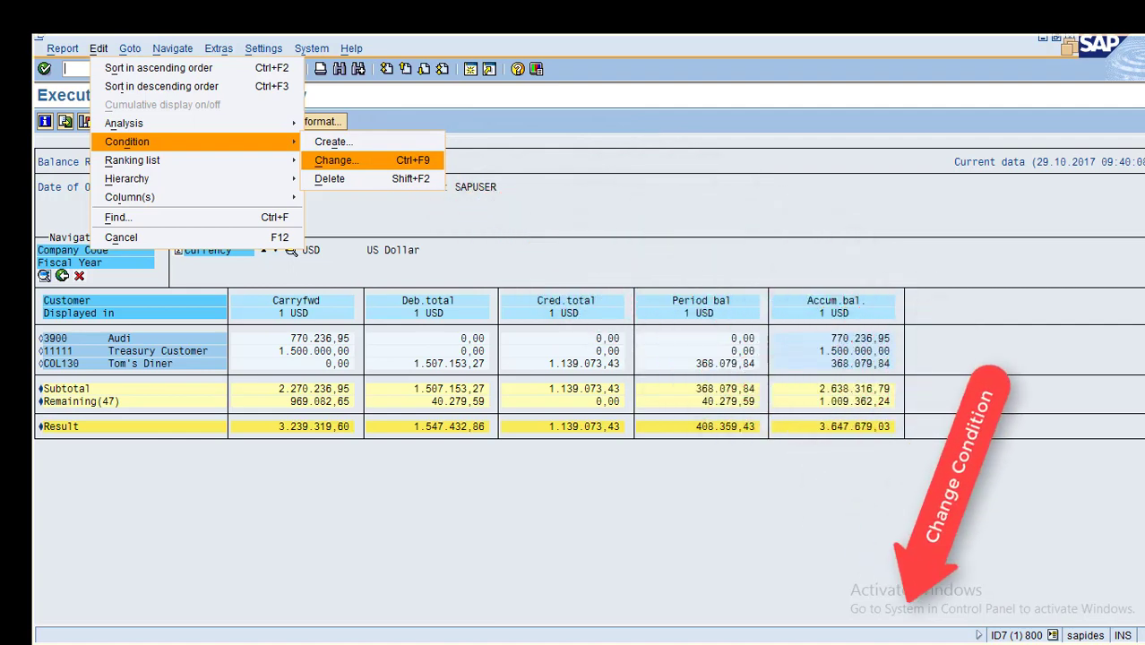
{"action": "left_click", "coordinate": [336, 160]}
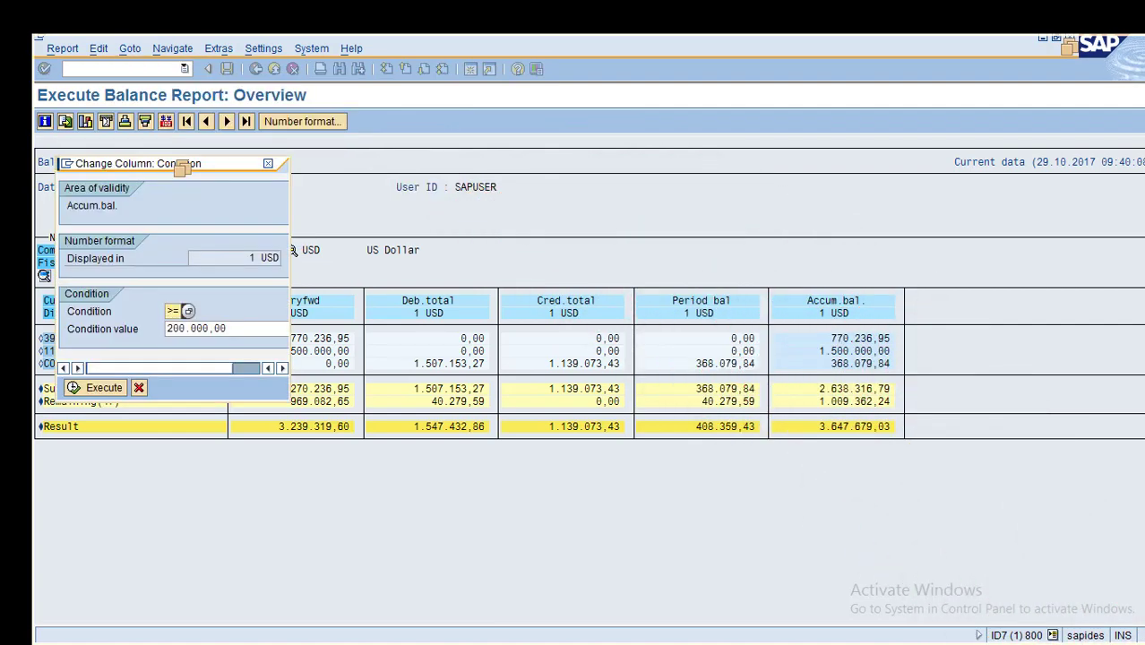
{"action": "left_click", "coordinate": [186, 329]}
{"action": "key", "text": "Delete"}
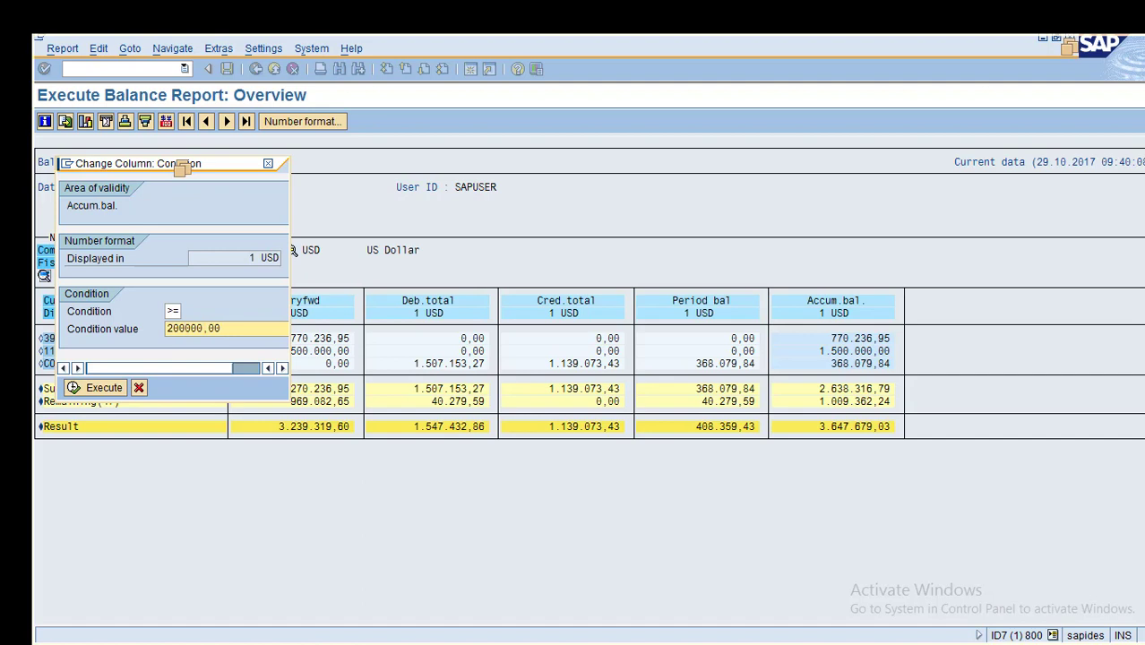
{"action": "key", "text": "Delete"}
{"action": "key", "text": "Return"}
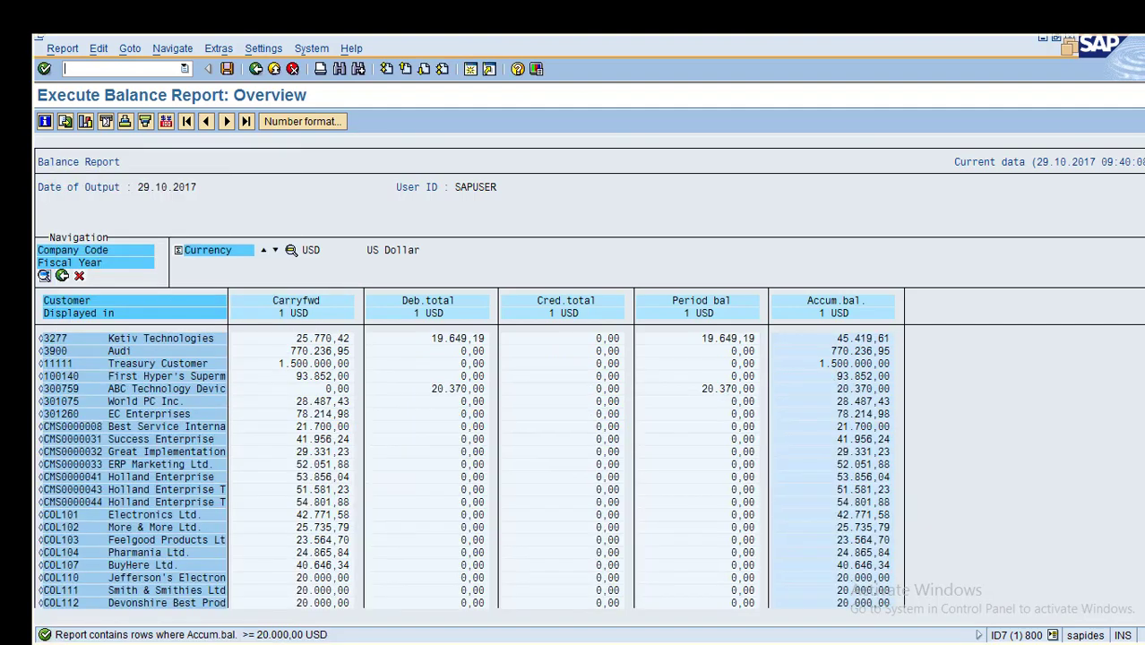
{"action": "scroll", "coordinate": [573, 466], "scroll_direction": "down", "scroll_amount": 5}
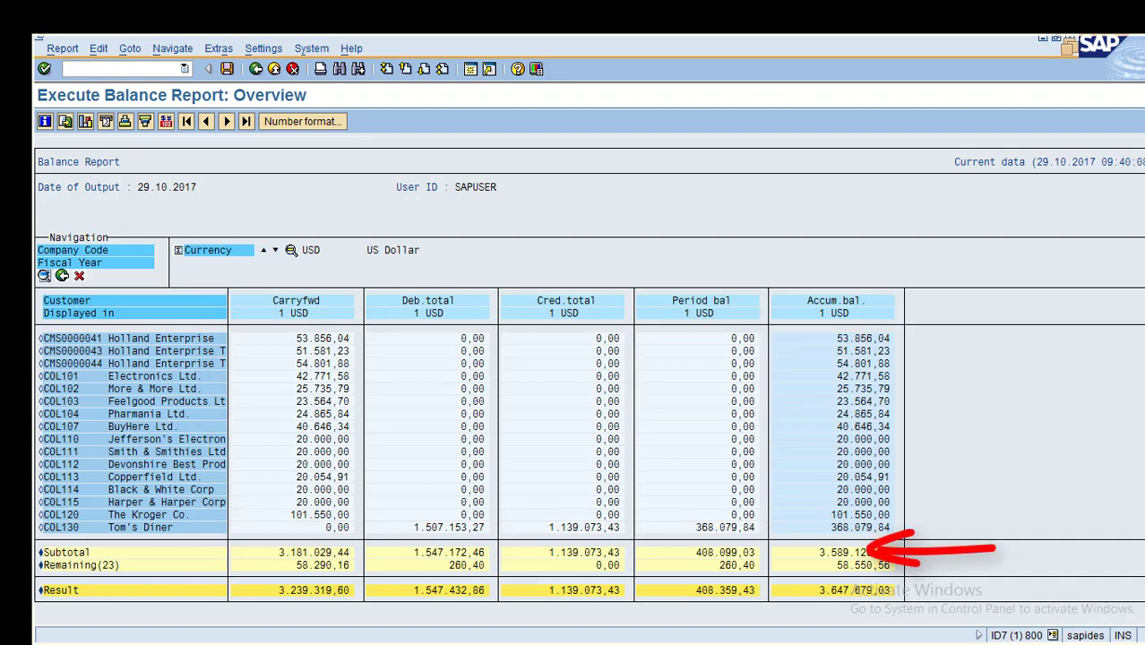
{"action": "double_click", "coordinate": [100, 564]}
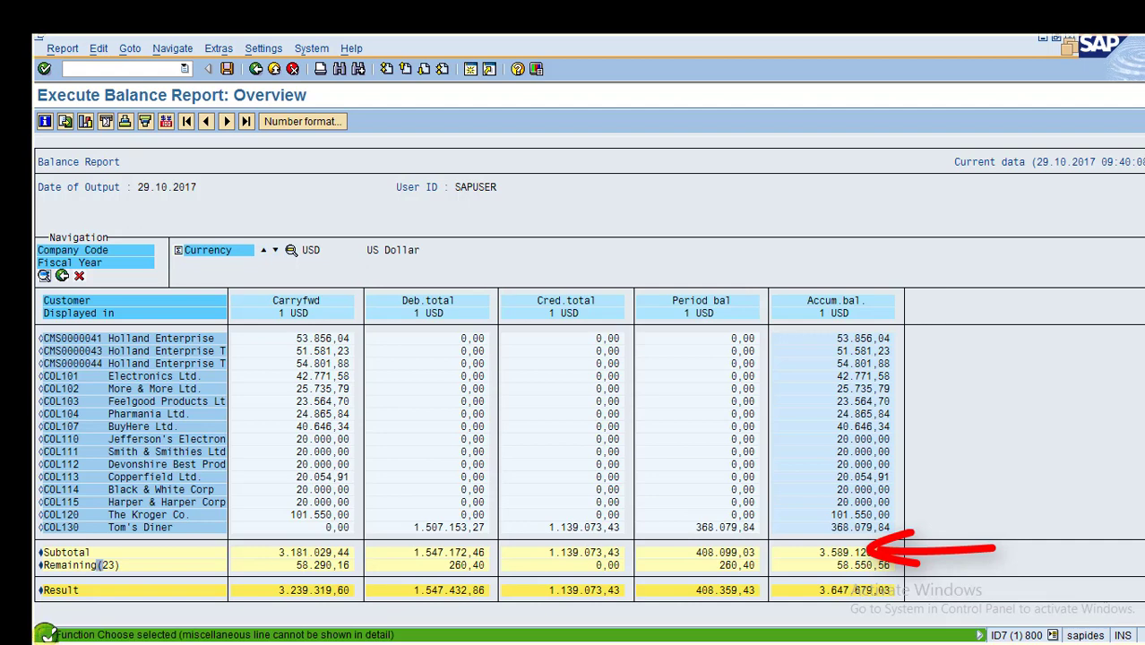
{"action": "double_click", "coordinate": [841, 566]}
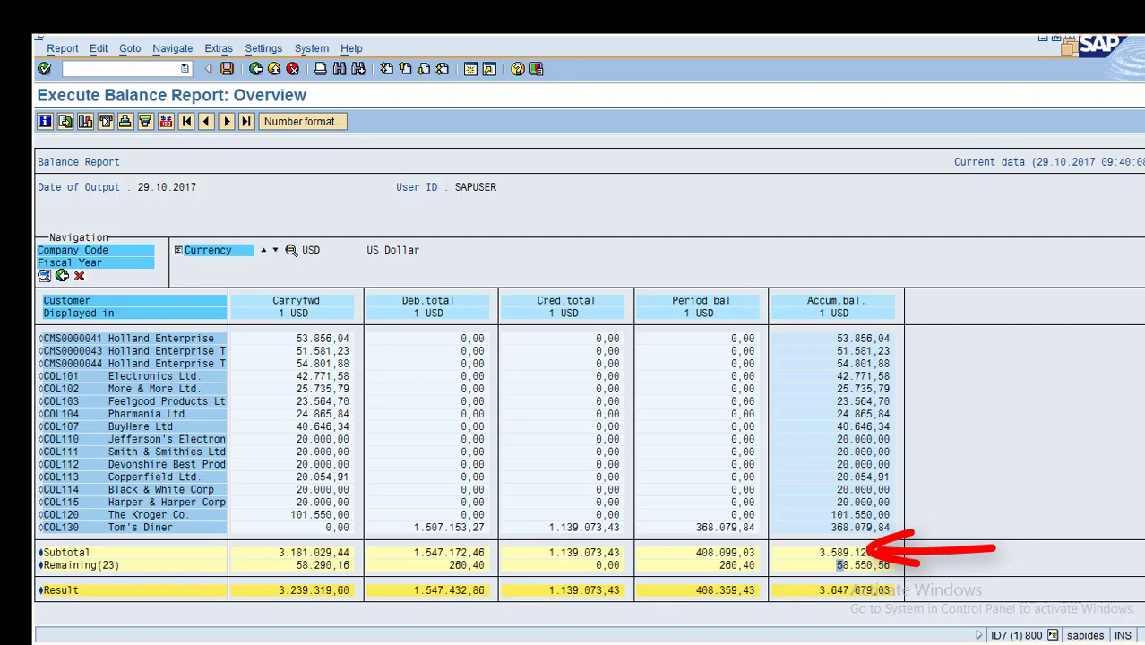
{"action": "left_click", "coordinate": [469, 251]}
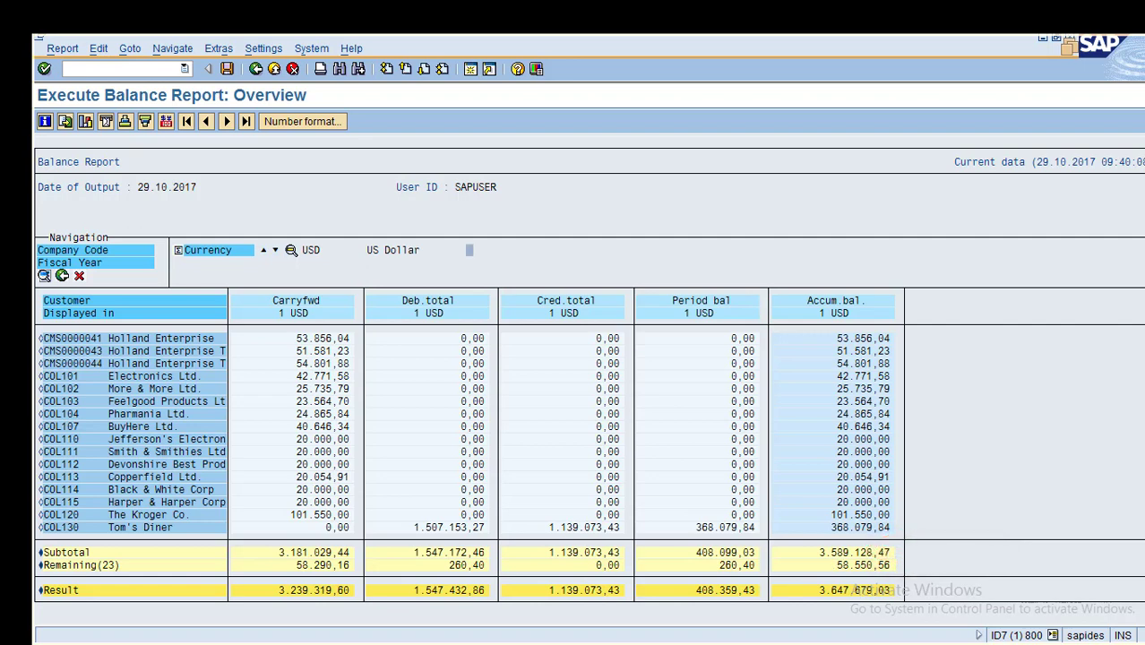
Delete the condition on the balance report and view the full customer list through its Result row.
{"action": "left_click", "coordinate": [99, 48]}
{"action": "mouse_move", "coordinate": [128, 142]}
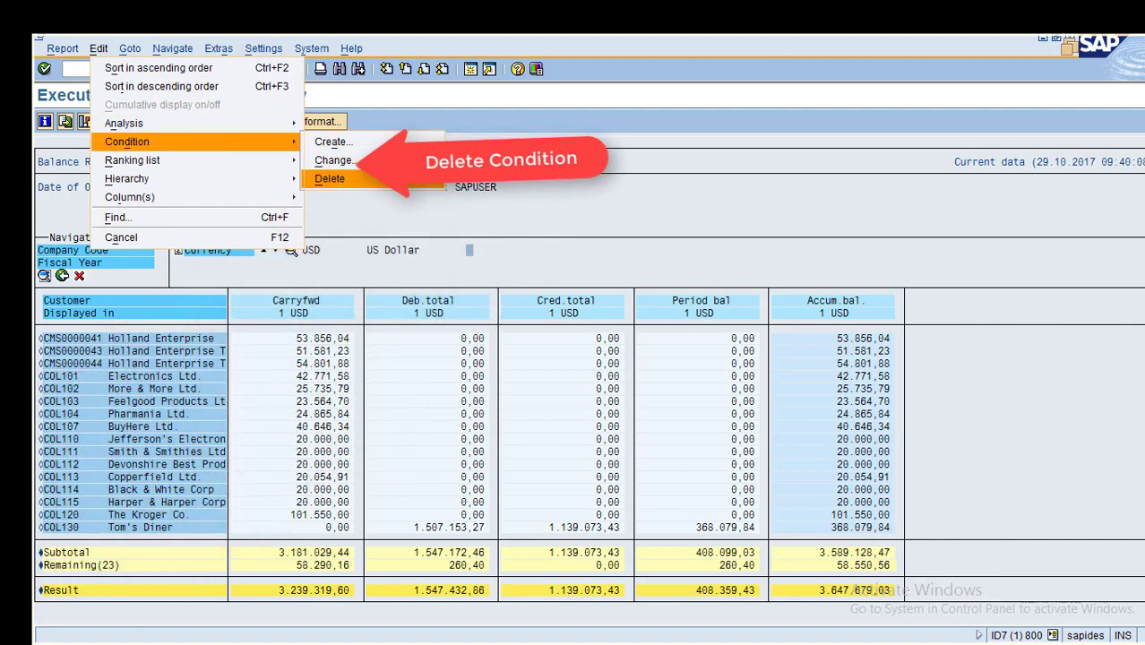
{"action": "left_click", "coordinate": [329, 179]}
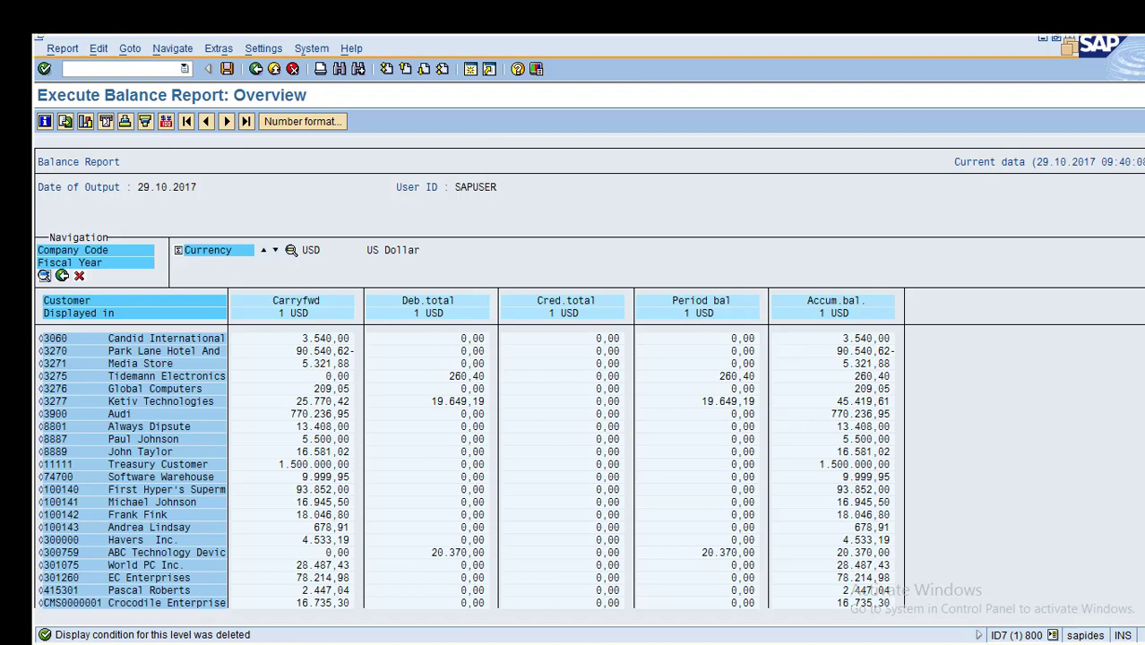
{"action": "scroll", "coordinate": [470, 466], "scroll_direction": "down", "scroll_amount": 10}
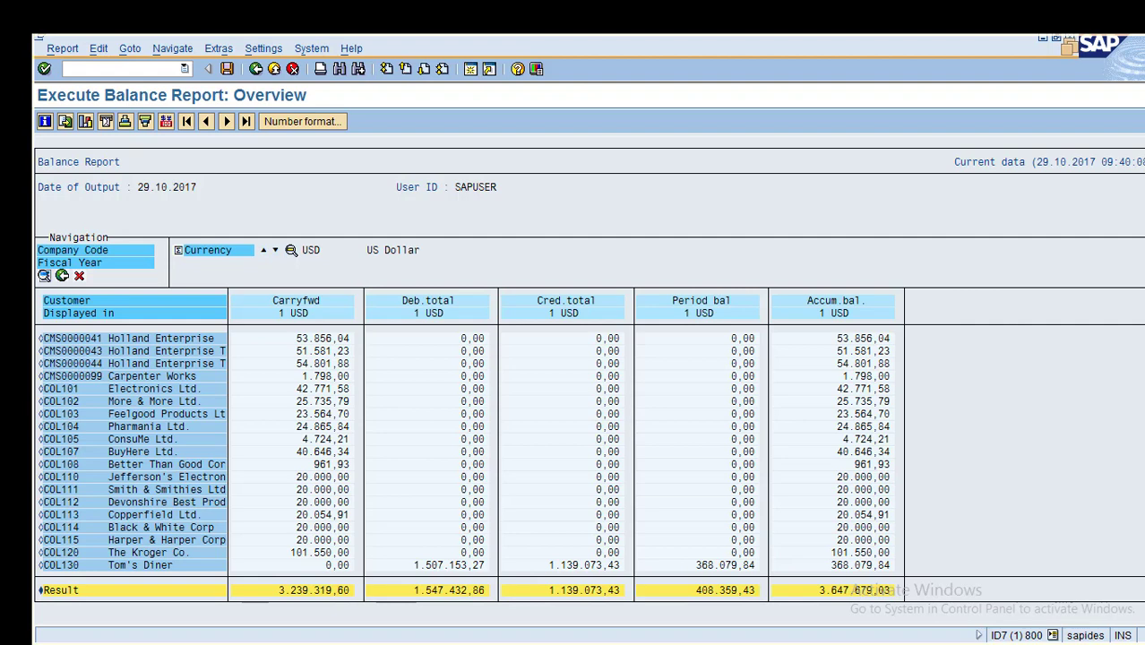
{"action": "key", "text": "alt+Tab"}
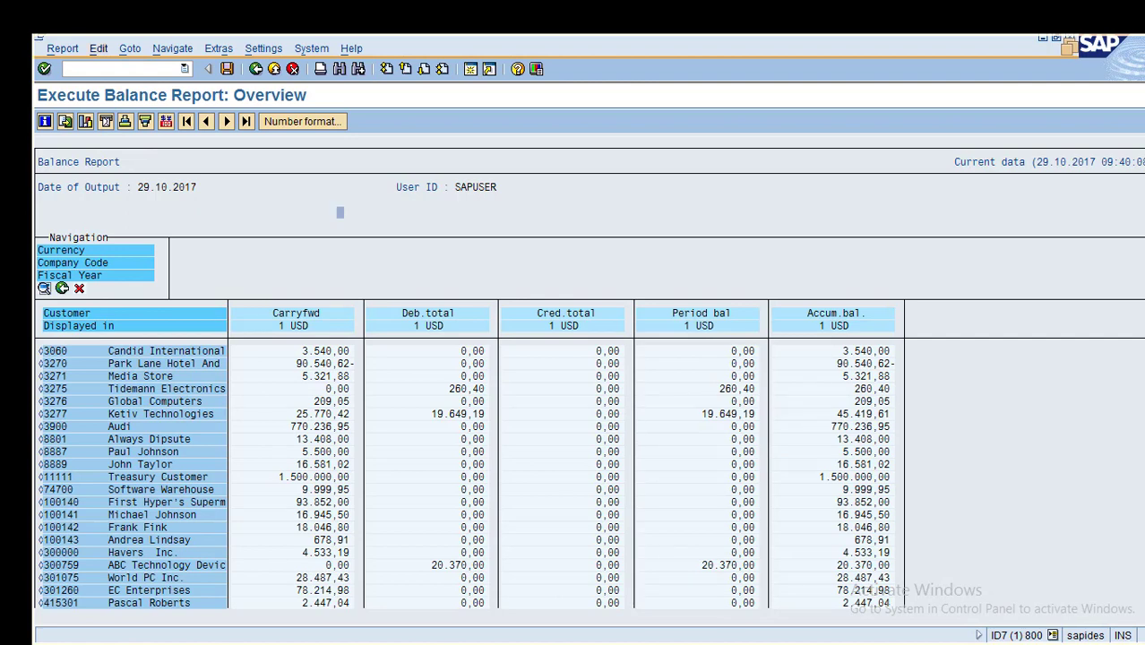
{"action": "left_click", "coordinate": [99, 49]}
{"action": "mouse_move", "coordinate": [133, 160]}
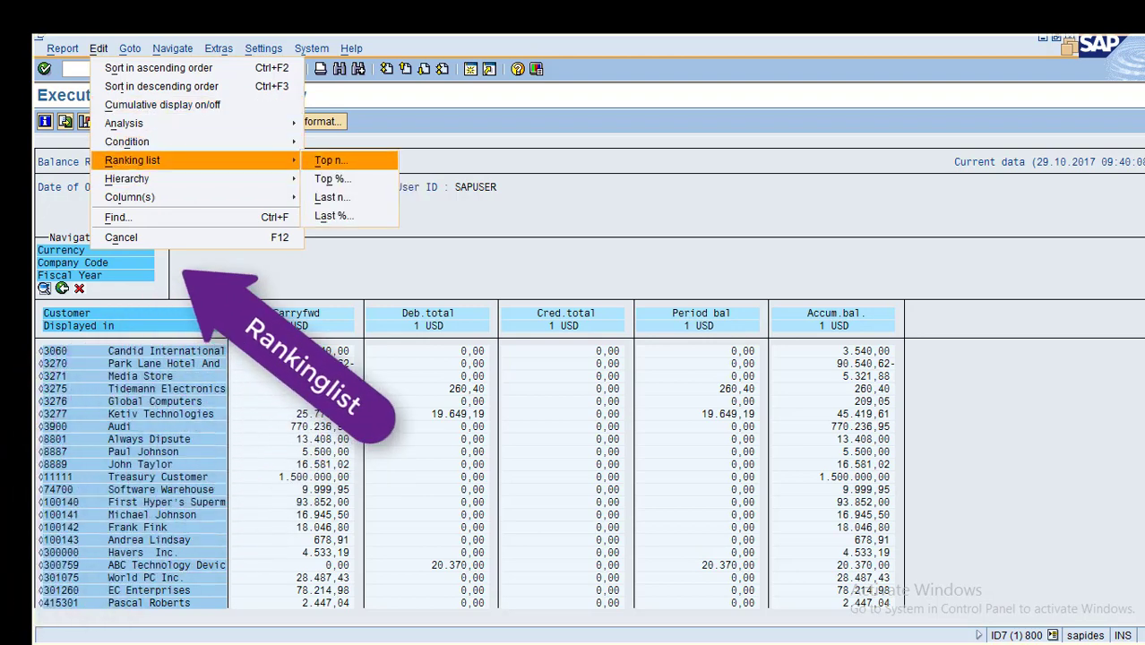
{"action": "left_click", "coordinate": [340, 213]}
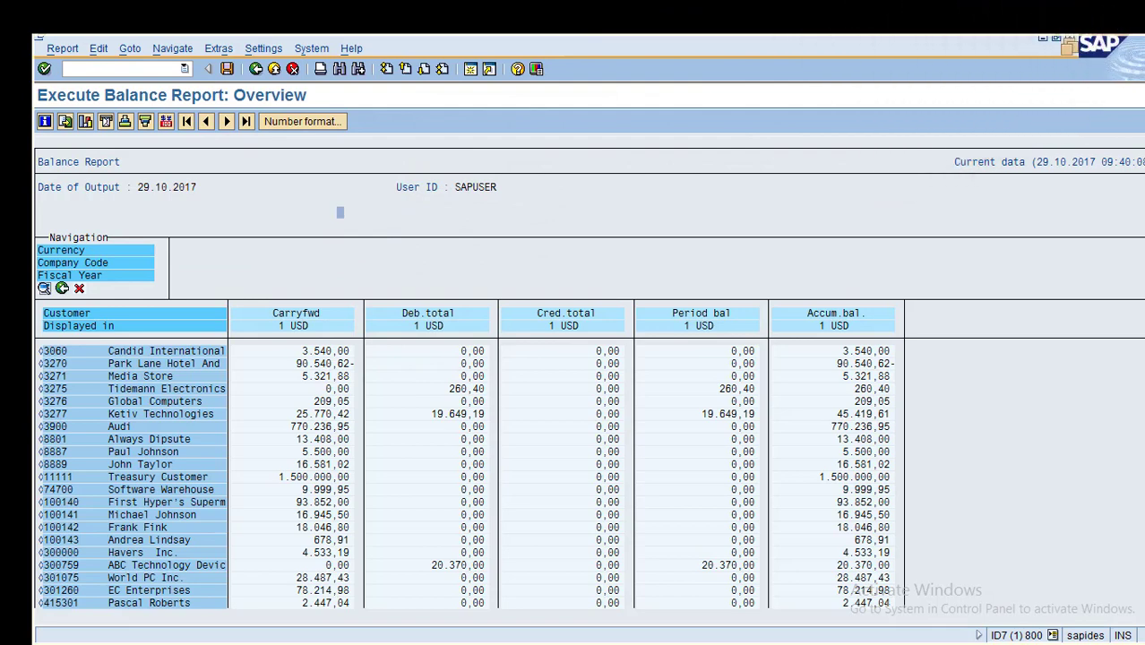
{"action": "left_click", "coordinate": [98, 48]}
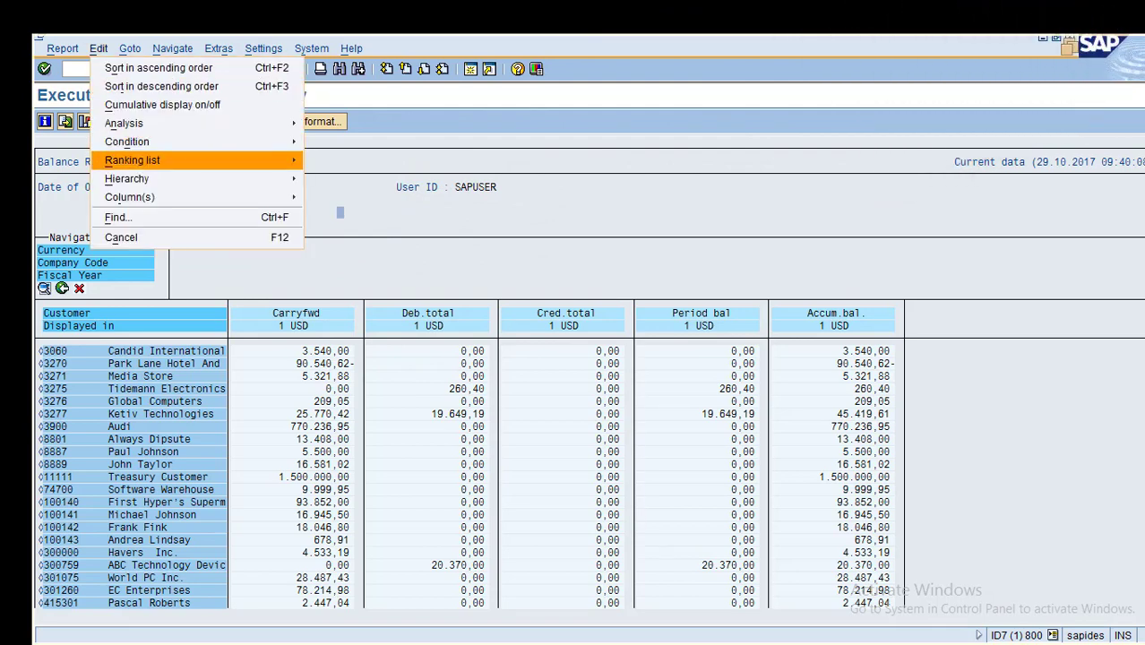
{"action": "mouse_move", "coordinate": [132, 161]}
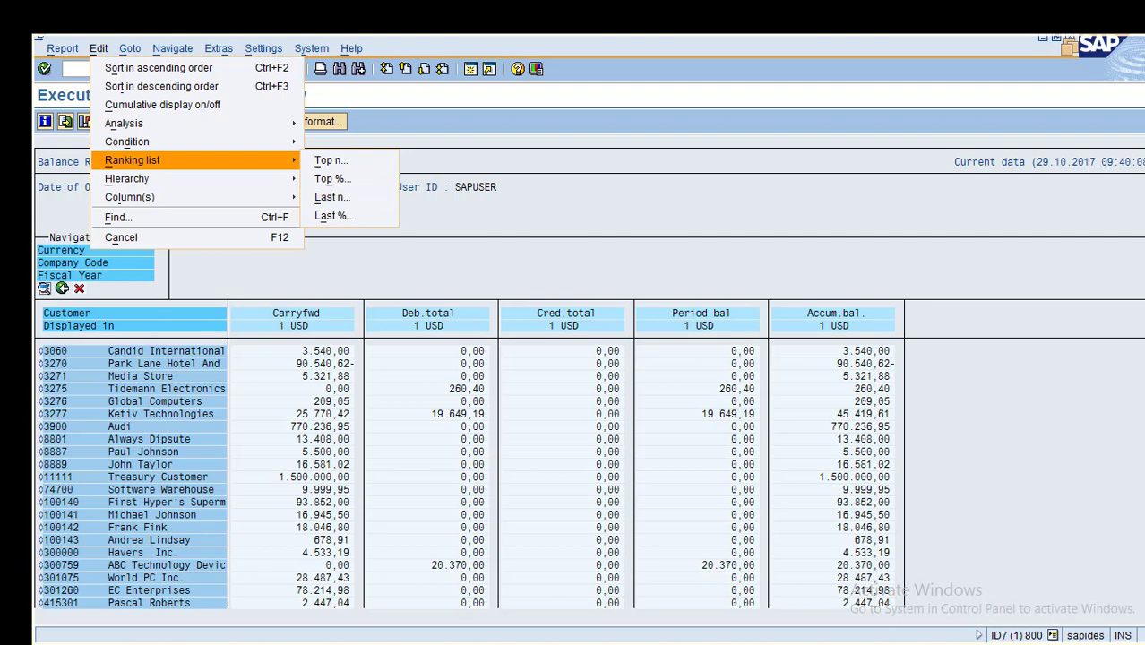
{"action": "left_click", "coordinate": [331, 197]}
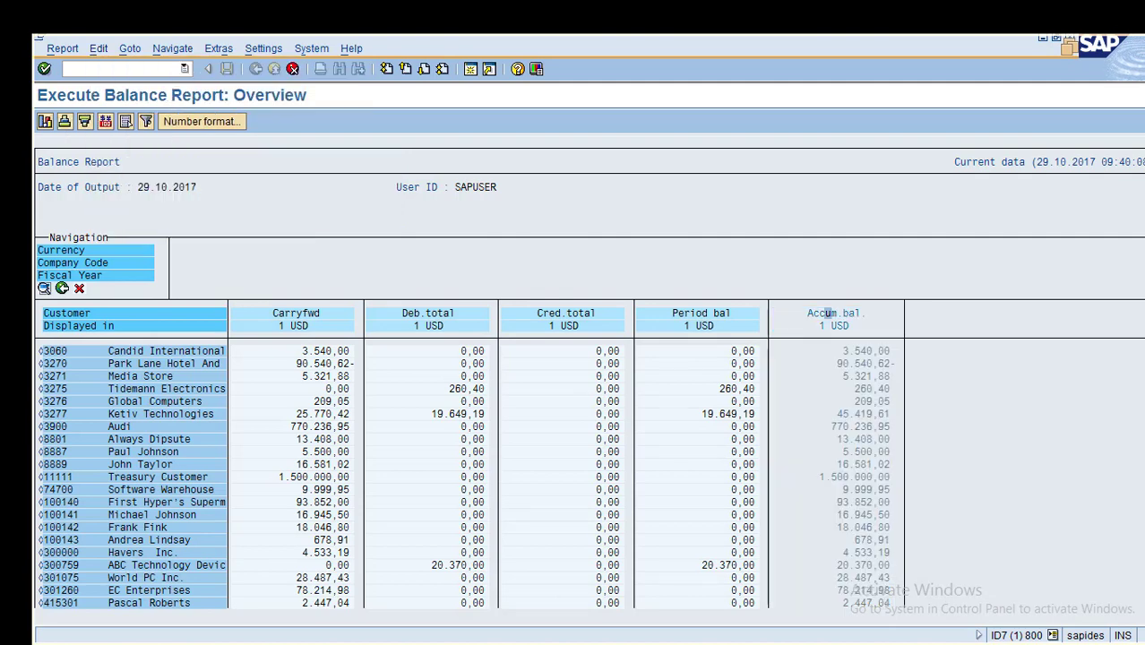
Create a Top n ranking list on the Accum.bal. column limited to the first 10 customers.
{"action": "left_click", "coordinate": [99, 48]}
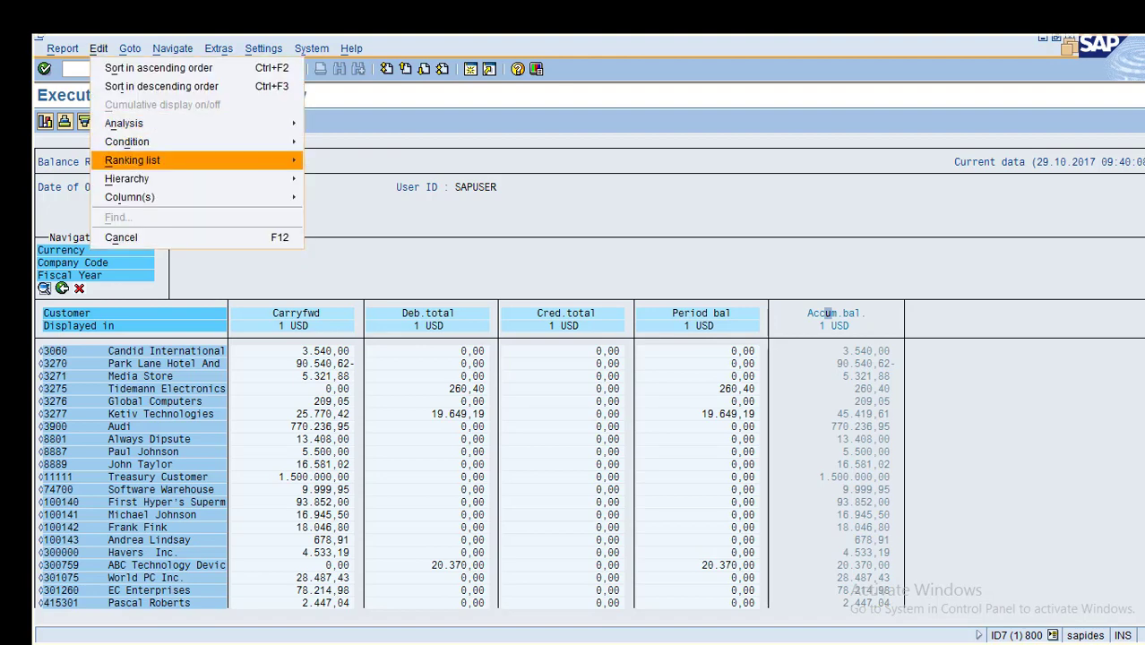
{"action": "mouse_move", "coordinate": [133, 161]}
{"action": "key", "text": "Down"}
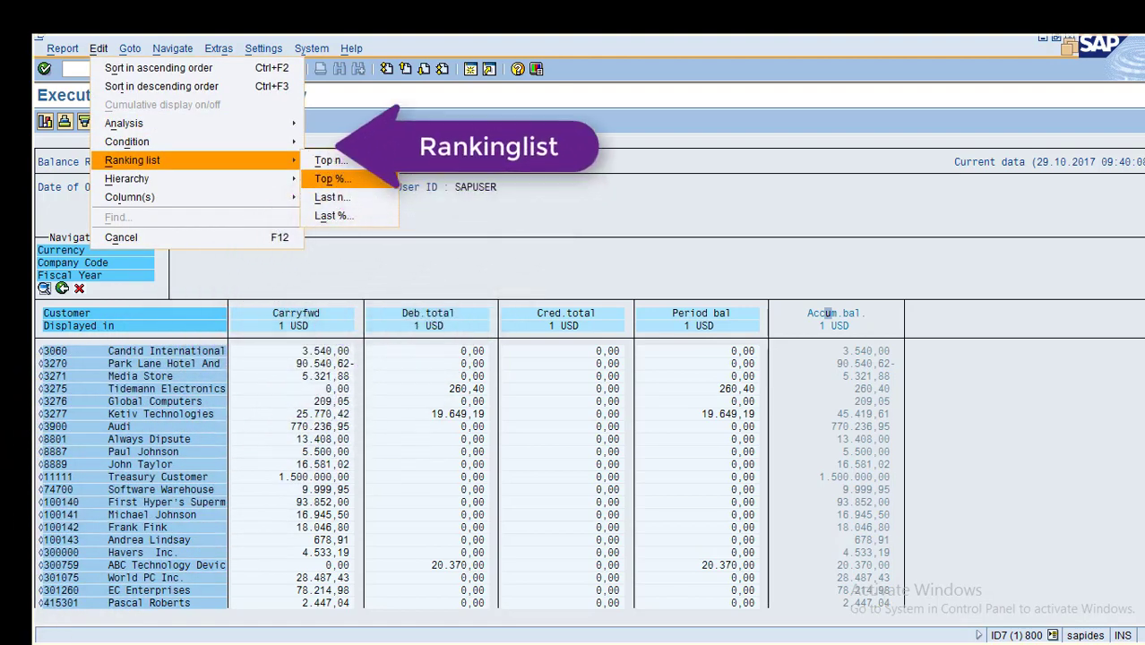
{"action": "key", "text": "Return"}
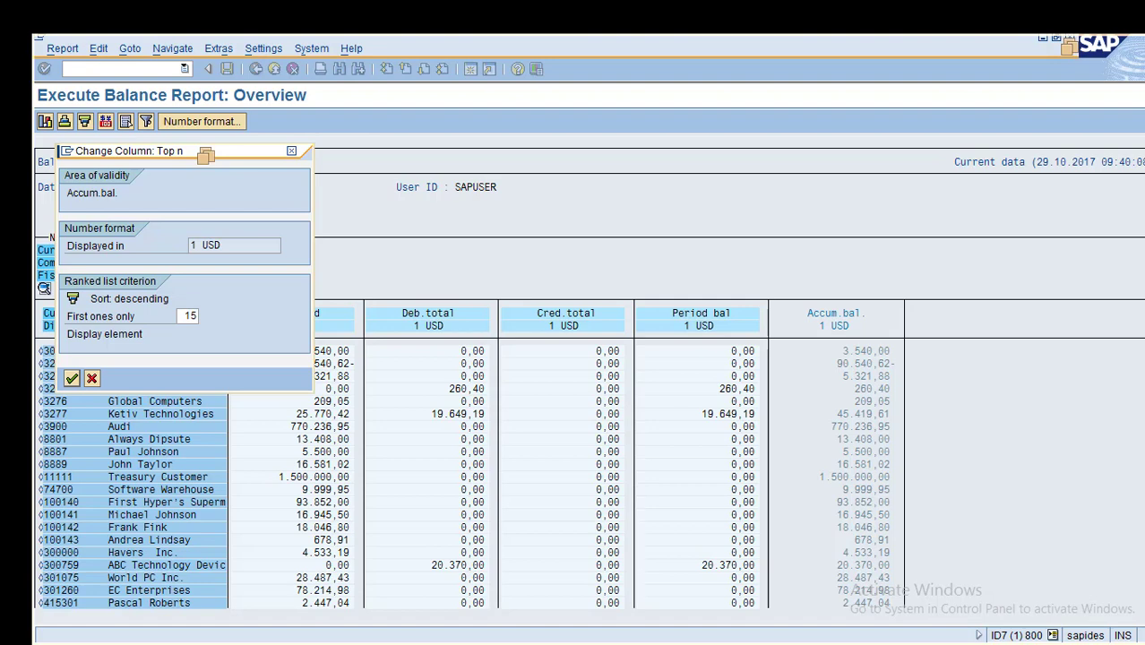
{"action": "double_click", "coordinate": [190, 316]}
{"action": "type", "text": "10"}
{"action": "key", "text": "Return"}
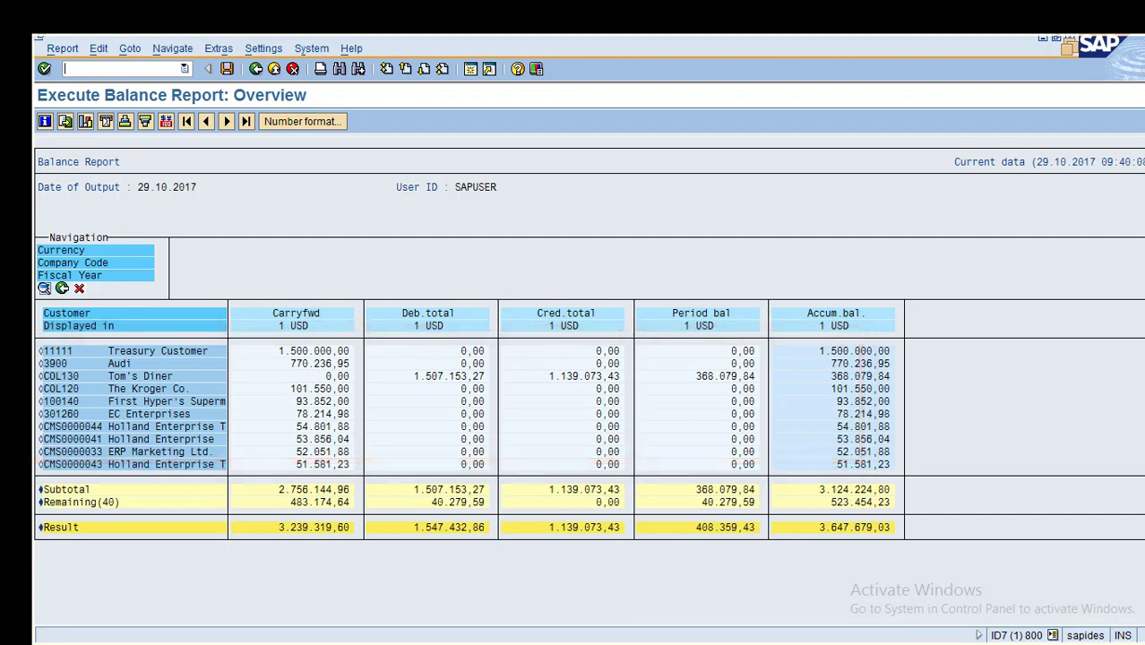
Create a Last n ranking list on the Accum.bal. column, sorted ascending and limited to 10 customers.
{"action": "left_click", "coordinate": [816, 314]}
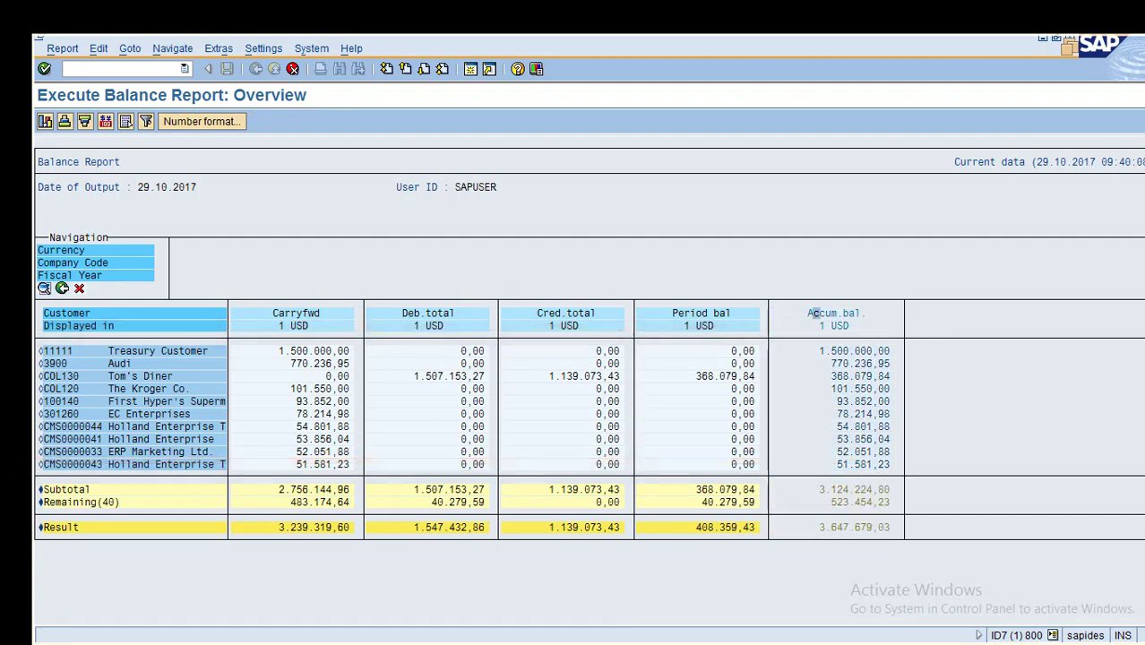
{"action": "left_click", "coordinate": [99, 49]}
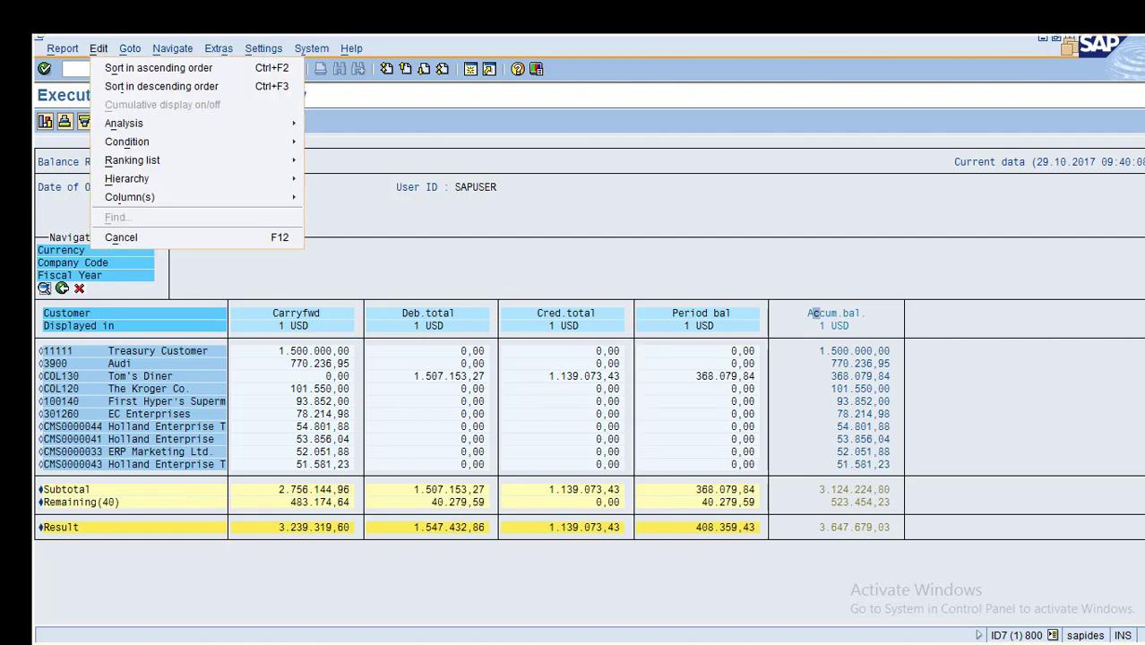
{"action": "left_click", "coordinate": [332, 197]}
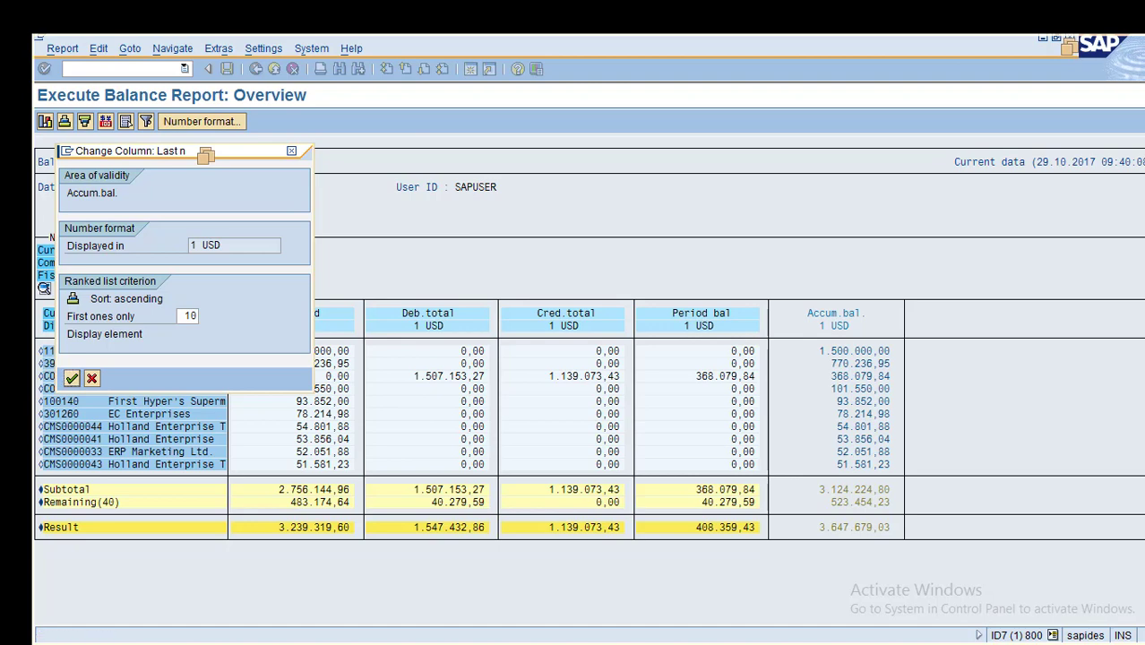
{"action": "left_click", "coordinate": [72, 378]}
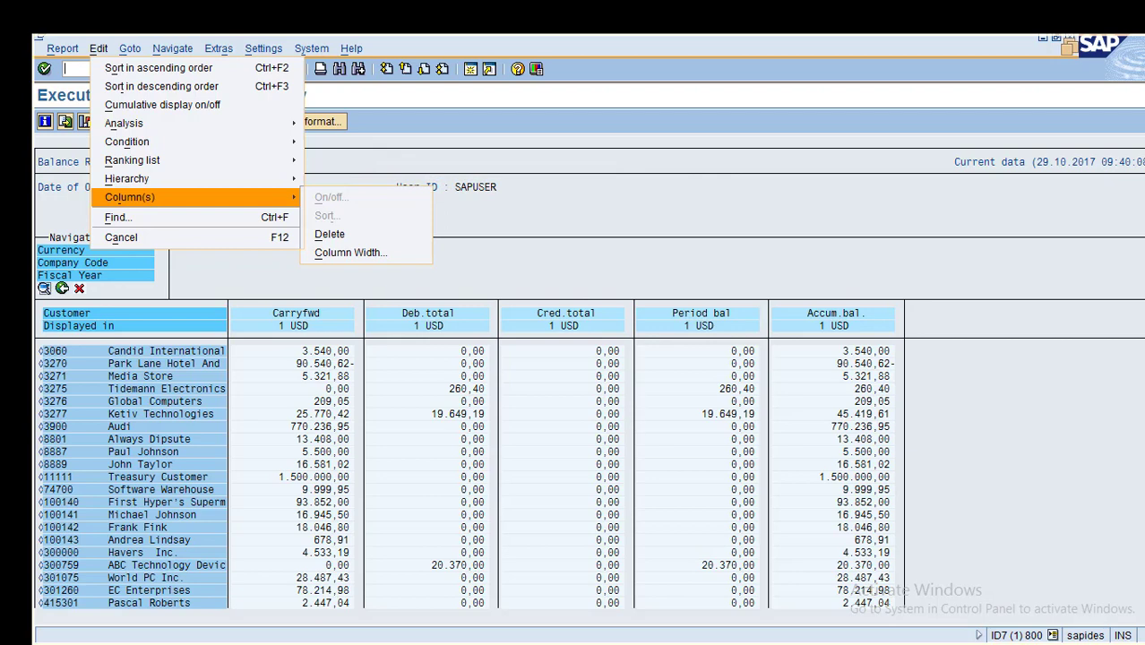
{"action": "left_click", "coordinate": [564, 314]}
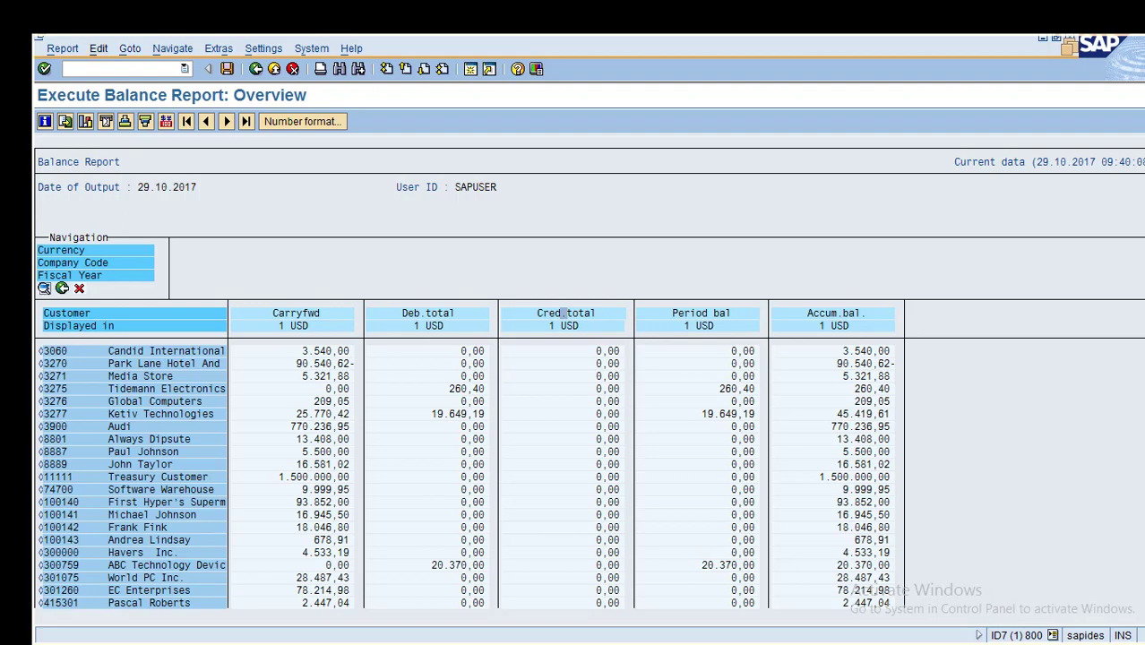
{"action": "left_click", "coordinate": [99, 49]}
{"action": "mouse_move", "coordinate": [130, 196]}
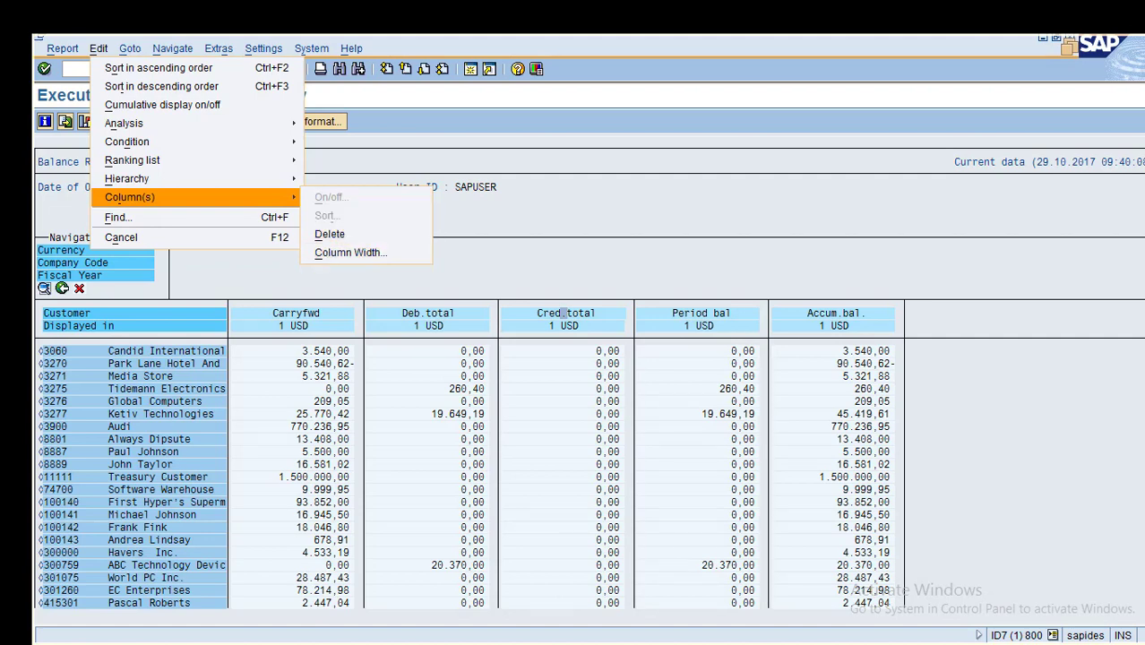
Select the Cred.total column and switch off the Total debit postngs and Total credit postgs columns of the report.
{"action": "left_click", "coordinate": [562, 313]}
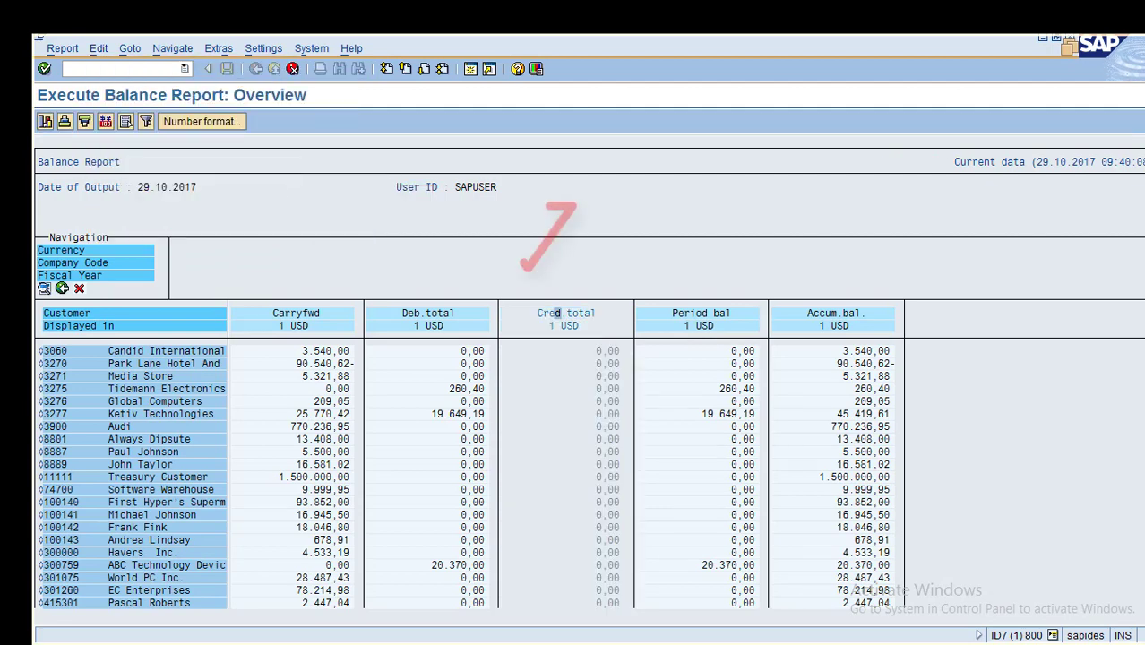
{"action": "key", "text": "alt+e"}
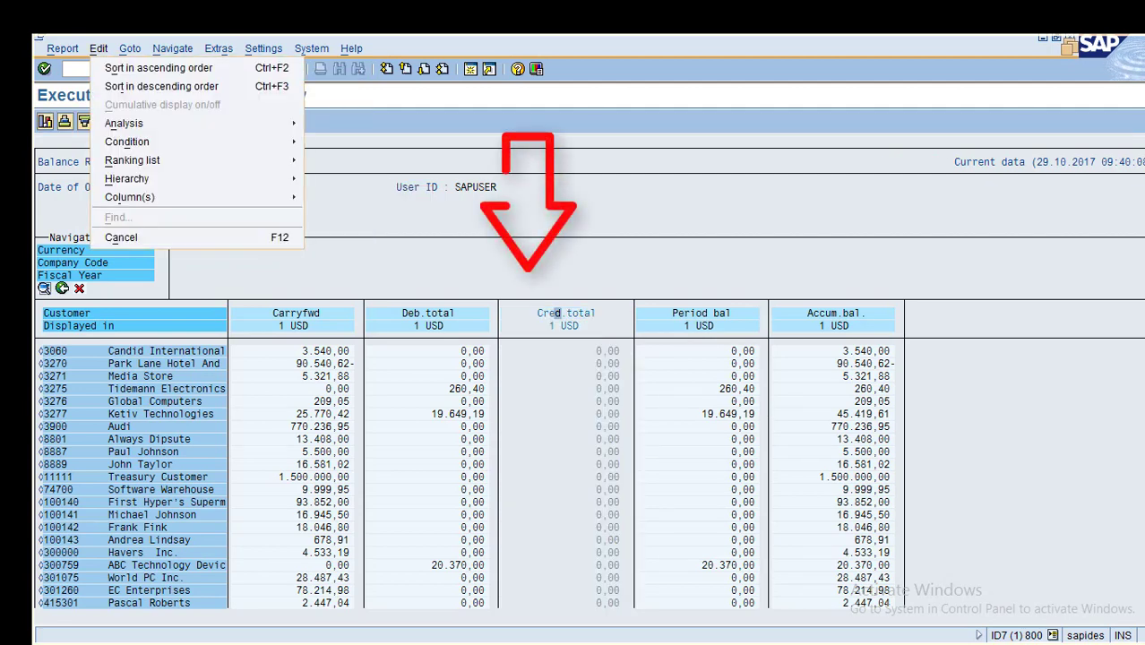
{"action": "mouse_move", "coordinate": [196, 197]}
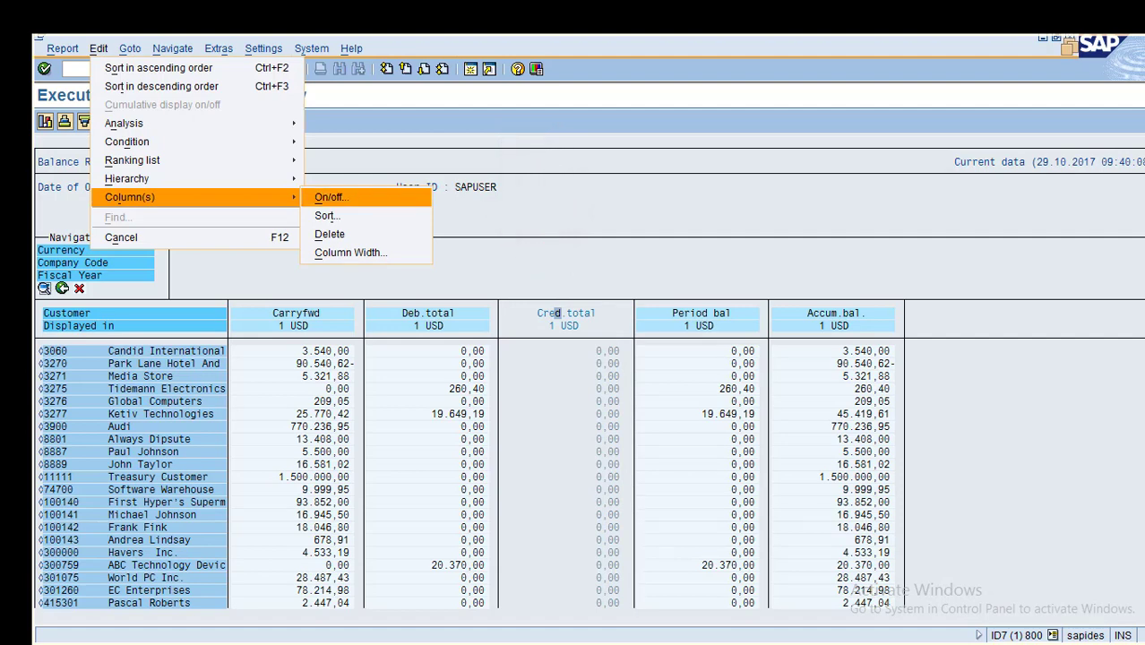
{"action": "key", "text": "Return"}
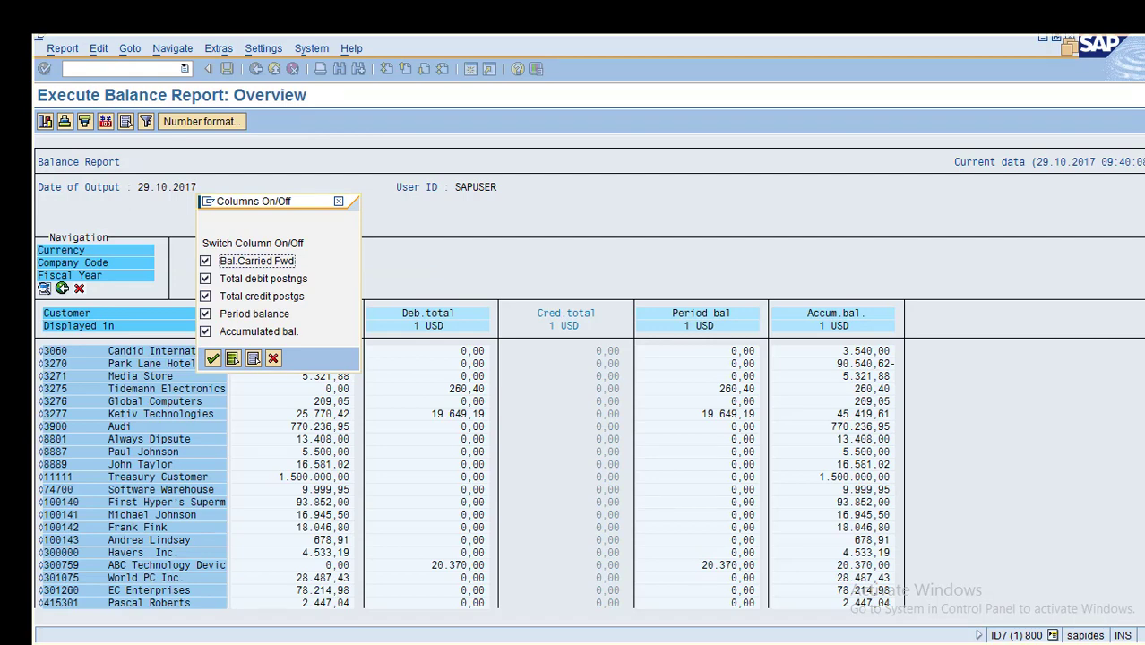
{"action": "key", "text": "Down"}
{"action": "key", "text": "space"}
{"action": "key", "text": "Down"}
{"action": "key", "text": "space"}
{"action": "key", "text": "Return"}
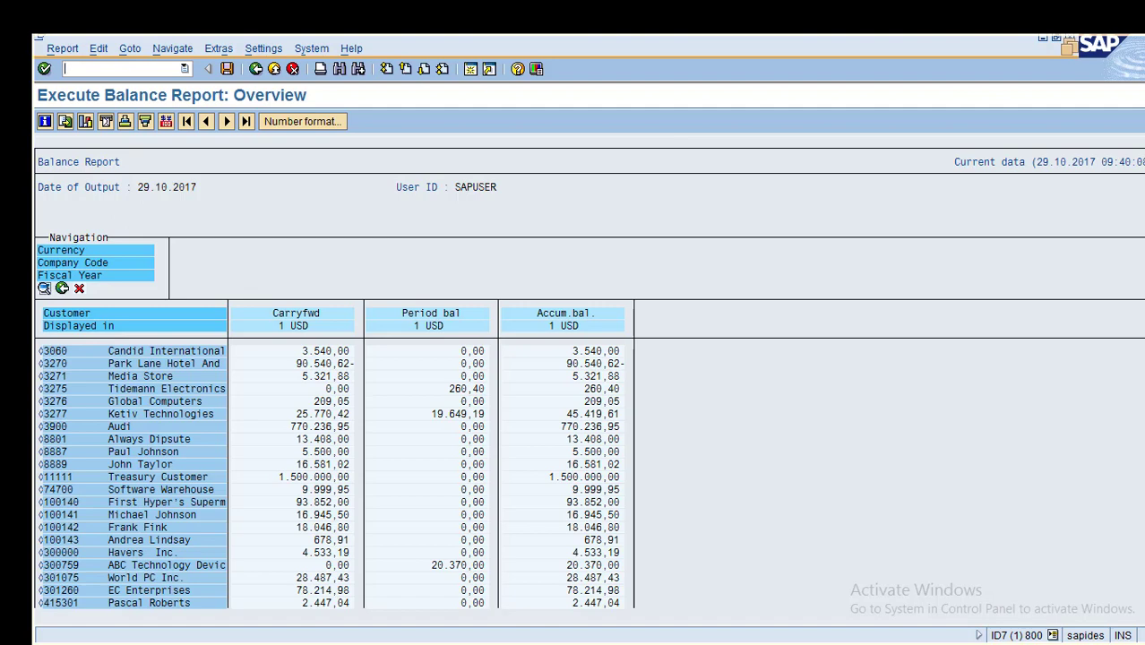
{"action": "left_click", "coordinate": [98, 48]}
{"action": "mouse_move", "coordinate": [130, 197]}
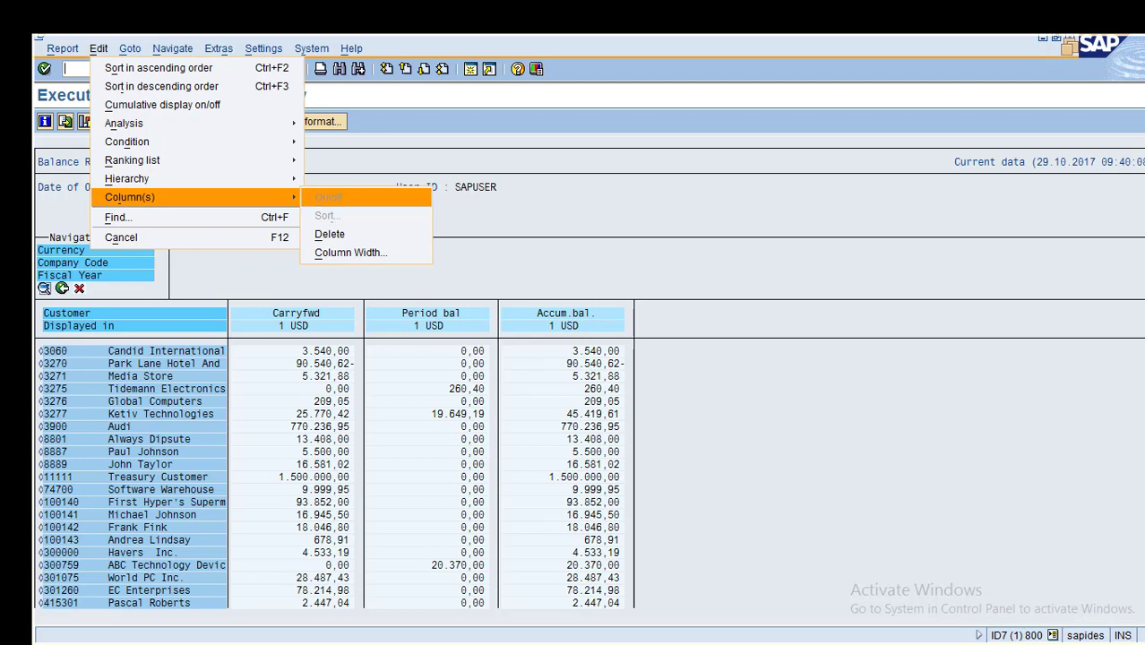
{"action": "left_click", "coordinate": [757, 262]}
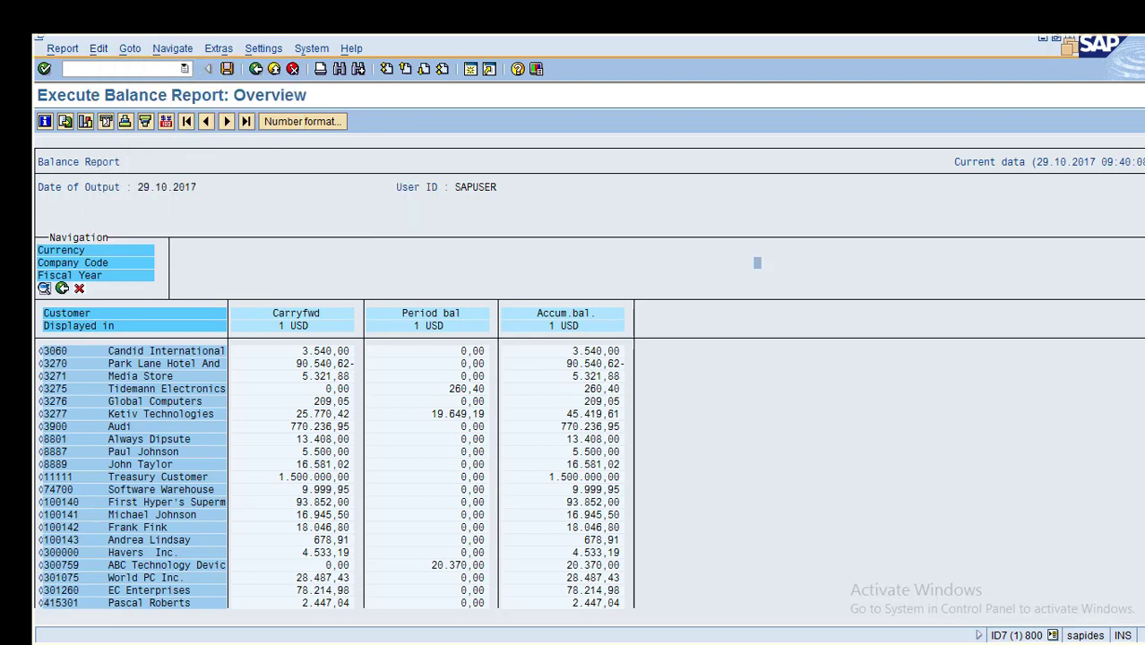
Switch the Total debit postngs and Total credit postgs columns of the balance report back on.
{"action": "left_click", "coordinate": [543, 314]}
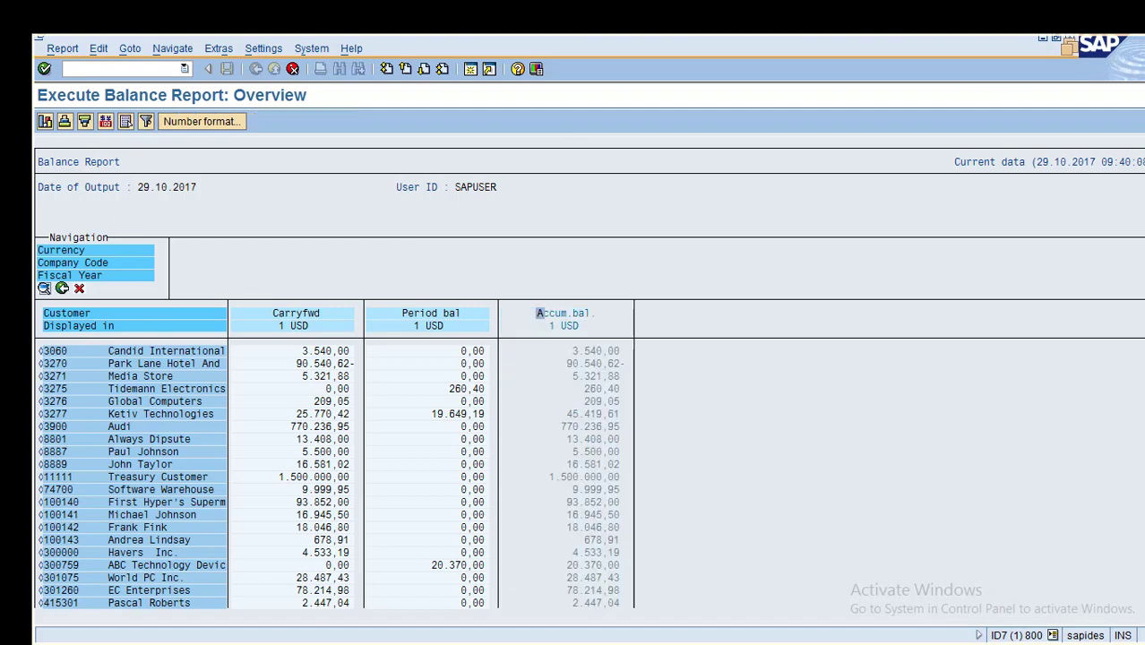
{"action": "left_click", "coordinate": [98, 49]}
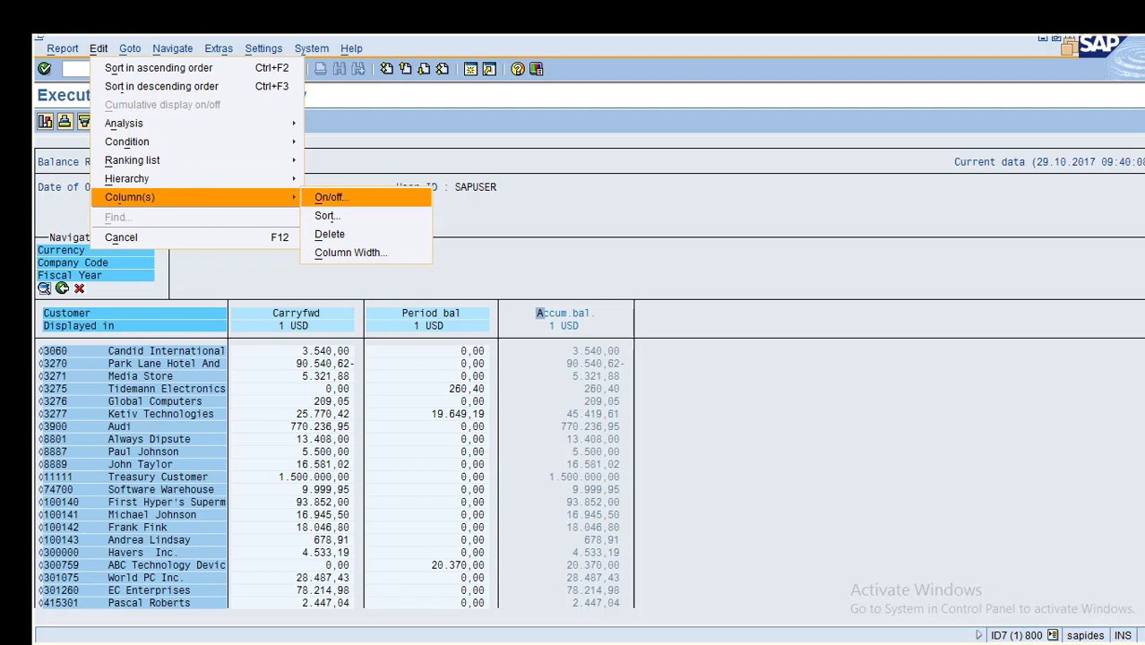
{"action": "key", "text": "Return"}
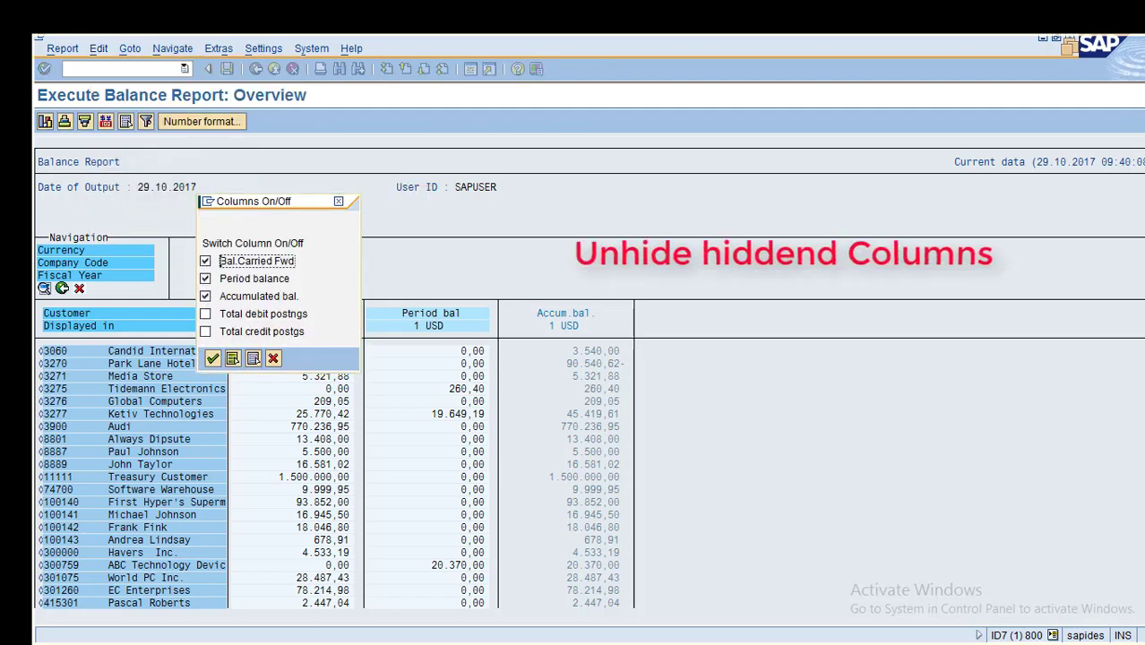
{"action": "left_click", "coordinate": [205, 313]}
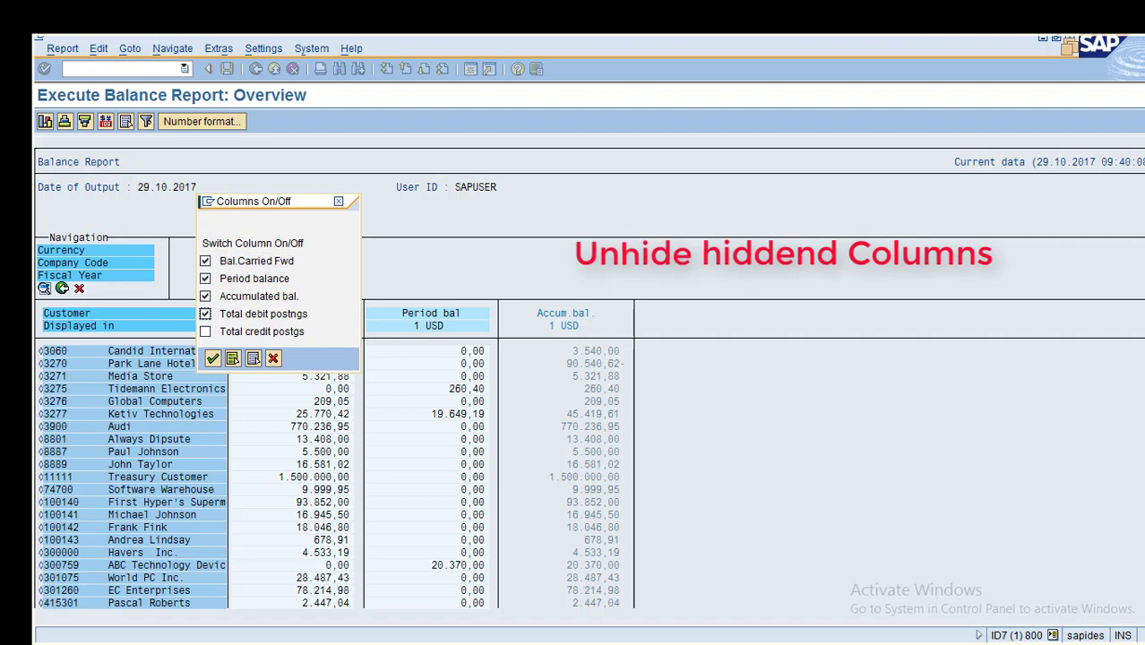
{"action": "left_click", "coordinate": [205, 332]}
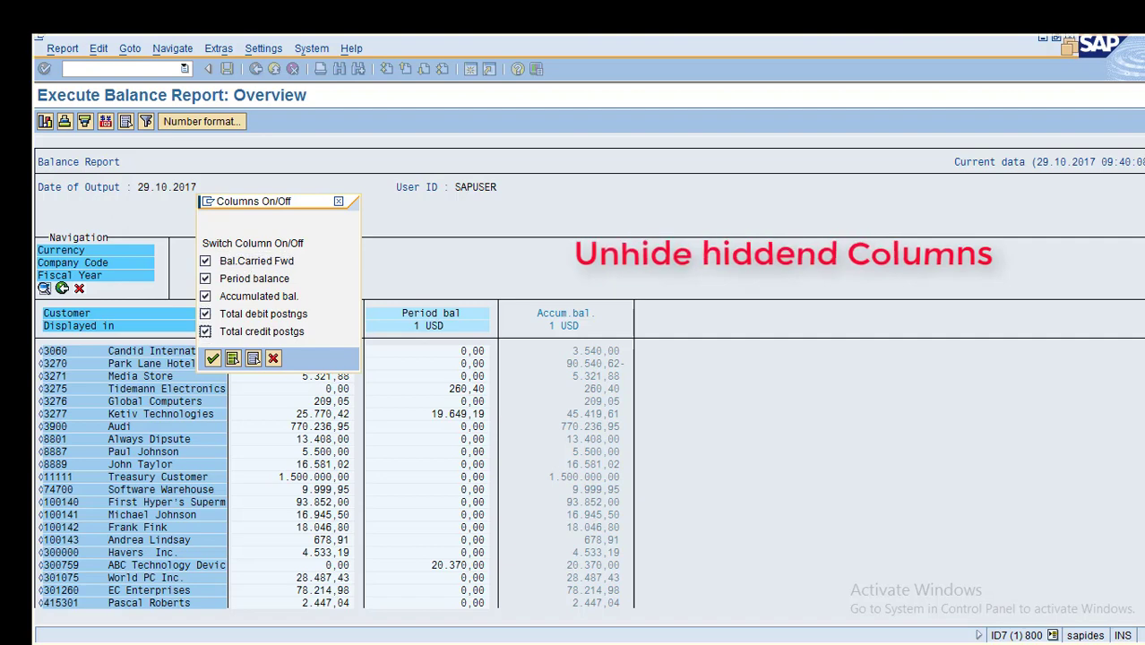
{"action": "key", "text": "Return"}
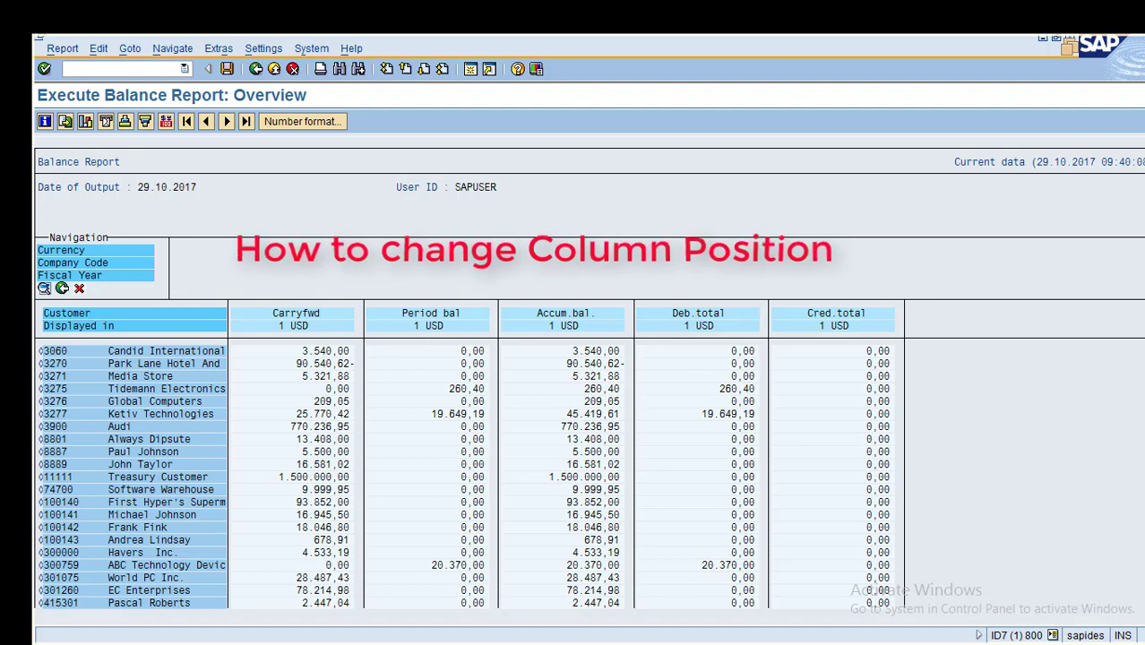
Reorder the report columns, setting Total debit postngs to position 2, Total credit postgs to 3, Period balance to 4 and Accumulated bal. to 5.
{"action": "double_click", "coordinate": [836, 314]}
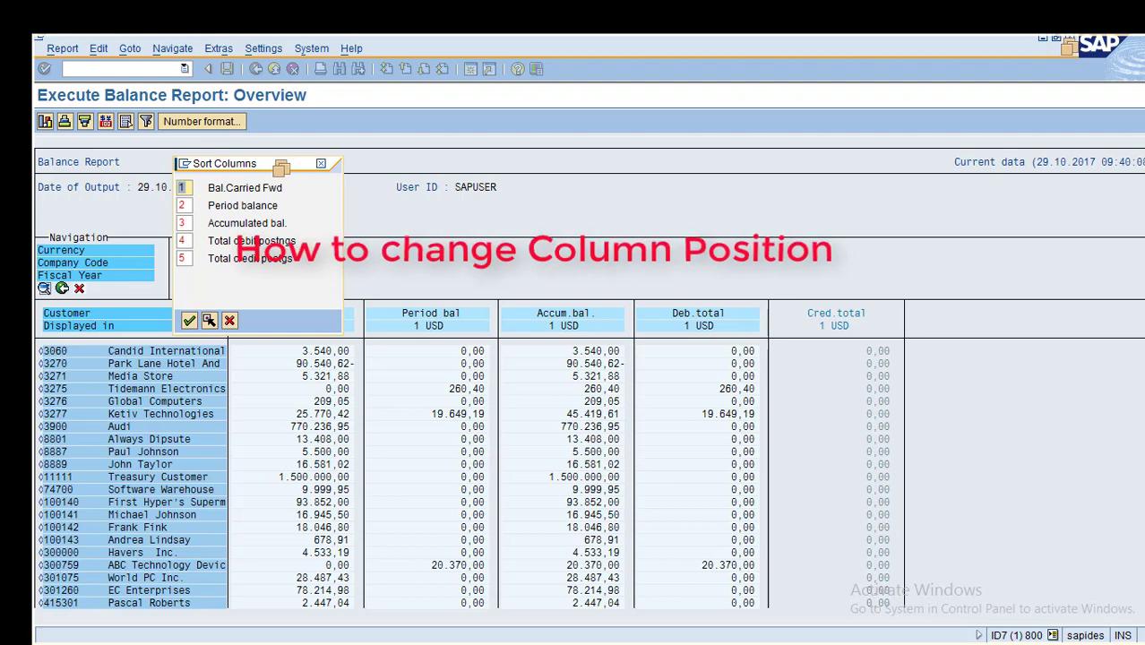
{"action": "left_click", "coordinate": [183, 241]}
{"action": "type", "text": "2"}
{"action": "key", "text": "Tab"}
{"action": "key", "text": "BackSpace"}
{"action": "type", "text": "3"}
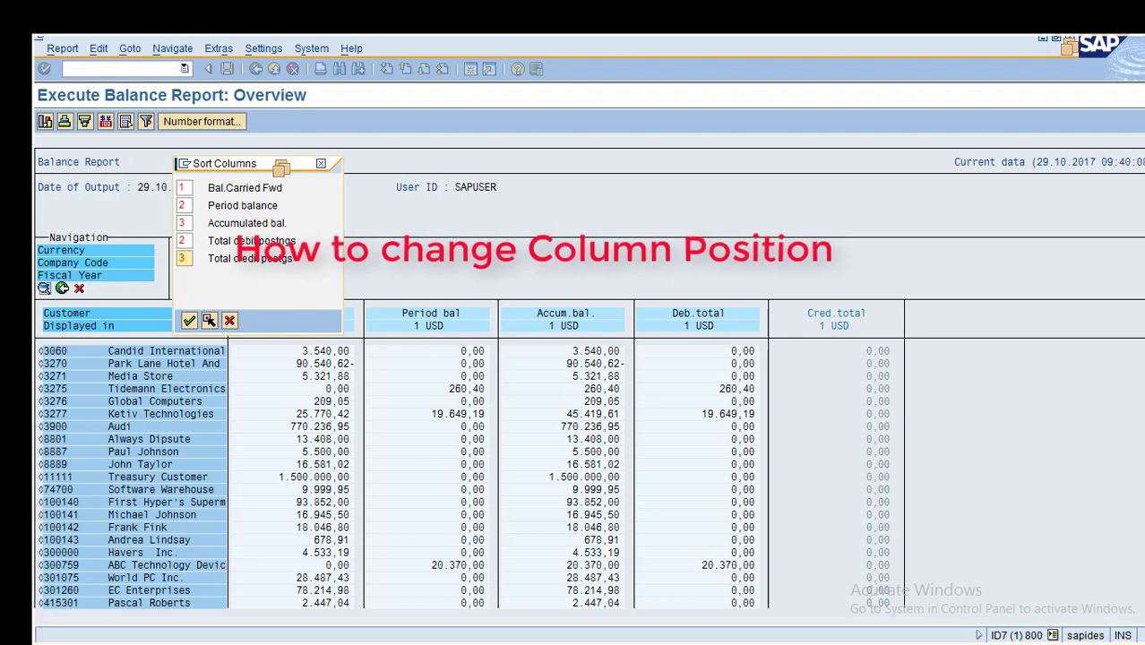
{"action": "left_click", "coordinate": [183, 206]}
{"action": "type", "text": "4"}
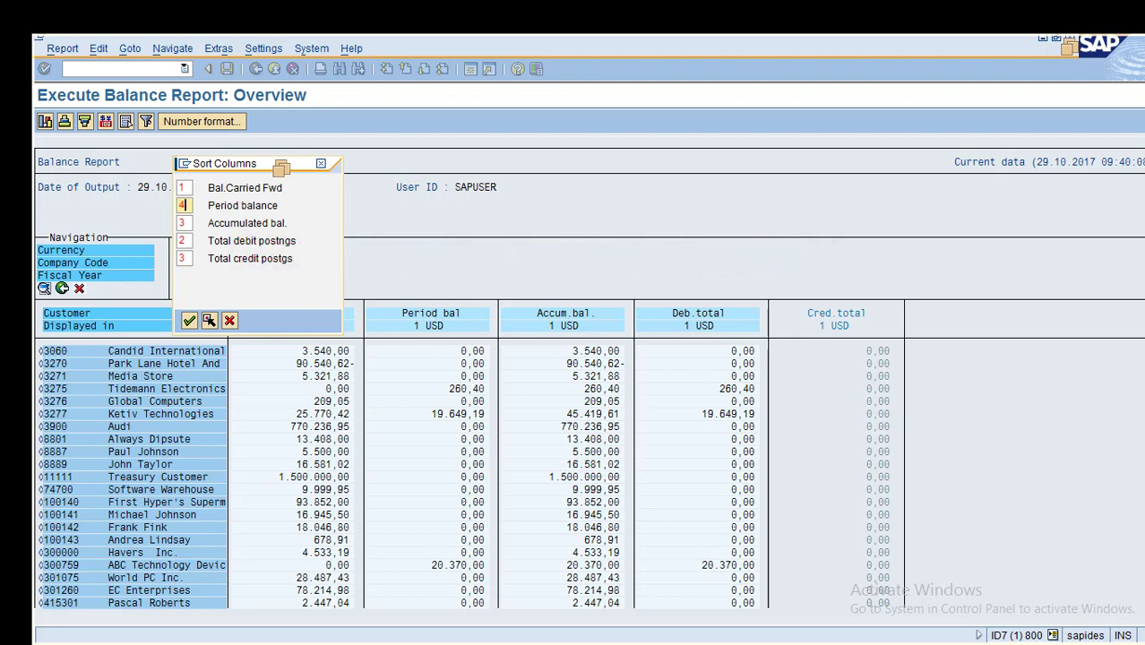
{"action": "left_click", "coordinate": [185, 223]}
{"action": "key", "text": "BackSpace"}
{"action": "type", "text": "5"}
{"action": "key", "text": "Return"}
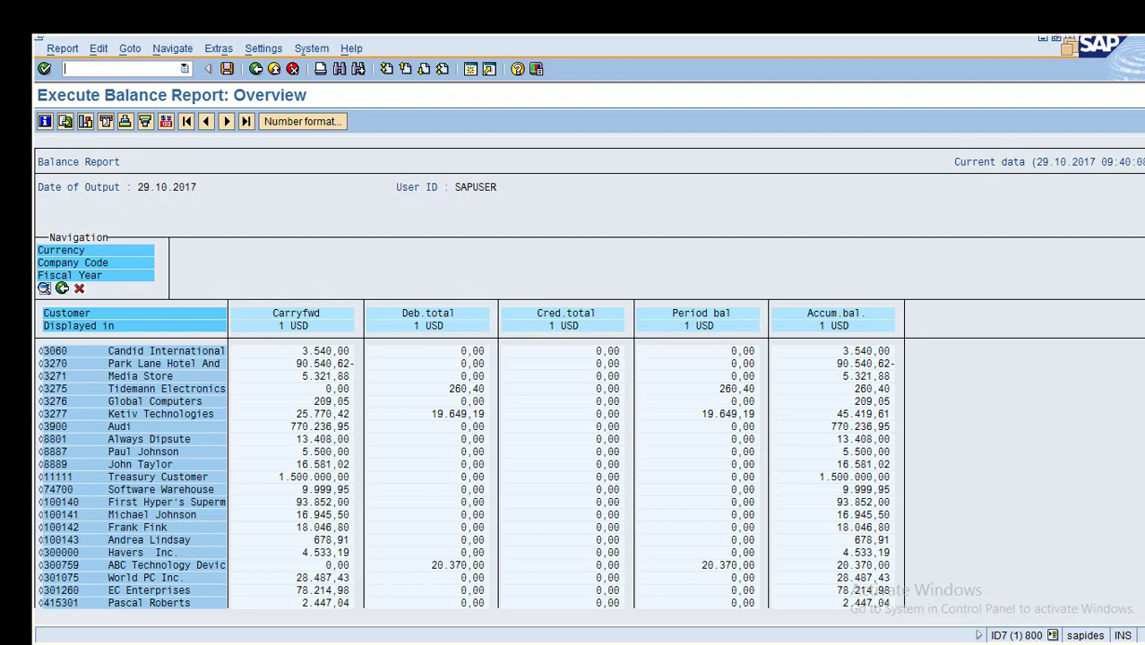
View the line items behind the Carryfwd balance of Candid International and return to the balance report.
{"action": "left_click", "coordinate": [293, 351]}
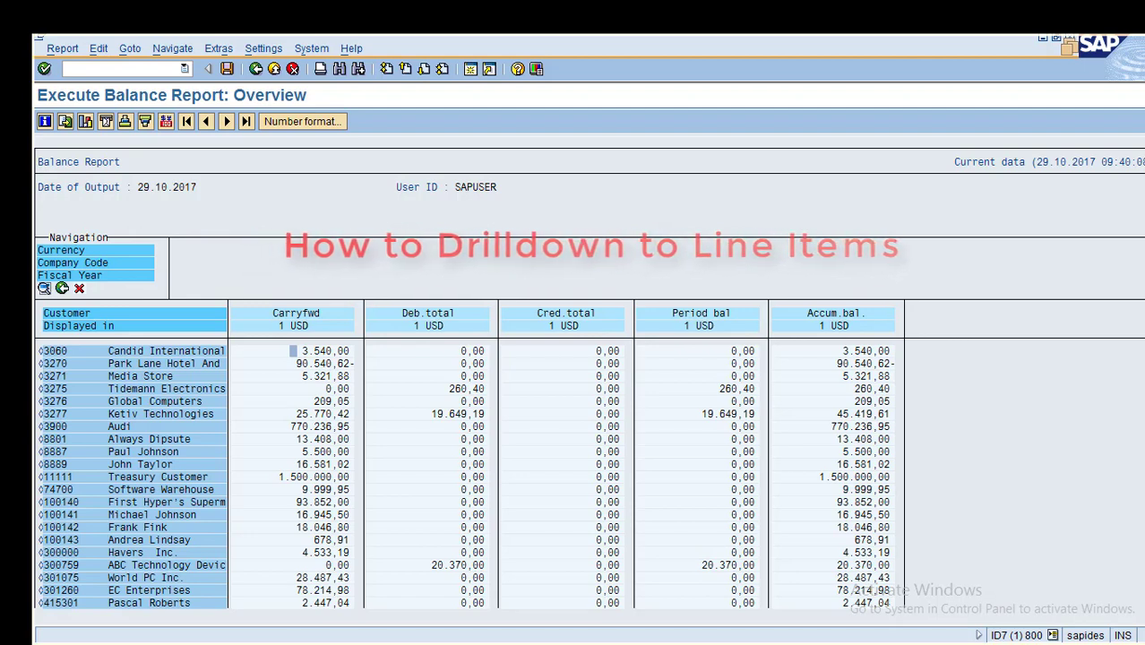
{"action": "left_click", "coordinate": [329, 351]}
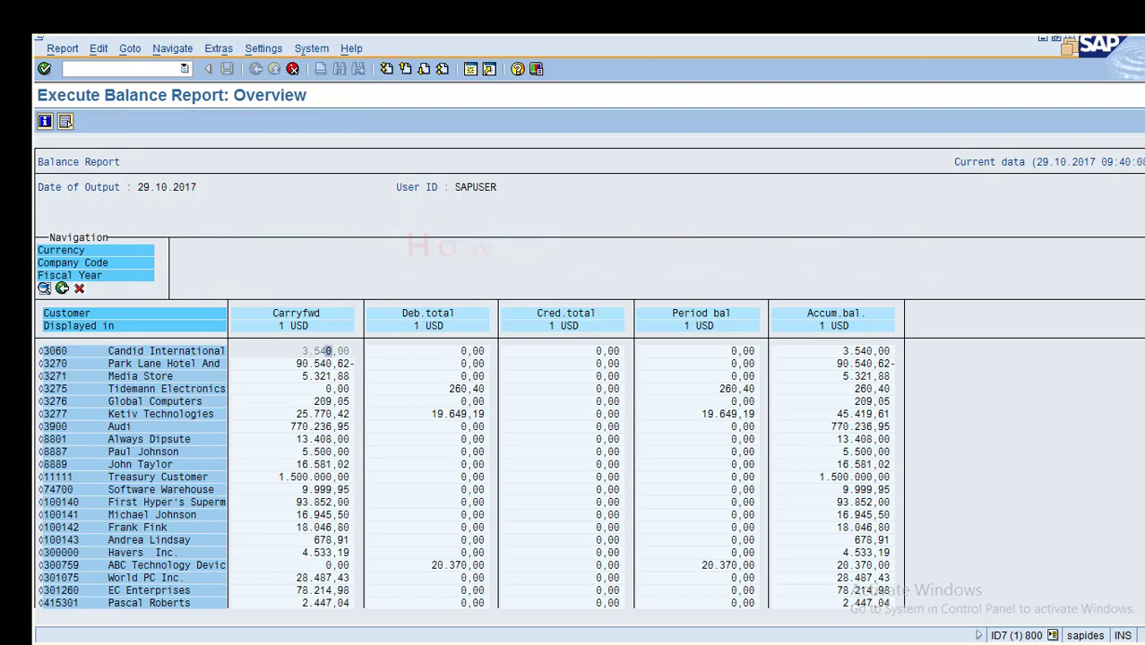
{"action": "left_click", "coordinate": [219, 48]}
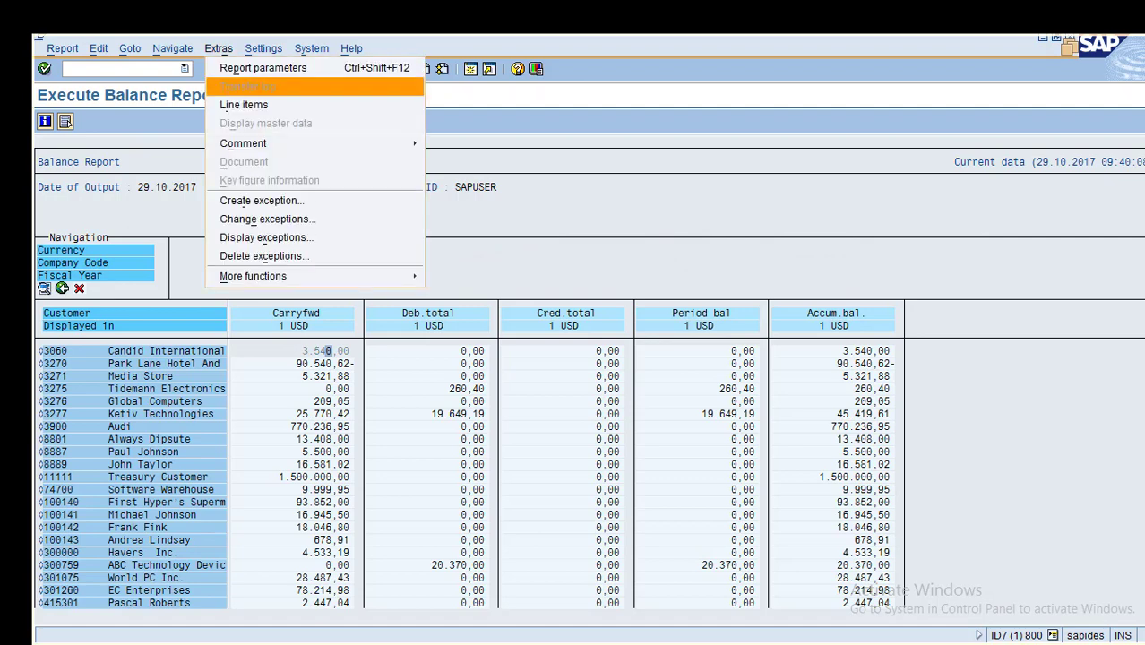
{"action": "key", "text": "Return"}
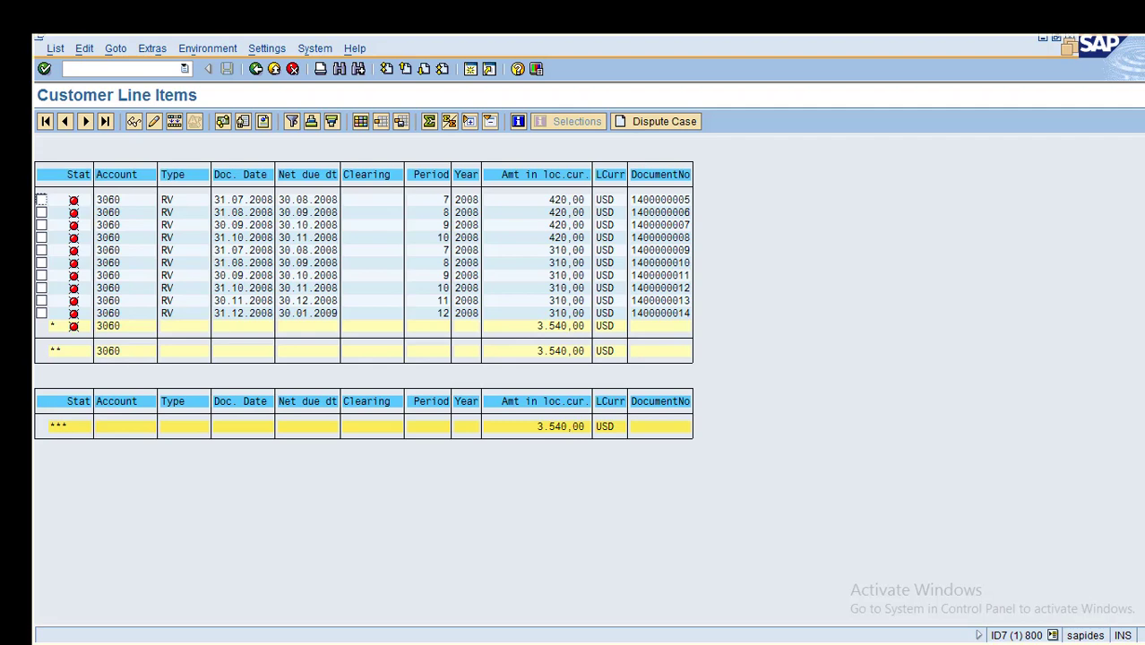
{"action": "key", "text": "F3"}
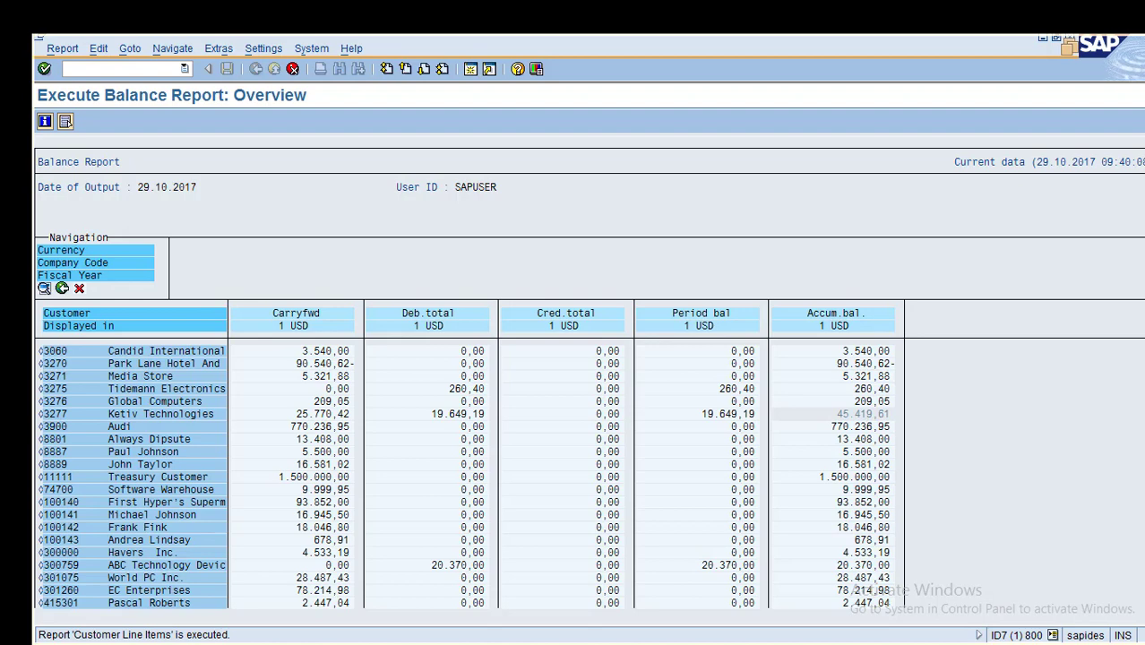
View the line items behind Ketiv Technologies' Accum.bal. with subtotals by Year, and compare them with its Carryfwd and Deb.total values.
{"action": "key", "text": "F2"}
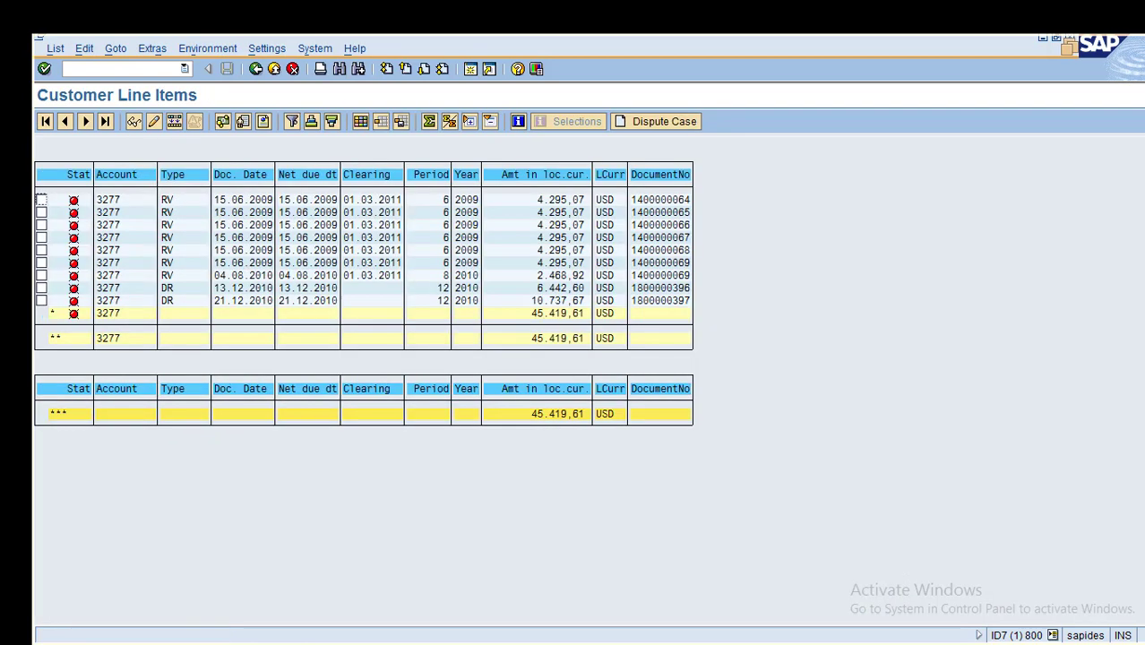
{"action": "left_click", "coordinate": [466, 175]}
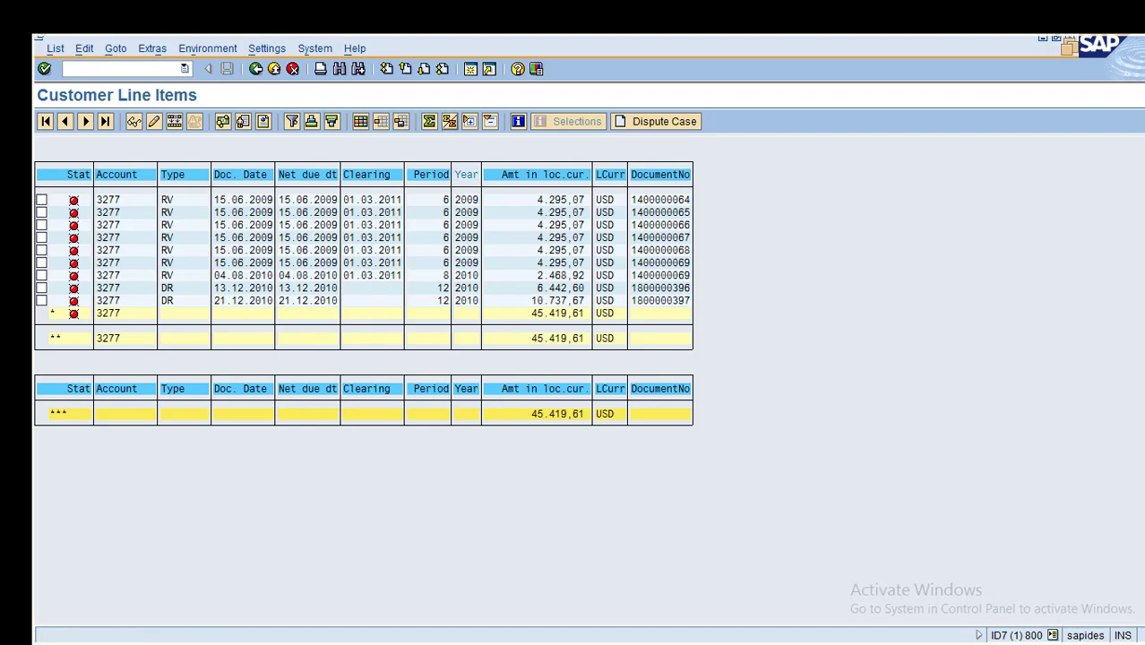
{"action": "left_click", "coordinate": [450, 121]}
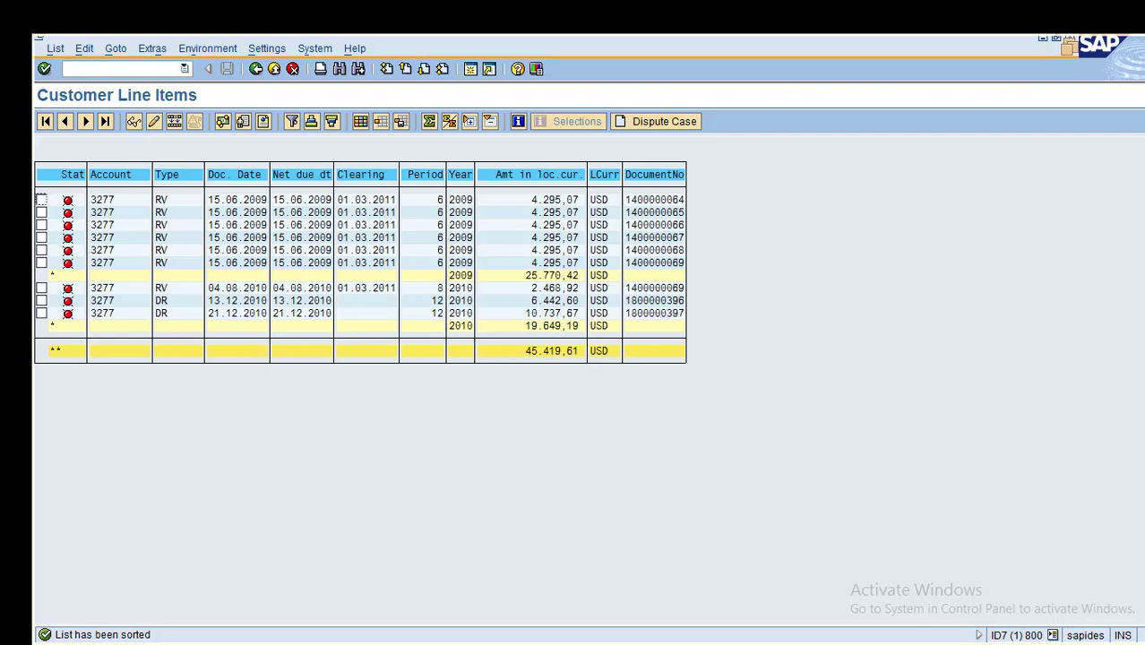
{"action": "key", "text": "F3"}
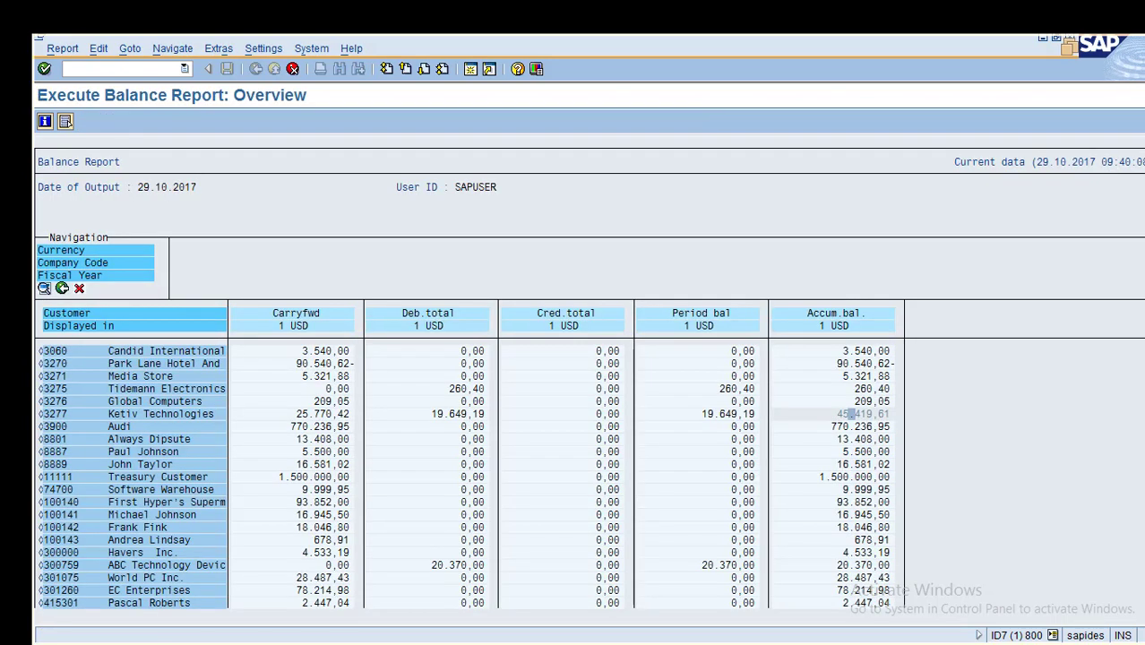
{"action": "left_click", "coordinate": [305, 414]}
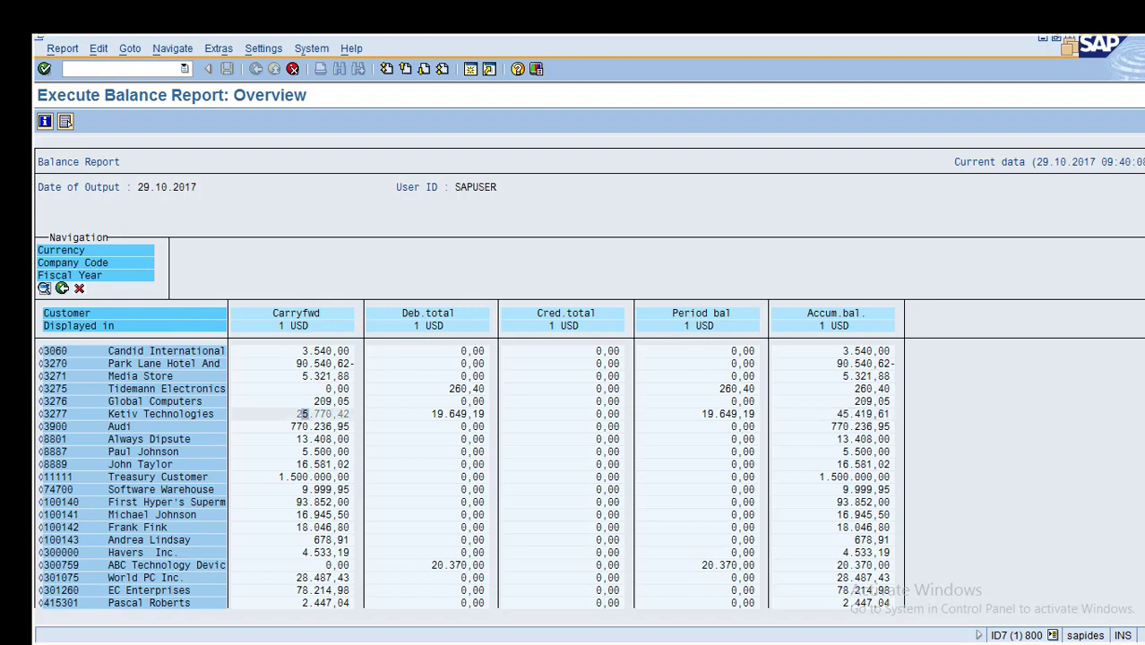
{"action": "left_click", "coordinate": [434, 414]}
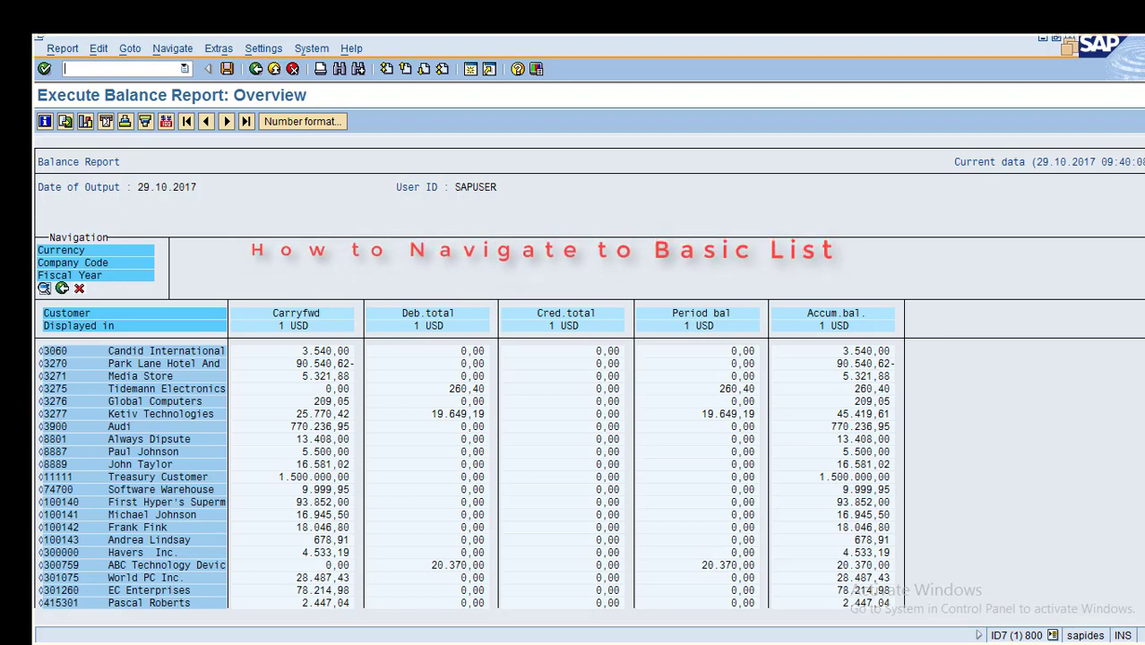
Display the detail list of the report's key figures and return to the overview broken down by Customer.
{"action": "left_click", "coordinate": [172, 49]}
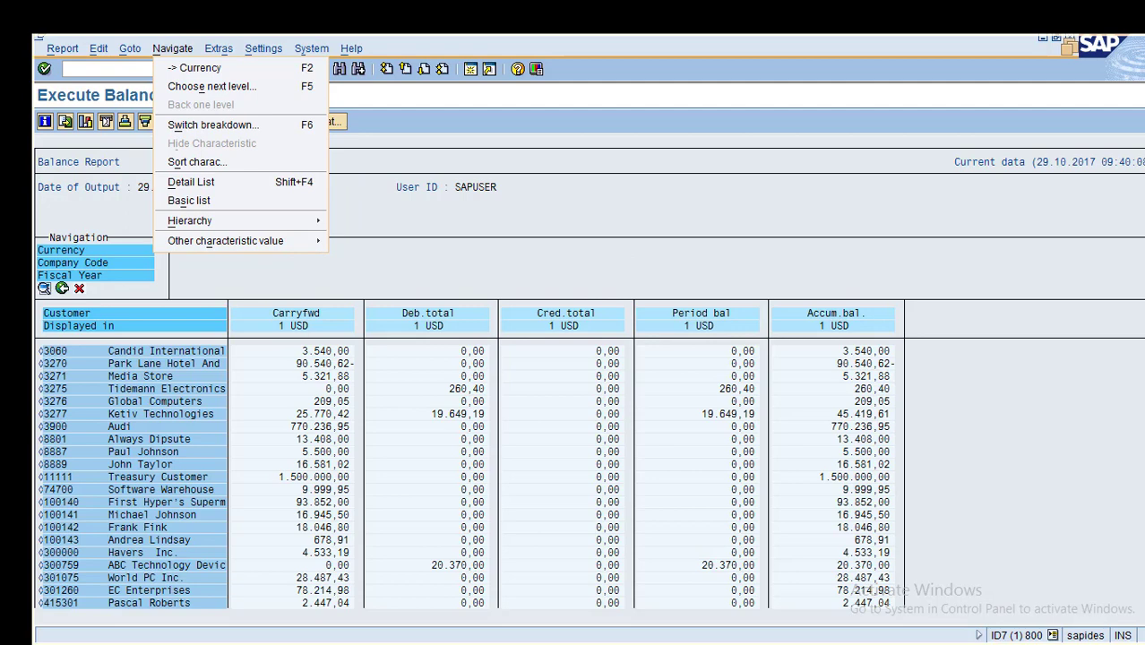
{"action": "key", "text": "Return"}
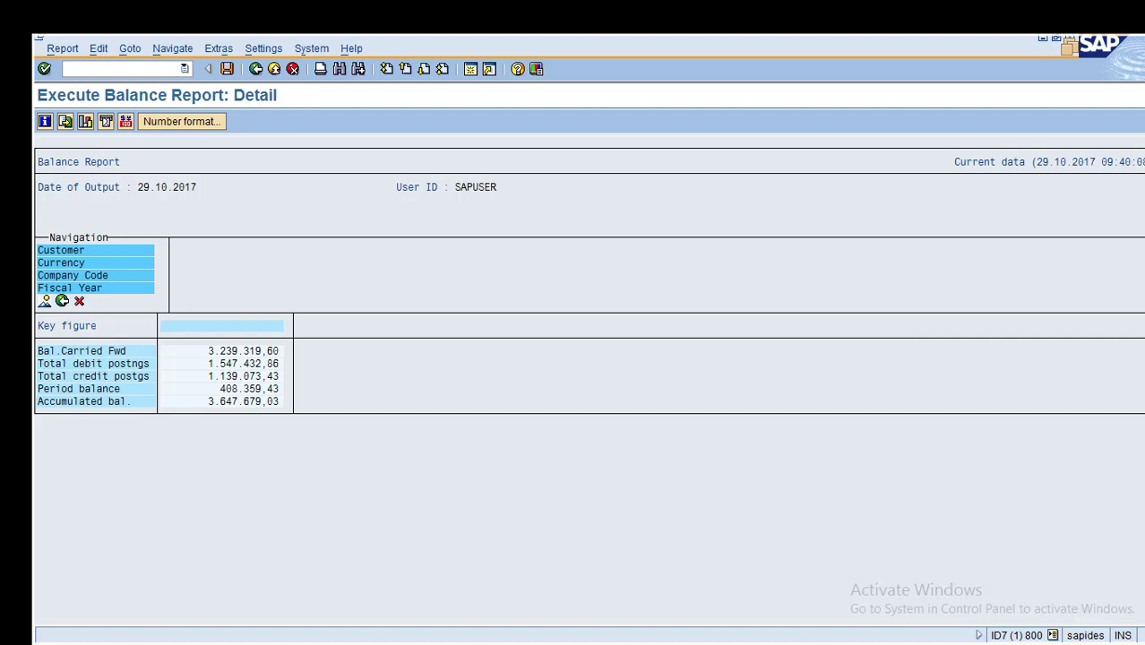
{"action": "left_click", "coordinate": [63, 251]}
{"action": "left_click", "coordinate": [223, 251]}
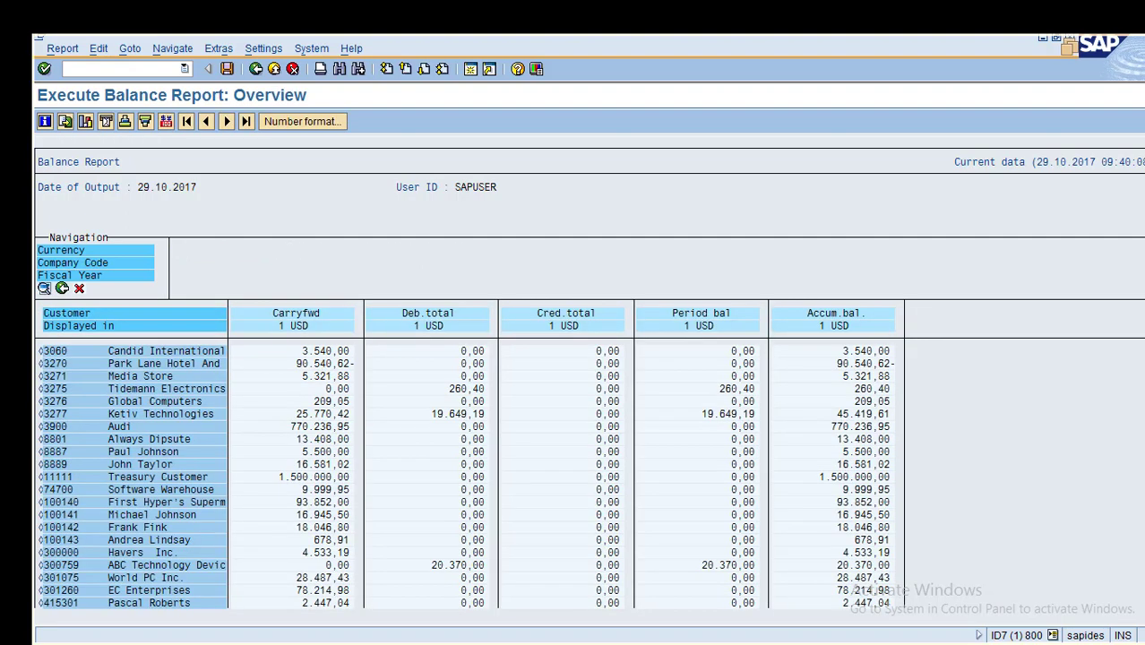
{"action": "left_click", "coordinate": [172, 48]}
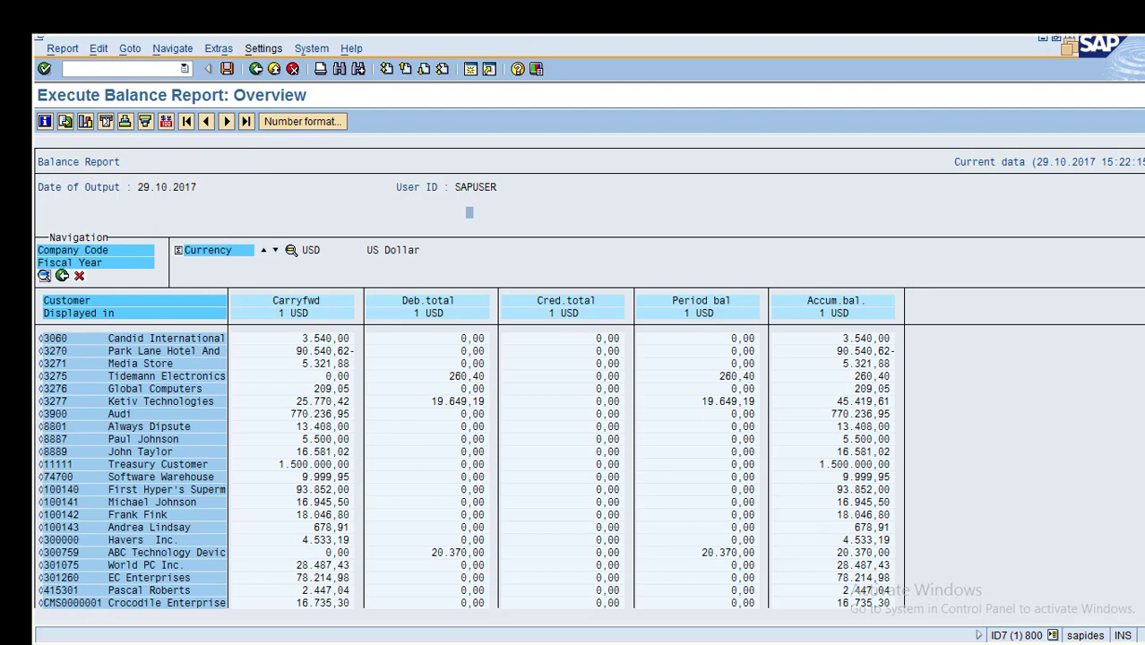
Set the number format of the value columns to factor 100 with decimal places 0,00.
{"action": "key", "text": "alt+s"}
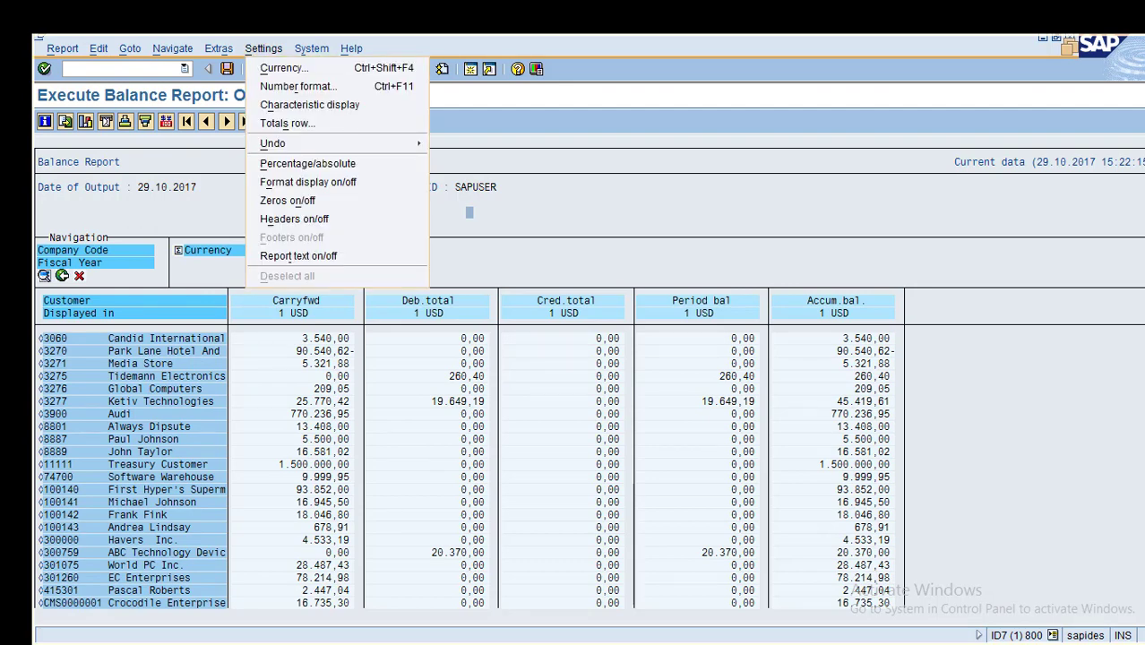
{"action": "key", "text": "Down"}
{"action": "key", "text": "Down"}
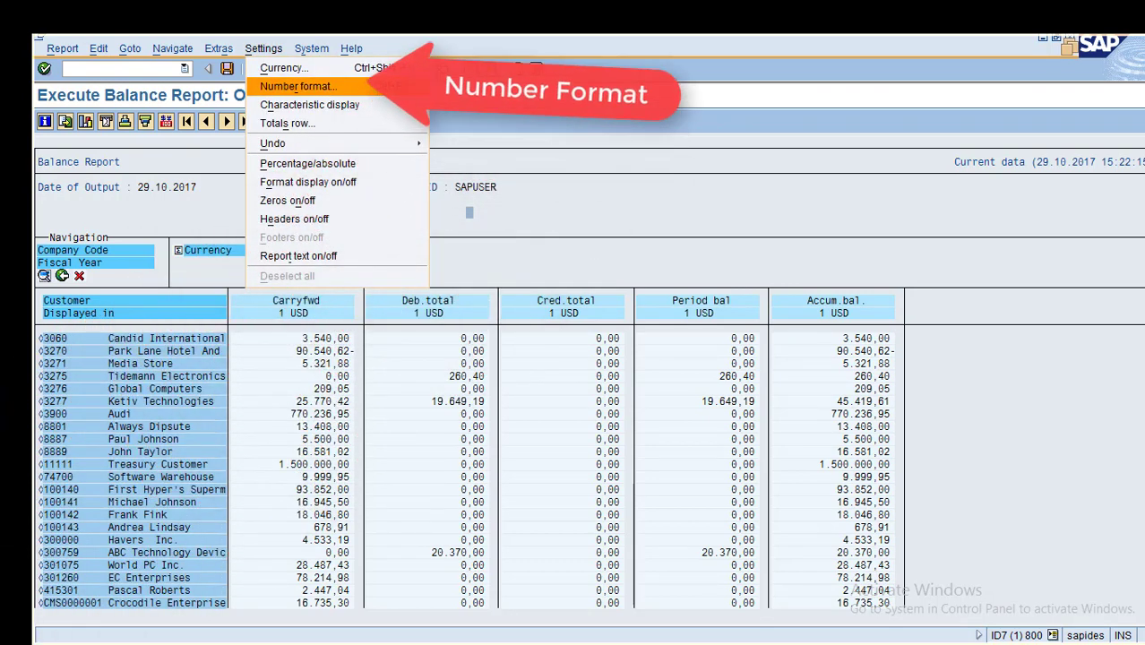
{"action": "key", "text": "Return"}
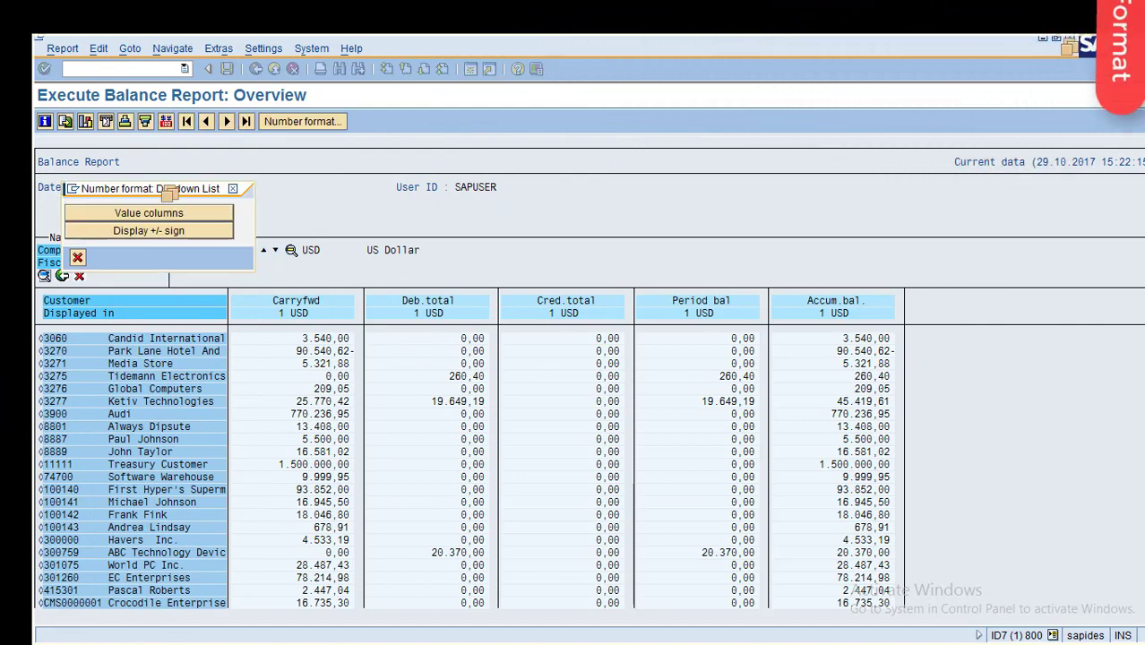
{"action": "key", "text": "Return"}
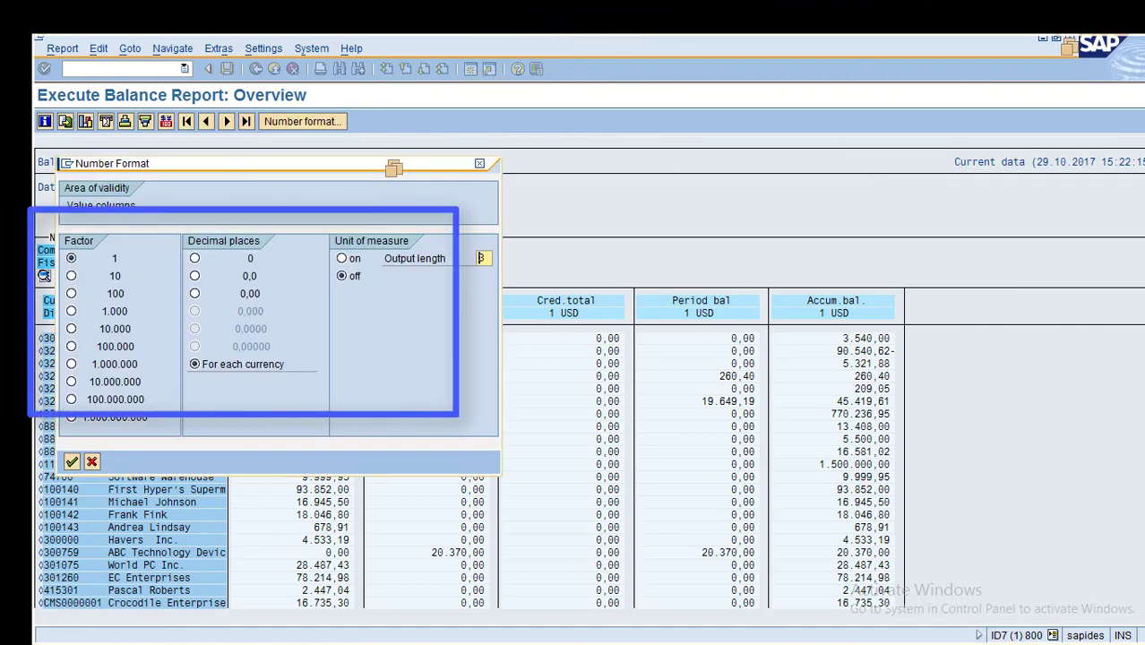
{"action": "left_click_drag", "start_coordinate": [269, 164], "coordinate": [396, 160]}
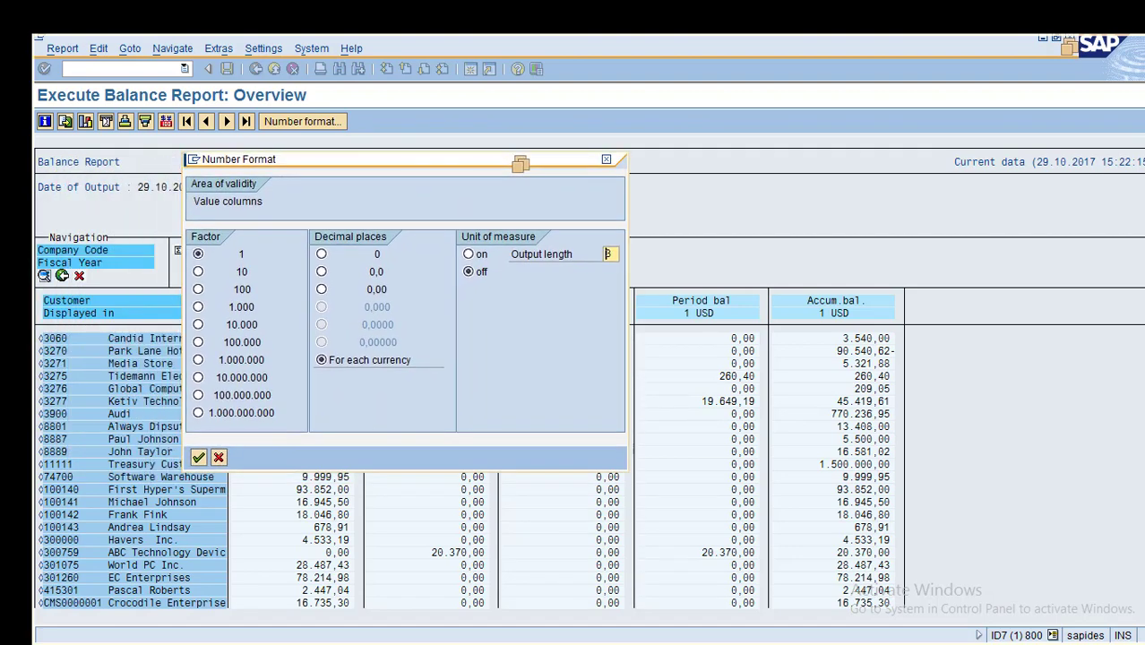
{"action": "key", "text": "Return"}
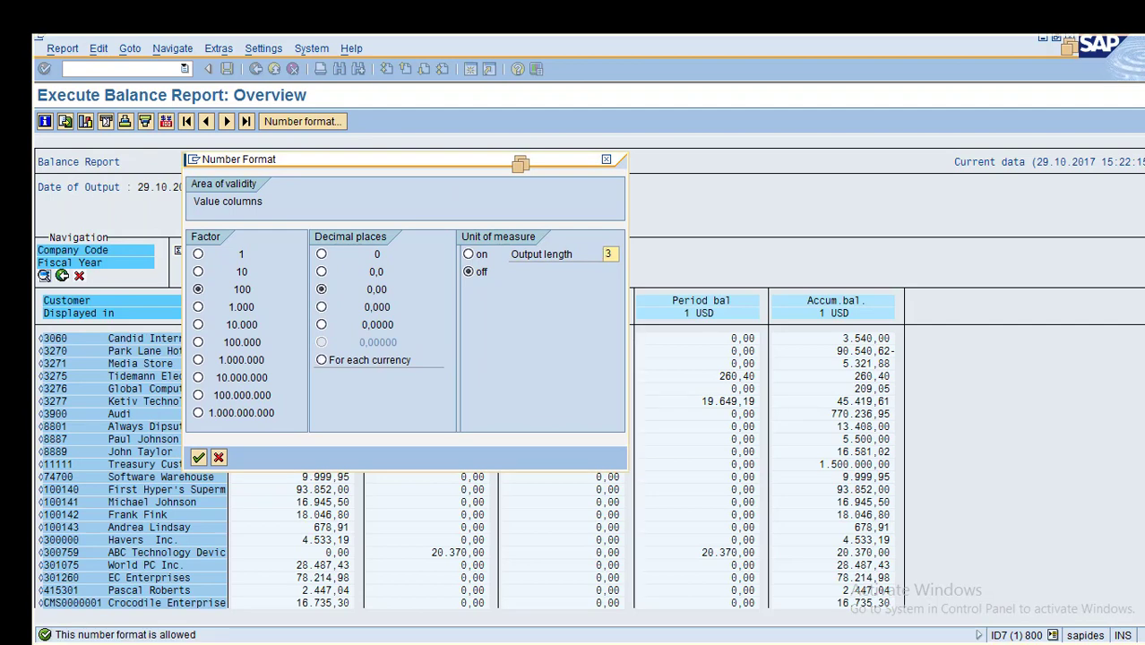
{"action": "key", "text": "Return"}
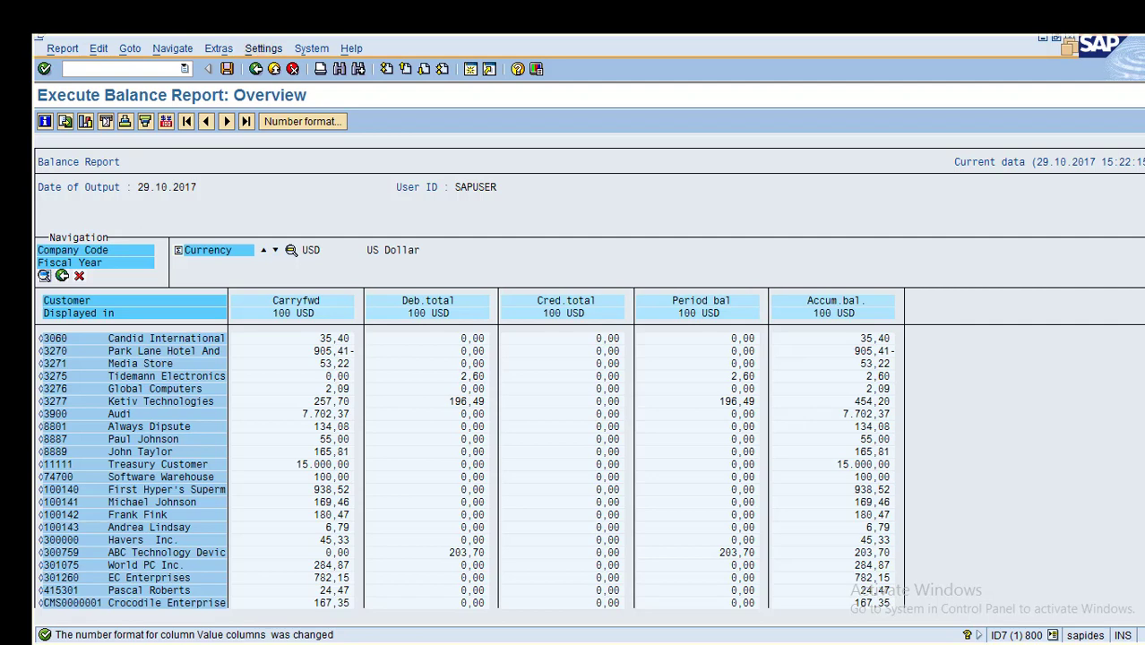
Set the number format of the value columns to factor 1.000, keeping decimal places 0,00.
{"action": "left_click", "coordinate": [264, 49]}
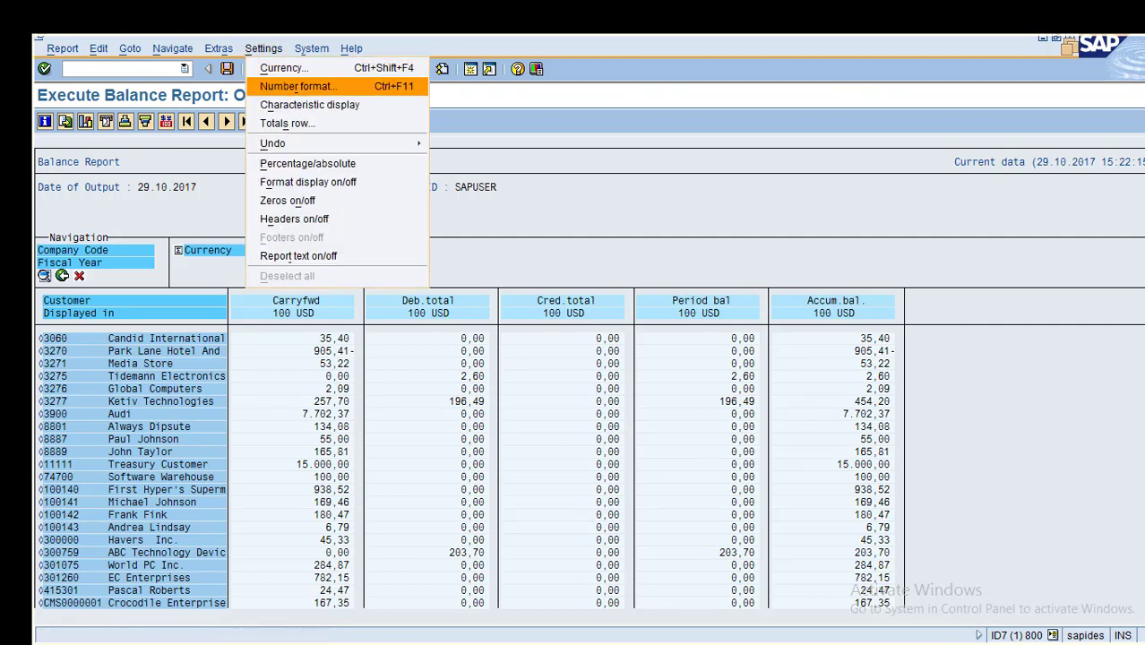
{"action": "left_click", "coordinate": [296, 86]}
{"action": "left_click", "coordinate": [153, 212]}
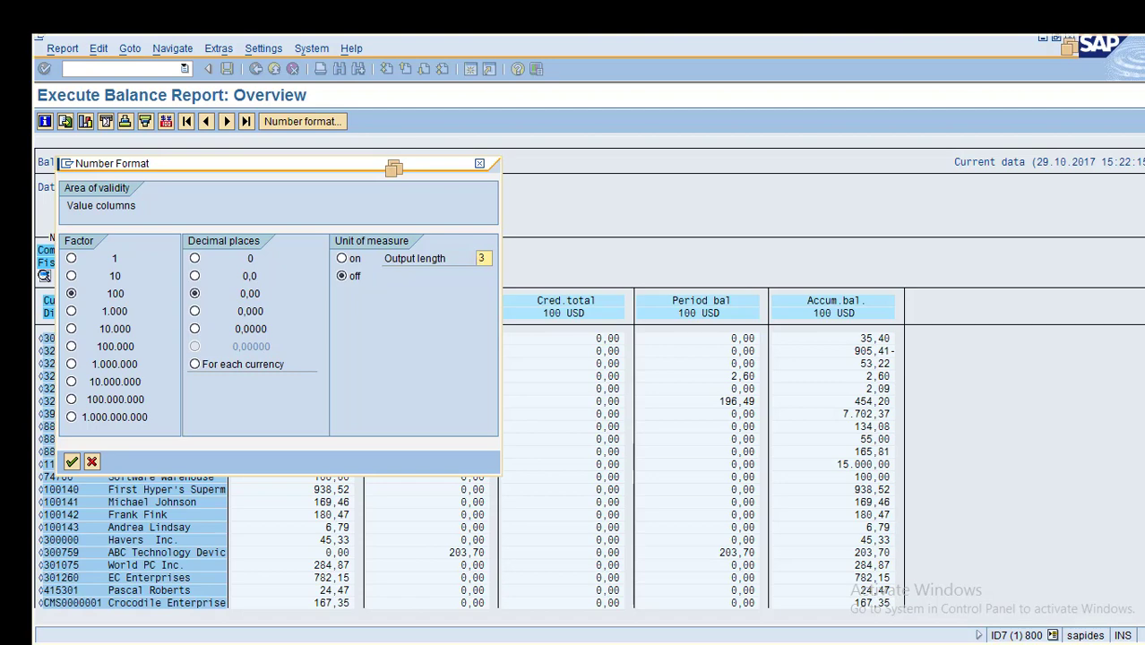
{"action": "left_click", "coordinate": [71, 311]}
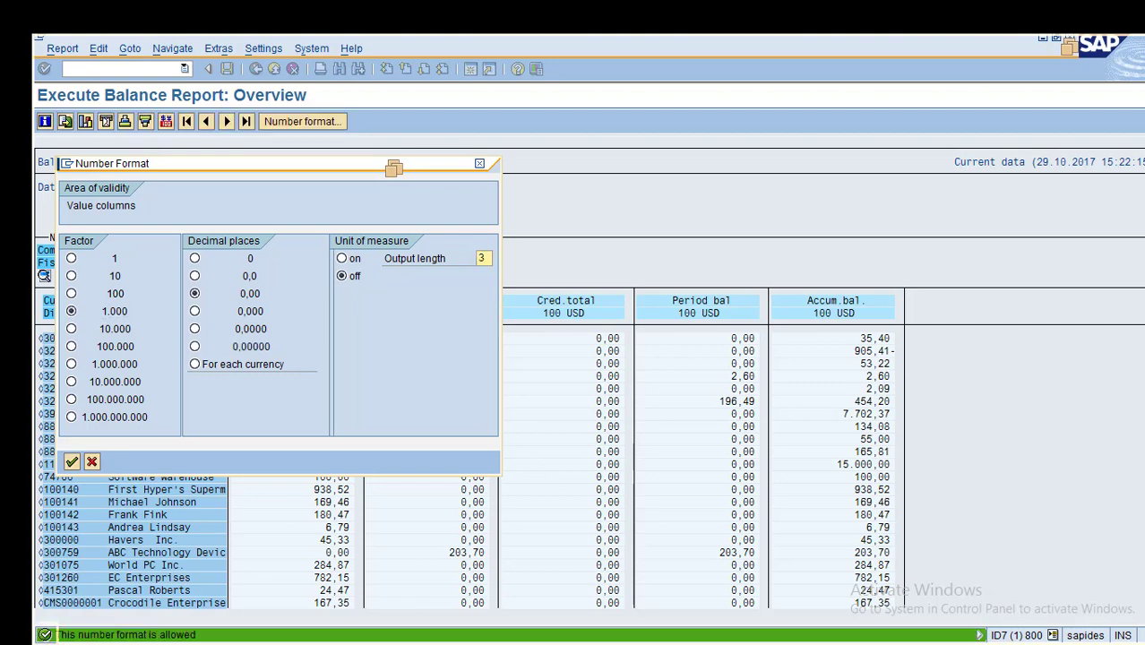
{"action": "key", "text": "Return"}
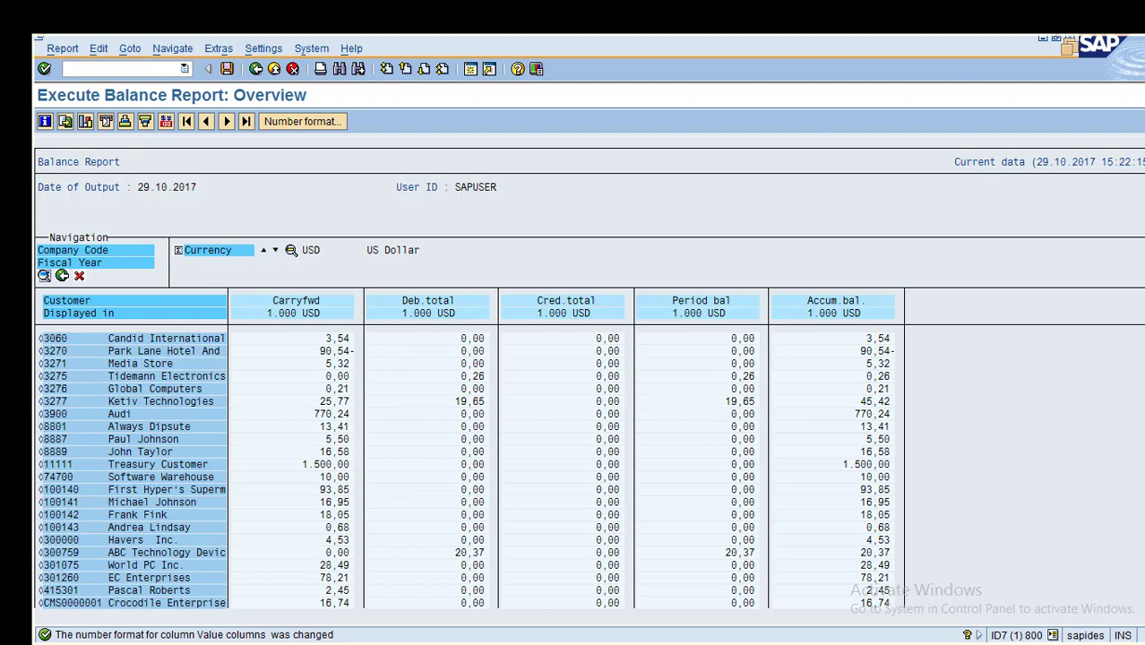
Set the factor of the value columns' number format to 1.
{"action": "left_click", "coordinate": [263, 48]}
{"action": "left_click", "coordinate": [299, 84]}
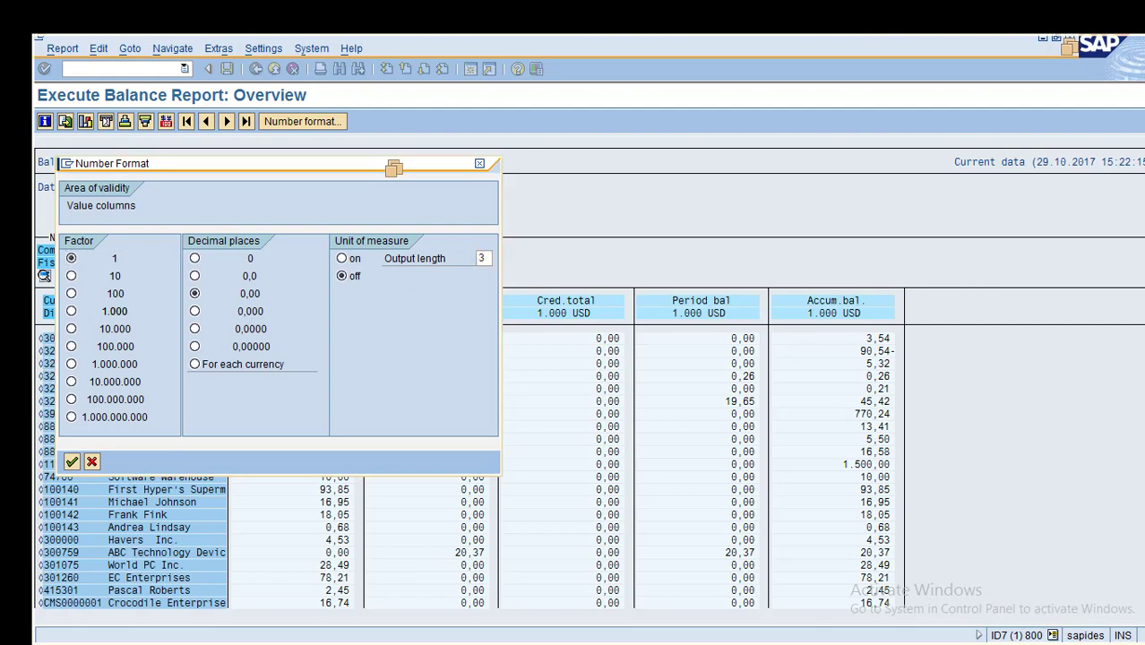
{"action": "key", "text": "Return"}
{"action": "key", "text": "Return"}
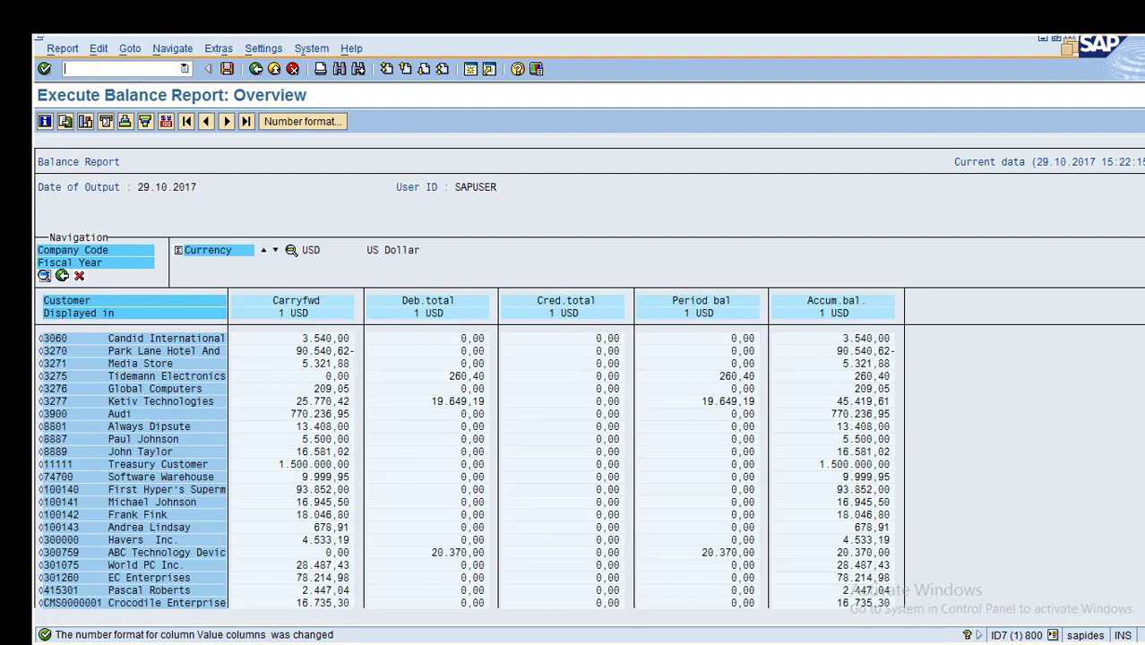
Change the number format's +/- sign display to Set before '-123'.
{"action": "left_click", "coordinate": [267, 48]}
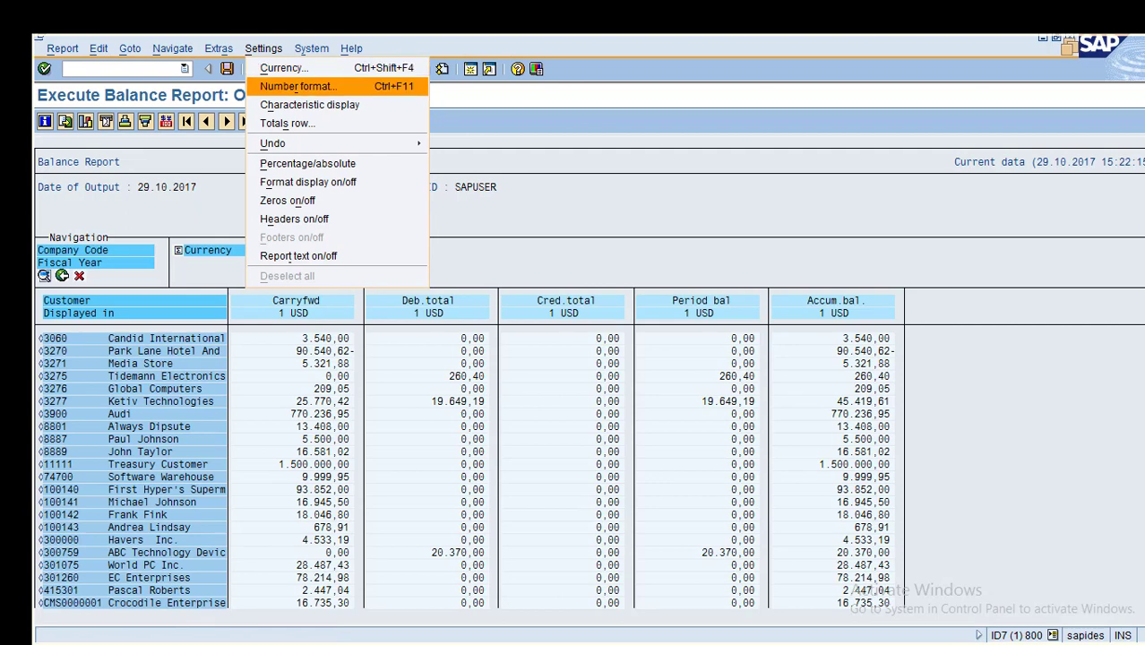
{"action": "left_click", "coordinate": [296, 86]}
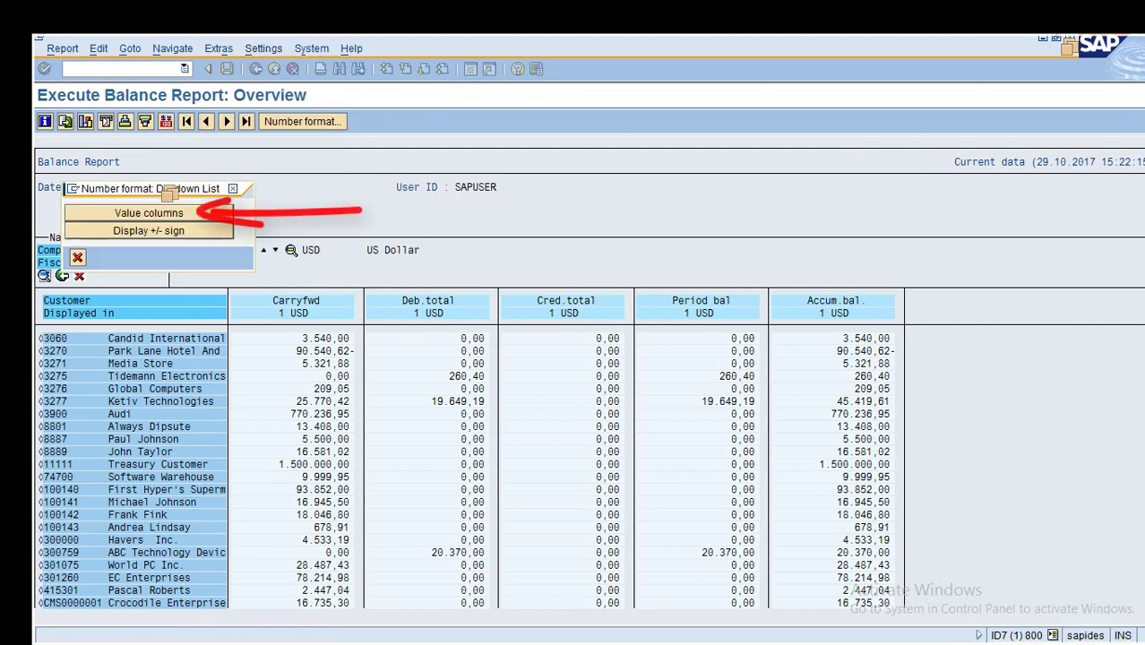
{"action": "left_click", "coordinate": [149, 231]}
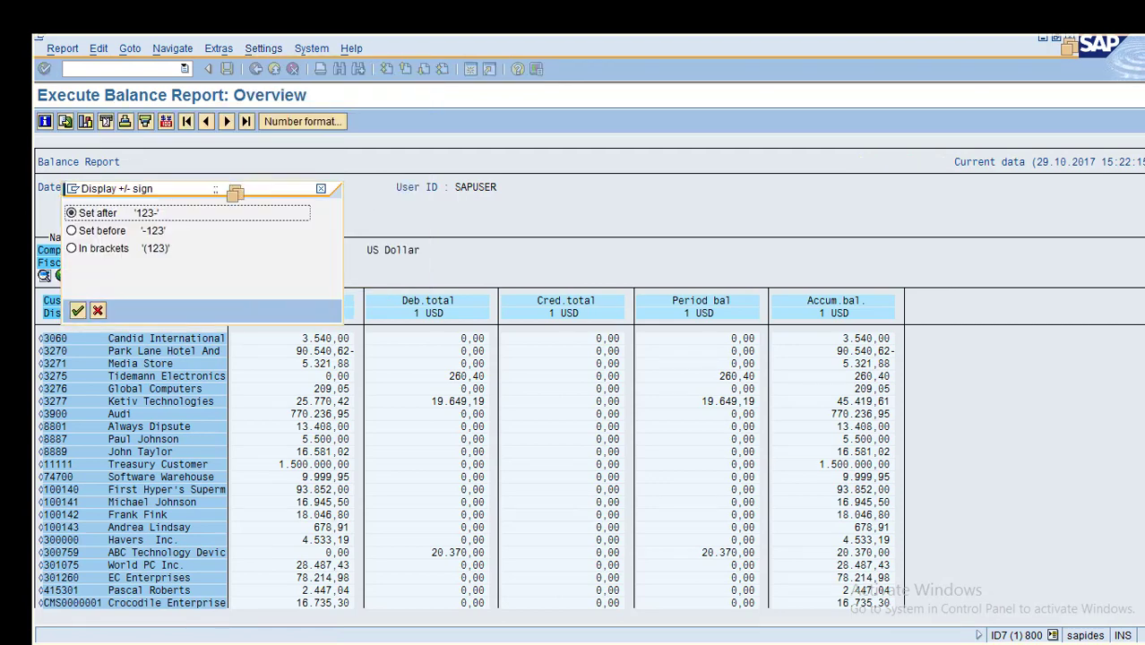
{"action": "left_click_drag", "start_coordinate": [235, 193], "coordinate": [608, 150]}
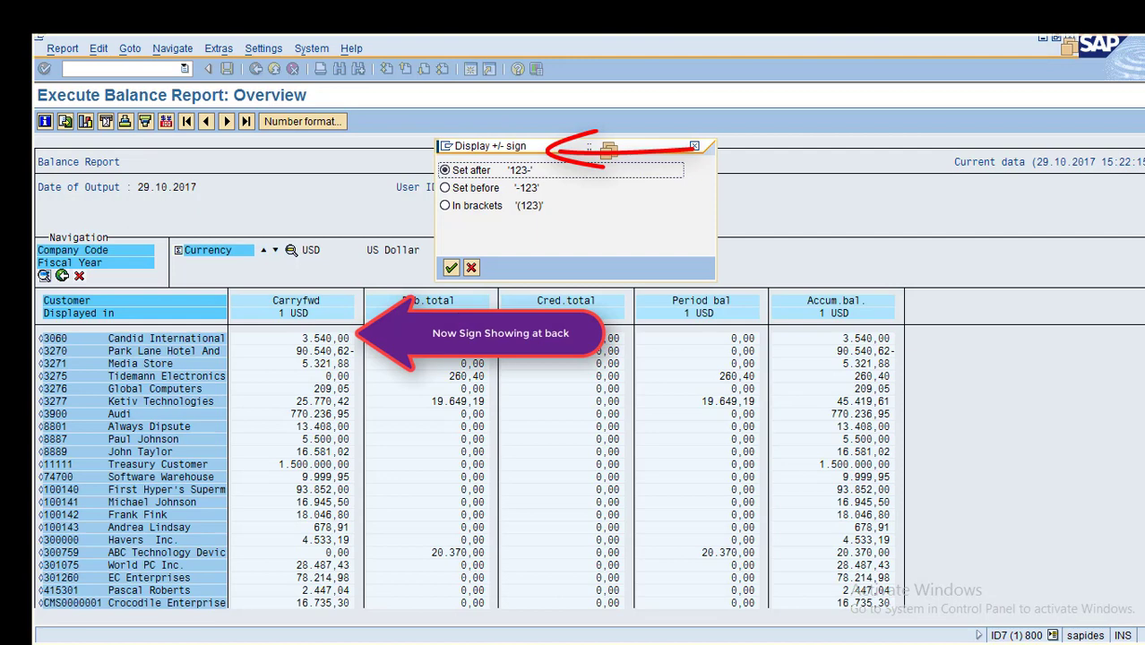
{"action": "left_click", "coordinate": [445, 188]}
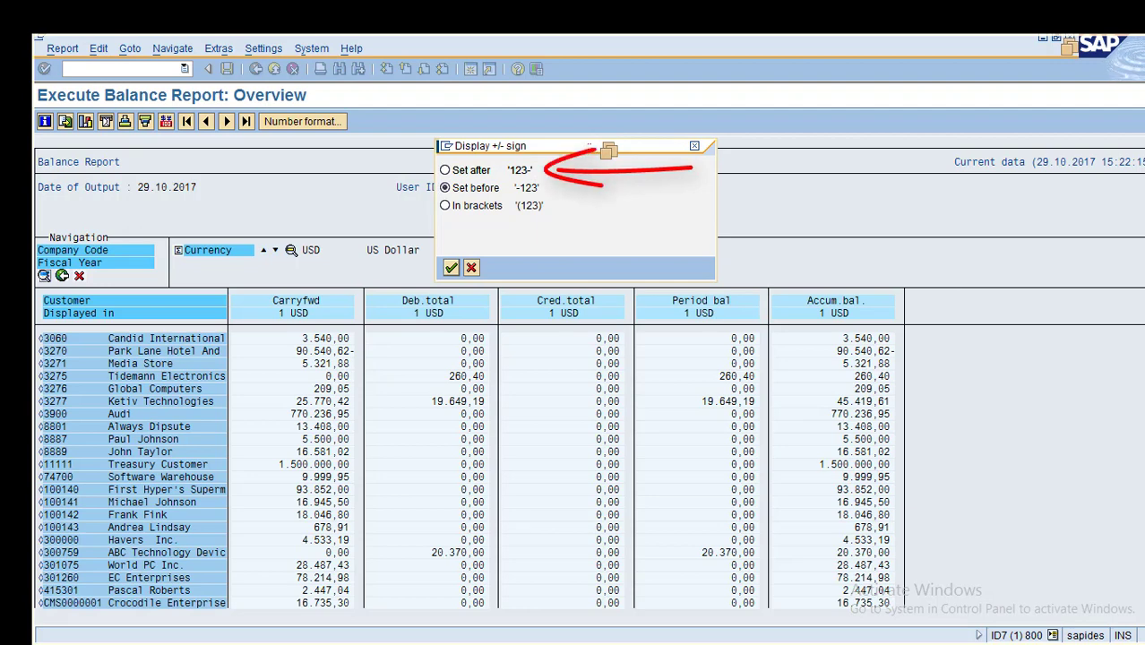
{"action": "key", "text": "Return"}
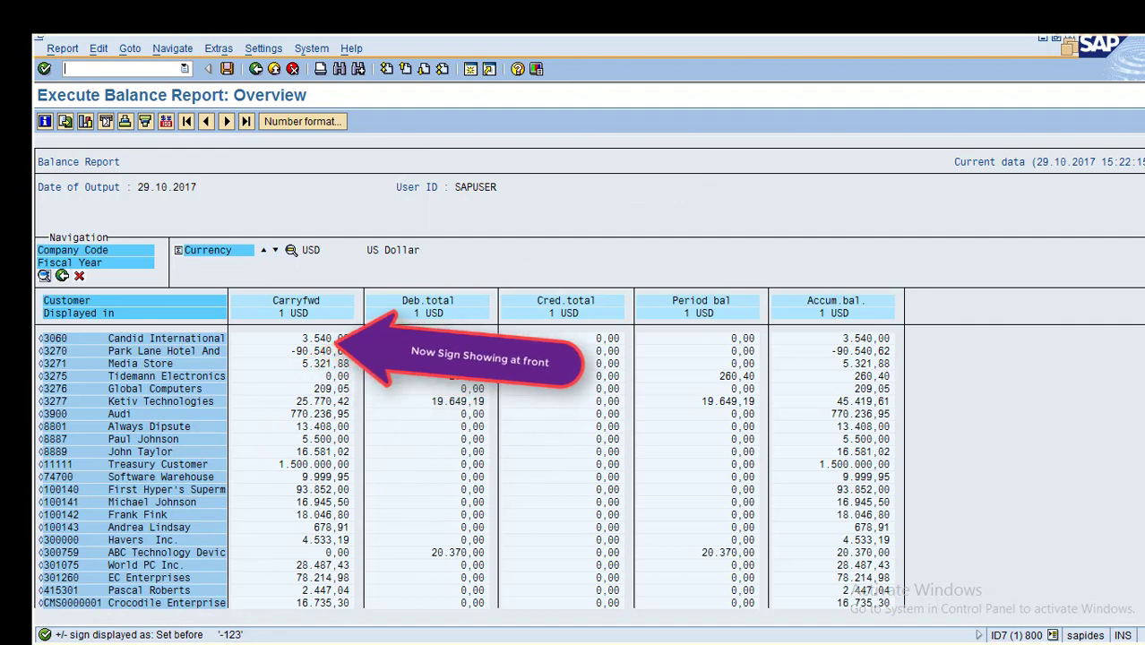
Change the number format's +/- sign display to In brackets '(123)'.
{"action": "left_click", "coordinate": [264, 48]}
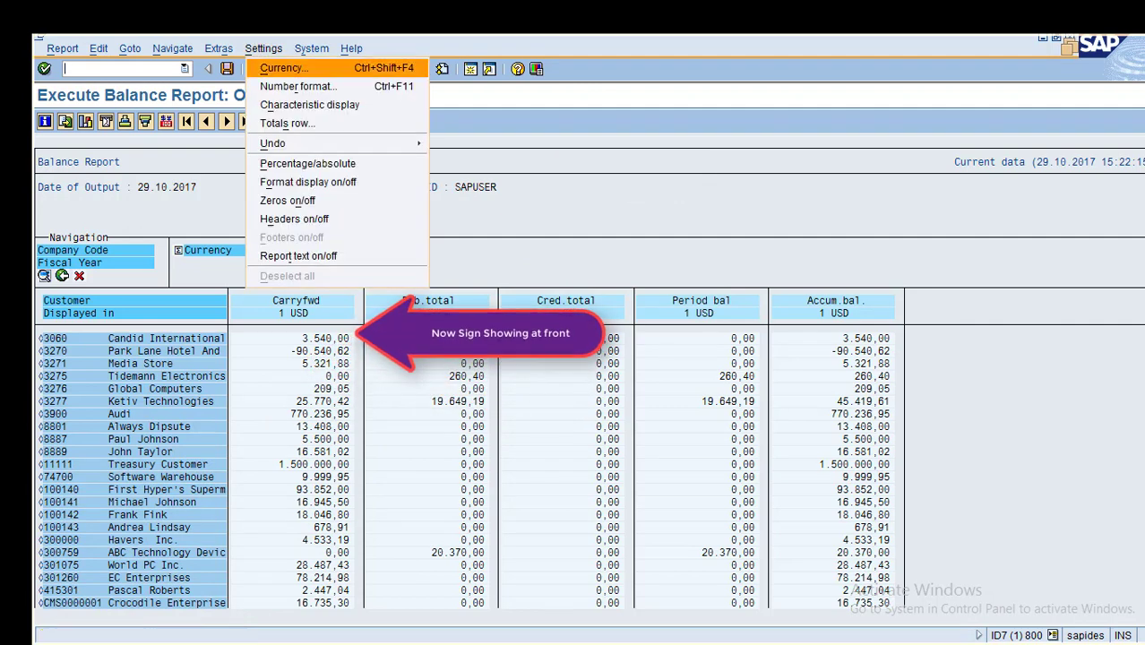
{"action": "left_click", "coordinate": [296, 86]}
{"action": "left_click", "coordinate": [148, 230]}
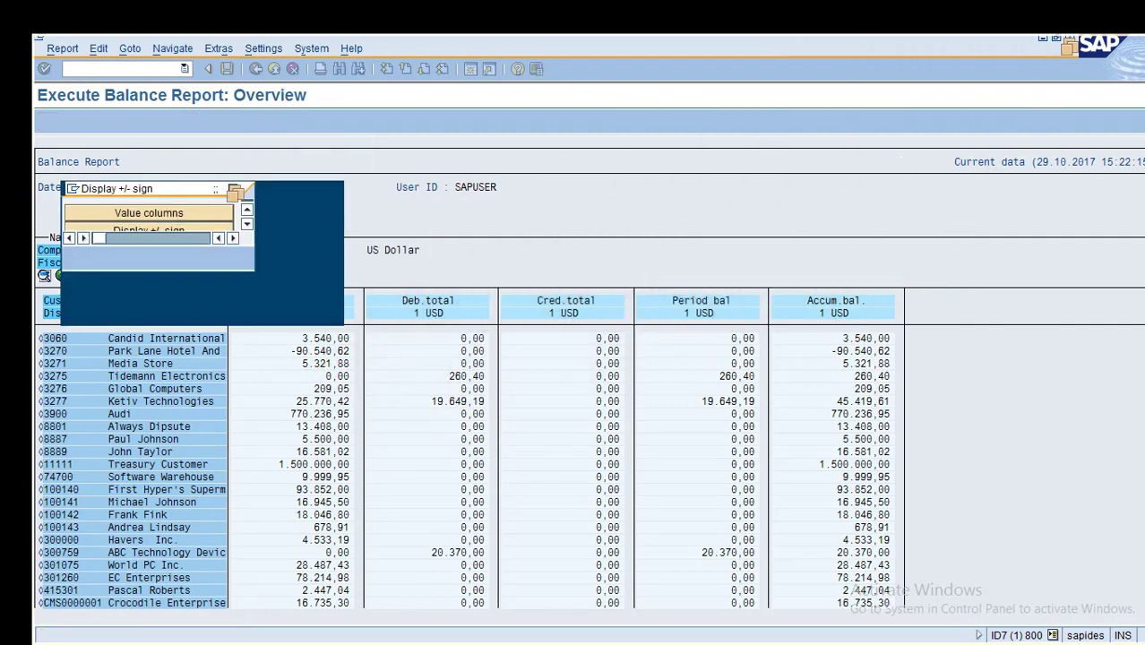
{"action": "left_click", "coordinate": [71, 248]}
{"action": "key", "text": "Return"}
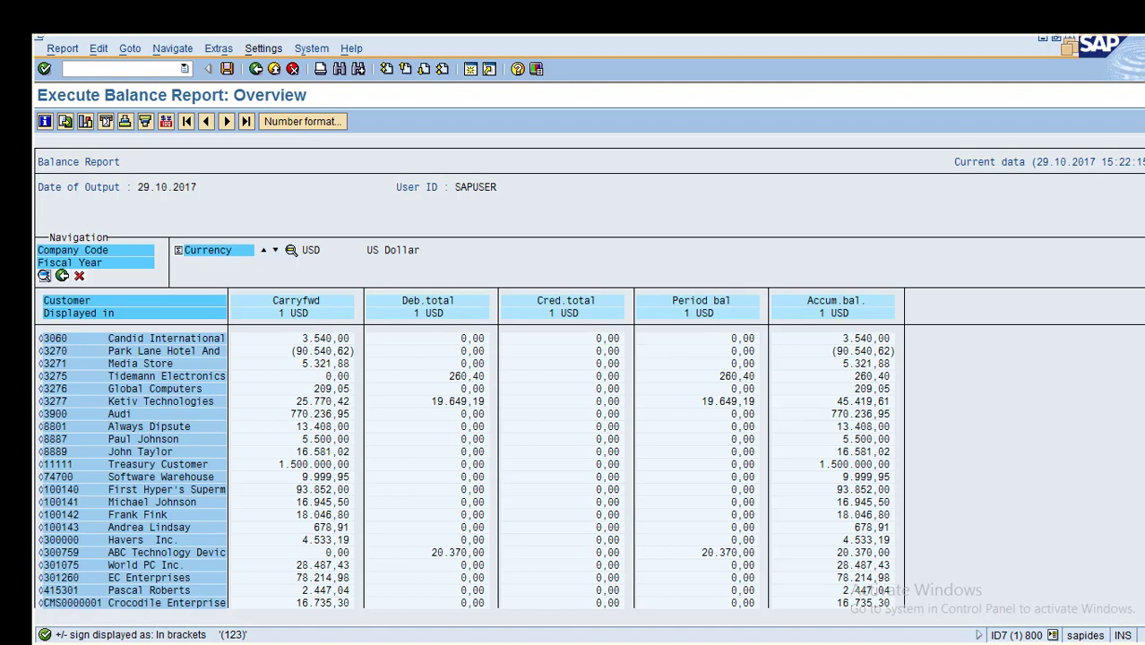
Set the characteristic display so that all characteristic values show only the Name.
{"action": "left_click", "coordinate": [263, 49]}
{"action": "key", "text": "Down"}
{"action": "key", "text": "Down"}
{"action": "key", "text": "Down"}
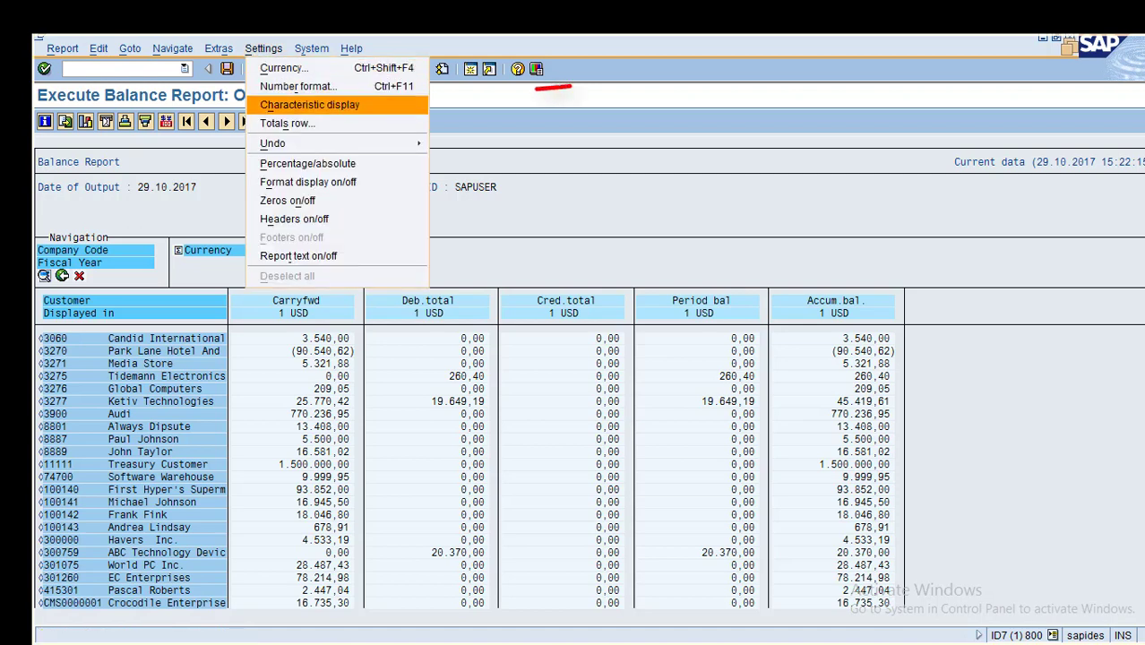
{"action": "key", "text": "Return"}
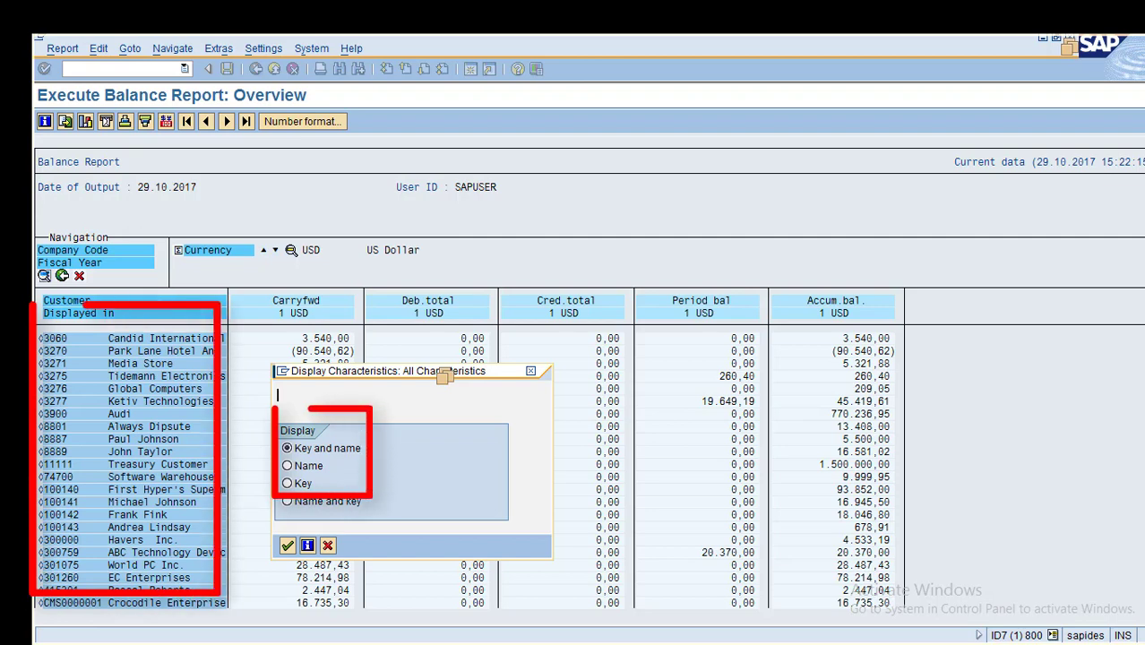
{"action": "left_click", "coordinate": [287, 466]}
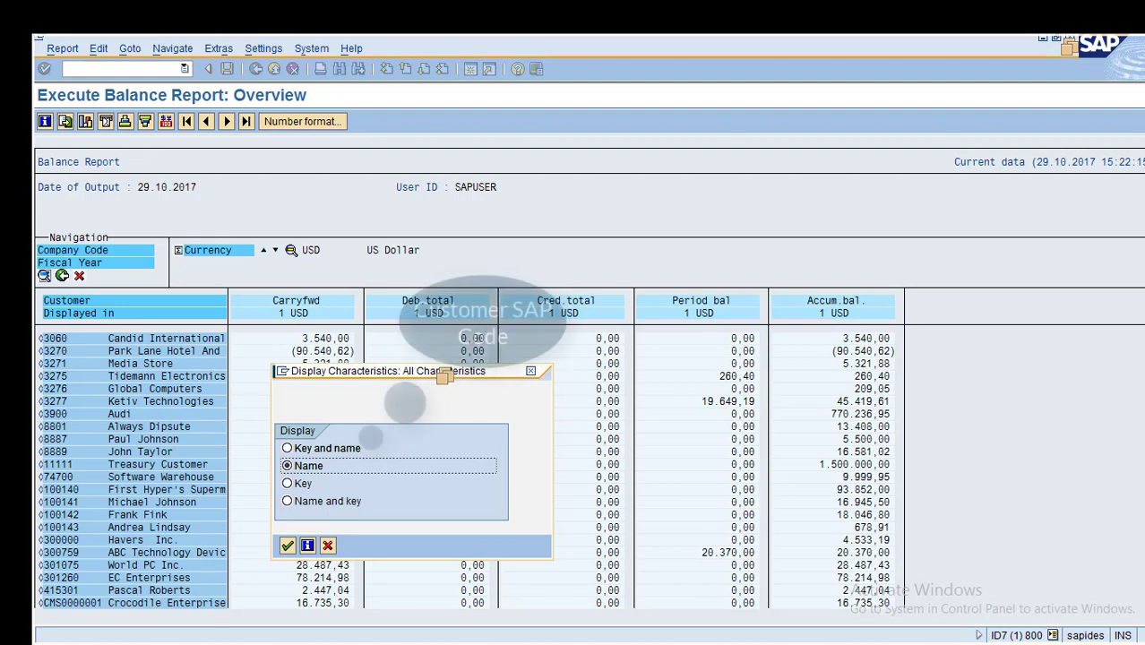
{"action": "left_click", "coordinate": [287, 546]}
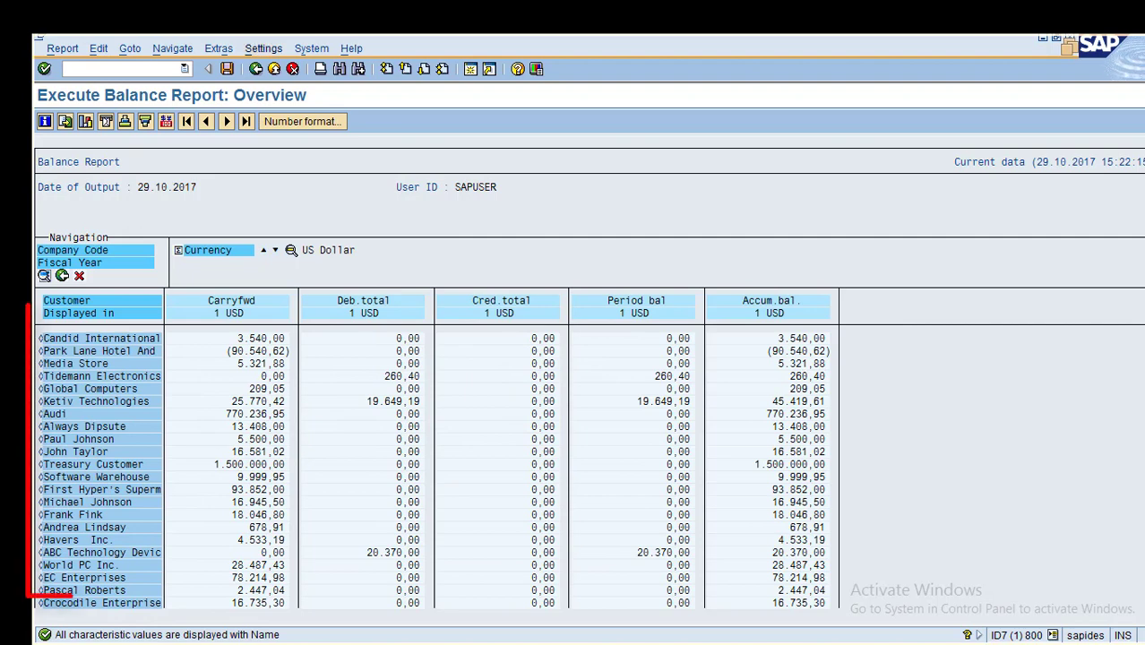
Switch the characteristic display of the report to Key only.
{"action": "left_click", "coordinate": [264, 48]}
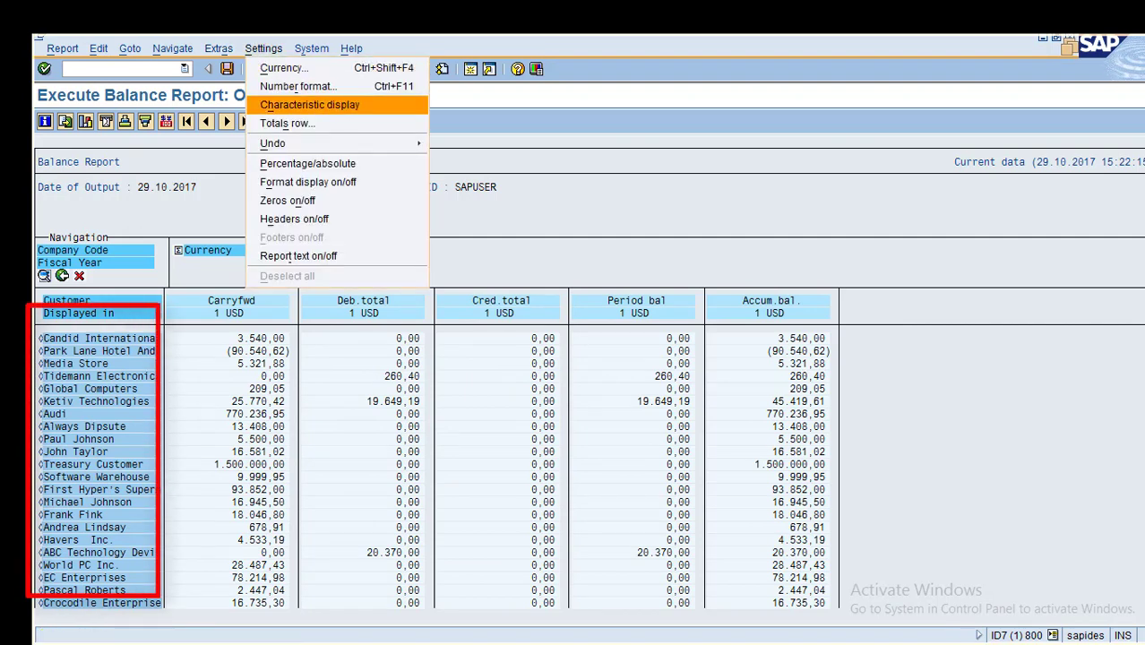
{"action": "left_click", "coordinate": [309, 105]}
{"action": "left_click", "coordinate": [72, 264]}
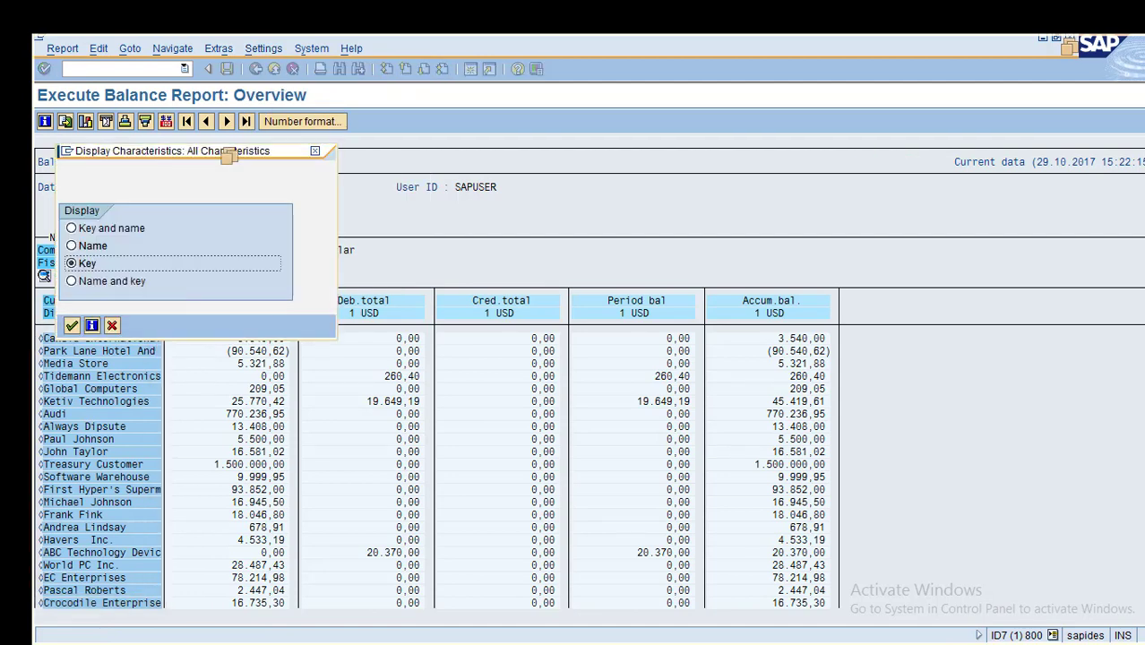
{"action": "key", "text": "Return"}
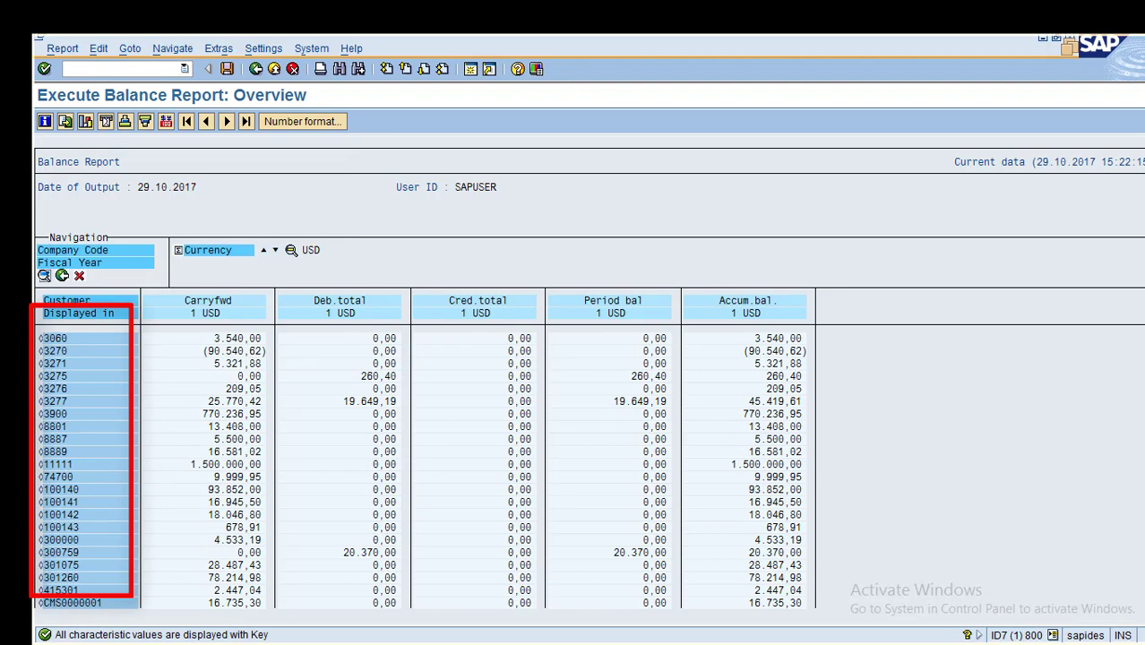
Switch the characteristic display of the report to Name and key.
{"action": "left_click", "coordinate": [264, 49]}
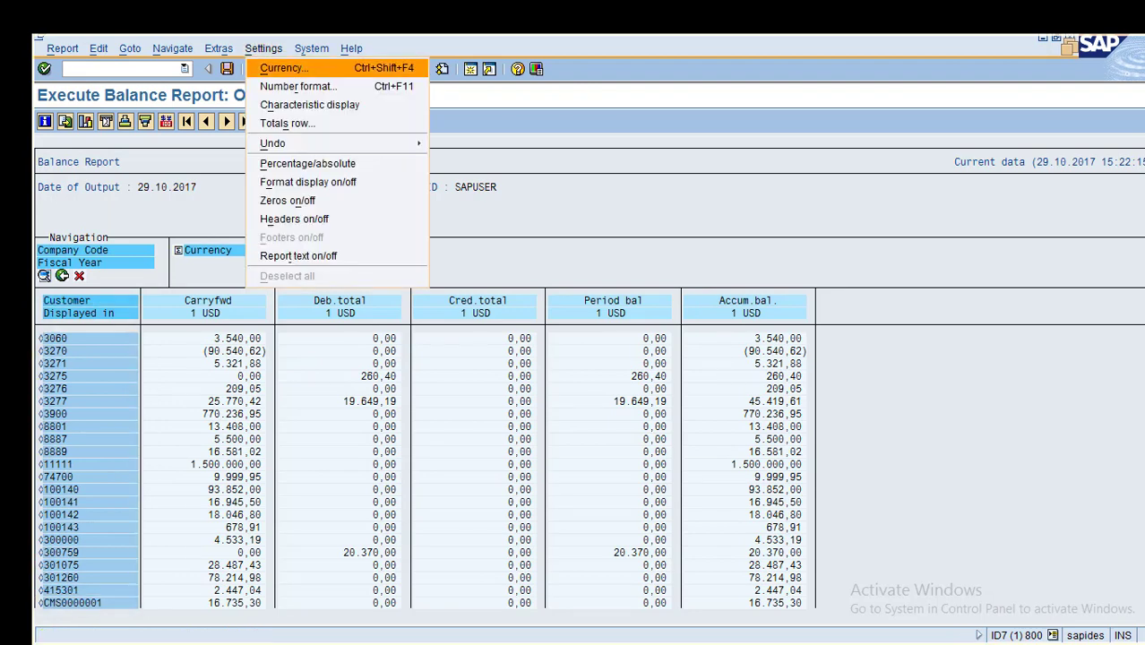
{"action": "left_click", "coordinate": [286, 104]}
{"action": "key", "text": "Down"}
{"action": "key", "text": "Return"}
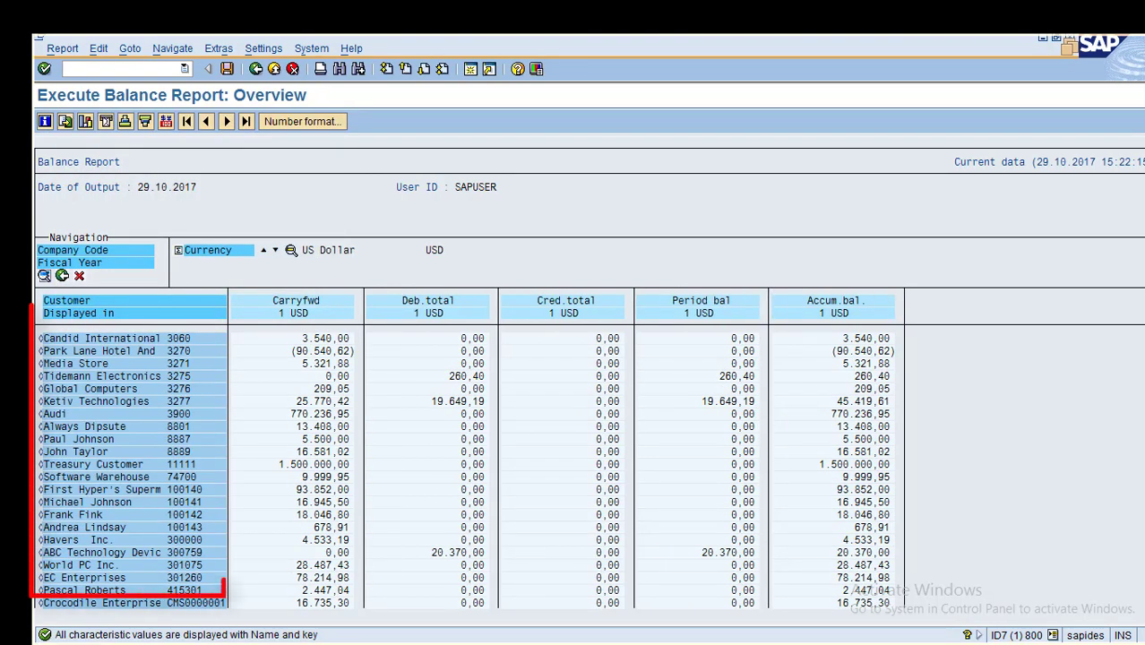
Set the characteristic display of the report back to Key and name.
{"action": "left_click", "coordinate": [264, 48]}
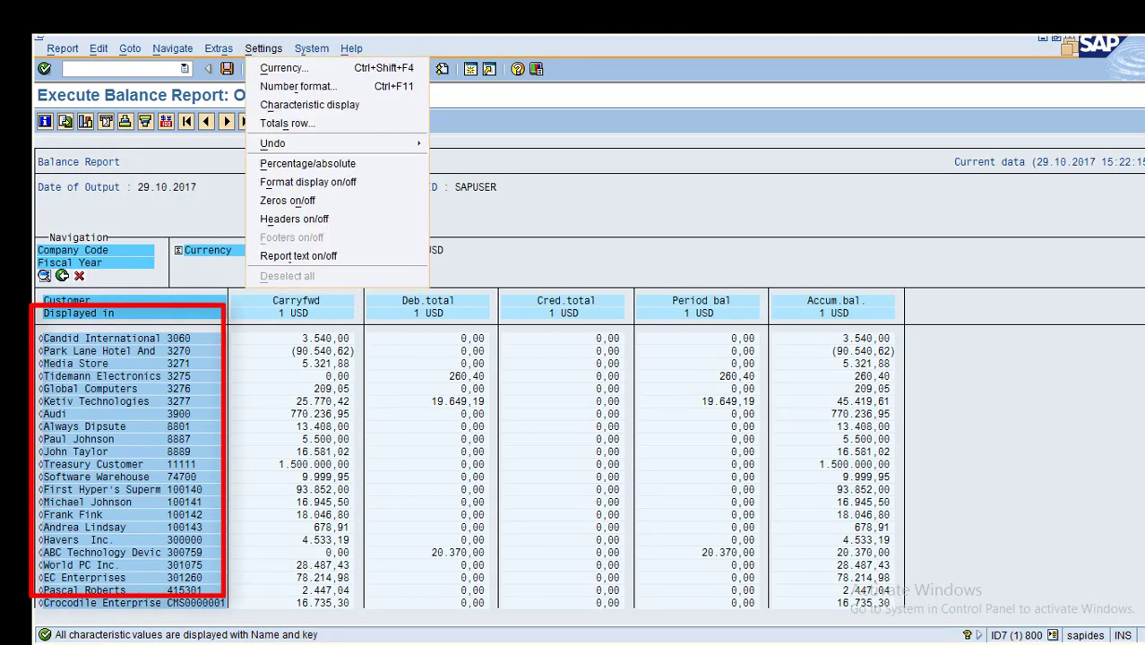
{"action": "key", "text": "Down"}
{"action": "key", "text": "Down"}
{"action": "key", "text": "Down"}
{"action": "key", "text": "Return"}
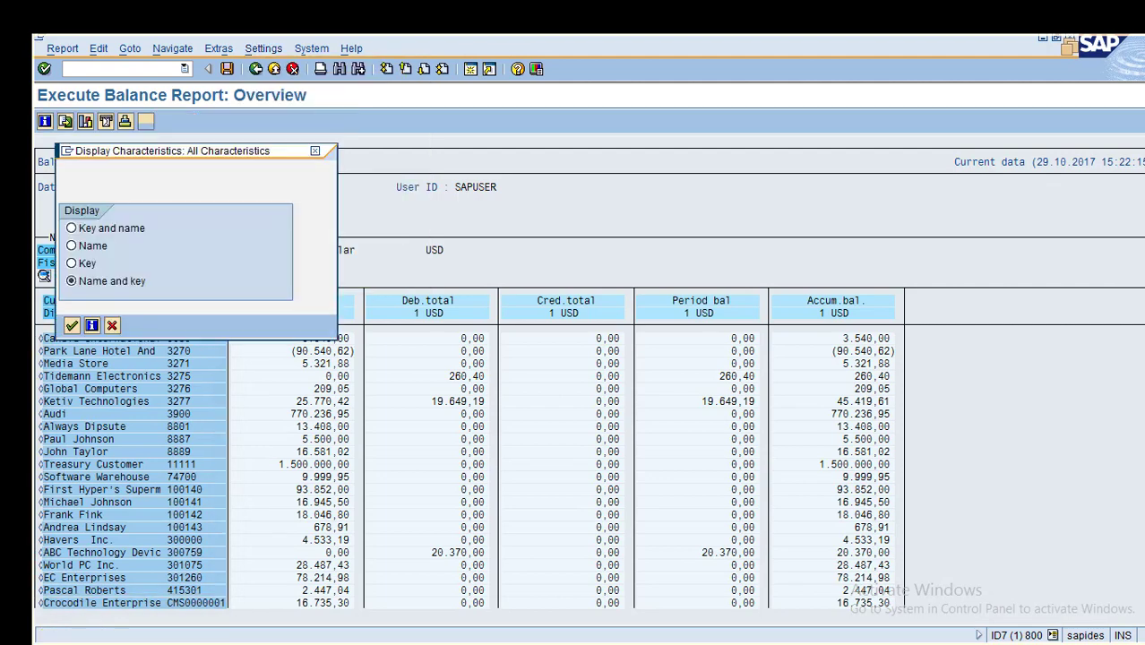
{"action": "left_click", "coordinate": [71, 228]}
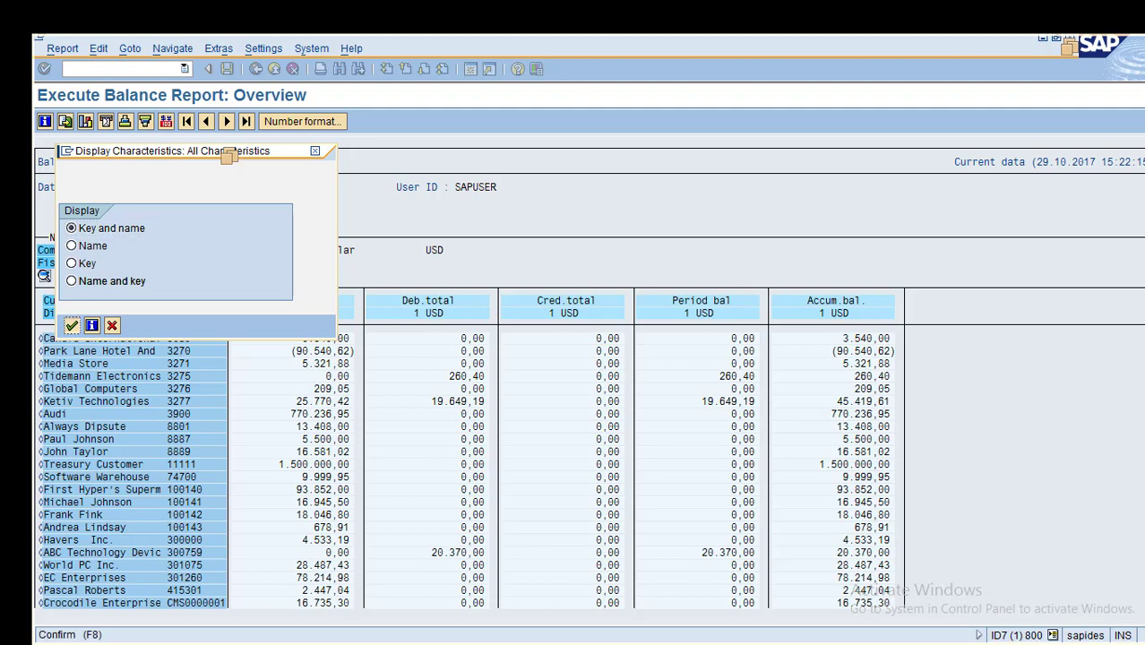
{"action": "key", "text": "Return"}
Set the totals row display to Totals row below and check the Result row at the end of the customer list.
{"action": "key", "text": "alt+s"}
{"action": "key", "text": "Down"}
{"action": "key", "text": "Down"}
{"action": "key", "text": "Down"}
{"action": "key", "text": "Down"}
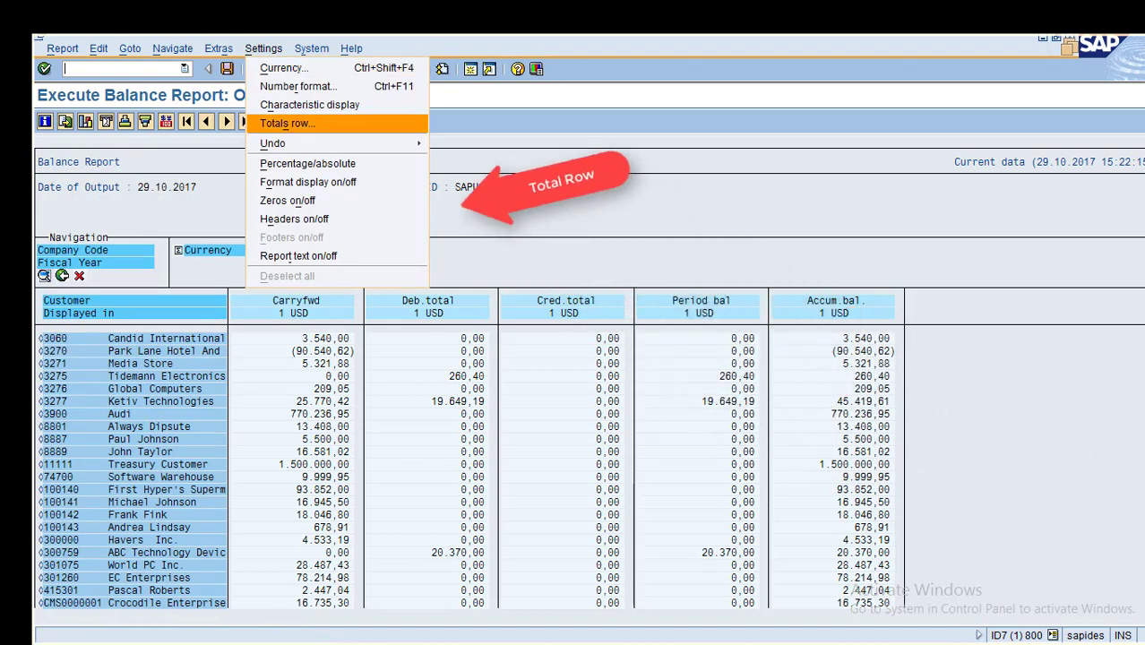
{"action": "key", "text": "Return"}
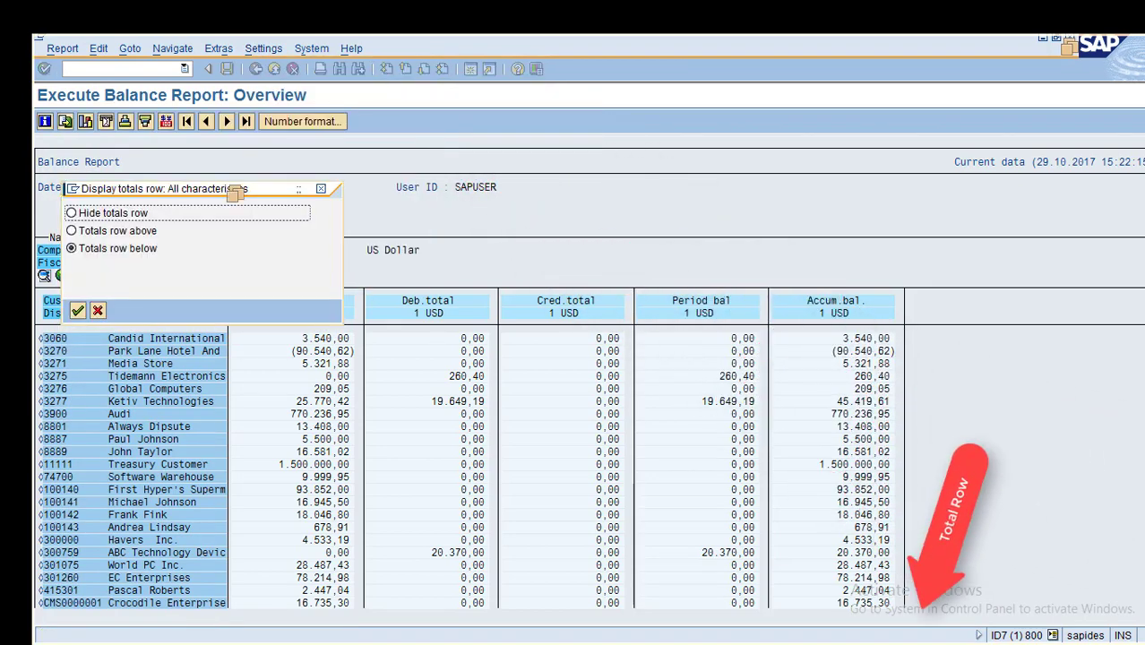
{"action": "left_click_drag", "start_coordinate": [234, 191], "coordinate": [658, 273]}
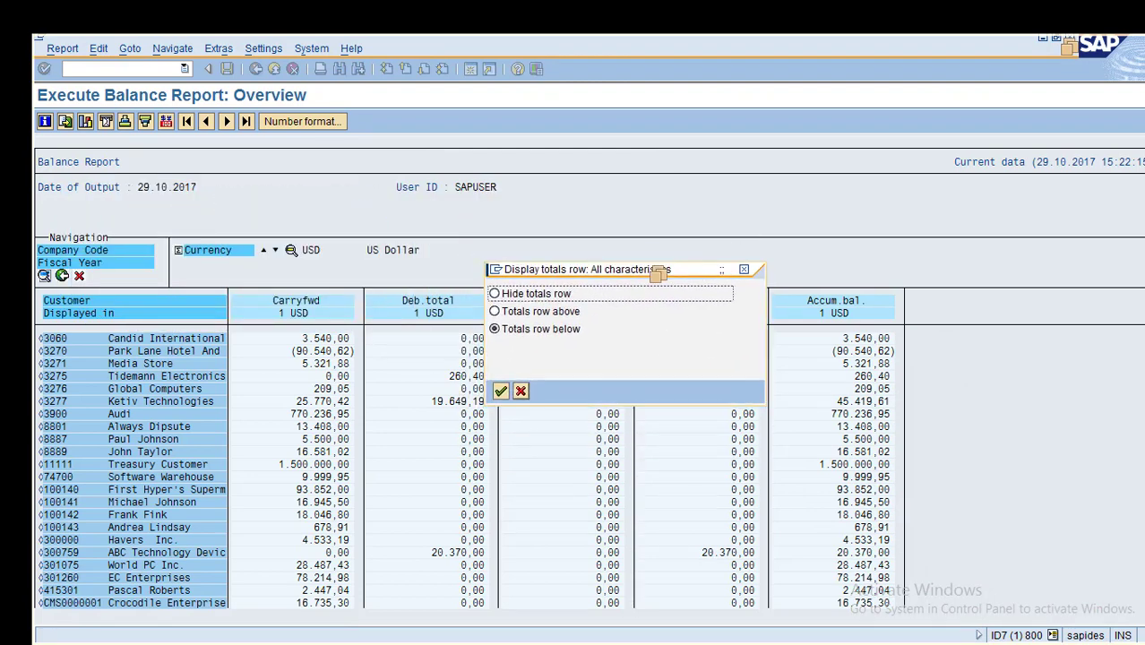
{"action": "left_click", "coordinate": [501, 390]}
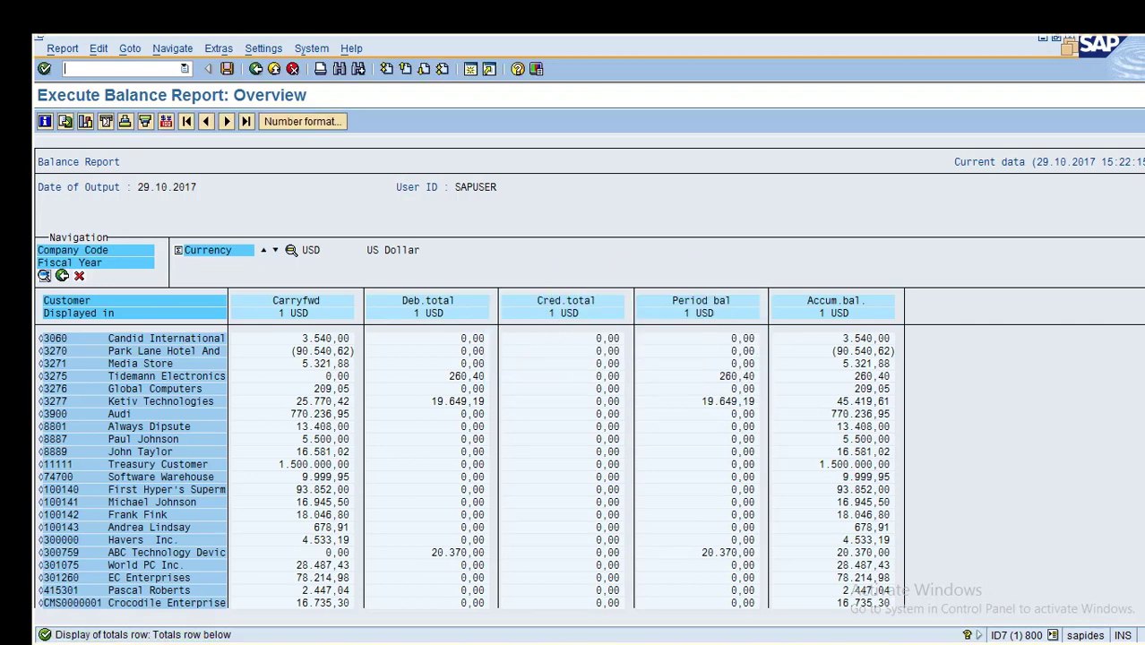
{"action": "scroll", "coordinate": [573, 471], "scroll_direction": "down", "scroll_amount": 10}
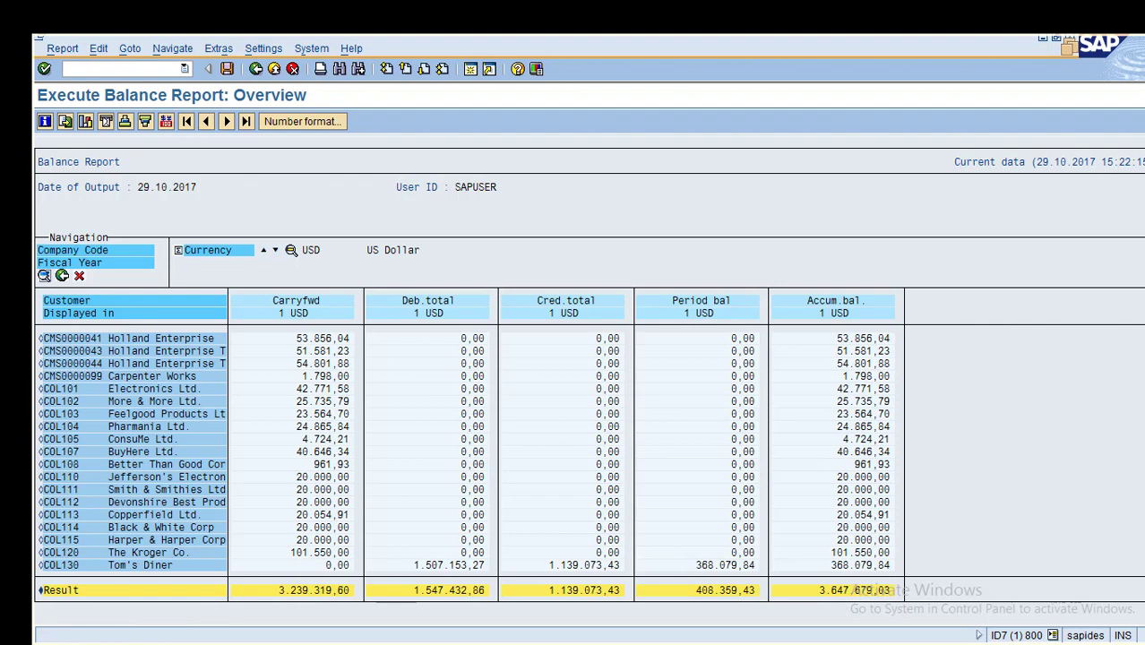
Set the totals row display of the balance report to Totals row above.
{"action": "left_click", "coordinate": [264, 49]}
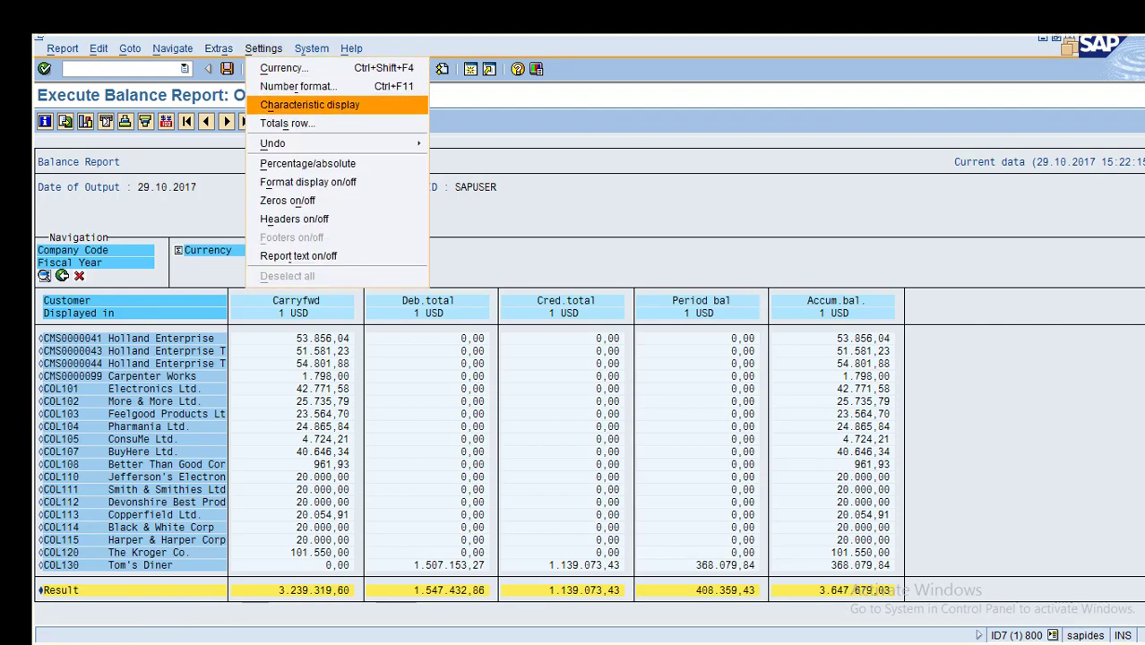
{"action": "left_click", "coordinate": [287, 123]}
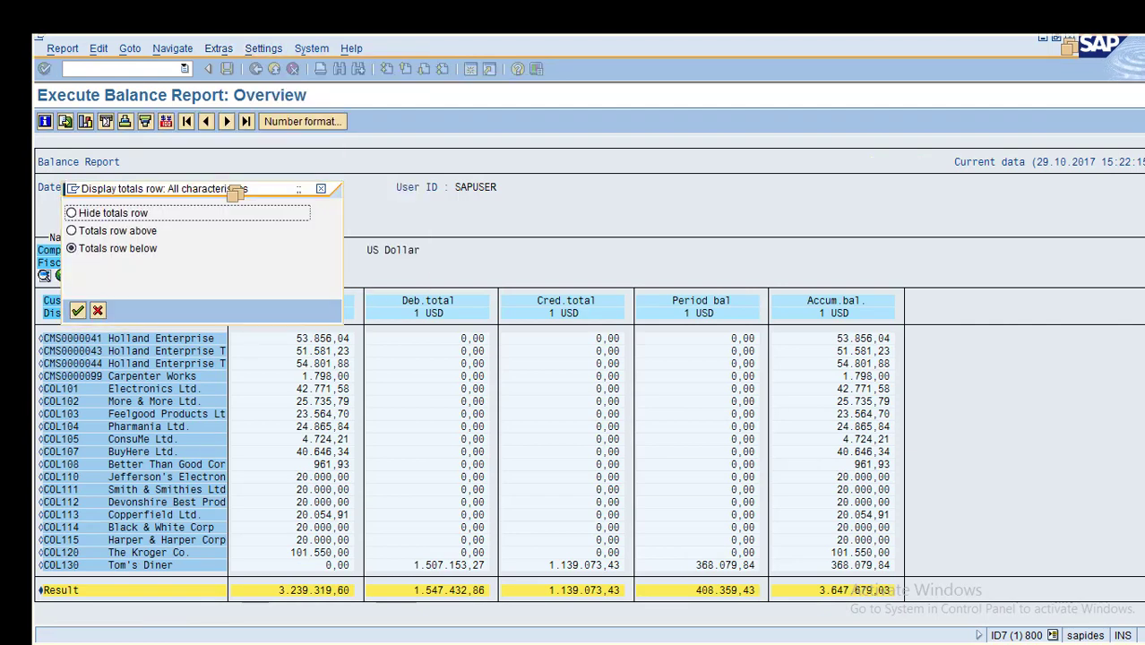
{"action": "left_click", "coordinate": [72, 232]}
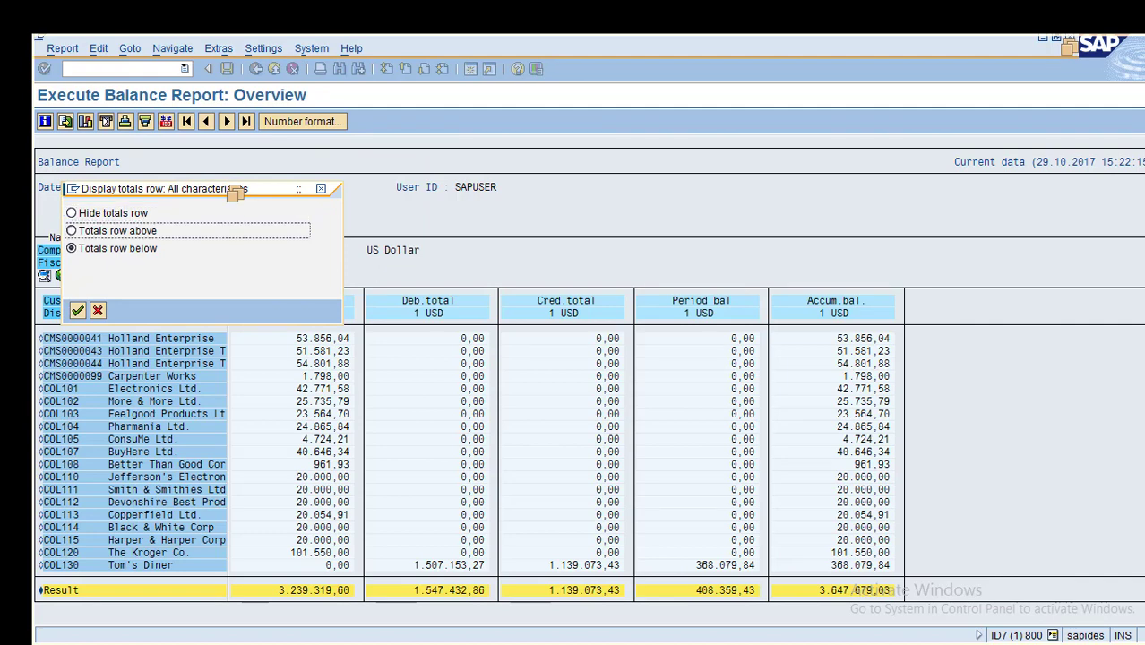
{"action": "left_click", "coordinate": [78, 310]}
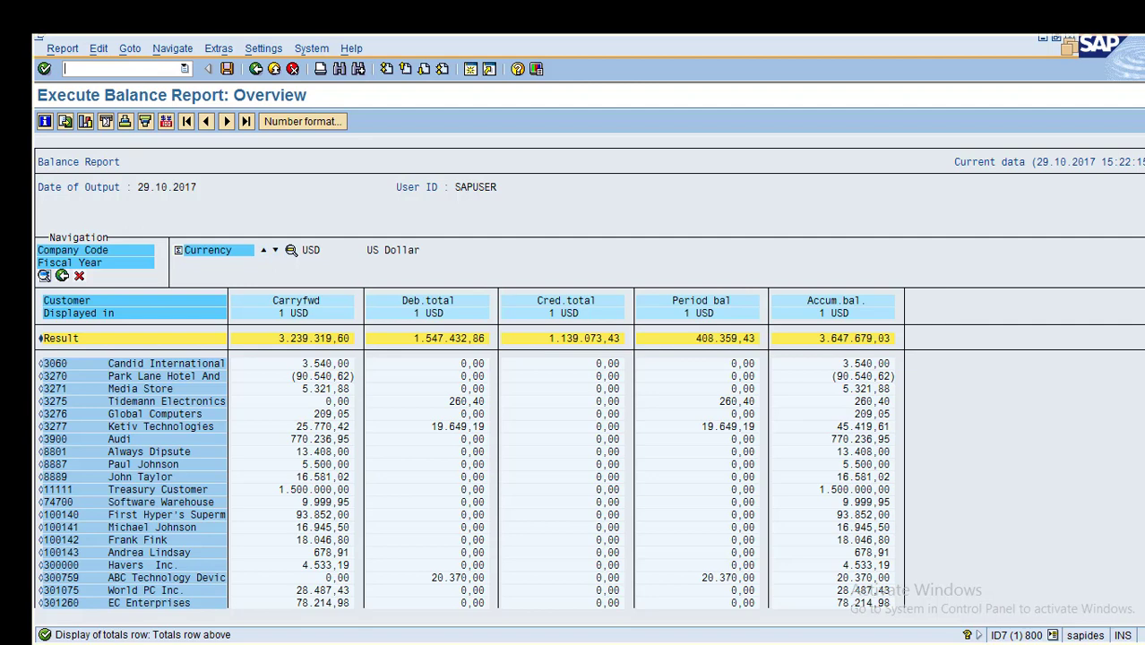
Set the totals row display to Hide totals row and check the customer list through to its end.
{"action": "left_click", "coordinate": [219, 49]}
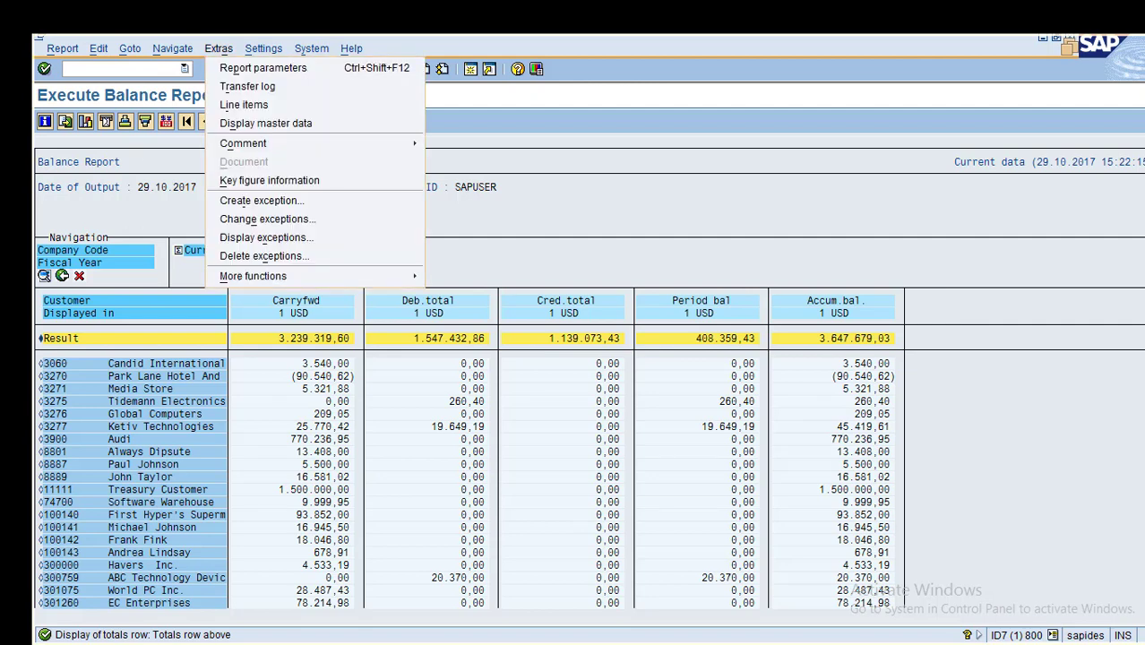
{"action": "mouse_move", "coordinate": [264, 49]}
{"action": "left_click", "coordinate": [287, 123]}
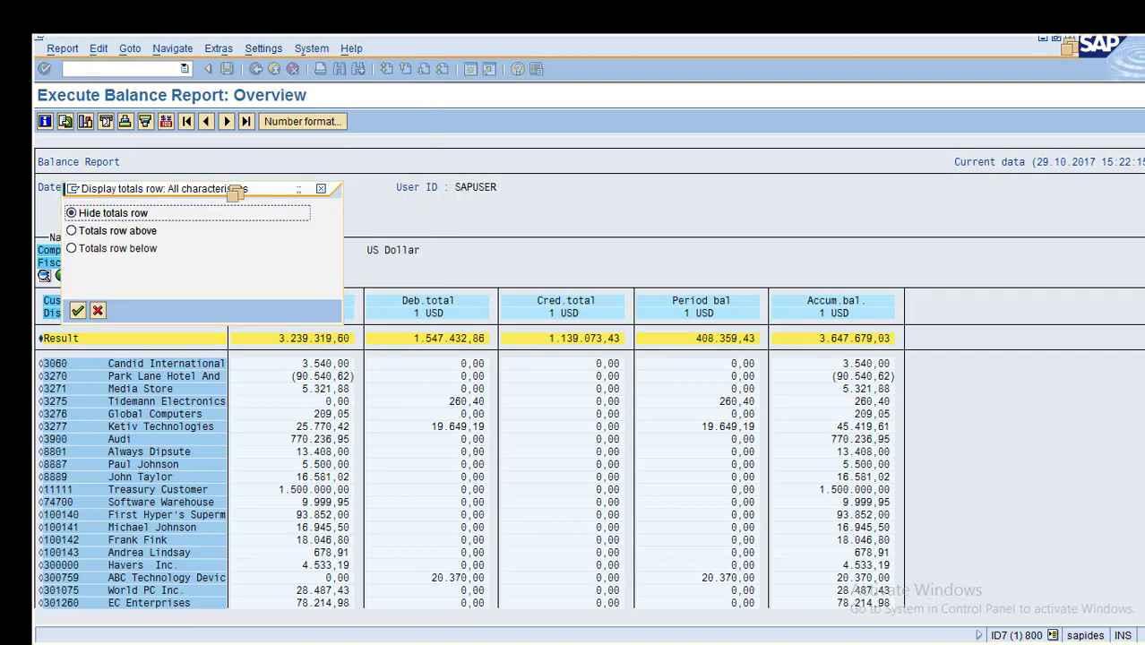
{"action": "left_click", "coordinate": [78, 310]}
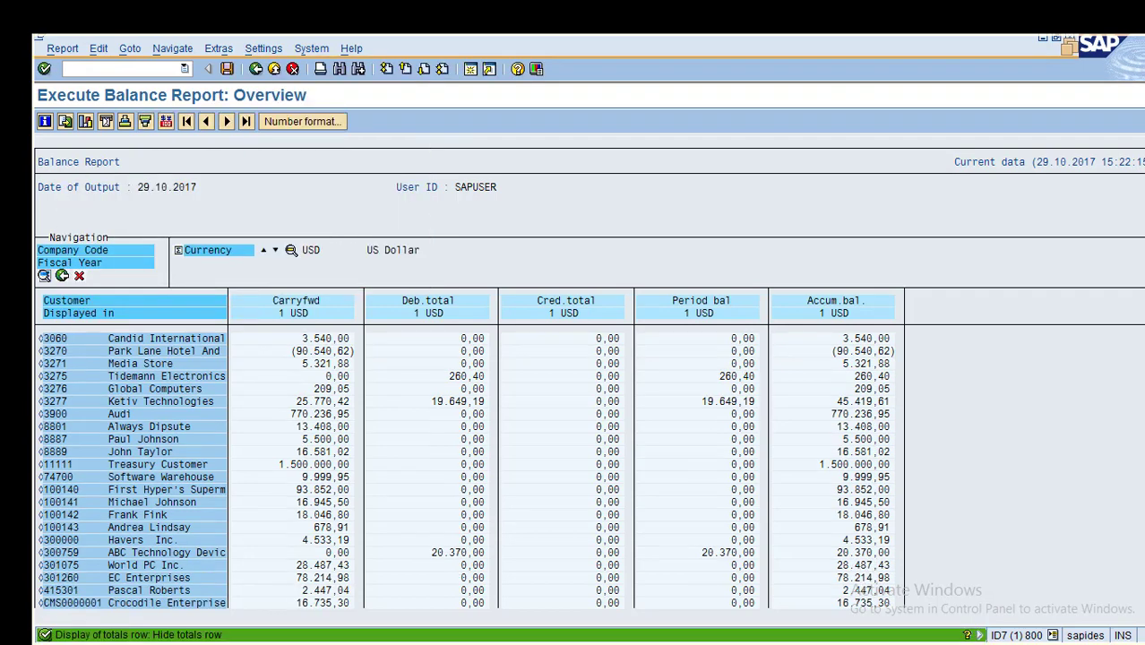
{"action": "key", "text": "Page_Down"}
{"action": "key", "text": "Page_Down"}
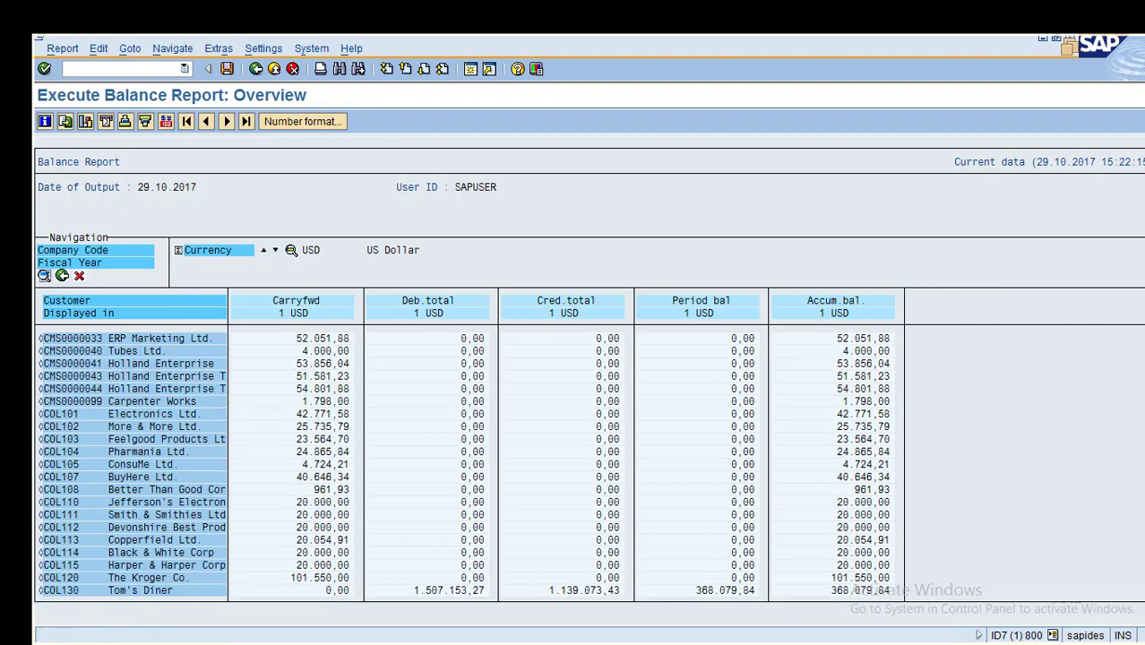
{"action": "key", "text": "Page_Up"}
{"action": "key", "text": "Page_Up"}
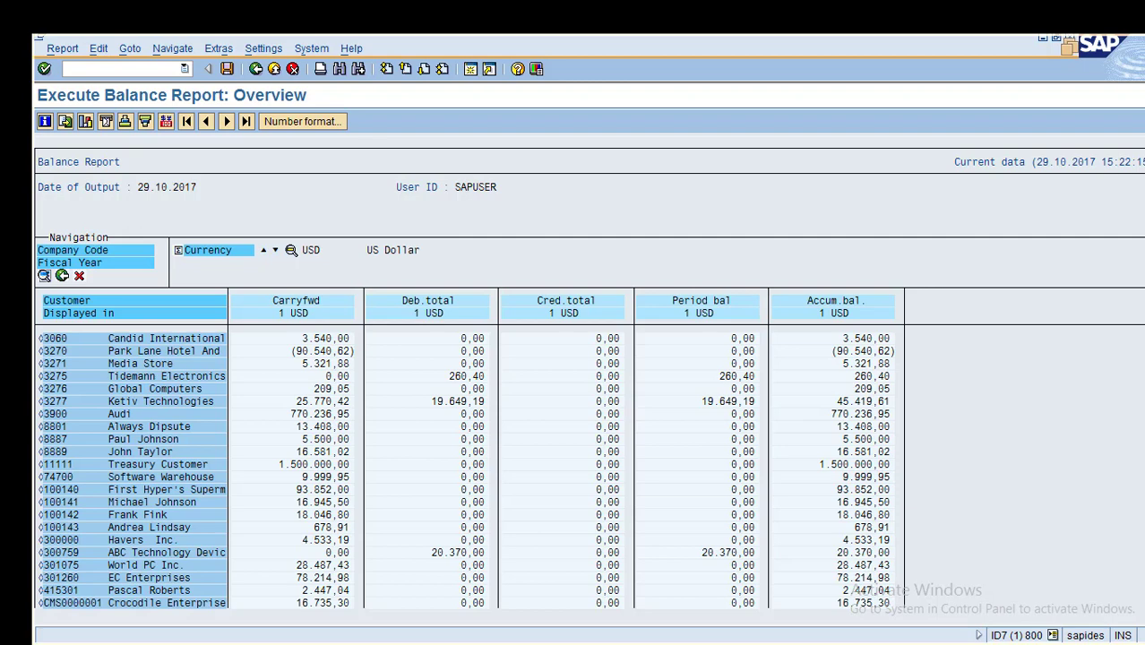
Undo the totals row setting of the report and check the end of the customer list.
{"action": "left_click", "coordinate": [263, 48]}
{"action": "key", "text": "Down"}
{"action": "key", "text": "Down"}
{"action": "key", "text": "Down"}
{"action": "key", "text": "Down"}
{"action": "key", "text": "Down"}
{"action": "key", "text": "Right"}
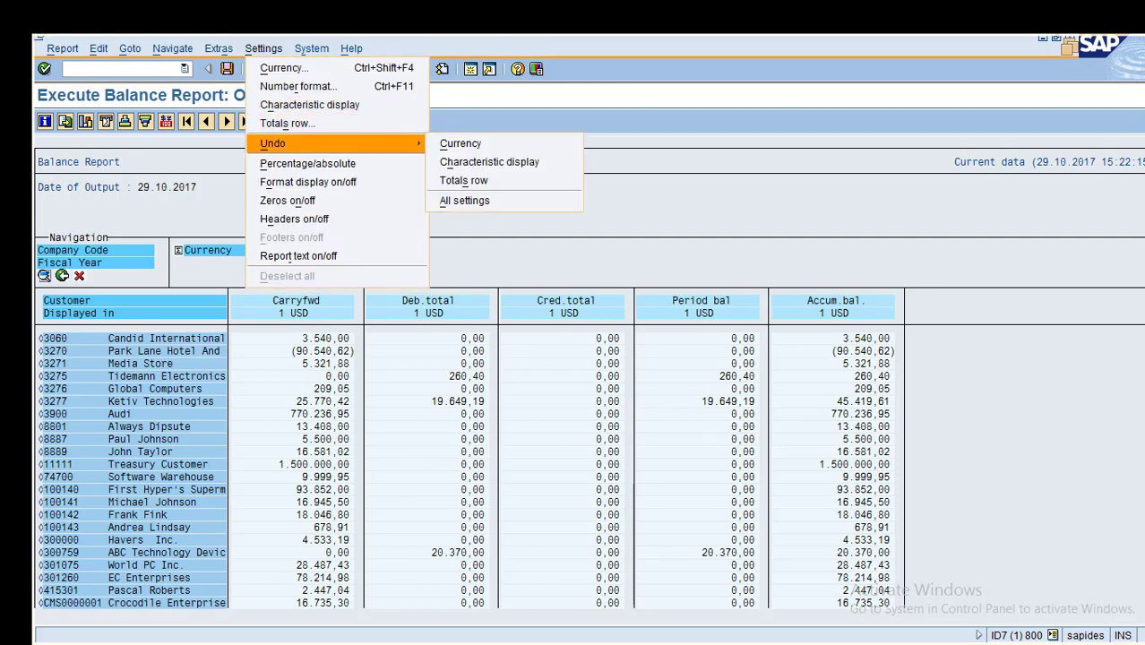
{"action": "key", "text": "Right"}
{"action": "key", "text": "Left"}
{"action": "key", "text": "Right"}
{"action": "key", "text": "Up"}
{"action": "key", "text": "Up"}
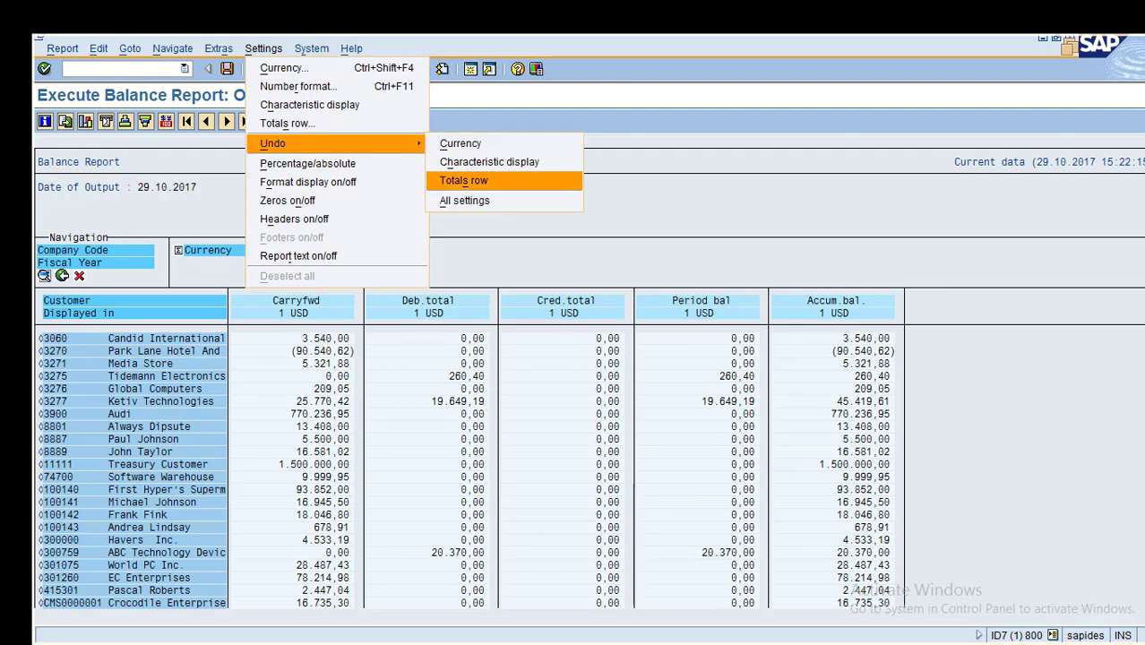
{"action": "key", "text": "Return"}
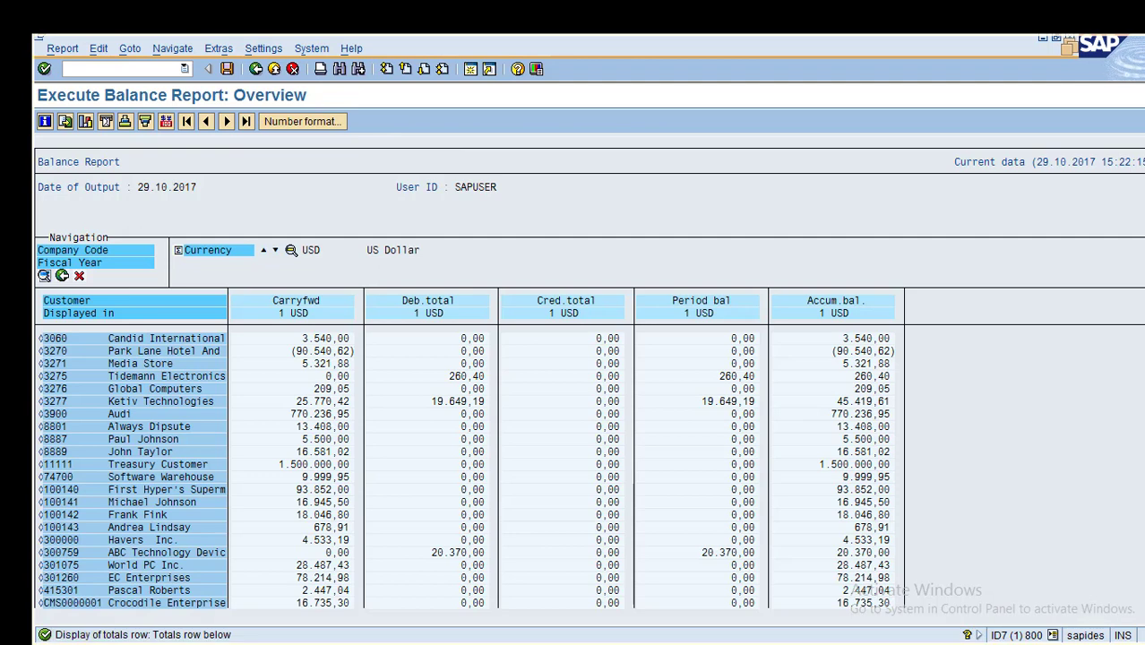
{"action": "key", "text": "Page_Down"}
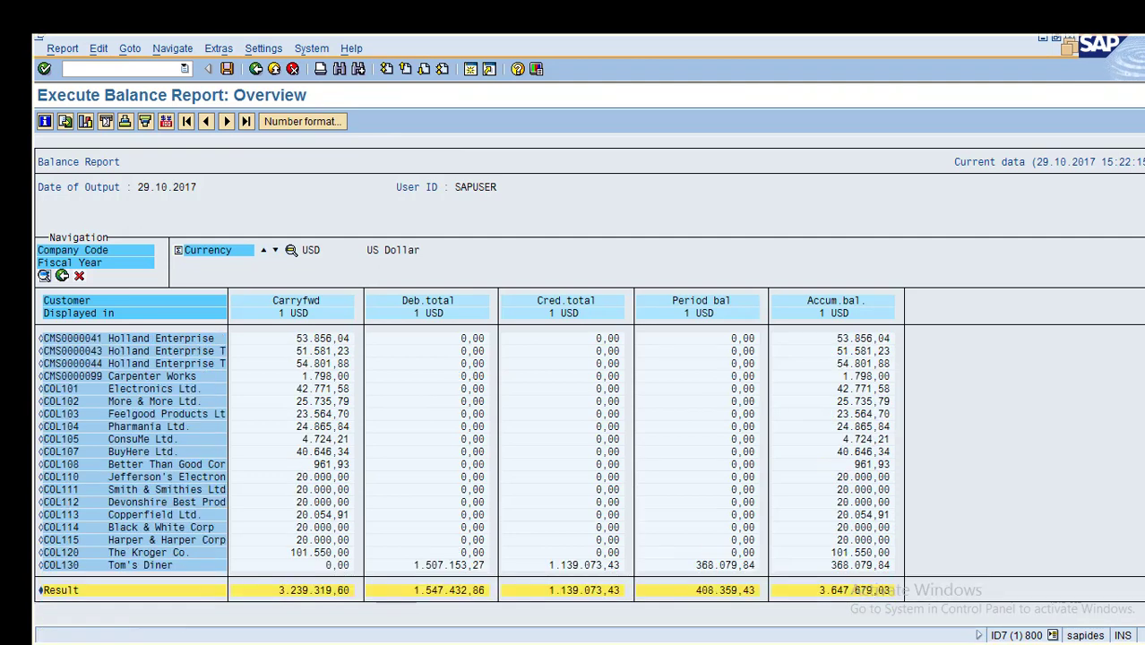
Undo all display settings of the balance report at once.
{"action": "left_click", "coordinate": [263, 48]}
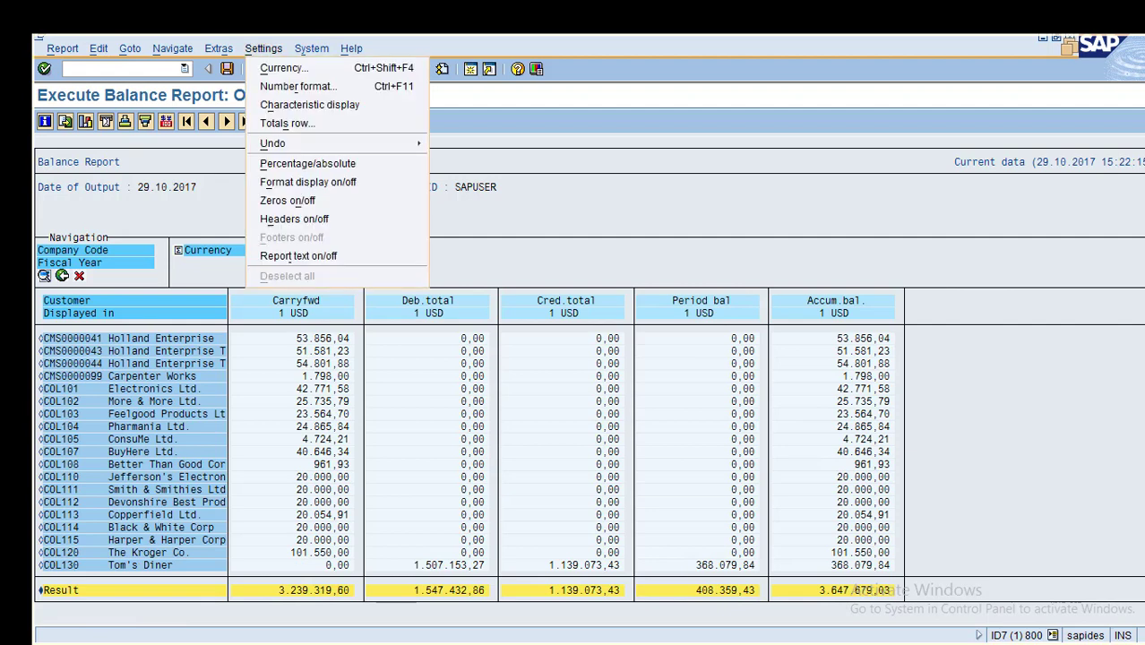
{"action": "mouse_move", "coordinate": [295, 143]}
{"action": "key", "text": "Down"}
{"action": "key", "text": "Down"}
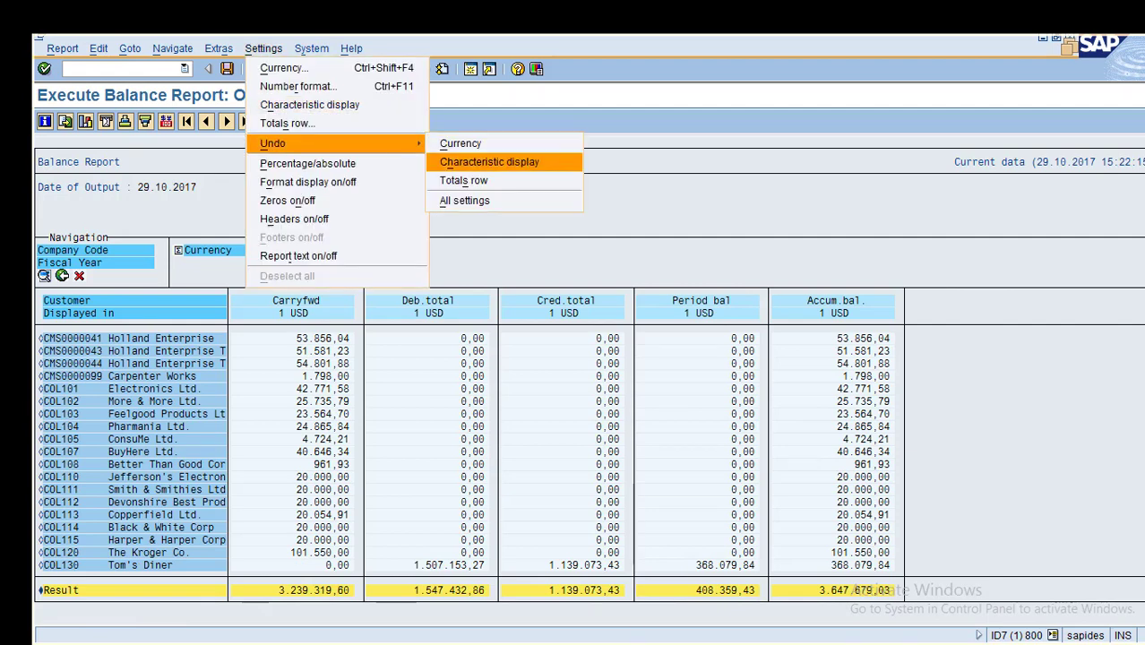
{"action": "key", "text": "Left"}
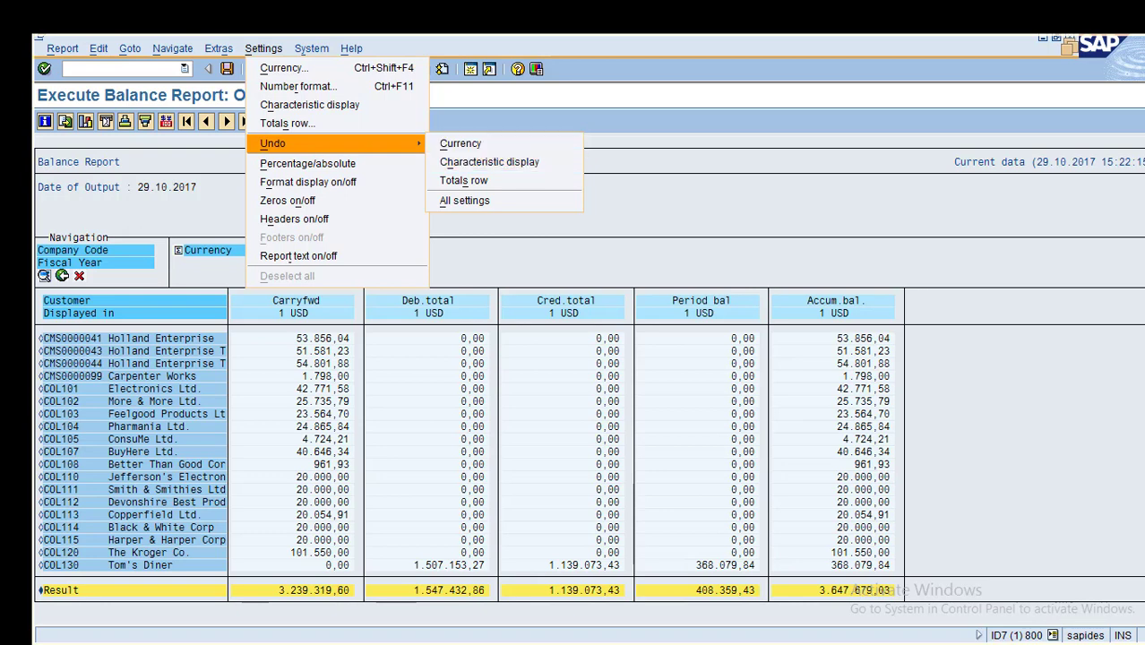
{"action": "key", "text": "Right"}
{"action": "key", "text": "Up"}
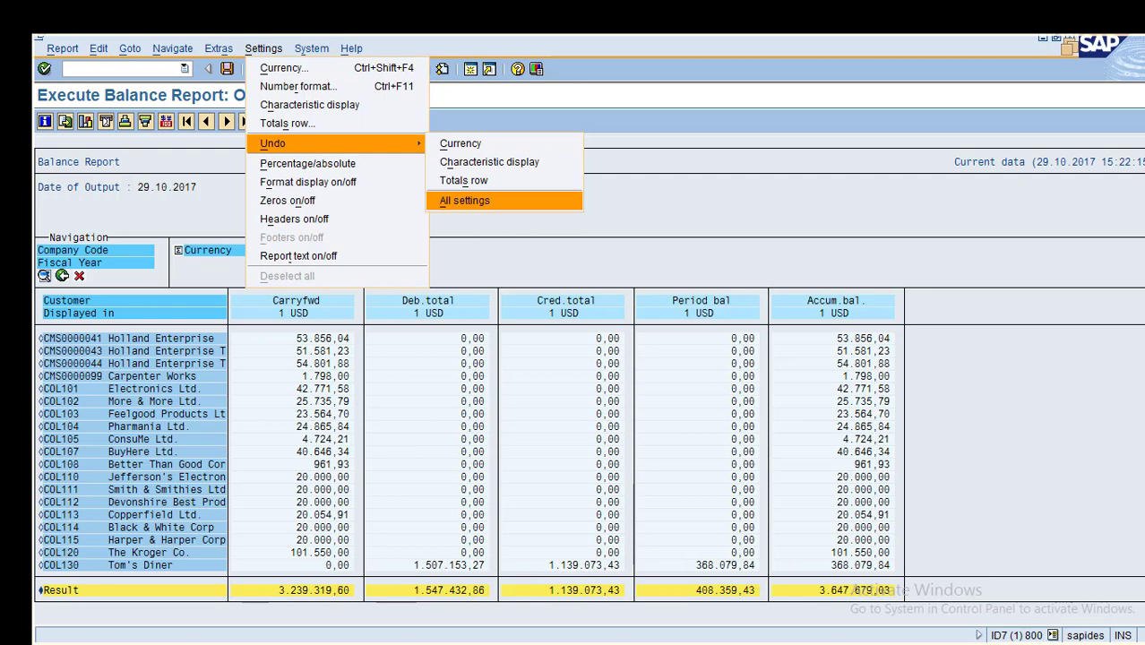
{"action": "key", "text": "Return"}
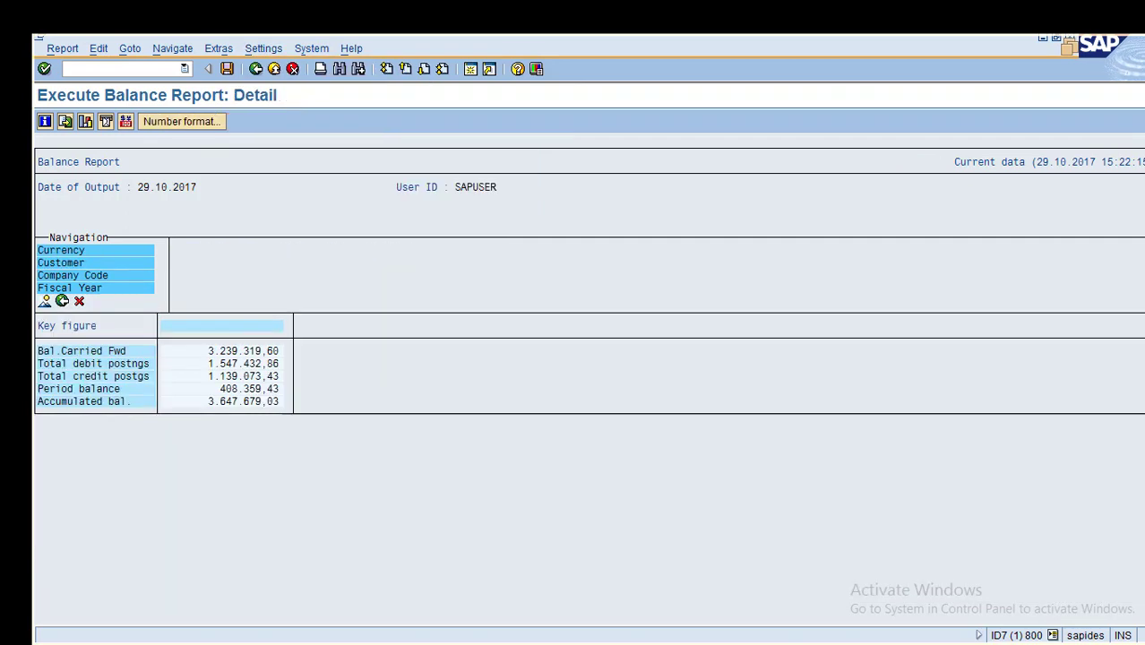
Drill down the balance report by Customer and display the customers as an overview list.
{"action": "left_click", "coordinate": [61, 263]}
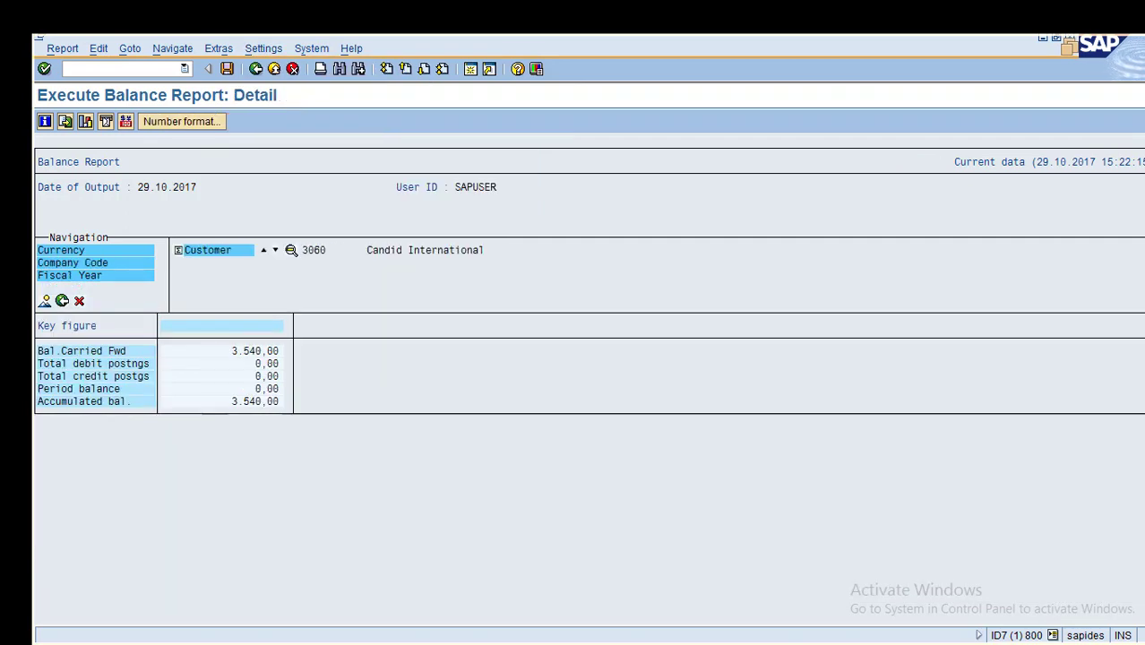
{"action": "left_click", "coordinate": [234, 250]}
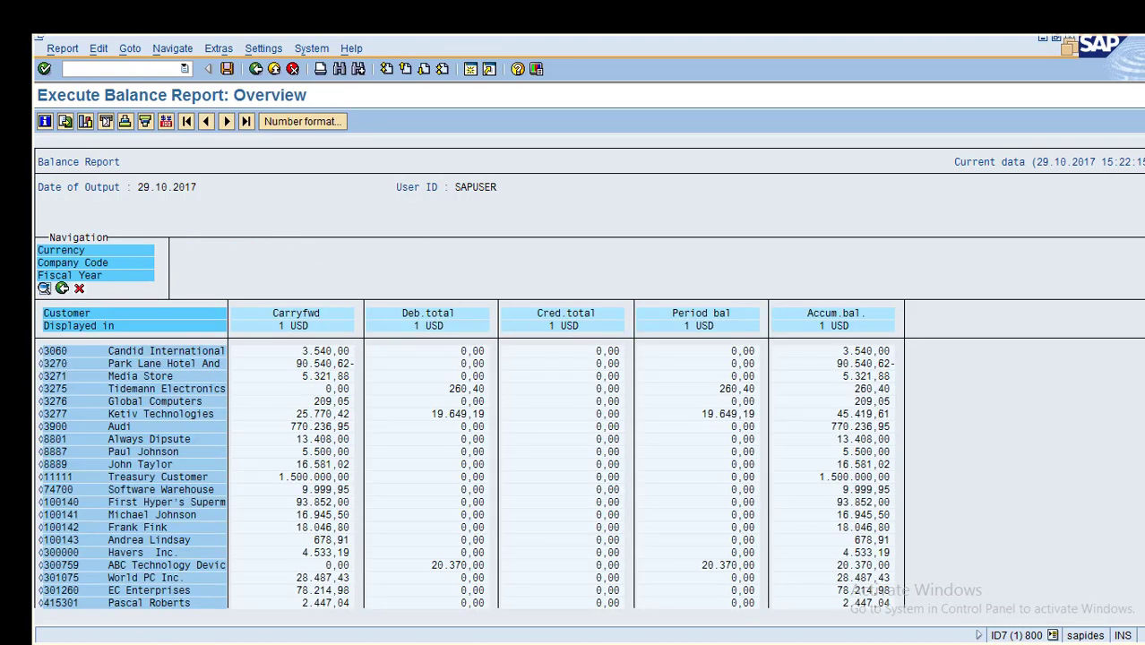
{"action": "left_click", "coordinate": [263, 49]}
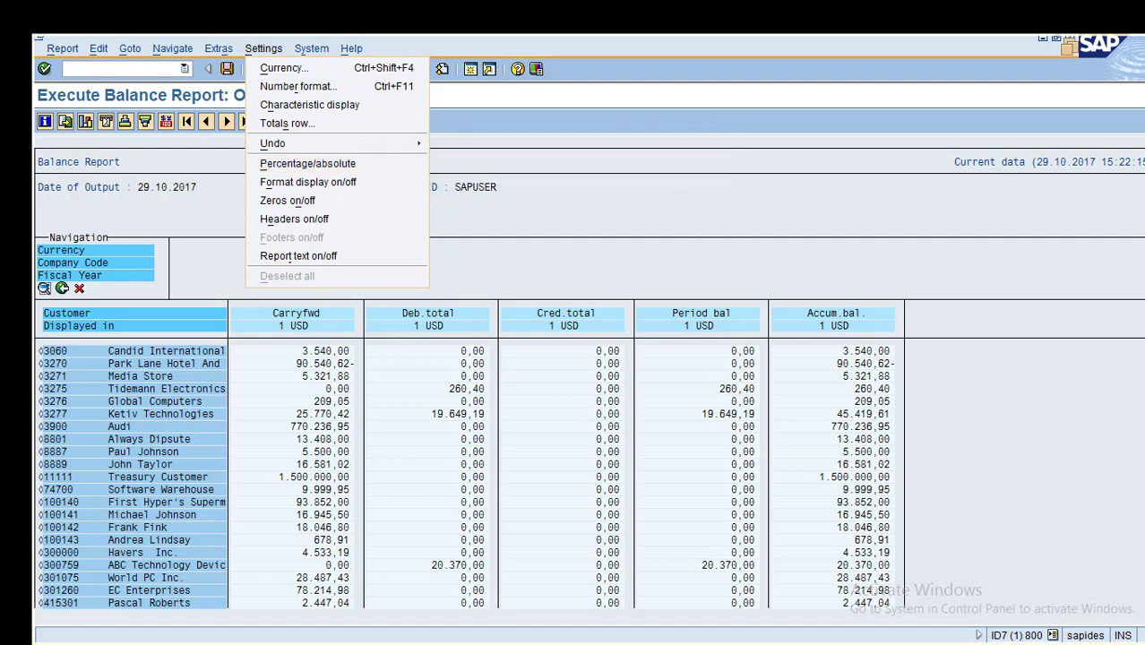
Switch to the Excel workbook, clear cells B2:G11 on Sheet2, and move the window clear of the report's Customer and Carryfwd columns.
{"action": "key", "text": "alt+Tab"}
{"action": "left_click", "coordinate": [278, 235]}
{"action": "left_click_drag", "start_coordinate": [277, 234], "coordinate": [609, 386]}
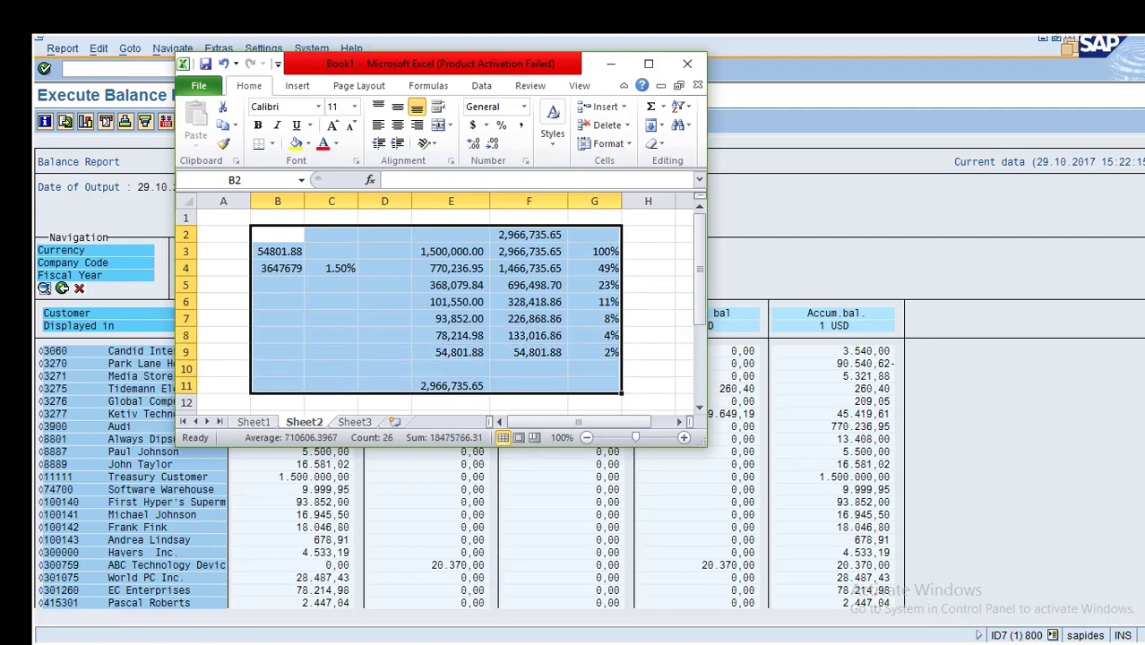
{"action": "key", "text": "Delete"}
{"action": "left_click", "coordinate": [451, 318]}
{"action": "left_click_drag", "start_coordinate": [372, 70], "coordinate": [688, 222]}
Enter Candid International's customer number in B2, the heading Cust in B1, and the amount 3540 in C1.
{"action": "left_click", "coordinate": [593, 387]}
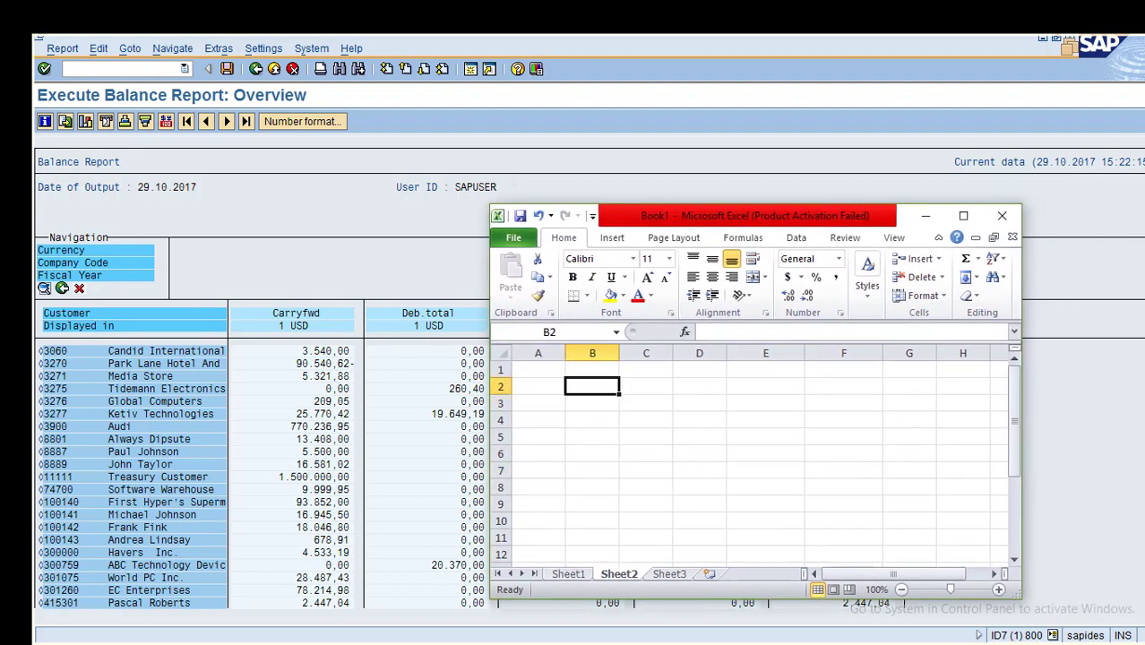
{"action": "type", "text": "3060"}
{"action": "key", "text": "Tab"}
{"action": "key", "text": "Up"}
{"action": "key", "text": "Left"}
{"action": "type", "text": "Cust"}
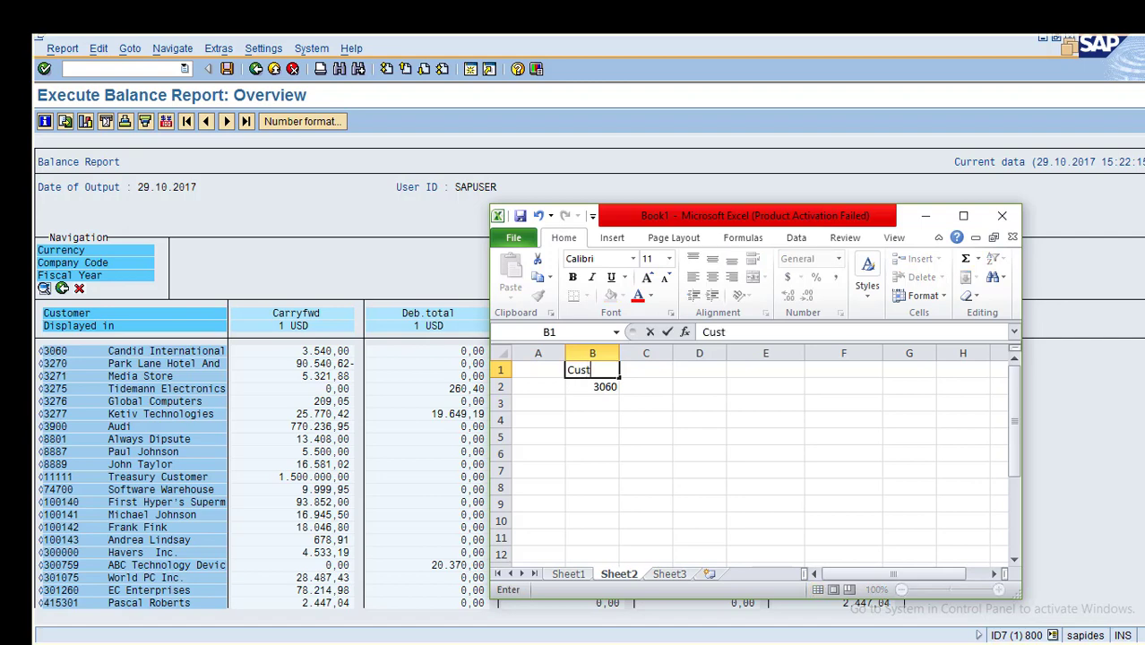
{"action": "key", "text": "Tab"}
{"action": "type", "text": "3540"}
{"action": "key", "text": "Return"}
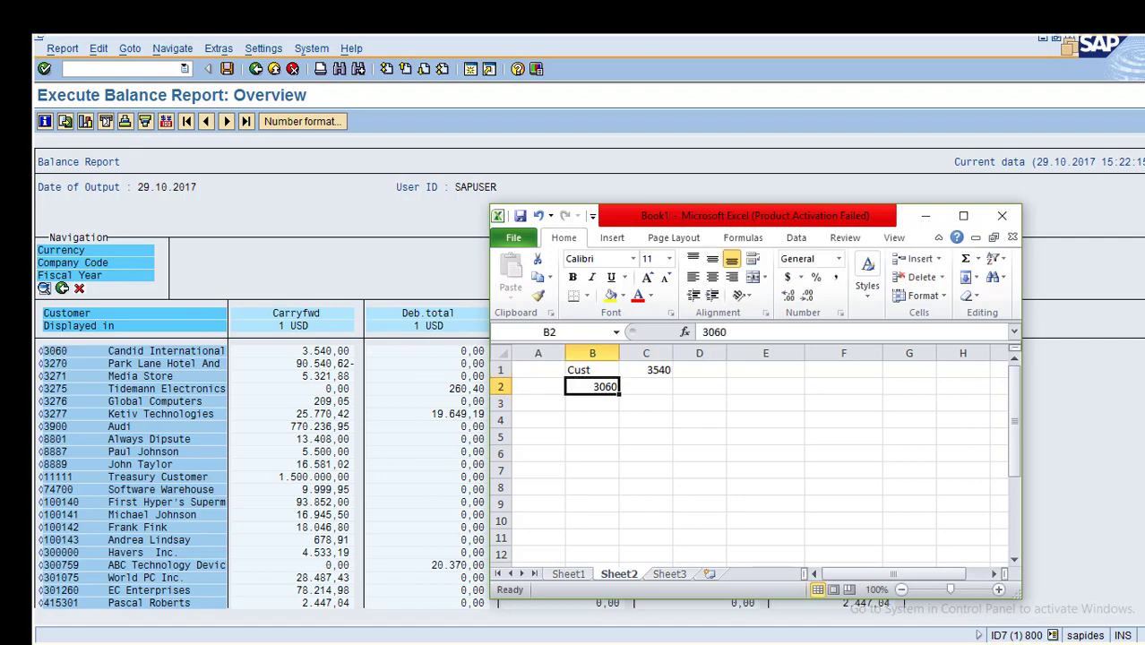
Apply the comma number style to column C and enter the amount -90540.62 in C2.
{"action": "left_click", "coordinate": [646, 353]}
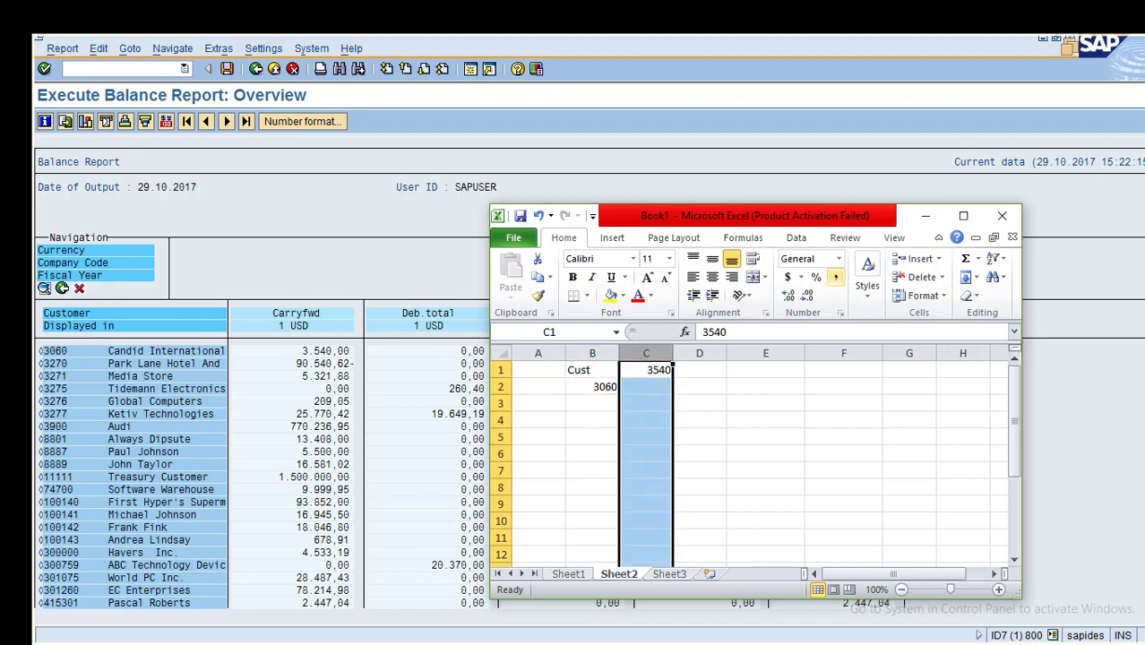
{"action": "left_click", "coordinate": [836, 277]}
{"action": "left_click", "coordinate": [648, 386]}
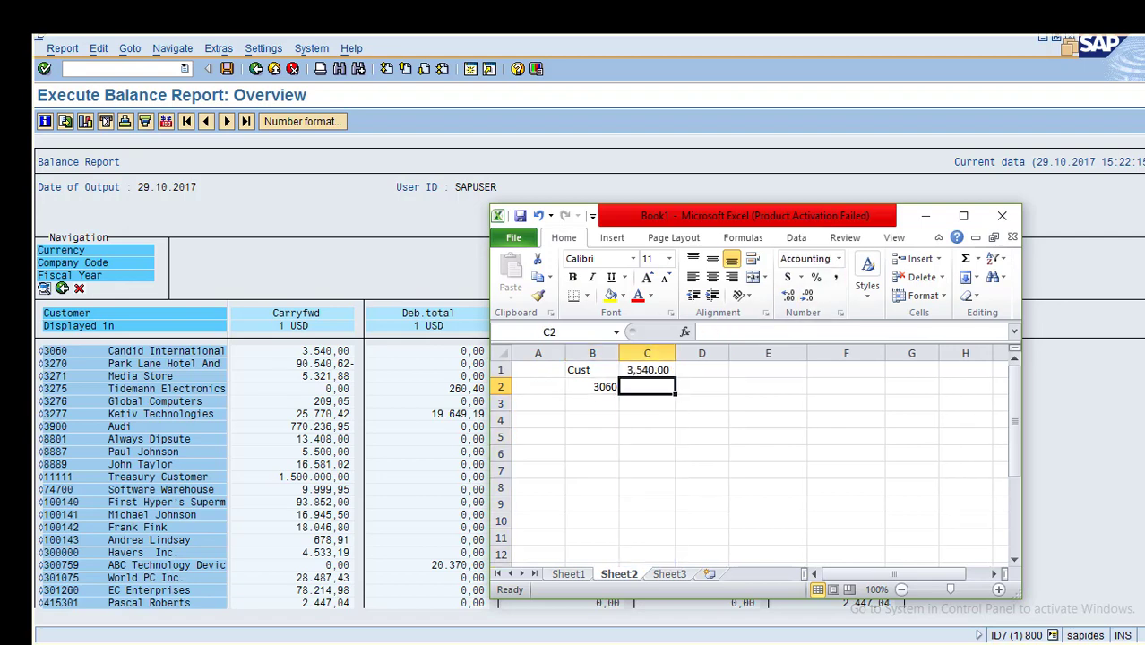
{"action": "type", "text": "90"}
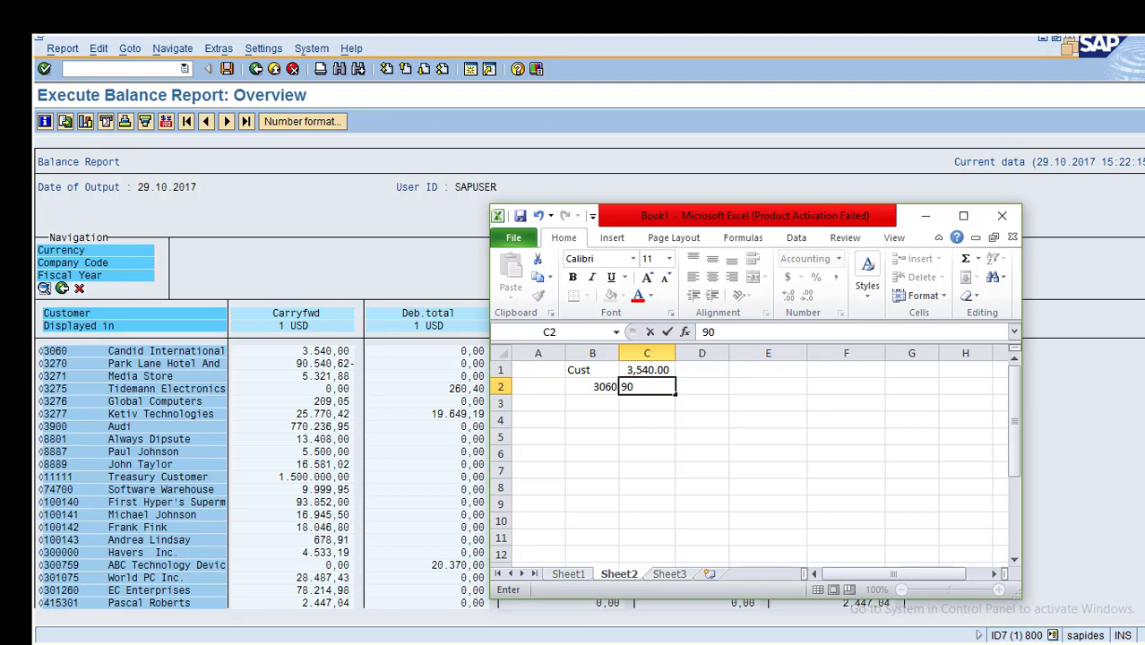
{"action": "type", "text": ",540.62"}
{"action": "key", "text": "Left"}
{"action": "key", "text": "Right"}
{"action": "key", "text": "F2"}
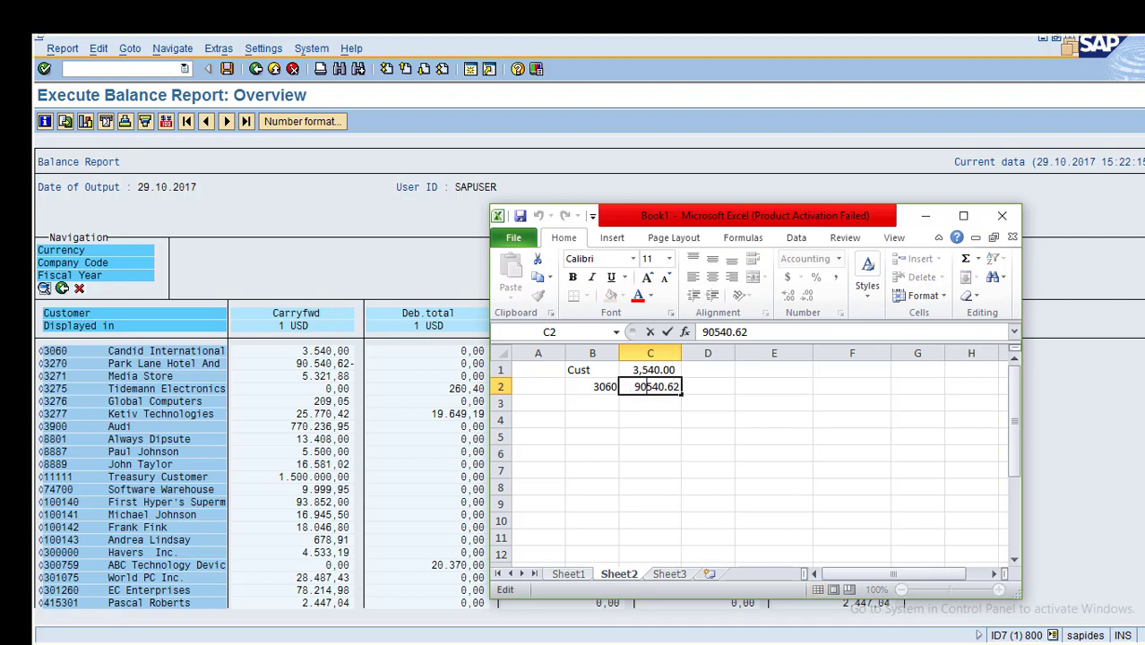
{"action": "type", "text": "-"}
{"action": "key", "text": "Return"}
Move the two amounts down one row to C2:C3 and enter the heading Amount in C1.
{"action": "left_click_drag", "start_coordinate": [652, 369], "coordinate": [686, 395]}
{"action": "left_click", "coordinate": [652, 370]}
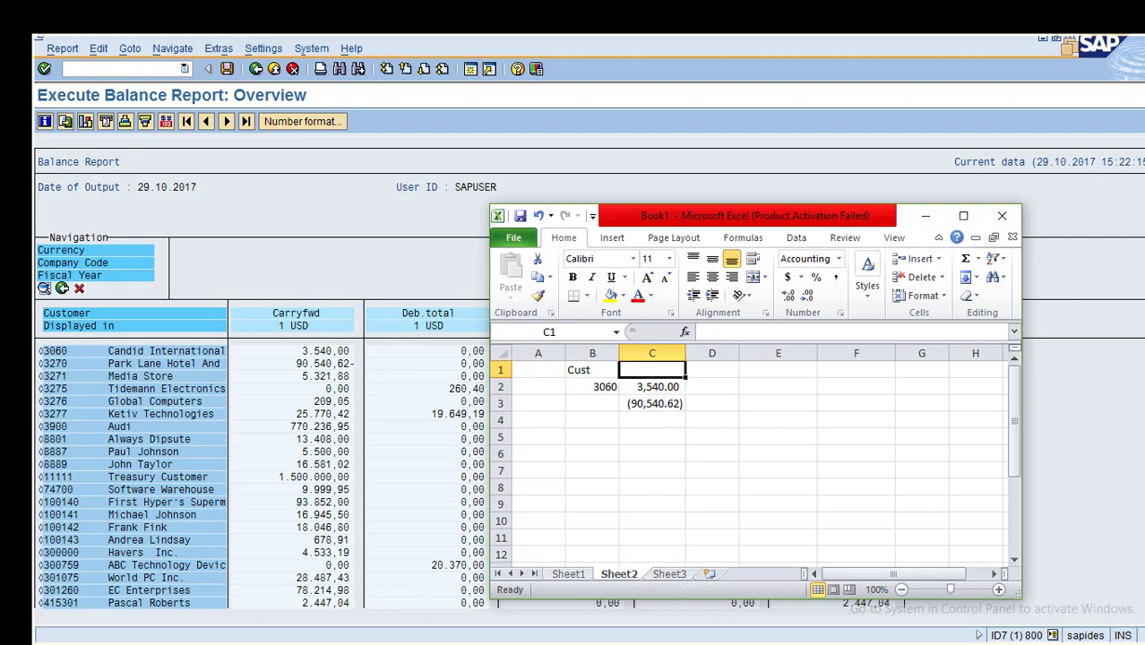
{"action": "type", "text": "Amount"}
{"action": "key", "text": "Return"}
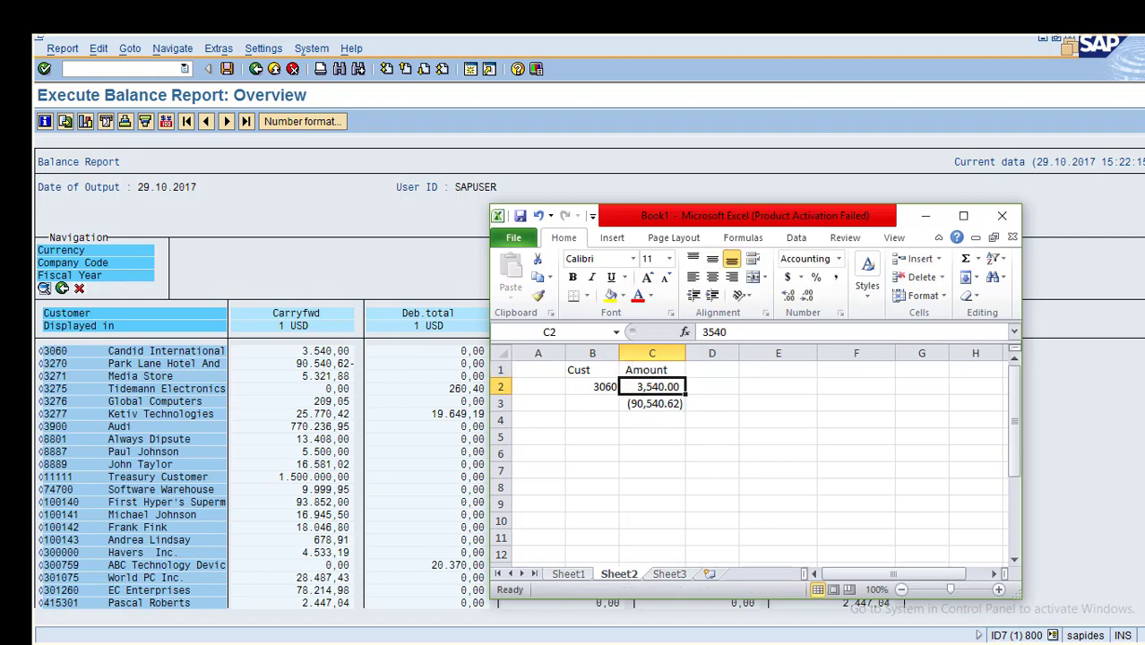
Enter the second customer's number in B3, beside the negative amount.
{"action": "left_click", "coordinate": [592, 403]}
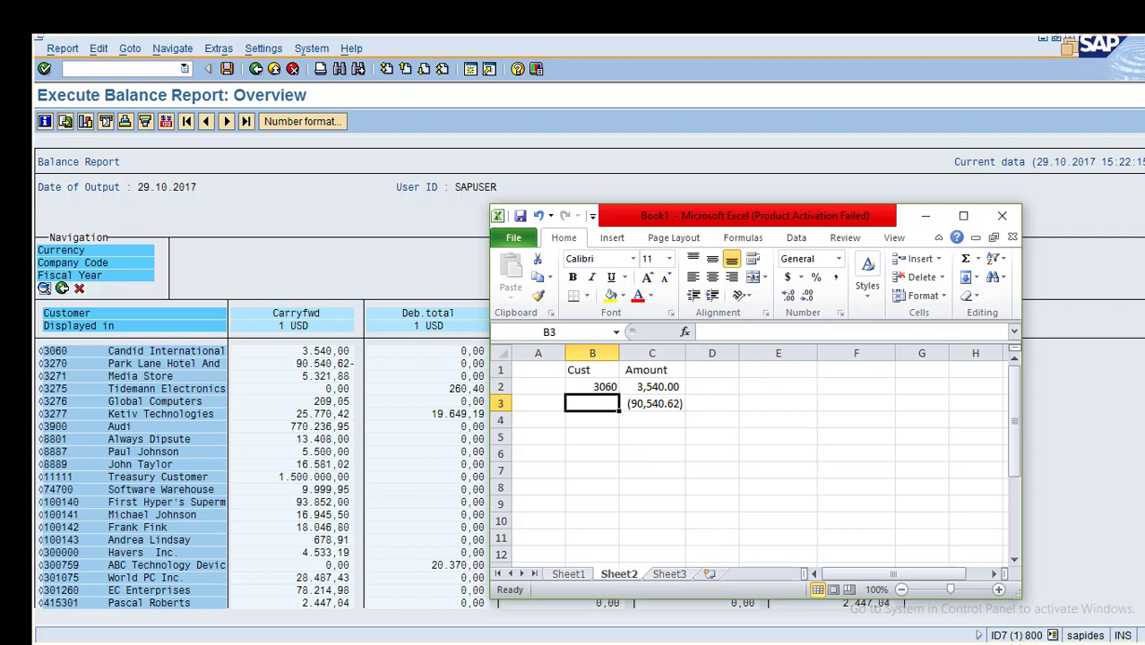
{"action": "type", "text": "3270"}
{"action": "key", "text": "Return"}
Bold the Cust and Amount headings, centre them and the customer numbers in column B, and switch back to the SAP balance report.
{"action": "left_click_drag", "start_coordinate": [591, 387], "coordinate": [651, 369]}
{"action": "left_click", "coordinate": [713, 277]}
{"action": "left_click", "coordinate": [573, 277]}
{"action": "left_click", "coordinate": [713, 277]}
{"action": "left_click", "coordinate": [712, 453]}
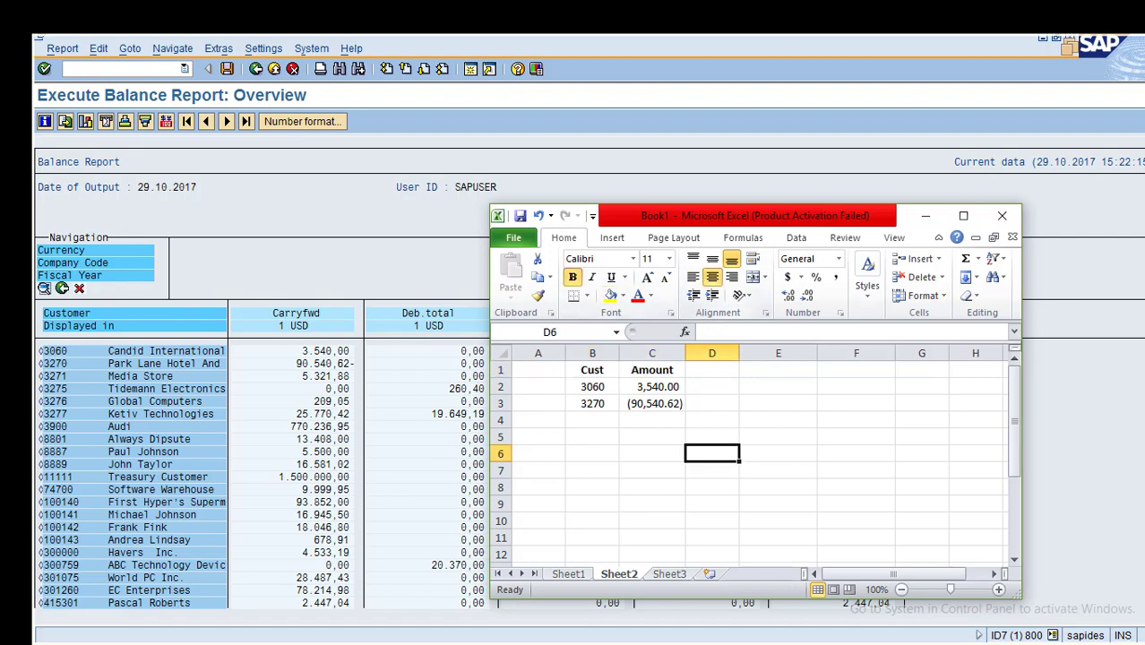
{"action": "left_click", "coordinate": [653, 436]}
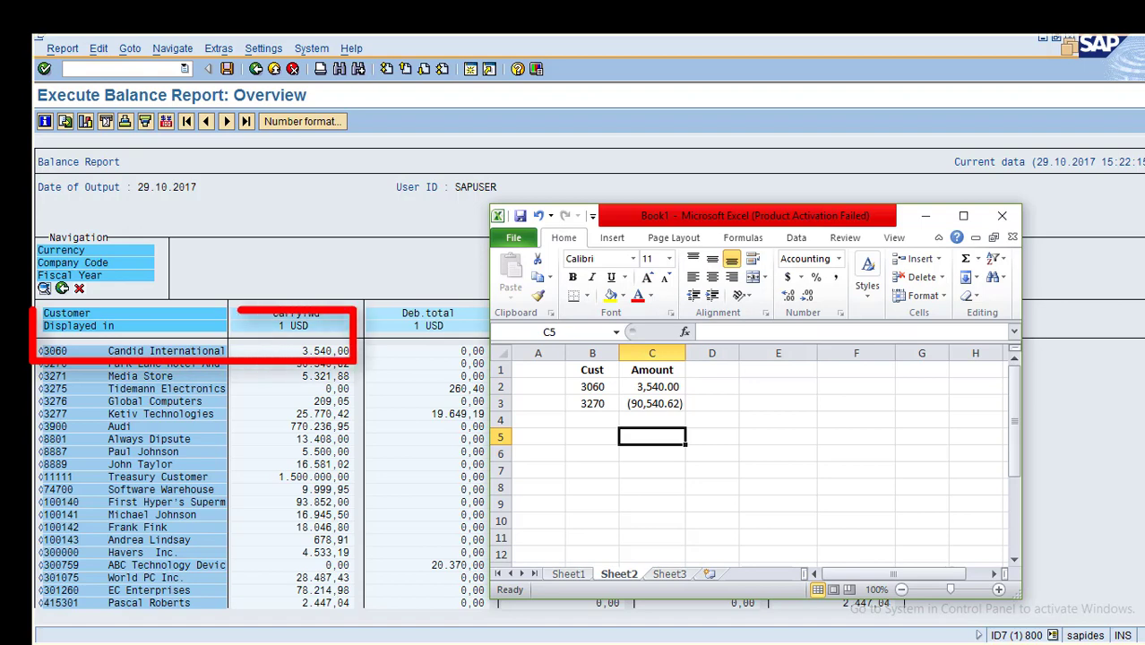
{"action": "key", "text": "alt+Tab"}
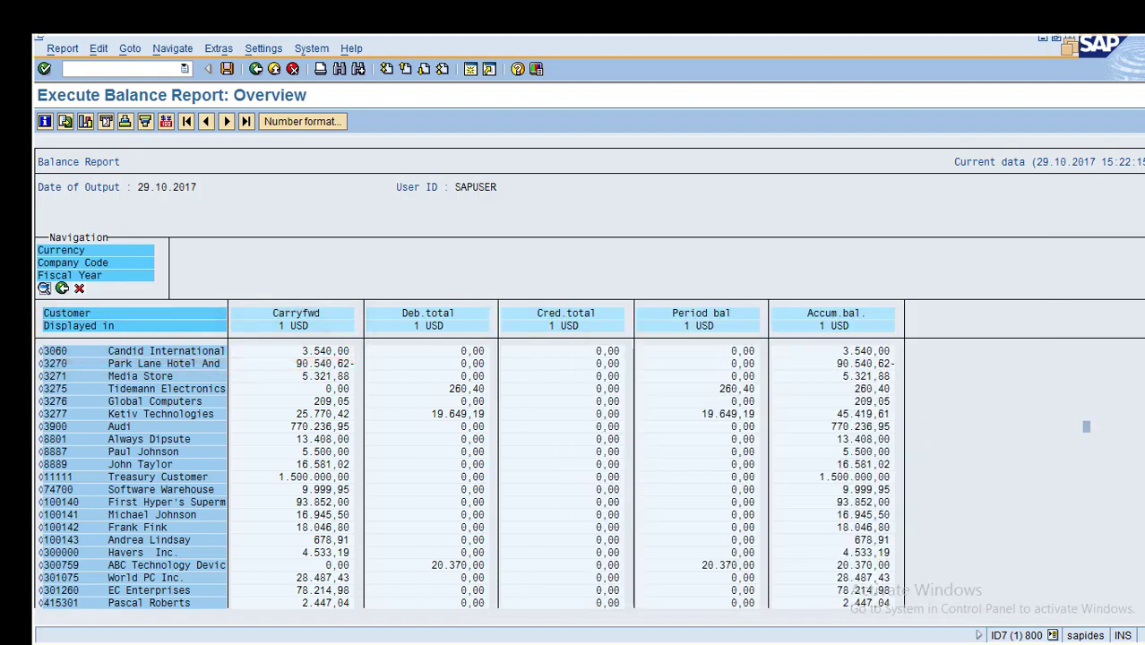
Look up the report's Carryfwd result and enter its total, 3239319.60, in cell C7 of the Excel sheet.
{"action": "key", "text": "Page_Down"}
{"action": "scroll", "coordinate": [470, 457], "scroll_direction": "down", "scroll_amount": 4}
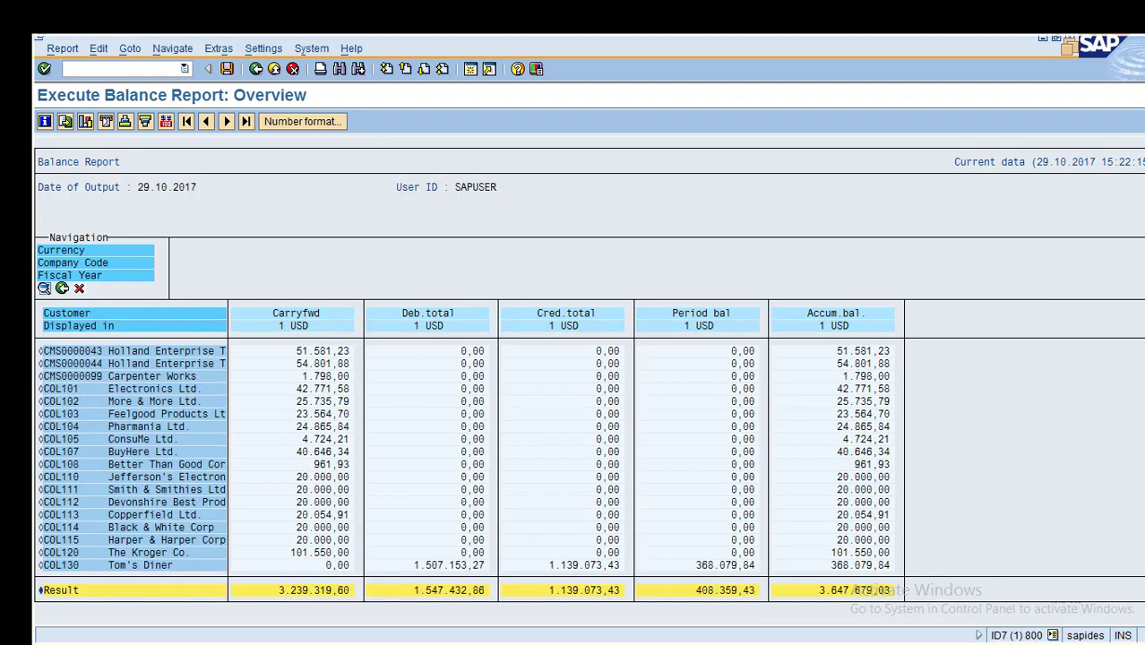
{"action": "key", "text": "alt+Tab"}
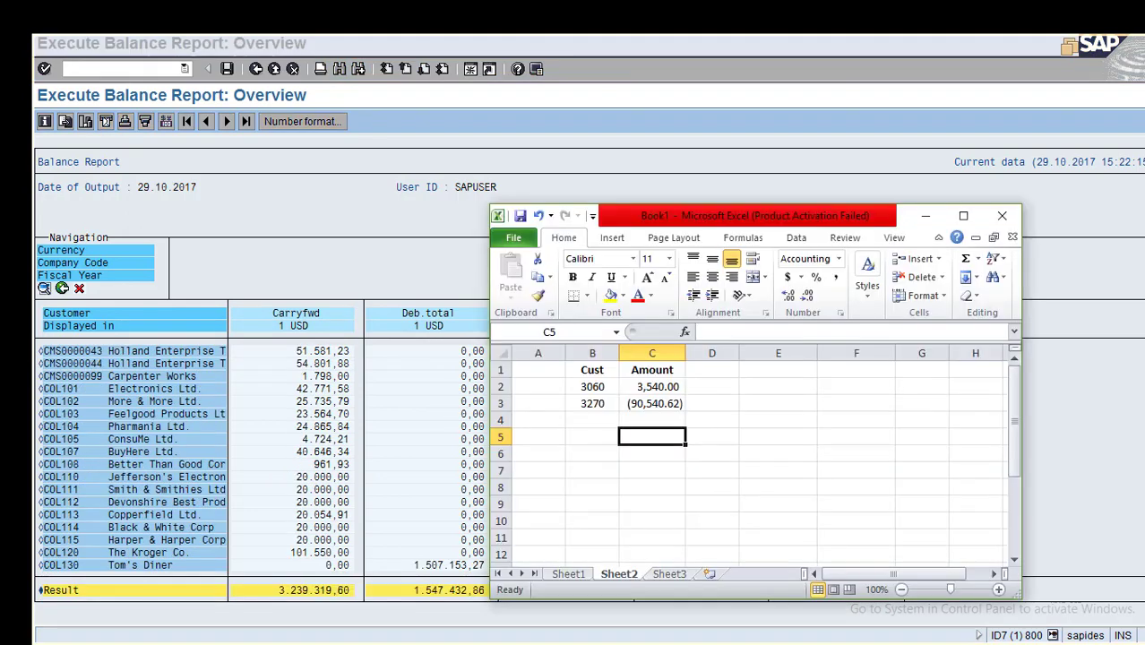
{"action": "left_click", "coordinate": [652, 471]}
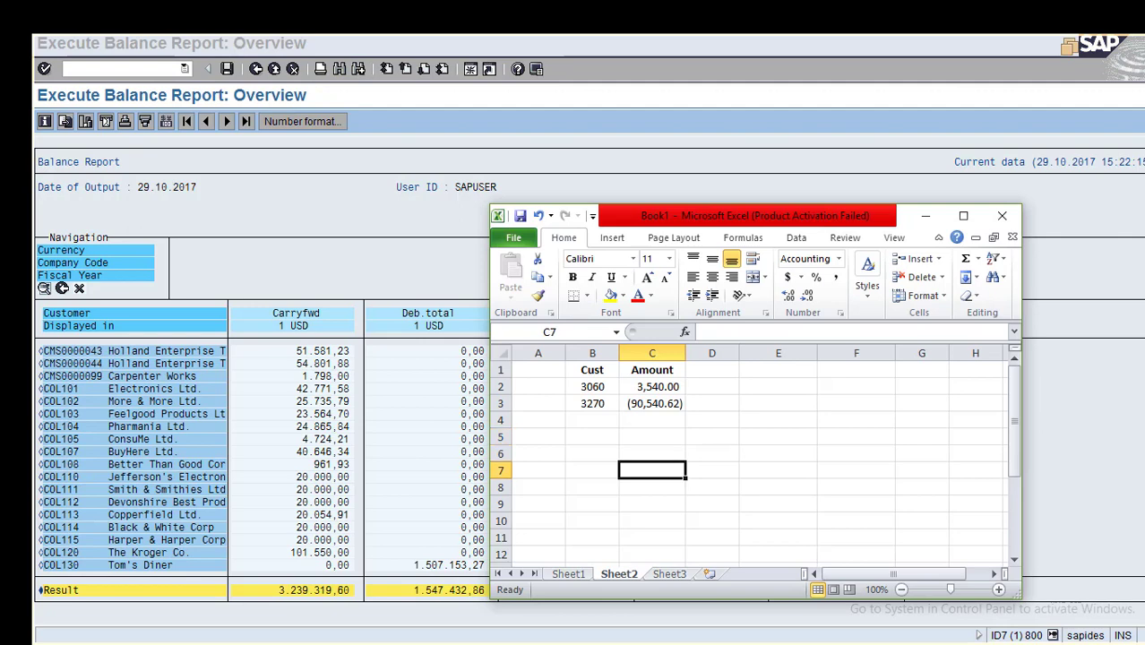
{"action": "type", "text": "3,2"}
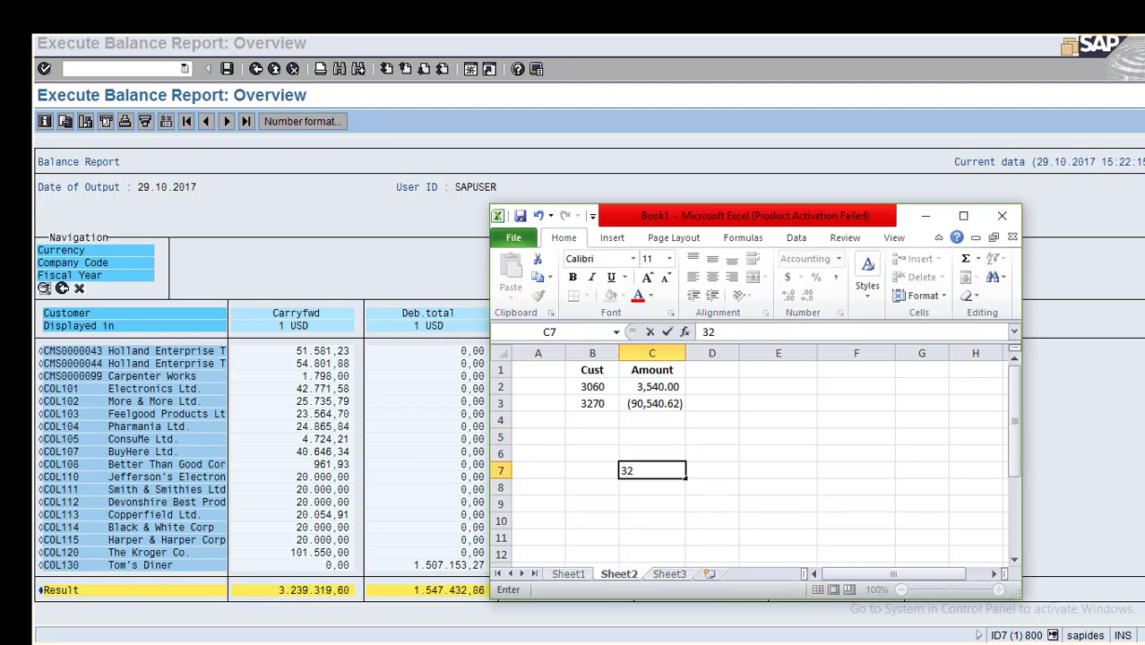
{"action": "type", "text": "39,319.60"}
{"action": "key", "text": "Return"}
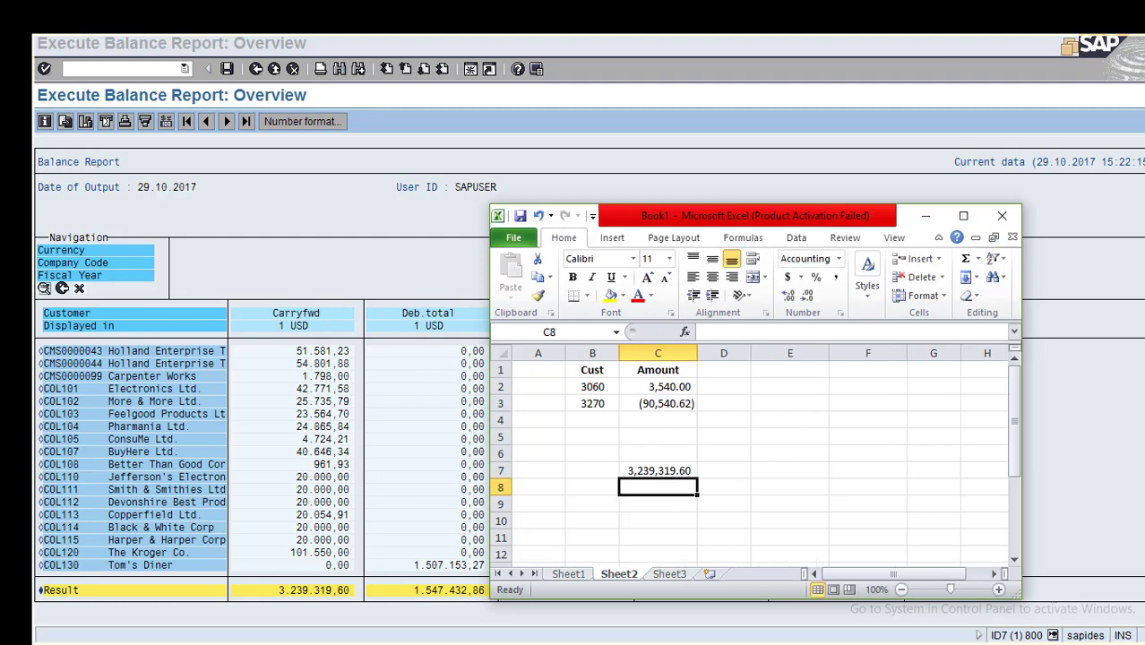
{"action": "key", "text": "Up"}
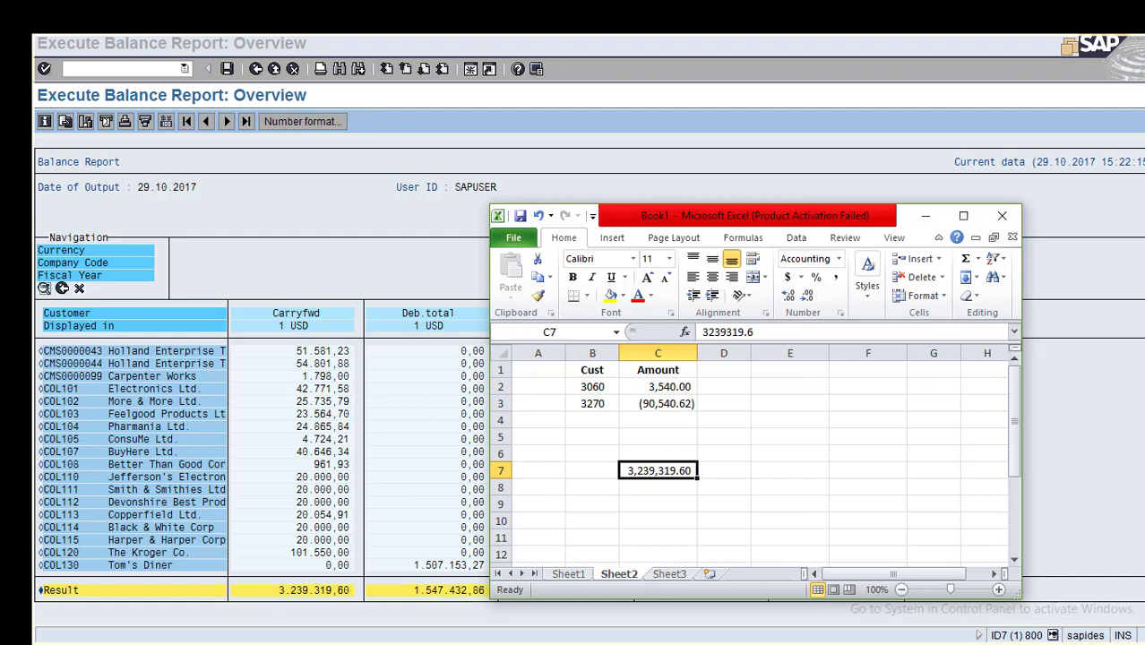
Return to the beginning of the SAP balance report and switch its figures from absolute amounts to percentages.
{"action": "left_click", "coordinate": [398, 263]}
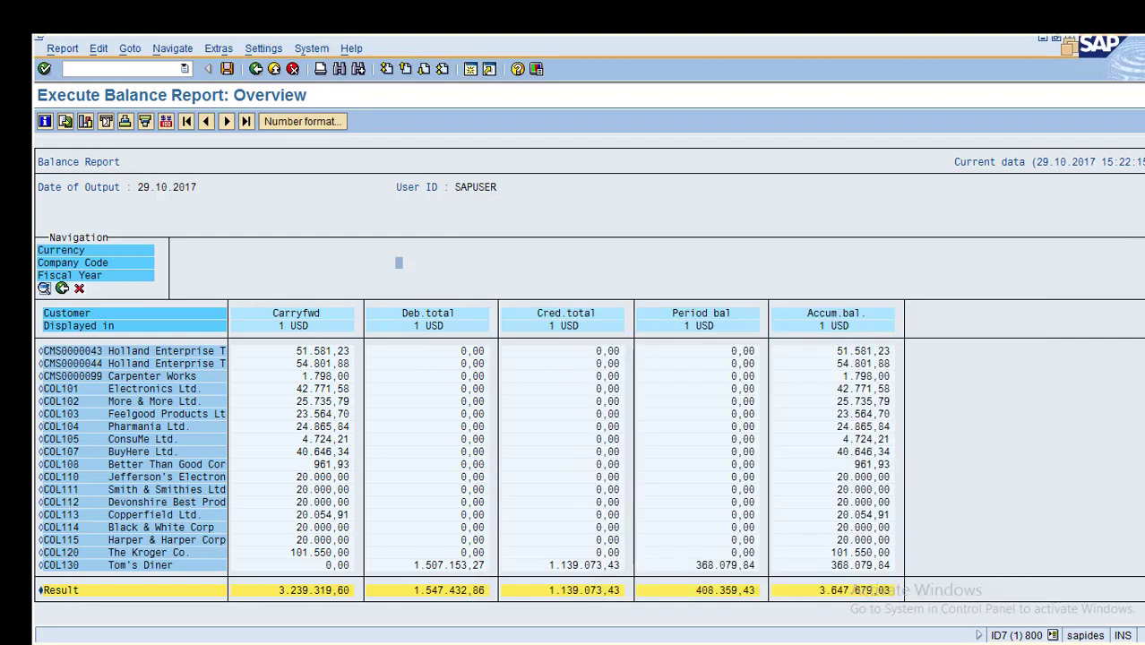
{"action": "scroll", "coordinate": [398, 262], "scroll_direction": "up", "scroll_amount": 10}
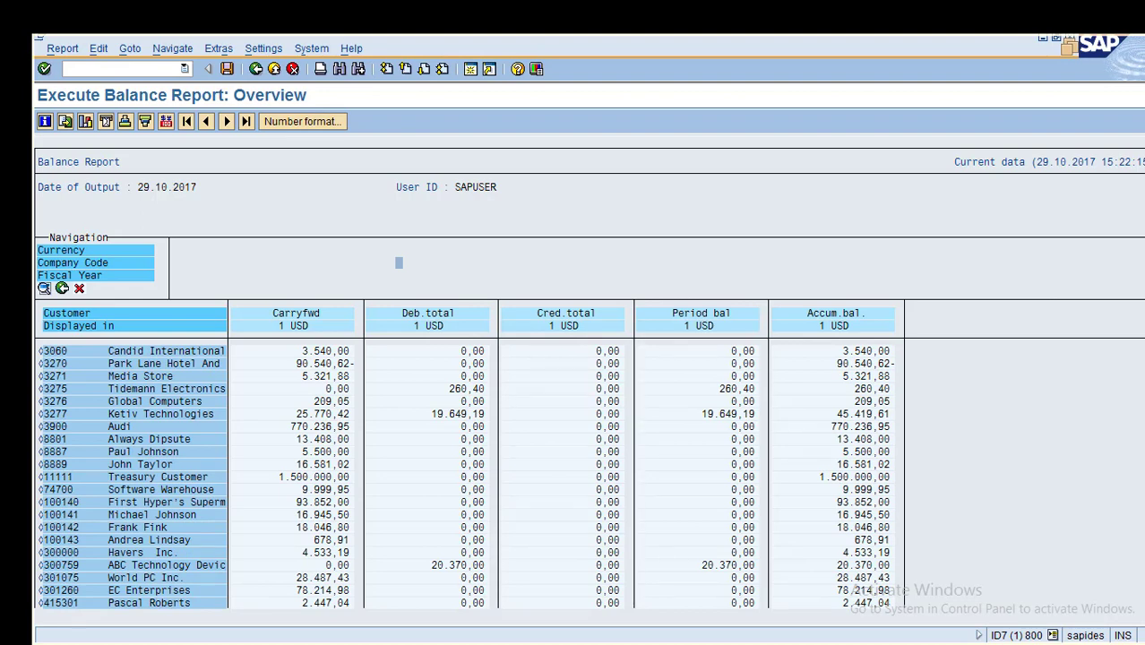
{"action": "left_click", "coordinate": [508, 587]}
{"action": "left_click", "coordinate": [304, 200]}
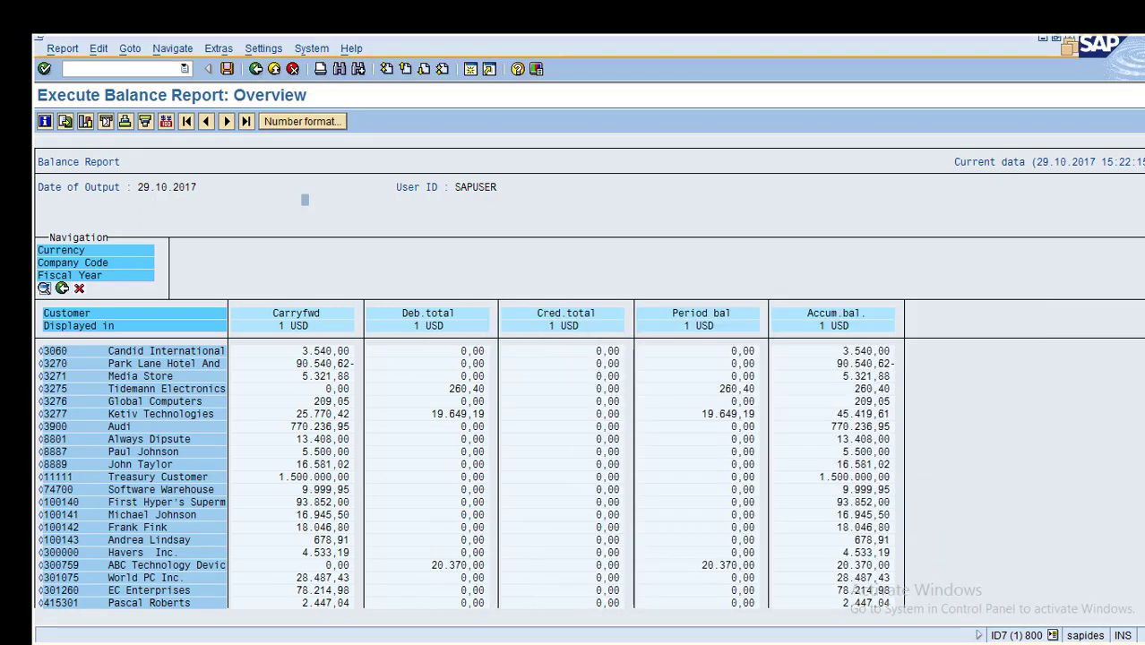
{"action": "left_click", "coordinate": [263, 49]}
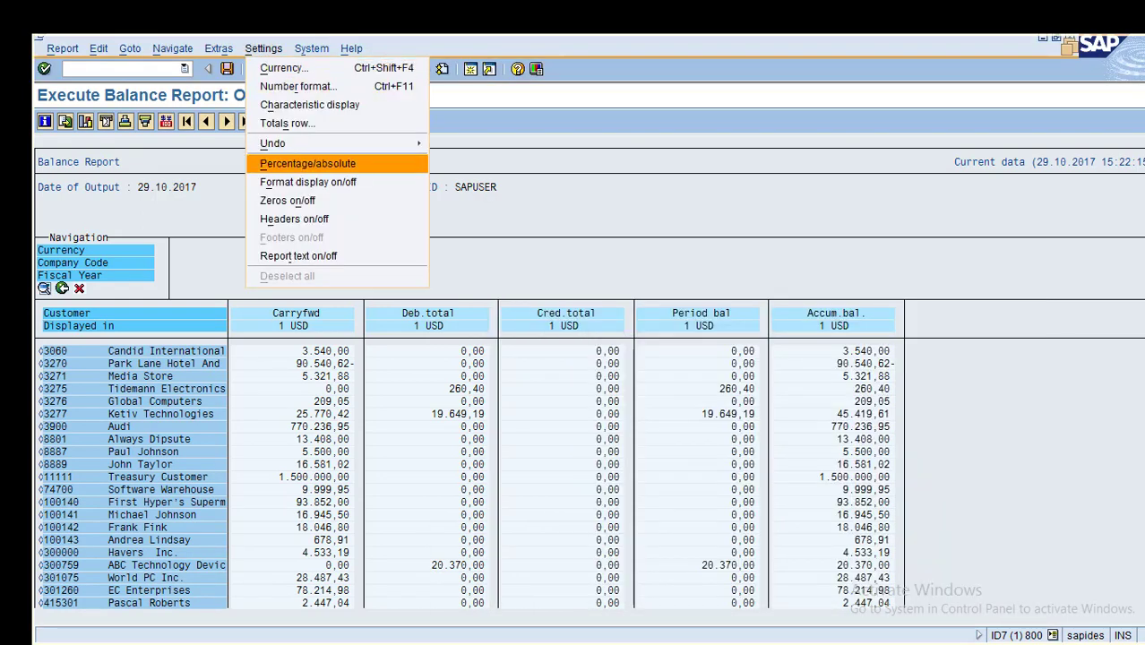
{"action": "key", "text": "Return"}
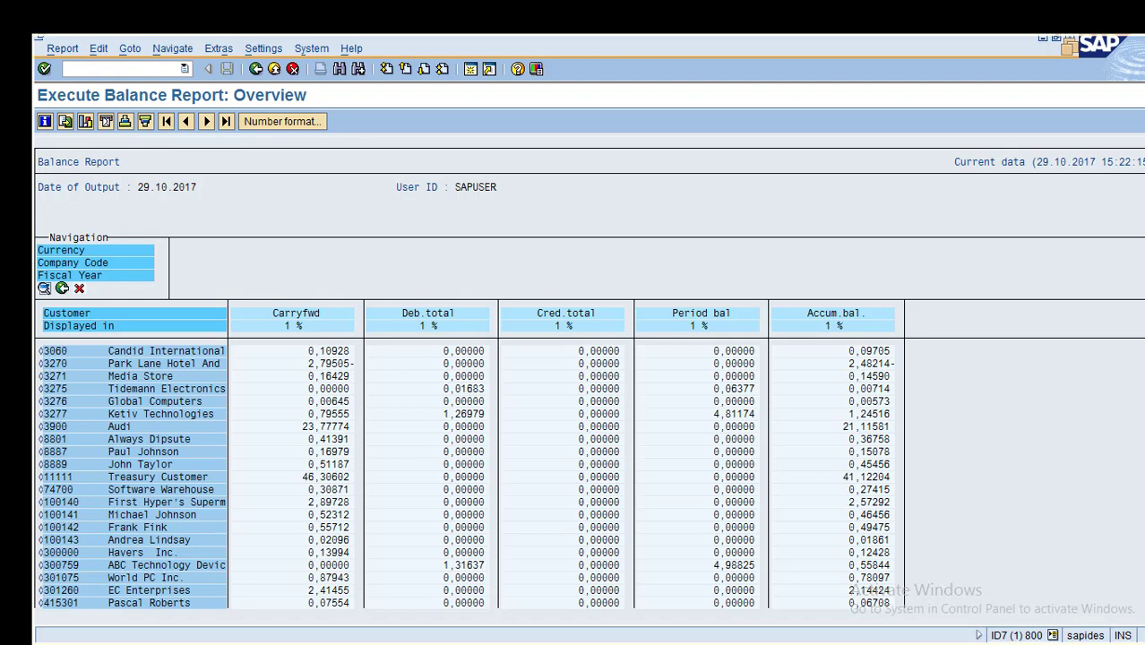
Switch to Excel and calculate the first customer's share of the total in D2 with the formula =C2/$C$7.
{"action": "key", "text": "alt+Tab"}
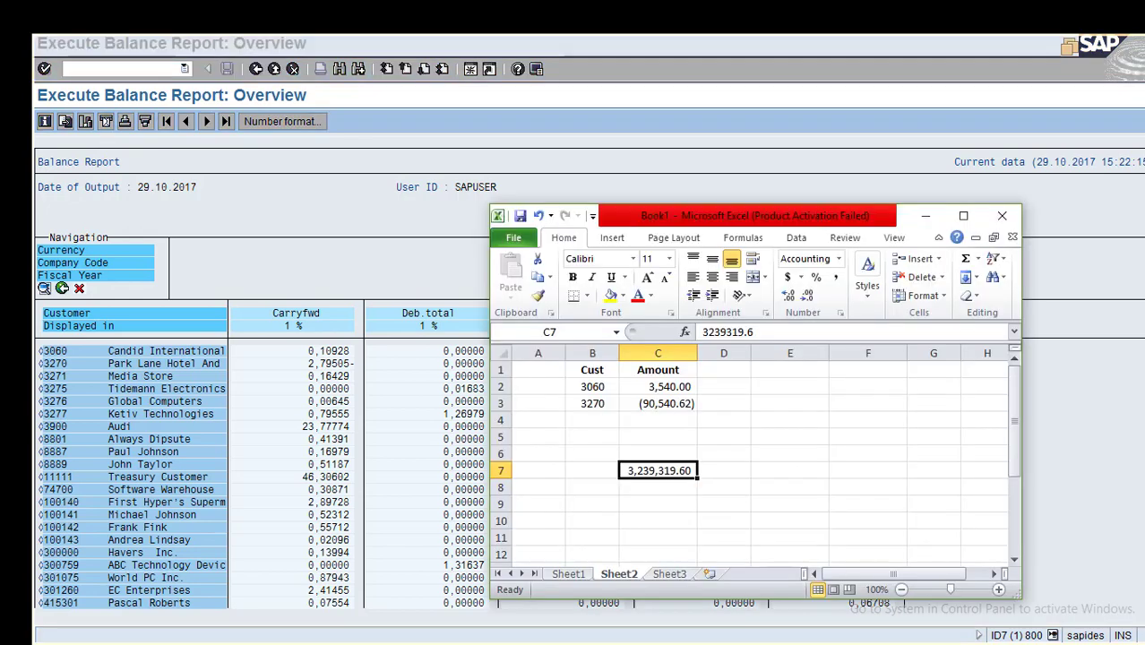
{"action": "left_click", "coordinate": [724, 386]}
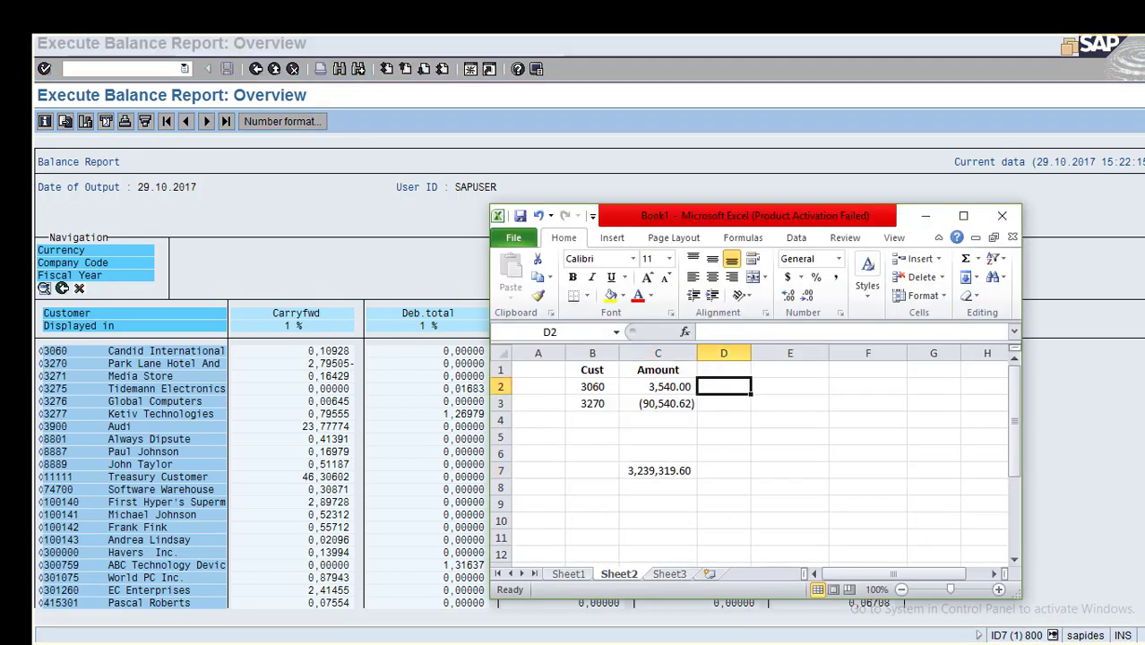
{"action": "type", "text": "="}
{"action": "key", "text": "Left"}
{"action": "type", "text": "/"}
{"action": "left_click", "coordinate": [658, 470]}
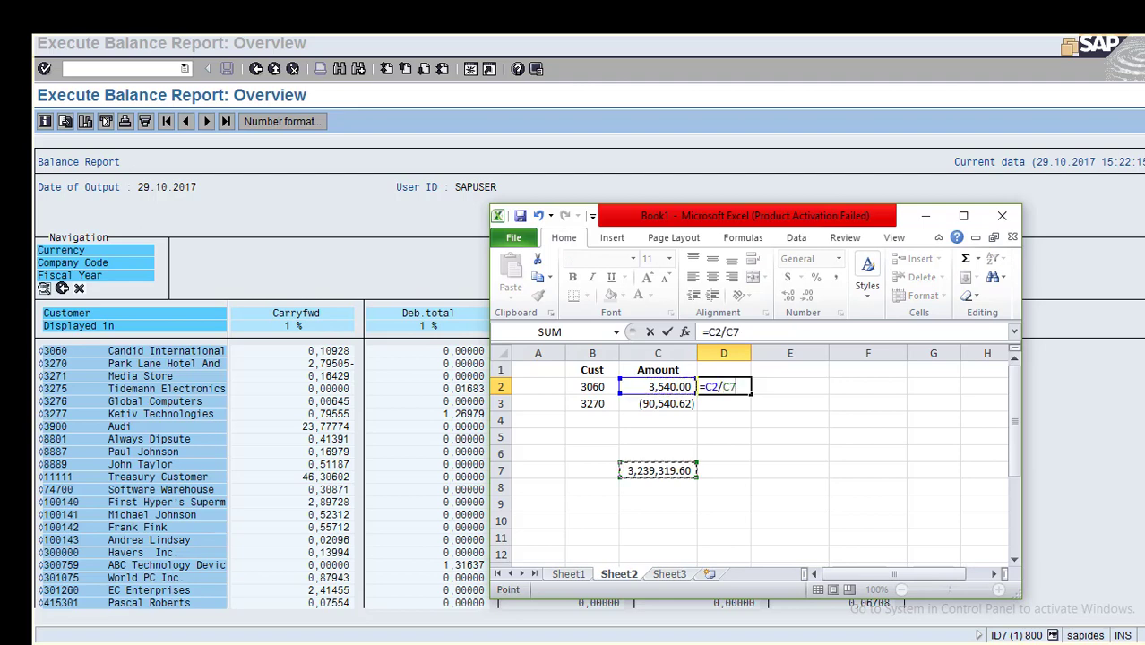
{"action": "key", "text": "F4"}
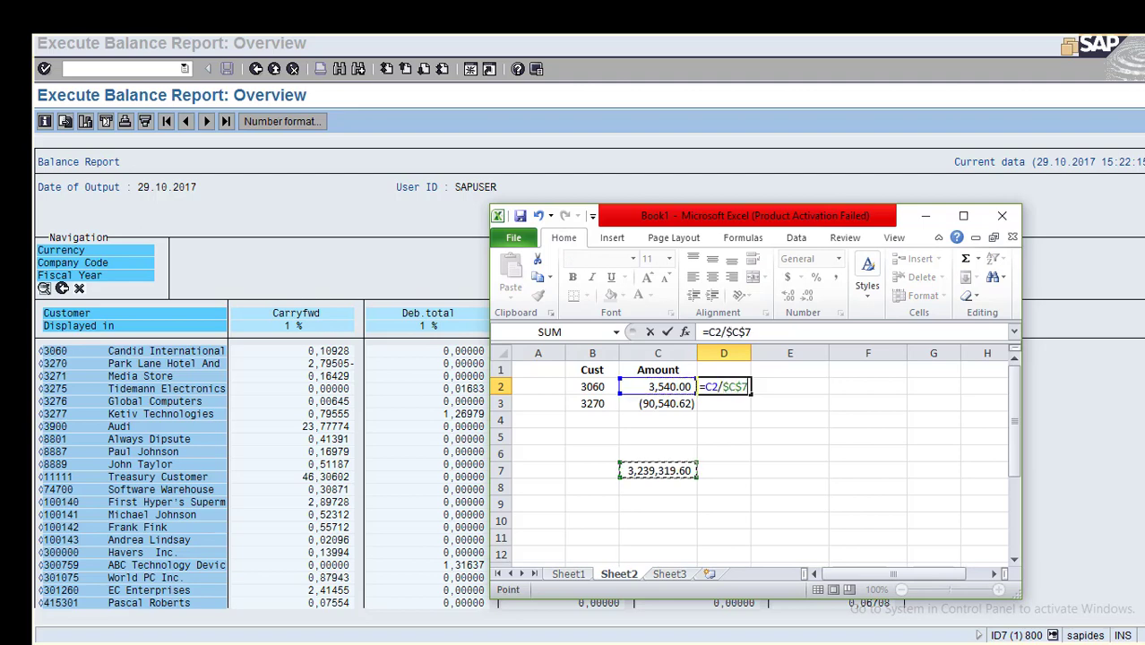
{"action": "key", "text": "Return"}
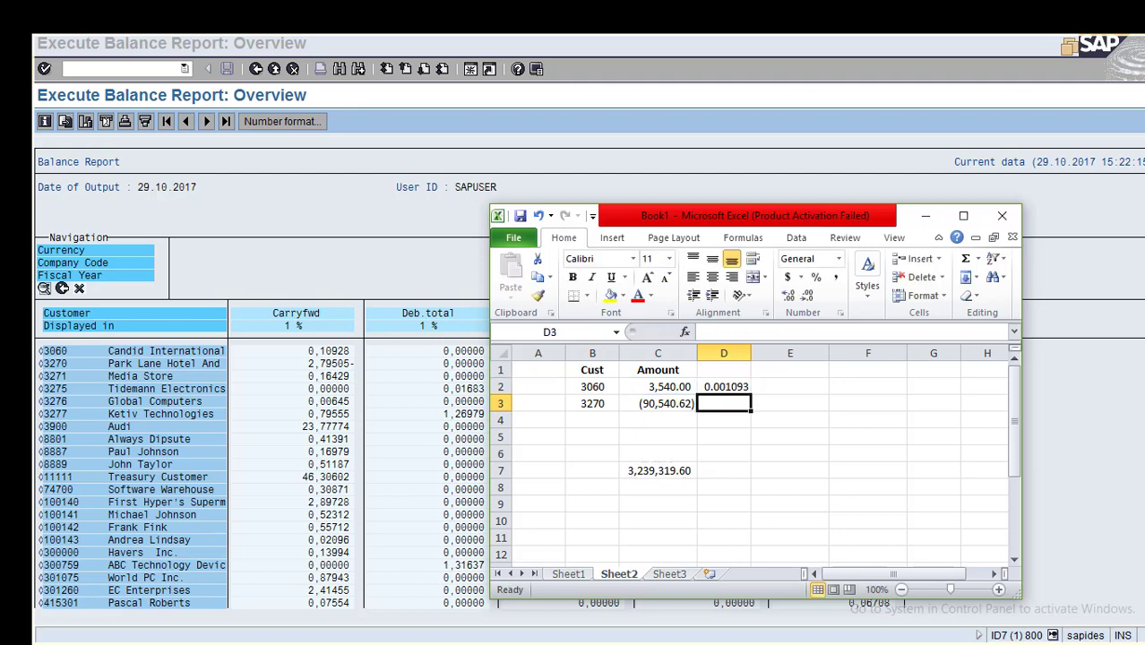
Copy the share formula from D2 to D3 for the second customer.
{"action": "left_click", "coordinate": [724, 387]}
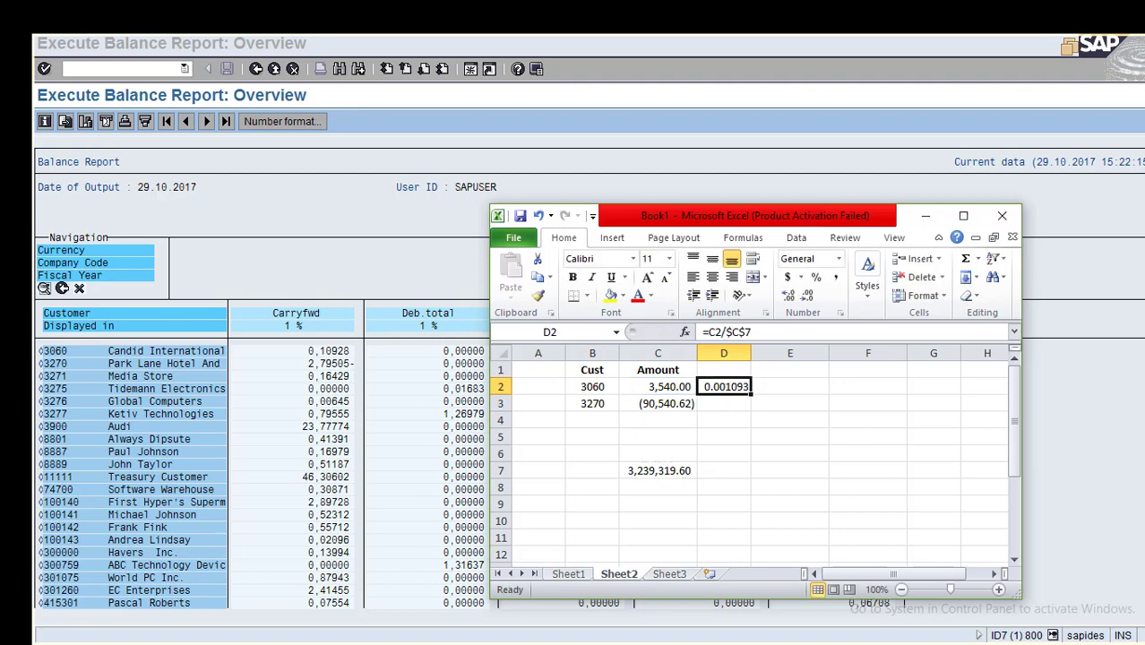
{"action": "key", "text": "ctrl+c"}
{"action": "key", "text": "Down"}
{"action": "key", "text": "Escape"}
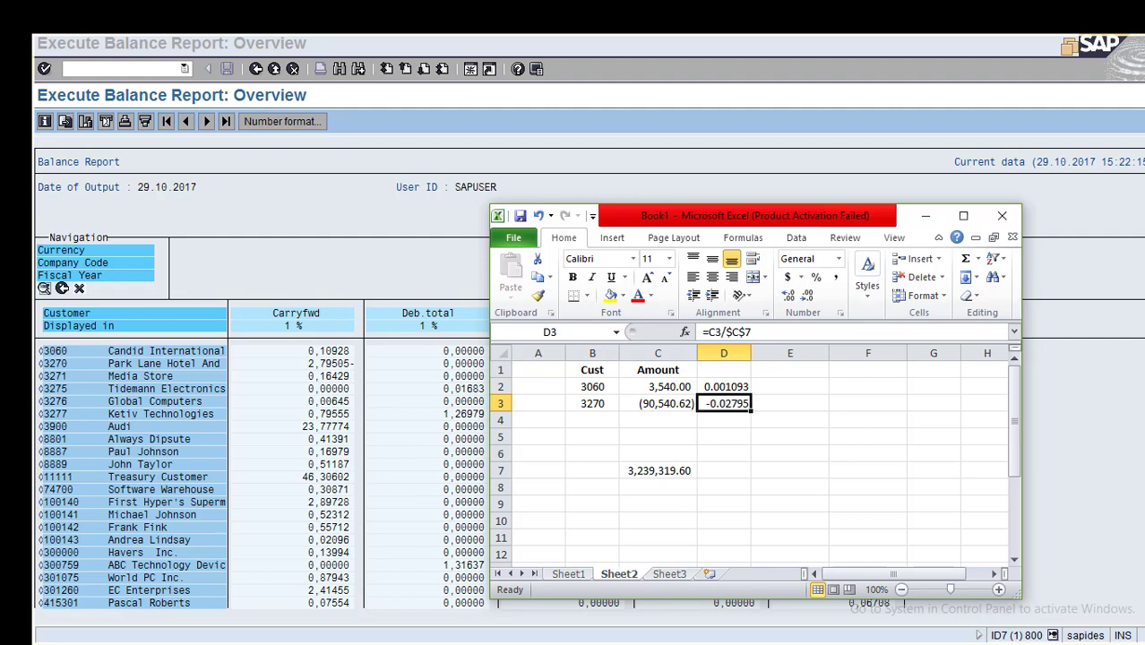
Format the two shares in D2:D3 as percentages with five decimal places.
{"action": "key", "text": "Up"}
{"action": "key", "text": "shift+Down"}
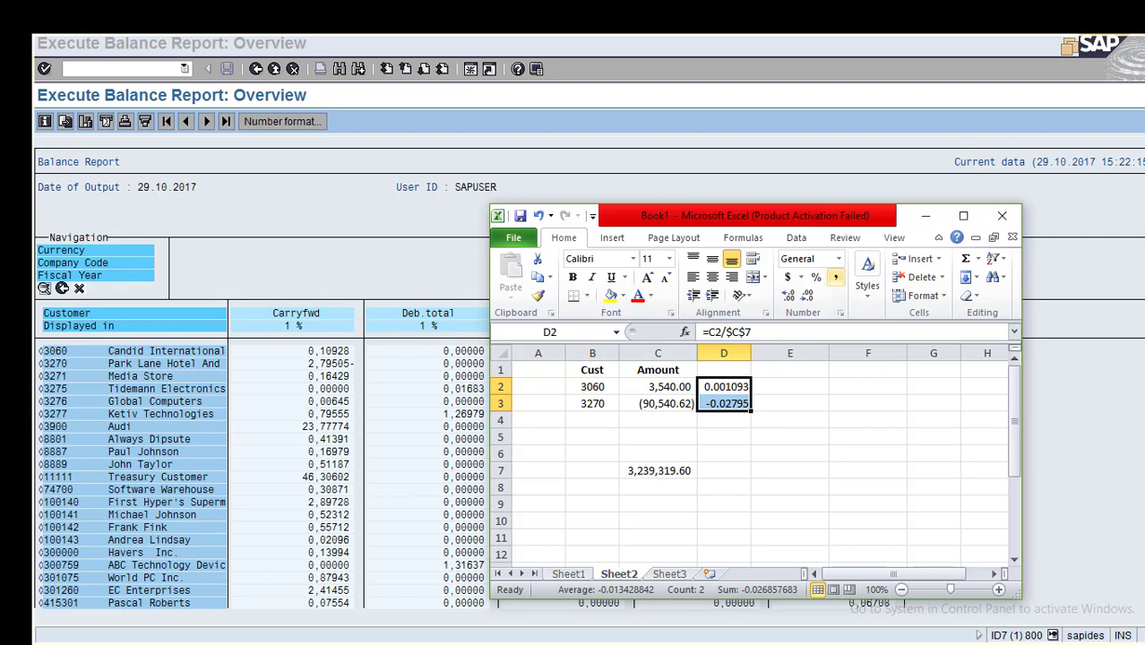
{"action": "key", "text": "ctrl+shift+5"}
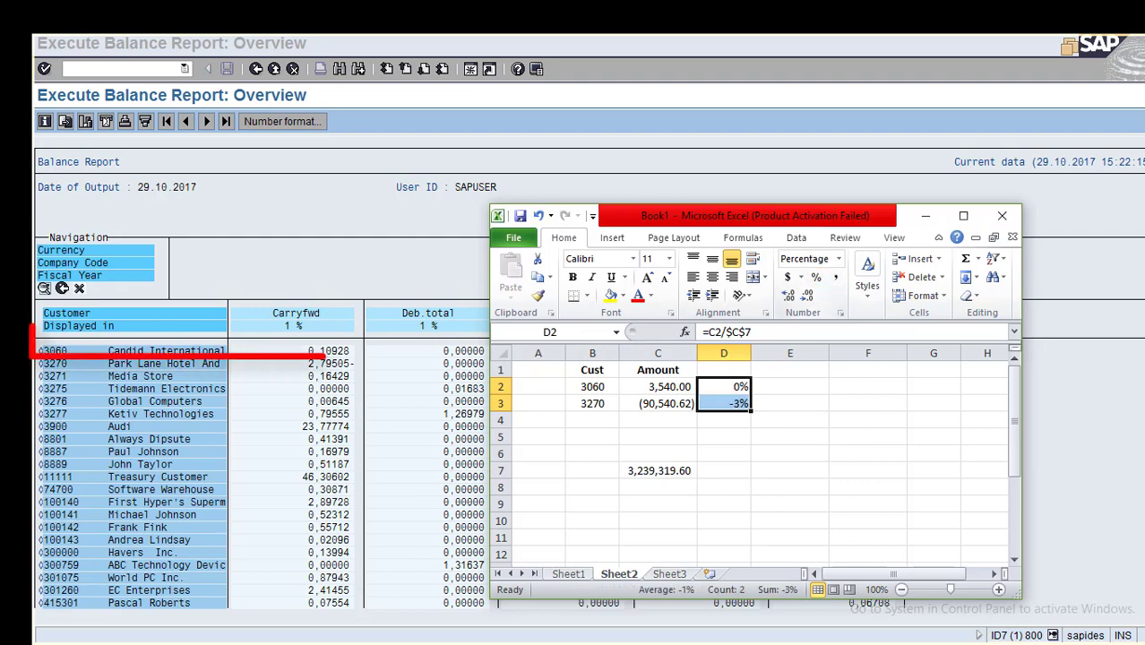
{"action": "left_click", "coordinate": [787, 296]}
{"action": "left_click", "coordinate": [788, 295]}
{"action": "left_click", "coordinate": [788, 296]}
{"action": "left_click", "coordinate": [788, 295]}
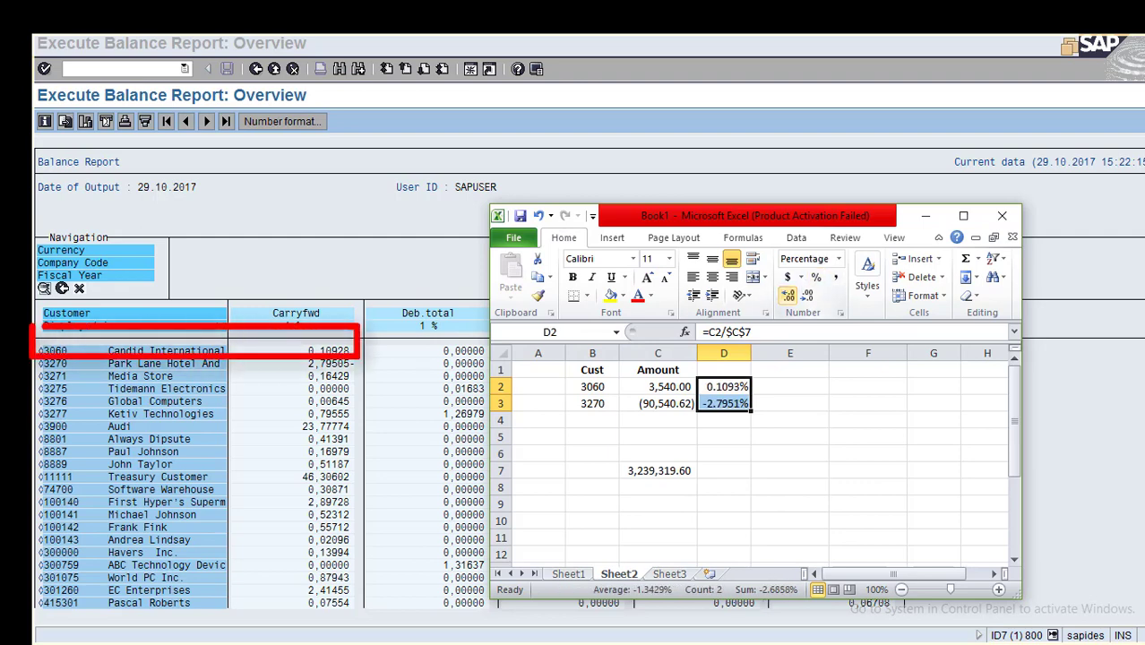
{"action": "left_click", "coordinate": [788, 295]}
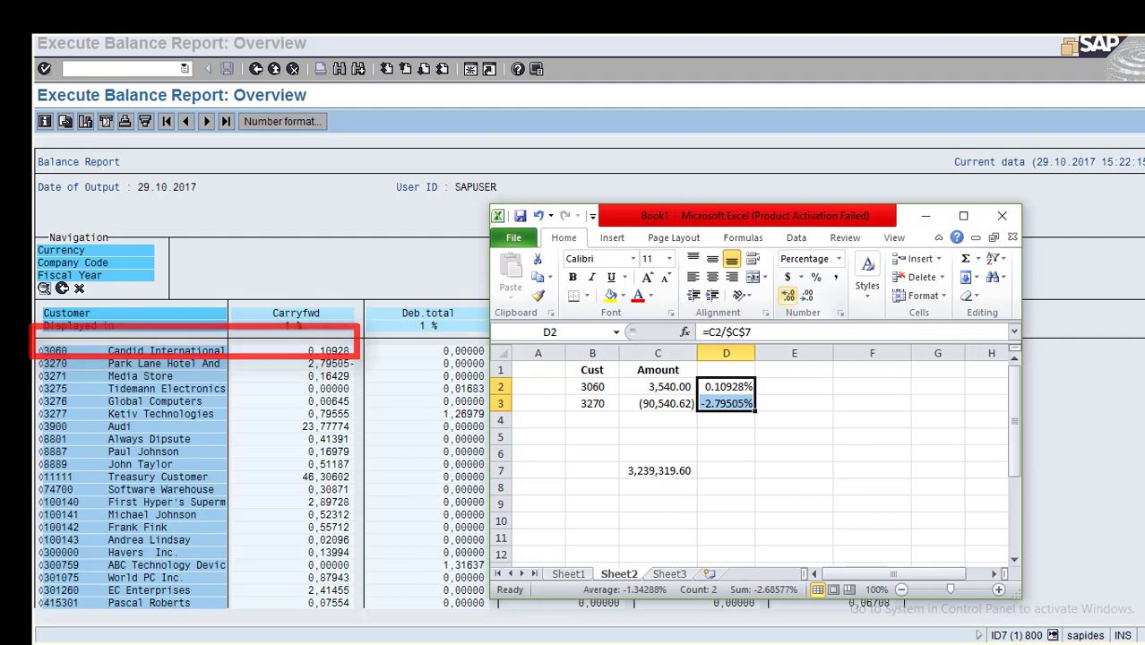
{"action": "left_click", "coordinate": [794, 454]}
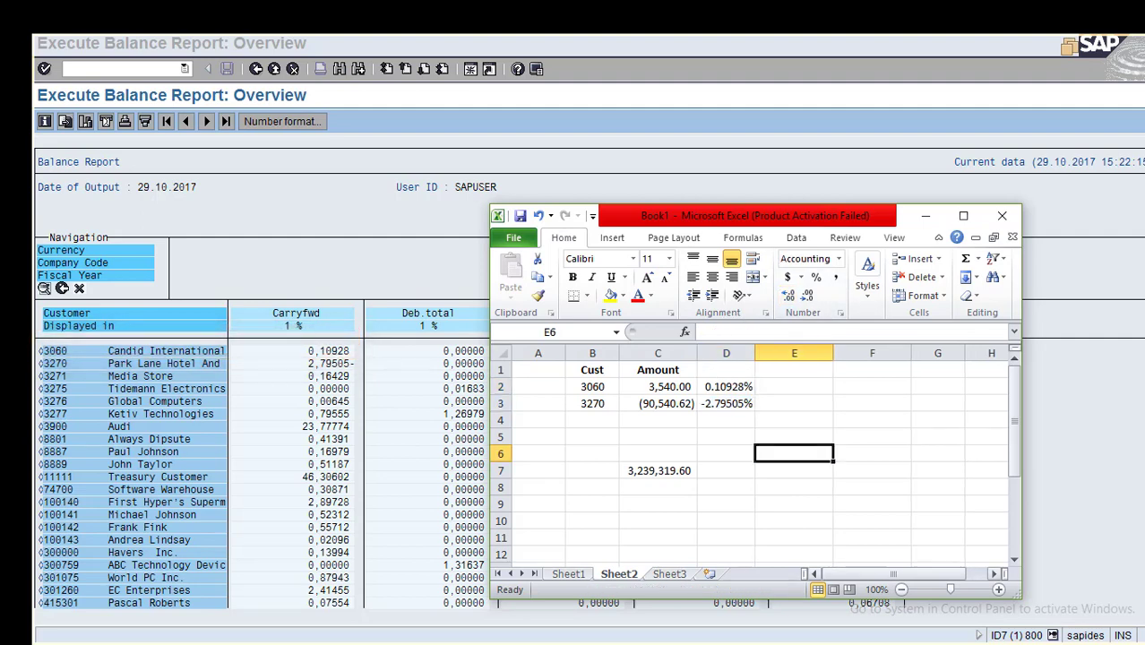
Enlarge the sheet view to 110% and make the total in C7 bold.
{"action": "left_click", "coordinate": [998, 590]}
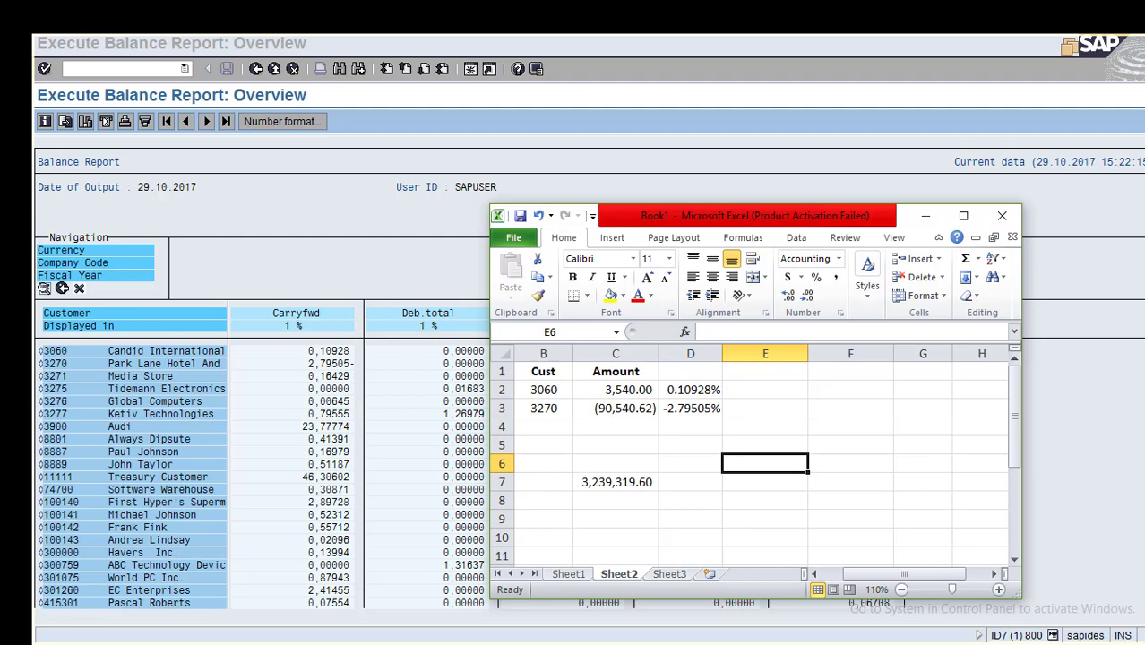
{"action": "left_click", "coordinate": [814, 573]}
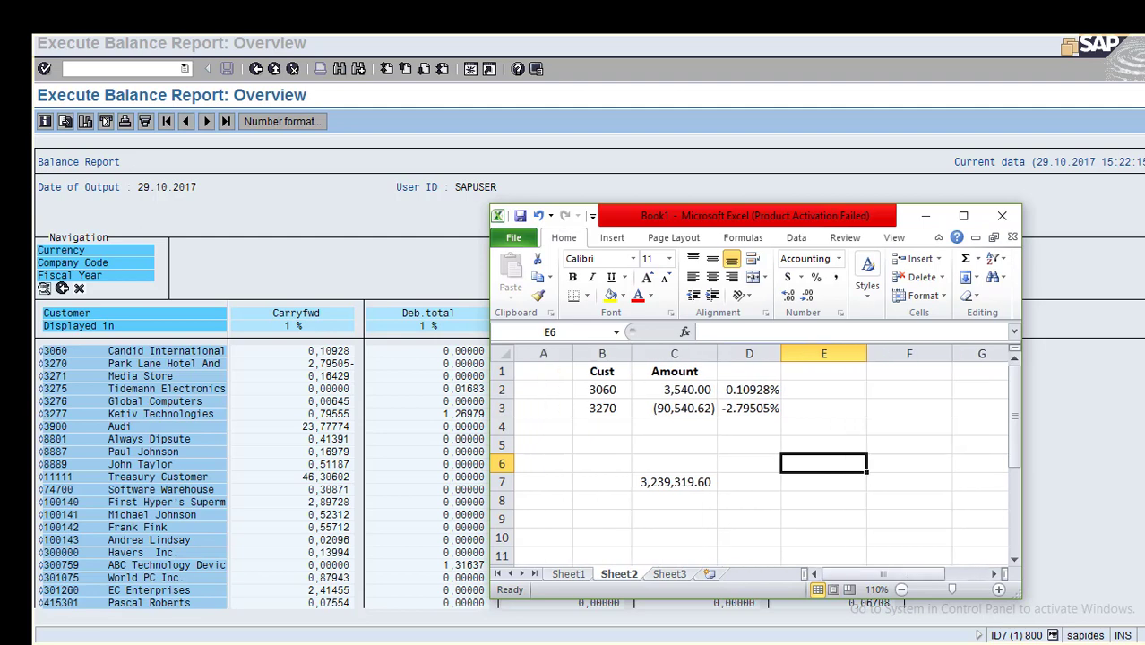
{"action": "left_click", "coordinate": [675, 482]}
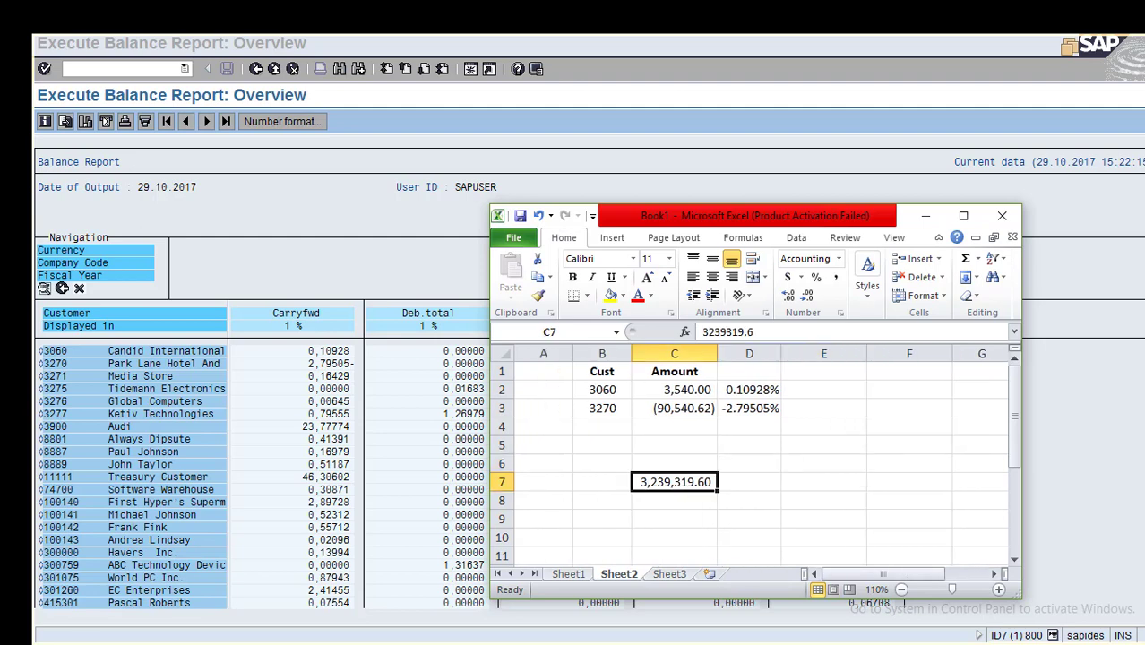
{"action": "key", "text": "ctrl+b"}
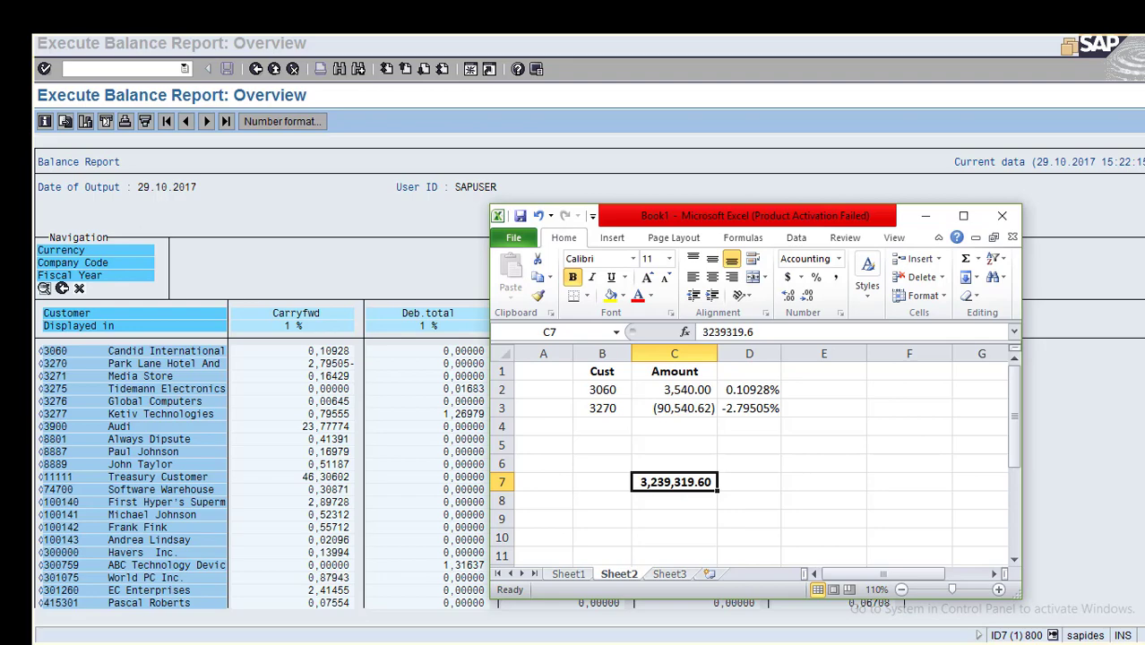
Reposition the Excel window so its percentages can be compared with the SAP report's Carryfwd column.
{"action": "left_click_drag", "start_coordinate": [705, 223], "coordinate": [413, 164]}
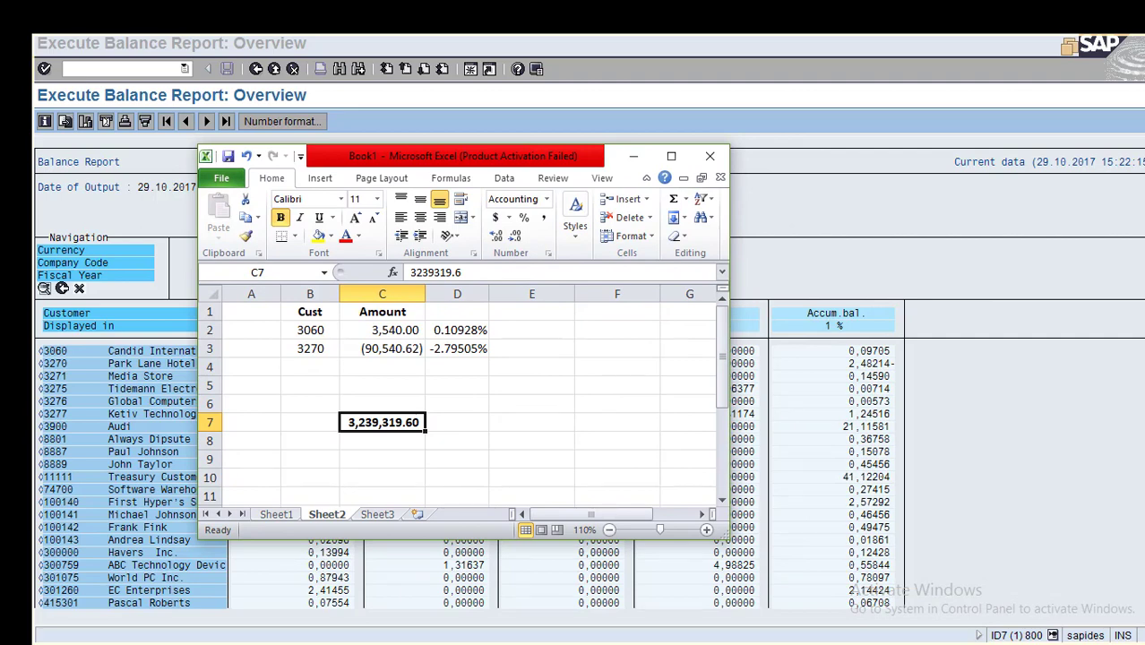
{"action": "left_click_drag", "start_coordinate": [423, 159], "coordinate": [756, 168]}
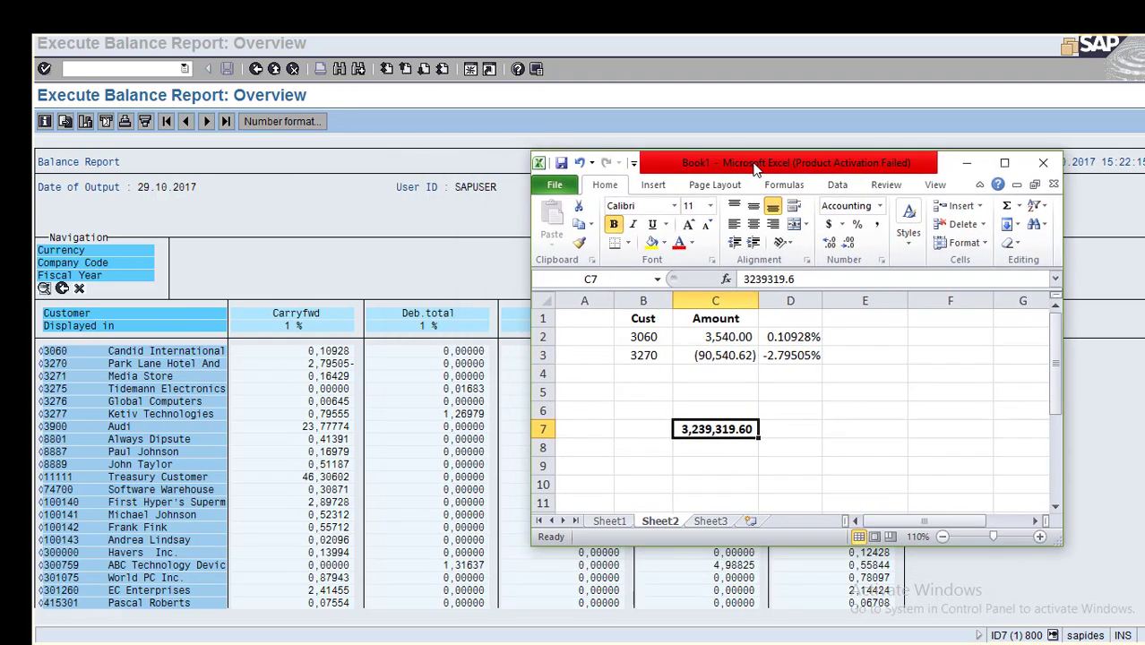
{"action": "left_click", "coordinate": [865, 393]}
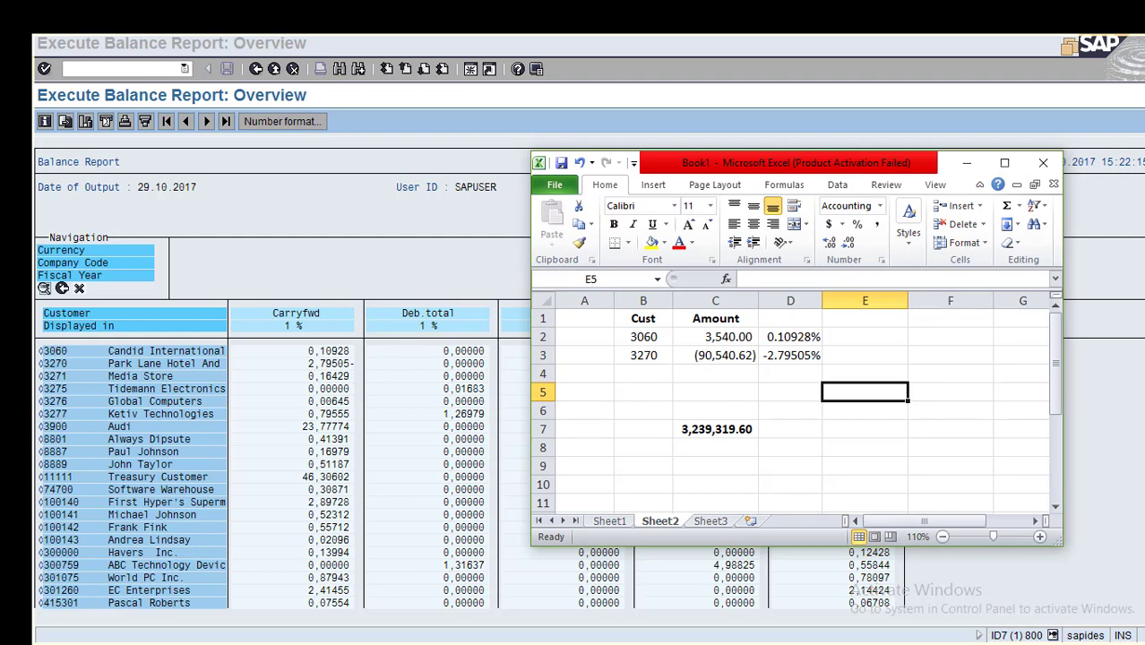
Switch back to the SAP balance report and return its figures from percentages to absolute amounts.
{"action": "left_click", "coordinate": [264, 44]}
{"action": "left_click", "coordinate": [264, 49]}
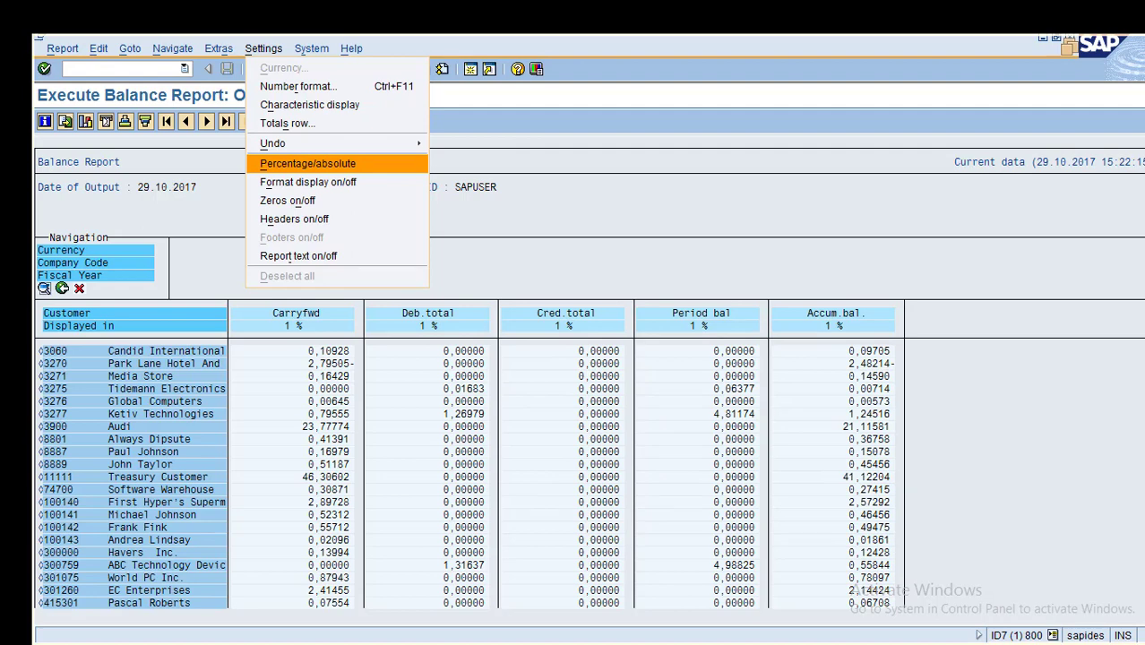
{"action": "left_click", "coordinate": [307, 164]}
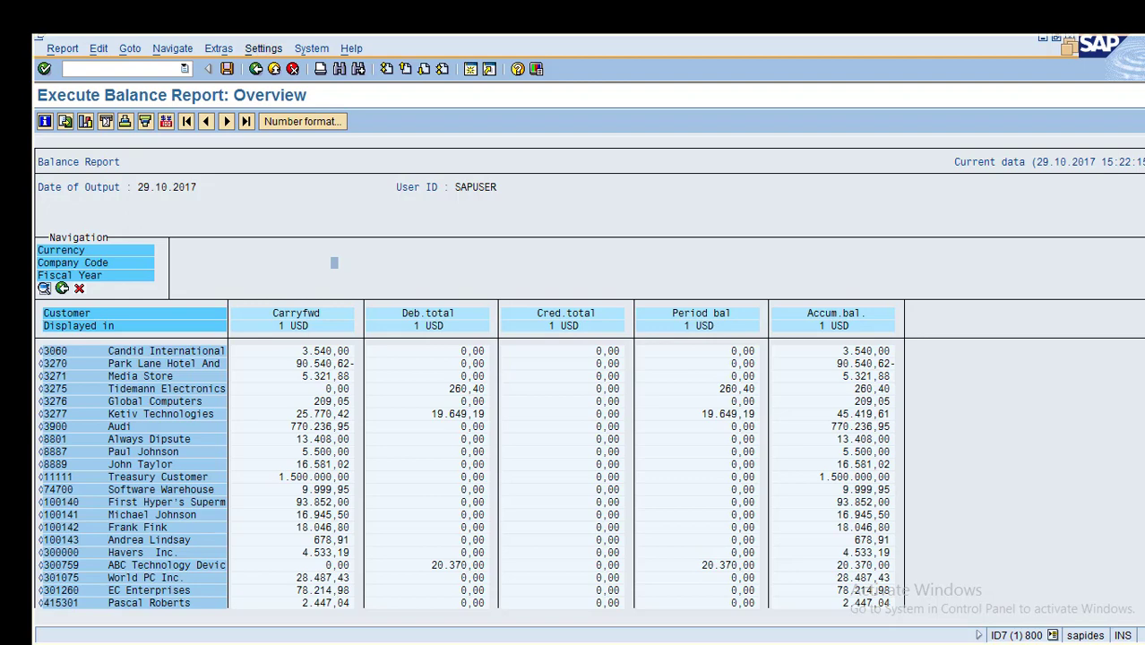
Turn off the format display line beneath the report's column headings.
{"action": "left_click", "coordinate": [263, 48]}
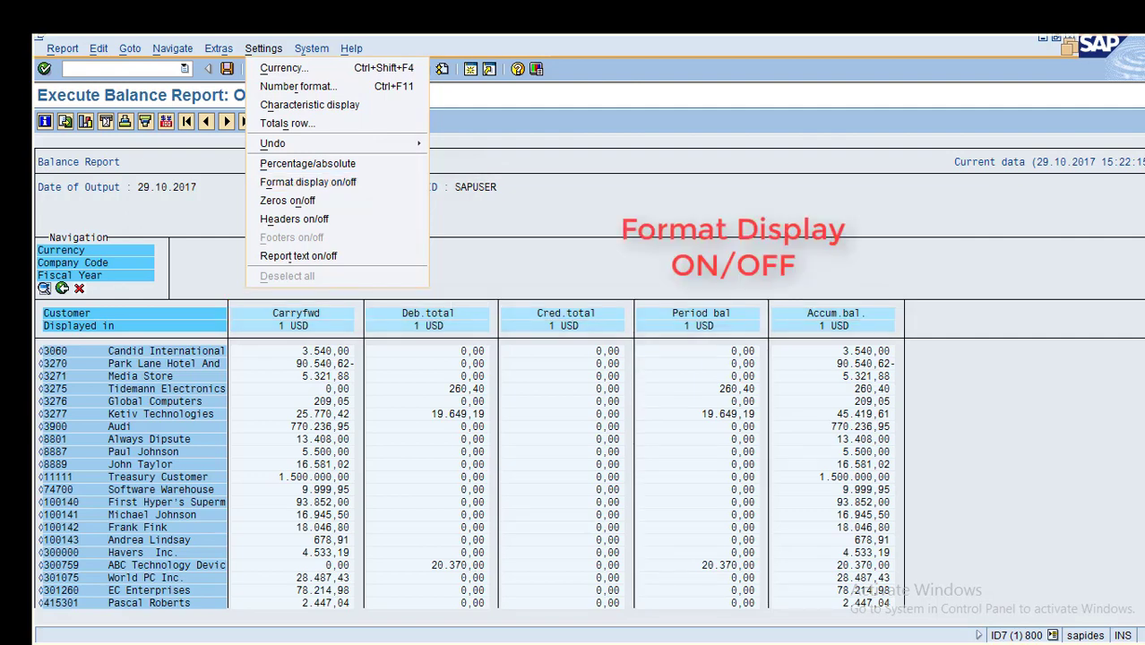
{"action": "left_click", "coordinate": [308, 182]}
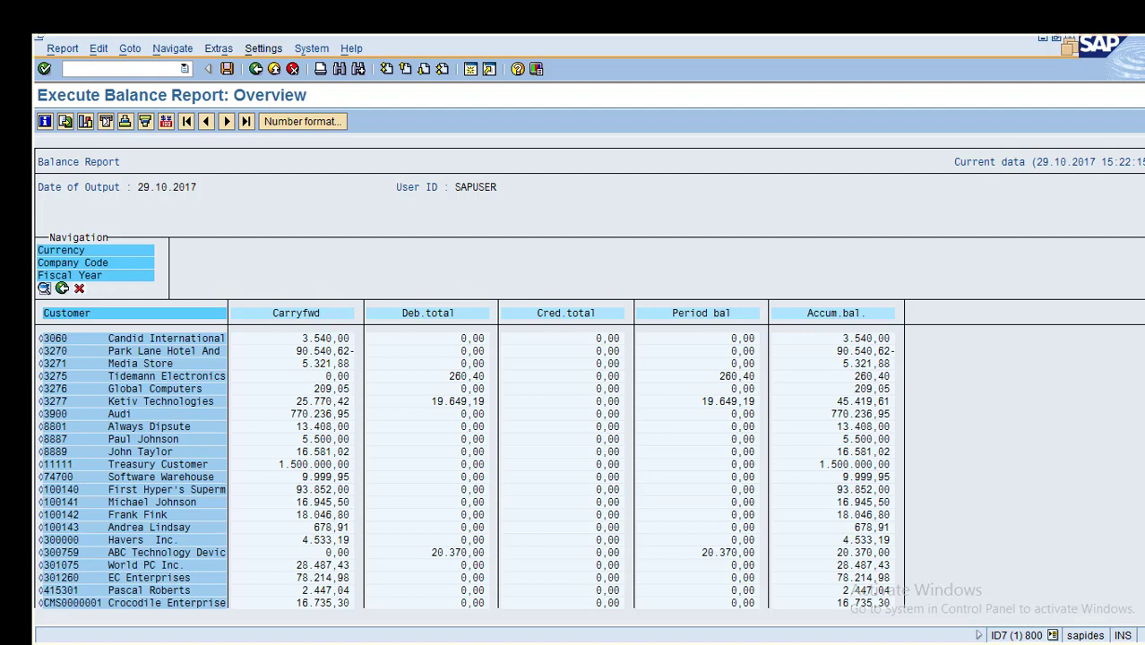
Turn the format display line back on beneath the balance report's column headings.
{"action": "left_click", "coordinate": [263, 49]}
{"action": "key", "text": "Down"}
{"action": "key", "text": "Down"}
{"action": "key", "text": "Down"}
{"action": "key", "text": "Down"}
{"action": "key", "text": "Down"}
{"action": "key", "text": "Down"}
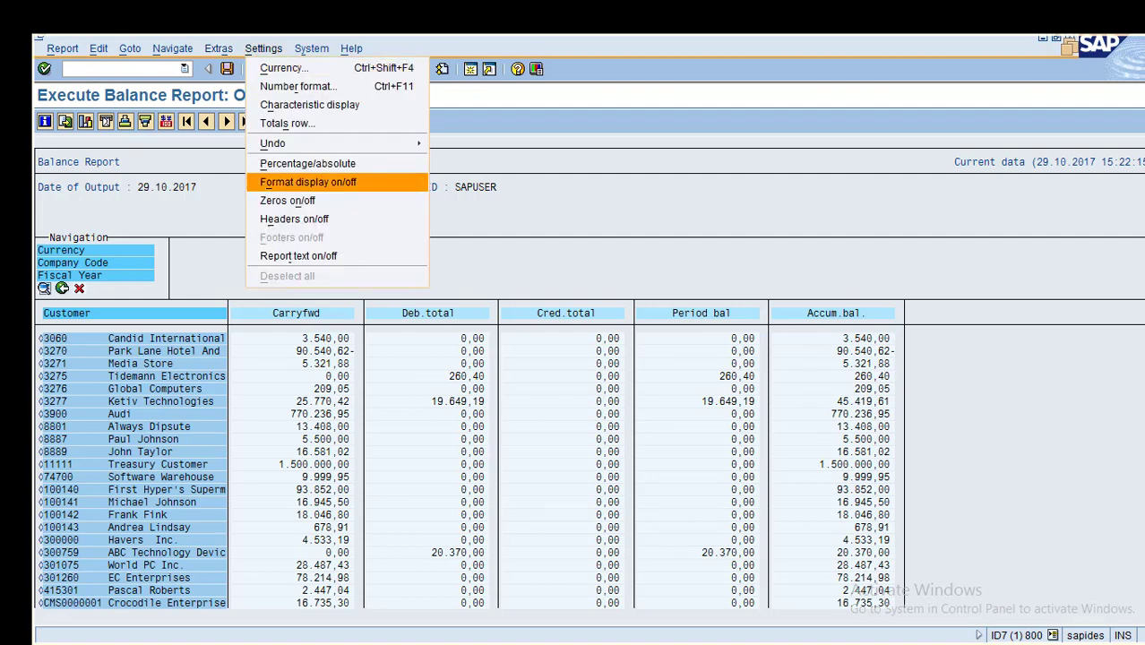
{"action": "key", "text": "Return"}
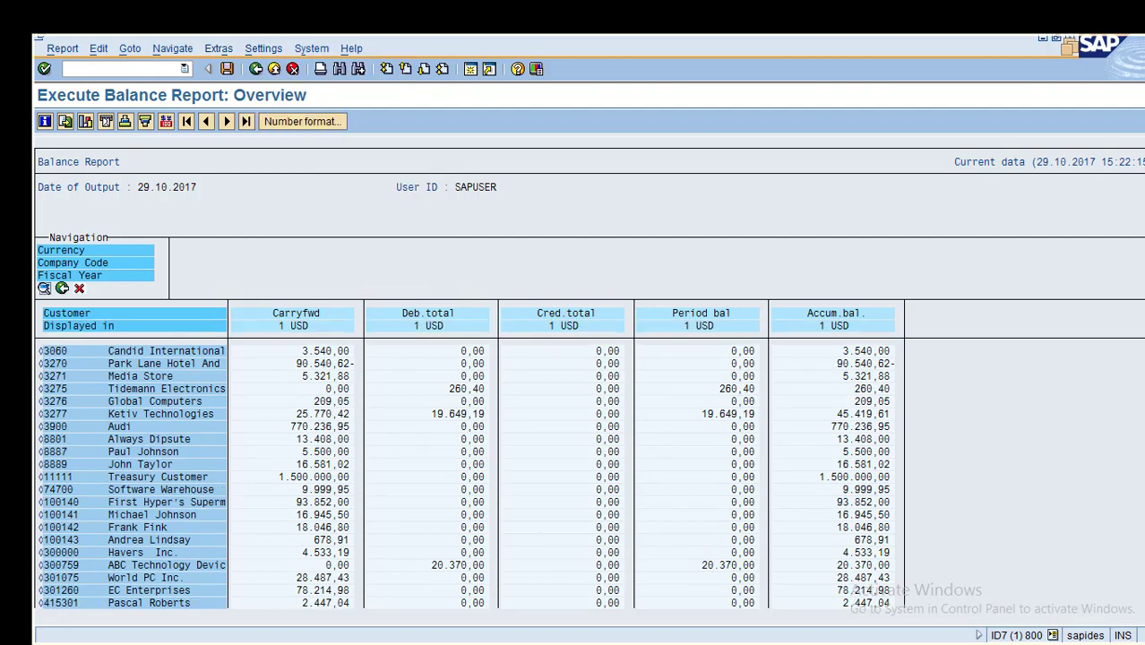
Hide the zero values in the balance report's amount columns and show them again.
{"action": "left_click", "coordinate": [263, 48]}
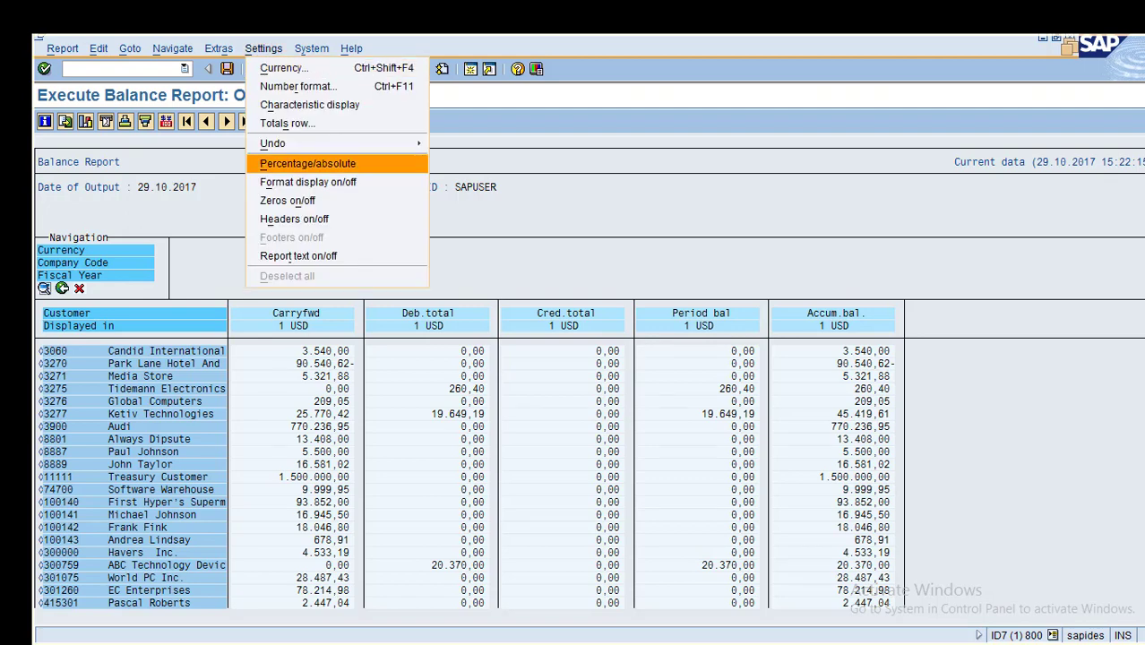
{"action": "key", "text": "Down"}
{"action": "key", "text": "Down"}
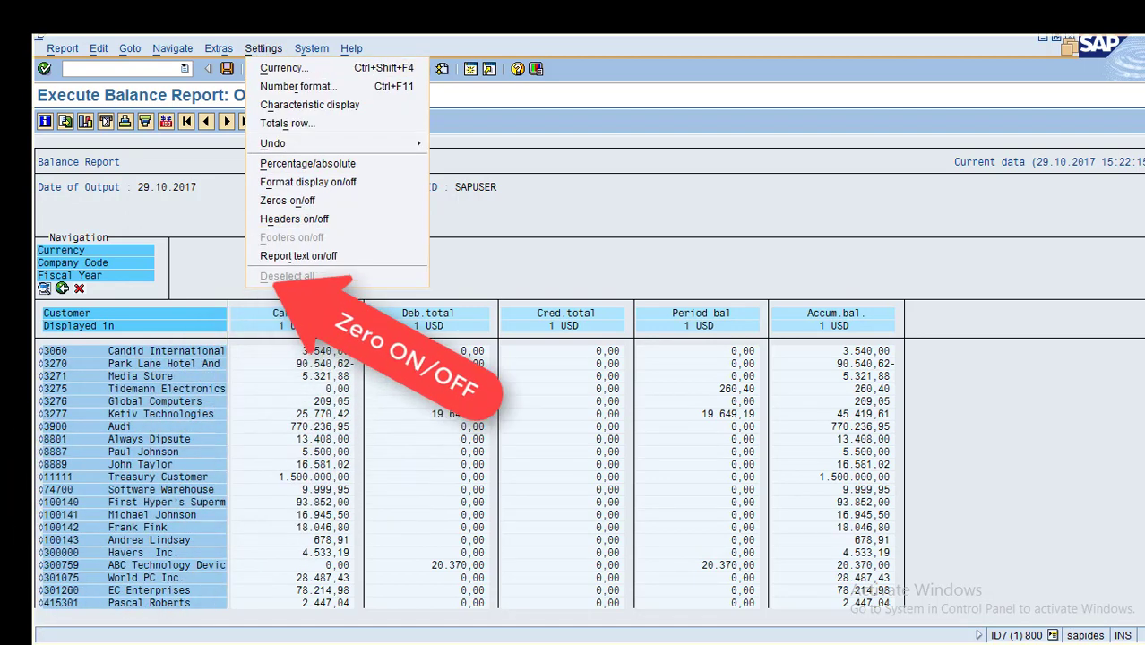
{"action": "key", "text": "Up"}
{"action": "key", "text": "Up"}
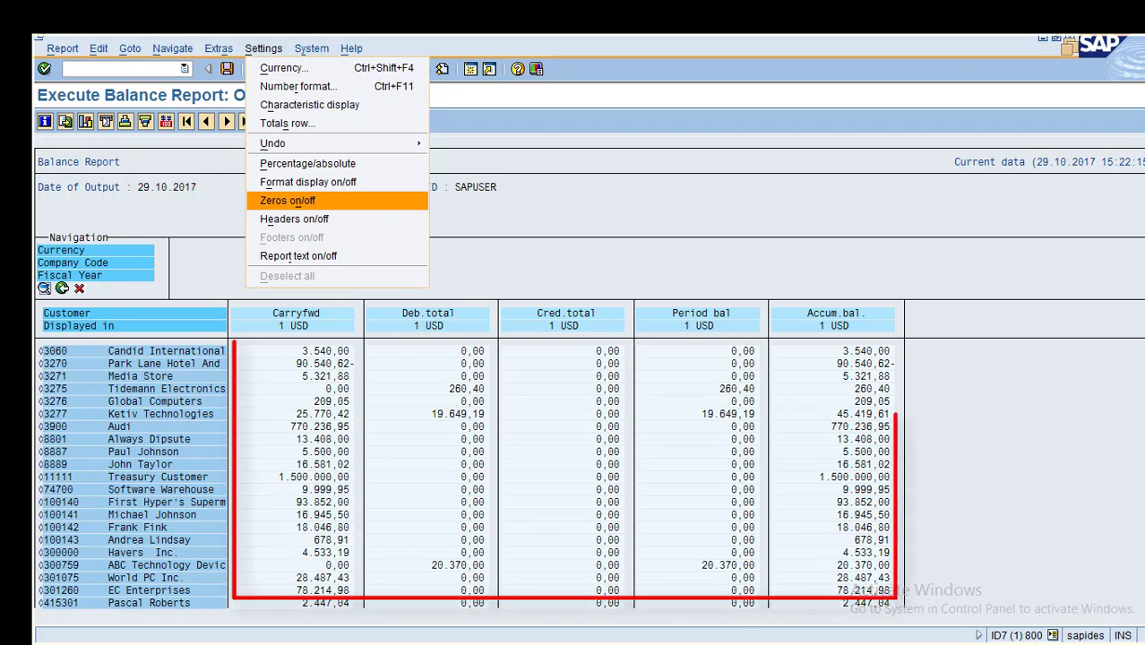
{"action": "key", "text": "Return"}
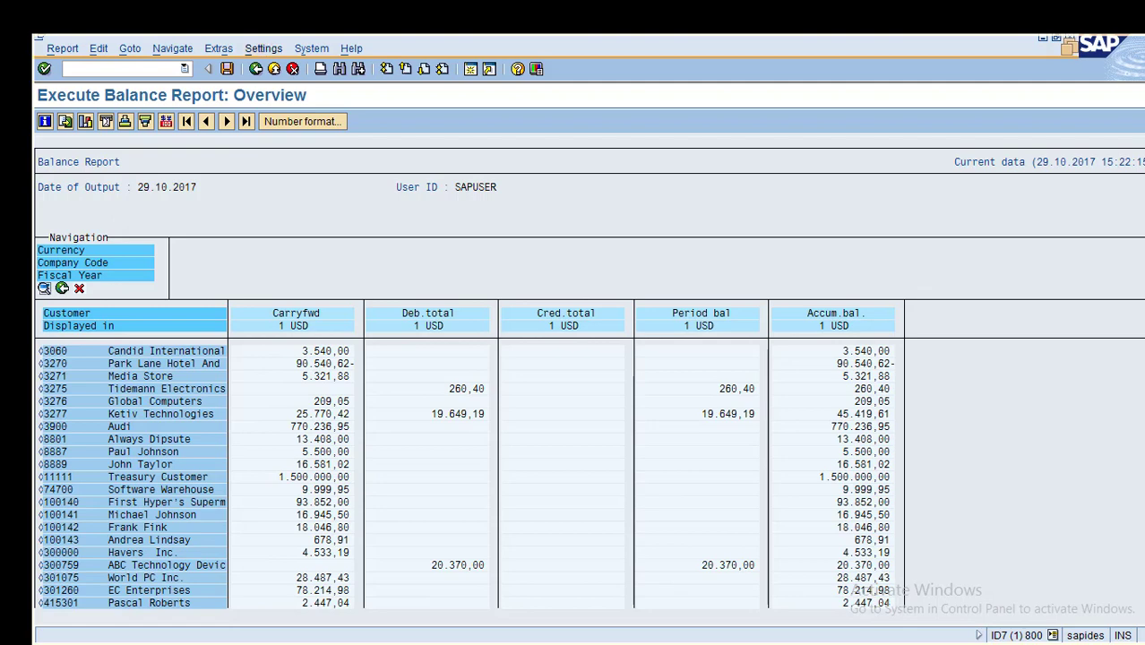
{"action": "left_click", "coordinate": [263, 48]}
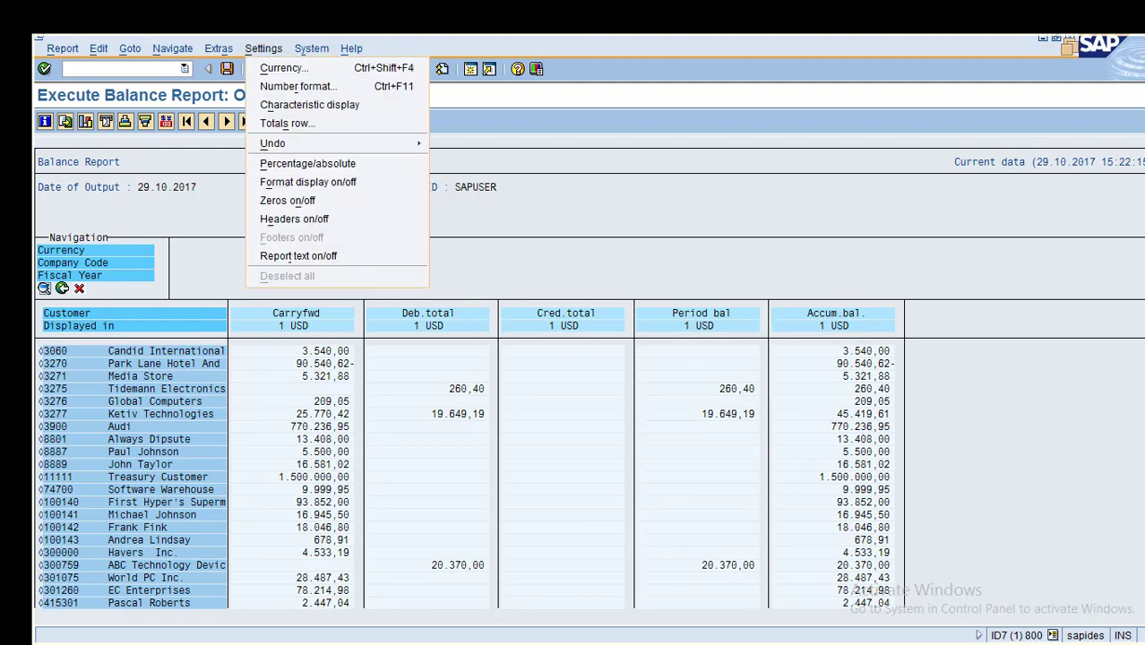
{"action": "left_click", "coordinate": [288, 200]}
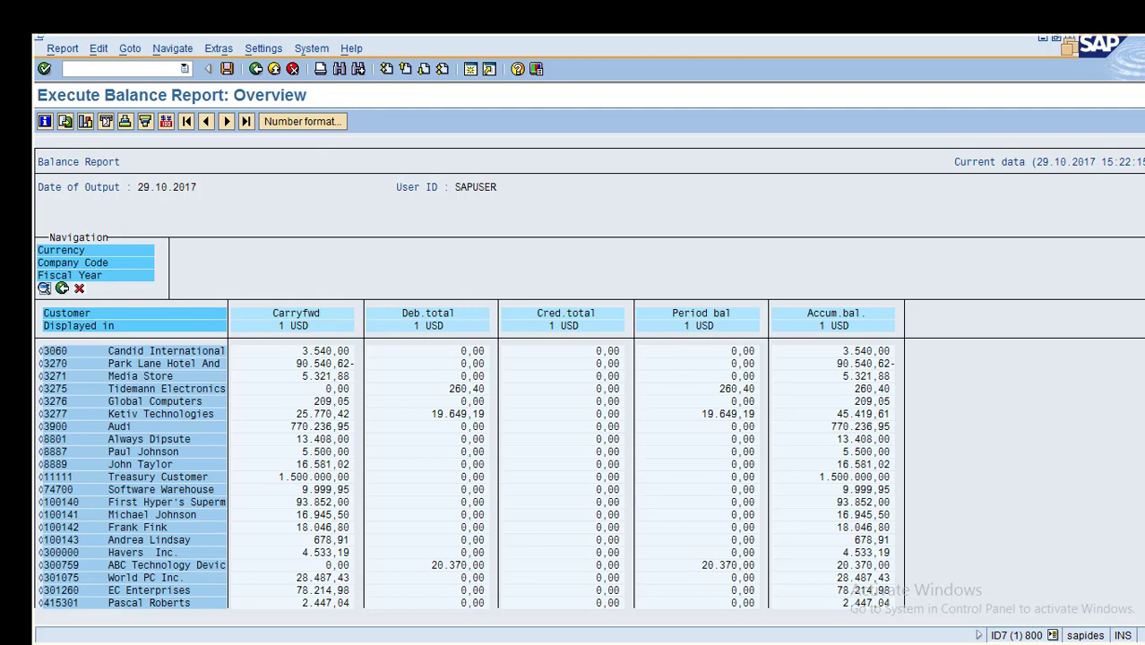
Turn off the Balance Report text line in the report header and turn it back on.
{"action": "left_click", "coordinate": [264, 49]}
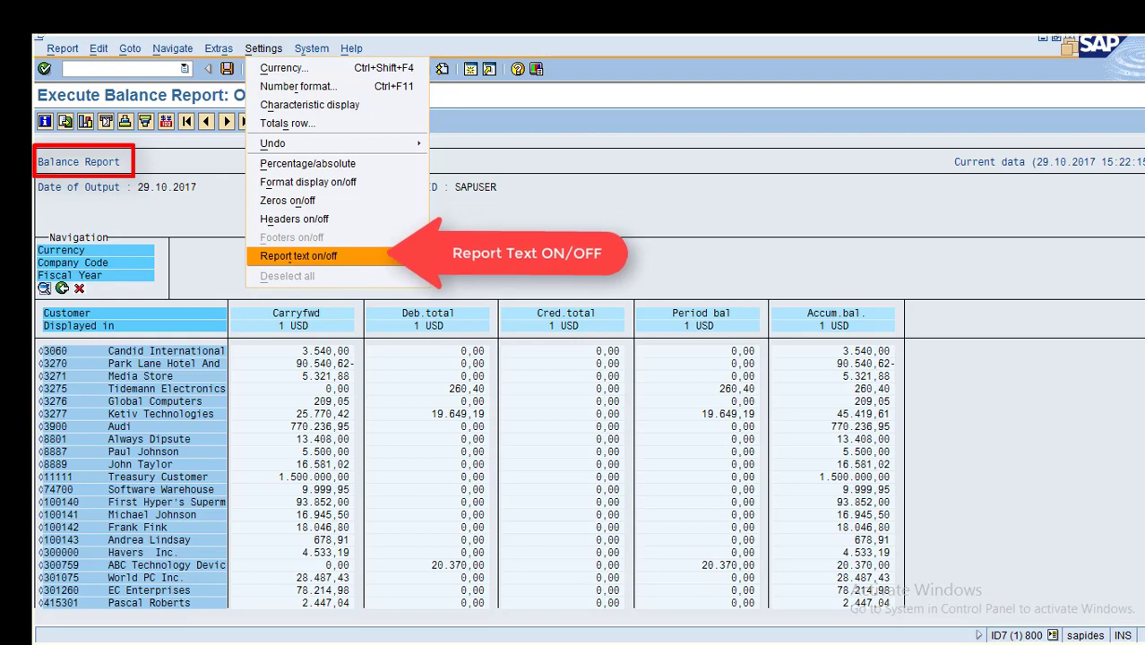
{"action": "key", "text": "Return"}
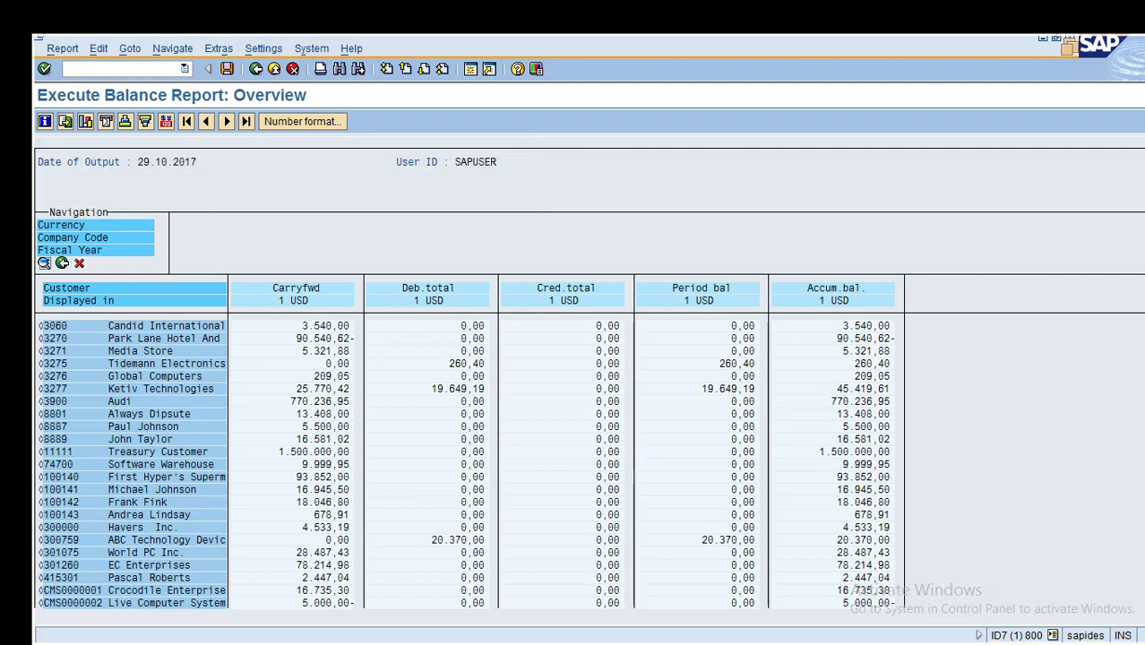
{"action": "left_click", "coordinate": [219, 49]}
{"action": "mouse_move", "coordinate": [263, 49]}
{"action": "left_click", "coordinate": [298, 256]}
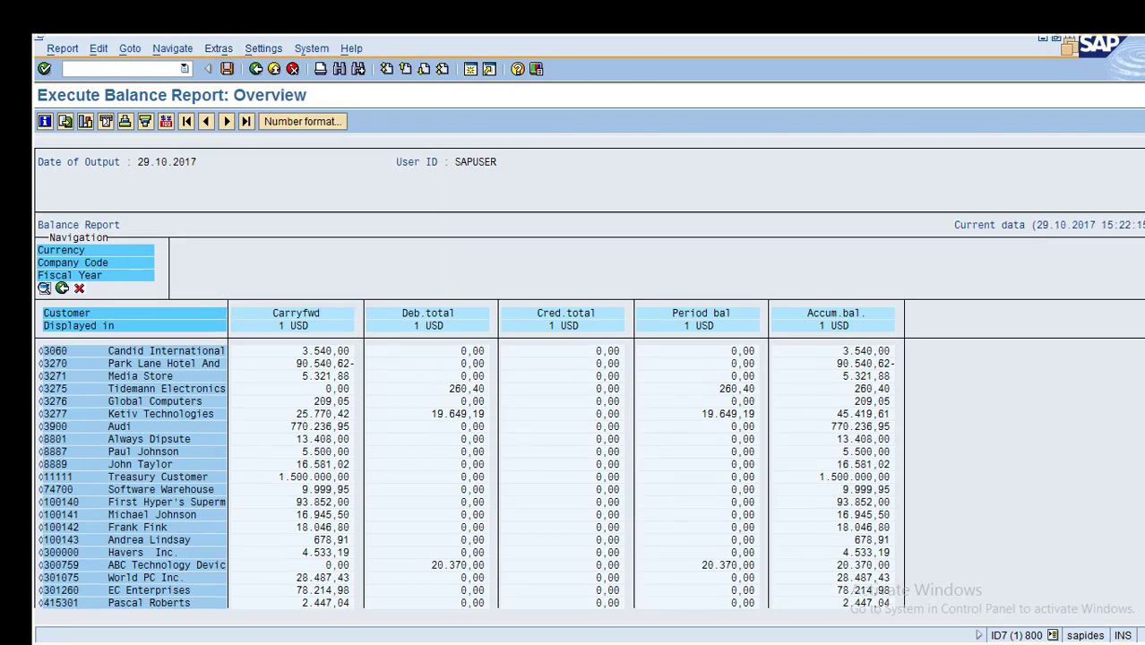